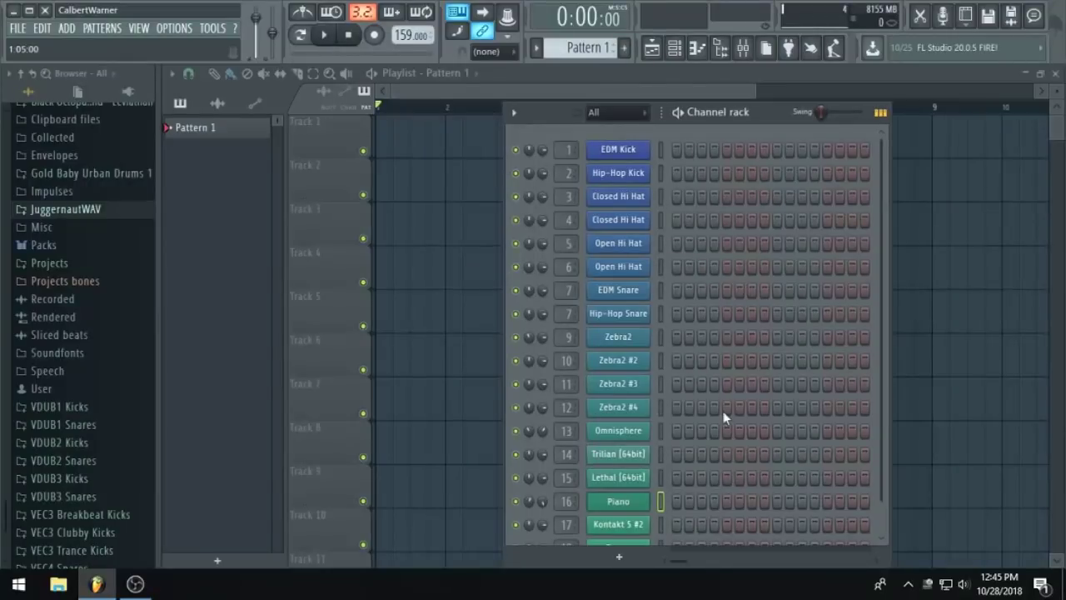
pyautogui.scroll(-1, 724, 418)
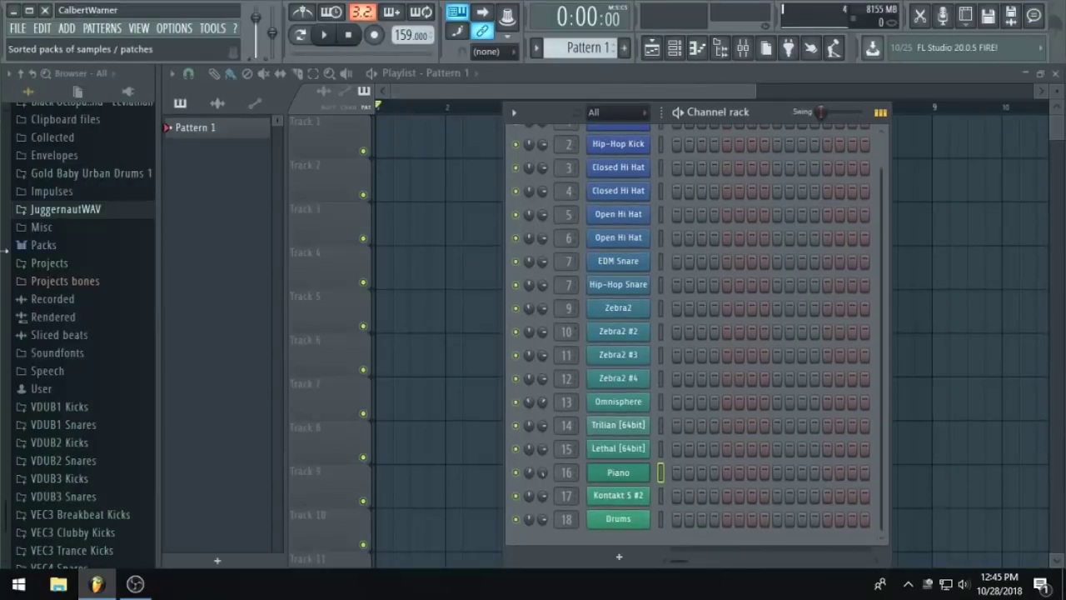
pyautogui.scroll(-1, 98, 373)
pyautogui.scroll(5, 87, 404)
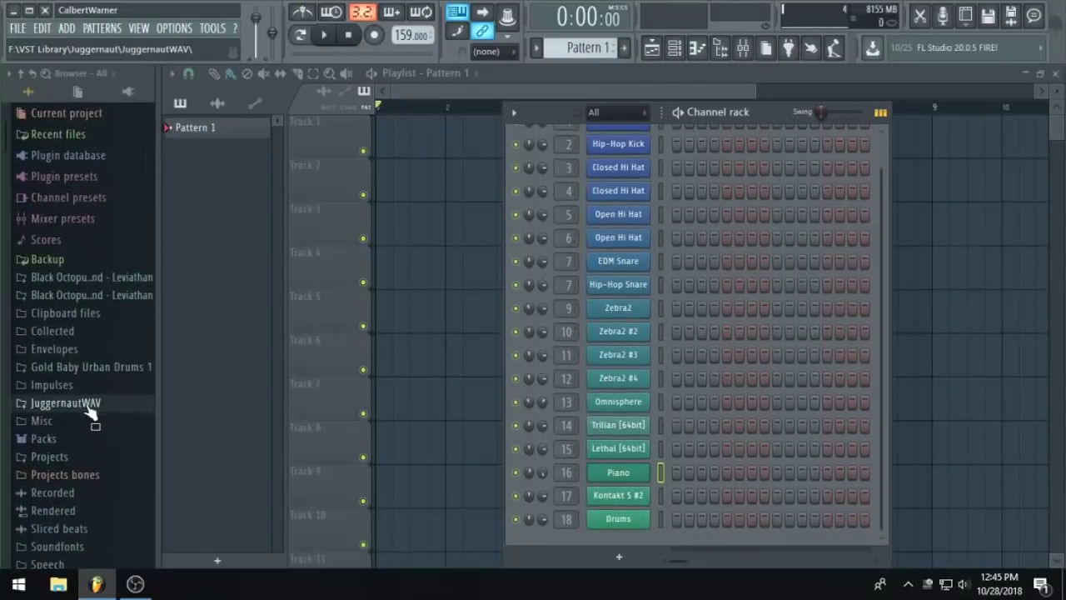
pyautogui.scroll(-5, 90, 413)
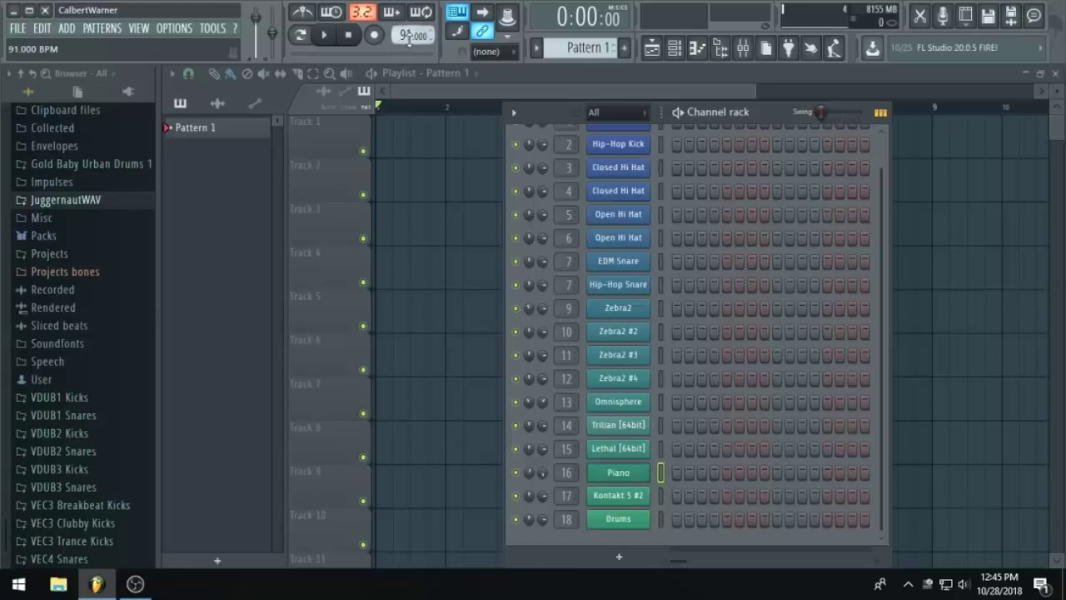
# Set the tempo to 90 BPM and save the project to the desktop as Chill out.
pyautogui.click(25, 30)
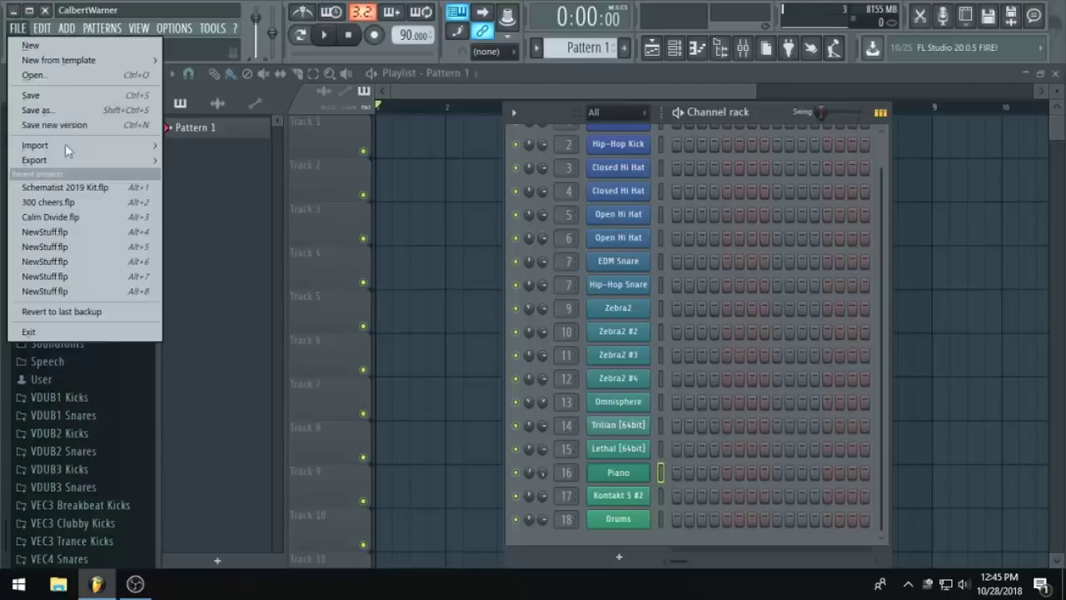
pyautogui.click(37, 108)
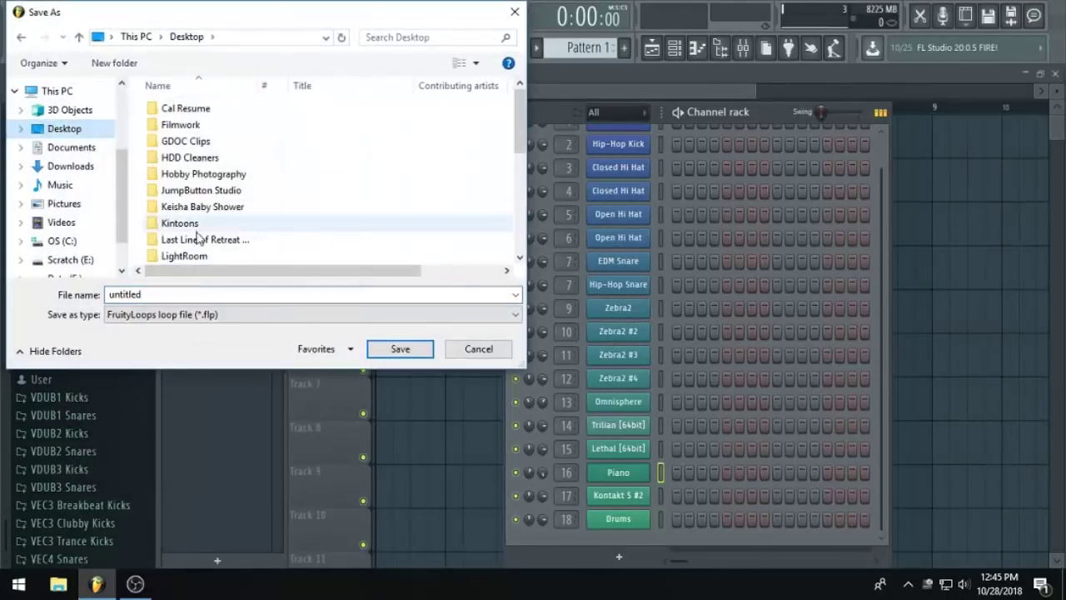
pyautogui.write('Chill out')
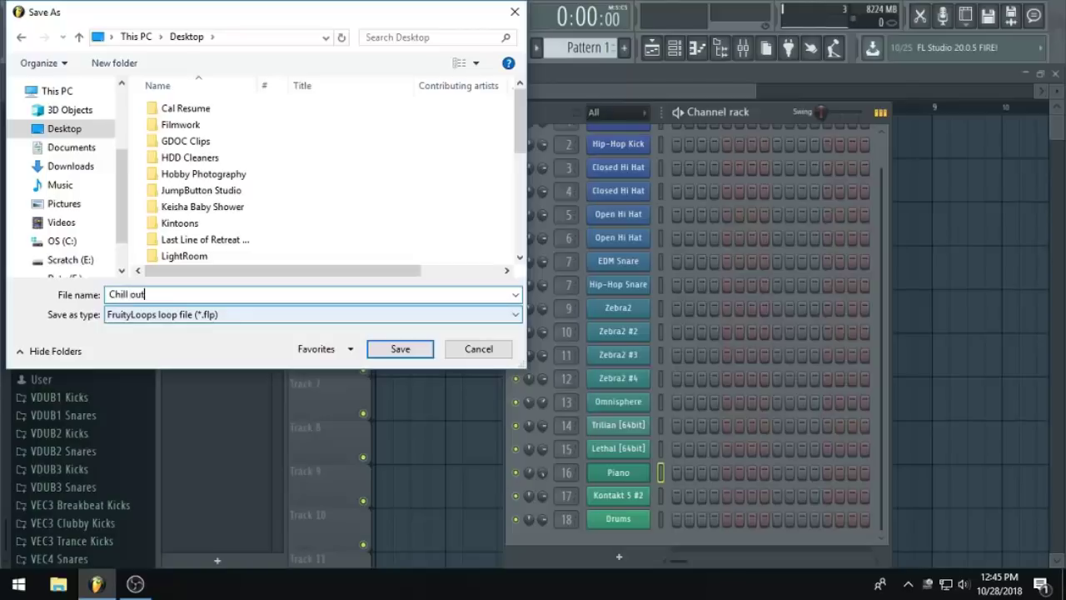
pyautogui.press('Return')
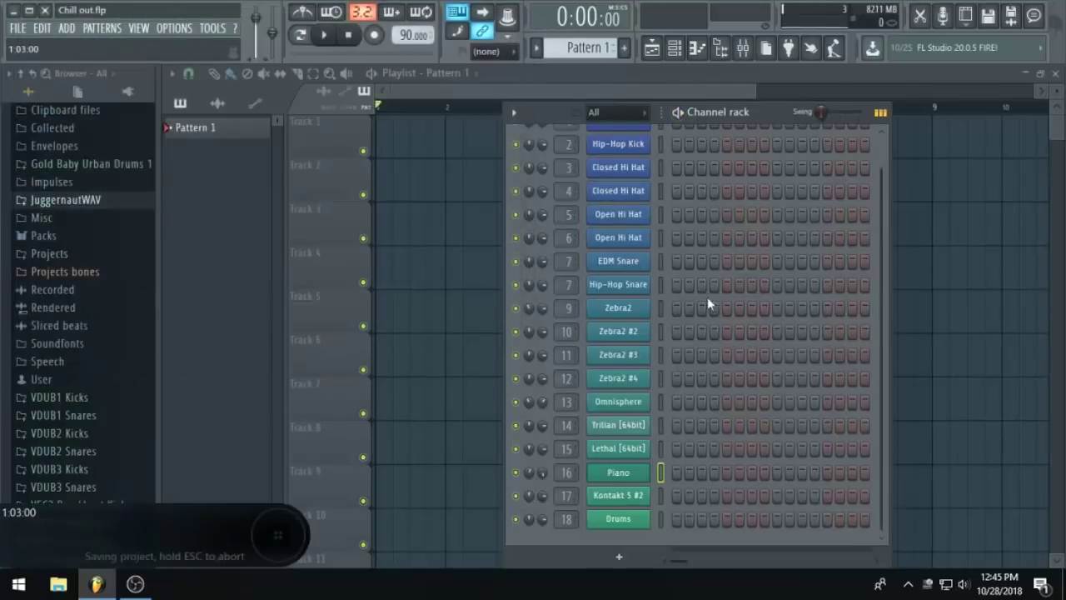
# Fill every second step of the first Closed Hi Hat channel in Pattern 1.
pyautogui.scroll(1, 766, 439)
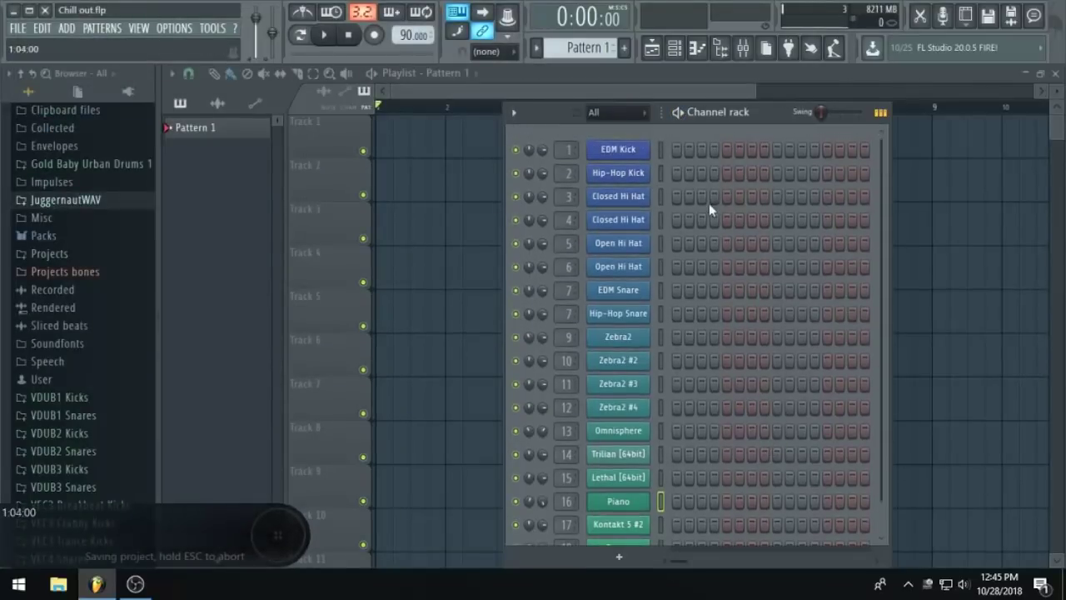
pyautogui.rightClick(604, 196)
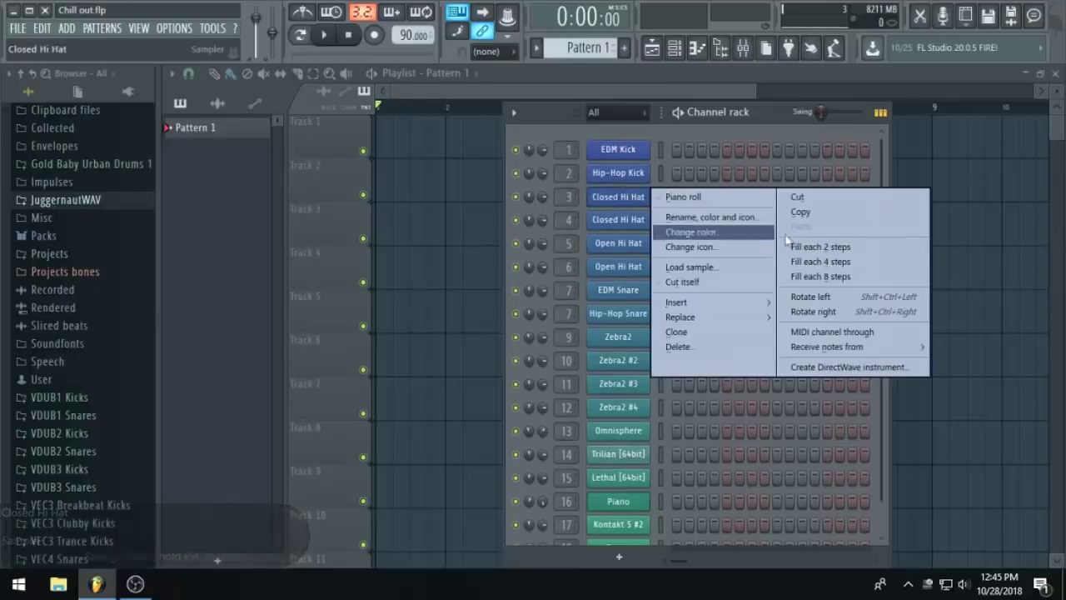
pyautogui.click(838, 245)
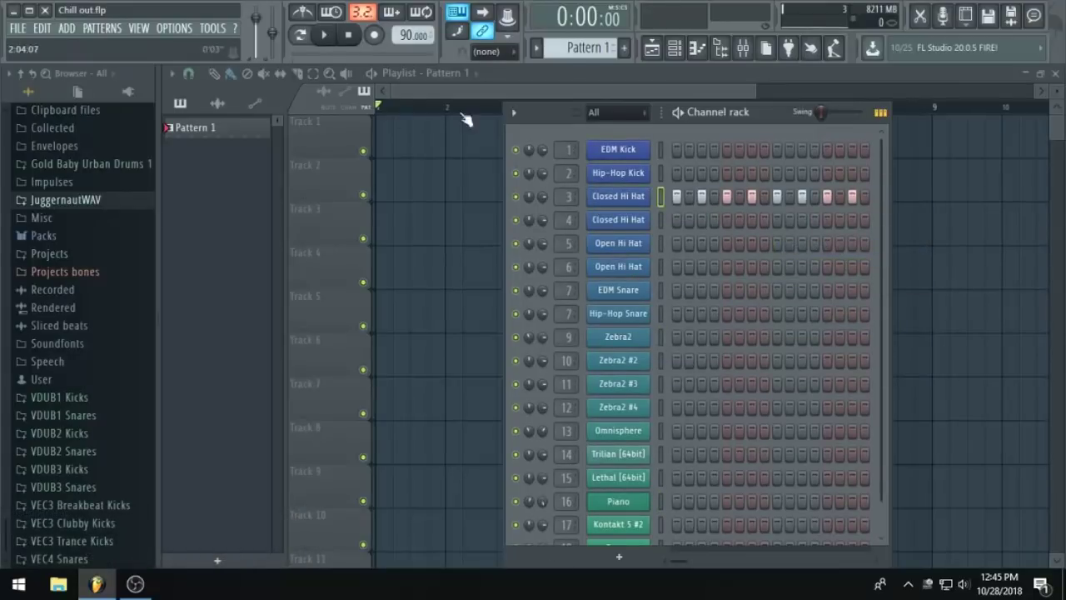
# Rename Pattern 1 as Drums with an olive-yellow colour and place its clip at bar 1 of Track 1.
pyautogui.click(593, 42)
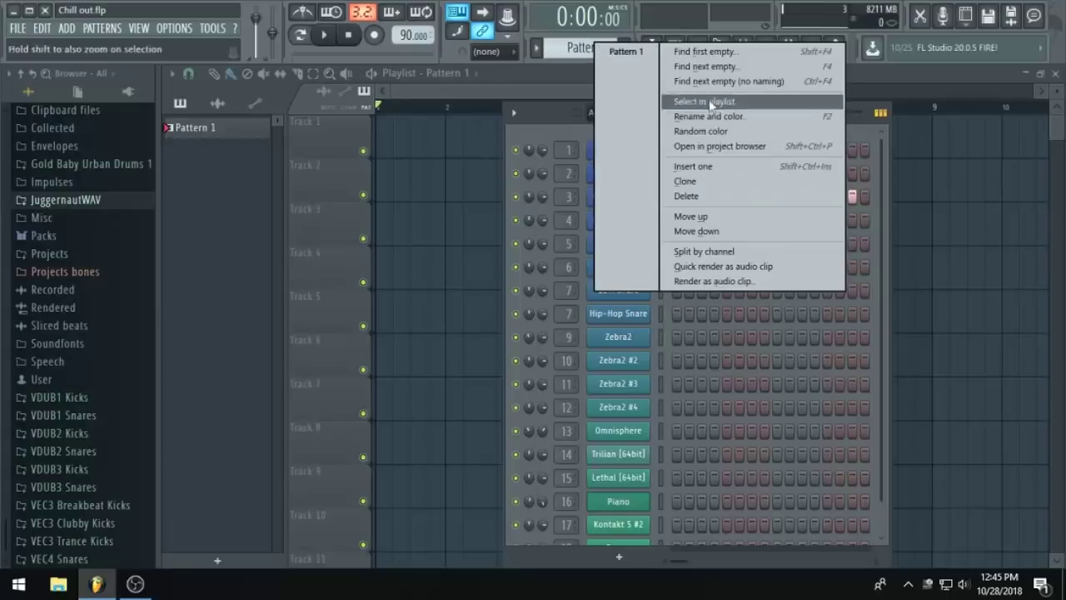
pyautogui.click(690, 119)
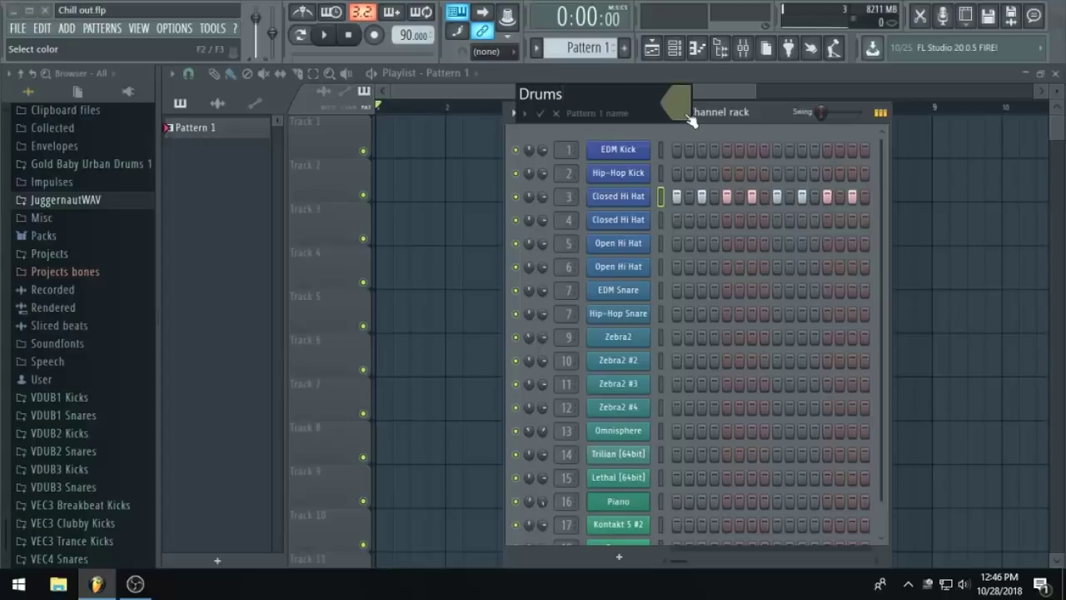
pyautogui.press('Return')
pyautogui.click(464, 145)
pyautogui.moveTo(464, 145); pyautogui.dragTo(338, 139)
# Rename Track 1 in the playlist as Drums and colour it green.
pyautogui.rightClick(317, 116)
pyautogui.click(342, 125)
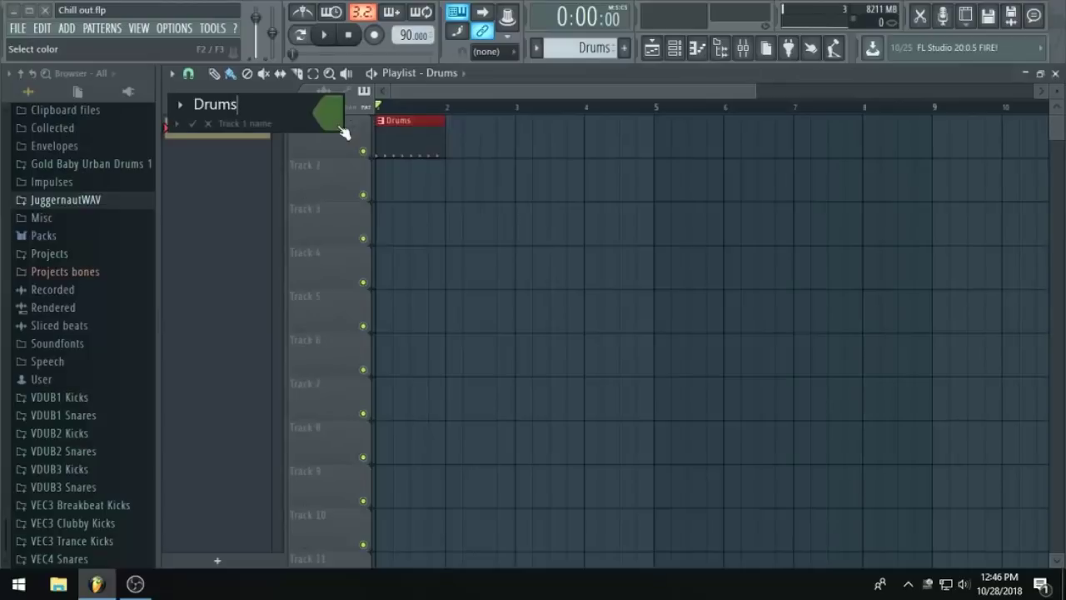
pyautogui.write('Drums')
pyautogui.press('Return')
# Place three more Drums clips on the Drums track at bars 2, 3 and 4.
pyautogui.click(484, 142)
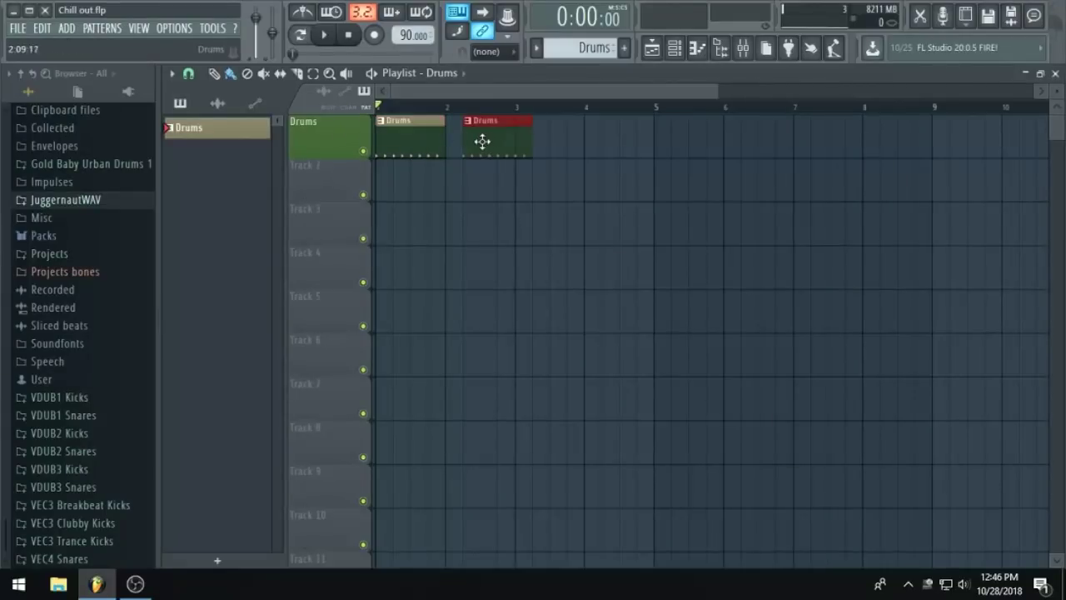
pyautogui.click(546, 142)
pyautogui.click(625, 142)
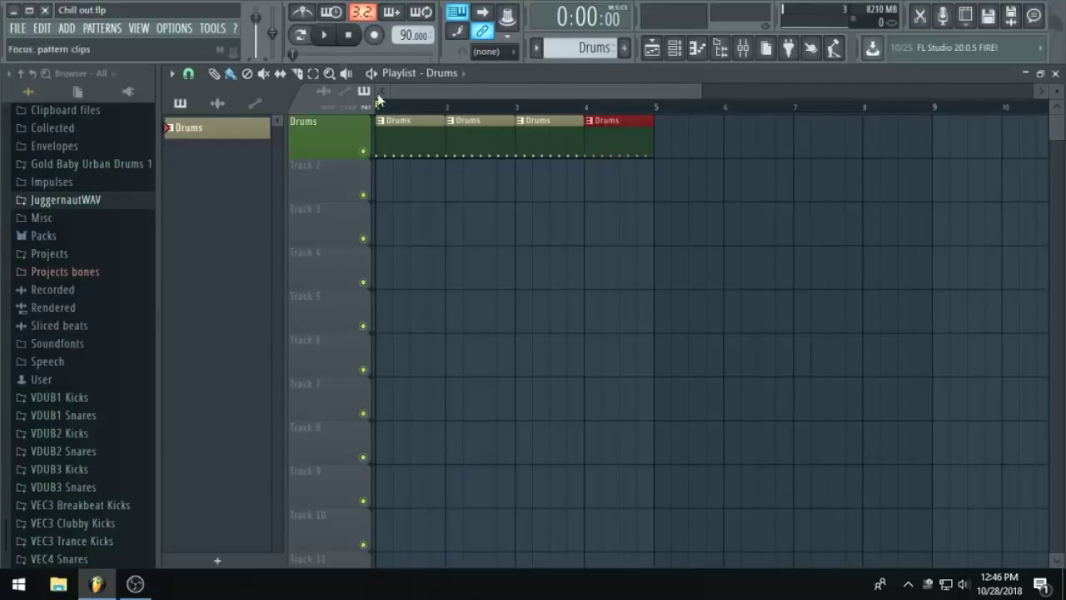
# Play back the Drums clips with the channel rack shown, and stop playback.
pyautogui.press('space')
pyautogui.click(674, 50)
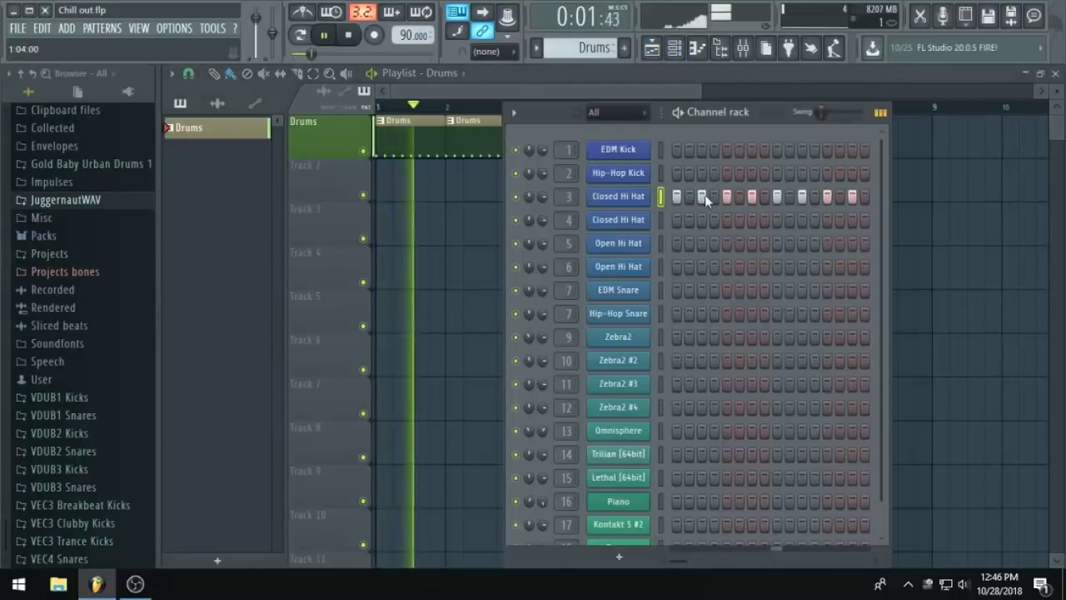
pyautogui.press('space')
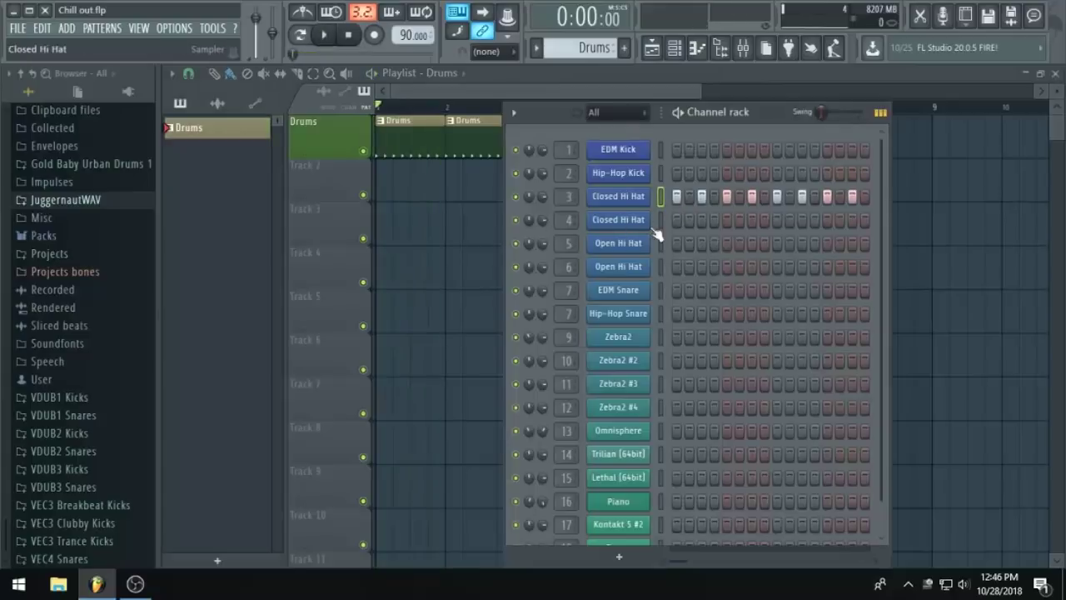
# Fill every second step of the second Closed Hi Hat channel and audition the layered hi-hats.
pyautogui.rightClick(631, 230)
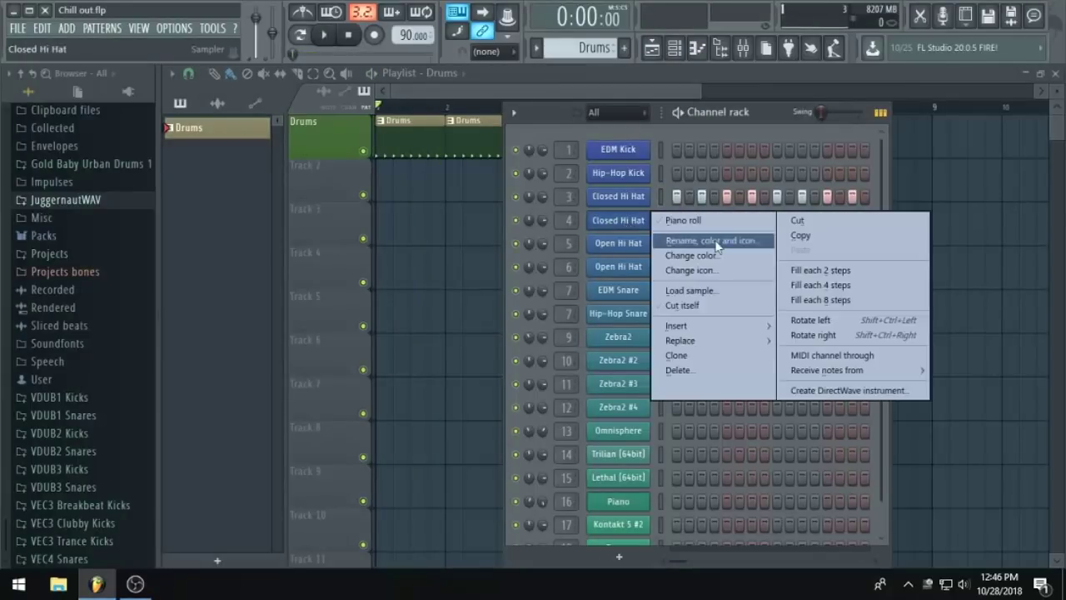
pyautogui.click(721, 272)
pyautogui.press('space')
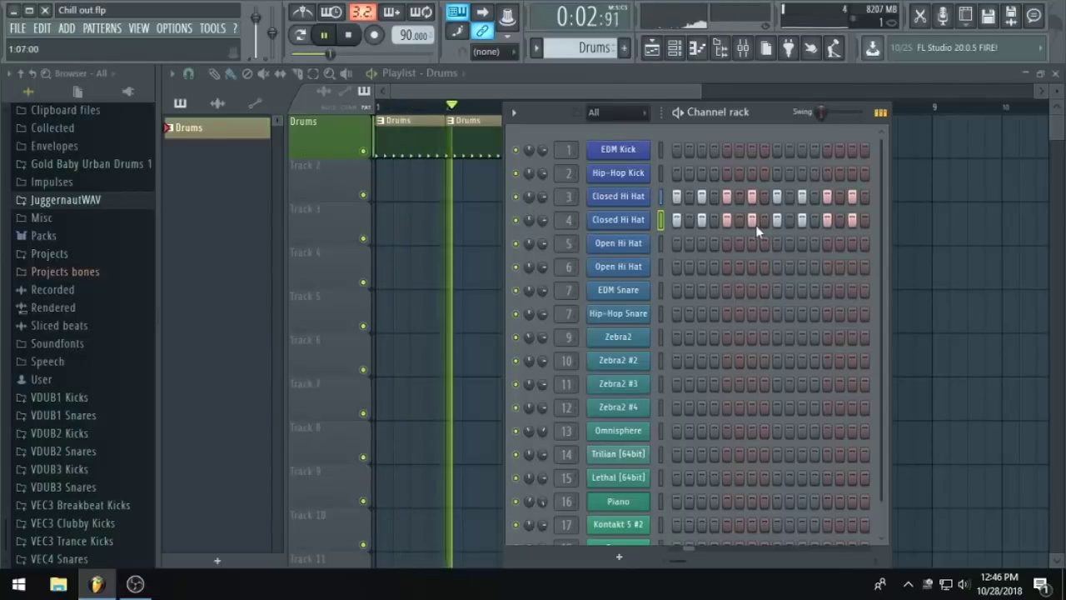
pyautogui.press('space')
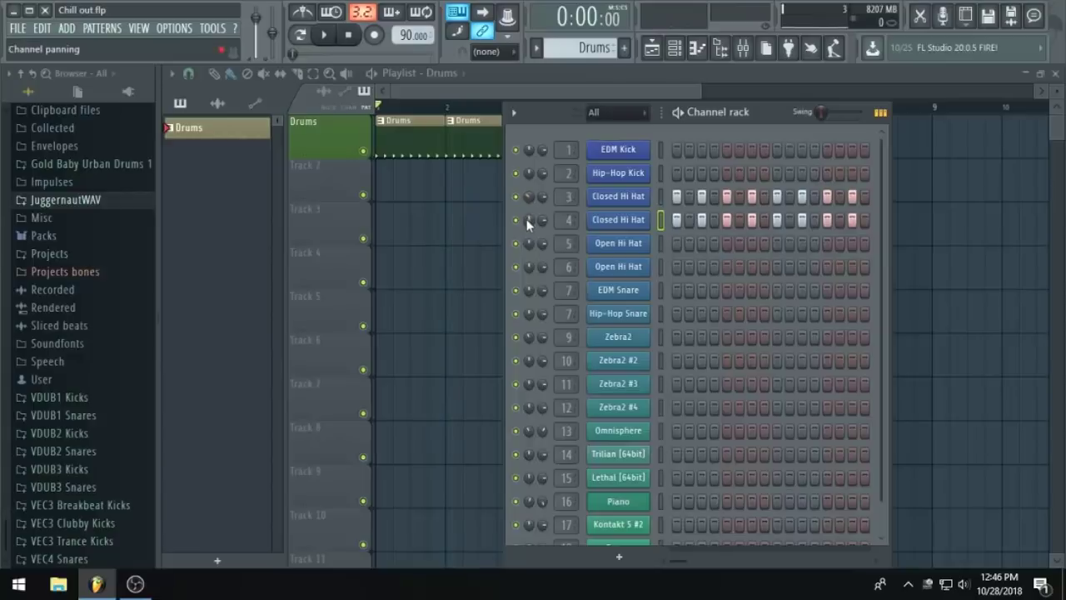
# Adjust the panning of both Closed Hi Hat channels, audition the result, and hide the channel rack.
pyautogui.press('space')
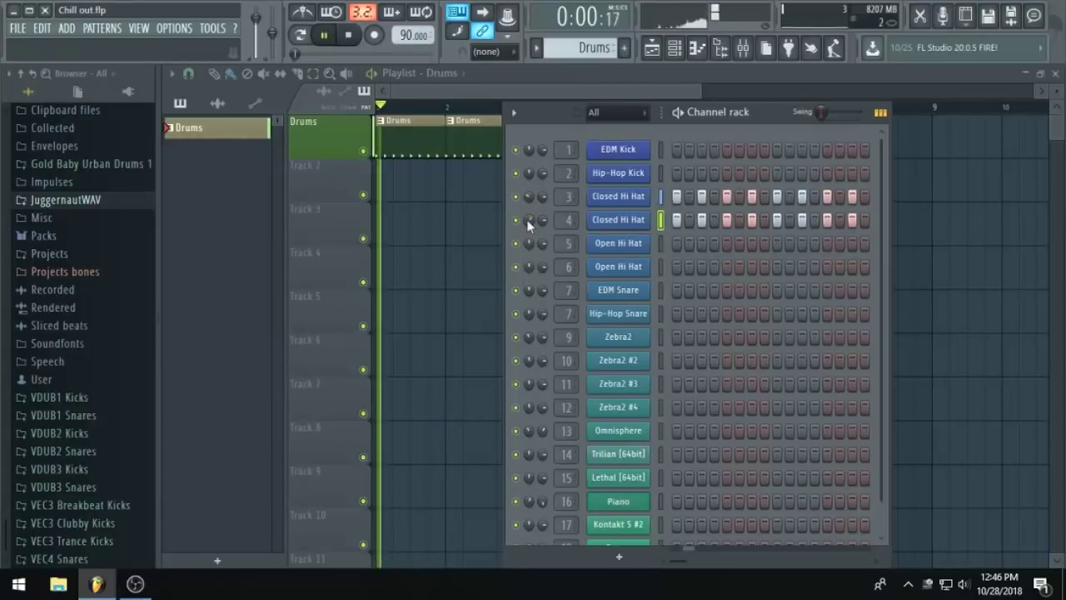
pyautogui.press('space')
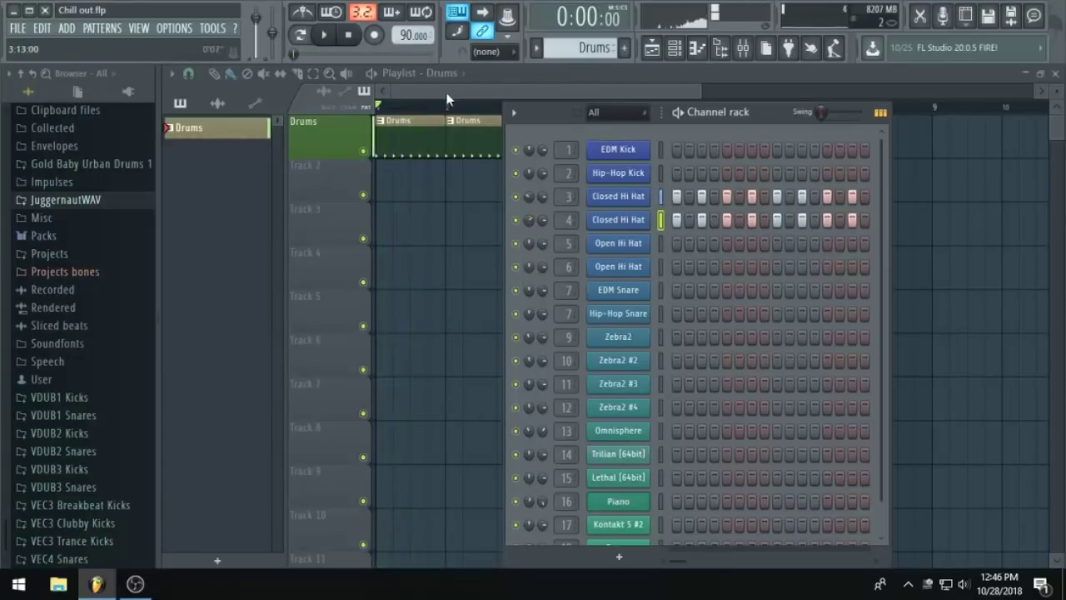
pyautogui.press('F6')
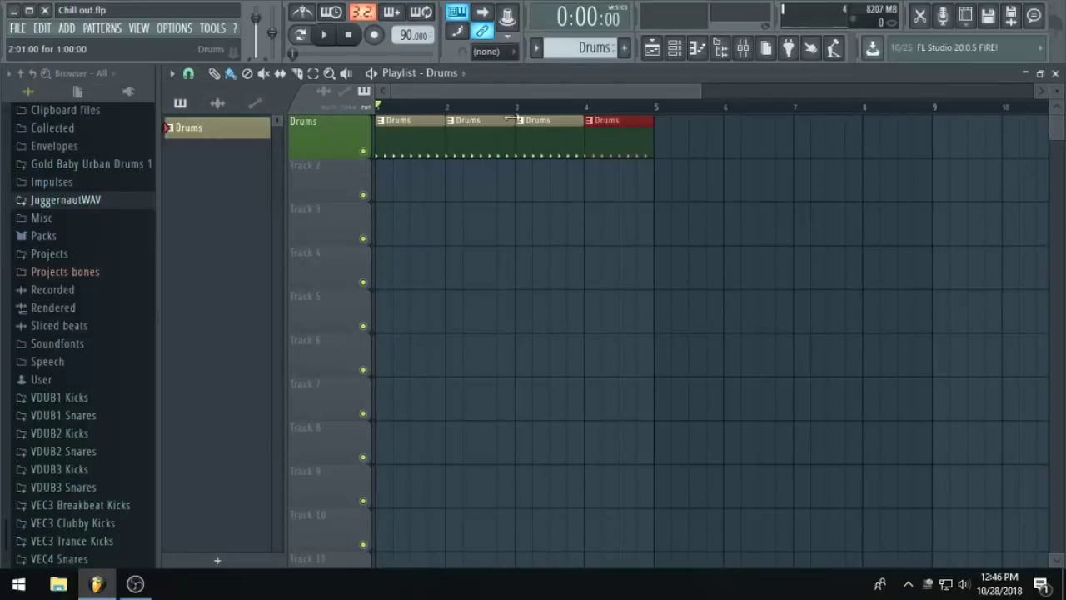
# Rename Track 2 as Piano and colour it the same green as the Drums track.
pyautogui.rightClick(334, 156)
pyautogui.click(391, 165)
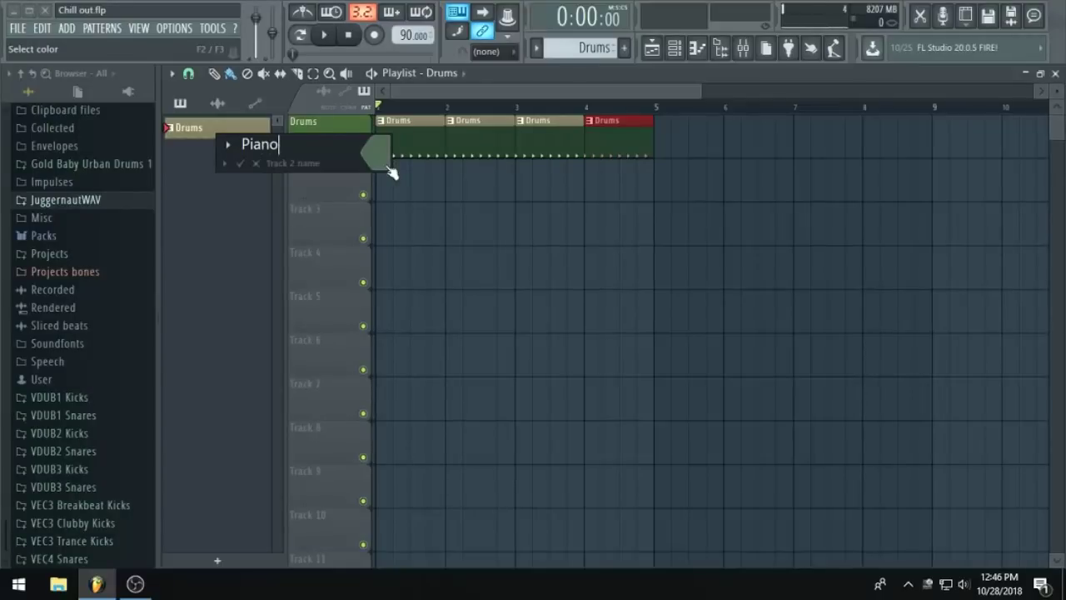
pyautogui.press('Return')
pyautogui.rightClick(327, 157)
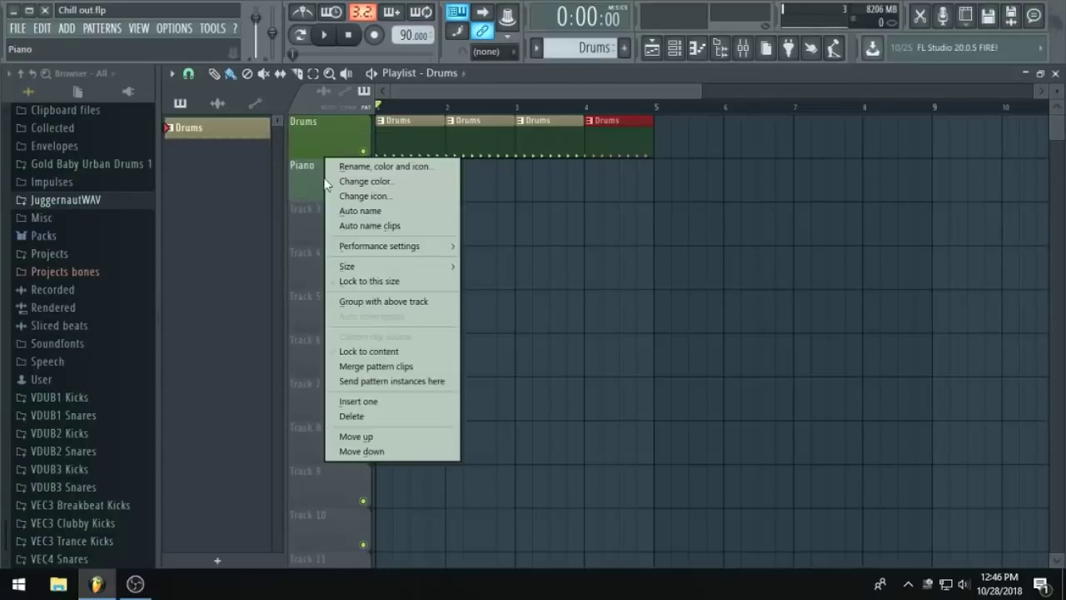
pyautogui.click(342, 165)
pyautogui.click(350, 241)
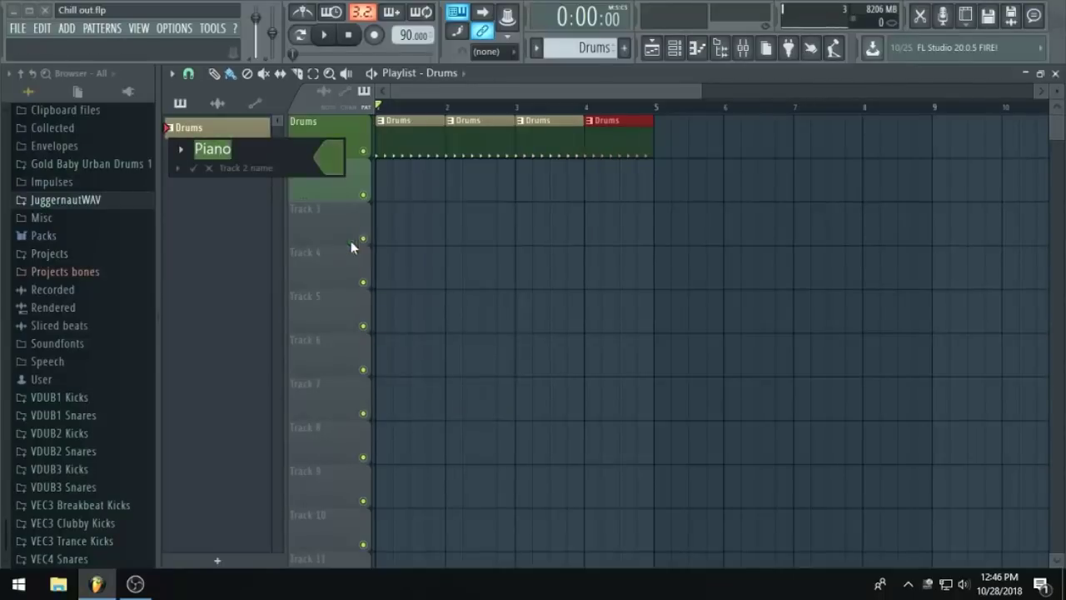
# Create a green pattern named Piano with a clip at bar 1 of the Piano track, and save the project.
pyautogui.click(627, 50)
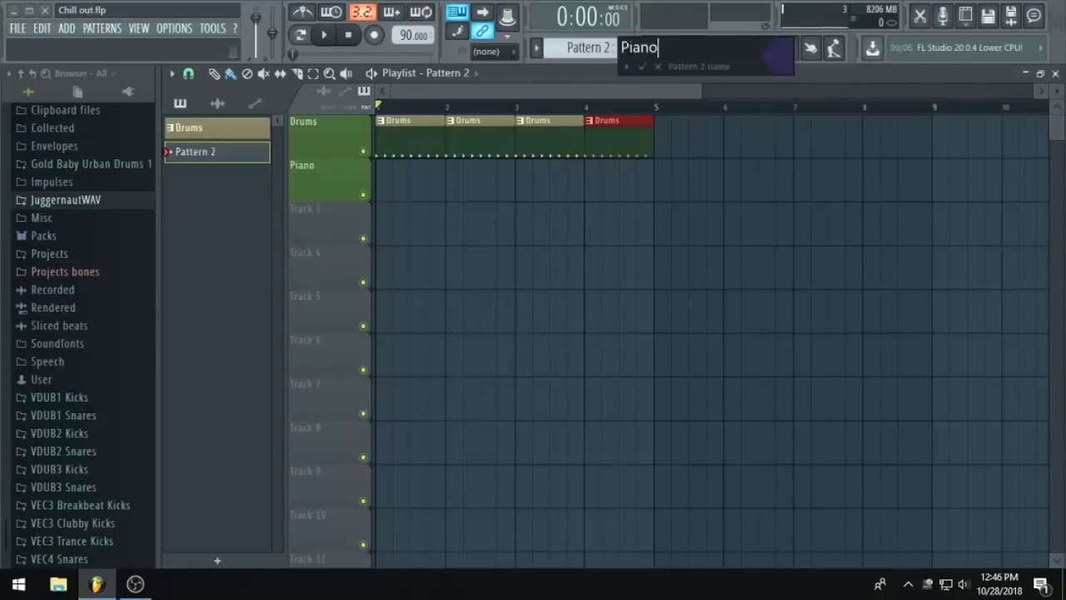
pyautogui.press('Return')
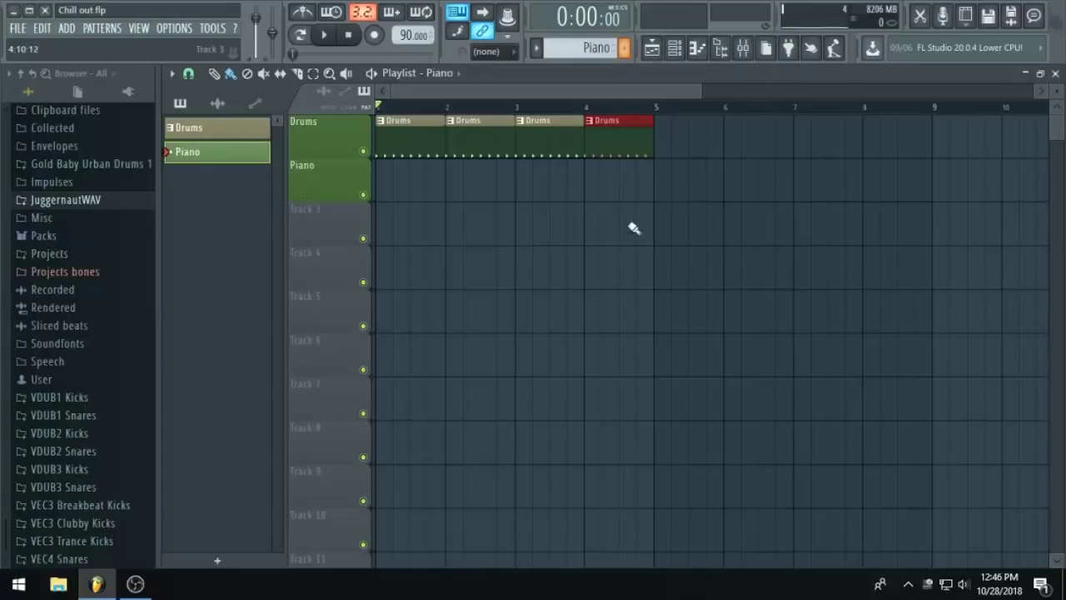
pyautogui.click(658, 225)
pyautogui.moveTo(651, 229); pyautogui.dragTo(407, 188)
pyautogui.hotkey('ctrl', 's')
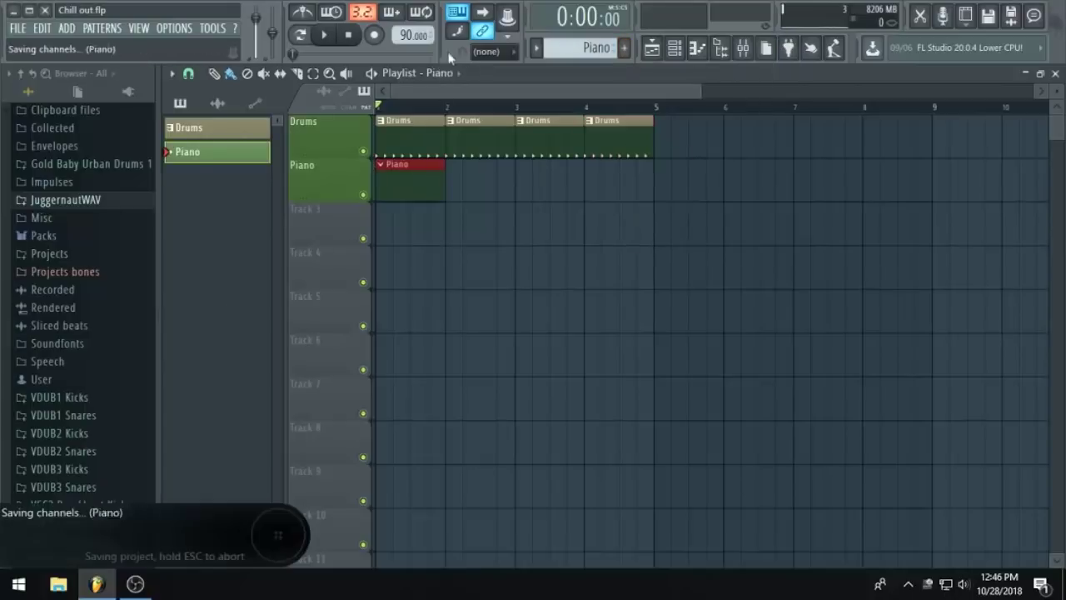
# Open the Piano channel's Kontakt instrument, look through the loaded piano's interface, and close the instrument window.
pyautogui.click(681, 48)
pyautogui.scroll(-2, 783, 380)
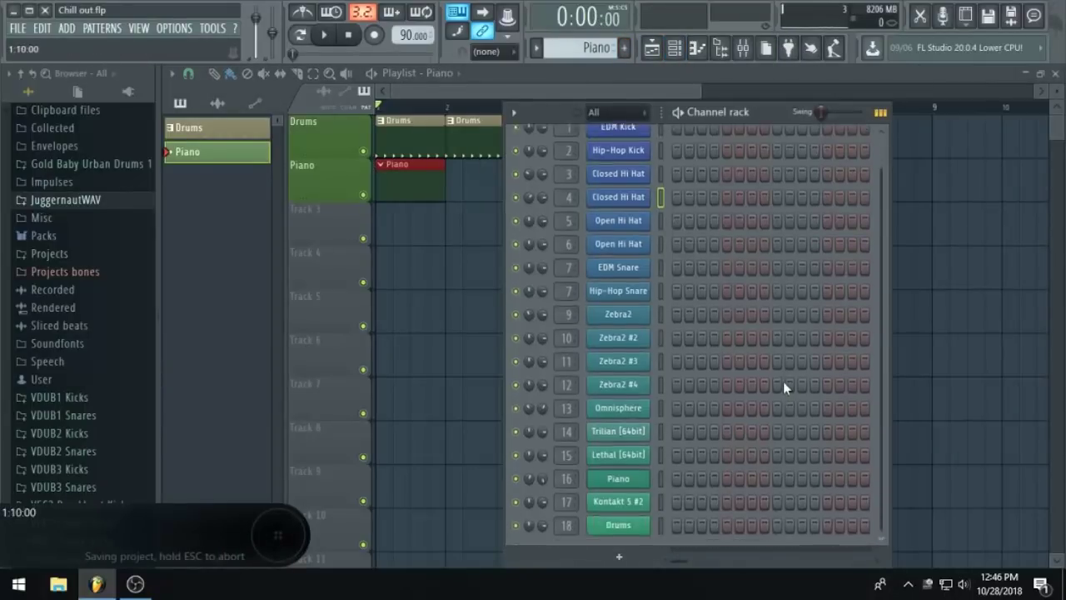
pyautogui.click(633, 478)
pyautogui.moveTo(741, 93); pyautogui.dragTo(715, 81)
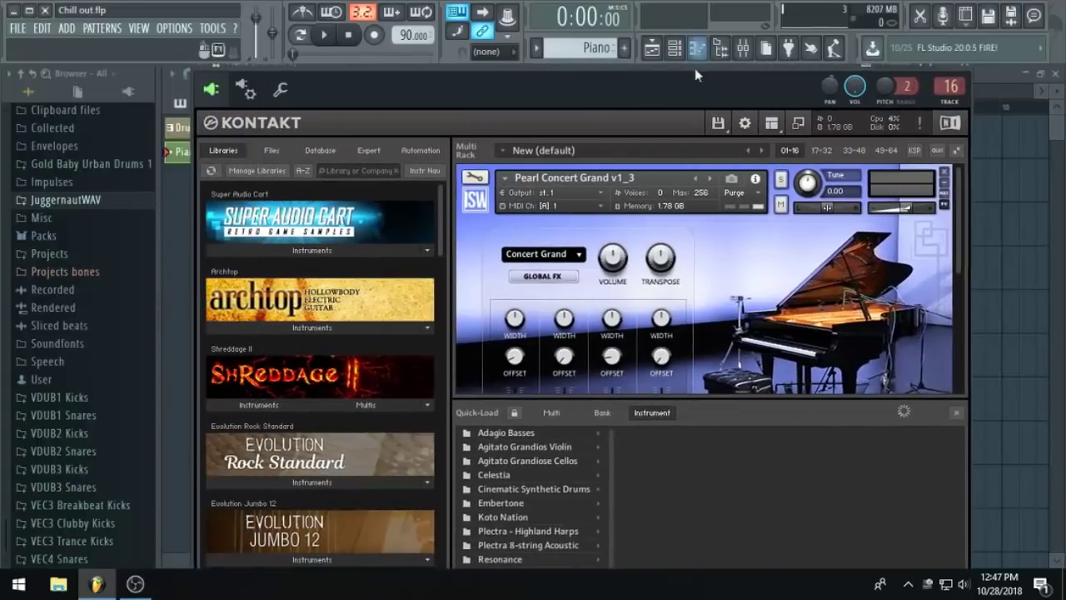
pyautogui.scroll(-3, 803, 279)
pyautogui.scroll(-2, 792, 302)
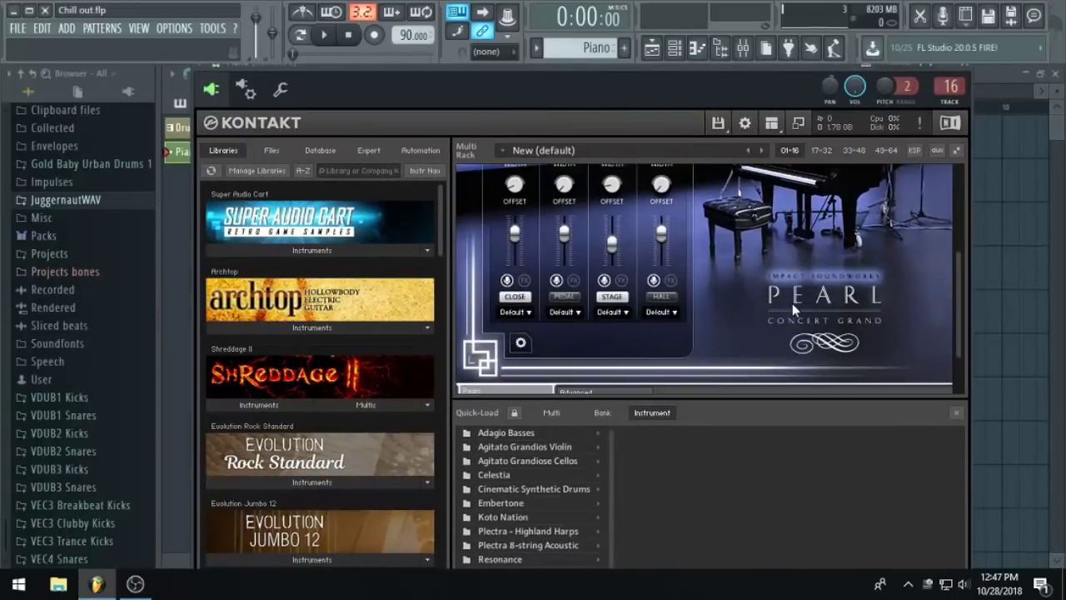
pyautogui.scroll(4, 792, 303)
pyautogui.scroll(1, 815, 285)
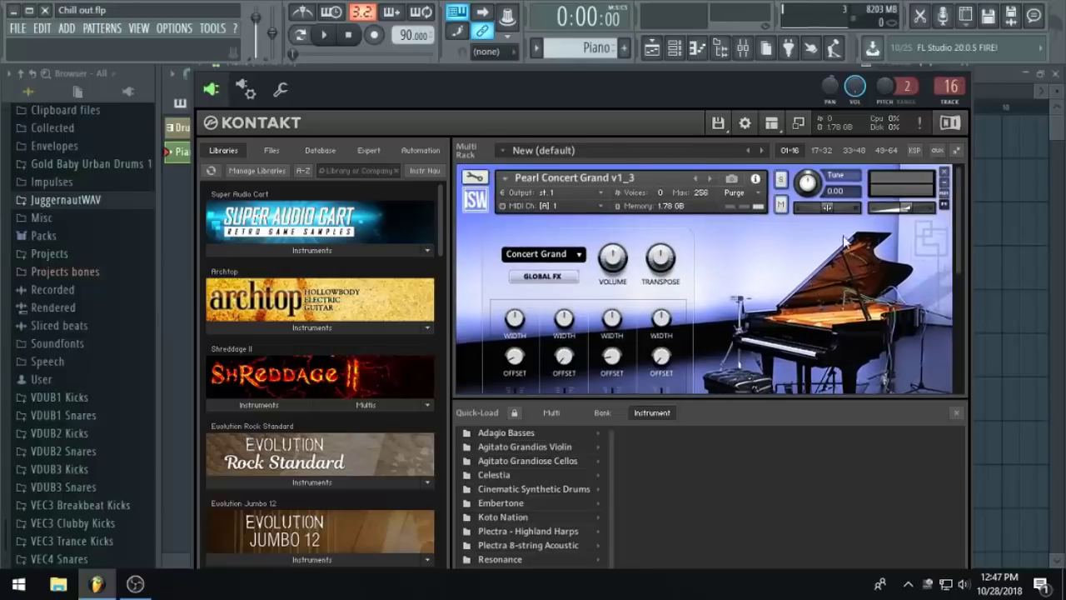
pyautogui.moveTo(690, 75); pyautogui.dragTo(701, 125)
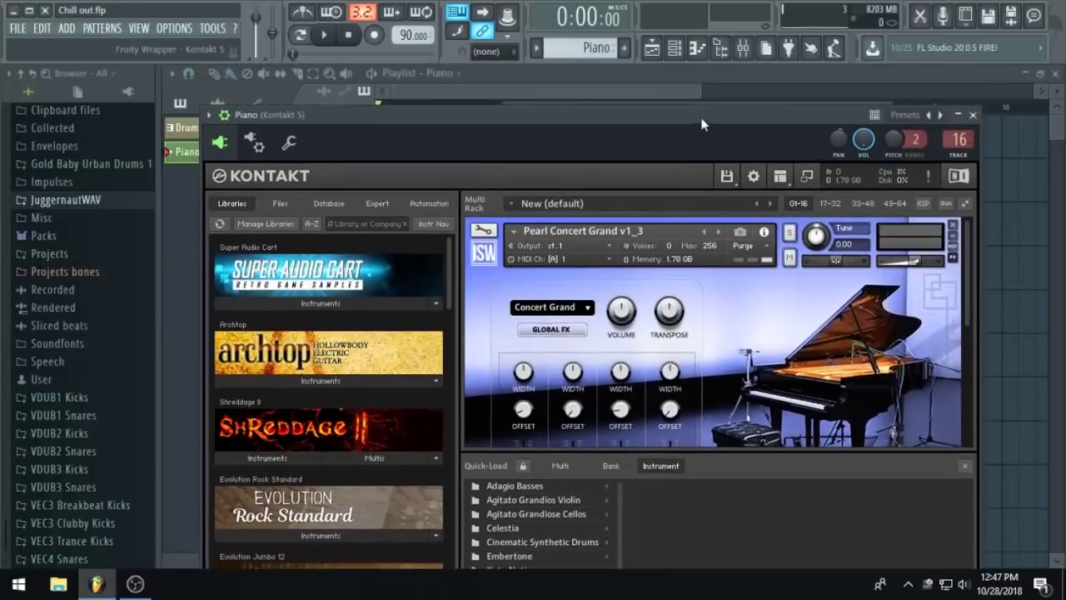
pyautogui.click(609, 94)
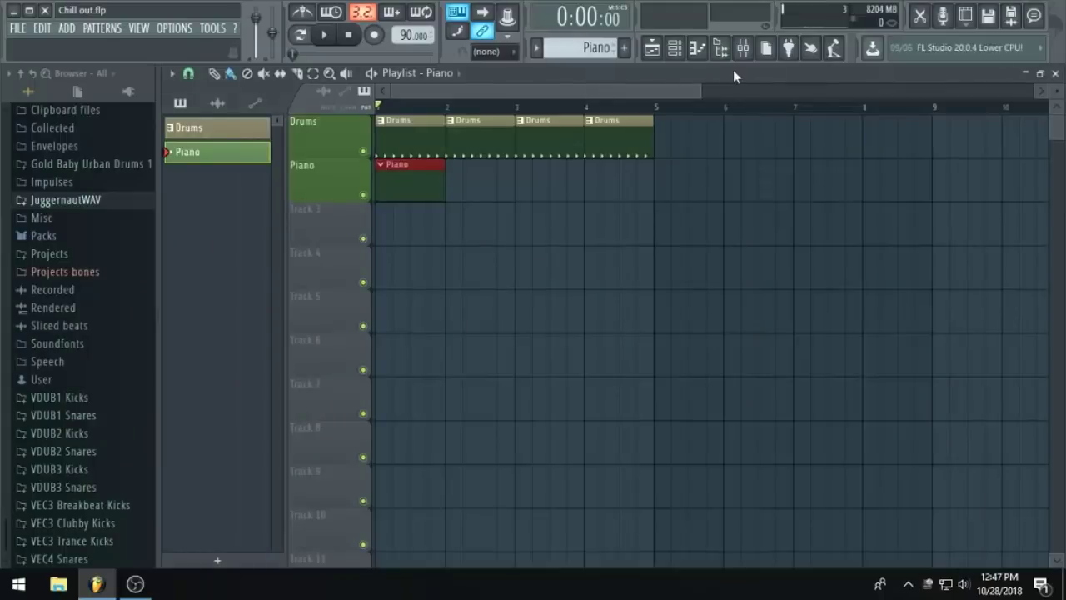
# Play back the drum loop while trying out piano notes, and open the Piano pattern's piano roll.
pyautogui.press('space')
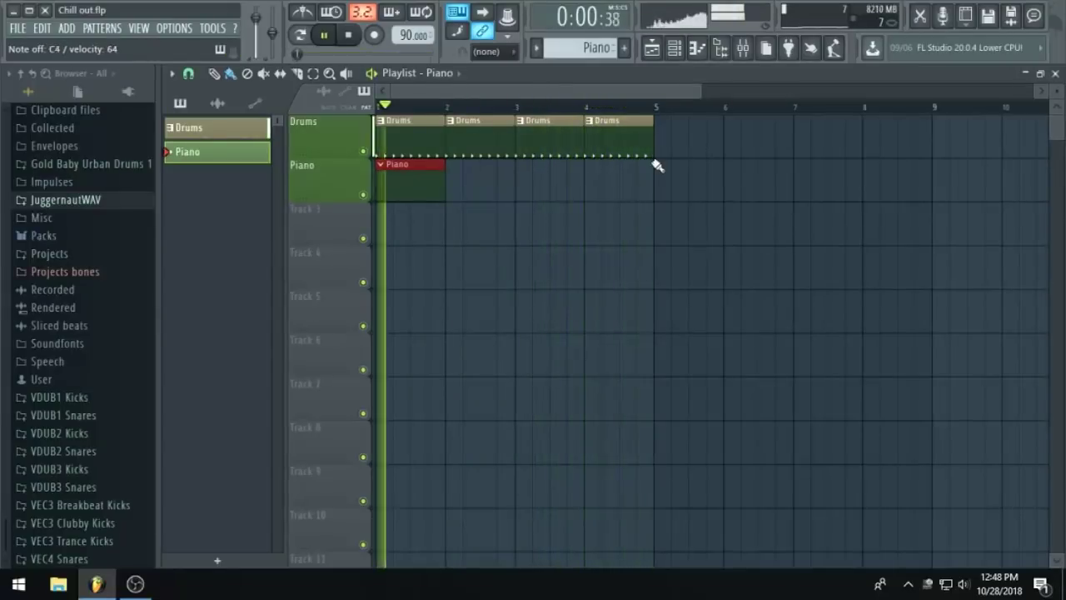
pyautogui.press('space')
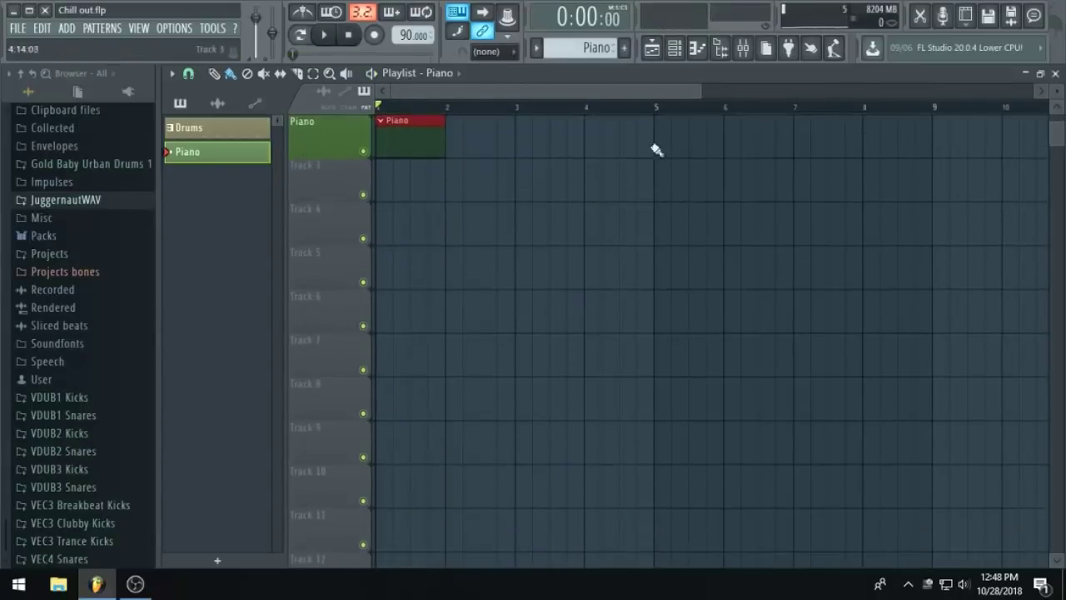
pyautogui.click(698, 49)
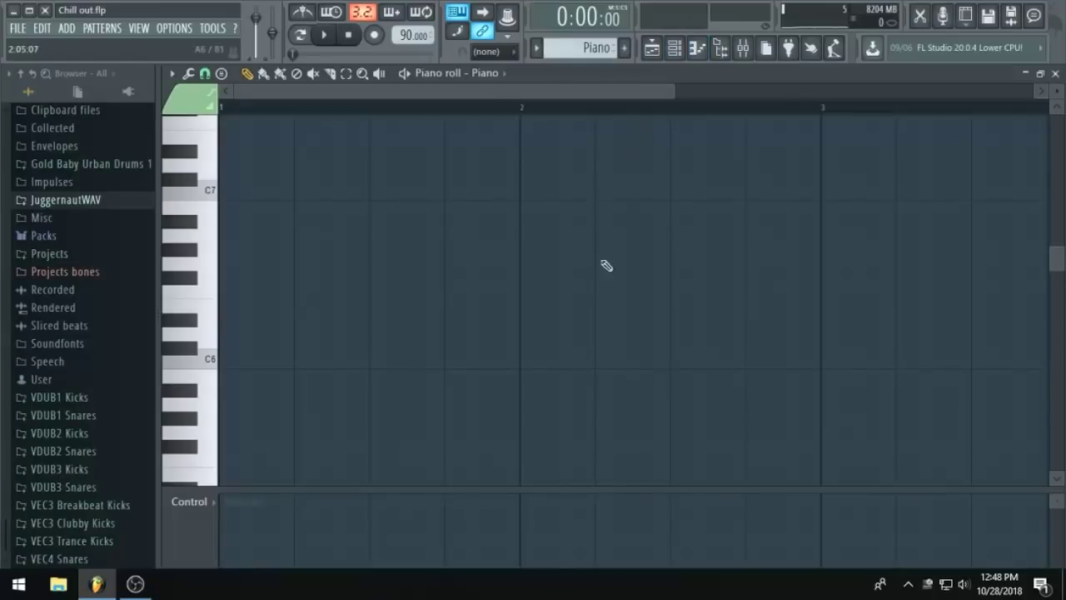
# Place a five-note chord of E4, G4, B4, D5 and F#5 at the start of bar 1.
pyautogui.scroll(-1, 583, 338)
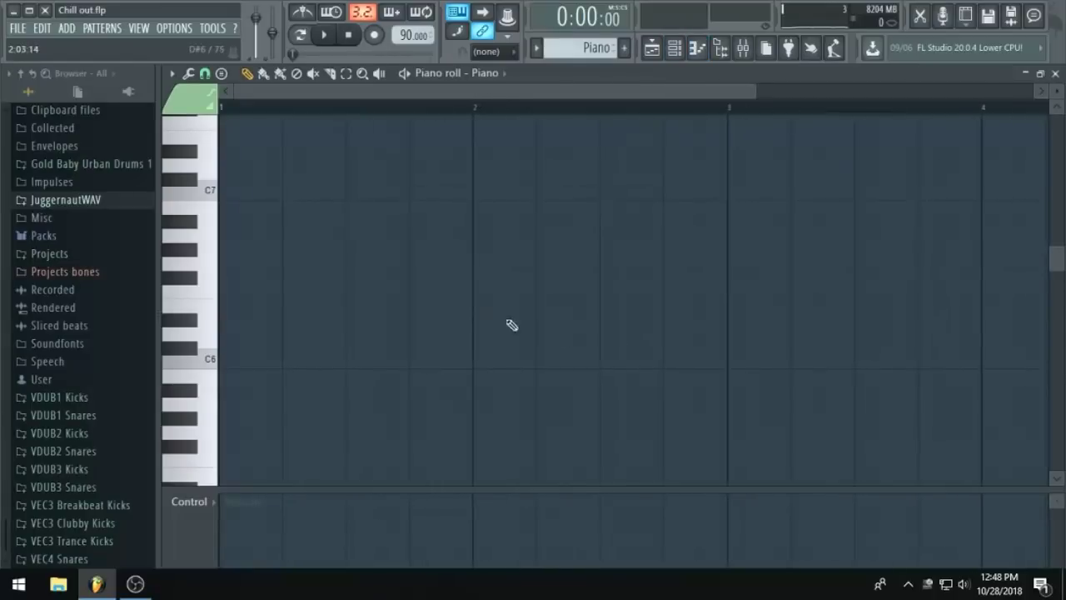
pyautogui.scroll(-3, 478, 314)
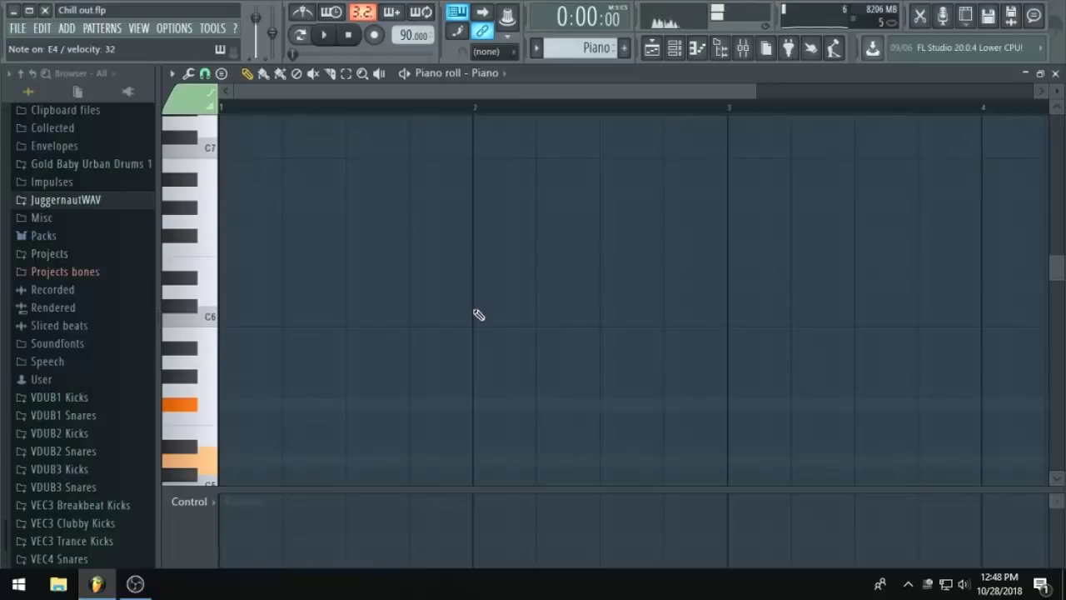
pyautogui.scroll(-3, 350, 364)
pyautogui.scroll(1, 291, 319)
pyautogui.scroll(-2, 283, 331)
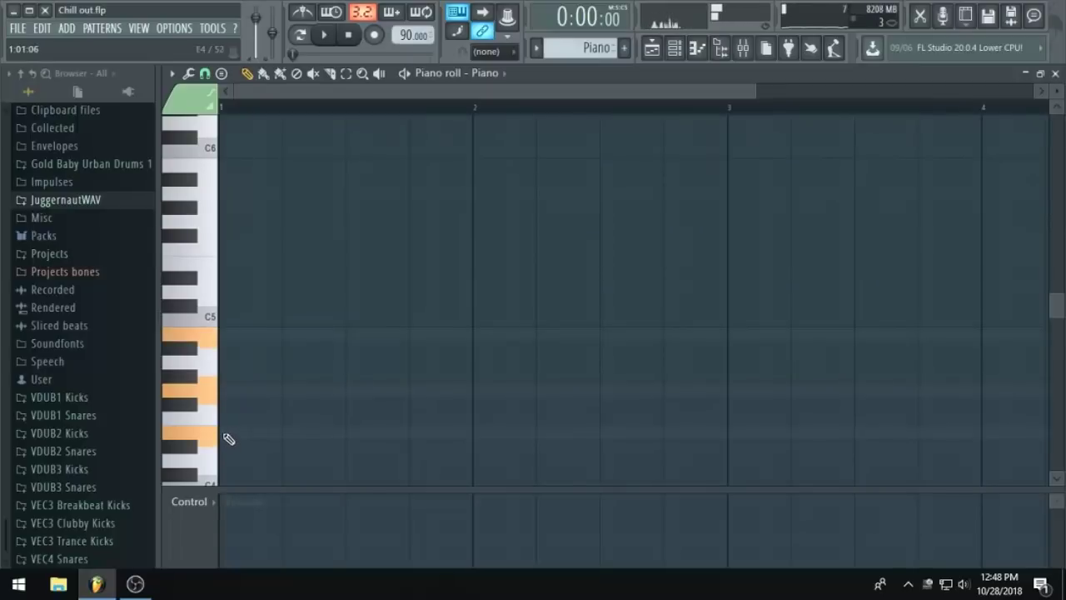
pyautogui.click(222, 334)
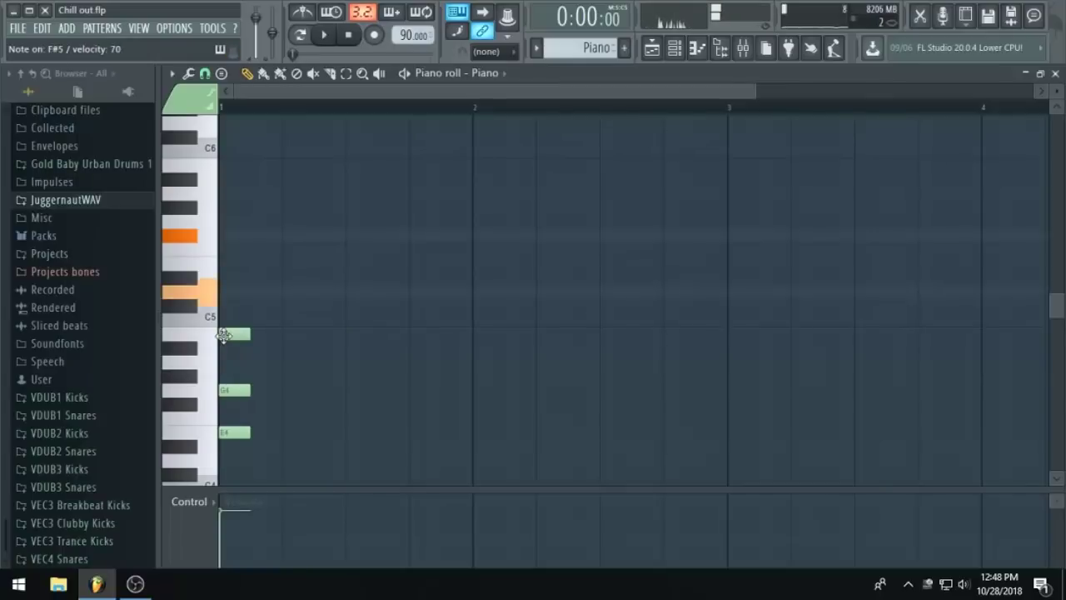
pyautogui.click(230, 291)
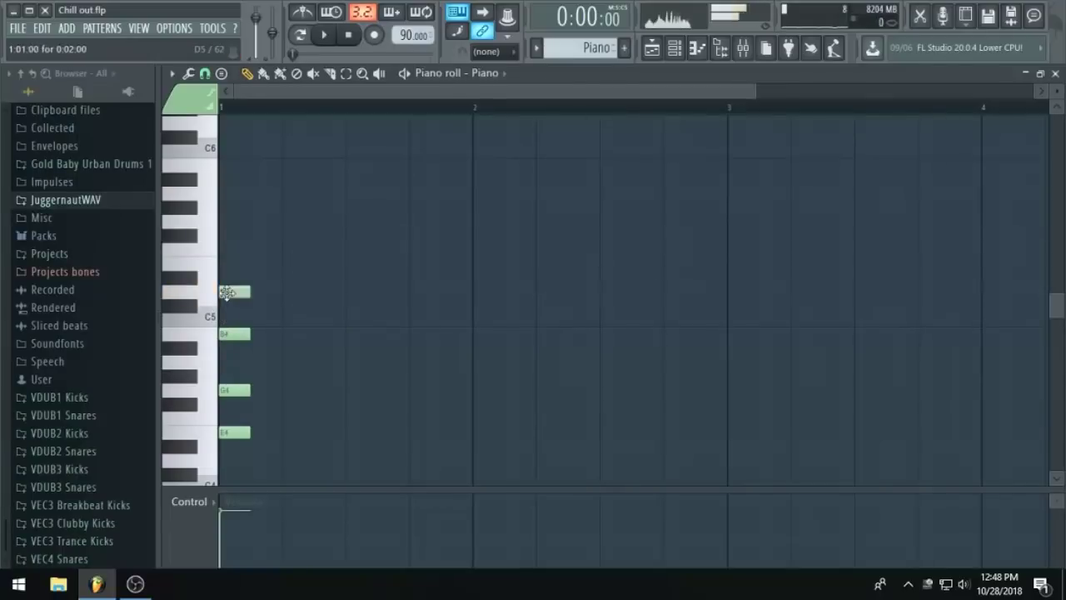
pyautogui.click(229, 235)
# Stretch all five chord notes to fill bar 1 and lower their velocity.
pyautogui.hotkey('ctrl', 'a')
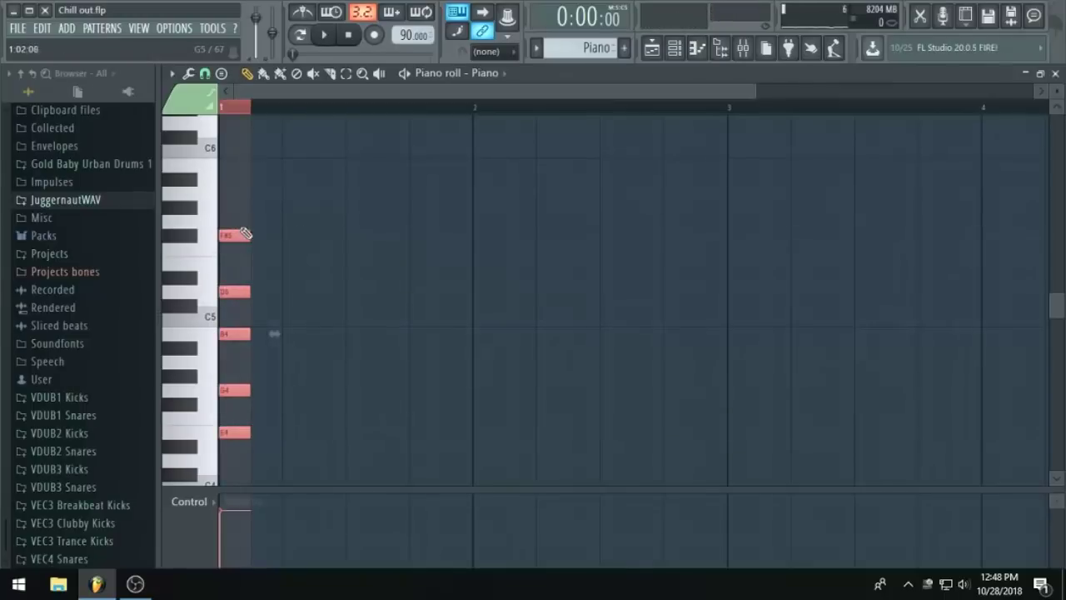
pyautogui.moveTo(244, 233); pyautogui.dragTo(461, 233)
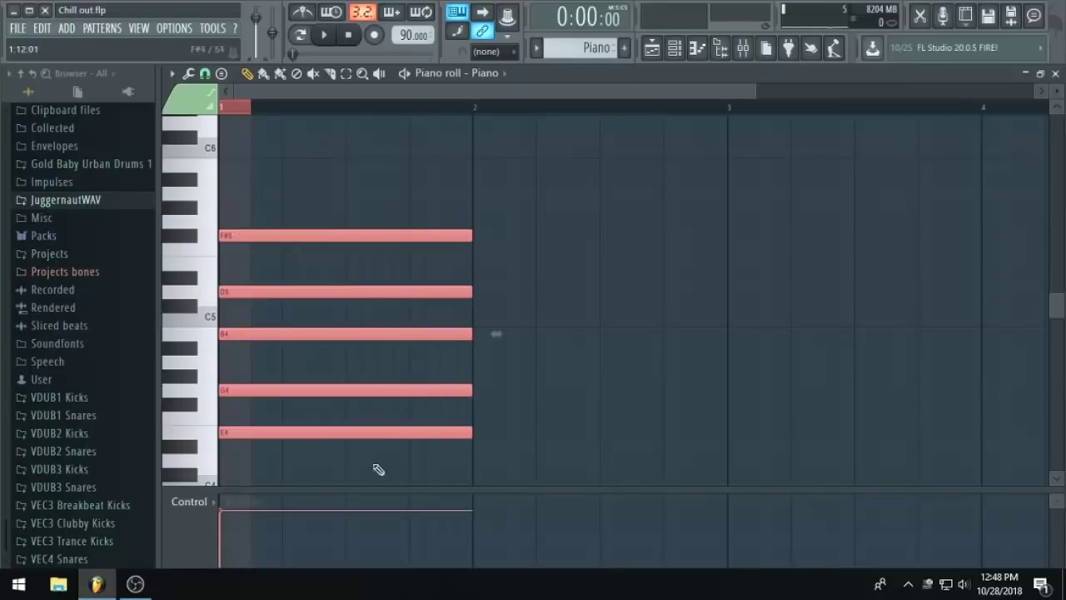
pyautogui.moveTo(237, 516); pyautogui.dragTo(239, 537)
# Play the piano chord together with the drums in the playlist.
pyautogui.click(651, 47)
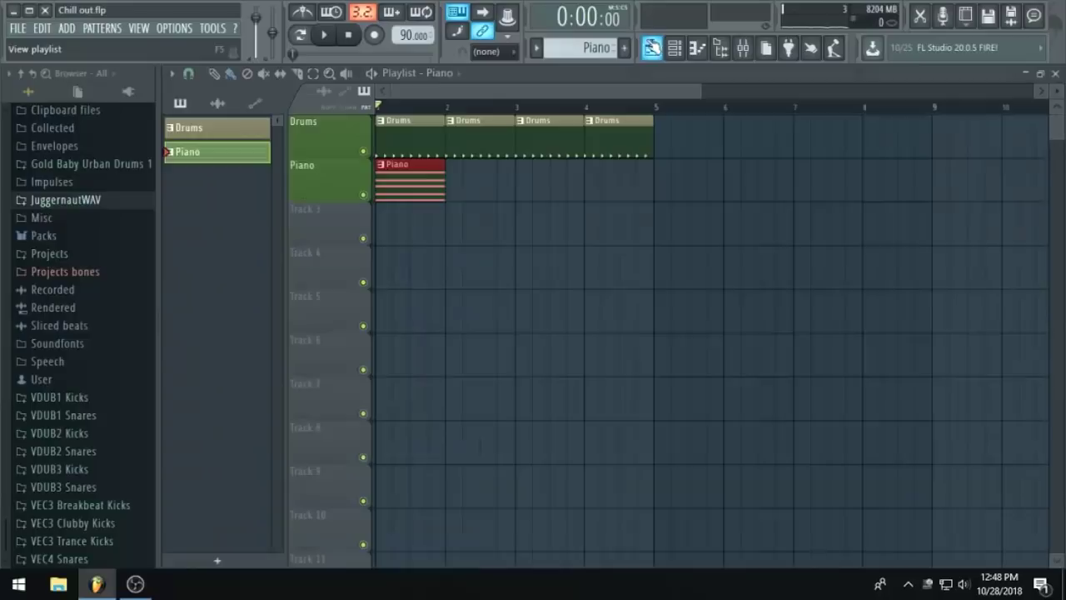
pyautogui.moveTo(539, 90); pyautogui.dragTo(379, 116)
pyautogui.scroll(-2, 573, 223)
pyautogui.press('space')
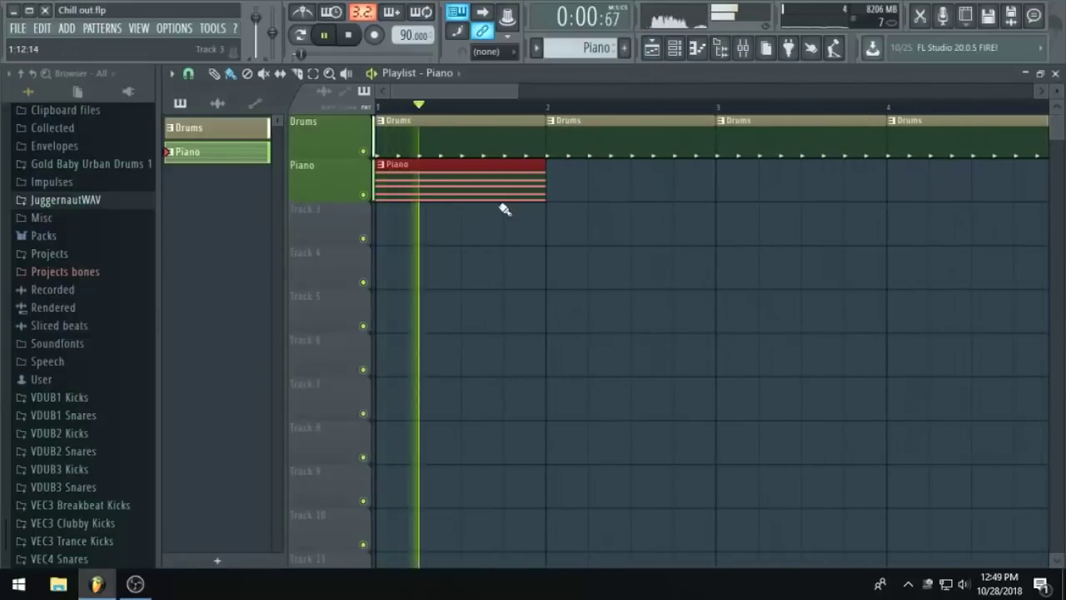
# Lower the velocity of the bar 1 chord a little further in the piano roll and audition it.
pyautogui.doubleClick(520, 191)
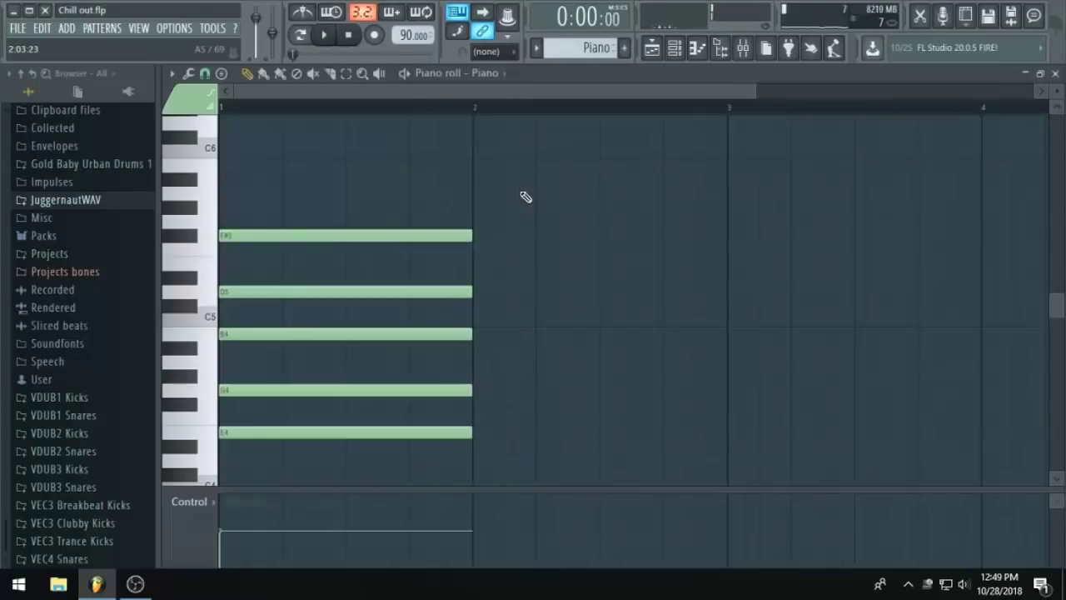
pyautogui.moveTo(231, 542); pyautogui.dragTo(234, 547)
pyautogui.press('space')
pyautogui.press('space')
pyautogui.press('space')
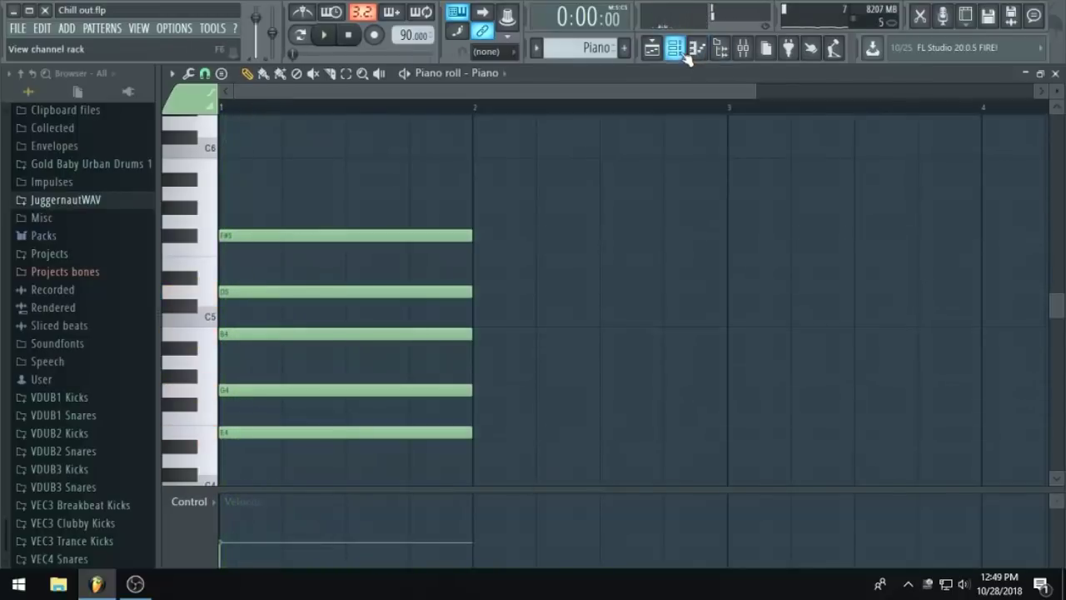
# Adjust the output volume of the Pearl Concert Grand in the Piano channel's Kontakt, audition it, and return to the playlist.
pyautogui.click(719, 48)
pyautogui.click(606, 472)
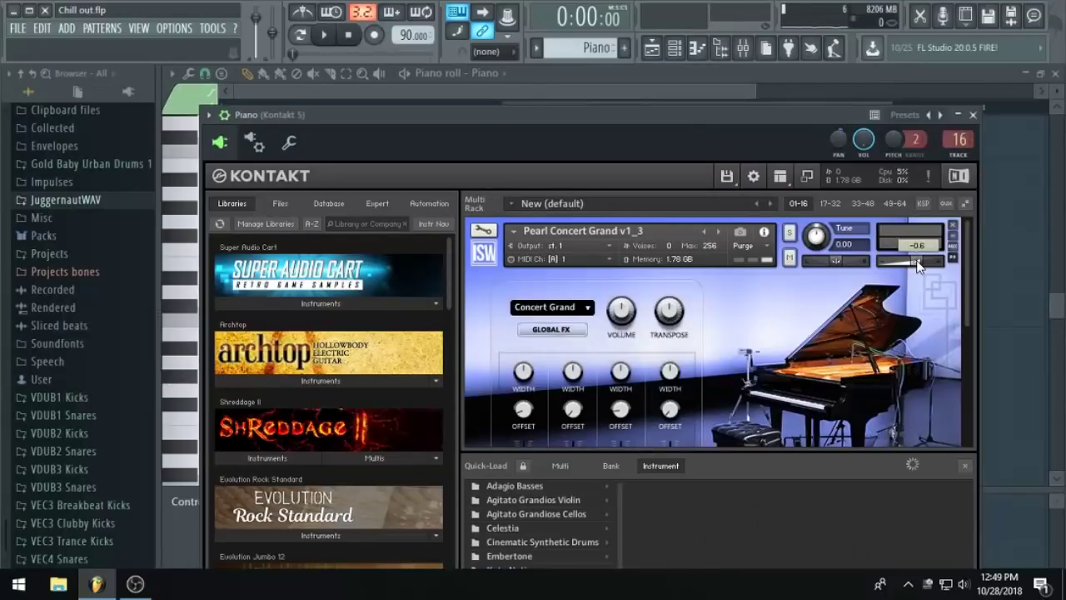
pyautogui.press('space')
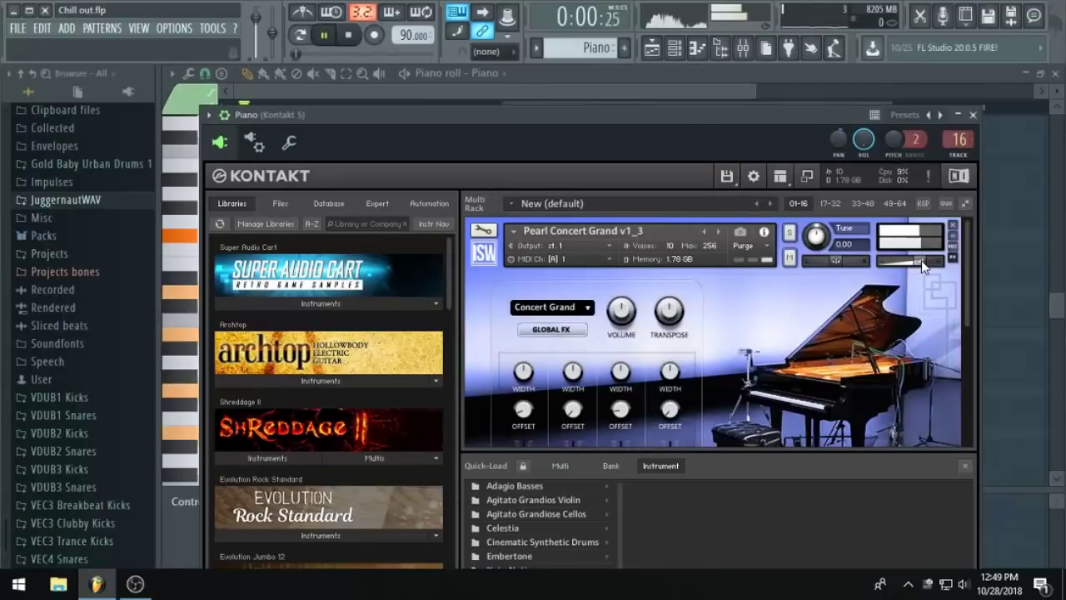
pyautogui.click(651, 48)
pyautogui.press('space')
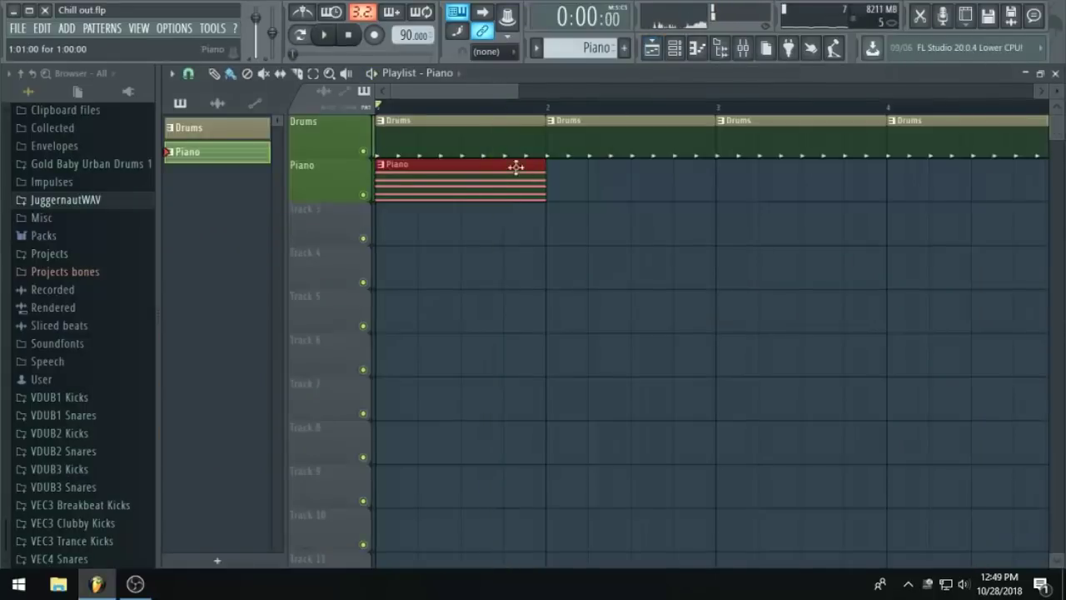
# Review the bar 1 chord in the piano roll and audition it with the drums from the playlist.
pyautogui.doubleClick(532, 171)
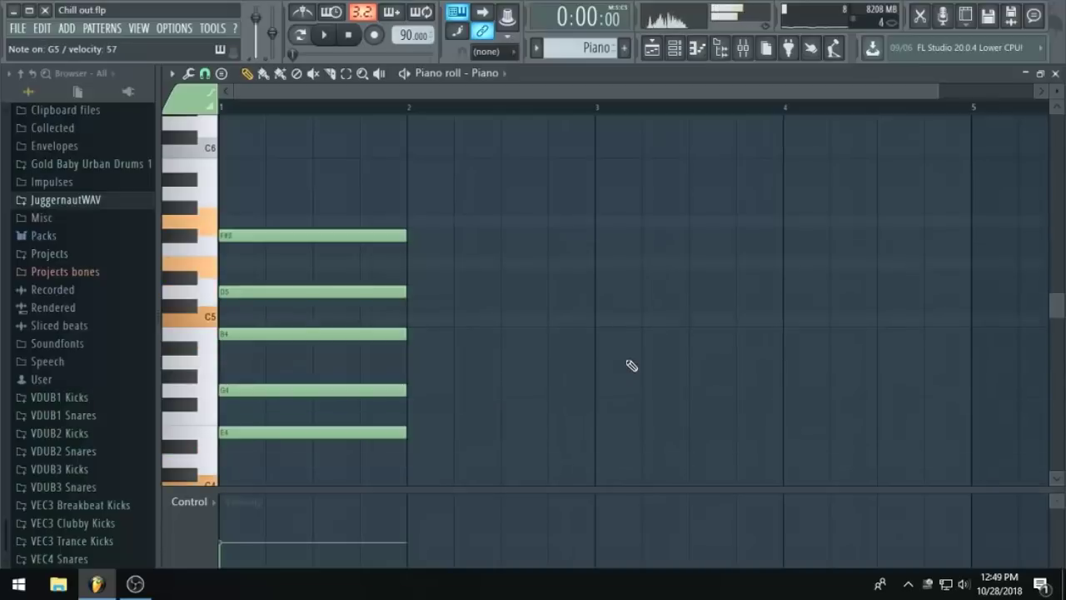
pyautogui.scroll(-3, 445, 431)
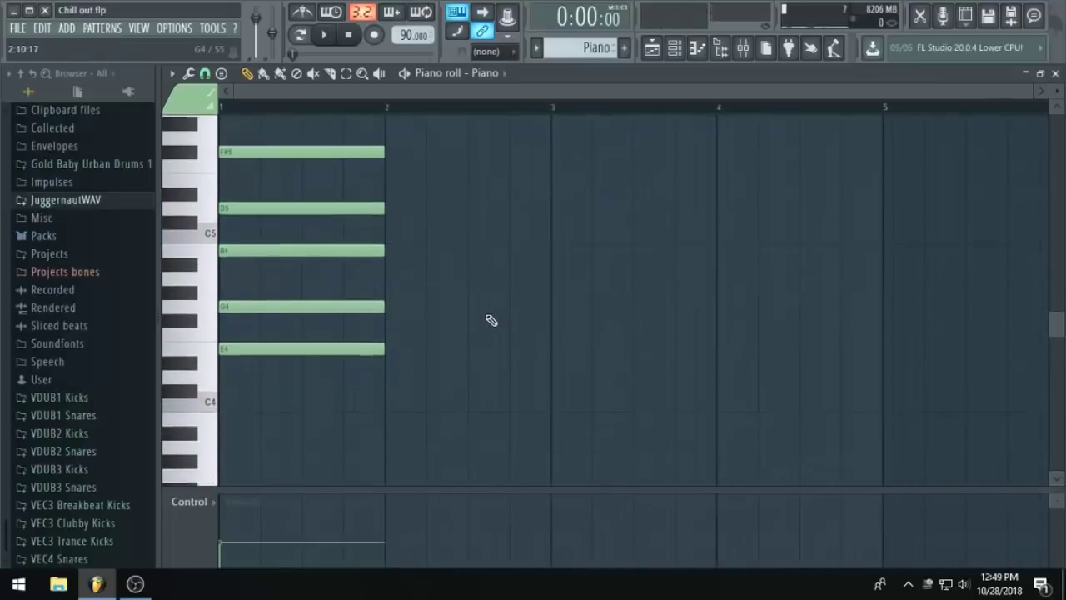
pyautogui.scroll(3, 492, 323)
pyautogui.click(653, 47)
pyautogui.press('space')
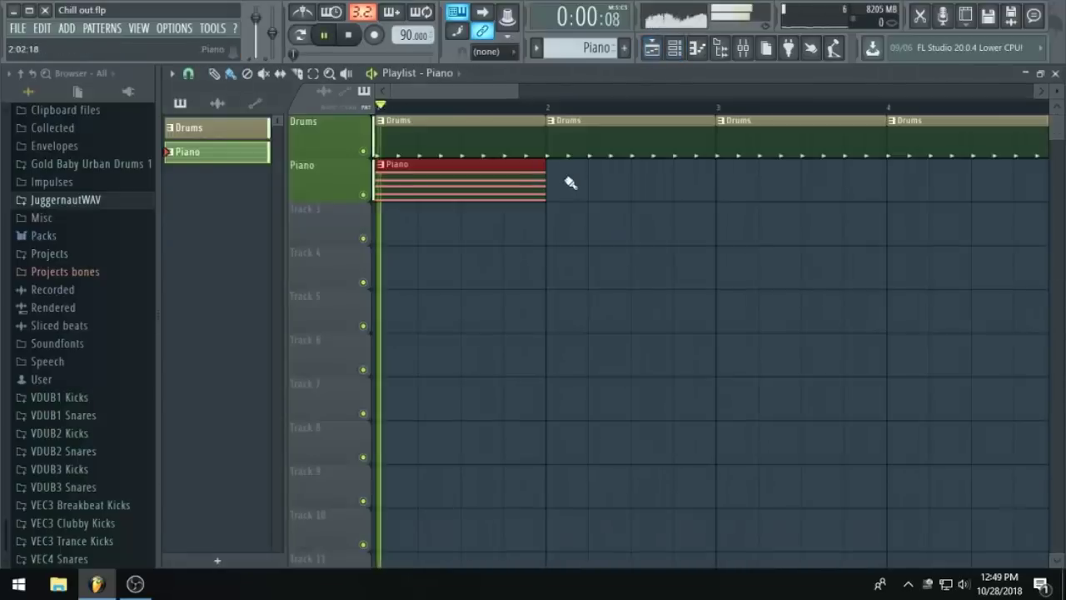
pyautogui.click(700, 47)
pyautogui.press('space')
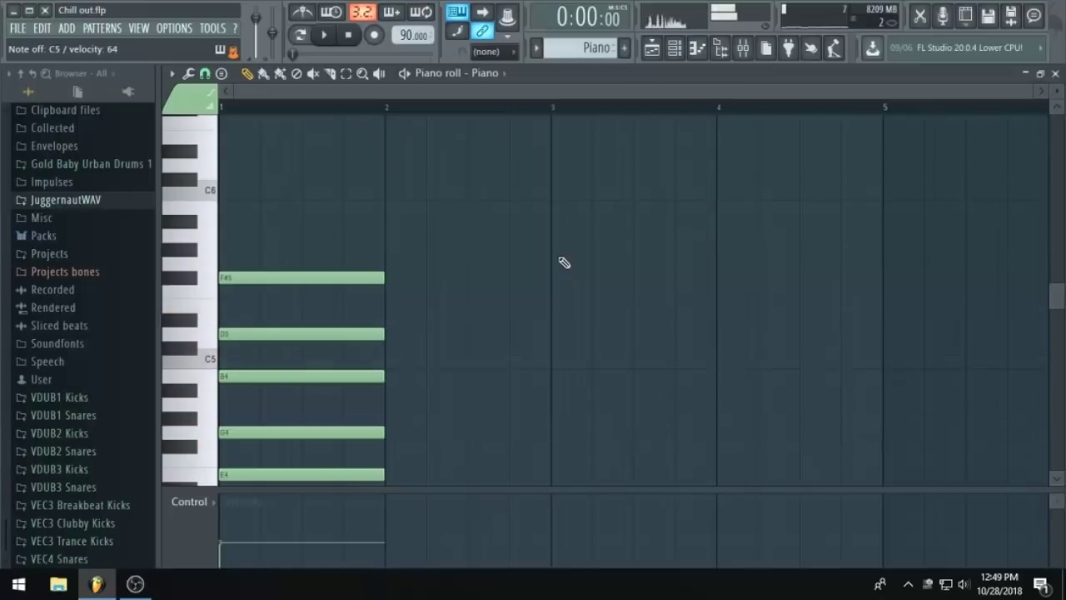
# Add a one-bar chord of C4, E4, G4, C5 and E5 in bar 2.
pyautogui.scroll(-3, 431, 334)
pyautogui.scroll(-1, 430, 334)
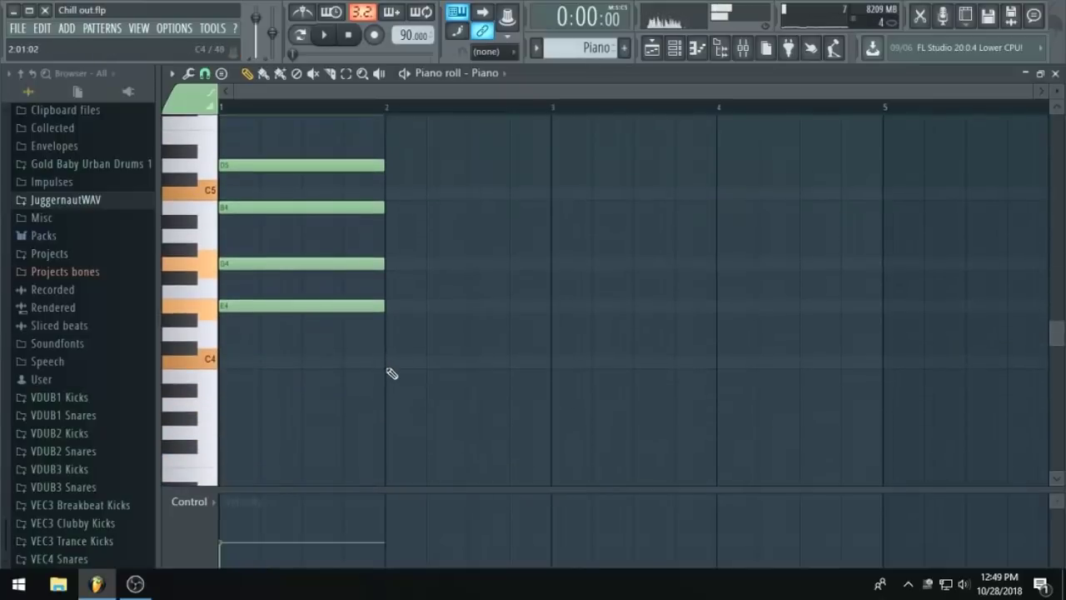
pyautogui.click(388, 368)
pyautogui.click(396, 305)
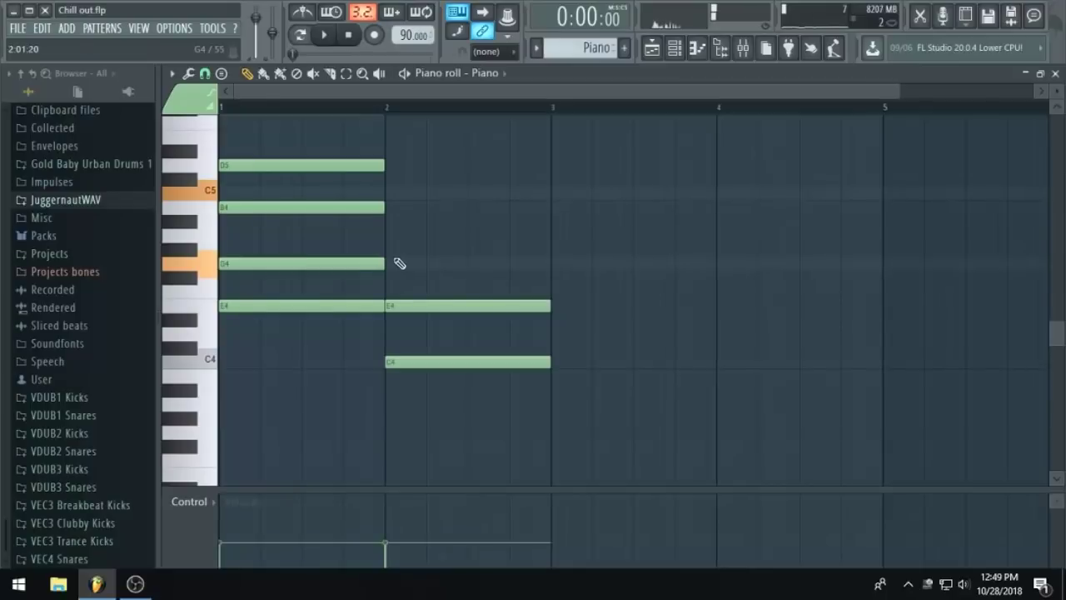
pyautogui.click(396, 263)
pyautogui.click(391, 192)
pyautogui.scroll(1, 420, 216)
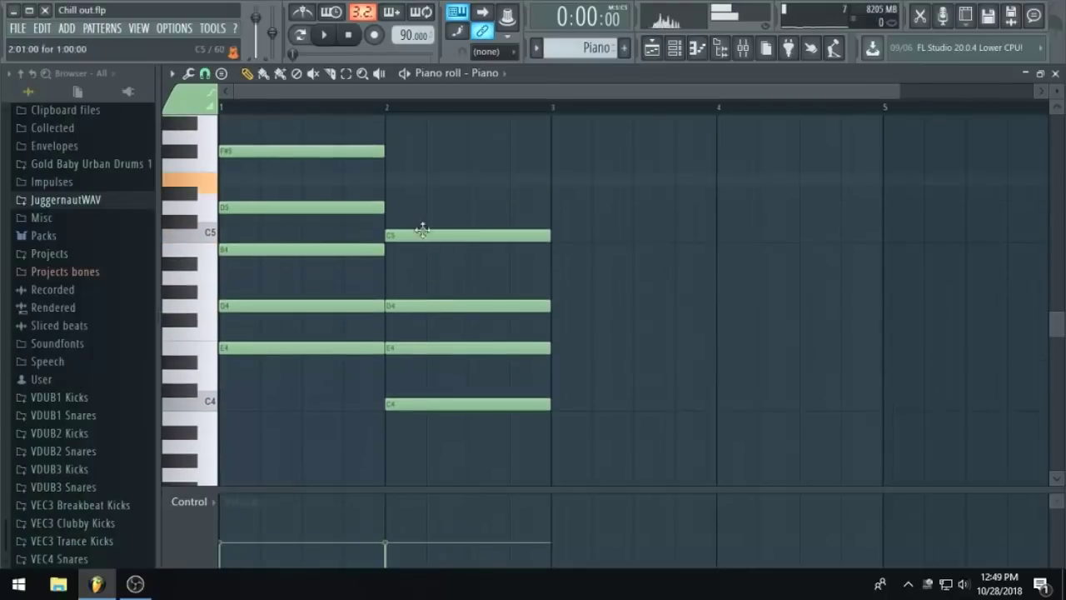
pyautogui.click(390, 177)
# Play back the first two piano chords to check how they follow each other.
pyautogui.scroll(3, 583, 345)
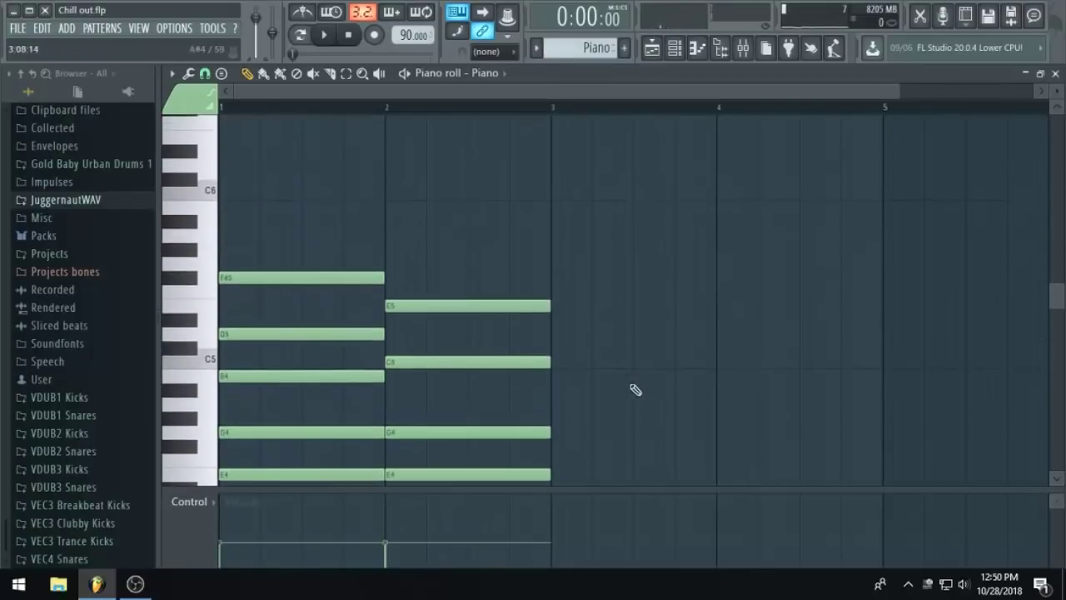
pyautogui.scroll(-1, 633, 379)
pyautogui.scroll(-2, 608, 362)
pyautogui.press('space')
pyautogui.scroll(-2, 583, 367)
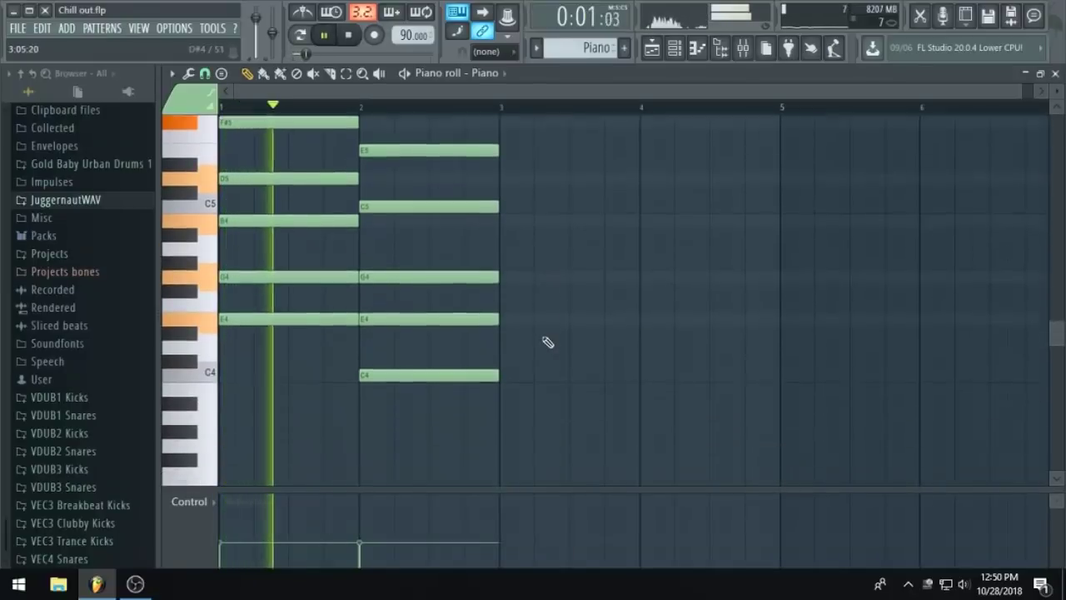
pyautogui.scroll(1, 551, 342)
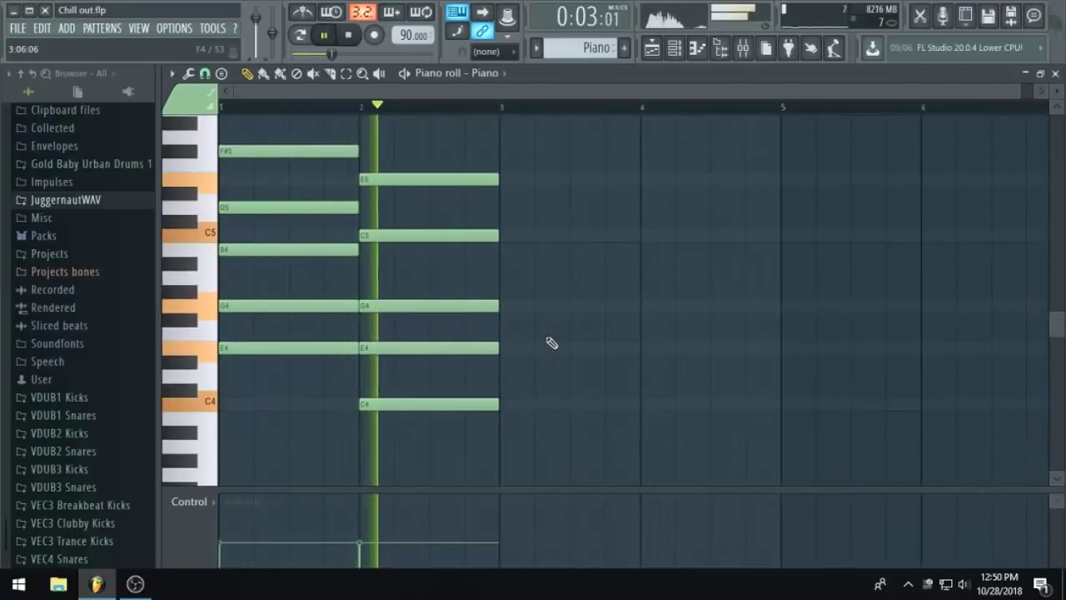
pyautogui.press('space')
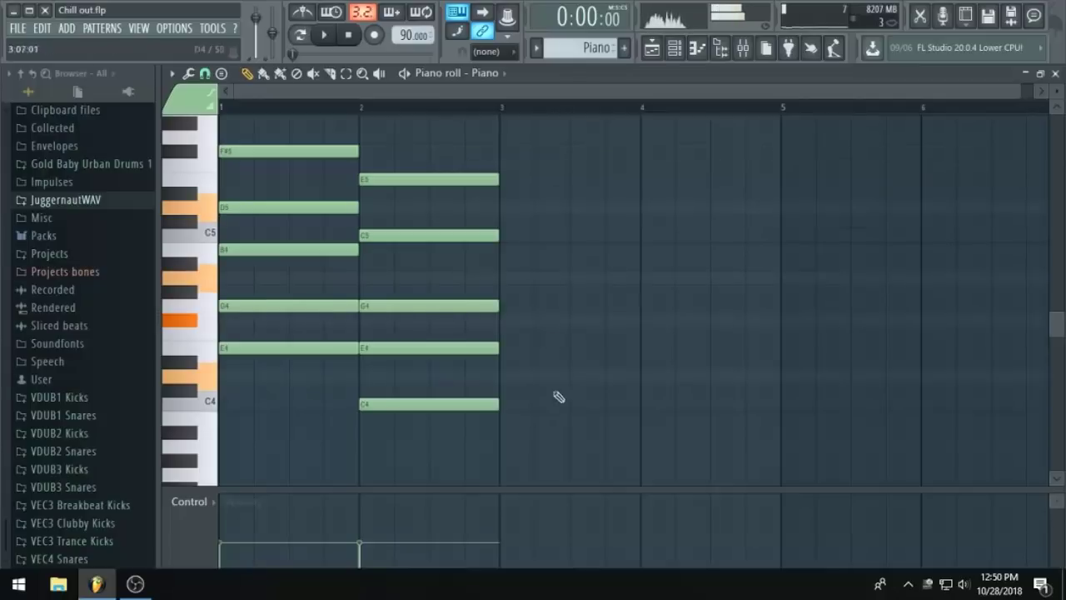
# Add a one-bar chord of D4, F#4, A4, D5 and F#5 in bar 3.
pyautogui.click(507, 376)
pyautogui.click(505, 320)
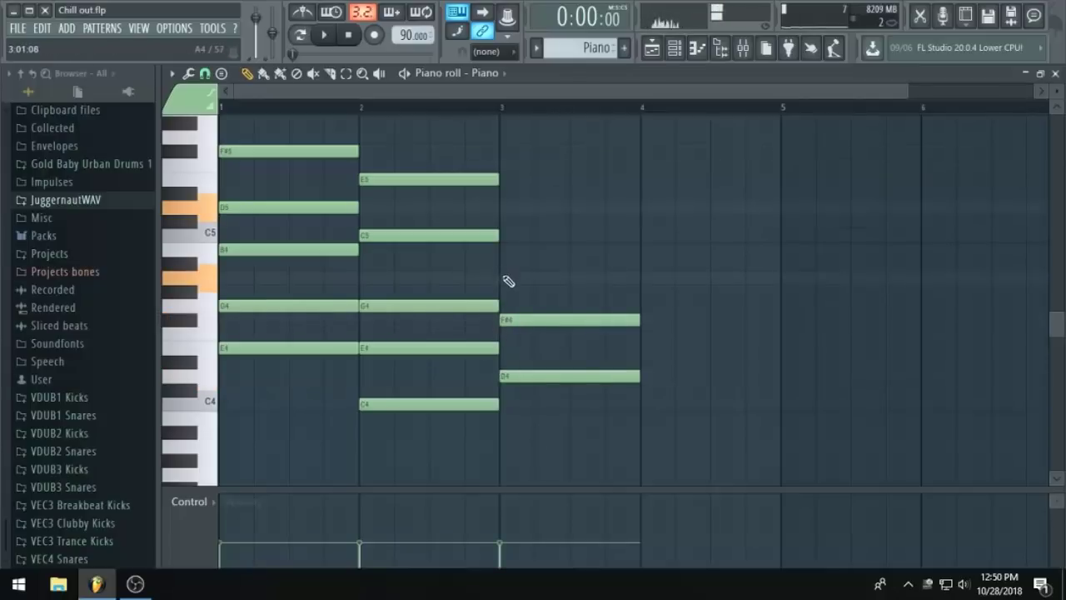
pyautogui.click(503, 277)
pyautogui.click(504, 207)
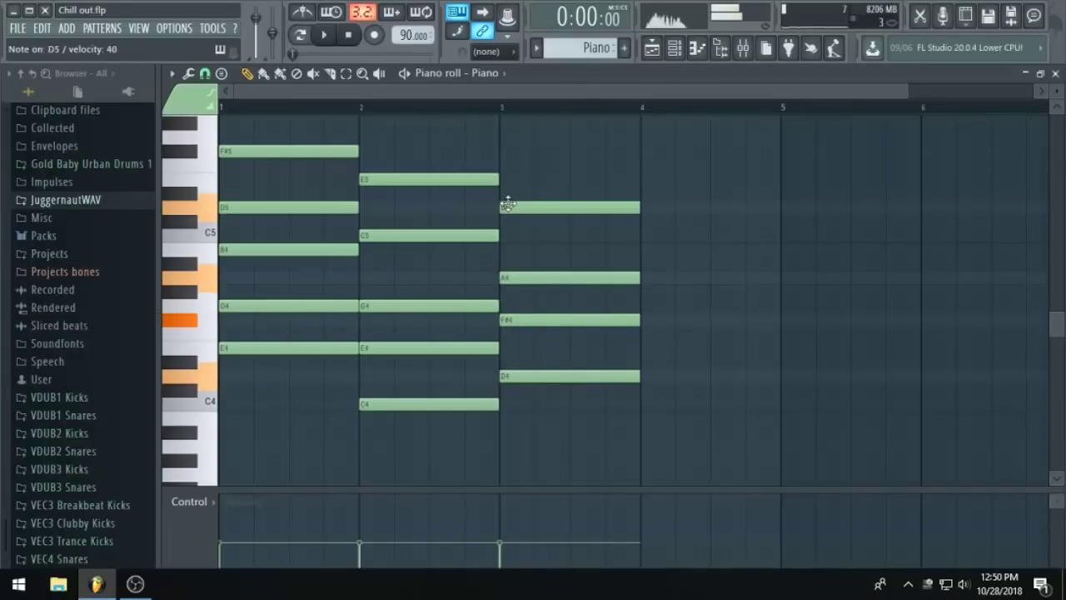
pyautogui.click(504, 151)
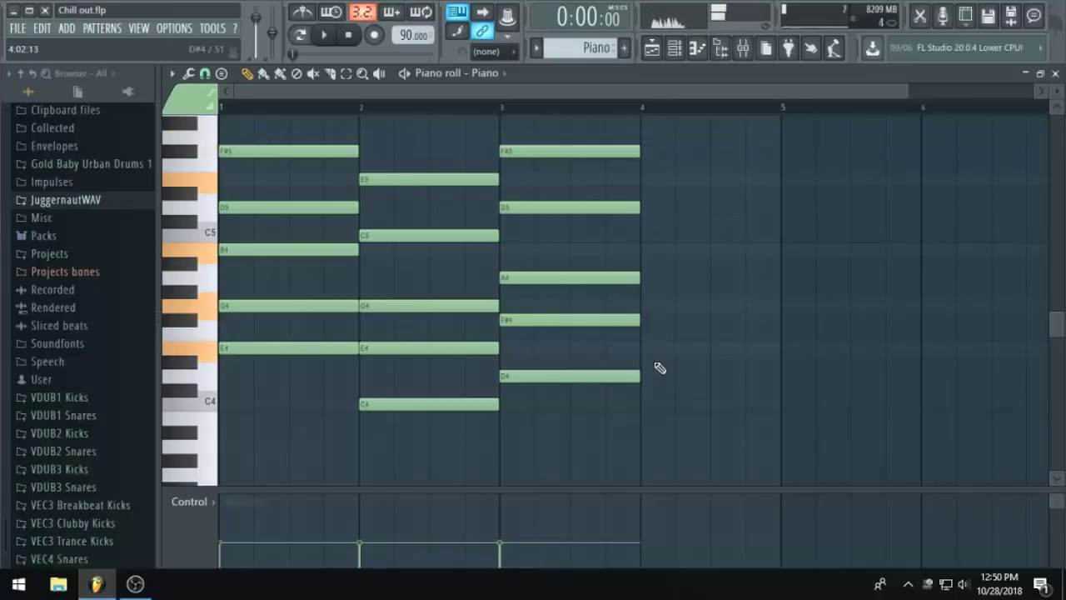
# Add a one-bar chord of E4, G4, B4, E5 and G5 in bar 4.
pyautogui.click(658, 348)
pyautogui.click(648, 305)
pyautogui.click(650, 304)
pyautogui.moveTo(640, 307); pyautogui.dragTo(648, 307)
pyautogui.click(642, 249)
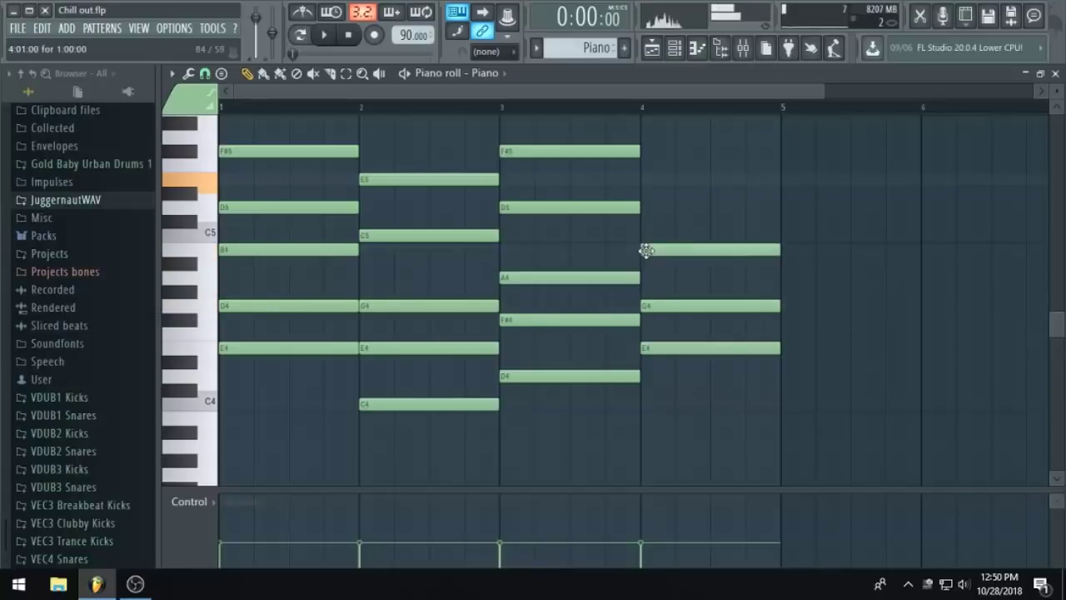
pyautogui.click(652, 178)
pyautogui.scroll(2, 673, 200)
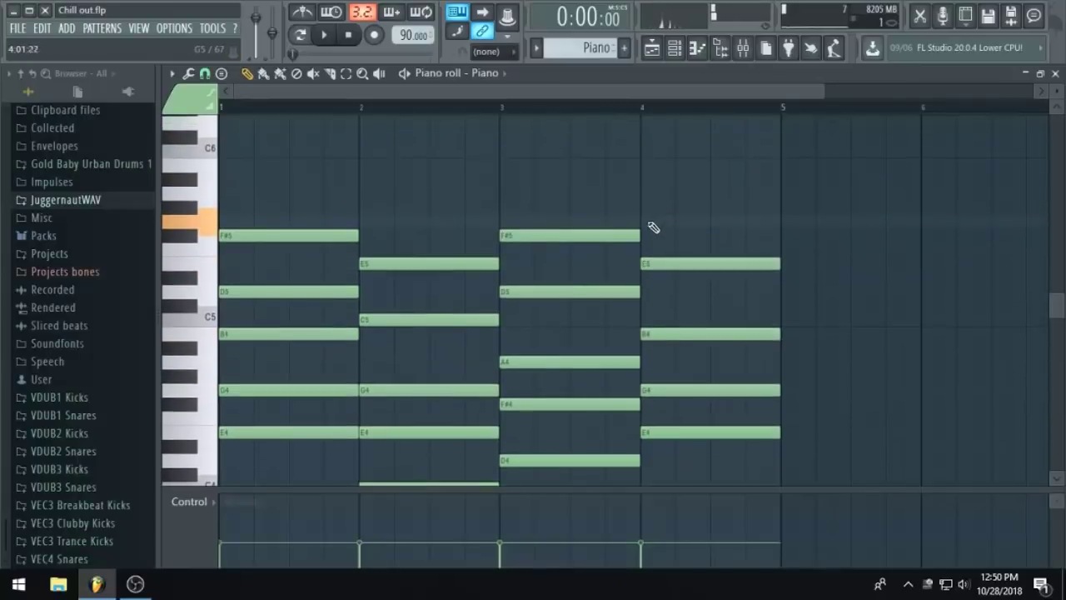
pyautogui.click(652, 222)
# Select all the notes of the four-bar piano progression and save the project.
pyautogui.scroll(-4, 592, 270)
pyautogui.press('super')
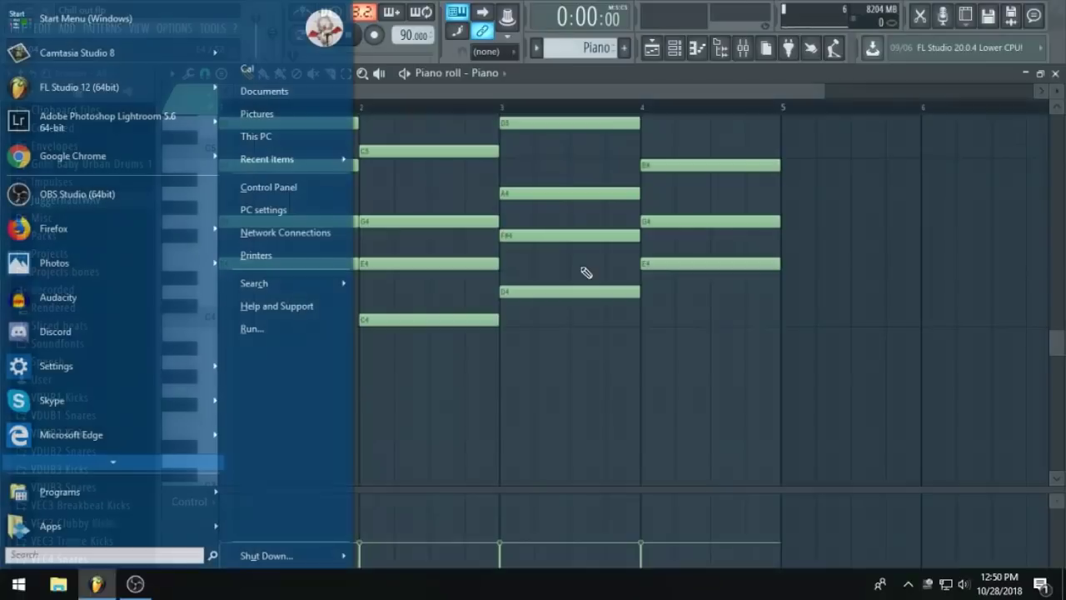
pyautogui.click(867, 362)
pyautogui.rightClick(883, 363)
pyautogui.hotkey('ctrl', 'a')
pyautogui.hotkey('ctrl', 's')
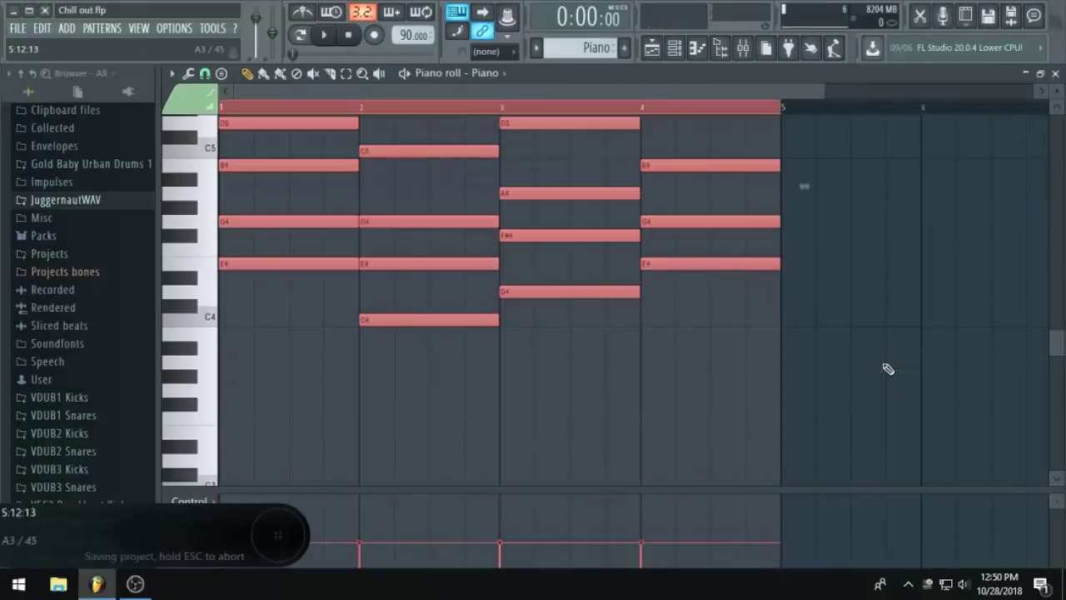
# Deselect the notes and play back the four-bar piano chord progression to check how it sounds.
pyautogui.scroll(3, 899, 361)
pyautogui.click(904, 363)
pyautogui.rightClick(904, 362)
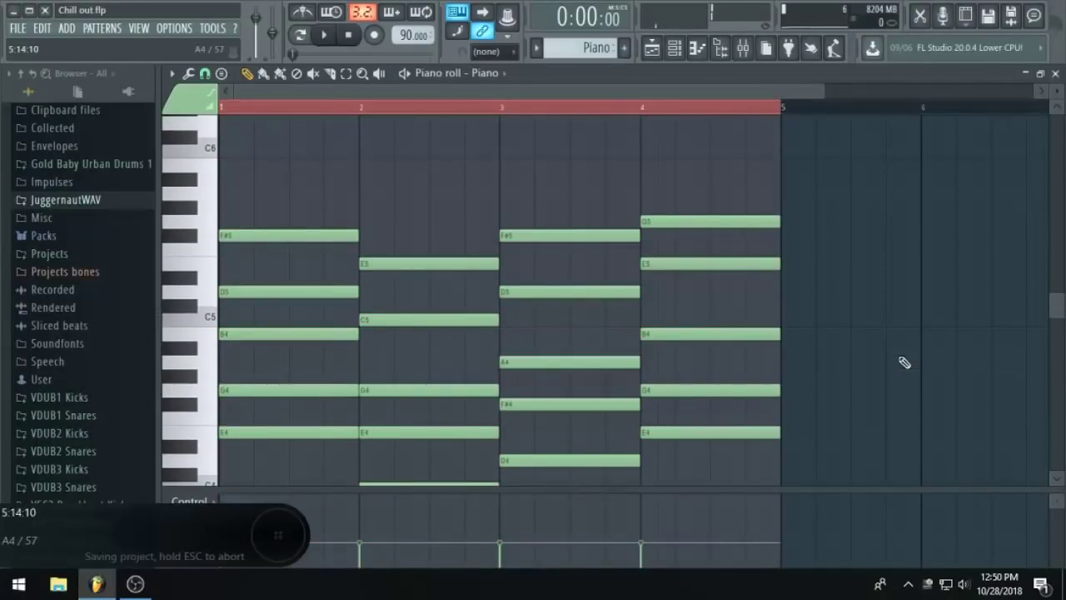
pyautogui.press('space')
pyautogui.scroll(-3, 502, 331)
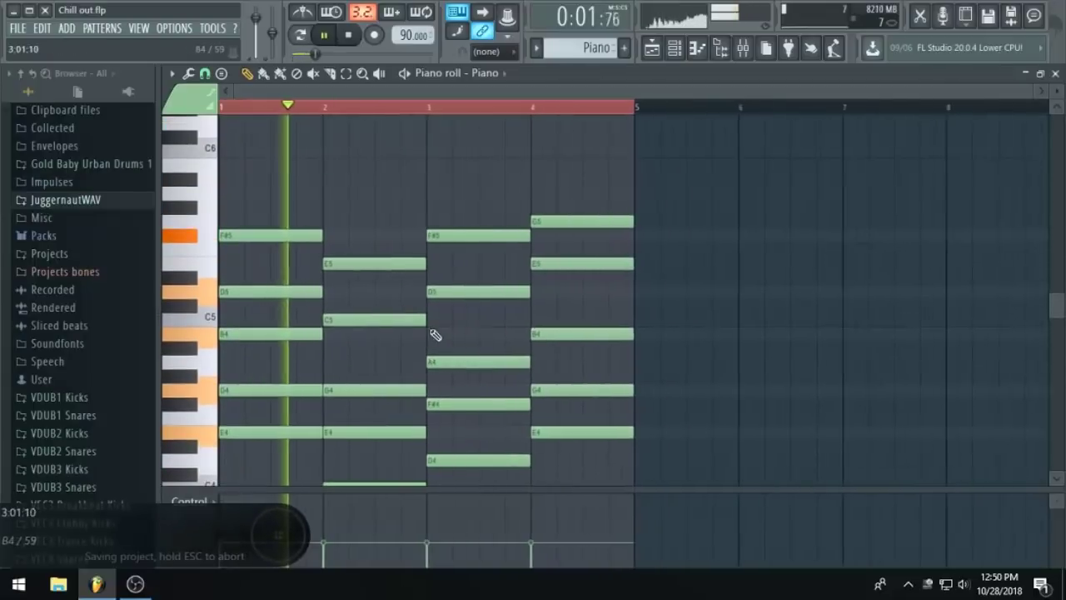
pyautogui.scroll(-2, 438, 334)
pyautogui.scroll(1, 454, 338)
pyautogui.scroll(2, 423, 350)
pyautogui.scroll(-2, 439, 359)
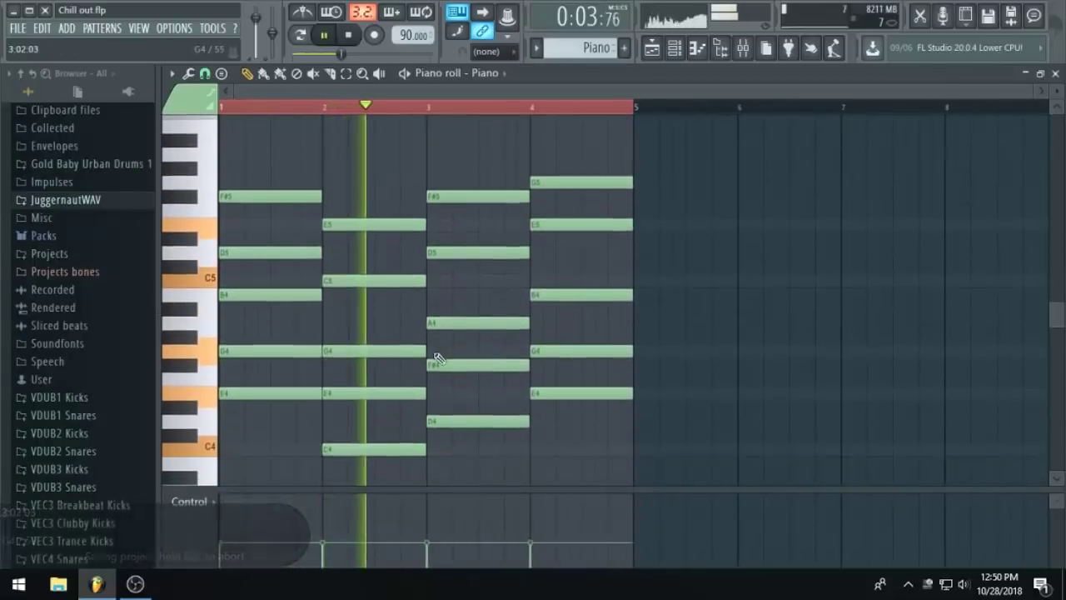
pyautogui.scroll(3, 471, 359)
pyautogui.scroll(-2, 475, 359)
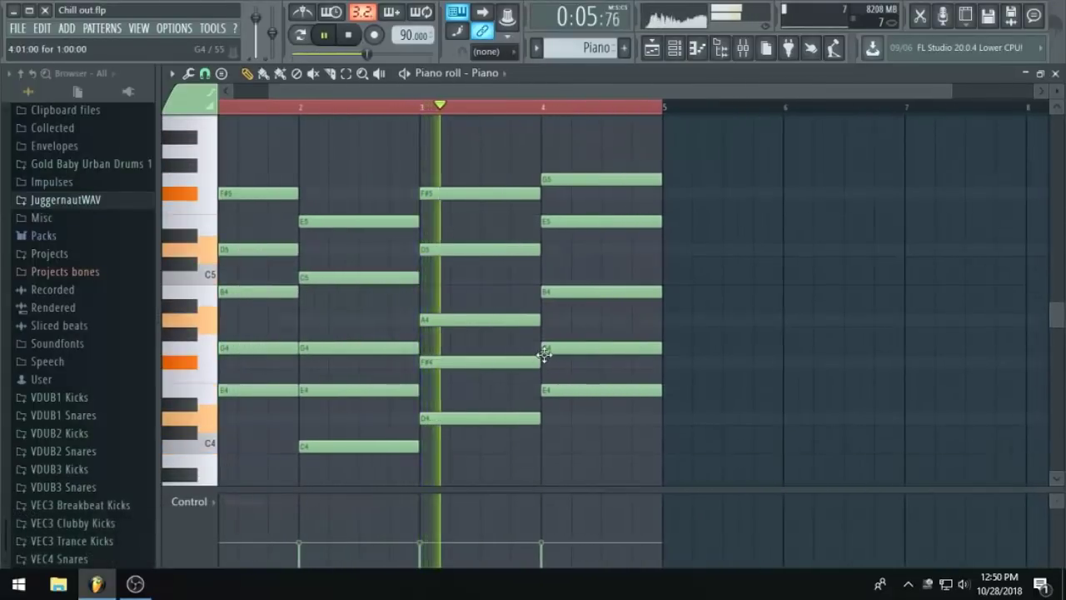
pyautogui.scroll(3, 543, 356)
pyautogui.scroll(-2, 543, 354)
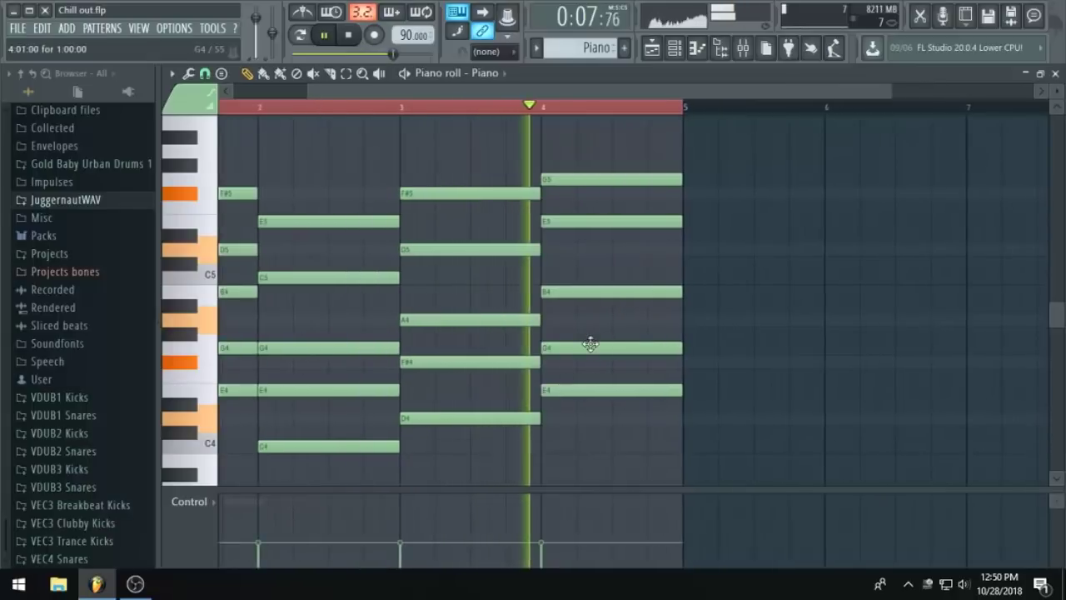
pyautogui.press('space')
# Duplicate all the notes of the four-bar piano progression into bars 5 to 8.
pyautogui.scroll(-3, 563, 322)
pyautogui.scroll(4, 563, 322)
pyautogui.scroll(-1, 562, 322)
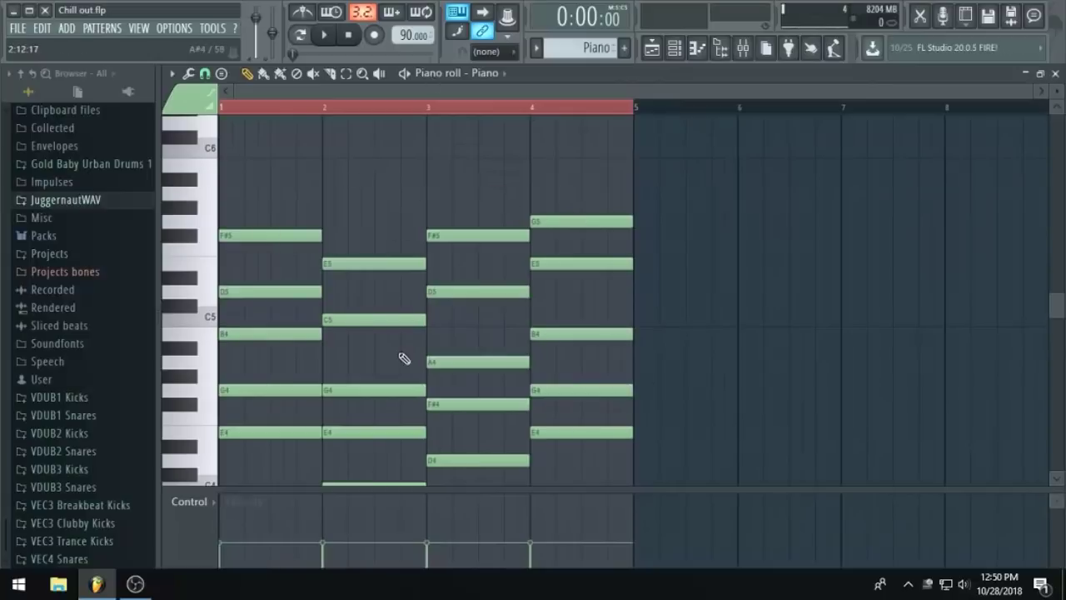
pyautogui.hotkey('ctrl', 'a')
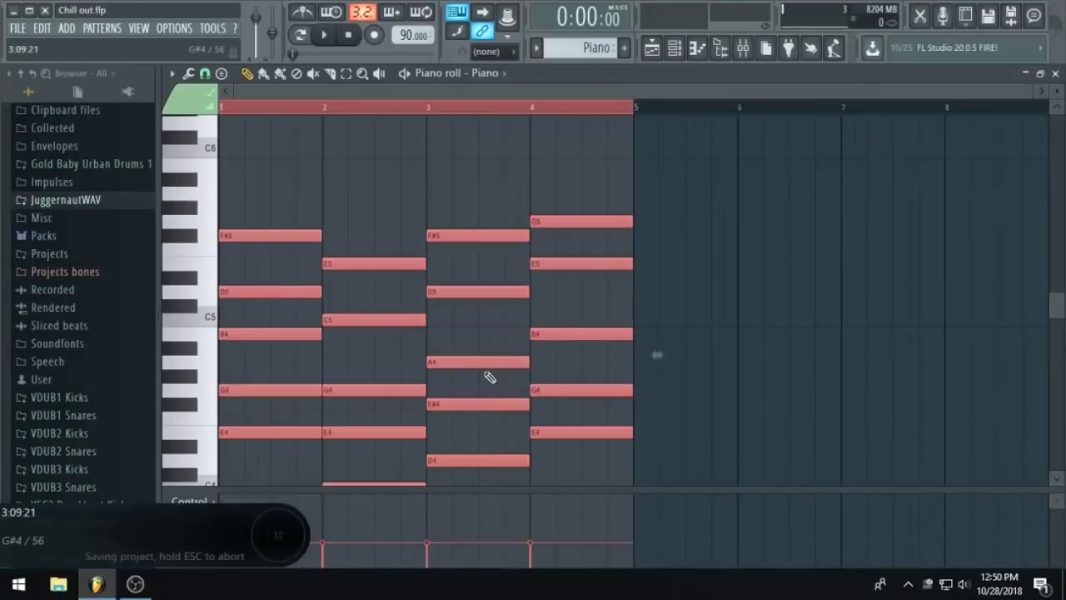
pyautogui.hotkey('ctrl', 'b')
pyautogui.scroll(-2, 786, 374)
# Extend the Drums track in the playlist by repeating the Drums pattern through bars 5 to 8.
pyautogui.click(652, 48)
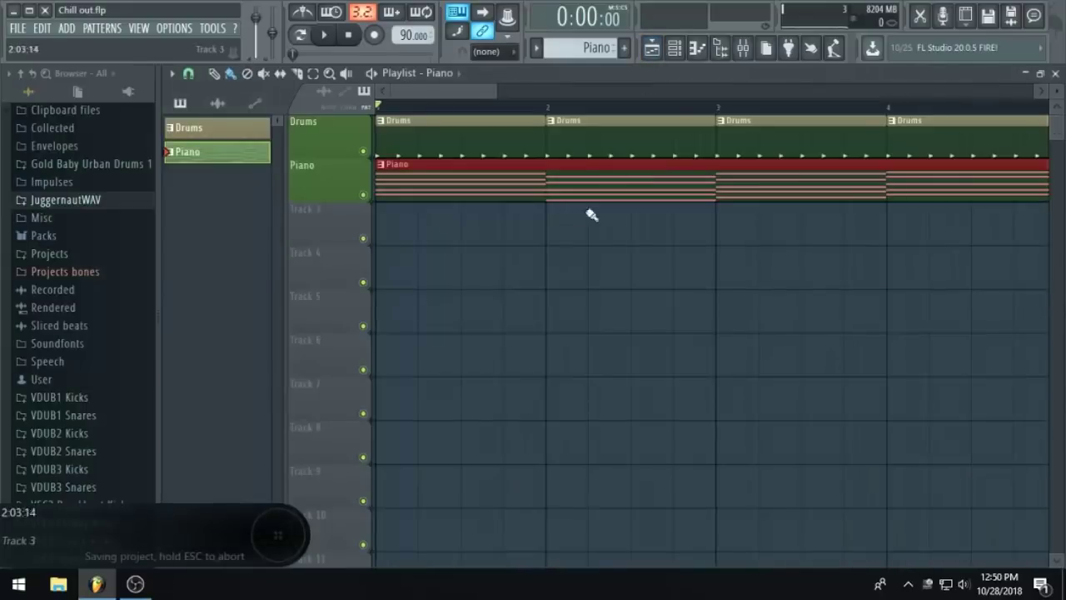
pyautogui.click(600, 129)
pyautogui.moveTo(625, 129); pyautogui.dragTo(824, 138)
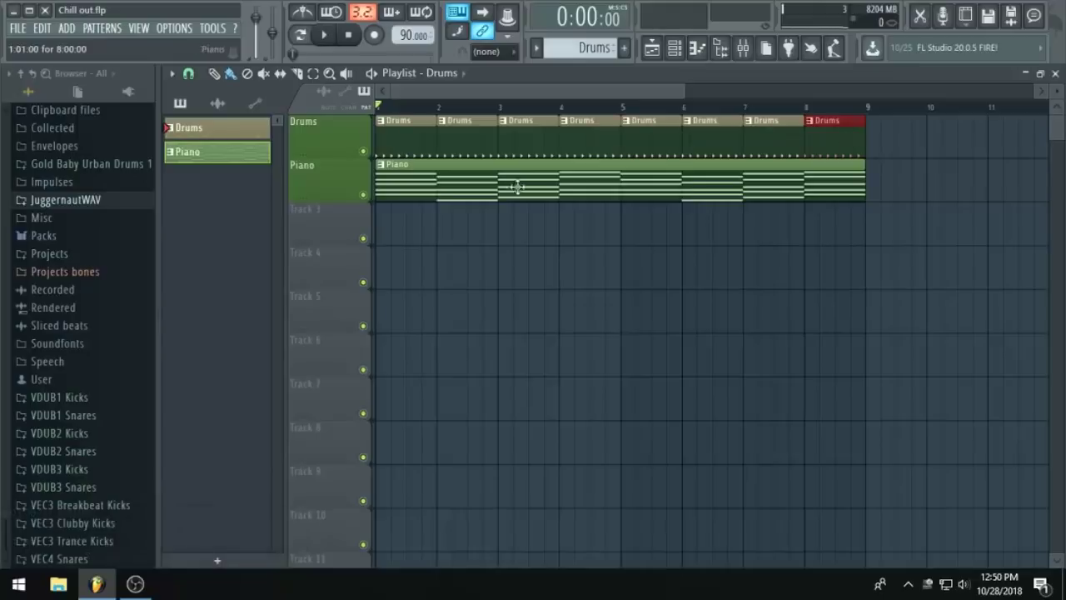
pyautogui.scroll(3, 566, 322)
pyautogui.moveTo(506, 94); pyautogui.dragTo(280, 113)
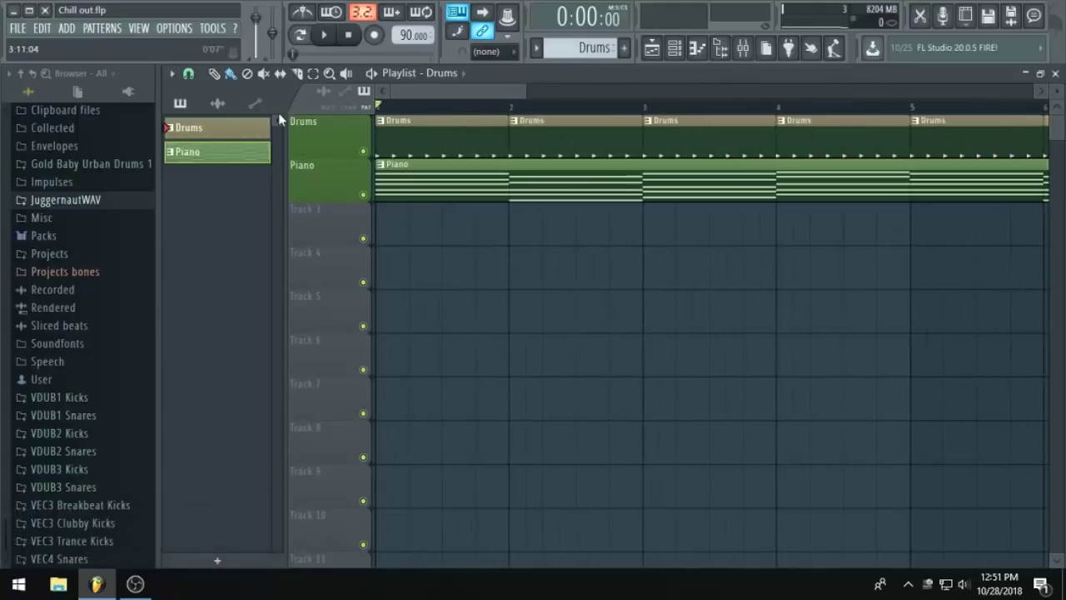
# Copy all the notes of the eight-bar Piano pattern and save the project.
pyautogui.doubleClick(641, 192)
pyautogui.hotkey('ctrl', 'a')
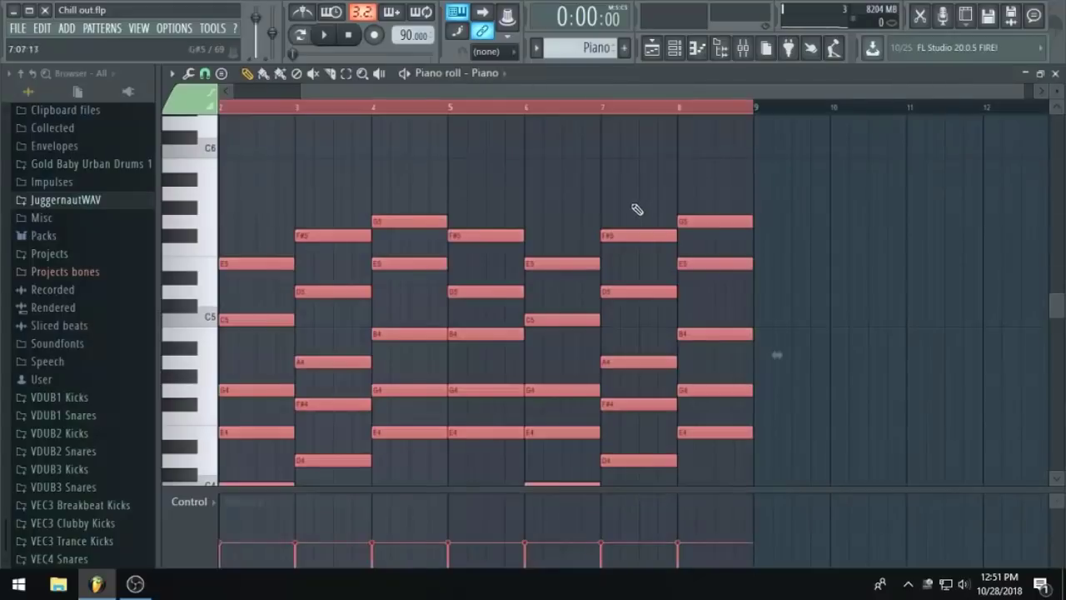
pyautogui.hotkey('ctrl', 's')
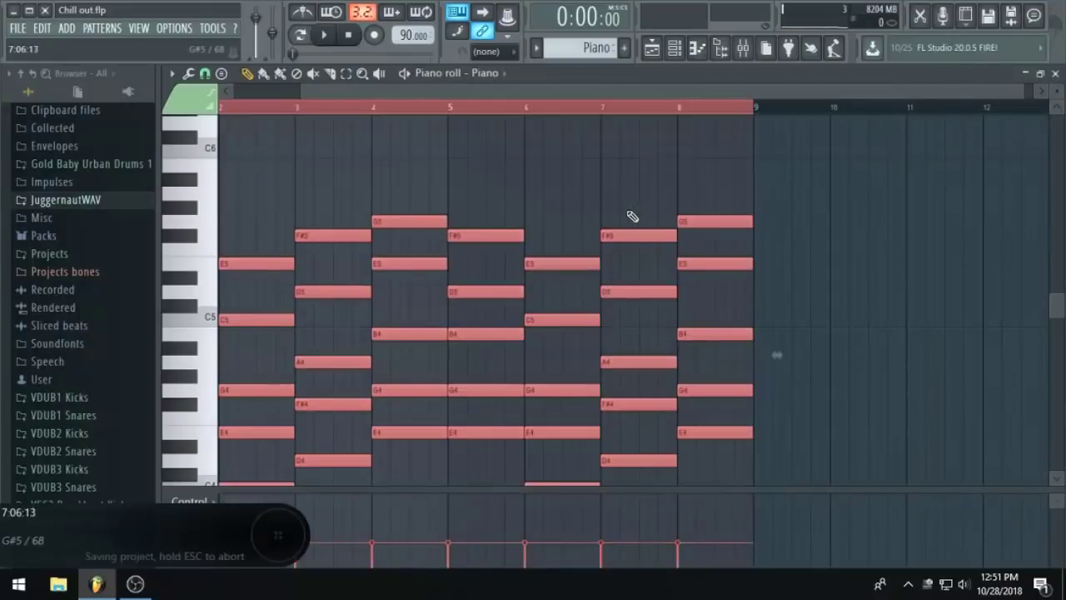
# Create a new pattern named EP Piano and place it at bar 1 of playlist track 3.
pyautogui.click(623, 47)
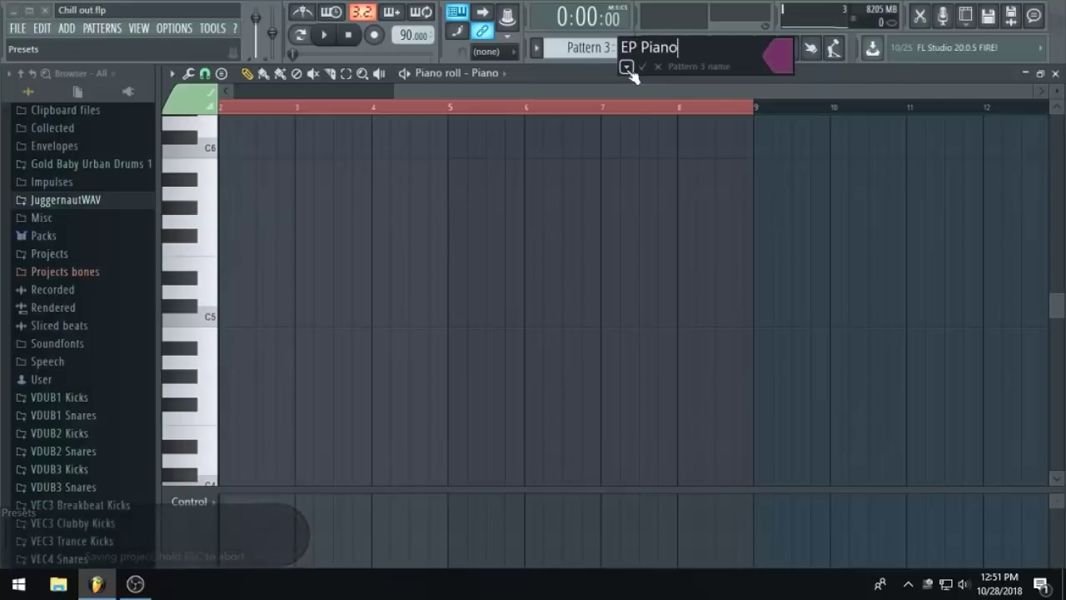
pyautogui.press('Return')
pyautogui.click(653, 47)
pyautogui.moveTo(637, 315); pyautogui.dragTo(369, 233)
# Rename playlist track 3 to EP with a blue-teal color and save the project.
pyautogui.rightClick(338, 208)
pyautogui.click(364, 213)
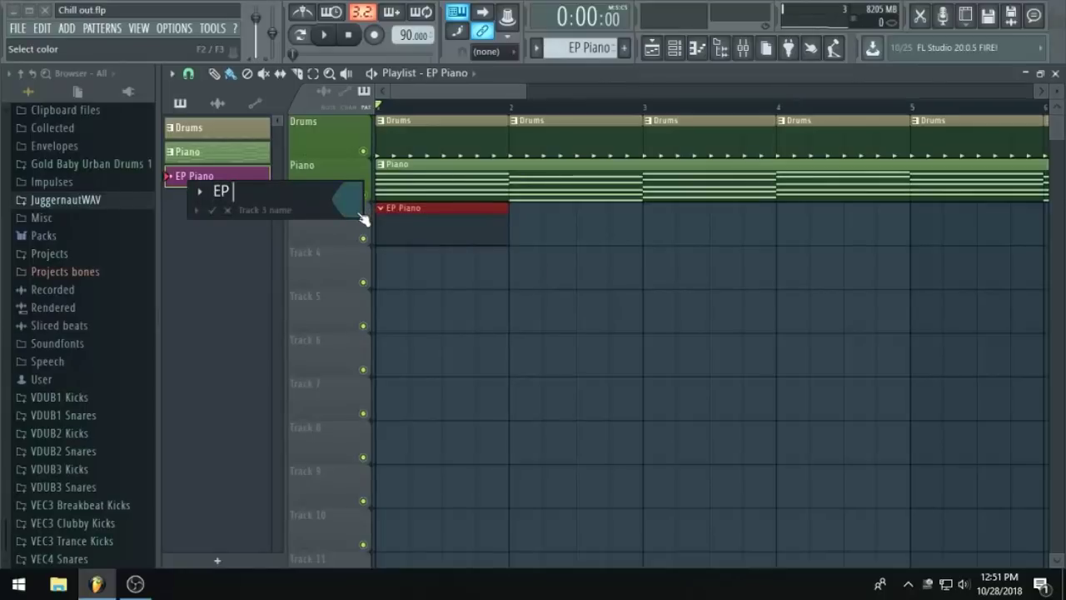
pyautogui.press('Return')
pyautogui.hotkey('ctrl', 's')
# Load the HS DY7 Add Pad preset from the 4 Pianoids folder into the first Zebra2 channel.
pyautogui.click(675, 48)
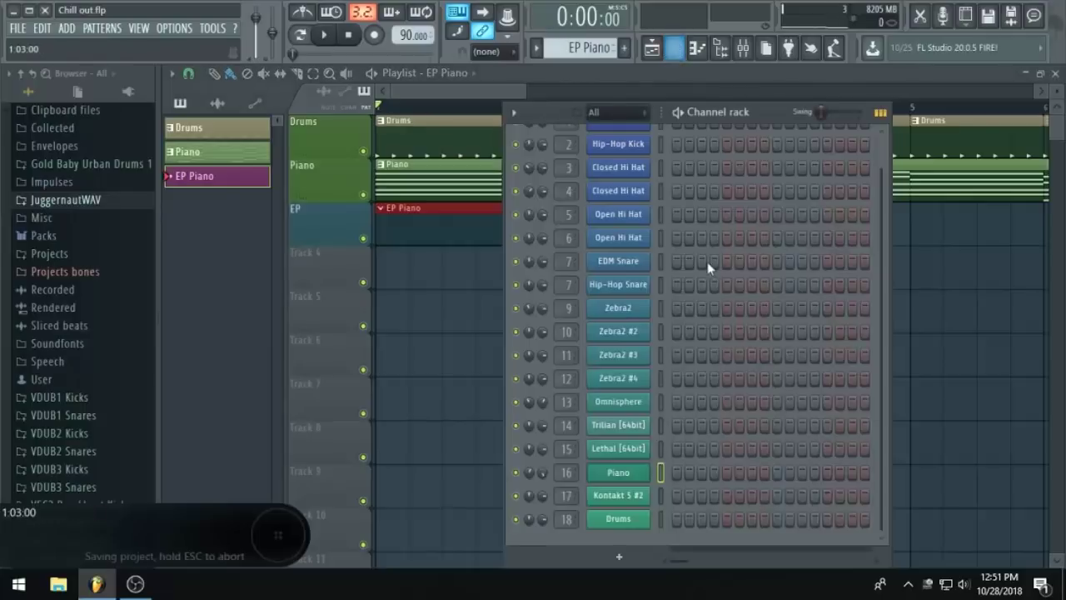
pyautogui.click(618, 308)
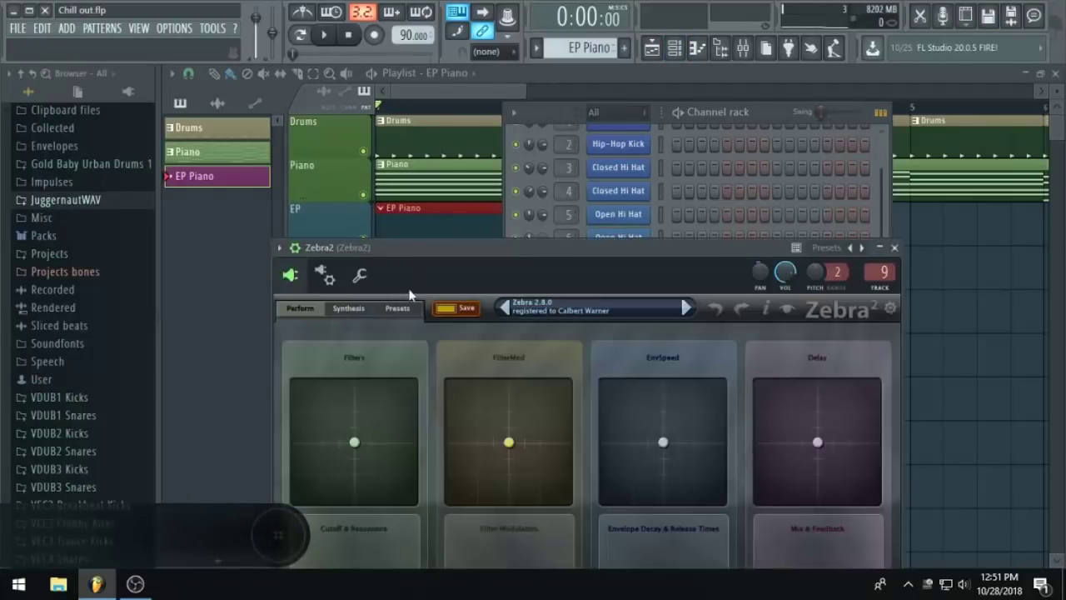
pyautogui.click(395, 309)
pyautogui.moveTo(522, 248); pyautogui.dragTo(531, 187)
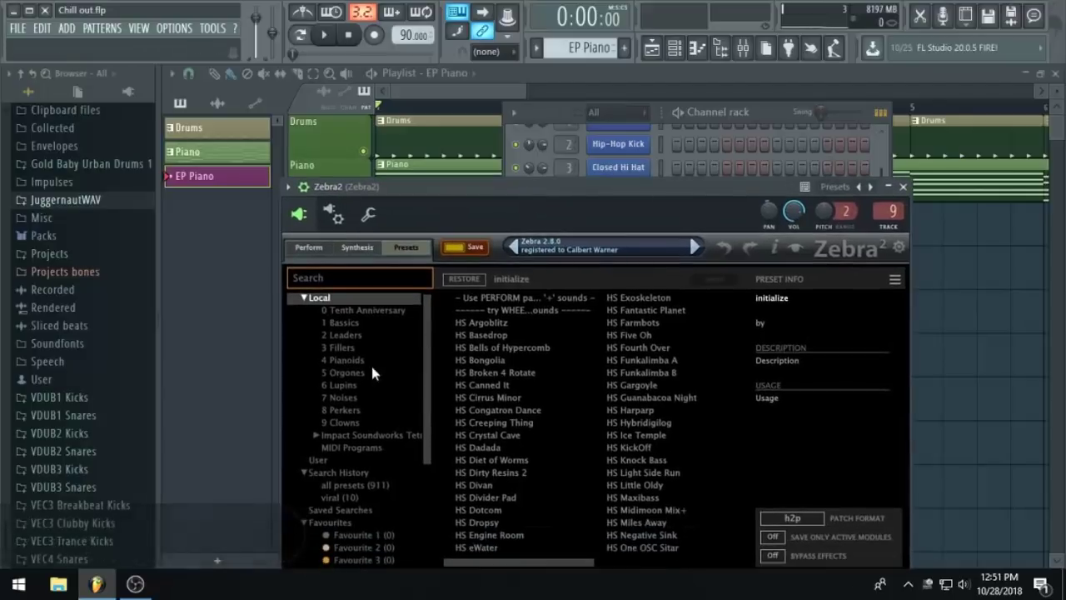
pyautogui.click(340, 359)
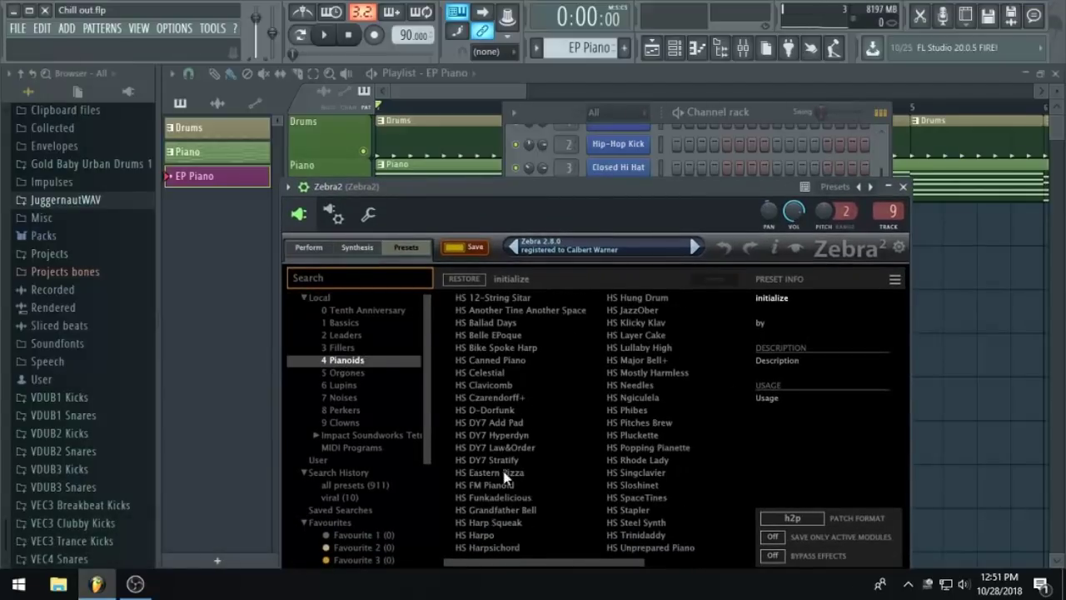
pyautogui.click(505, 423)
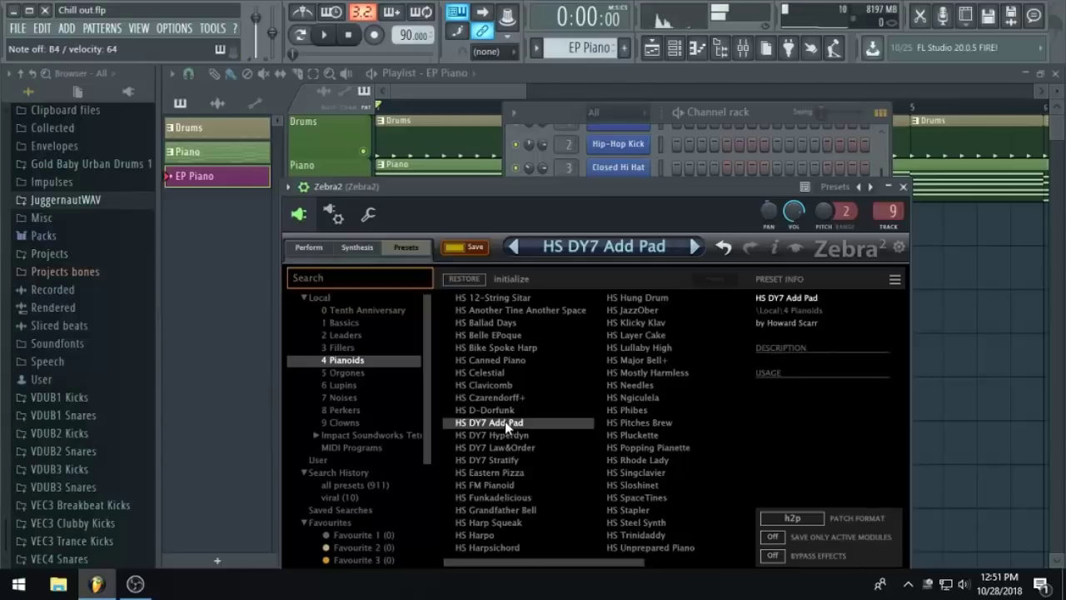
# Rename the first Zebra2 channel to EP in the channel rack.
pyautogui.click(778, 111)
pyautogui.rightClick(633, 312)
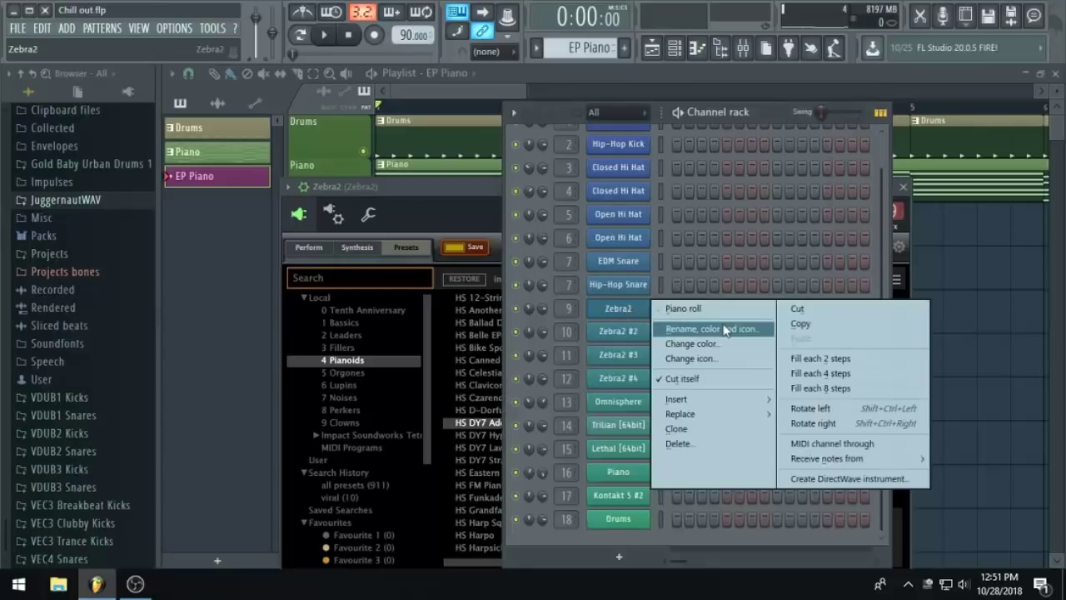
pyautogui.click(731, 331)
pyautogui.write('EP')
pyautogui.press('Return')
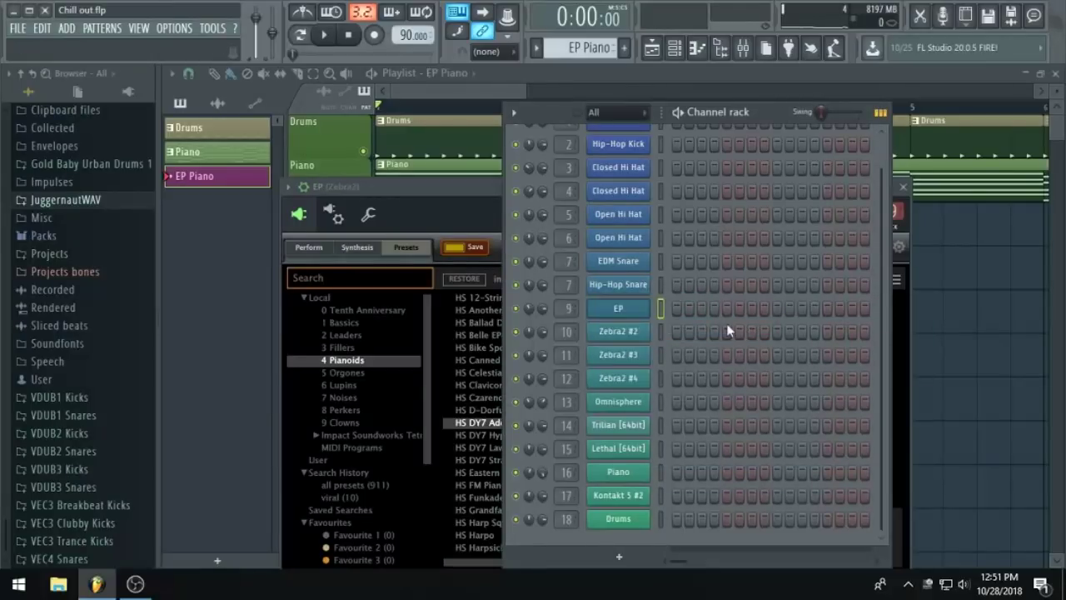
# Paste the copied eight-bar chord progression into the EP channel's piano roll, starting at bar 1.
pyautogui.rightClick(615, 321)
pyautogui.click(685, 309)
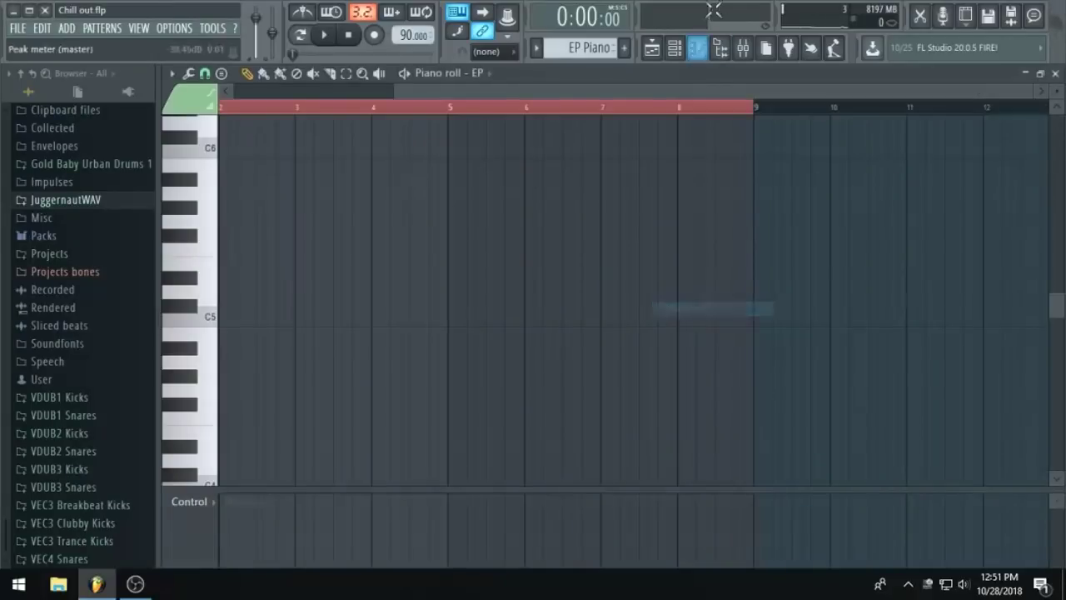
pyautogui.scroll(4, 500, 94)
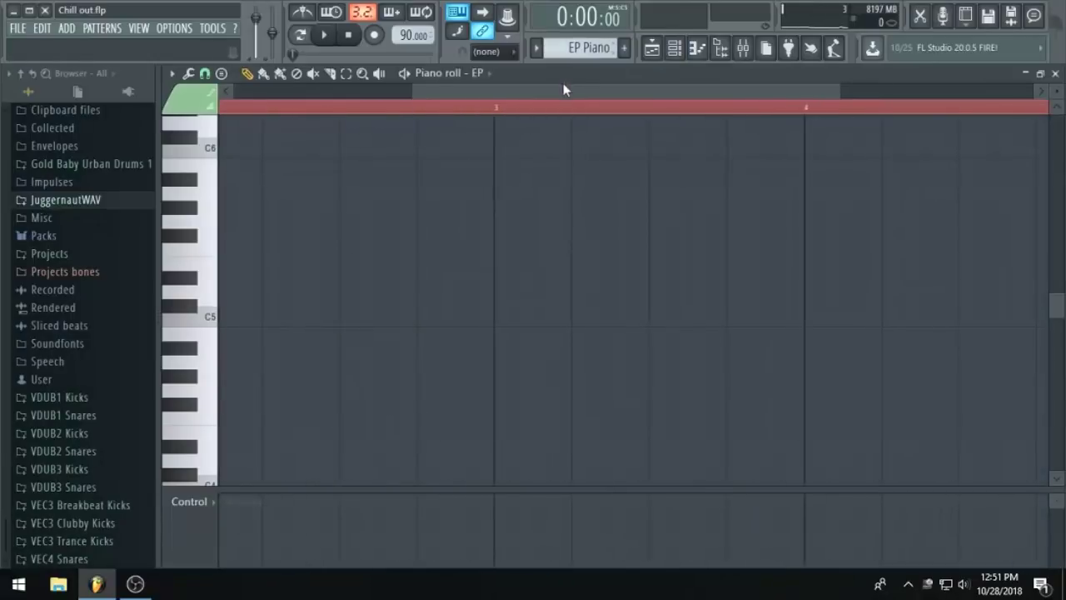
pyautogui.moveTo(564, 88); pyautogui.dragTo(135, 99)
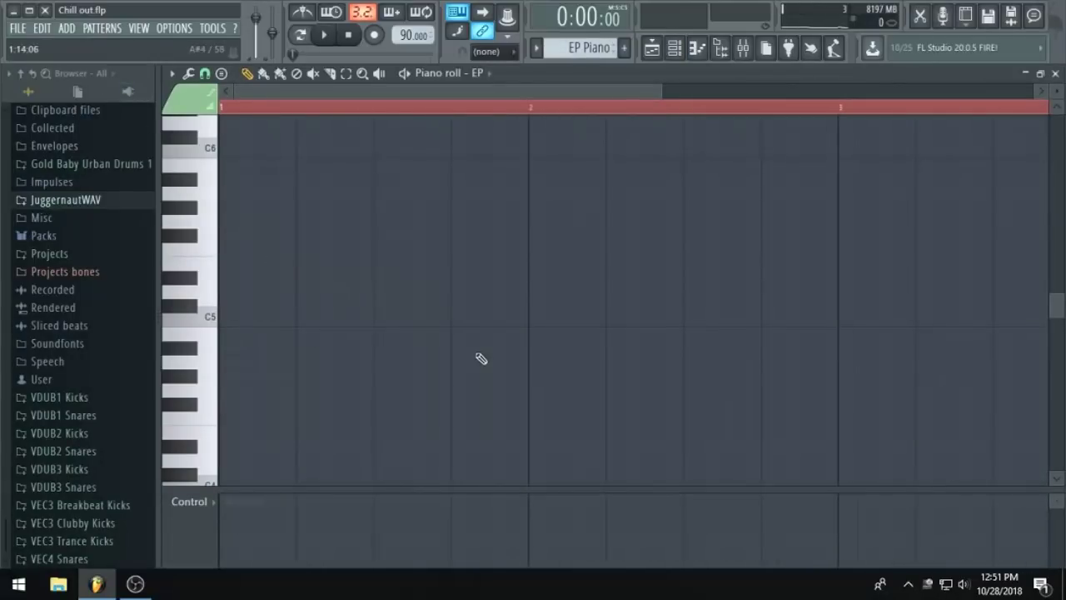
pyautogui.hotkey('ctrl', 'v')
pyautogui.scroll(-4, 566, 365)
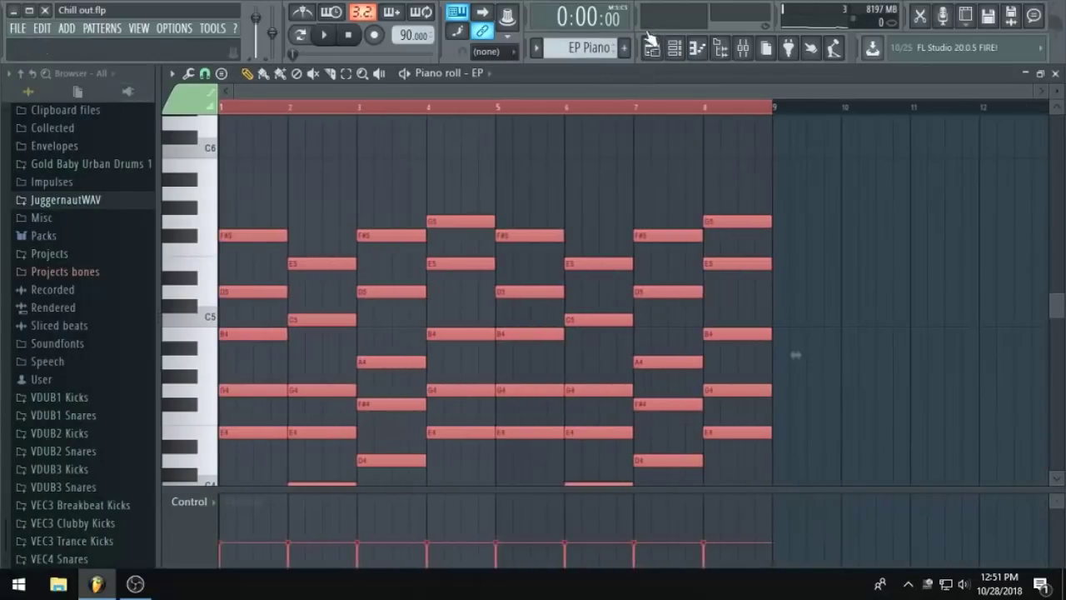
# Mute the Piano track in the playlist and play the EP Piano clip with the drums.
pyautogui.click(652, 47)
pyautogui.scroll(-3, 680, 265)
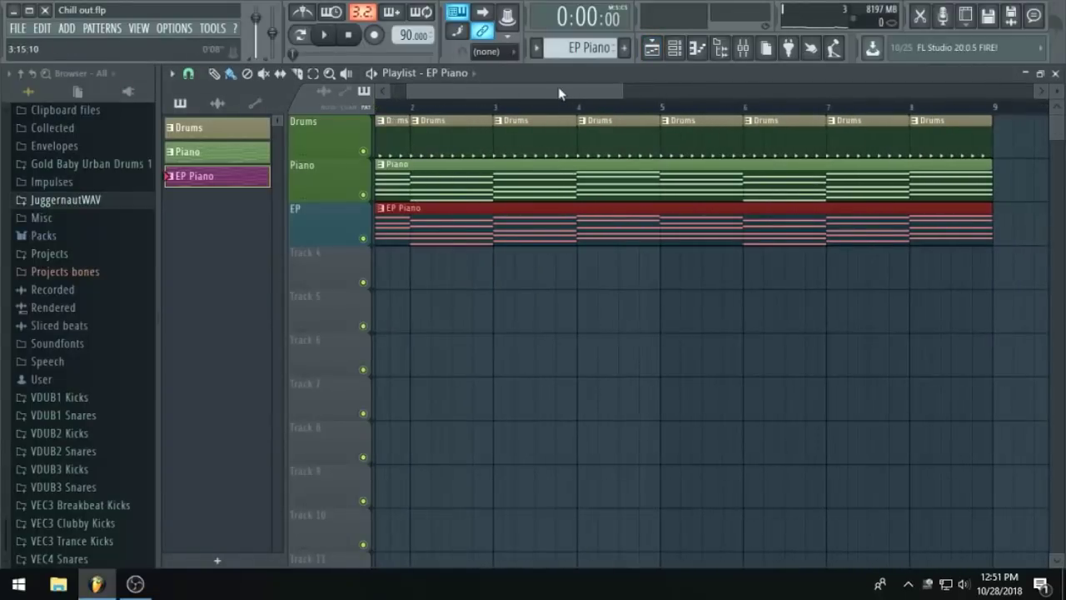
pyautogui.moveTo(372, 95); pyautogui.dragTo(368, 95)
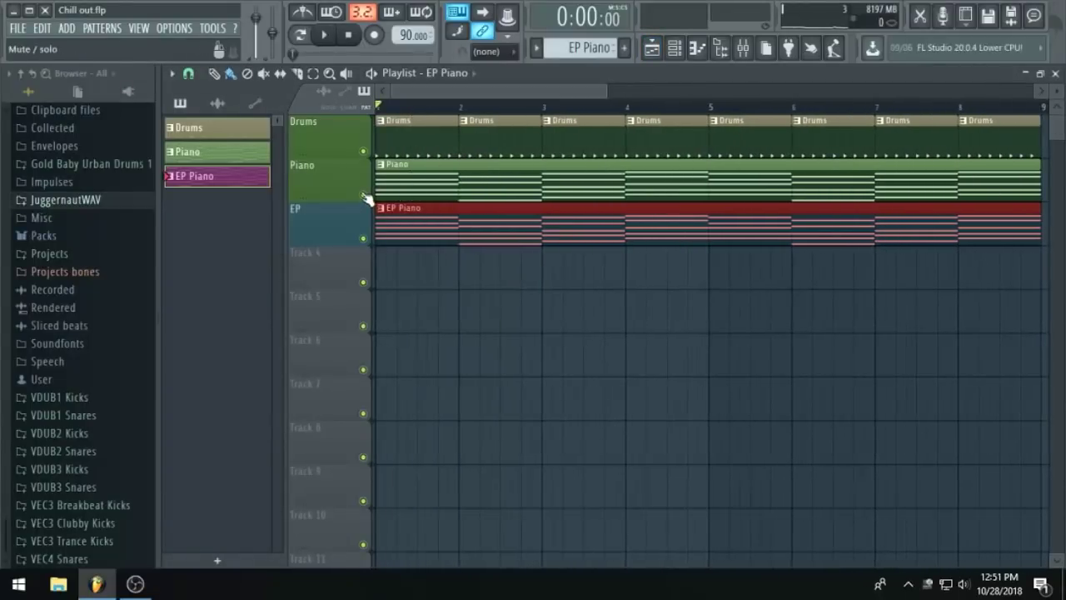
pyautogui.click(364, 196)
pyautogui.scroll(-2, 519, 222)
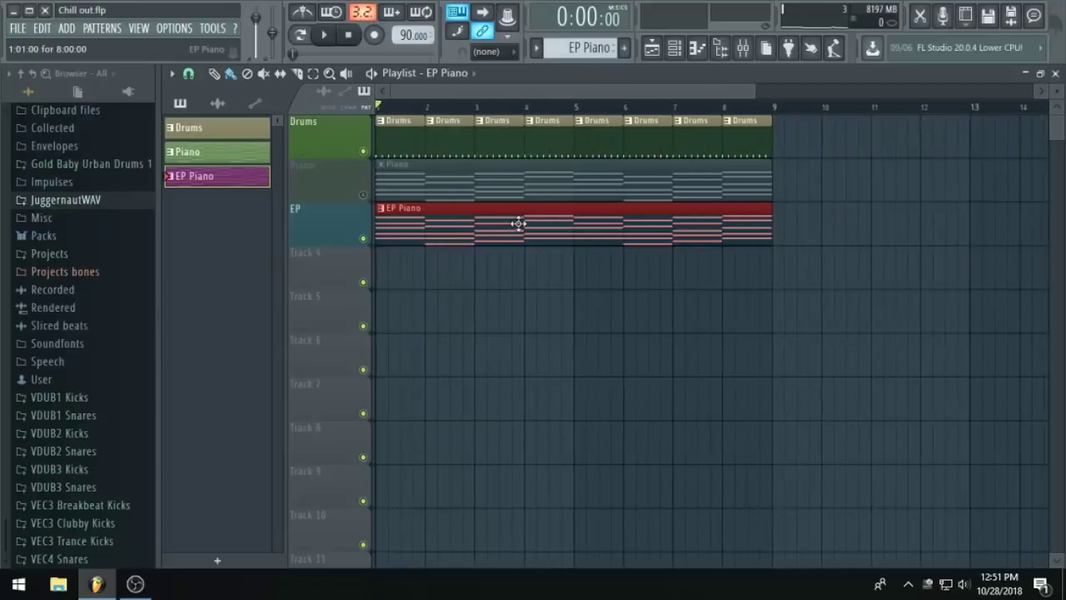
pyautogui.press('space')
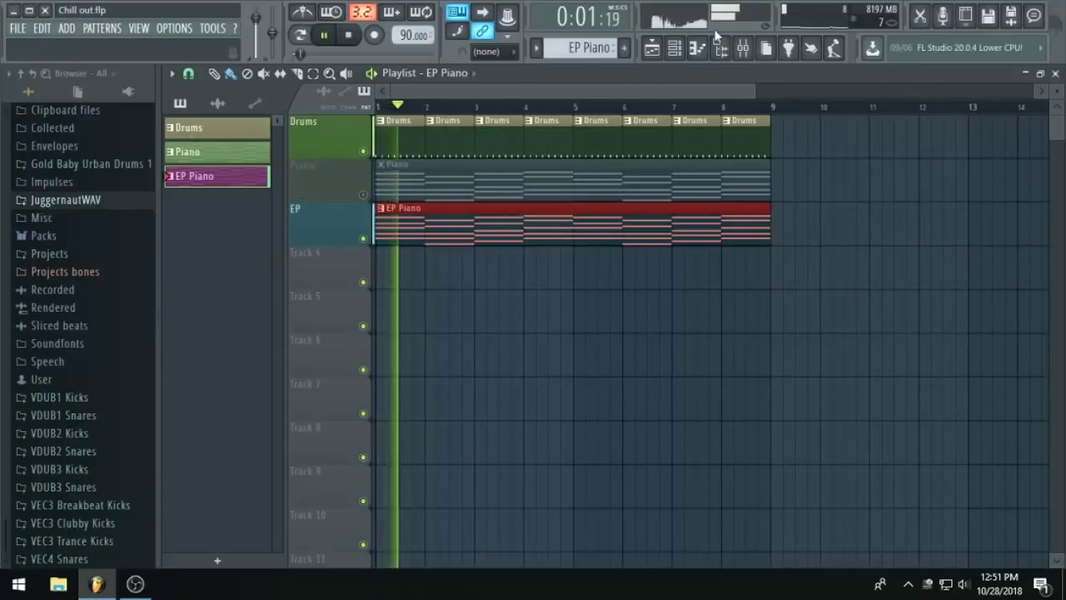
# Set the EP channel's volume to 81% during playback, close the channel rack and stop the song.
pyautogui.click(697, 48)
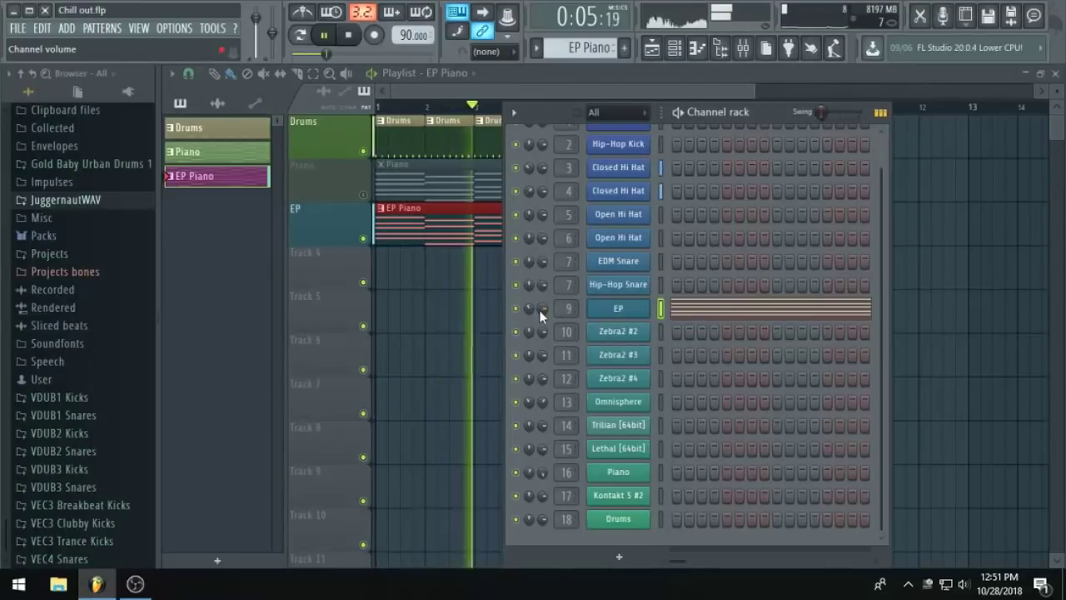
pyautogui.moveTo(539, 310); pyautogui.dragTo(540, 308)
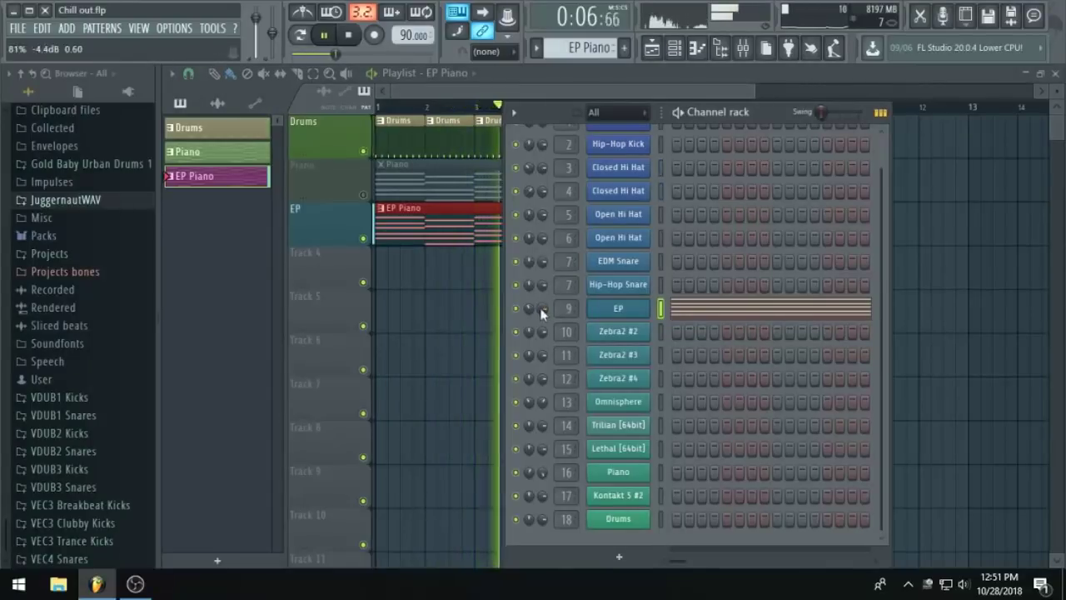
pyautogui.click(641, 95)
pyautogui.press('space')
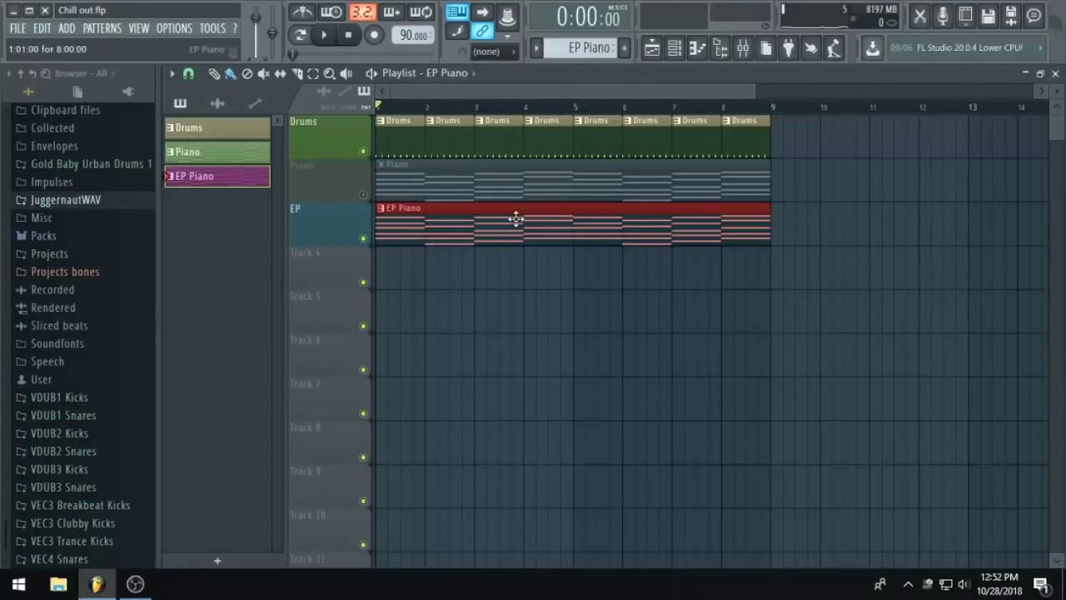
# Move the EP Piano clip to start at bar 5 and unmute the Piano track.
pyautogui.moveTo(511, 219); pyautogui.dragTo(555, 215)
pyautogui.moveTo(474, 211); pyautogui.dragTo(650, 227)
pyautogui.click(363, 195)
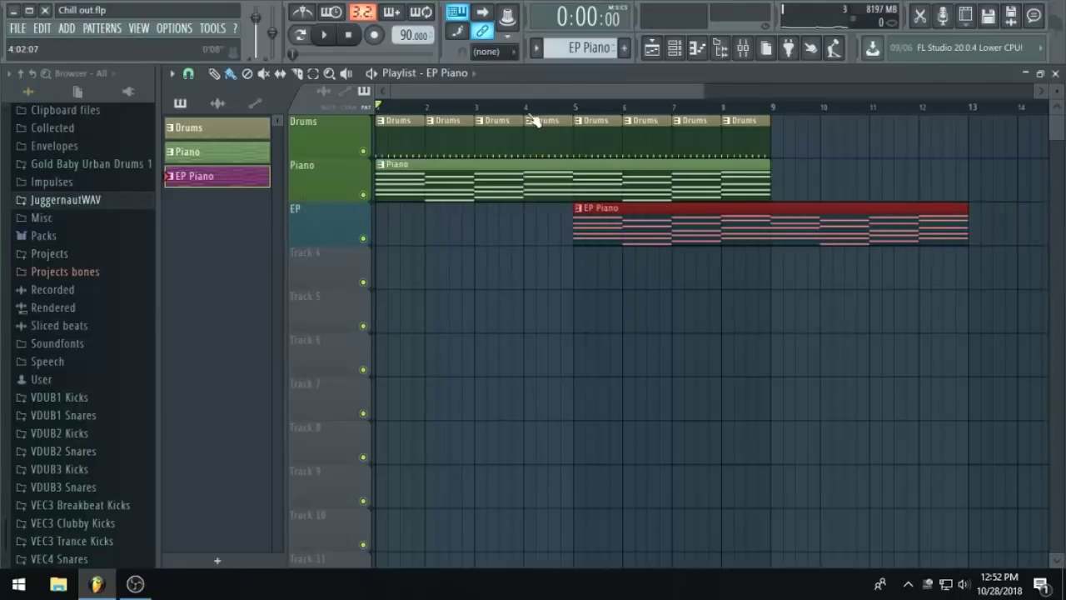
# Move the EP Piano clip to start at bar 1 and pan the EP channel 24% left while the song plays.
pyautogui.moveTo(730, 224); pyautogui.dragTo(405, 232)
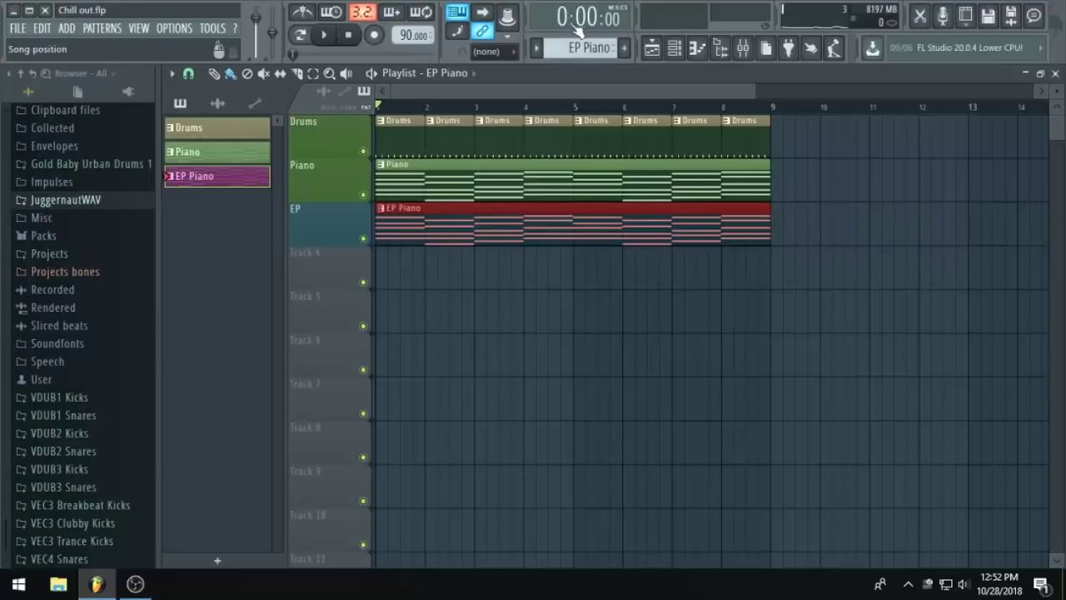
pyautogui.press('space')
pyautogui.click(675, 48)
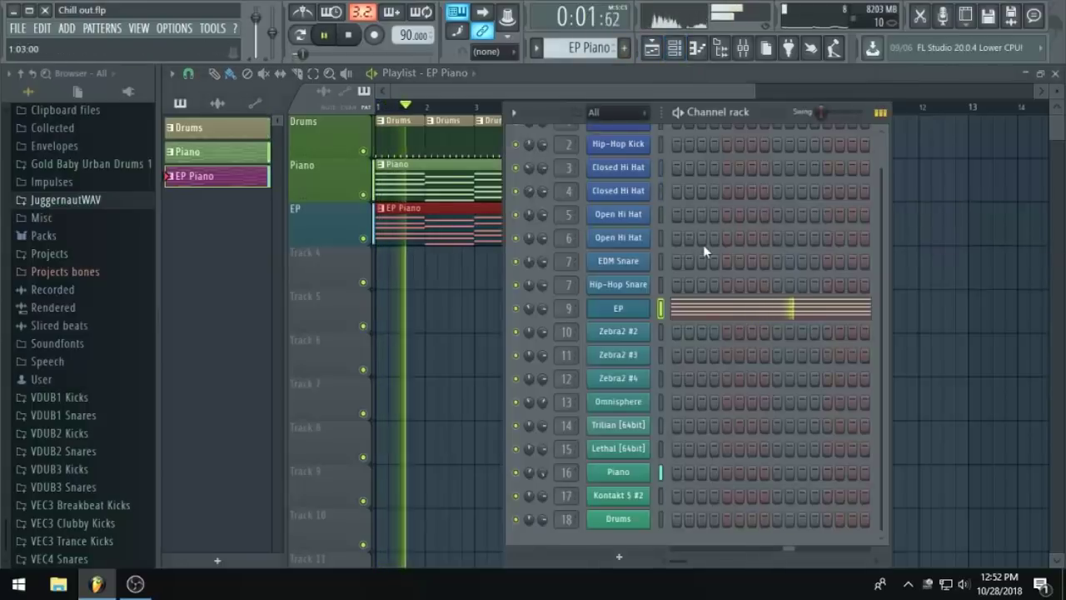
pyautogui.scroll(1, 725, 235)
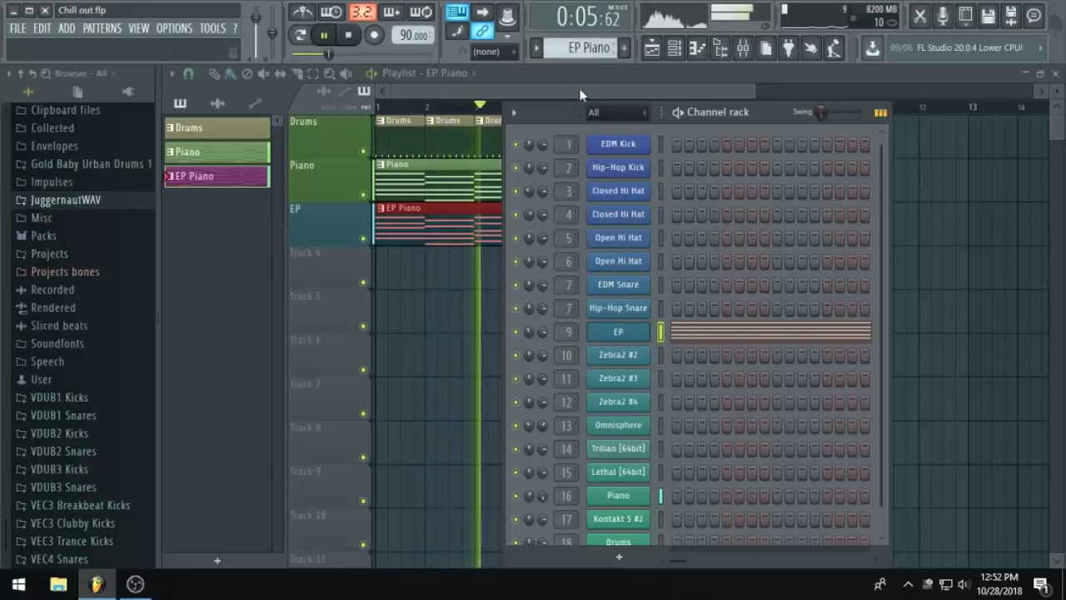
pyautogui.moveTo(530, 332); pyautogui.dragTo(530, 347)
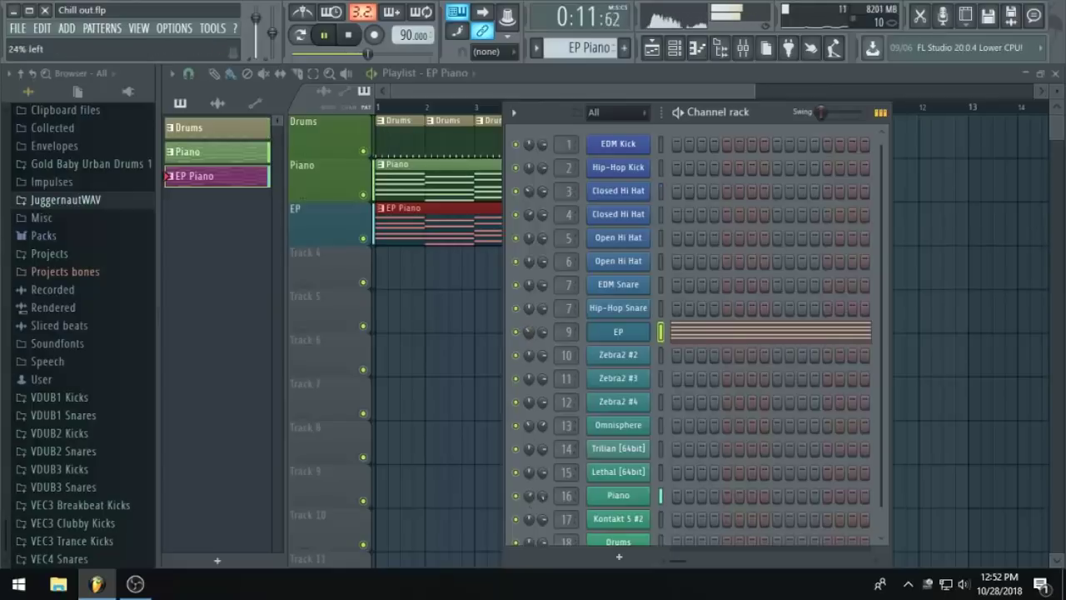
pyautogui.click(542, 95)
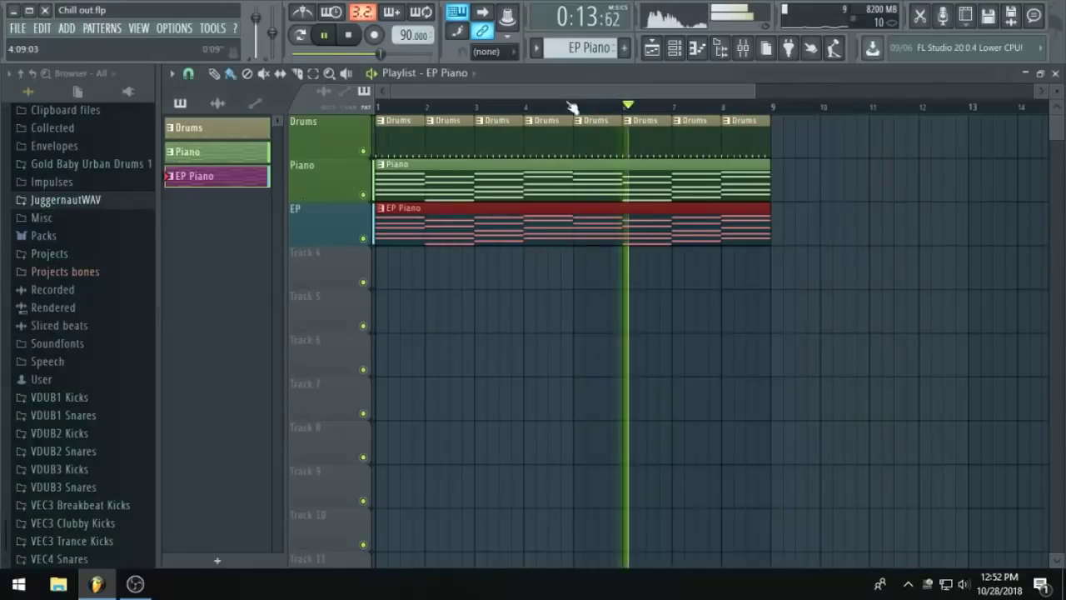
# Save the project during playback and stop the song.
pyautogui.scroll(3, 722, 262)
pyautogui.scroll(-2, 721, 262)
pyautogui.scroll(2, 716, 267)
pyautogui.scroll(-1, 714, 266)
pyautogui.hotkey('ctrl', 's')
pyautogui.scroll(-1, 683, 265)
pyautogui.scroll(-1, 681, 261)
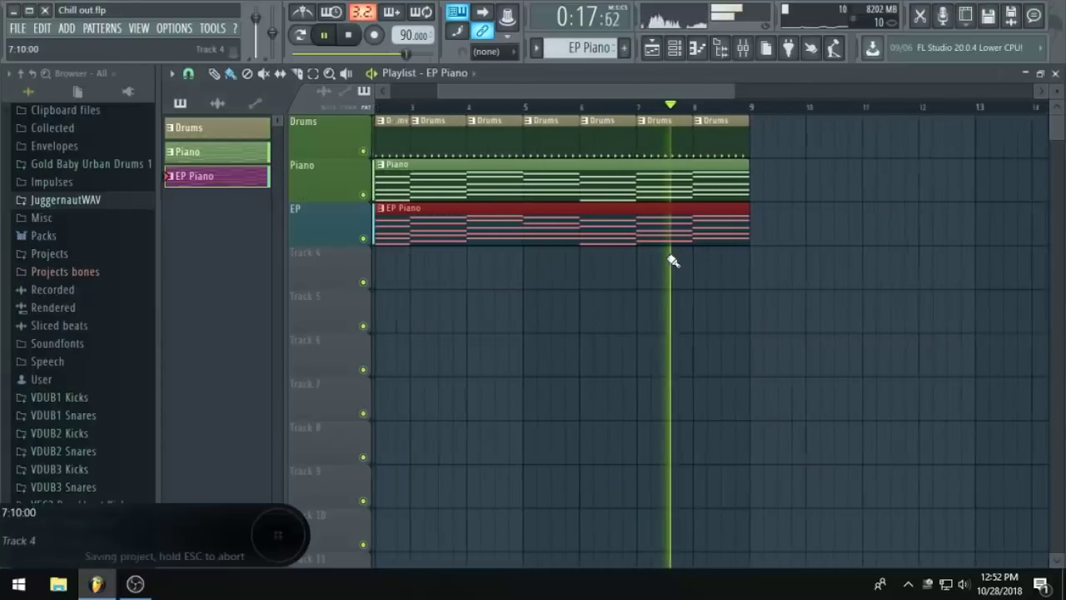
pyautogui.scroll(-1, 673, 261)
pyautogui.press('space')
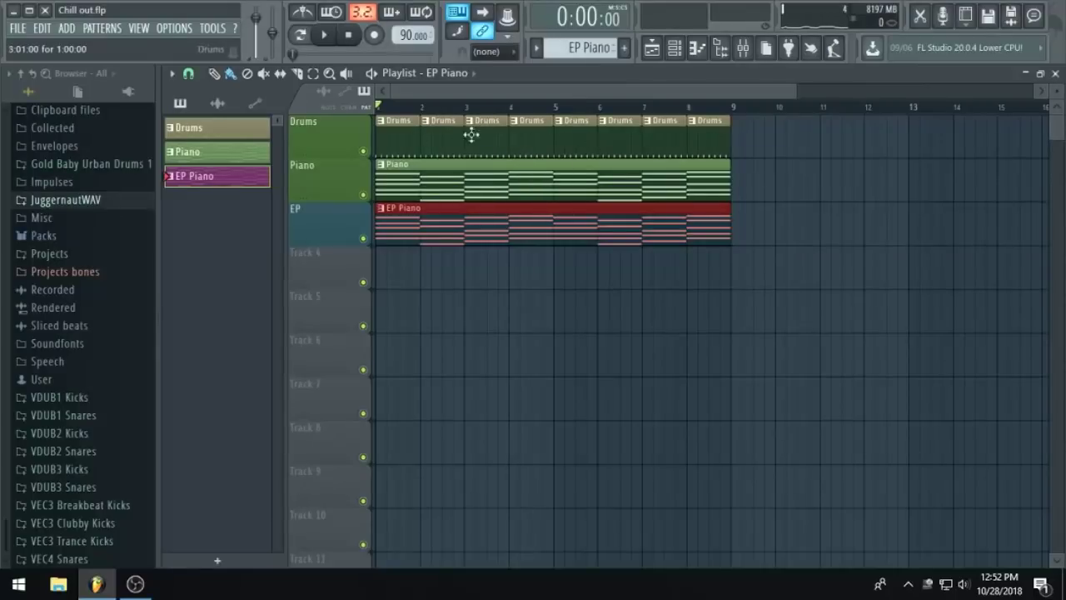
# Delete the Drums clips in bars 1 to 4 and move the Piano clip to start at bar 5.
pyautogui.rightClick(402, 140)
pyautogui.rightClick(442, 138)
pyautogui.rightClick(487, 138)
pyautogui.rightClick(533, 137)
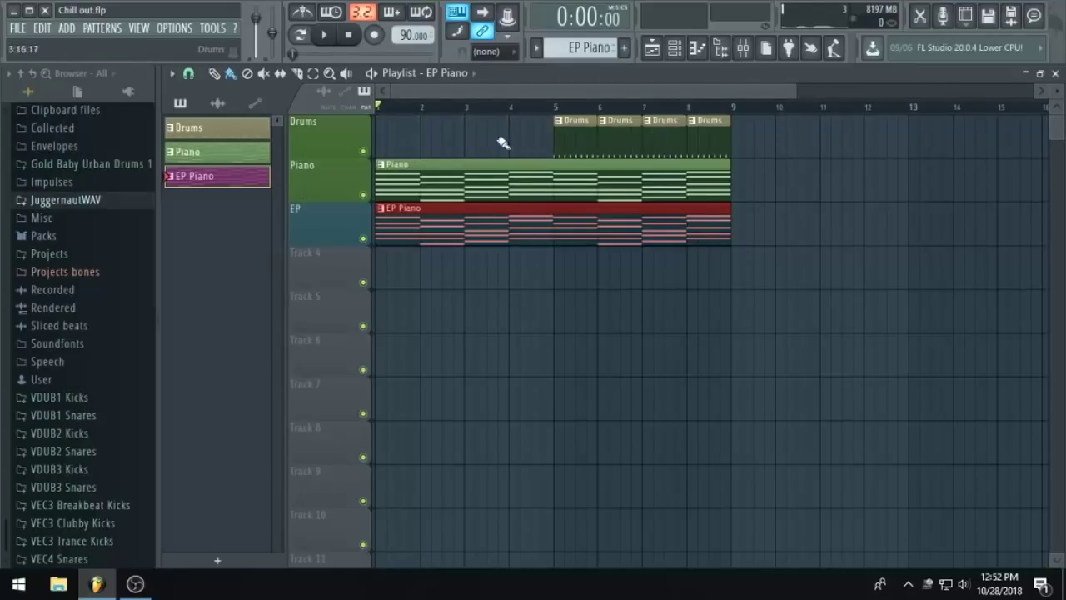
pyautogui.moveTo(431, 183); pyautogui.dragTo(603, 183)
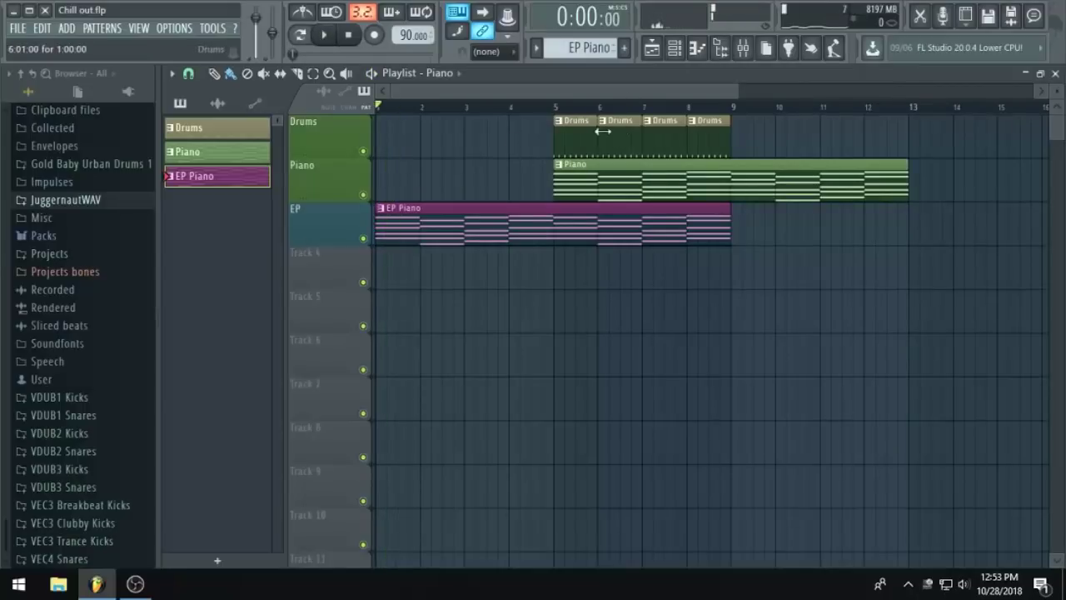
# Create a new pattern named Pad and place it at bar 1 of track 4 in the playlist.
pyautogui.click(624, 47)
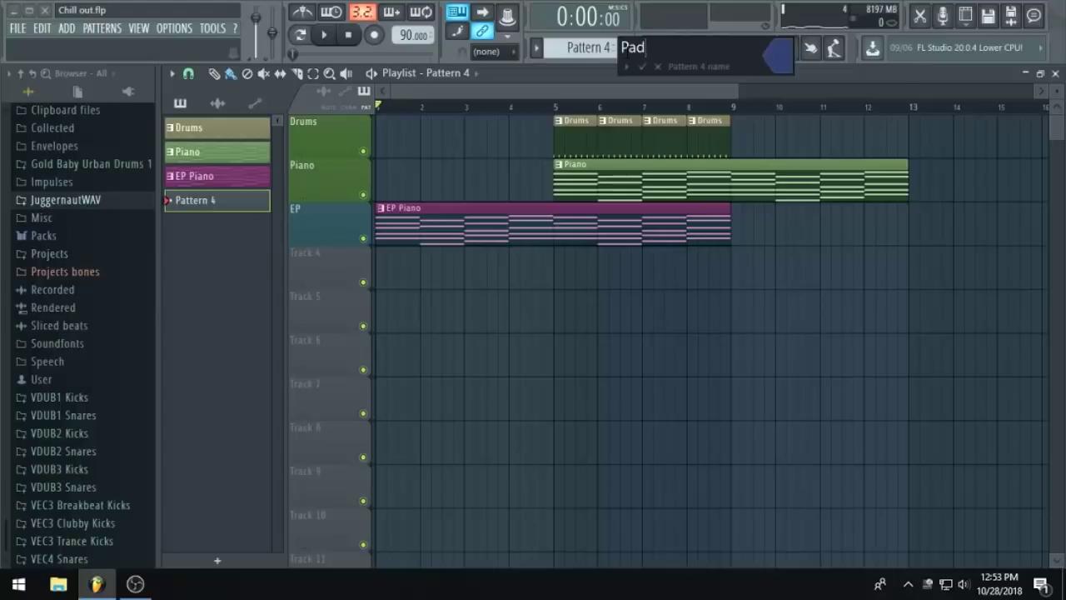
pyautogui.press('Return')
pyautogui.moveTo(439, 281); pyautogui.dragTo(326, 272)
# Rename track 4 as Pad and give it a teal colour.
pyautogui.rightClick(326, 273)
pyautogui.click(348, 252)
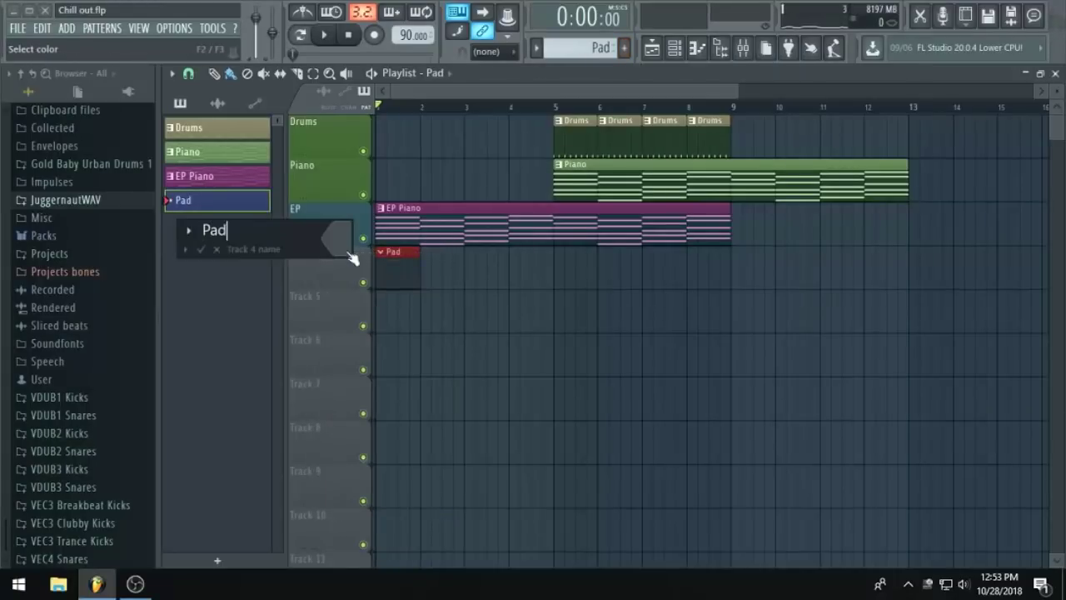
pyautogui.click(346, 250)
pyautogui.click(357, 337)
pyautogui.press('Return')
# Open the Omnisphere channel and browse its Pads + Strings patches, keeping Adagio Transparent Strings Warm loaded.
pyautogui.click(673, 48)
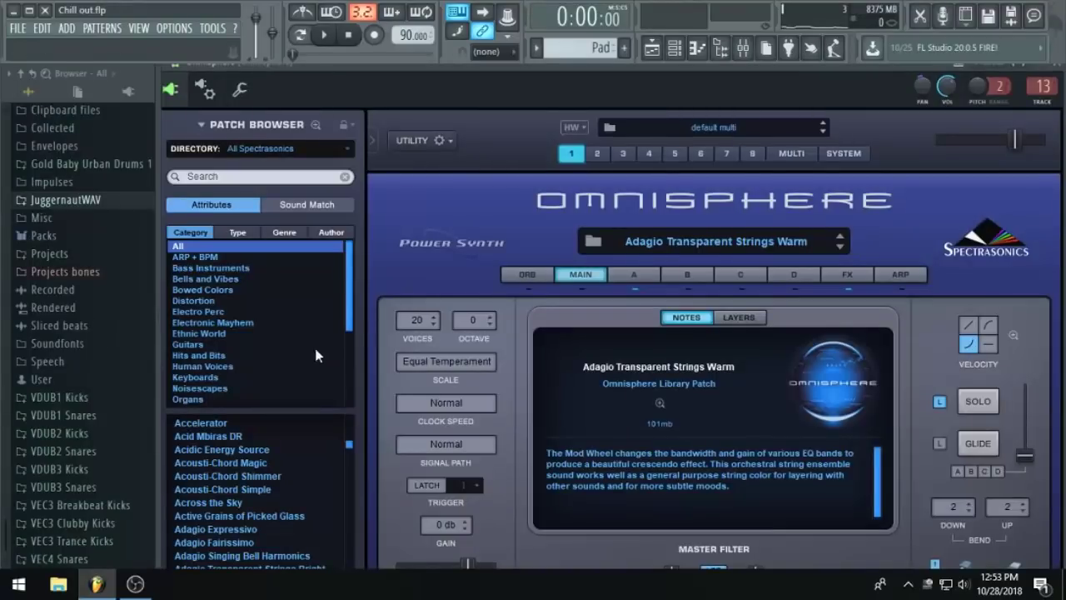
pyautogui.scroll(-2, 282, 294)
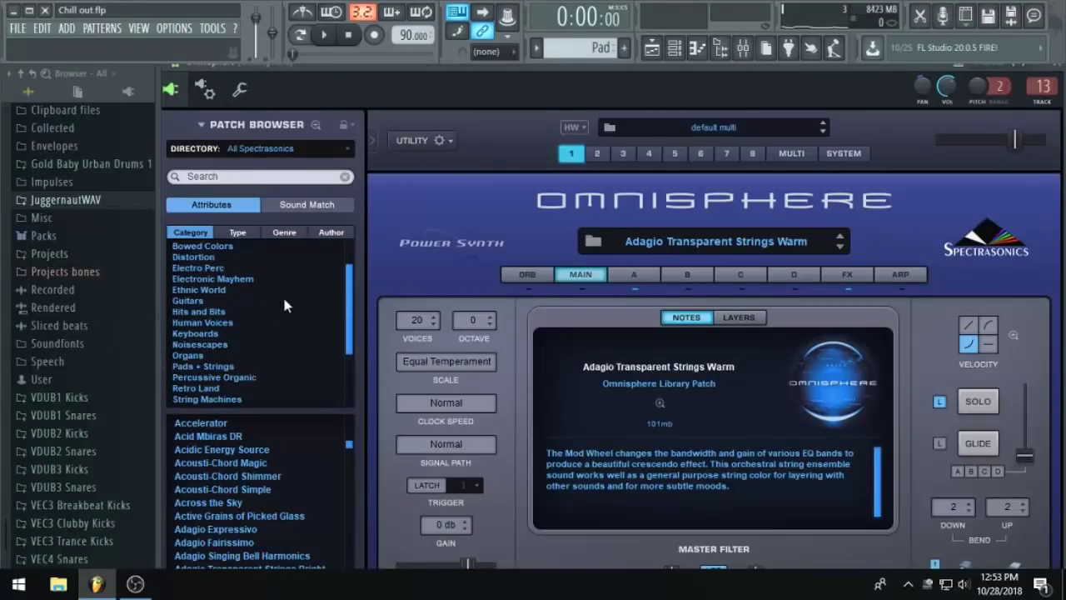
pyautogui.click(339, 368)
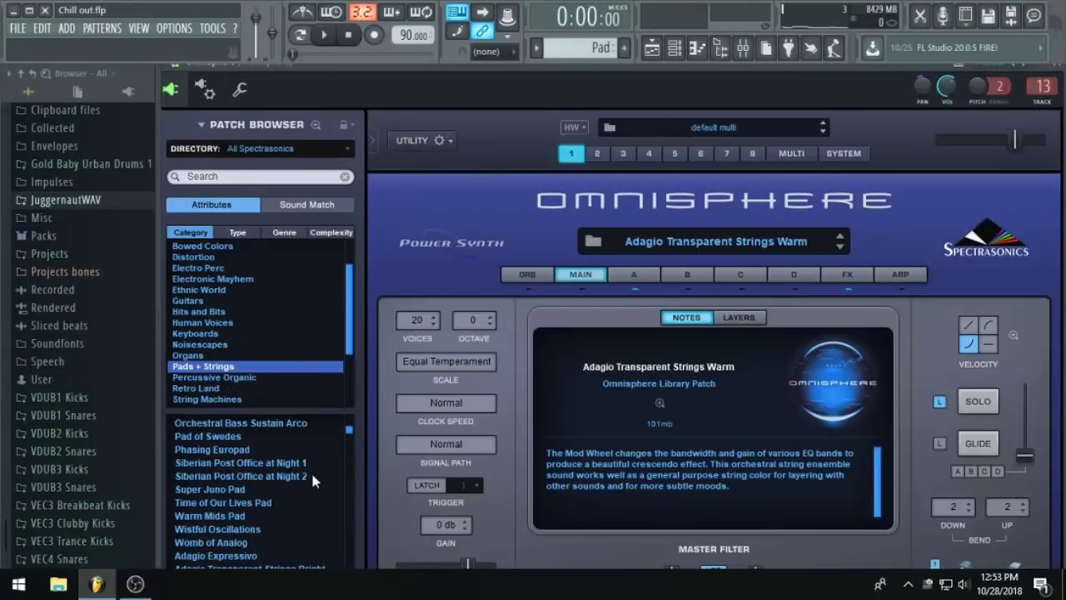
pyautogui.scroll(-6, 254, 464)
pyautogui.scroll(1, 254, 464)
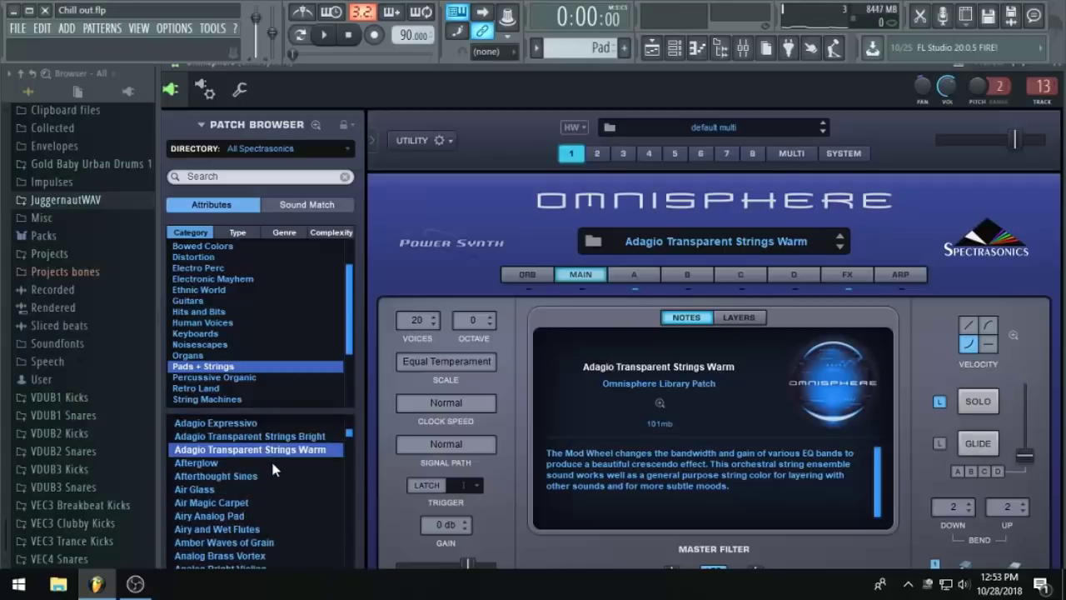
pyautogui.scroll(1, 272, 469)
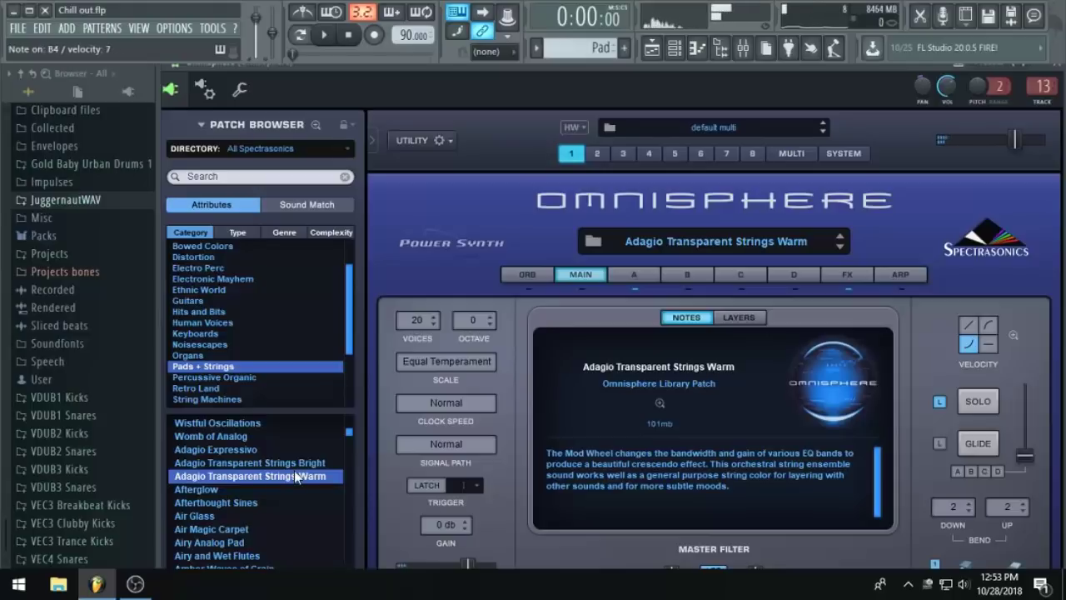
# Return to the playlist and play the EP Piano from bar 1 while trying out pad notes over it.
pyautogui.click(652, 47)
pyautogui.scroll(-2, 572, 166)
pyautogui.scroll(3, 598, 152)
pyautogui.moveTo(493, 92); pyautogui.dragTo(454, 98)
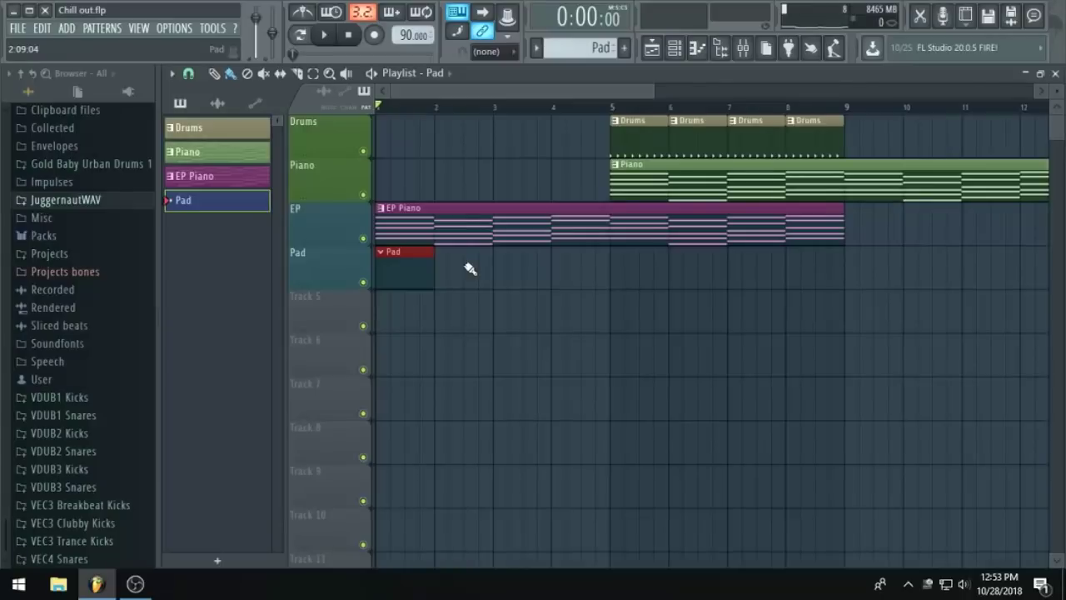
pyautogui.press('space')
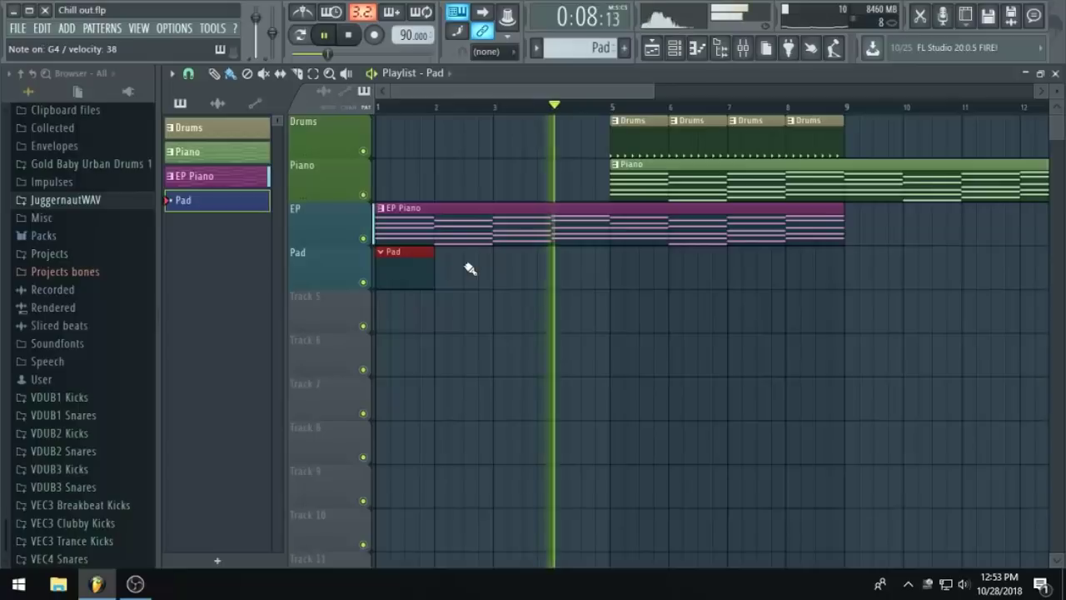
pyautogui.press('space')
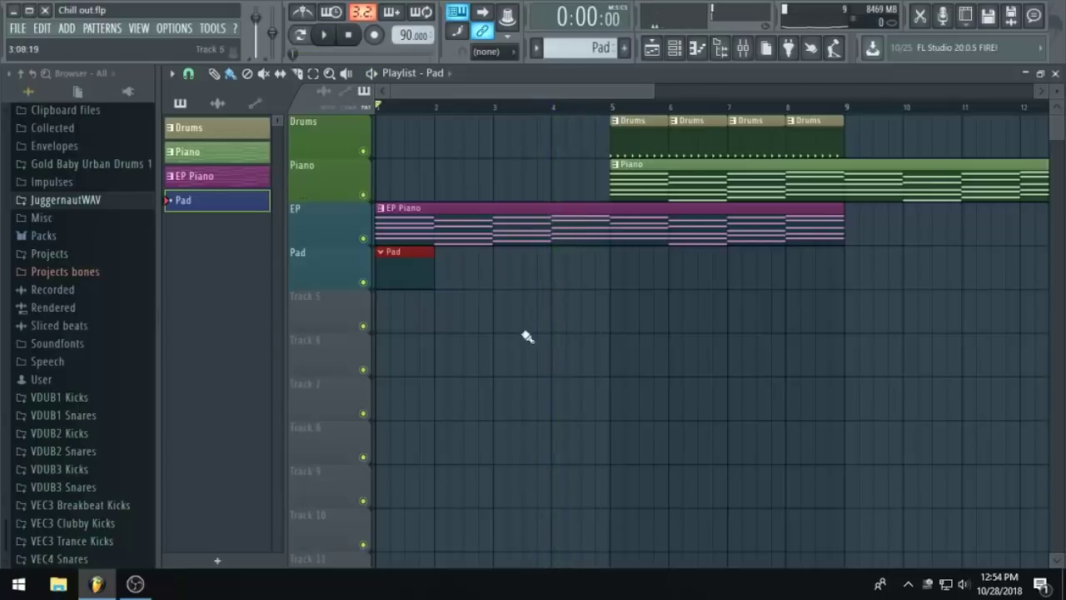
# Draw one-bar E4, G4 and B4 notes at bar 1 in Omnisphere's piano roll and play the start of the song.
pyautogui.click(674, 48)
pyautogui.keyDown('ctrl'); pyautogui.scroll(2, 561, 285); pyautogui.keyUp('ctrl')
pyautogui.scroll(-2, 412, 85)
pyautogui.scroll(-1, 249, 313)
pyautogui.scroll(2, 297, 294)
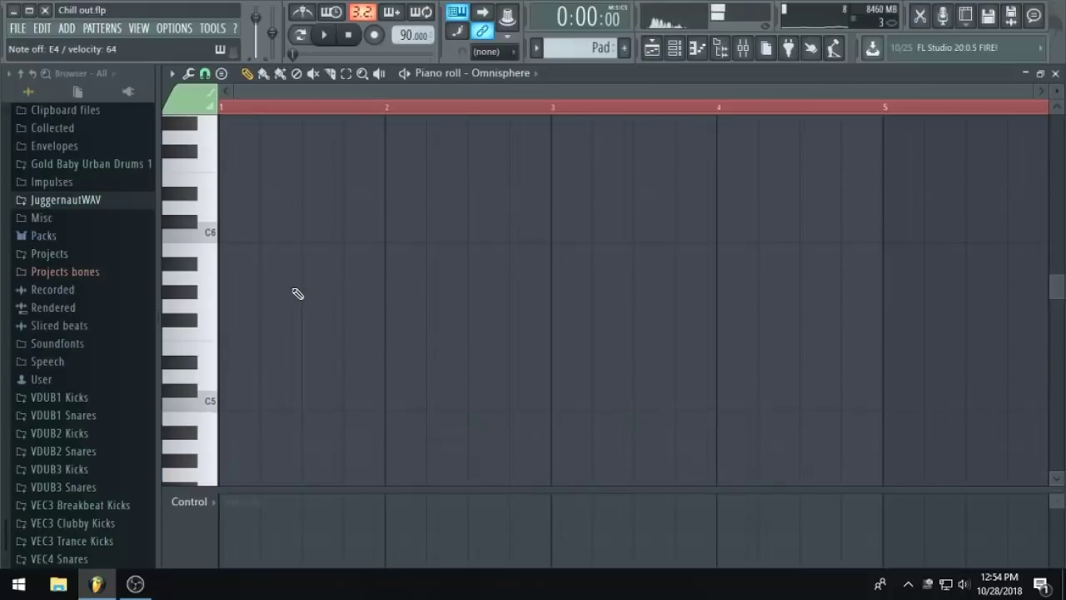
pyautogui.scroll(-1, 297, 294)
pyautogui.click(229, 430)
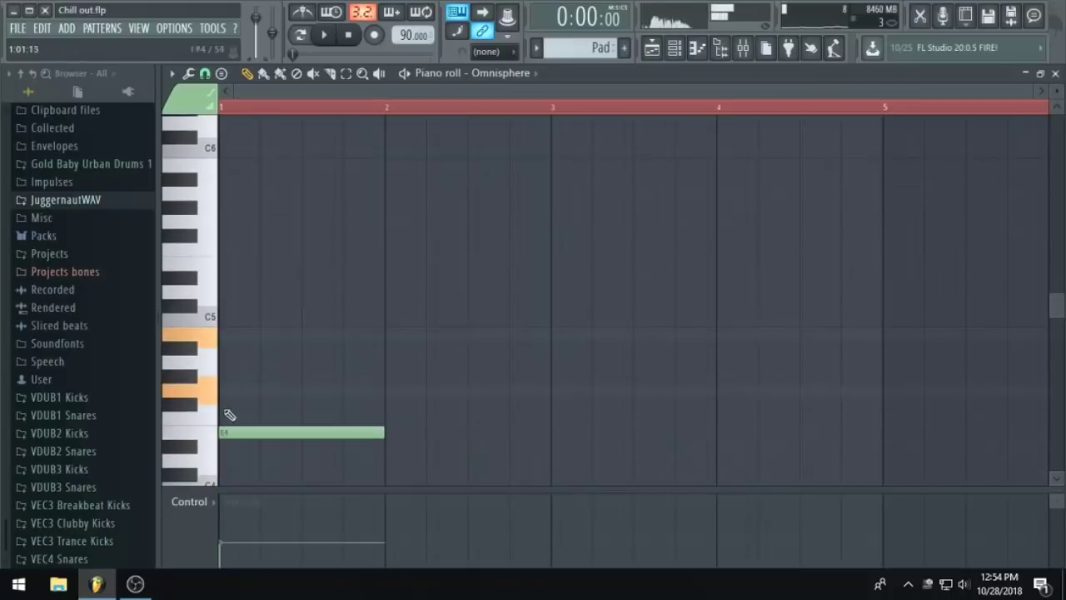
pyautogui.click(227, 390)
pyautogui.click(226, 333)
pyautogui.press('space')
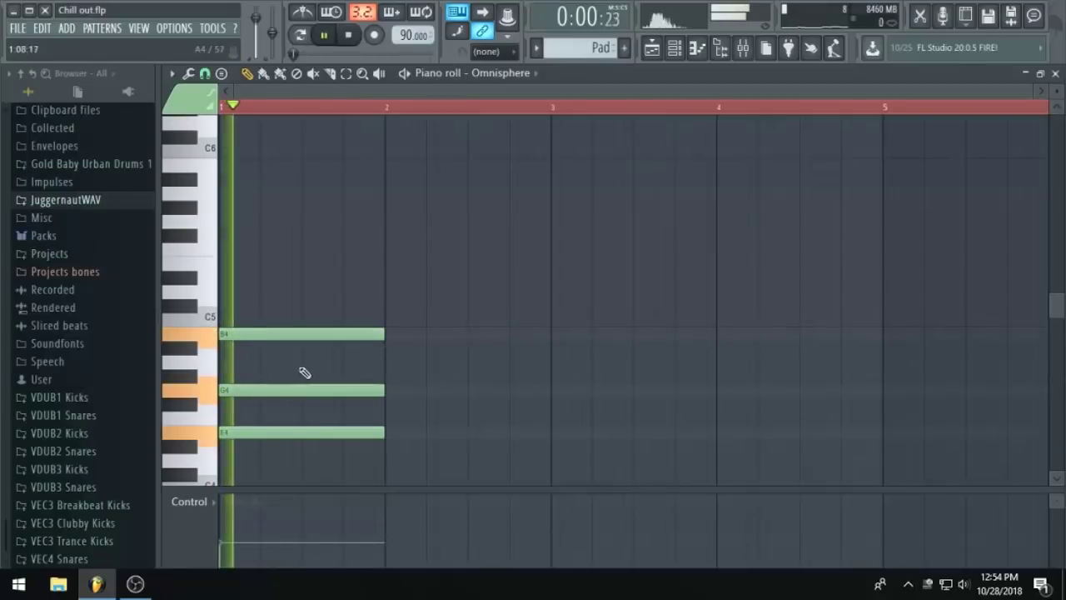
pyautogui.press('space')
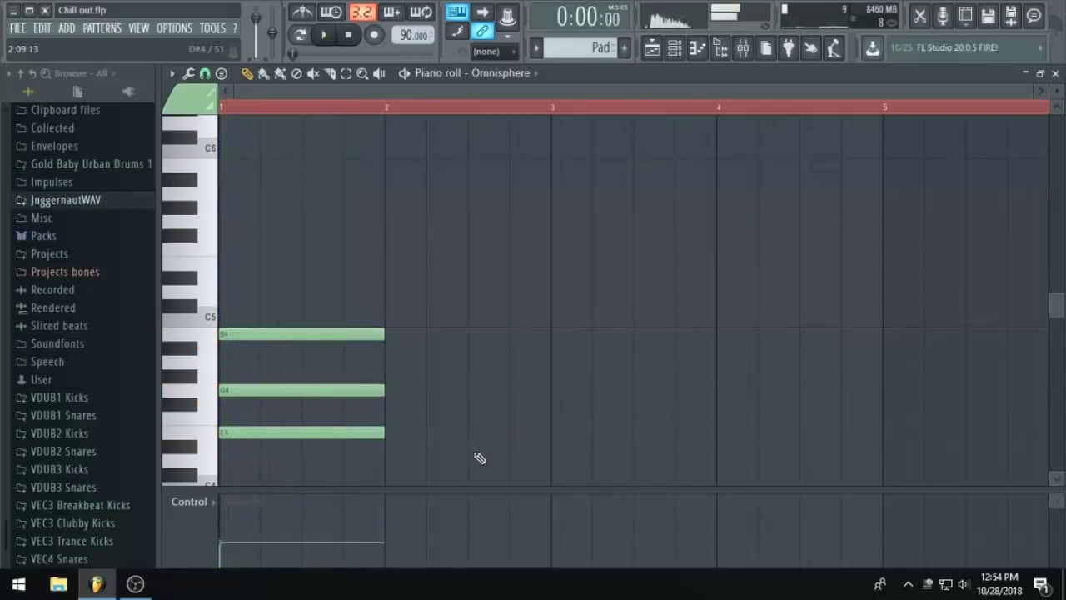
# Draw one-bar G4, E4 and C4 notes as a chord at bar 2.
pyautogui.scroll(-1, 376, 329)
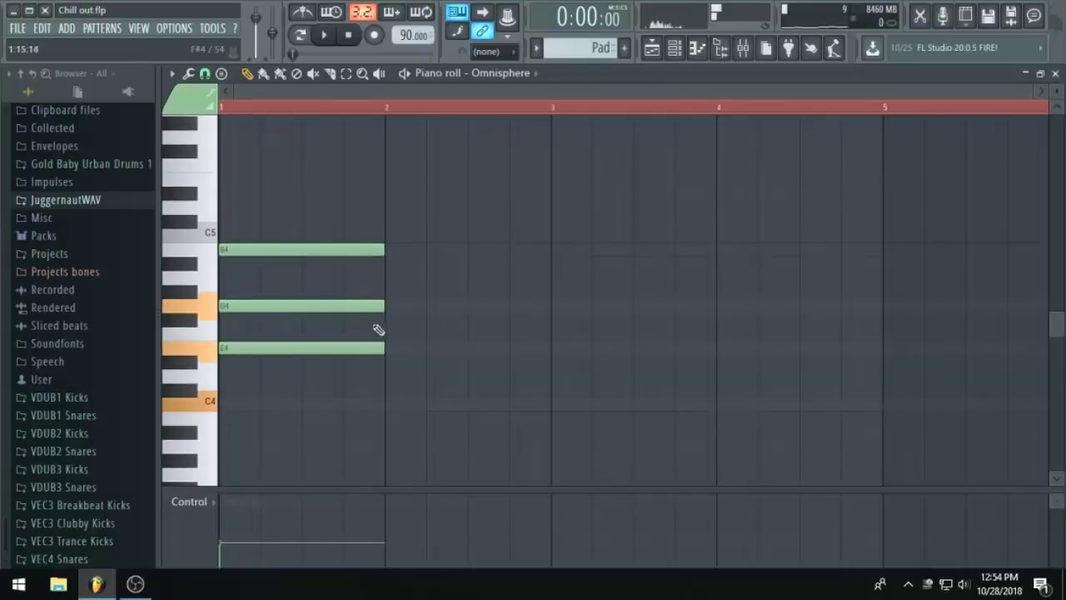
pyautogui.click(394, 307)
pyautogui.click(388, 348)
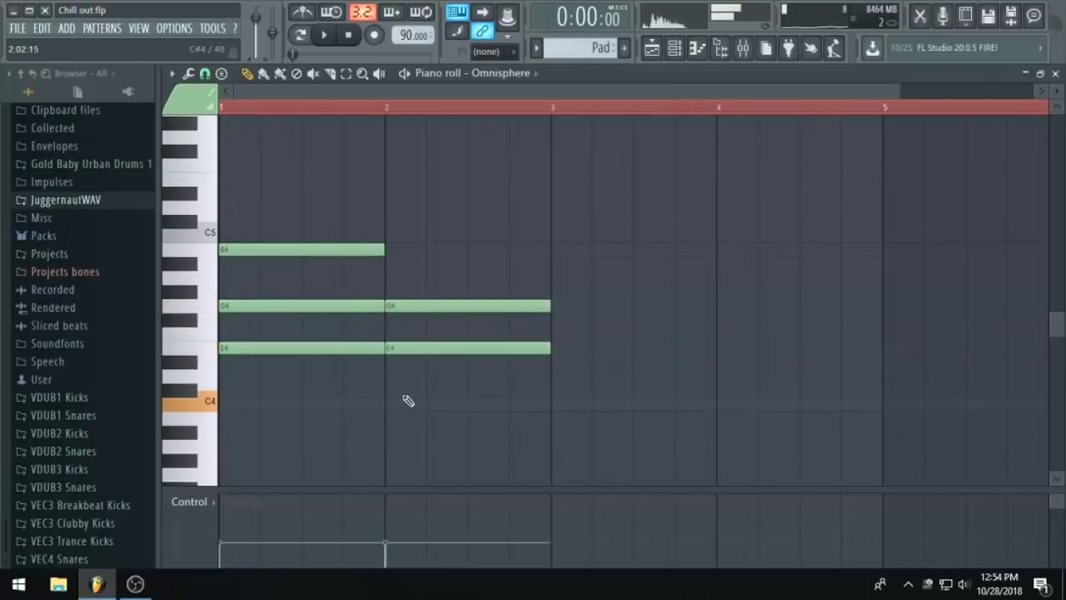
pyautogui.click(386, 403)
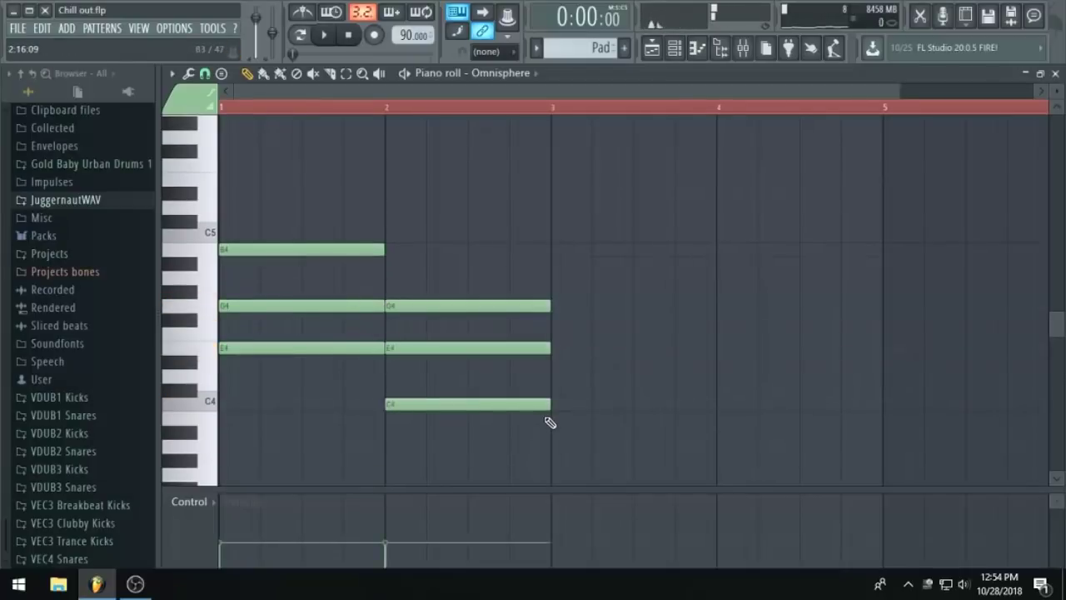
# Draw one-bar chords of D4, F#4 and A4 at bar 3, and B4, G4 and E4 at bar 4.
pyautogui.click(560, 377)
pyautogui.click(556, 320)
pyautogui.click(552, 277)
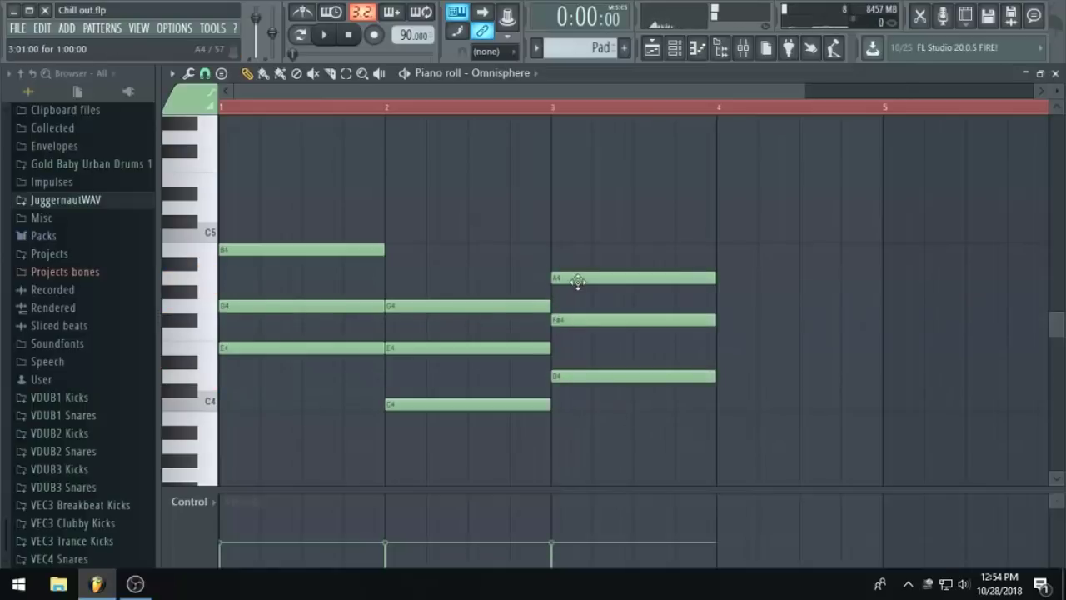
pyautogui.click(720, 250)
pyautogui.click(718, 305)
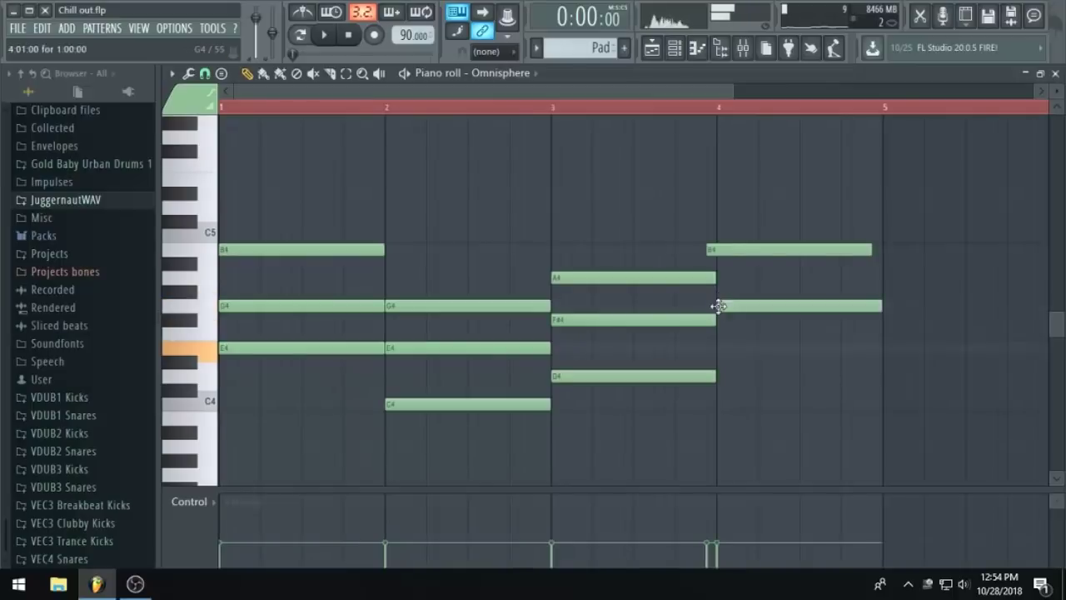
pyautogui.click(722, 348)
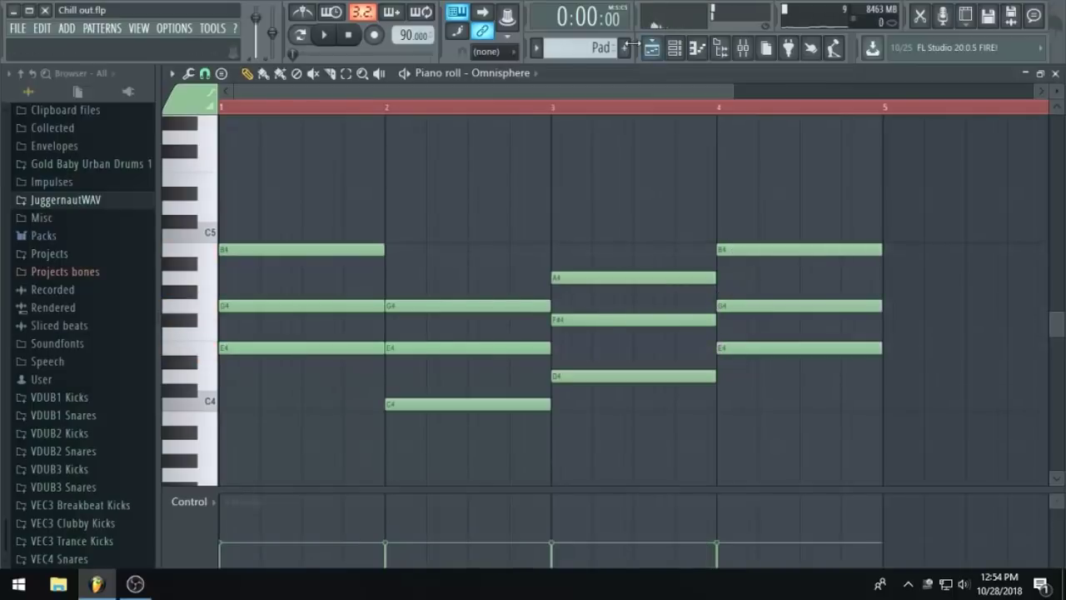
# Play the song from the playlist and rename the Omnisphere channel as pad.
pyautogui.click(670, 48)
pyautogui.press('space')
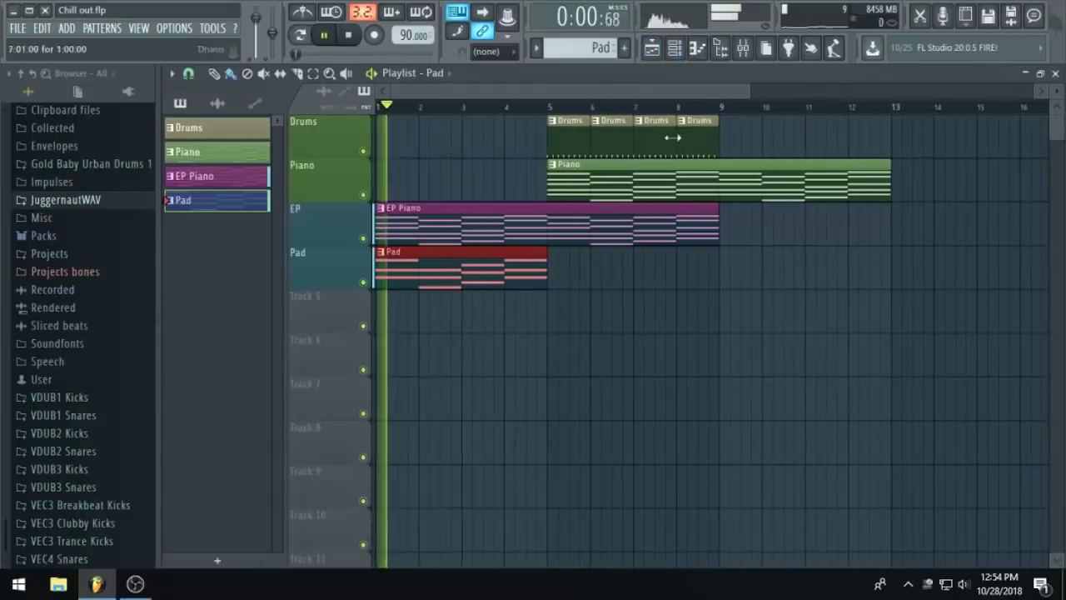
pyautogui.click(696, 49)
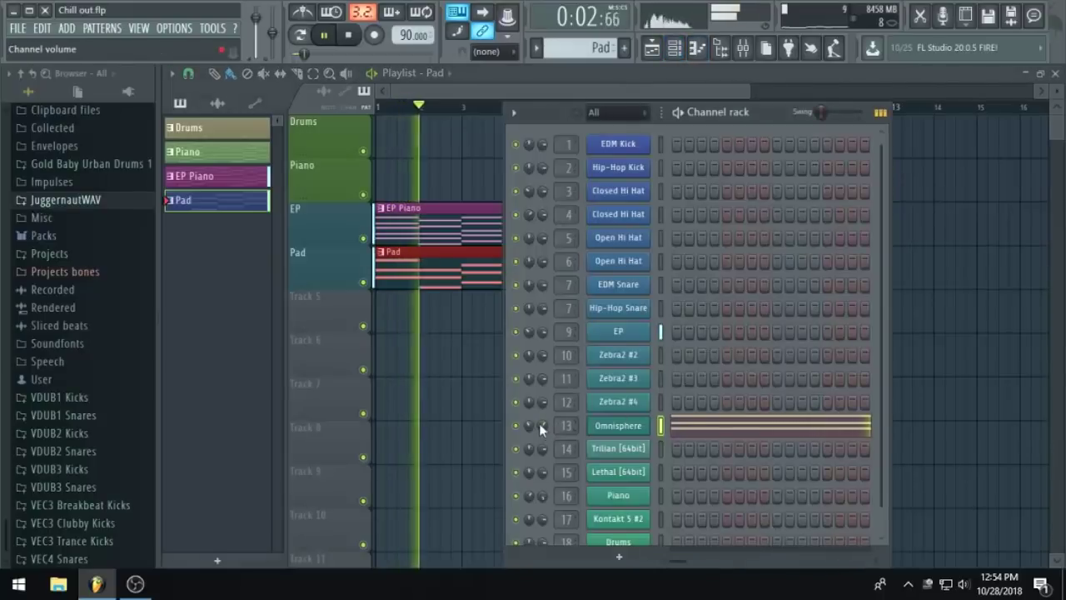
pyautogui.rightClick(615, 425)
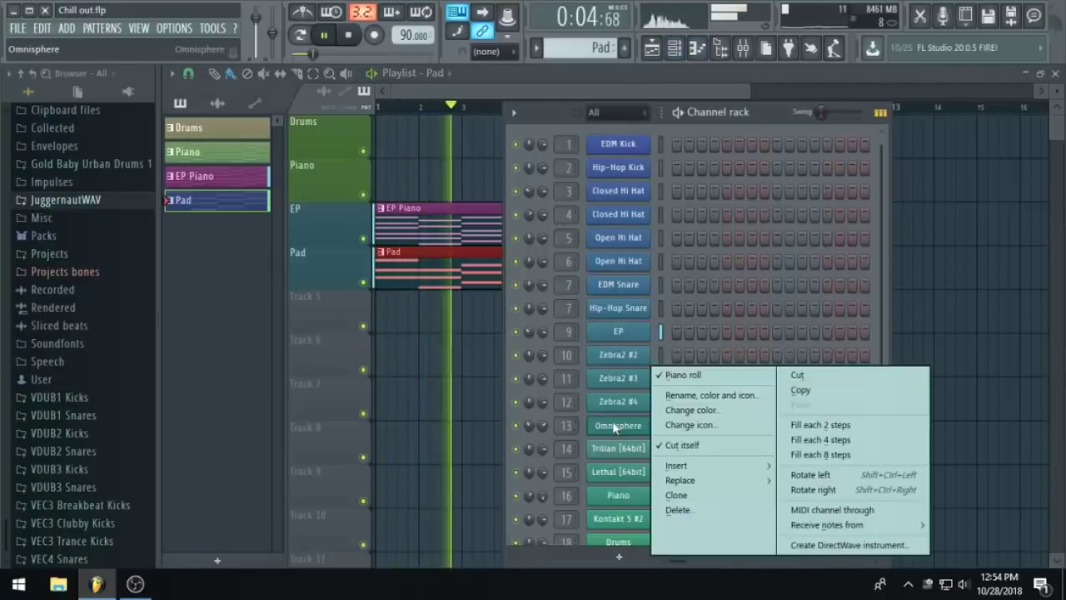
pyautogui.click(682, 399)
pyautogui.write('pad')
pyautogui.press('Return')
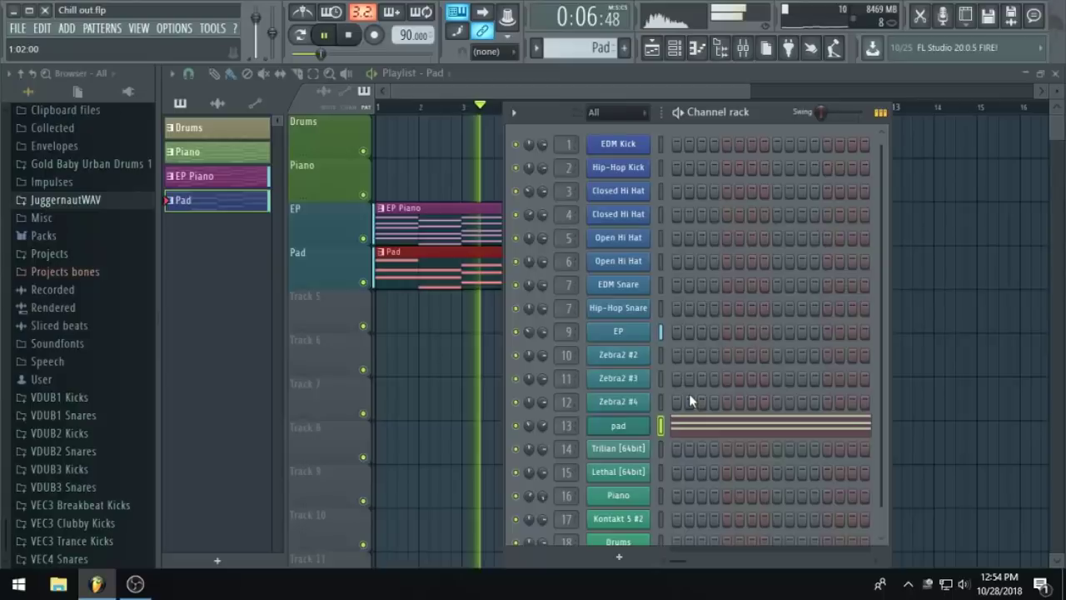
# Close the channel rack, save the project with the new pad part and stop playback.
pyautogui.click(572, 81)
pyautogui.scroll(3, 587, 295)
pyautogui.hotkey('ctrl', 's')
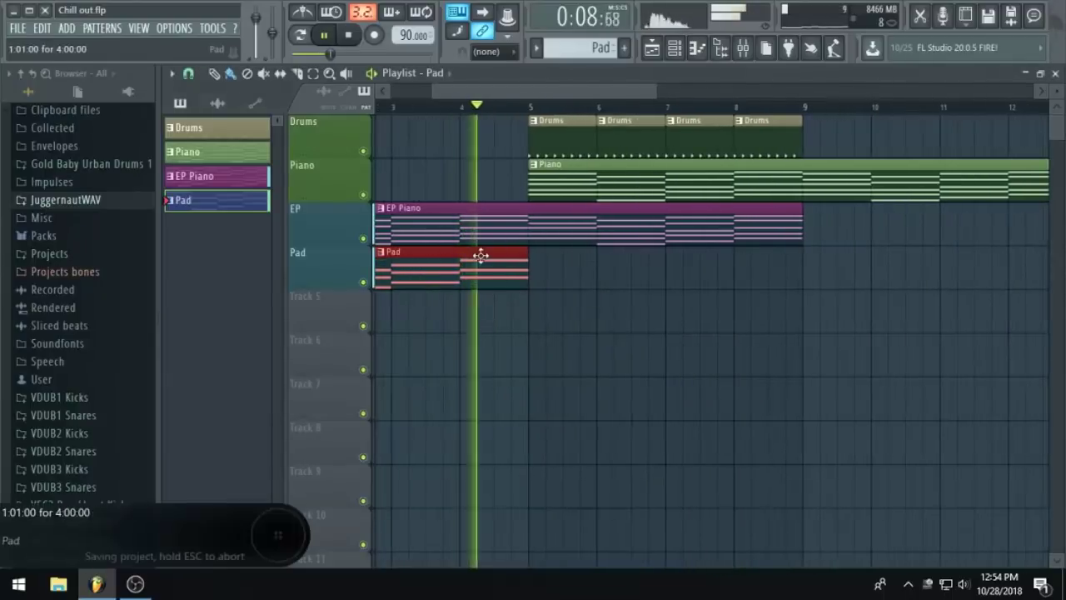
pyautogui.scroll(-2, 485, 259)
pyautogui.press('space')
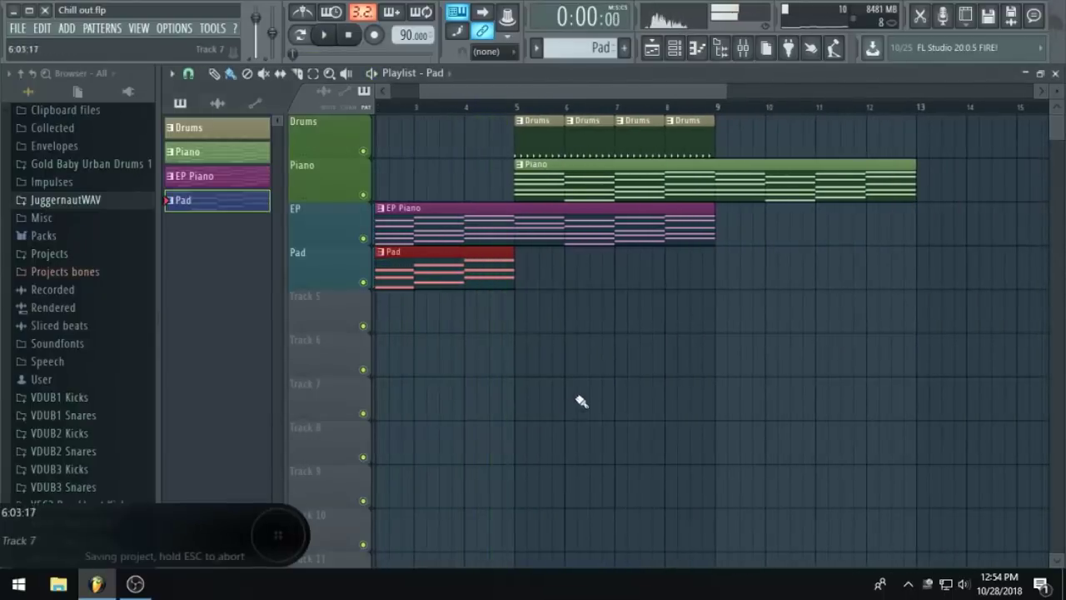
# Play the song briefly from bar 5 in the playlist and stop it.
pyautogui.scroll(-2, 571, 409)
pyautogui.scroll(2, 572, 262)
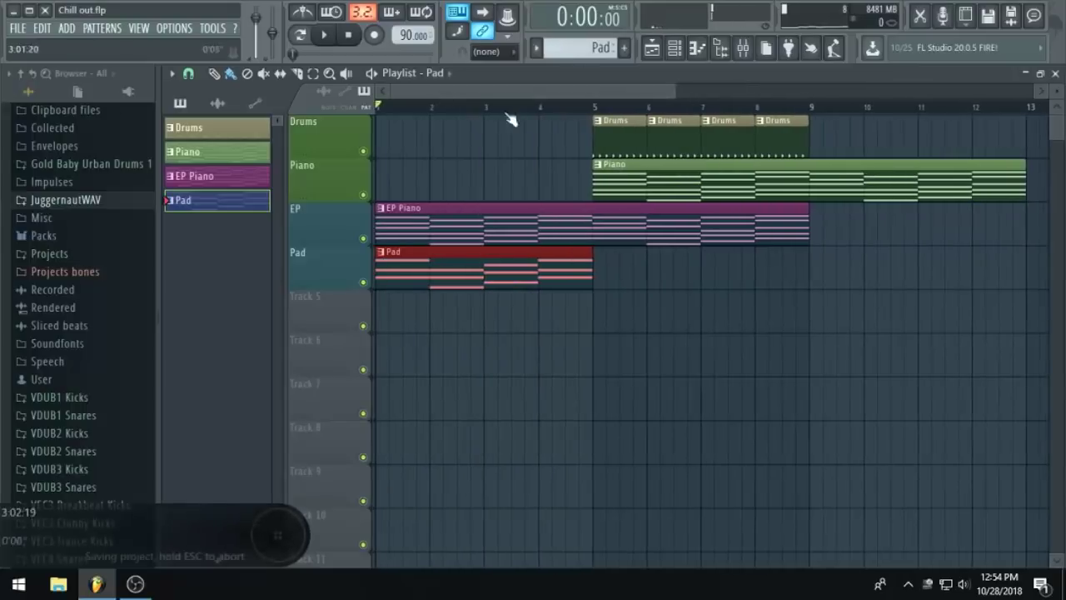
pyautogui.click(595, 108)
pyautogui.press('space')
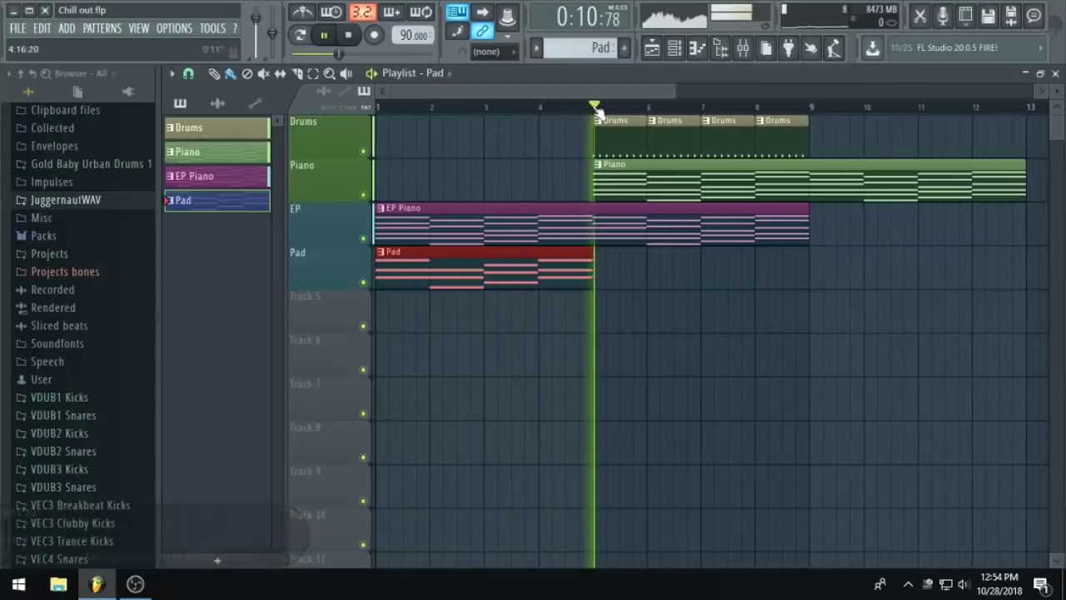
pyautogui.press('space')
# Duplicate all the pad chords from bars 1–4 into bars 5–8, slightly raise the copies' velocity, and return to the playlist.
pyautogui.doubleClick(566, 274)
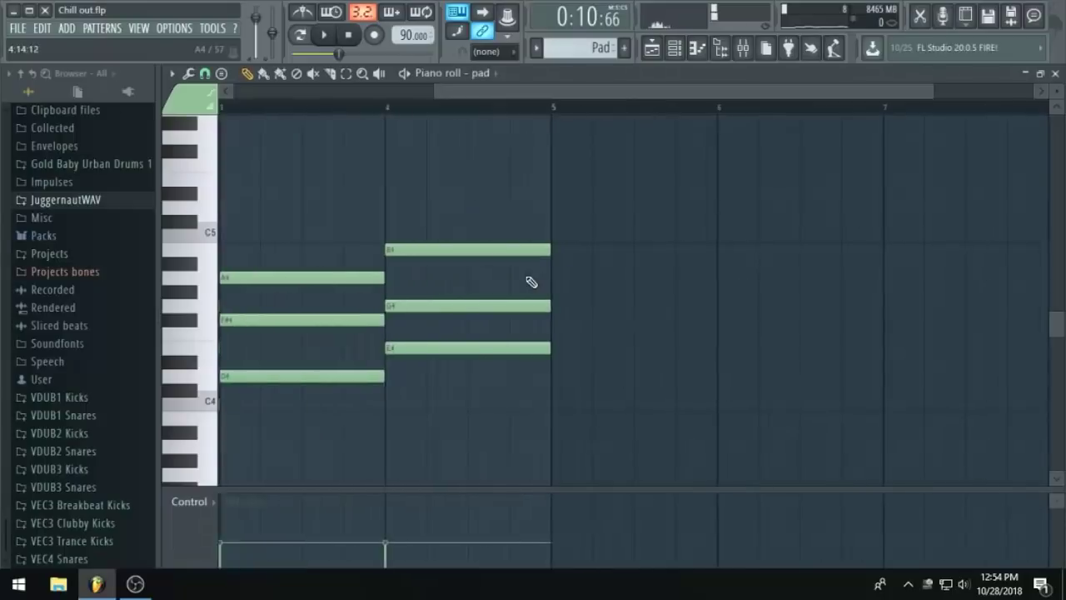
pyautogui.hotkey('ctrl', 'a')
pyautogui.hotkey('ctrl', 'b')
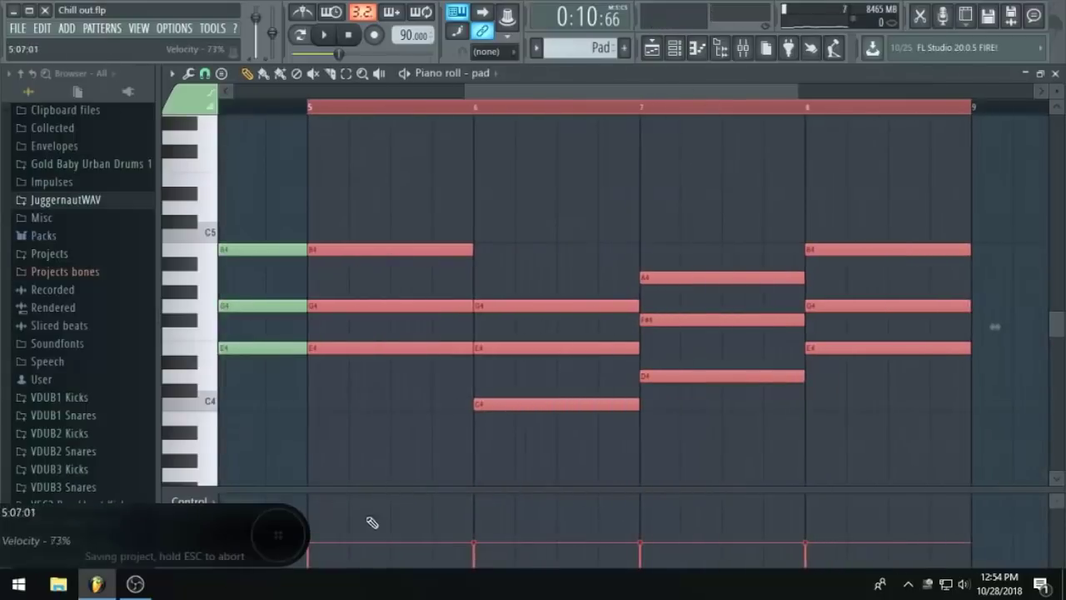
pyautogui.moveTo(316, 540)
pyautogui.mouseDown()
pyautogui.moveTo(595, 524)
pyautogui.moveTo(935, 531)
pyautogui.moveTo(950, 543)
pyautogui.mouseUp()
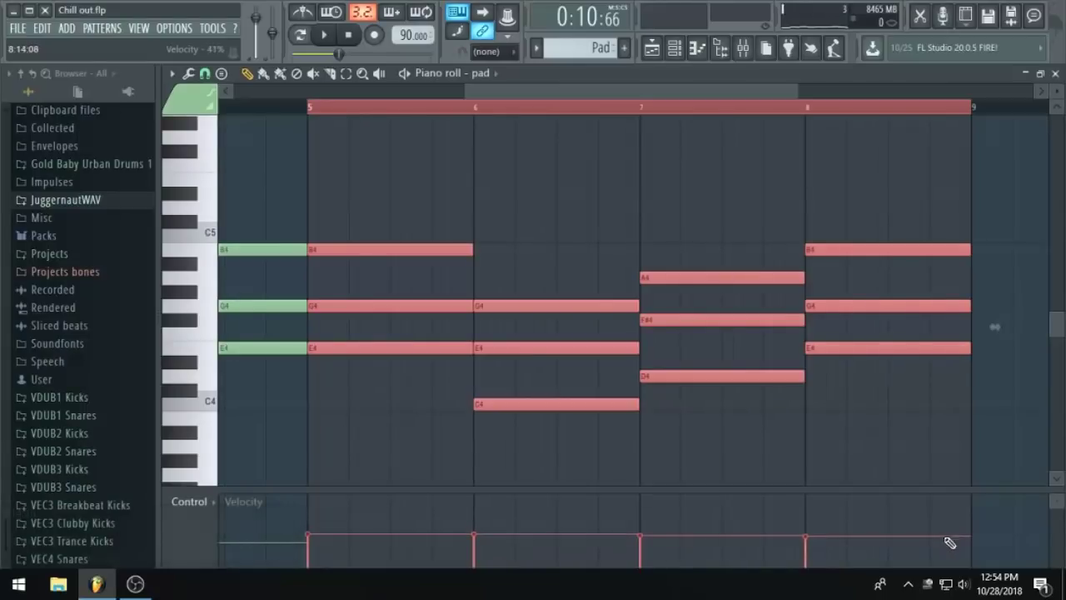
pyautogui.click(652, 48)
# Play the song from the middle of bar 4 and shorten the Piano clip so it ends at bar 9.
pyautogui.click(536, 107)
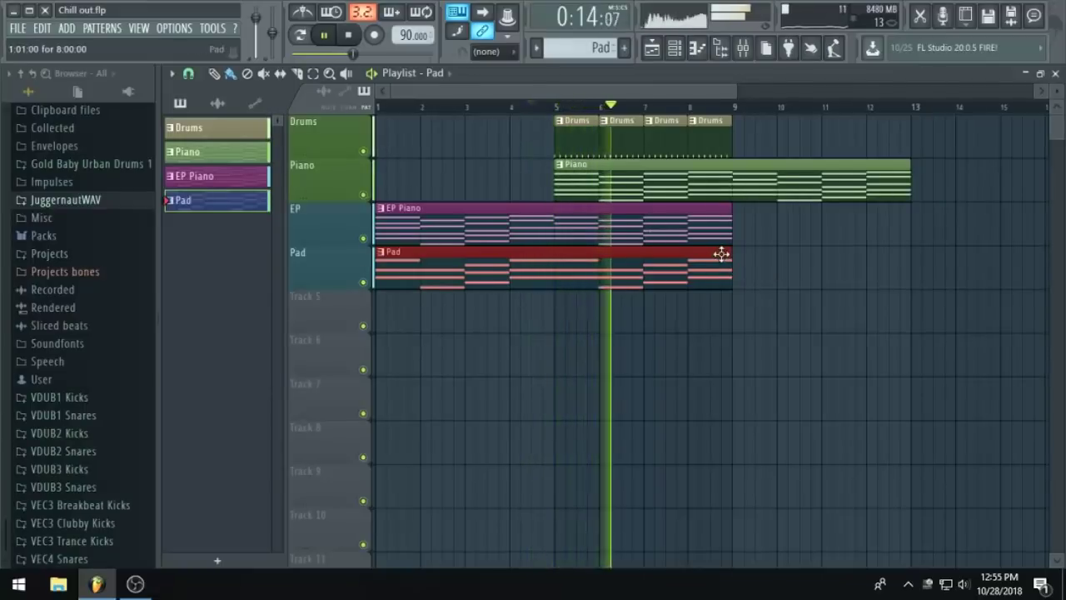
pyautogui.scroll(-1, 718, 254)
pyautogui.moveTo(879, 171); pyautogui.dragTo(704, 173)
pyautogui.scroll(1, 683, 241)
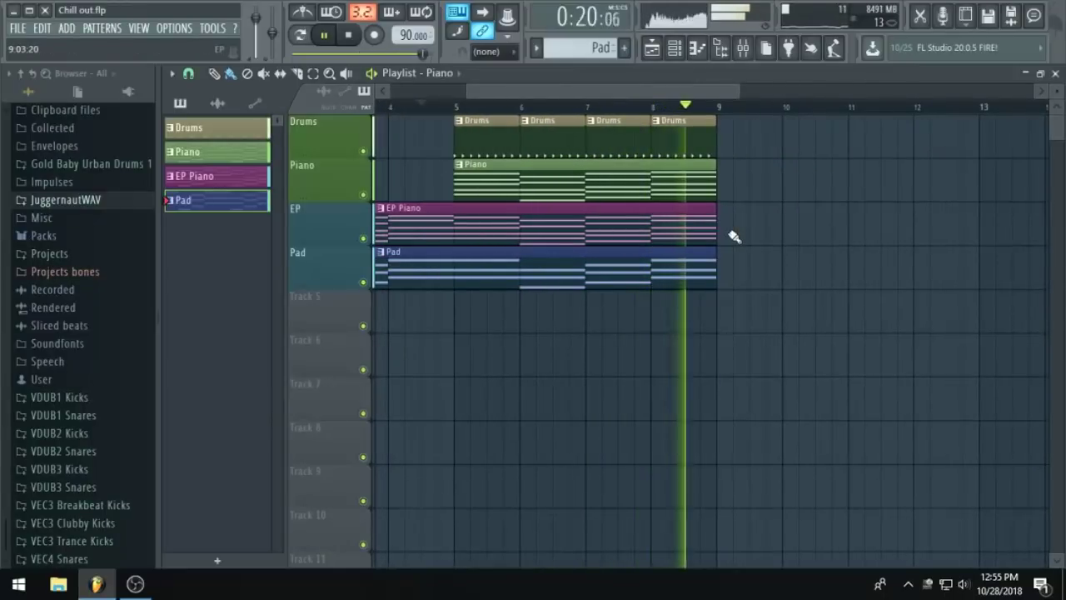
pyautogui.press('space')
pyautogui.scroll(-1, 702, 209)
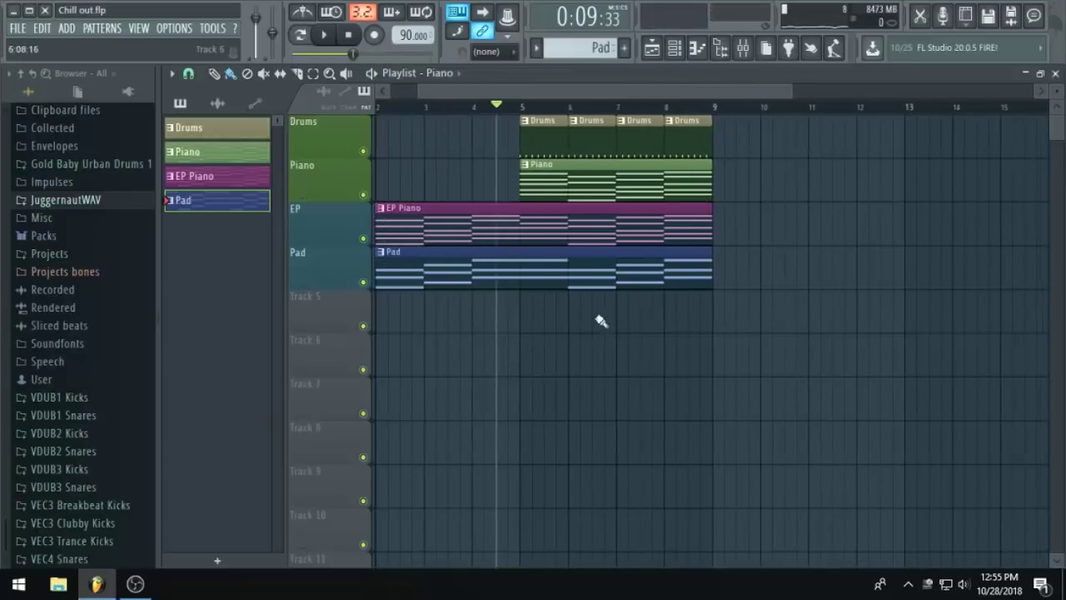
# Place Lev_Reverse_Crash_01 from the Leviathan pack's Drums - Cymbal Reverse folder on an empty playlist track.
pyautogui.scroll(2, 52, 317)
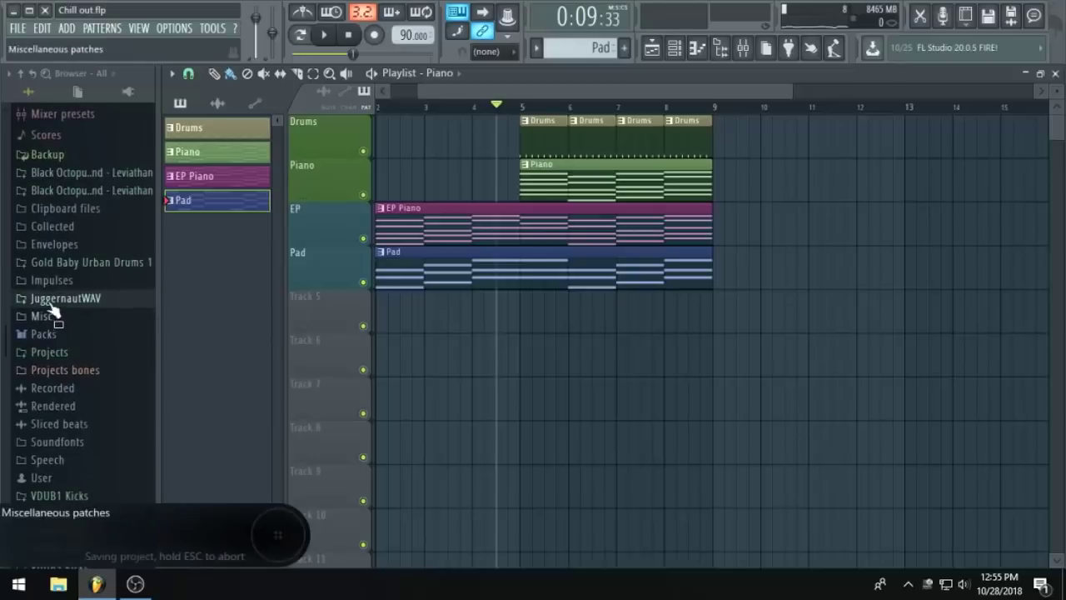
pyautogui.click(107, 179)
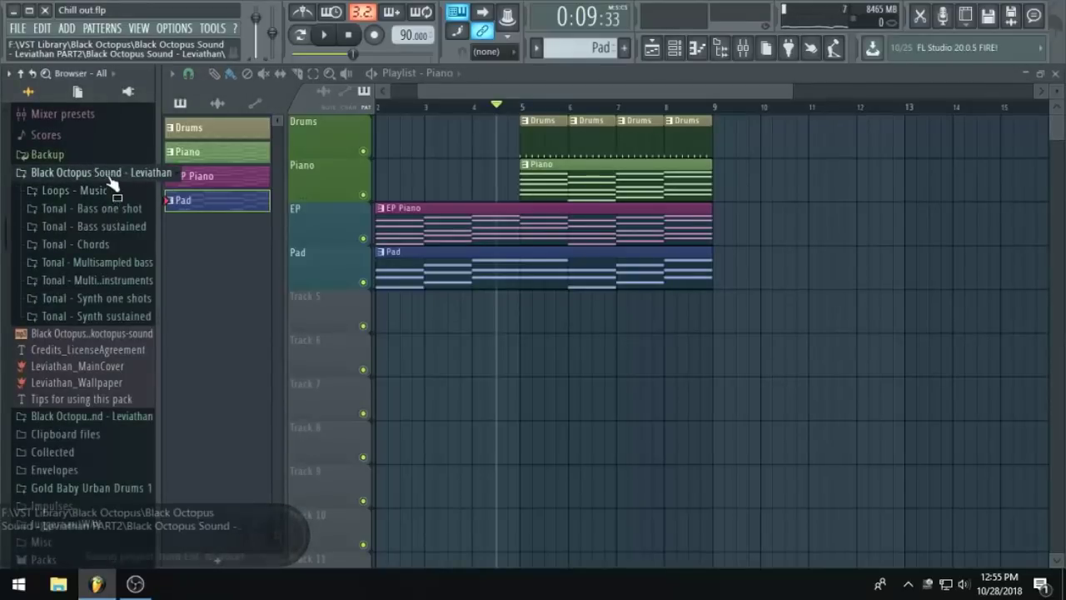
pyautogui.click(102, 177)
pyautogui.click(112, 194)
pyautogui.click(115, 210)
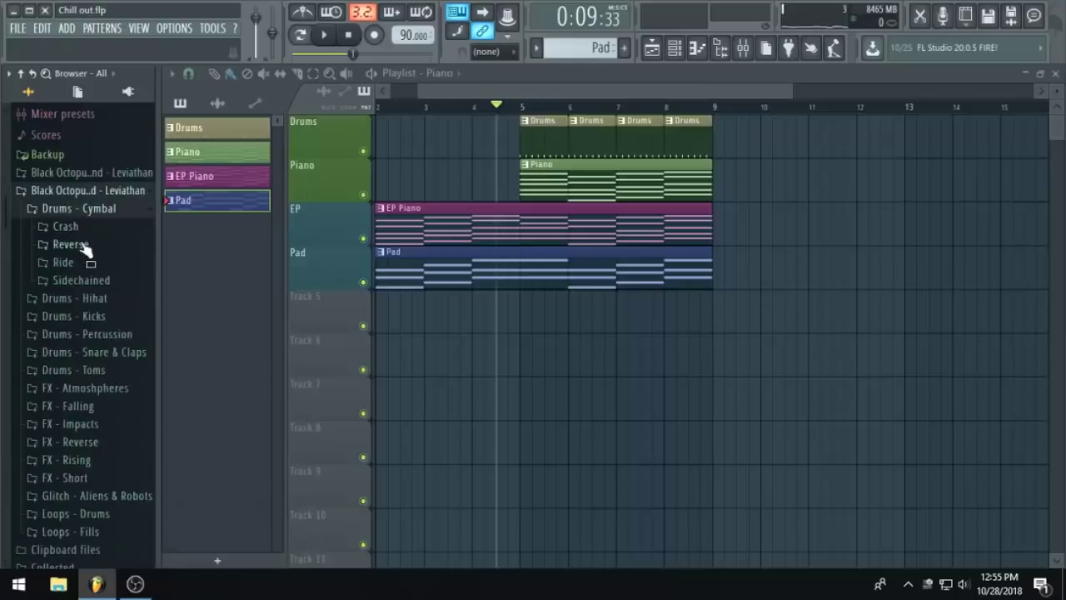
pyautogui.click(85, 246)
pyautogui.moveTo(100, 261); pyautogui.dragTo(753, 356)
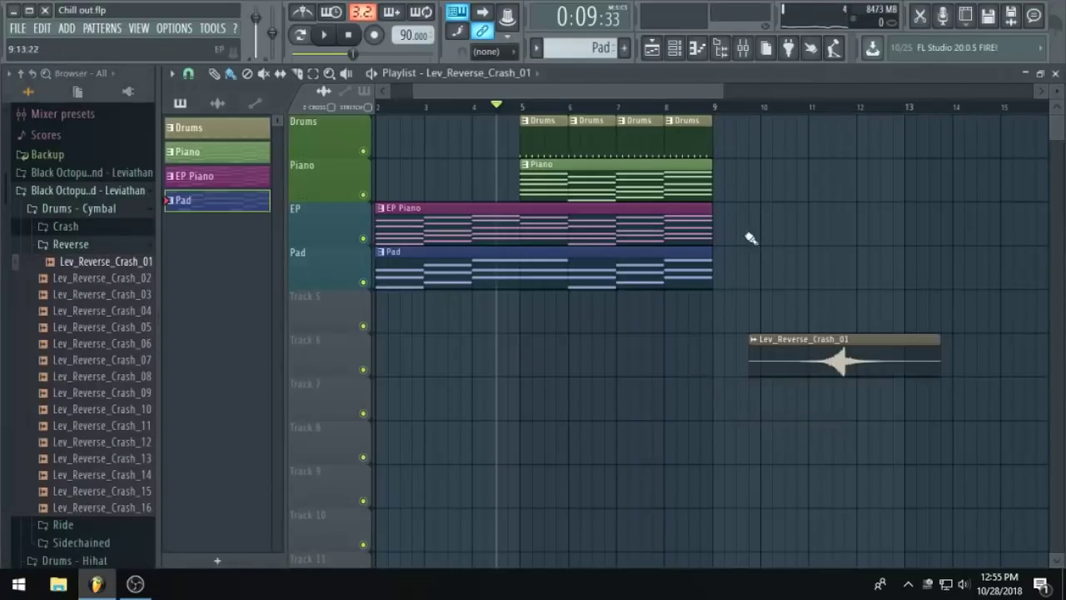
# Move the reverse crash clip to Track 9 starting at bar 7 so its peak meets bar 9, and save the project.
pyautogui.moveTo(870, 354); pyautogui.dragTo(740, 303)
pyautogui.scroll(1, 708, 364)
pyautogui.doubleClick(700, 321)
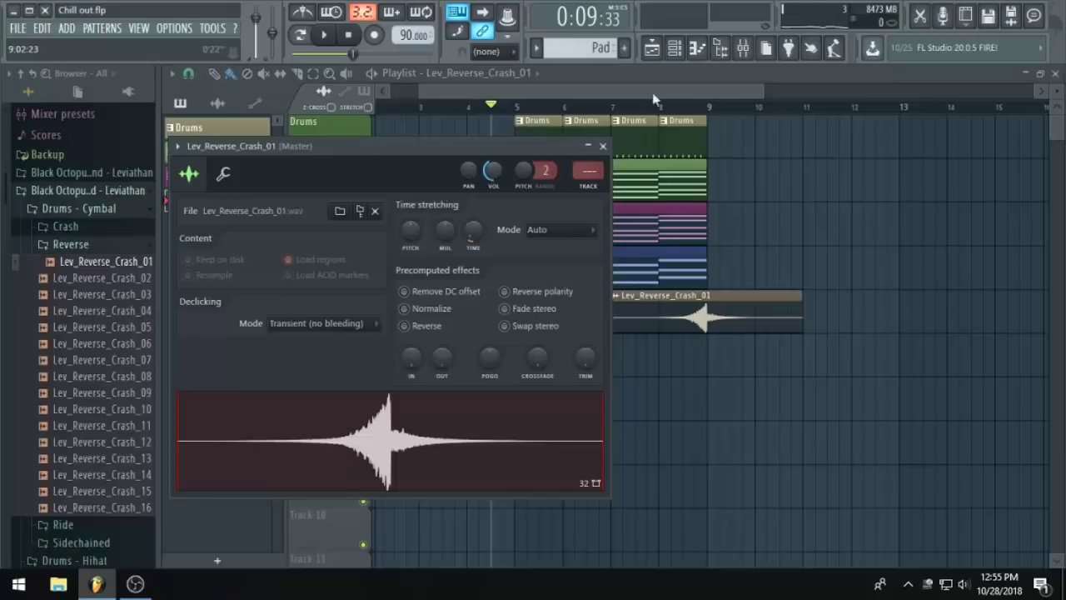
pyautogui.click(603, 145)
pyautogui.moveTo(701, 357); pyautogui.dragTo(703, 508)
pyautogui.hotkey('ctrl', 's')
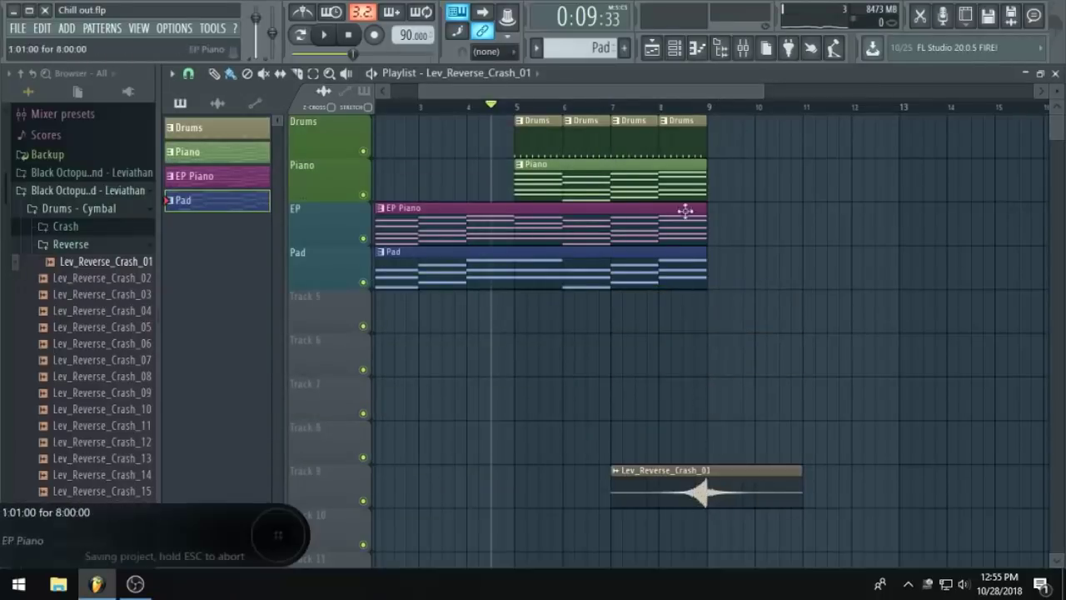
# Save the project again and play the reverse crash with the song from early in bar 8.
pyautogui.scroll(-2, 655, 162)
pyautogui.scroll(4, 655, 161)
pyautogui.click(738, 54)
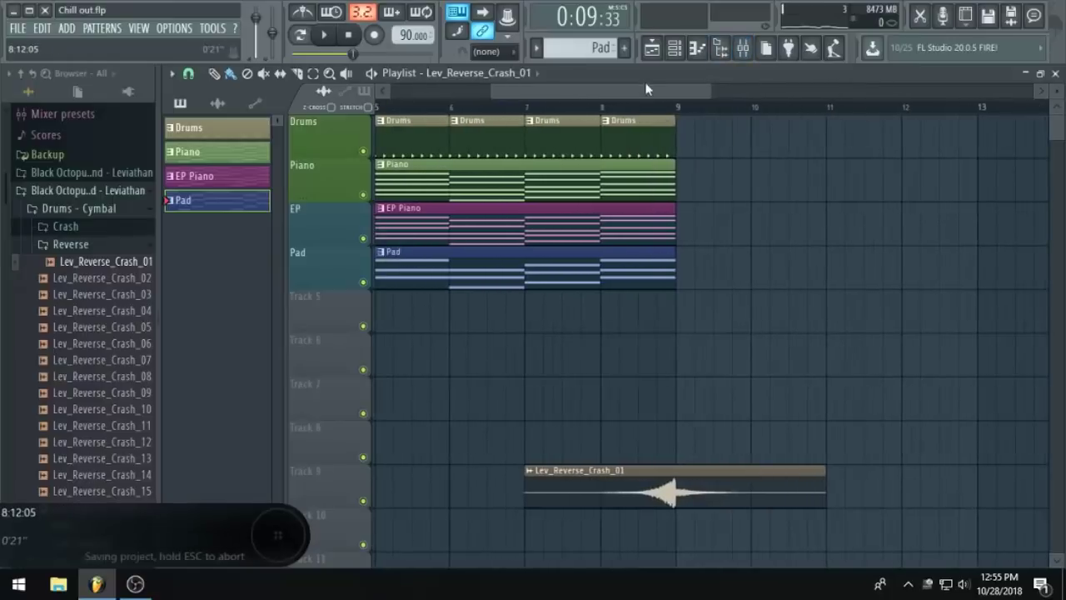
pyautogui.moveTo(647, 89); pyautogui.dragTo(529, 94)
pyautogui.scroll(-3, 882, 162)
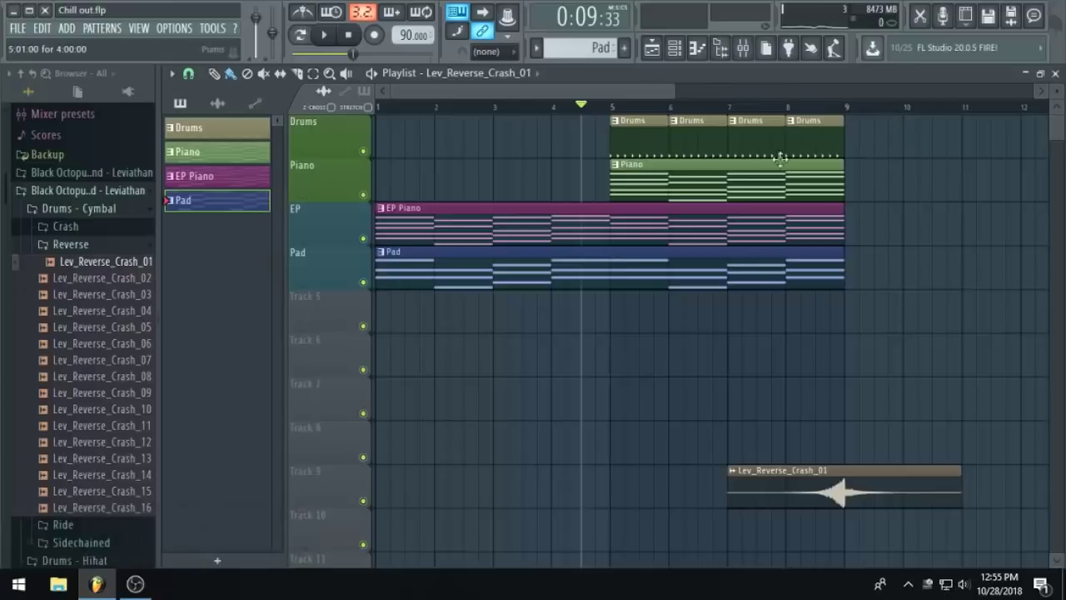
pyautogui.hotkey('ctrl', 's')
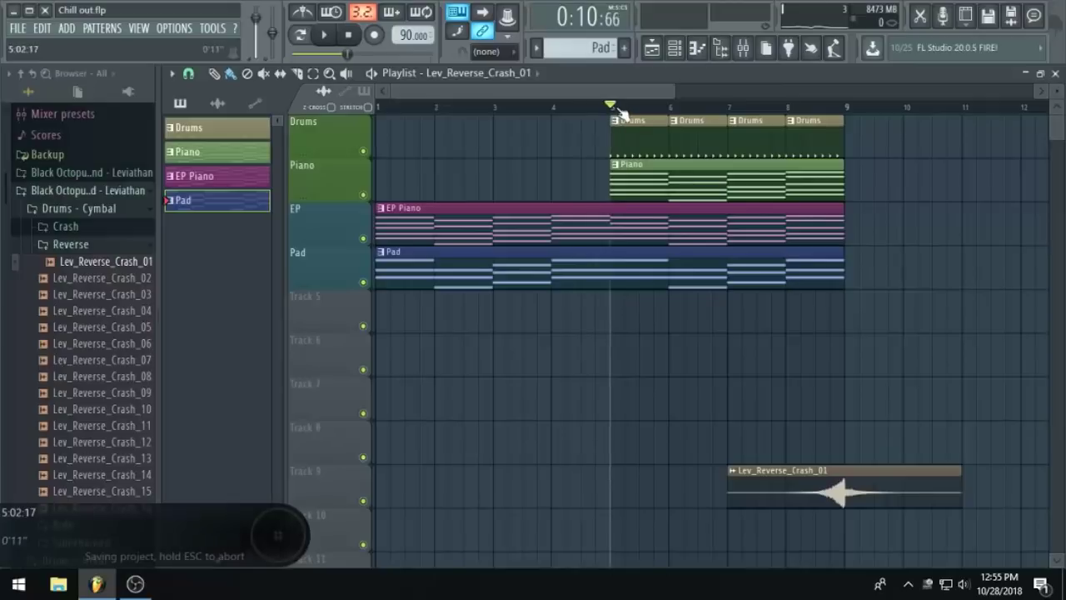
pyautogui.click(804, 108)
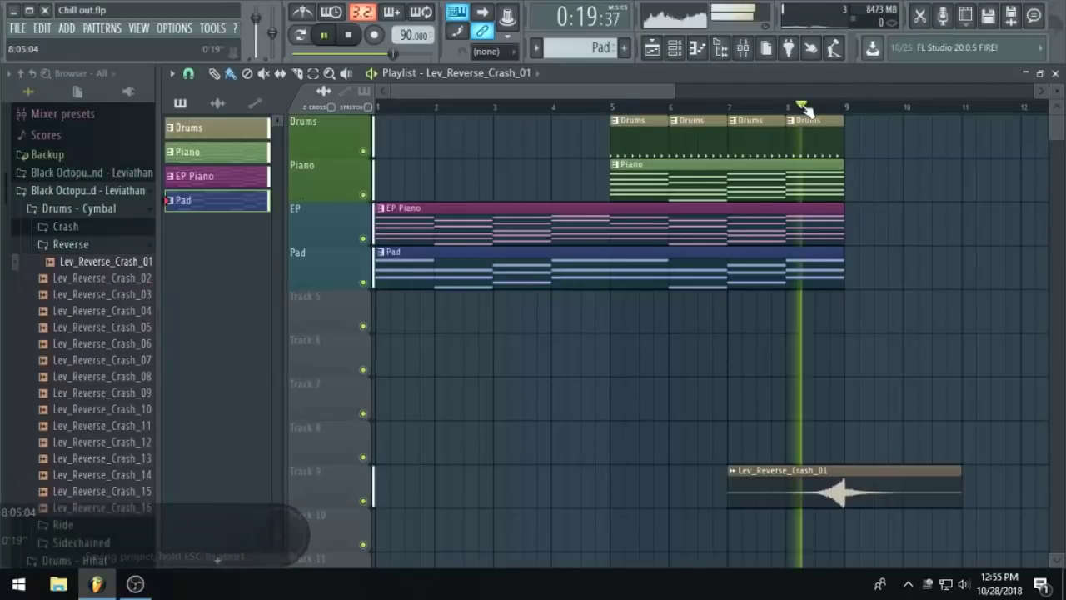
pyautogui.press('space')
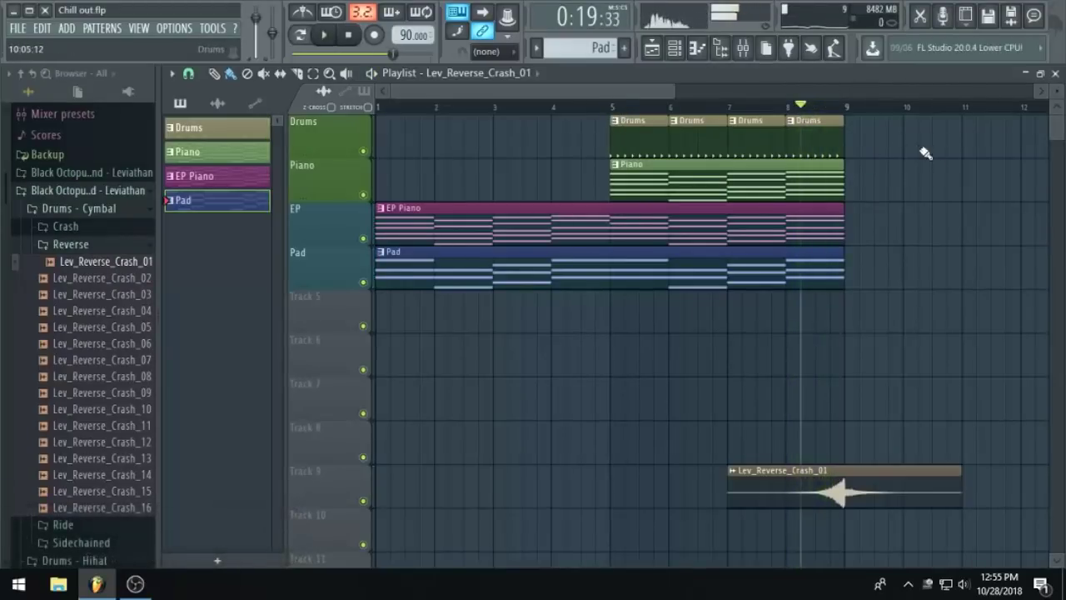
# Make the last Drums clip at bar 8 a unique pattern and move the playback position to bar 8.
pyautogui.click(798, 123)
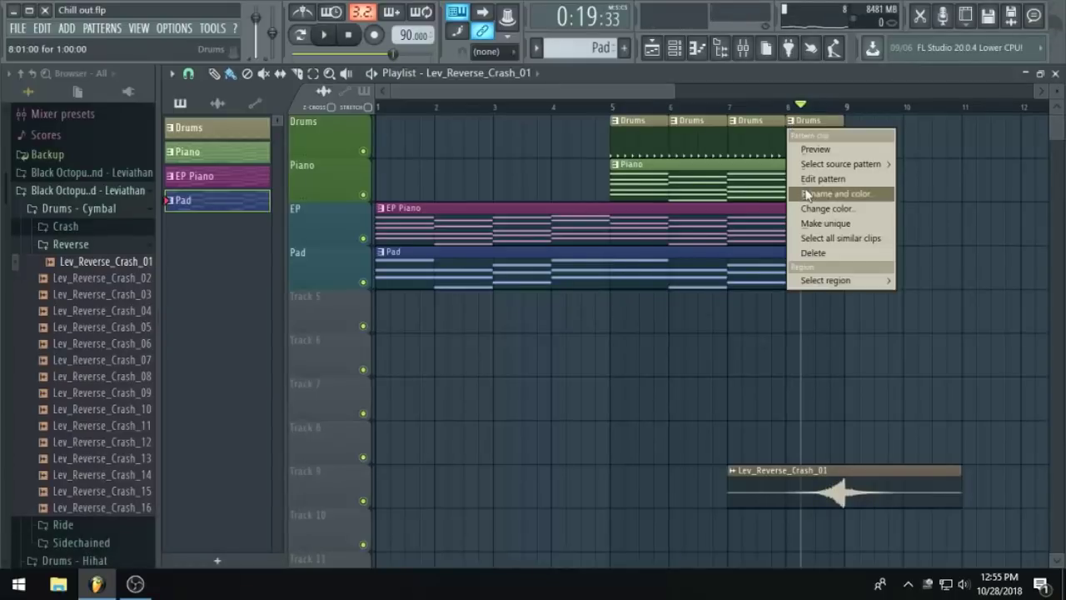
pyautogui.click(826, 223)
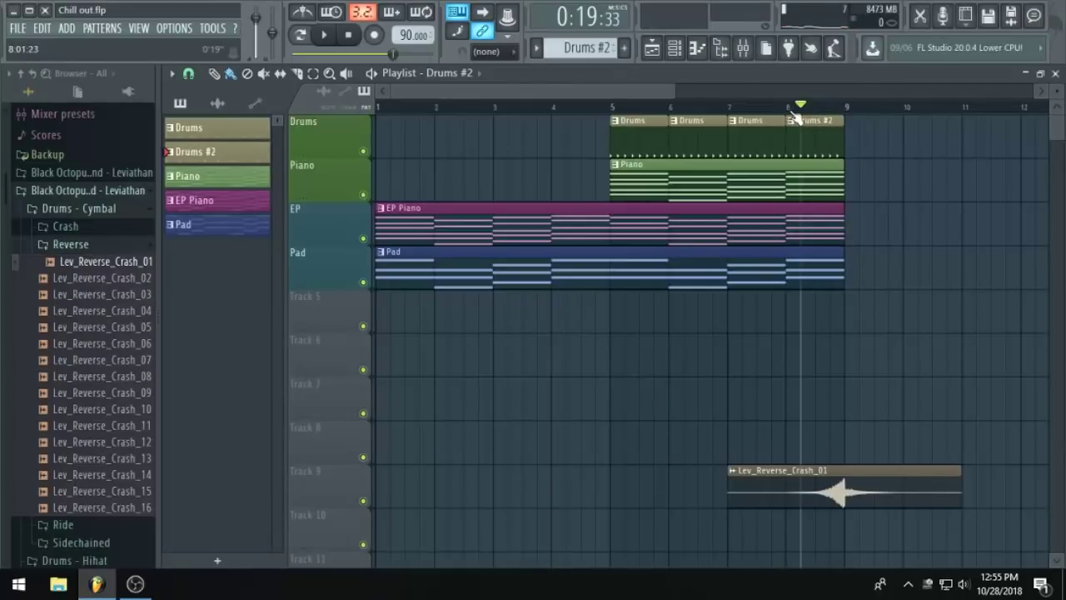
pyautogui.moveTo(795, 109); pyautogui.dragTo(787, 109)
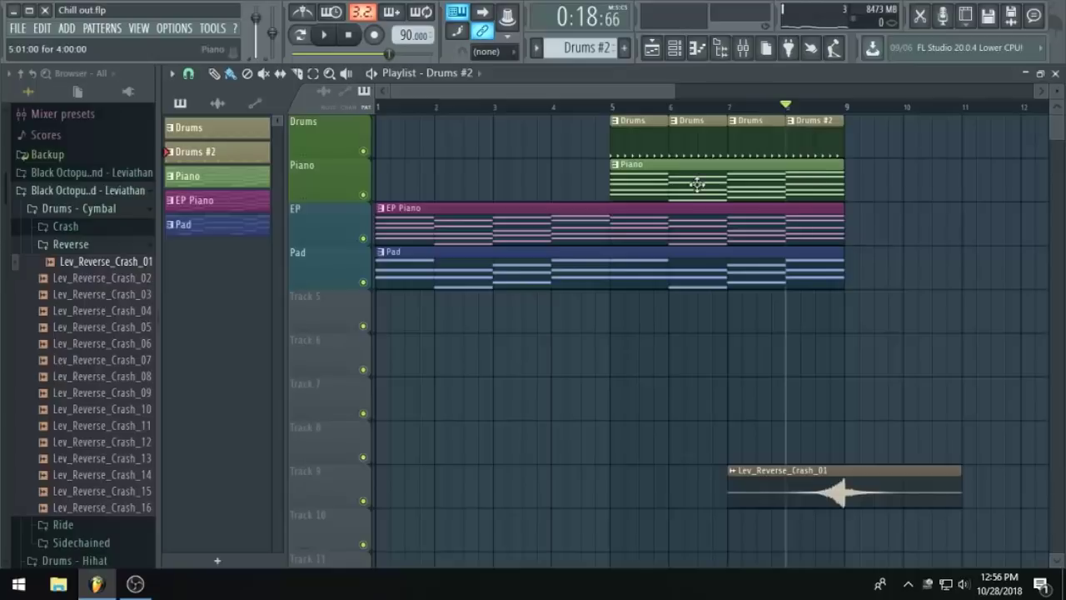
# Add Piano and EP Piano clips at bar 9 and extend the new Piano clip to end at bar 17.
pyautogui.click(858, 169)
pyautogui.keyDown('ctrl'); pyautogui.scroll(-1, 822, 182); pyautogui.keyUp('ctrl')
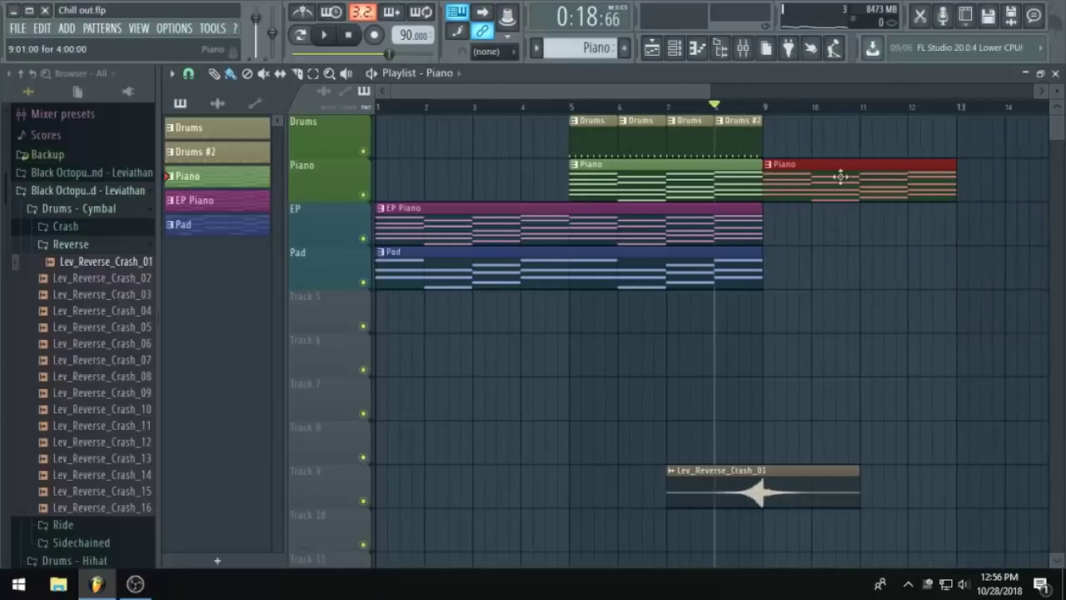
pyautogui.click(731, 221)
pyautogui.click(783, 221)
pyautogui.keyDown('ctrl'); pyautogui.scroll(-1, 936, 176); pyautogui.keyUp('ctrl')
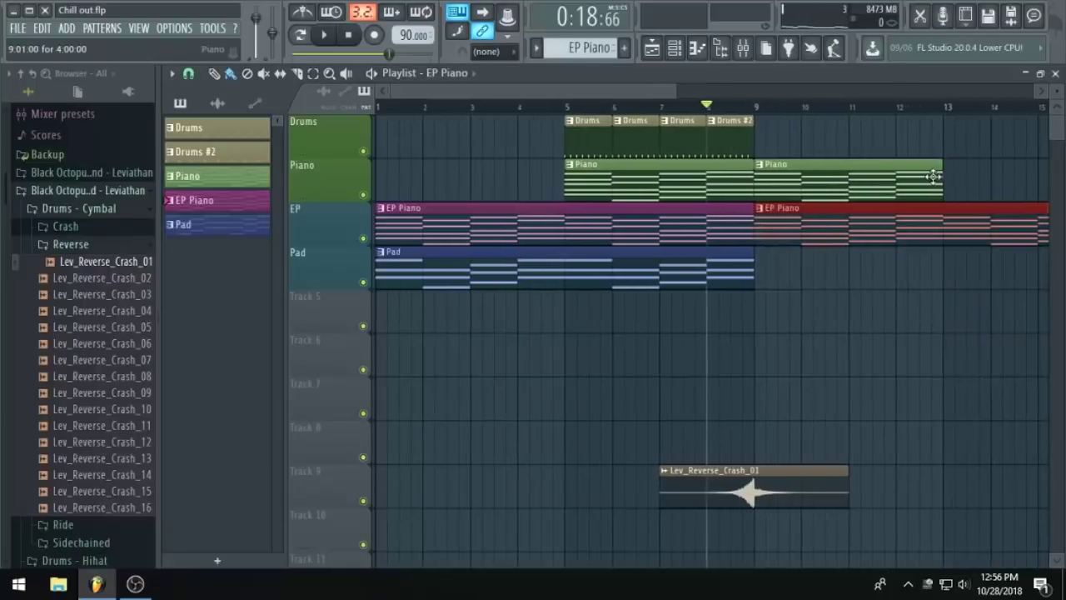
pyautogui.moveTo(938, 177); pyautogui.dragTo(974, 177)
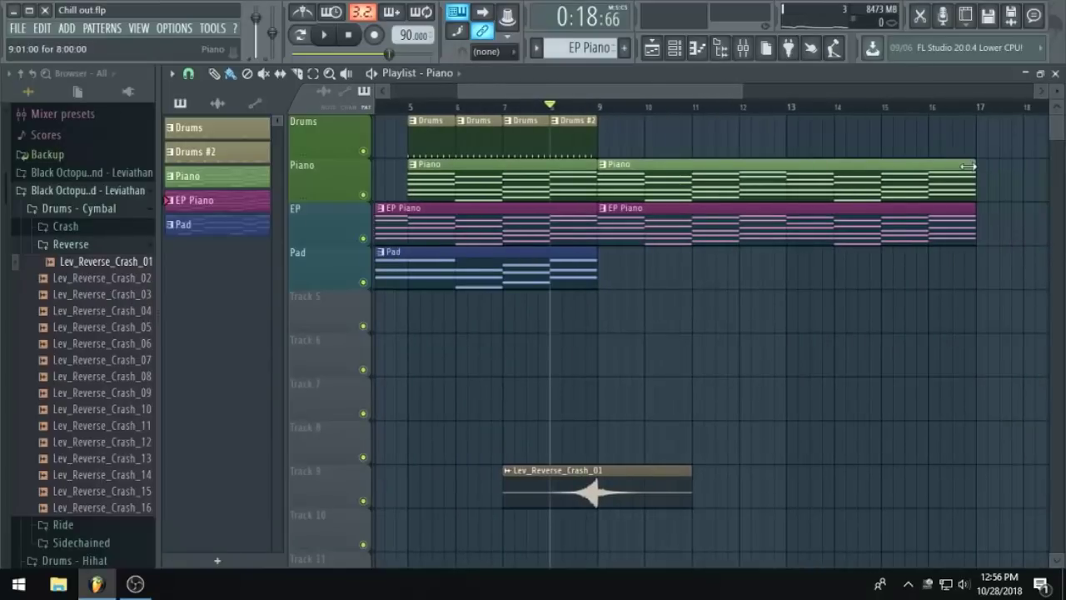
# Add a second eight-bar Pad clip at bar 9 on the Pad track and save the project.
pyautogui.scroll(-1, 512, 233)
pyautogui.click(587, 270)
pyautogui.click(636, 283)
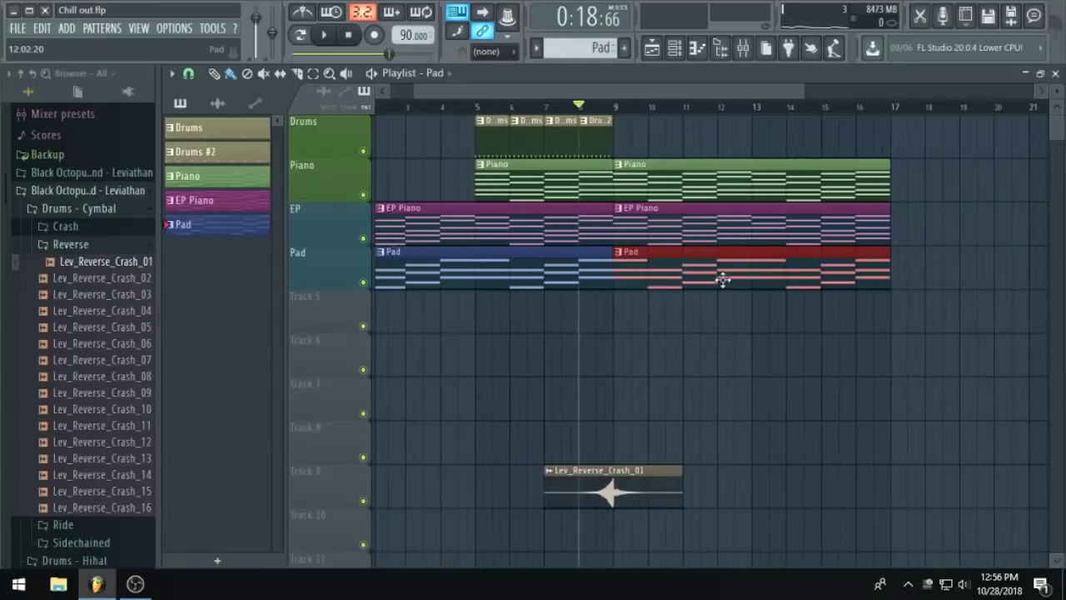
pyautogui.scroll(1, 409, 256)
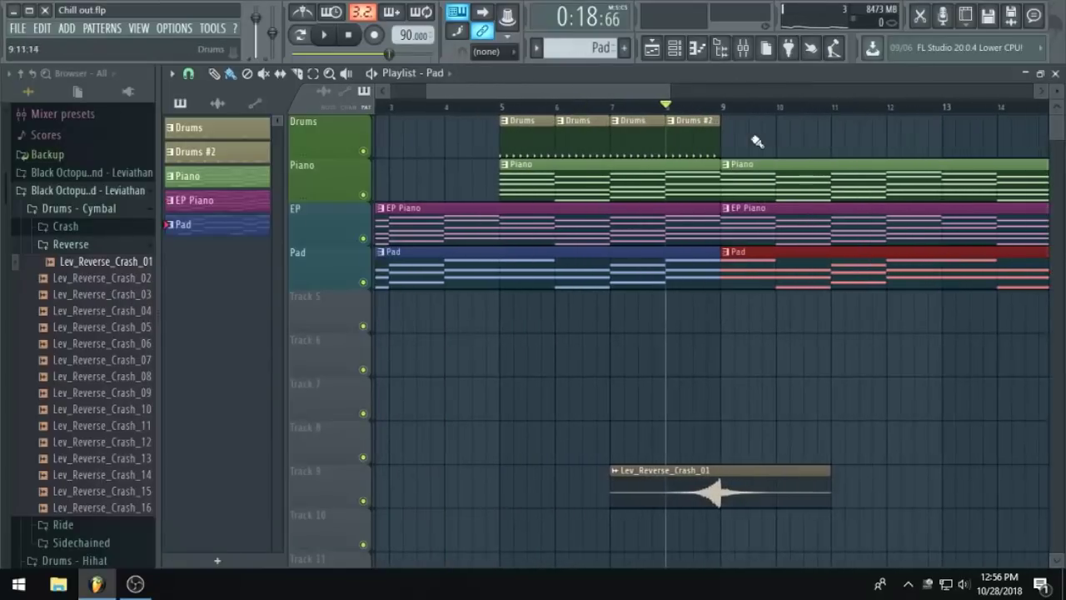
pyautogui.scroll(-1, 754, 166)
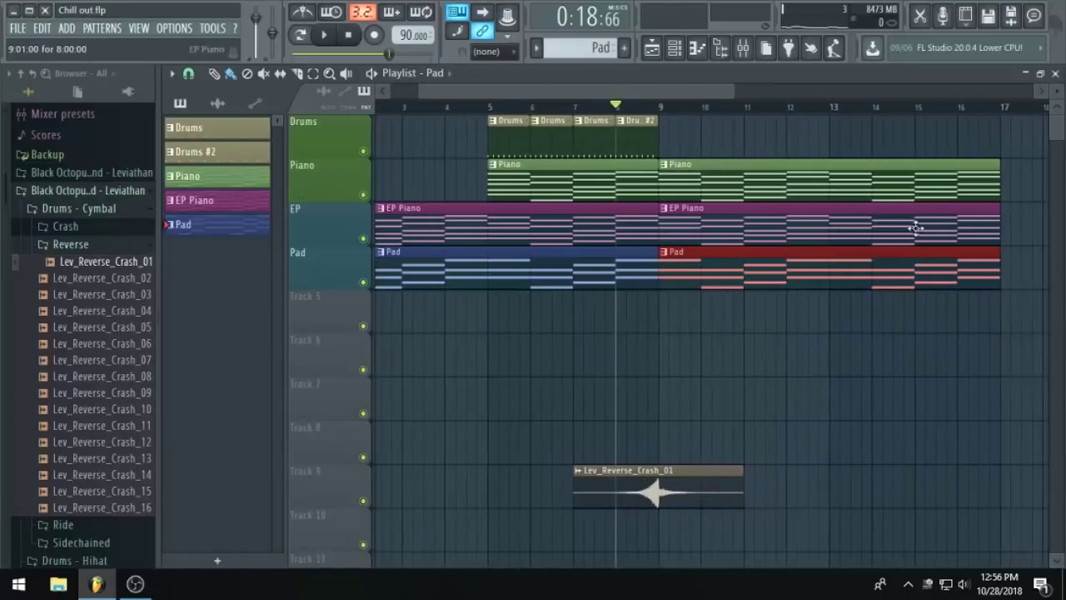
pyautogui.scroll(1, 642, 191)
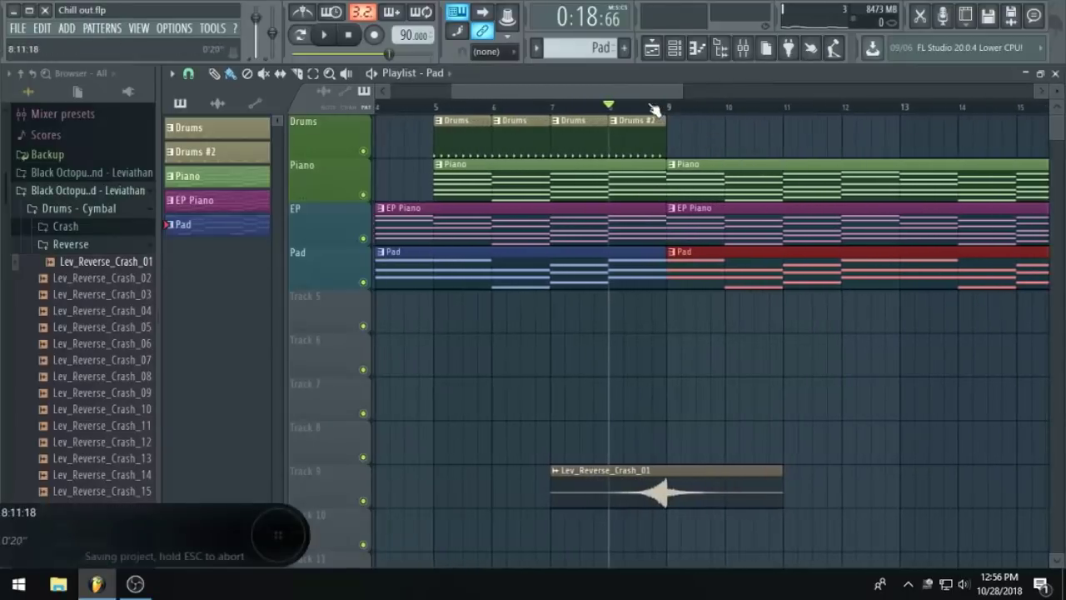
# Play the song from bar 5, add a Hip-Hop Kick hit on step 11 of the Drums #2 pattern, and return to the playlist.
pyautogui.click(436, 108)
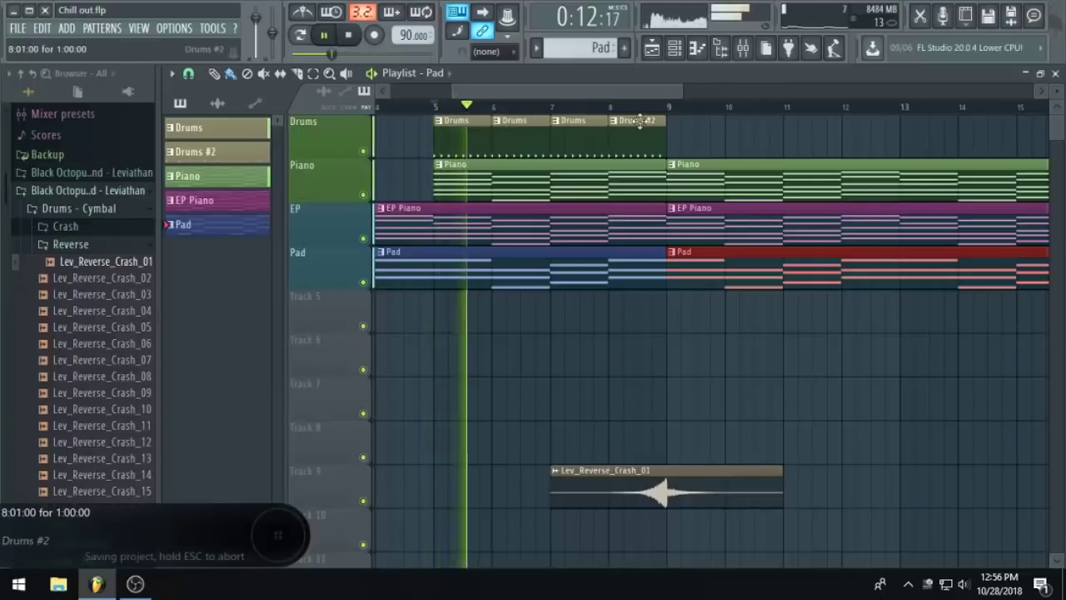
pyautogui.doubleClick(639, 122)
pyautogui.click(673, 57)
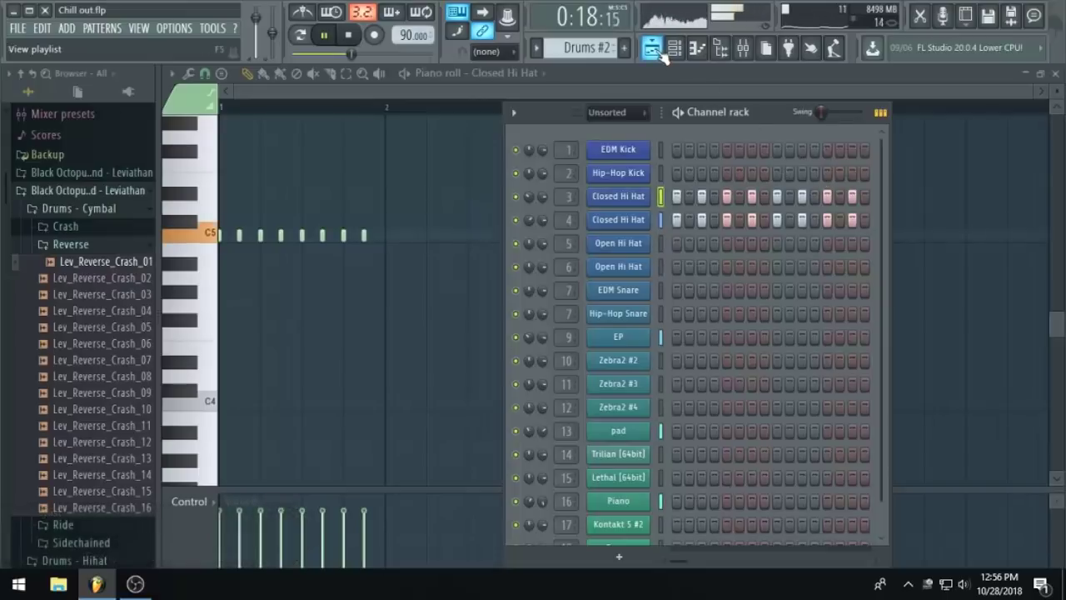
pyautogui.click(802, 173)
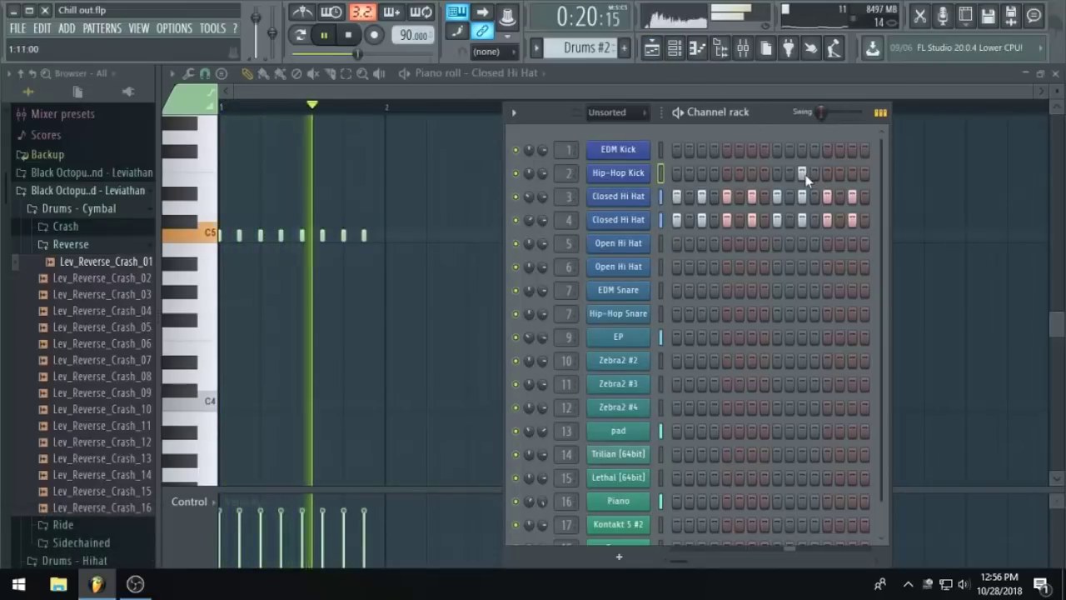
pyautogui.press('space')
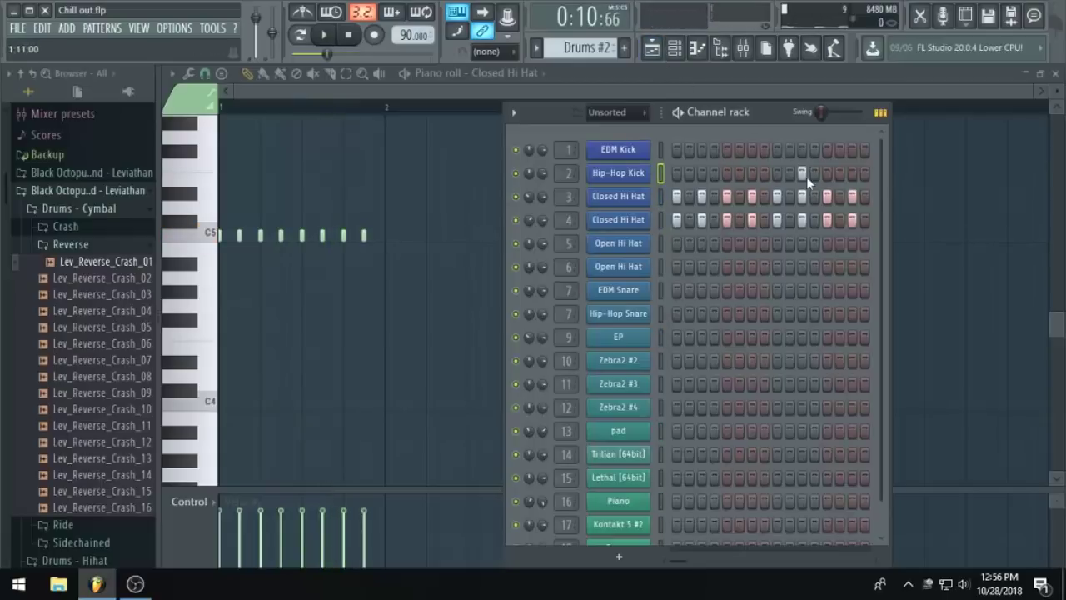
pyautogui.click(652, 47)
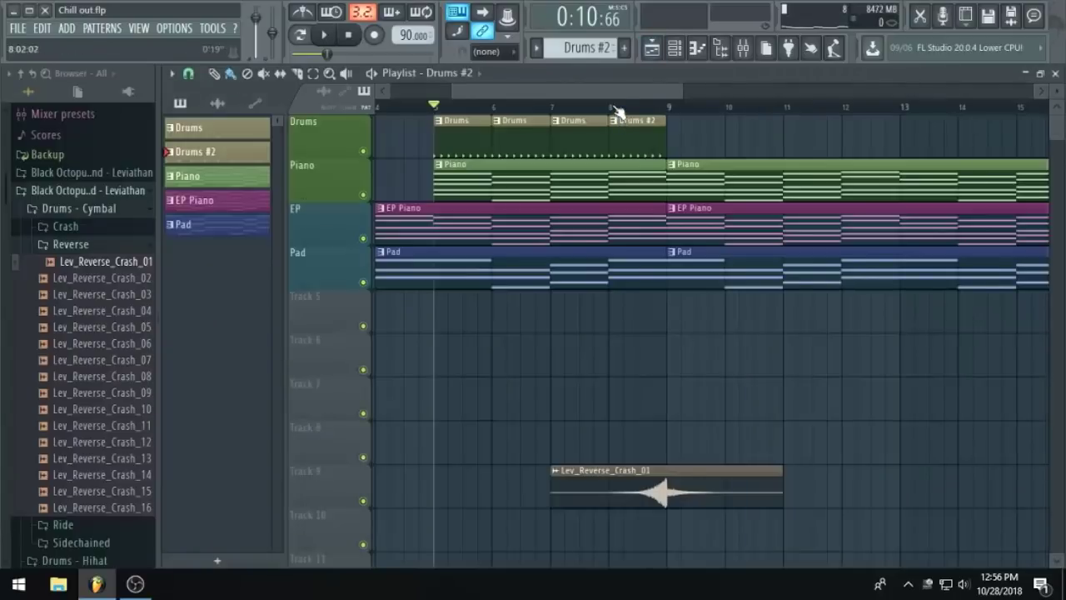
# Set the playlist's playback position to the start of bar 8.
pyautogui.click(616, 108)
pyautogui.hotkey('alt', 'Tab')
pyautogui.click(871, 37)
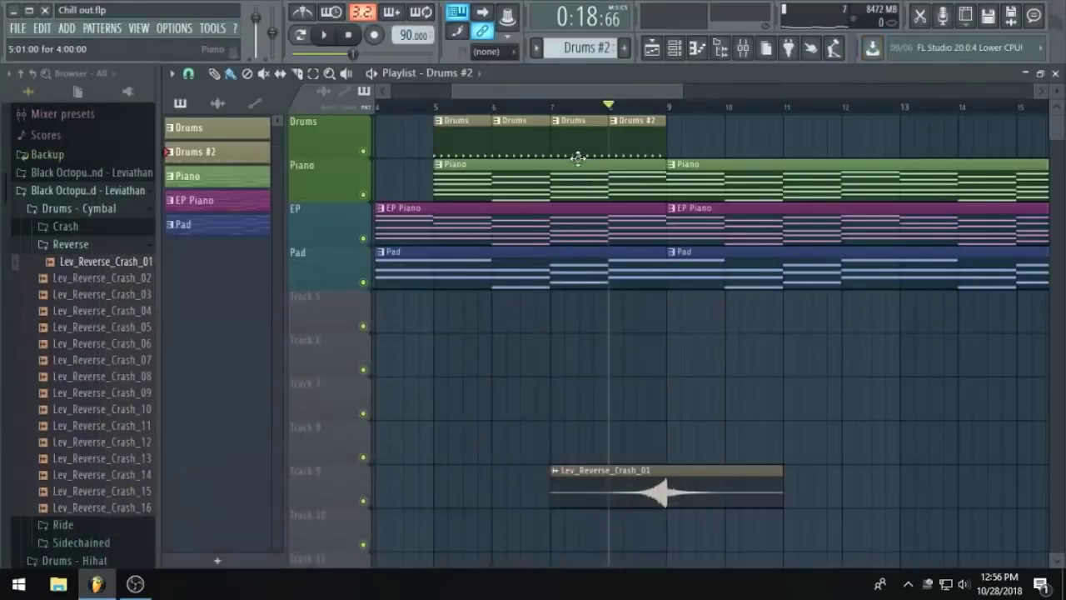
# Try a Drums #2 fill with Hip-Hop Snare hits on steps 11 and 13 and a kick on step 12, playing from bar 8.
pyautogui.scroll(5, 578, 159)
pyautogui.moveTo(575, 91); pyautogui.dragTo(589, 92)
pyautogui.click(465, 107)
pyautogui.click(486, 109)
pyautogui.click(675, 48)
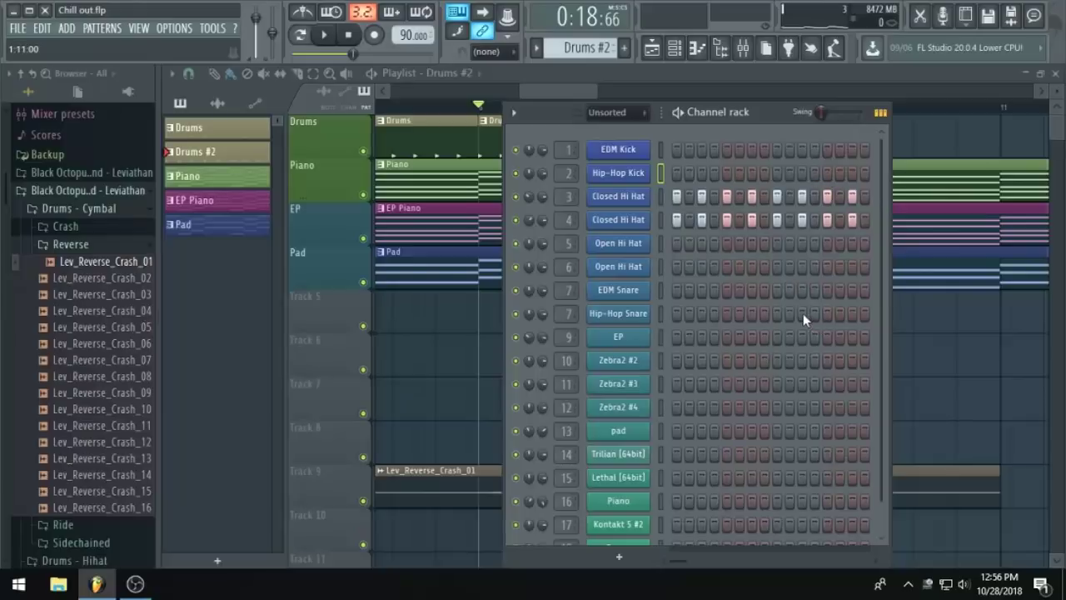
pyautogui.press('space')
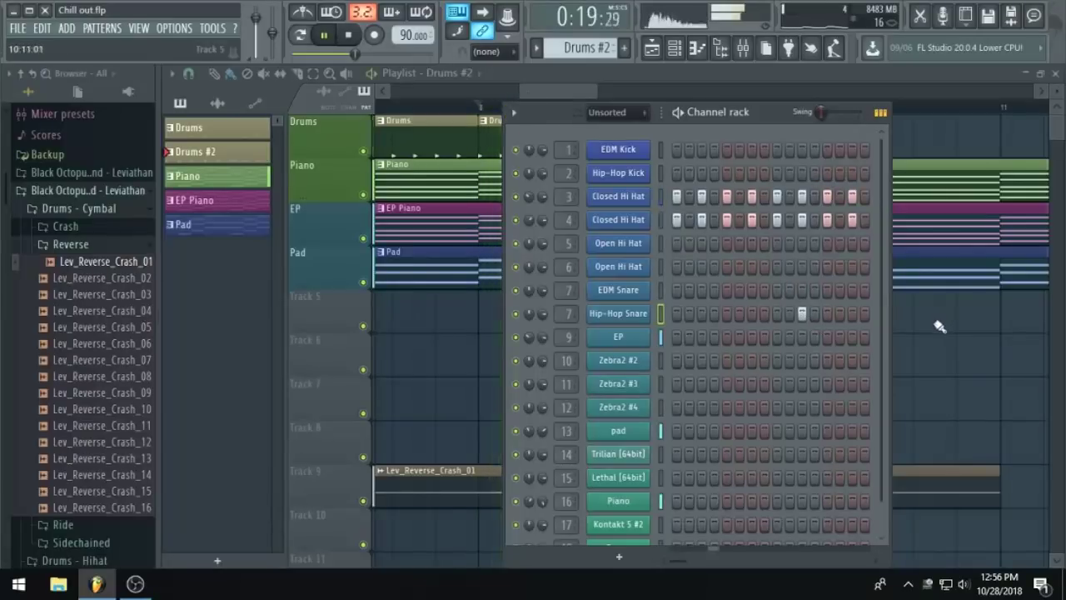
pyautogui.press('space')
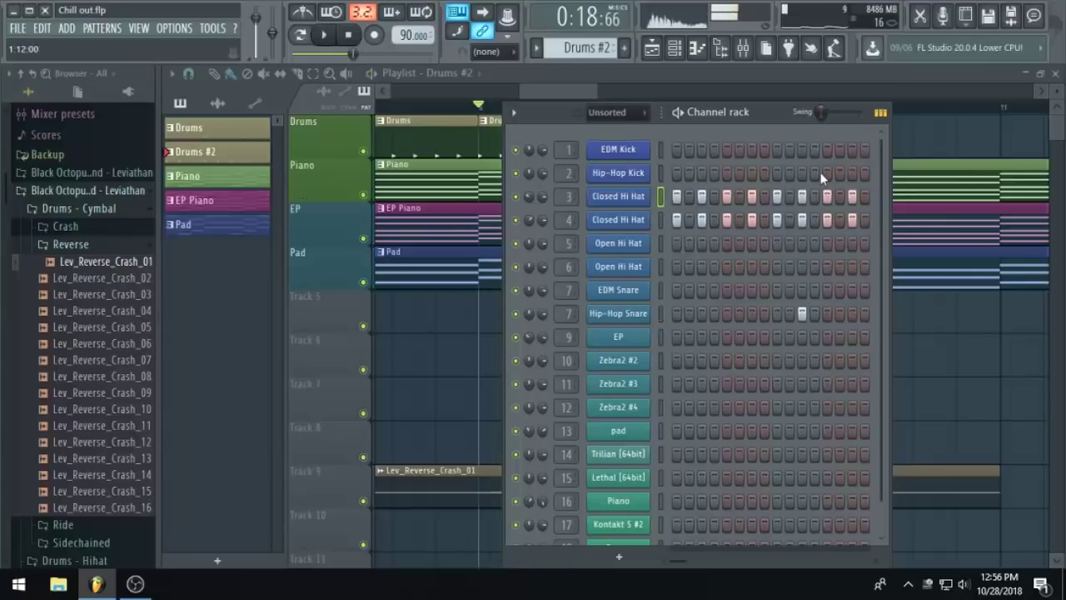
pyautogui.press('space')
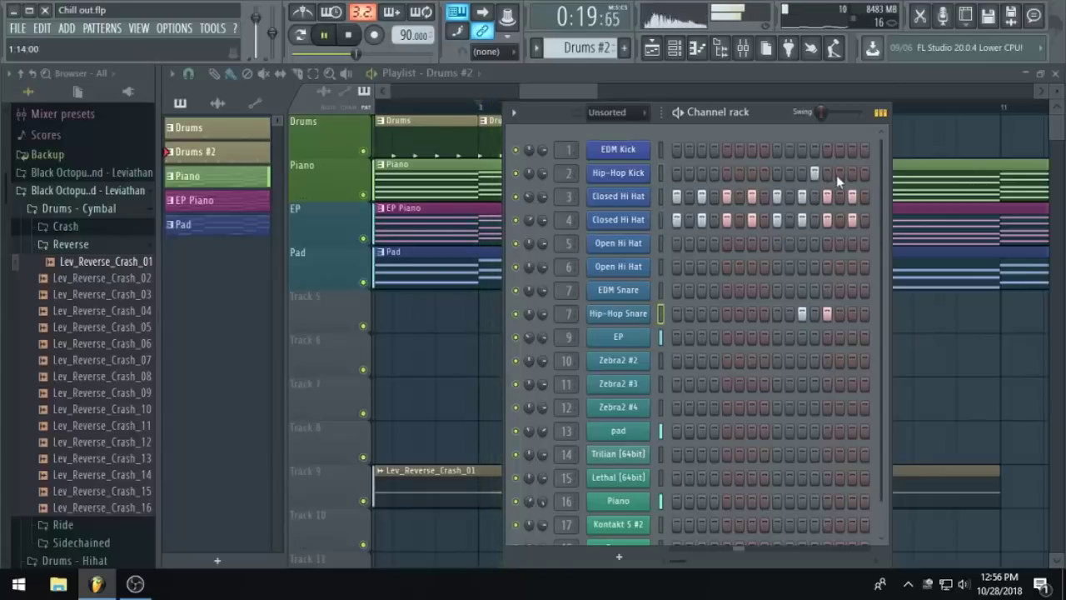
pyautogui.press('space')
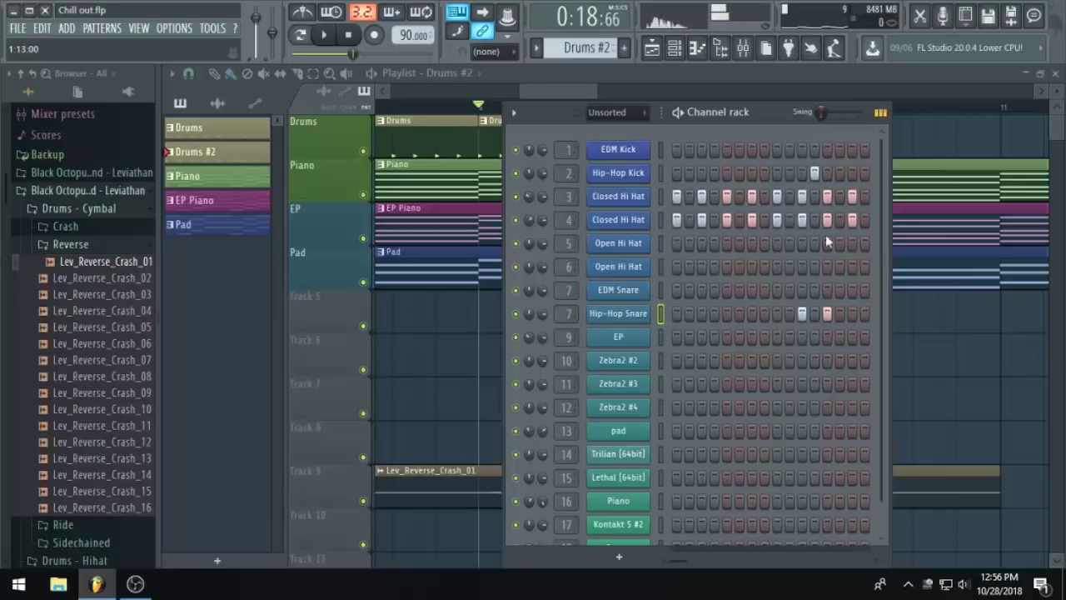
# Try Hip-Hop Kick hits on steps 14 and 15, clear the Hip-Hop fill, and audition a single kick on step 11.
pyautogui.click(844, 173)
pyautogui.press('space')
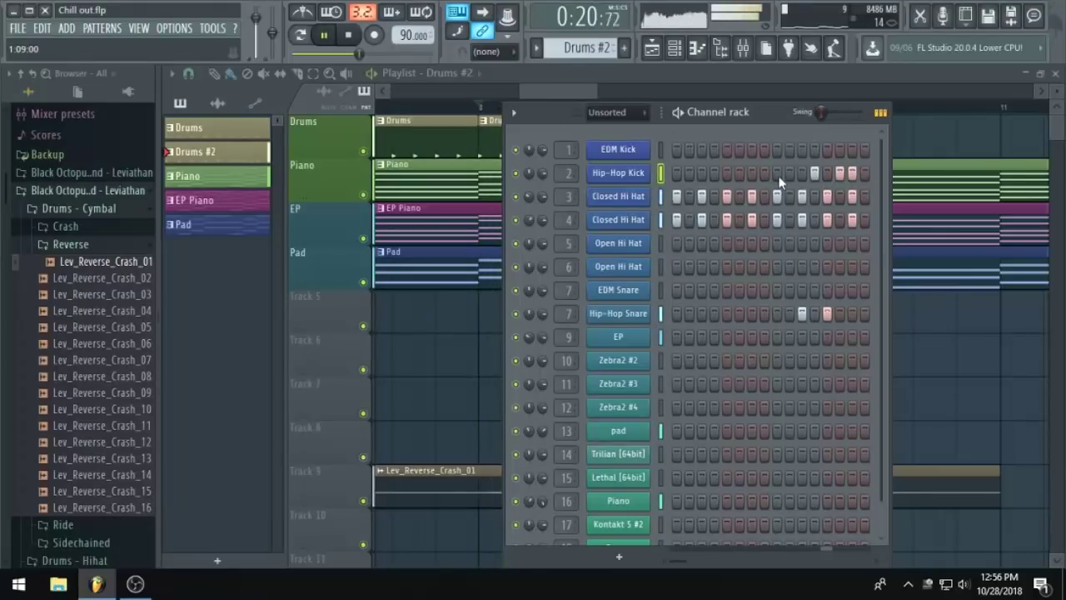
pyautogui.press('space')
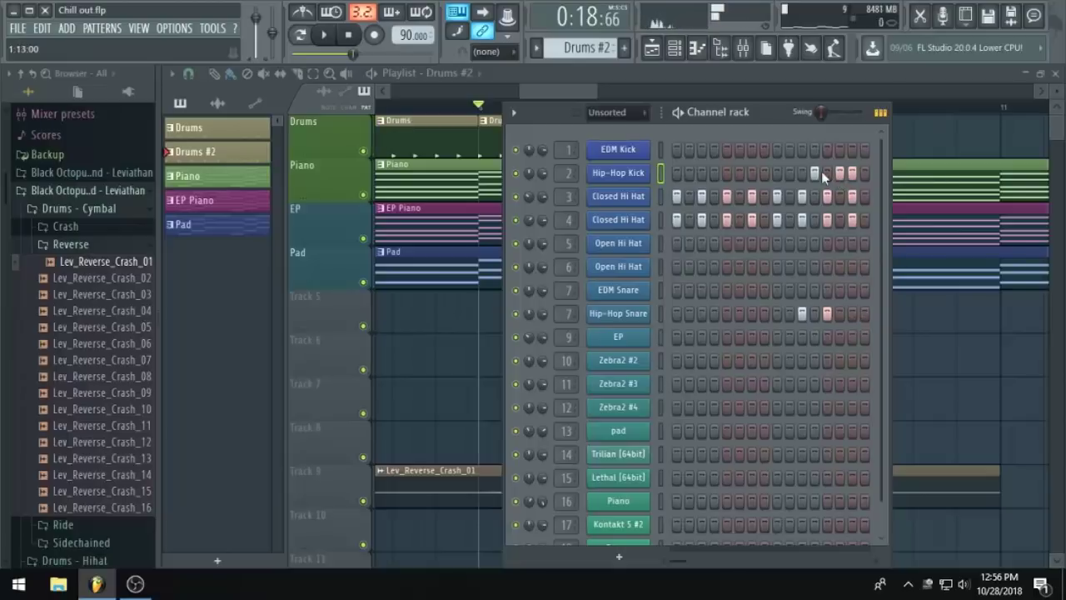
pyautogui.click(827, 314)
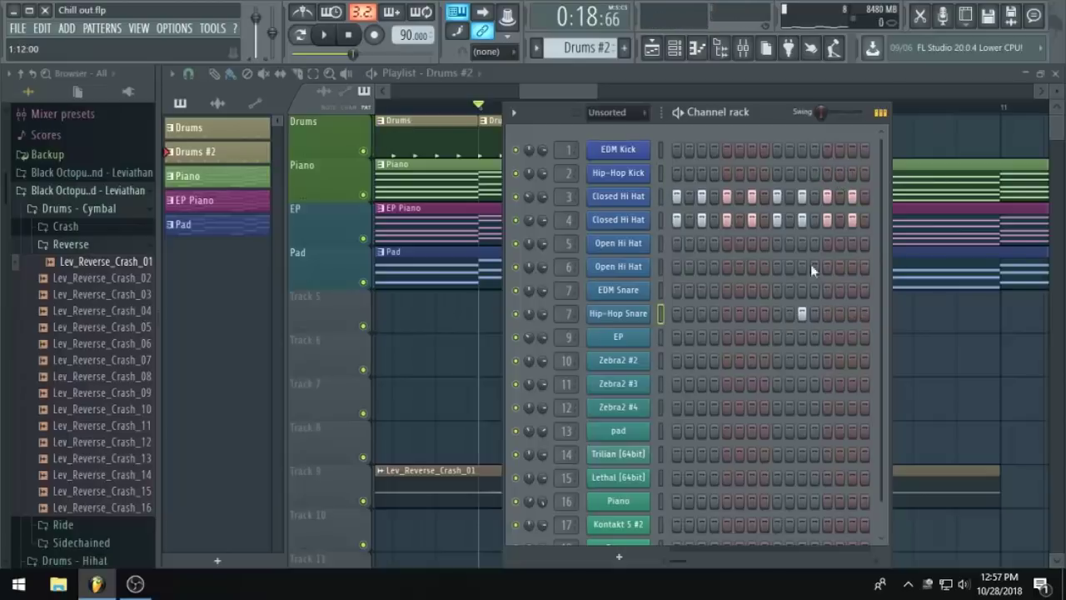
pyautogui.click(802, 172)
pyautogui.press('space')
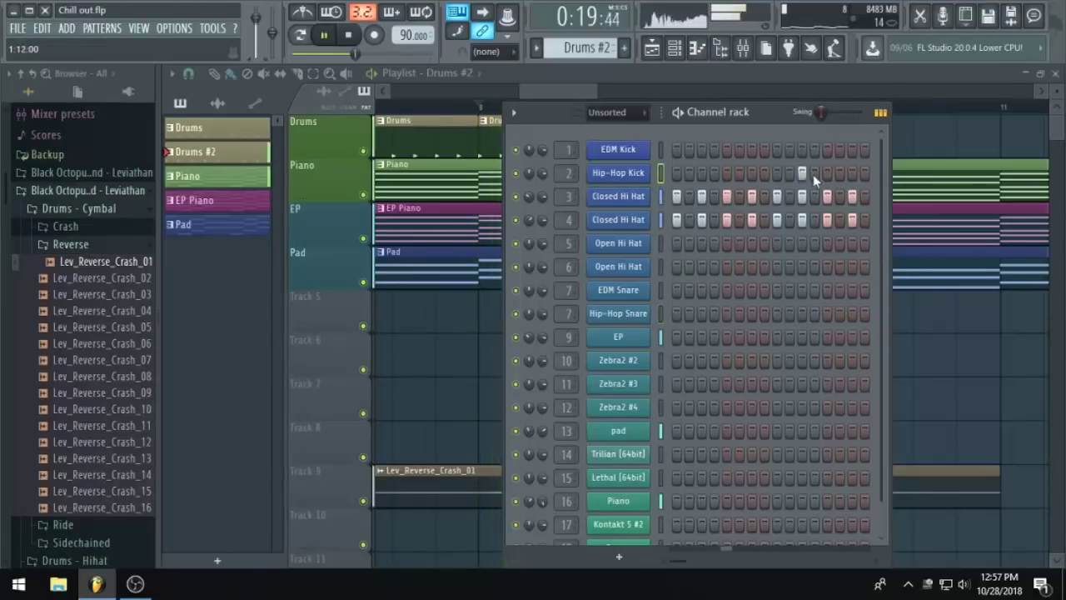
pyautogui.press('space')
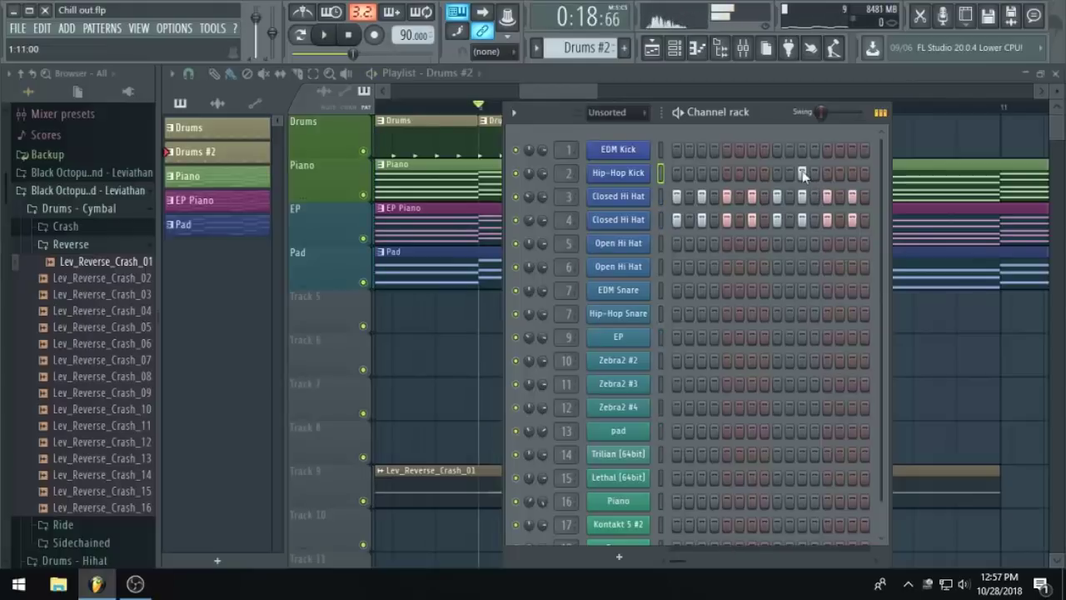
# Build the Drums #2 fill with EDM Snare hits on steps 13 and 15 and a lone Hip-Hop Kick on step 14.
pyautogui.press('space')
pyautogui.click(827, 290)
pyautogui.press('space')
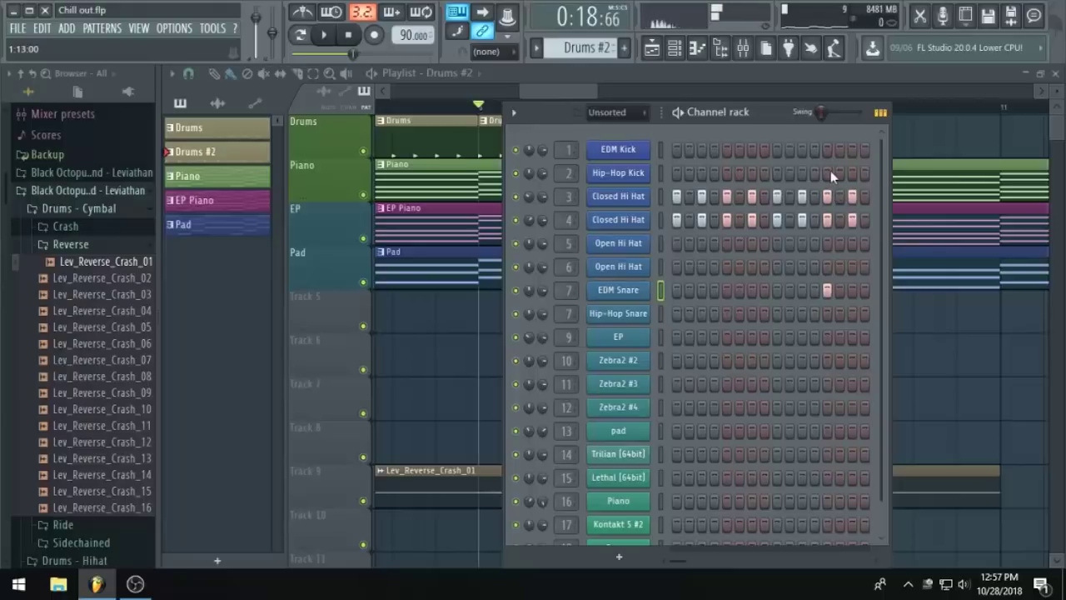
pyautogui.click(838, 173)
pyautogui.press('space')
pyautogui.click(852, 290)
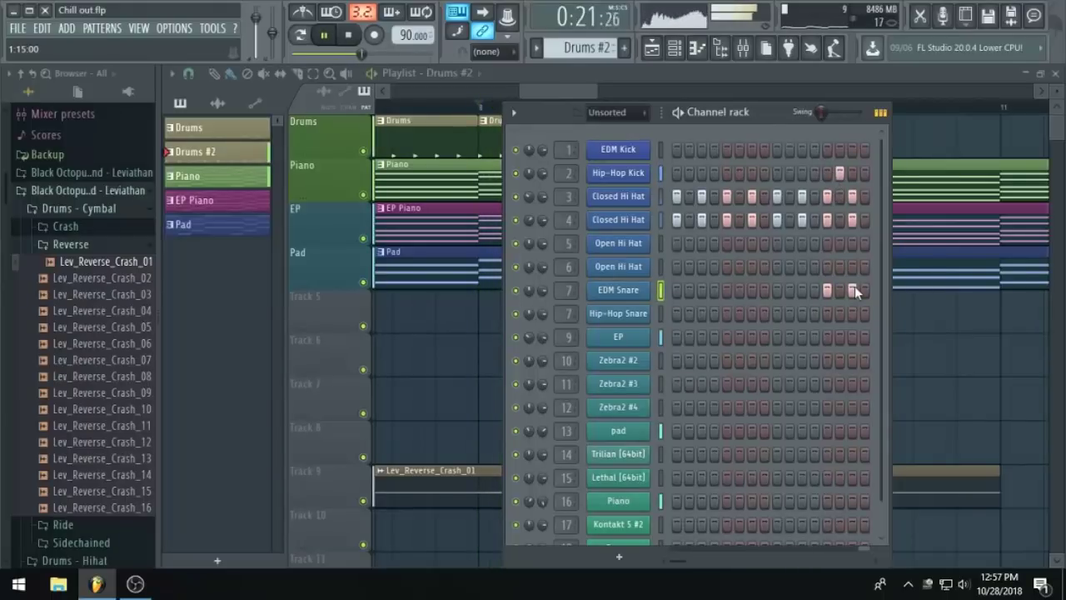
pyautogui.press('space')
pyautogui.press('F6')
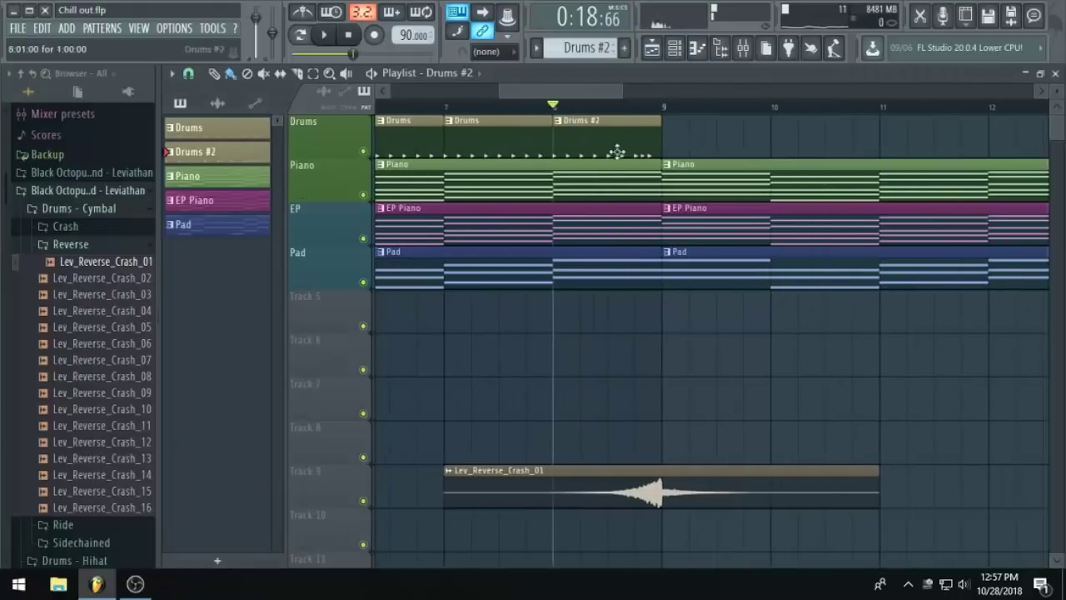
# Add a one-bar Drums #2 clip at bar 9 on the Drums track and make it a unique pattern.
pyautogui.scroll(-3, 651, 234)
pyautogui.click(688, 137)
pyautogui.moveTo(715, 140); pyautogui.dragTo(687, 141)
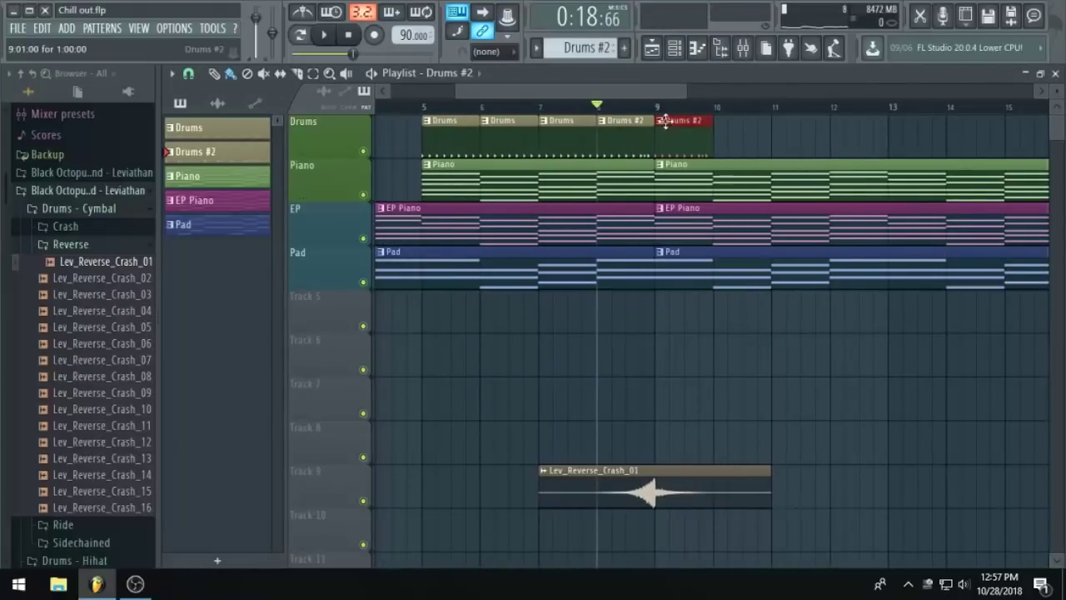
pyautogui.rightClick(666, 129)
pyautogui.click(707, 226)
pyautogui.scroll(2, 707, 142)
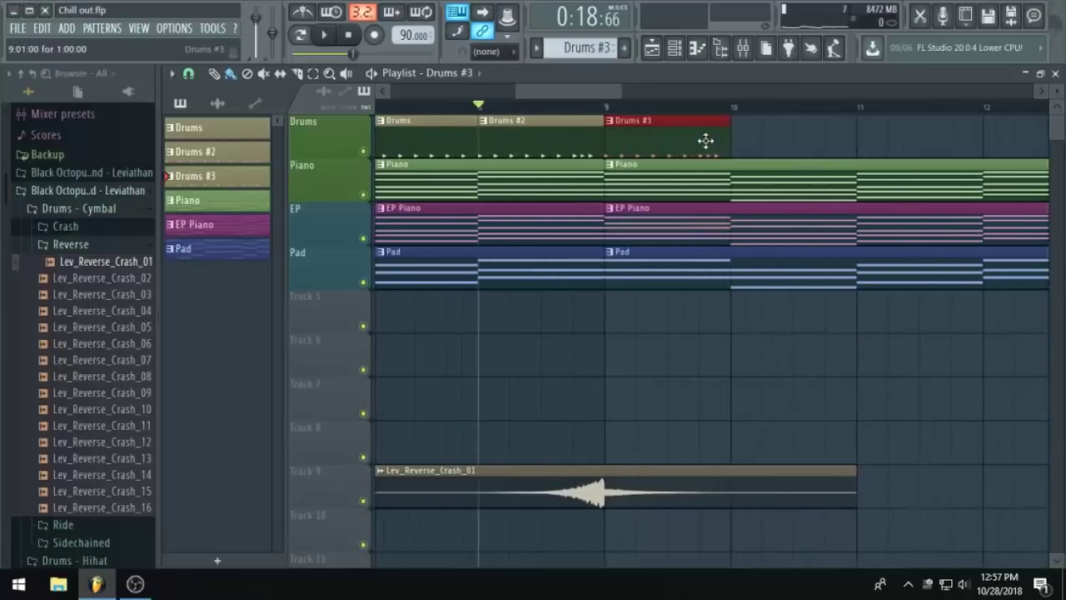
# Set the playlist's playback position to the start of bar 9 and save the project.
pyautogui.click(630, 106)
pyautogui.scroll(-1, 664, 136)
pyautogui.scroll(2, 696, 135)
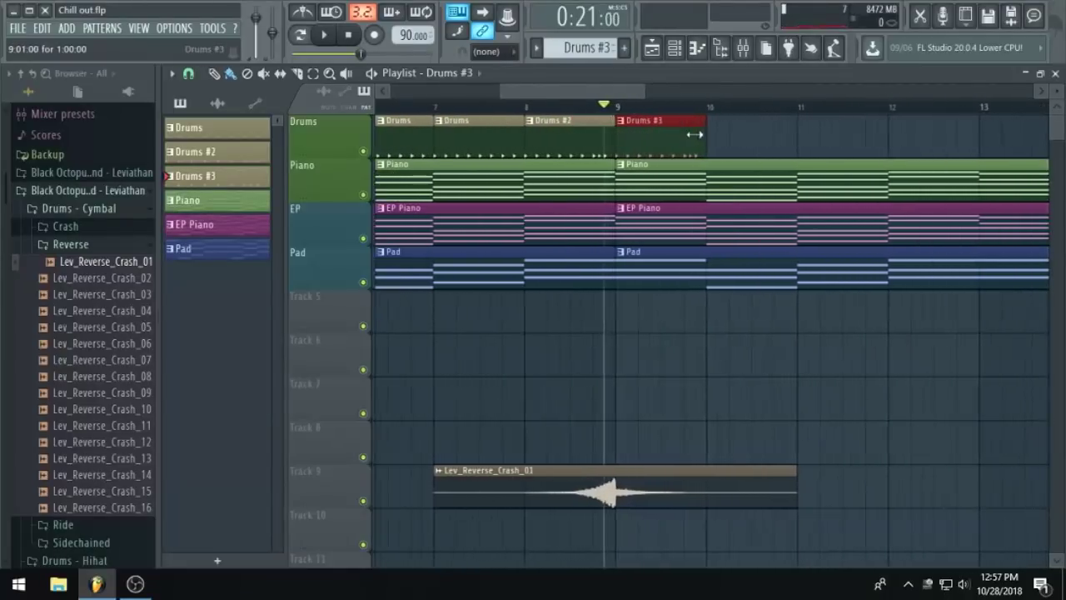
pyautogui.moveTo(600, 87); pyautogui.dragTo(636, 98)
pyautogui.scroll(-4, 585, 173)
pyautogui.hotkey('ctrl', 's')
pyautogui.scroll(1, 539, 164)
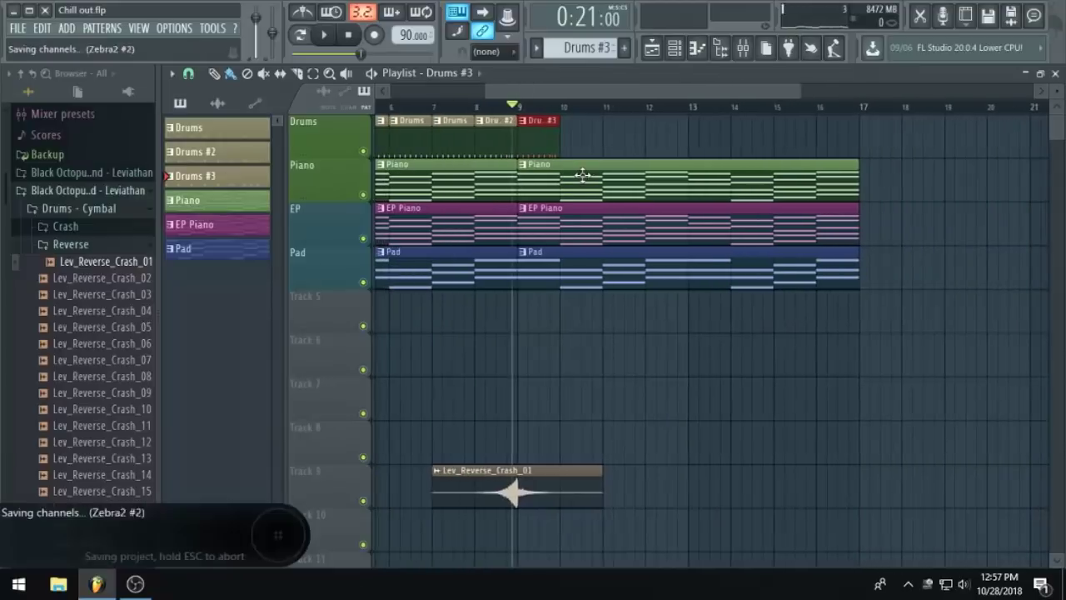
pyautogui.scroll(2, 540, 164)
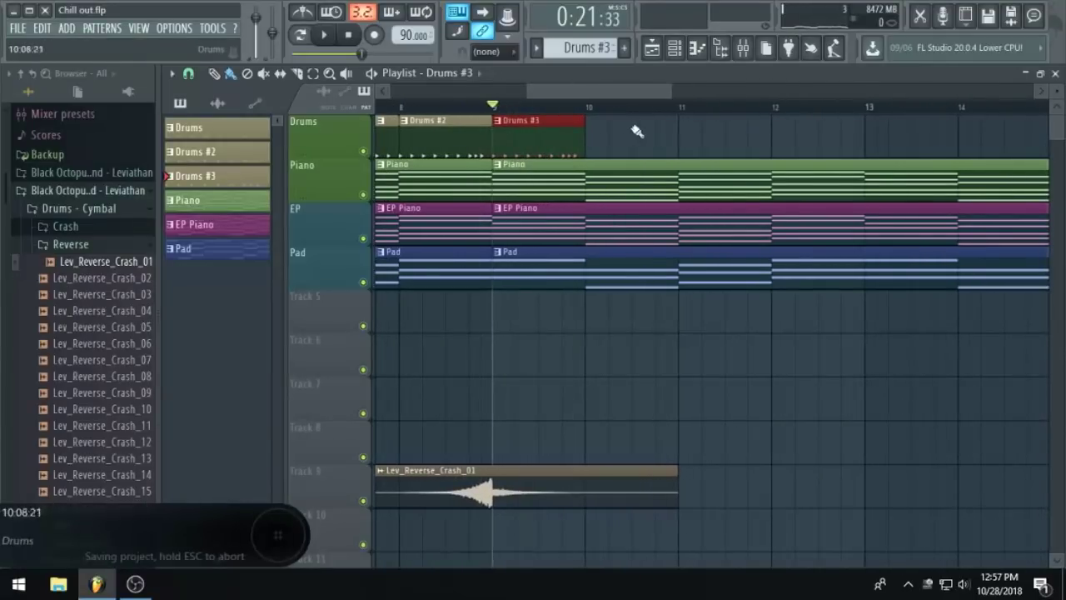
# In the Drums #3 pattern, clear the EDM Snare hits and the kick on step 14, and add a Hip-Hop Kick on step 1.
pyautogui.click(675, 48)
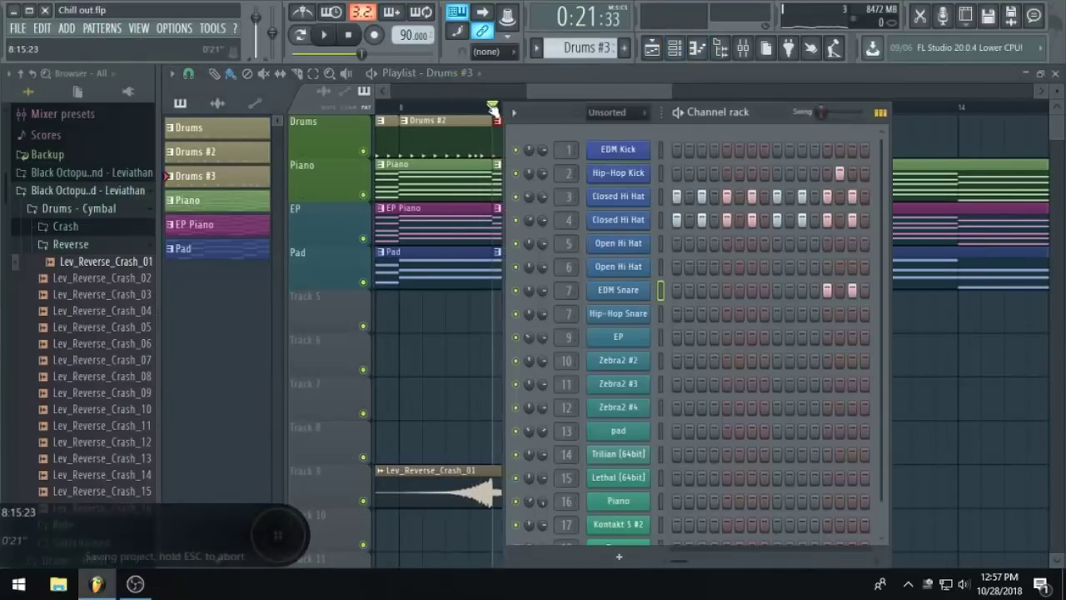
pyautogui.click(487, 106)
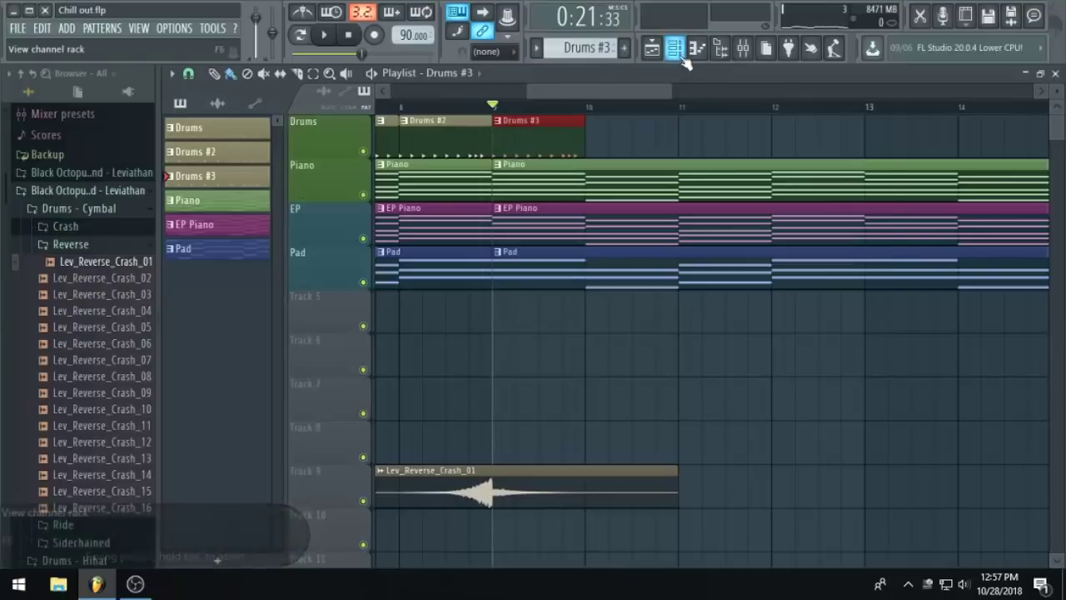
pyautogui.click(675, 47)
pyautogui.rightClick(852, 291)
pyautogui.rightClick(827, 291)
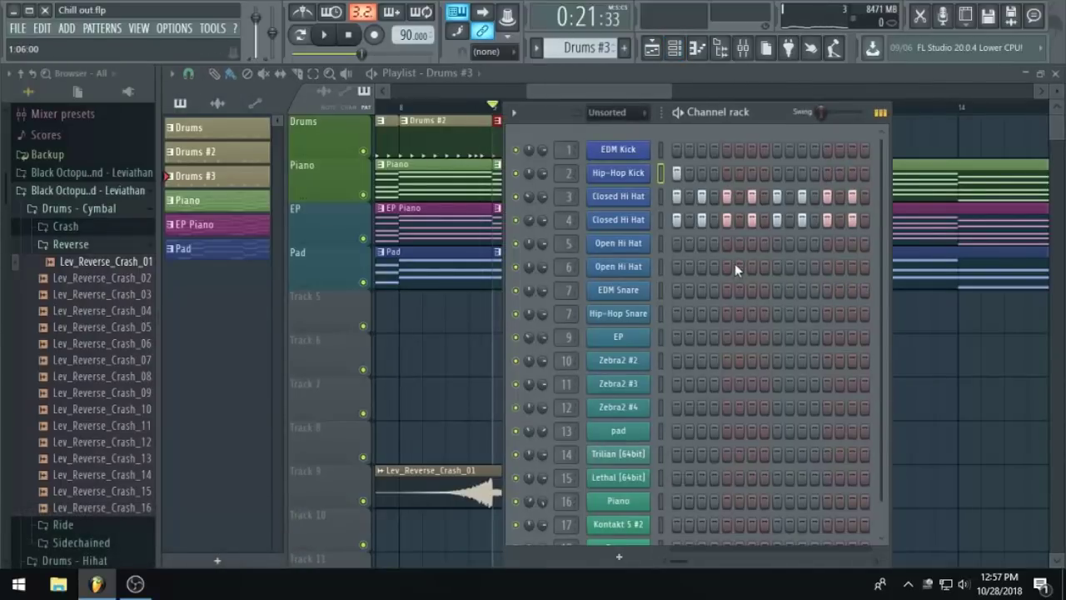
# Add Hip-Hop Kick hits on steps 4, 7 and 14 and Hip-Hop Snare hits on steps 5 and 11 of Drums #3 during playback.
pyautogui.click(715, 173)
pyautogui.press('space')
pyautogui.click(727, 313)
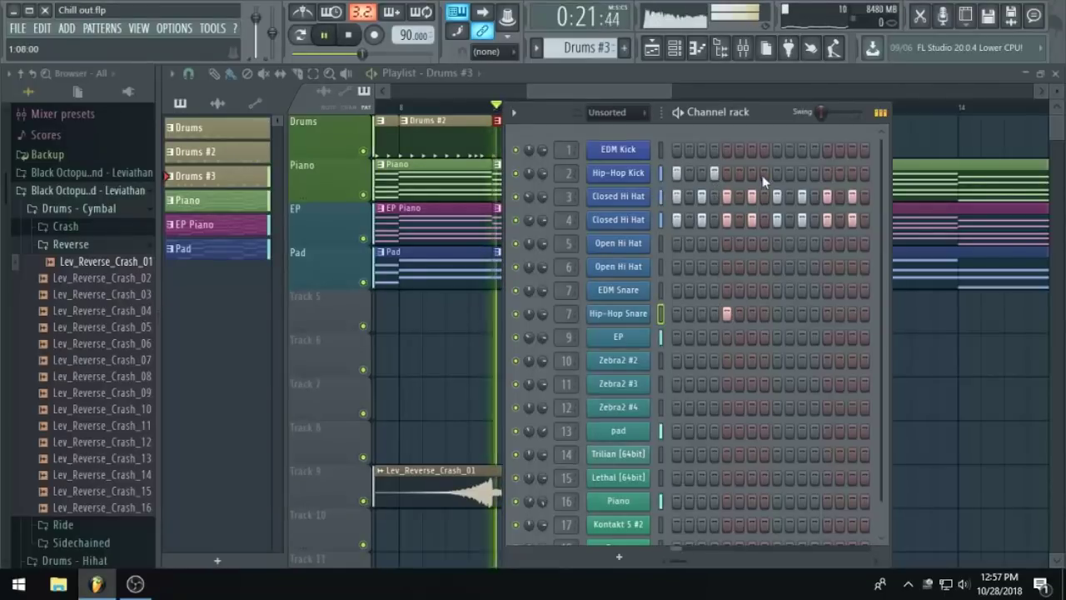
pyautogui.click(802, 313)
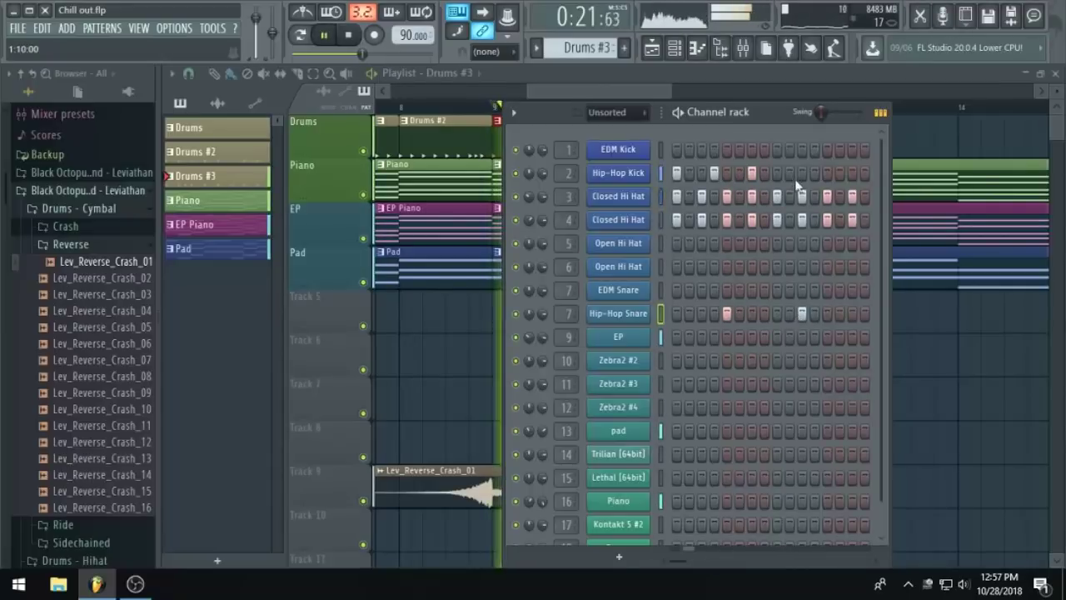
pyautogui.click(828, 172)
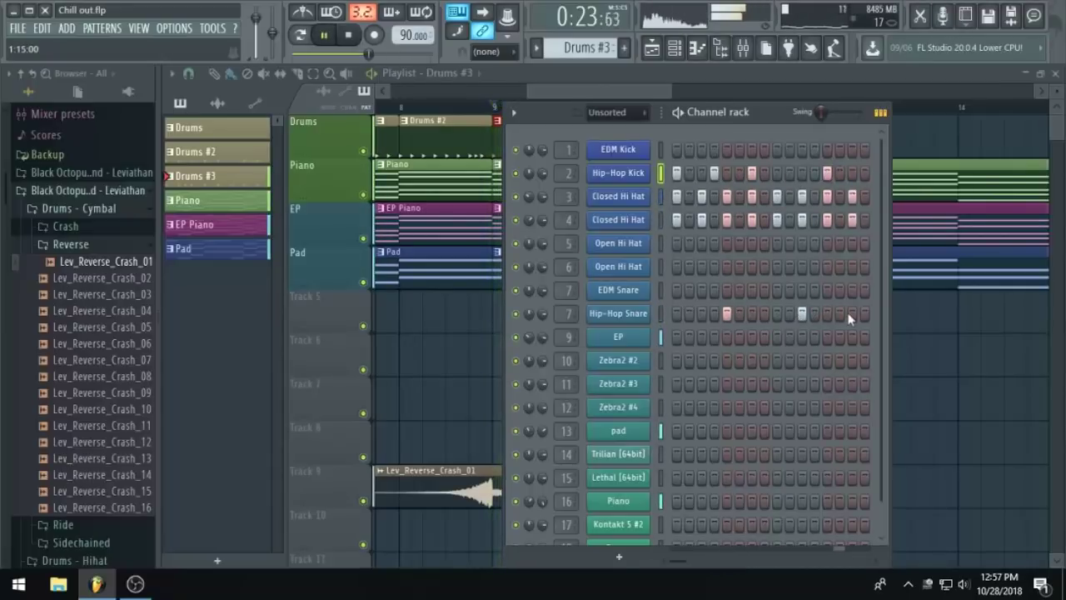
pyautogui.rightClick(830, 177)
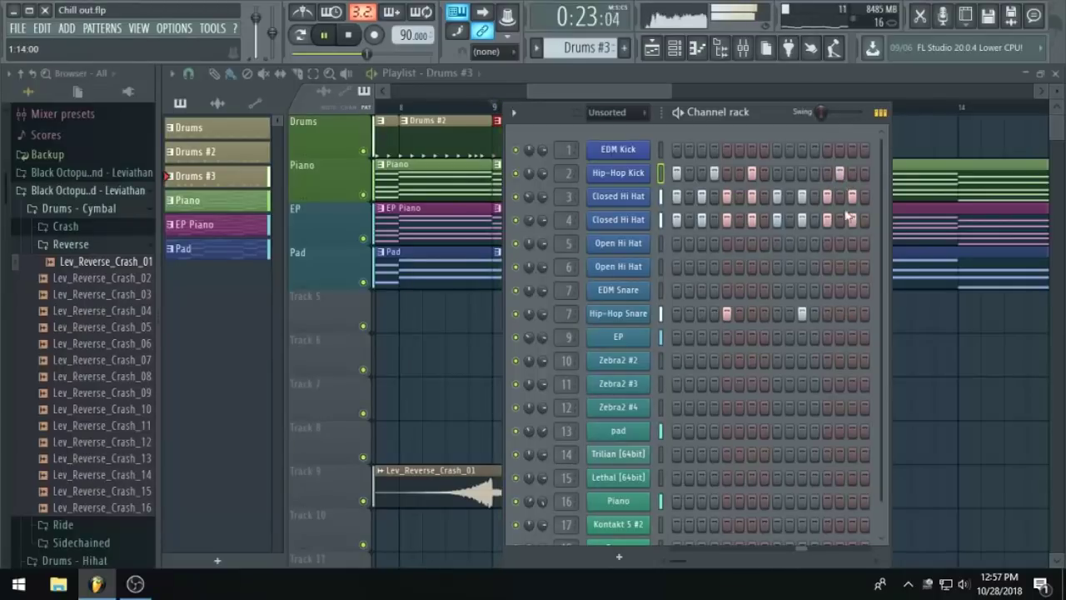
# Place Drums #3 clips at bars 10, 11 and 12 on the Drums track and restart playback.
pyautogui.press('F6')
pyautogui.moveTo(543, 132); pyautogui.dragTo(631, 139)
pyautogui.click(688, 137)
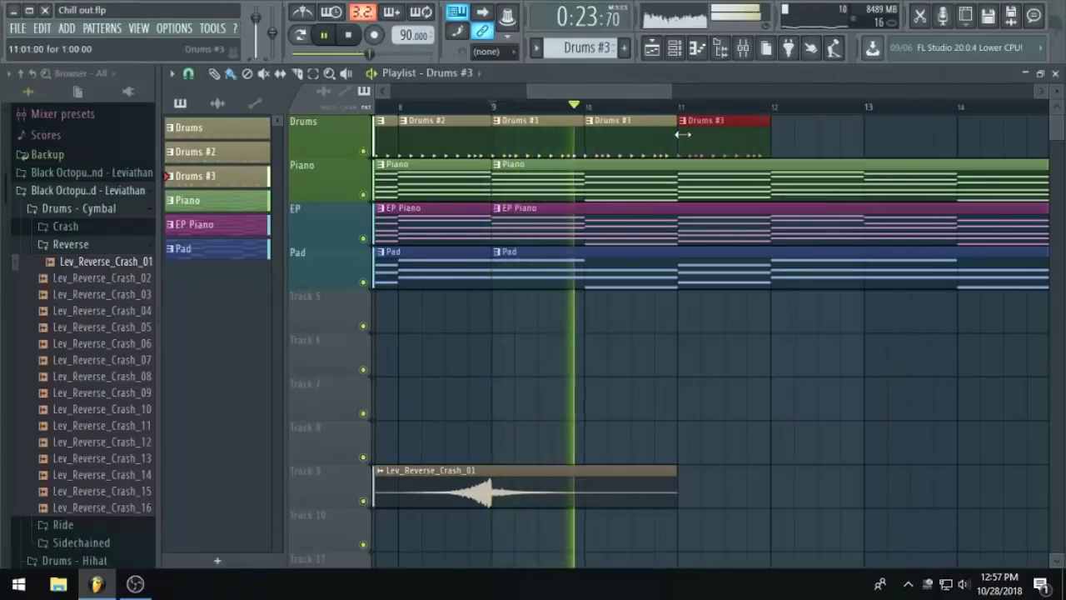
pyautogui.click(781, 143)
pyautogui.press('space')
pyautogui.press('space')
# Make the Drums #3 clip at bar 10 a unique pattern and replace the bar 12 clip with that new pattern.
pyautogui.click(589, 121)
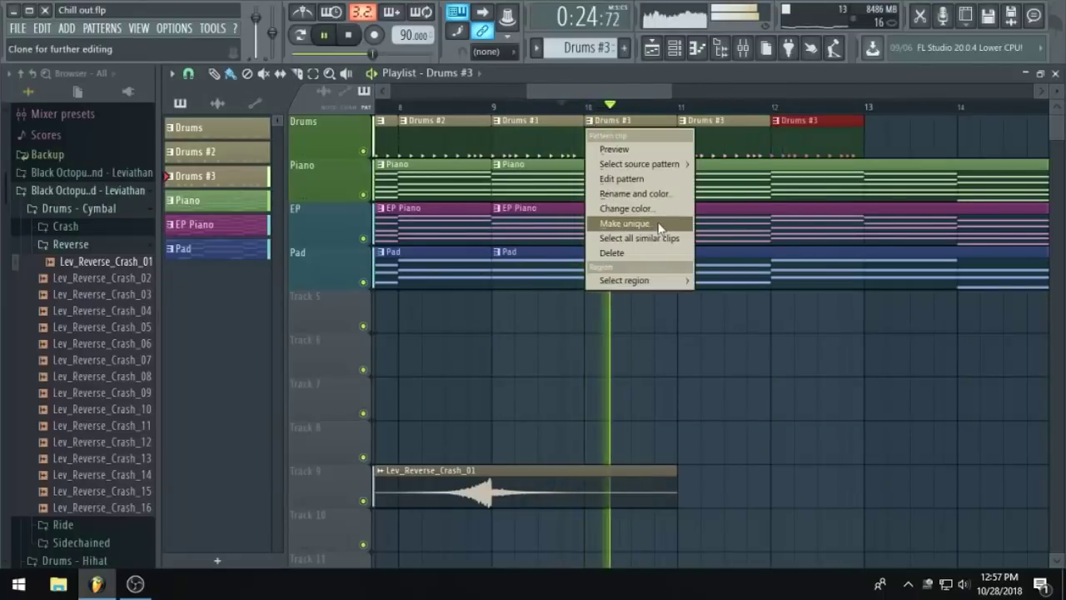
pyautogui.click(652, 221)
pyautogui.click(676, 48)
pyautogui.press('space')
pyautogui.press('space')
pyautogui.click(675, 48)
pyautogui.rightClick(782, 144)
pyautogui.click(783, 146)
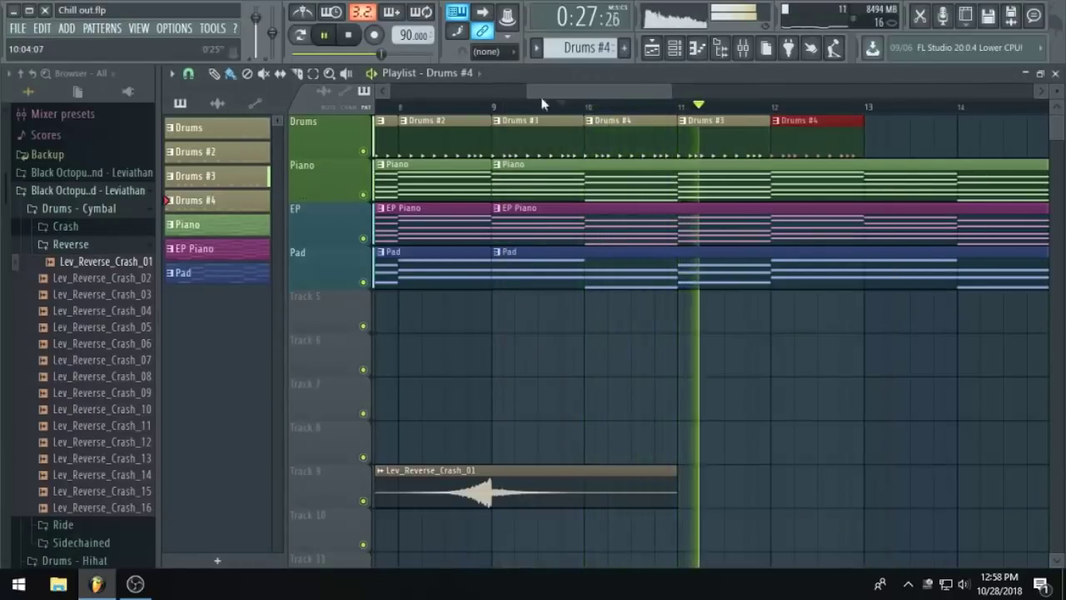
# Add a Hip-Hop Kick on step 13 and a Hip-Hop Snare on step 15 of Drums #4, and stop playback.
pyautogui.click(677, 50)
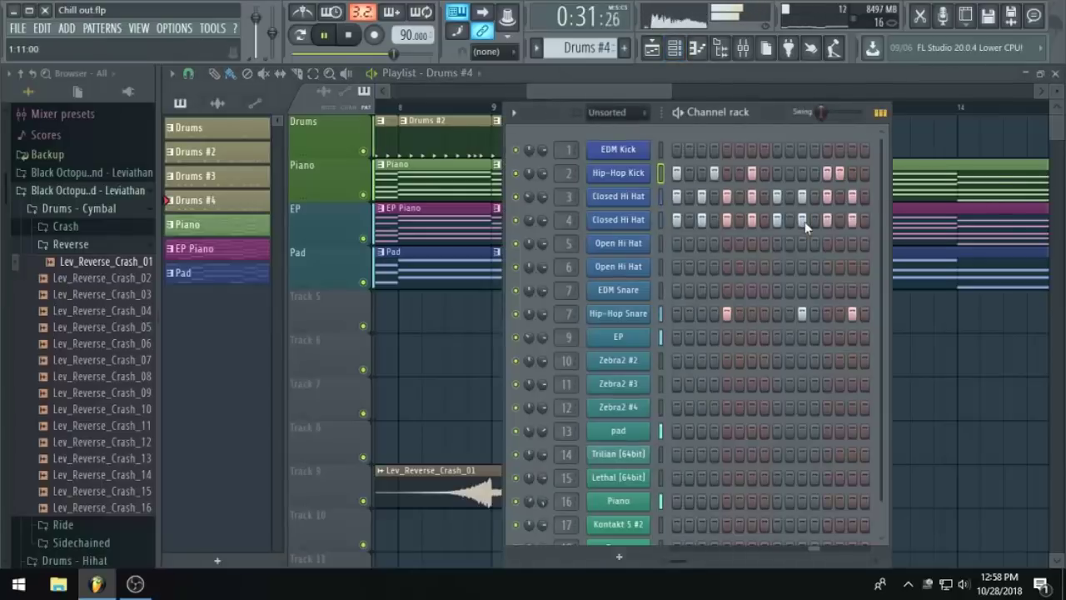
pyautogui.click(654, 95)
pyautogui.press('space')
# Duplicate the four drum clips in bars 9 to 12 into bars 13 to 16.
pyautogui.scroll(-3, 774, 187)
pyautogui.scroll(3, 707, 203)
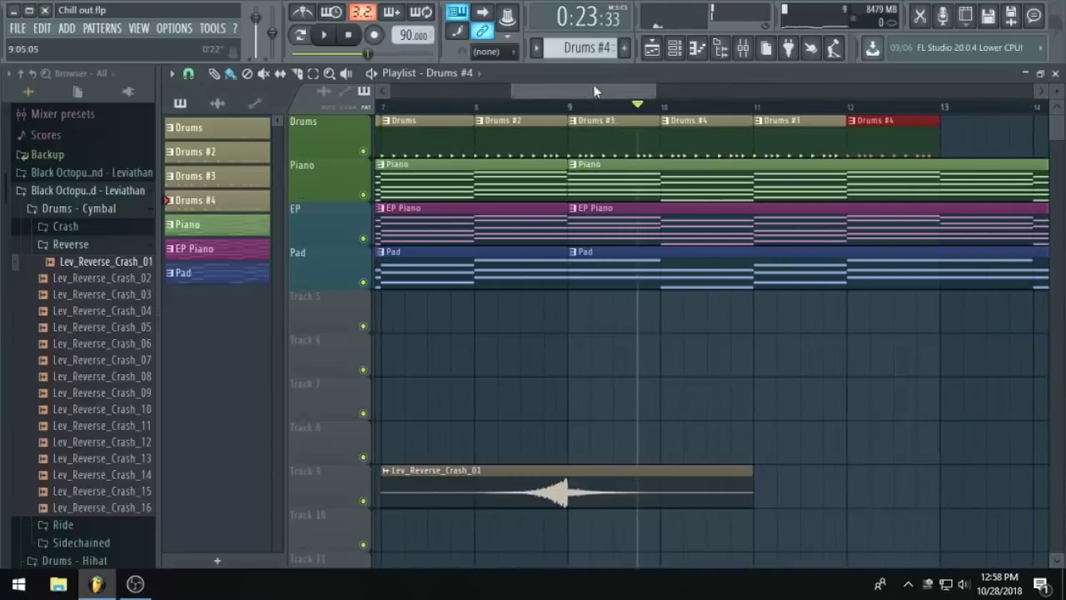
pyautogui.scroll(-4, 814, 278)
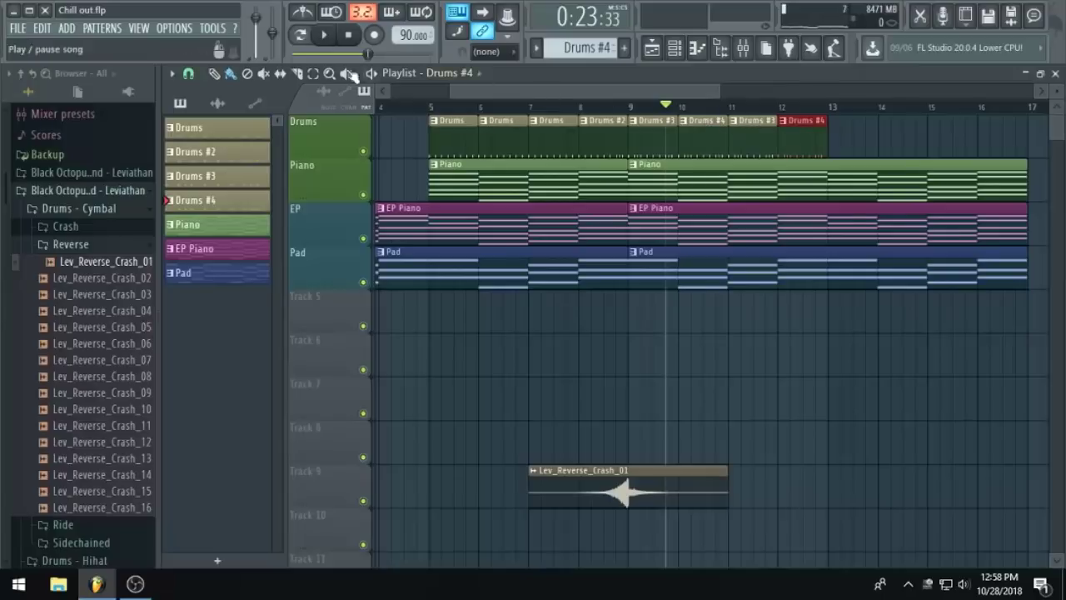
pyautogui.moveTo(850, 114); pyautogui.dragTo(654, 159)
pyautogui.hotkey('ctrl', 'b')
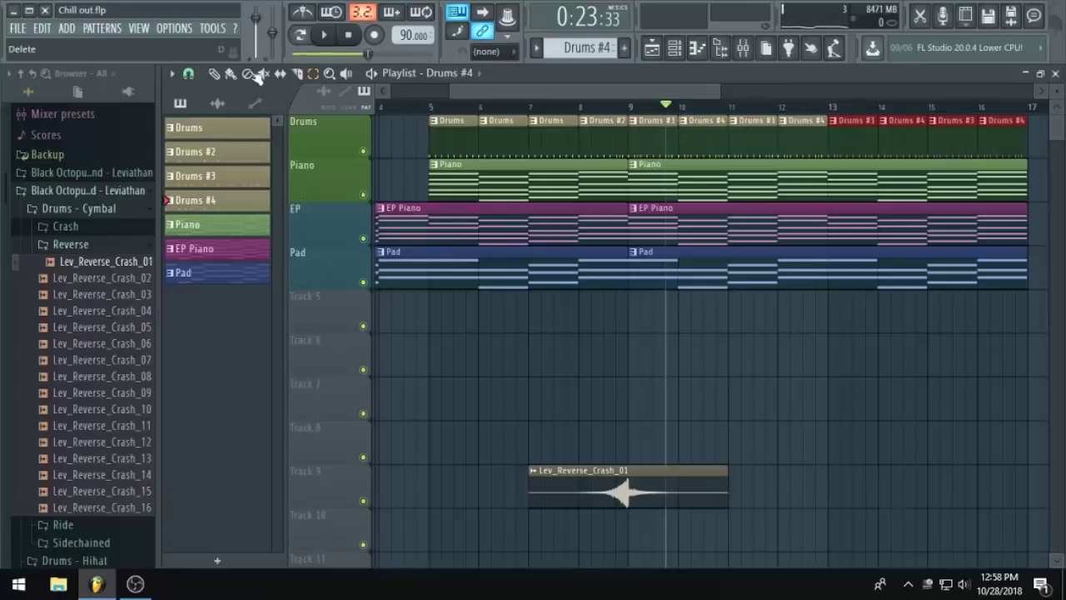
# Switch the playlist to the Draw tool and play the song from the middle of bar 7.
pyautogui.press('space')
pyautogui.press('space')
pyautogui.click(218, 74)
pyautogui.moveTo(582, 106); pyautogui.dragTo(554, 106)
pyautogui.press('space')
# Examine the Drums #2 pattern's step hits during playback and return to the playlist.
pyautogui.doubleClick(590, 123)
pyautogui.click(676, 49)
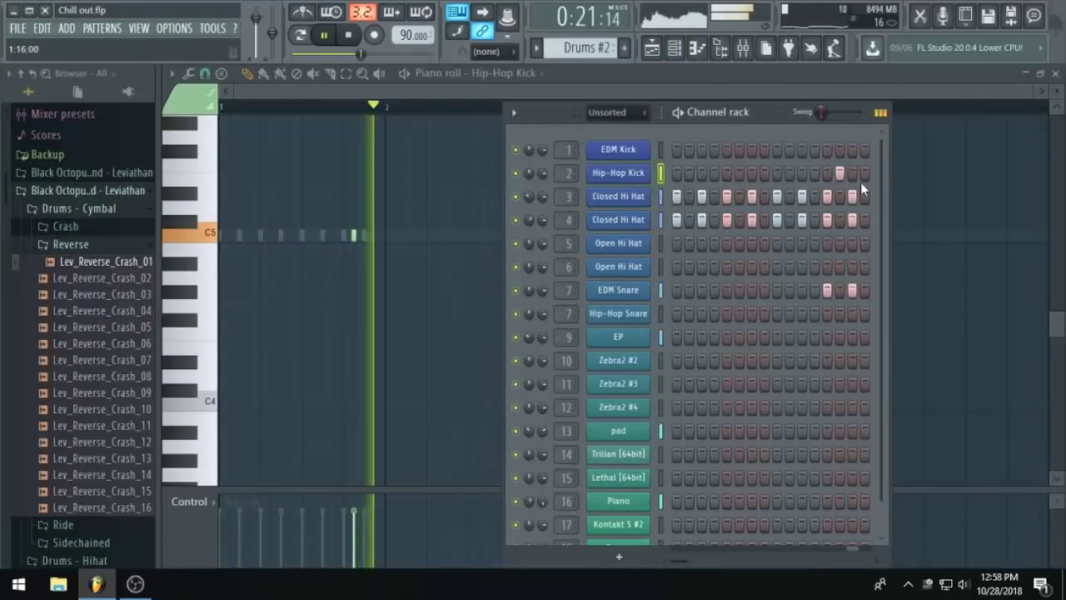
pyautogui.click(652, 48)
pyautogui.scroll(2, 748, 157)
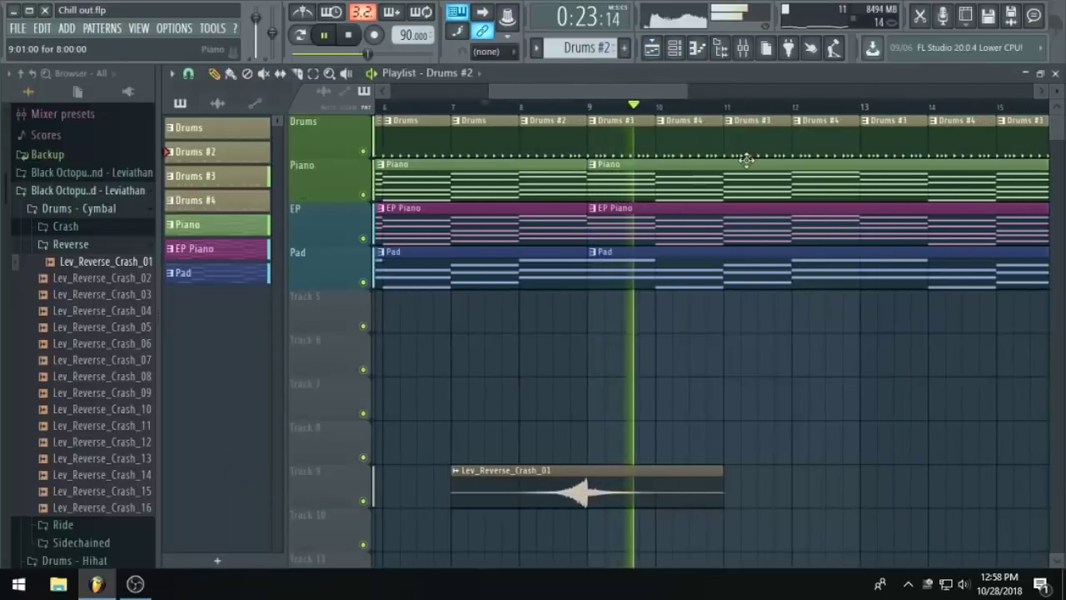
pyautogui.scroll(-1, 788, 163)
pyautogui.scroll(-1, 783, 158)
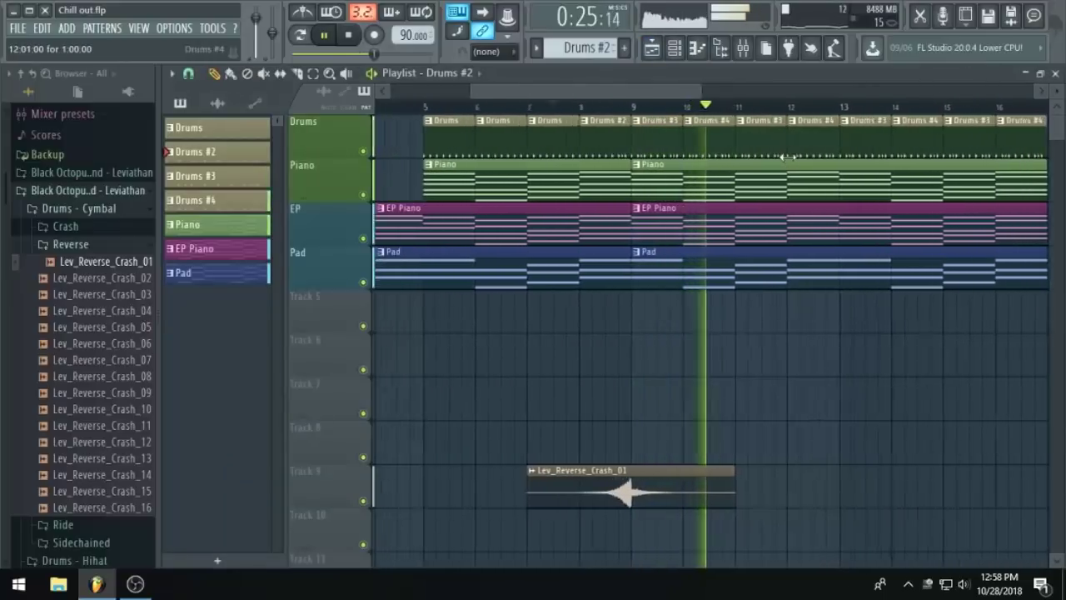
# Listen to the rest of the arrangement through bar 16, following the playhead in the playlist, and stop playback.
pyautogui.scroll(2, 755, 142)
pyautogui.moveTo(655, 84); pyautogui.dragTo(717, 98)
pyautogui.scroll(-1, 726, 124)
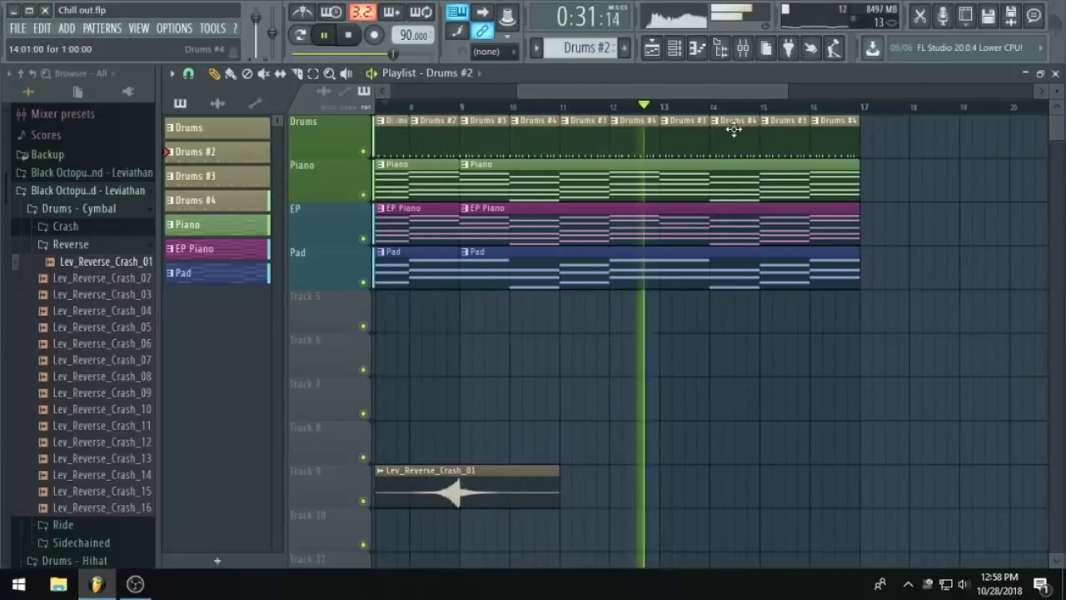
pyautogui.scroll(-2, 736, 129)
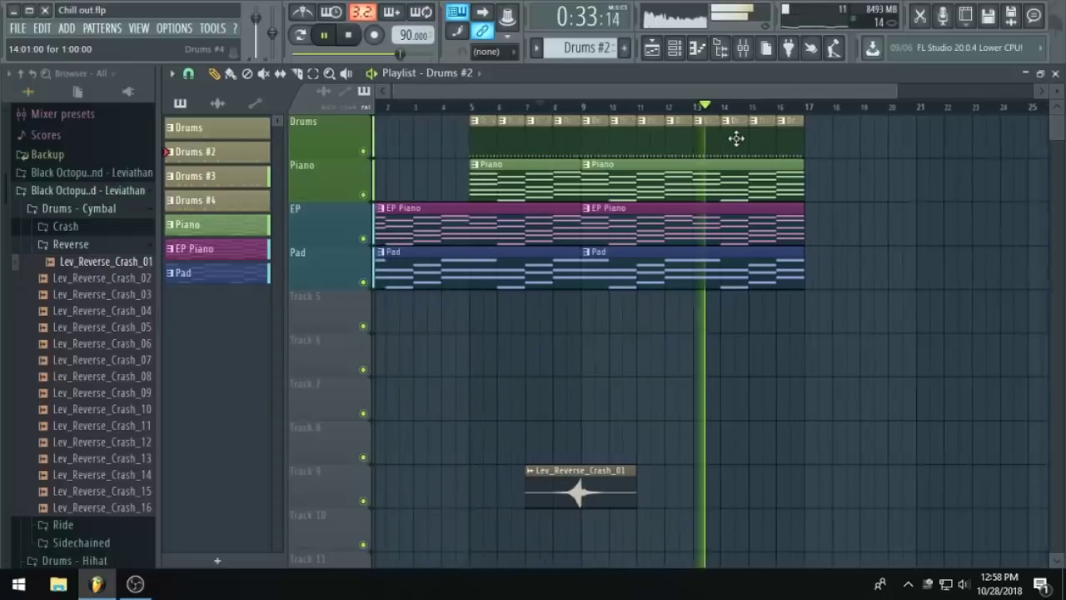
pyautogui.scroll(3, 736, 139)
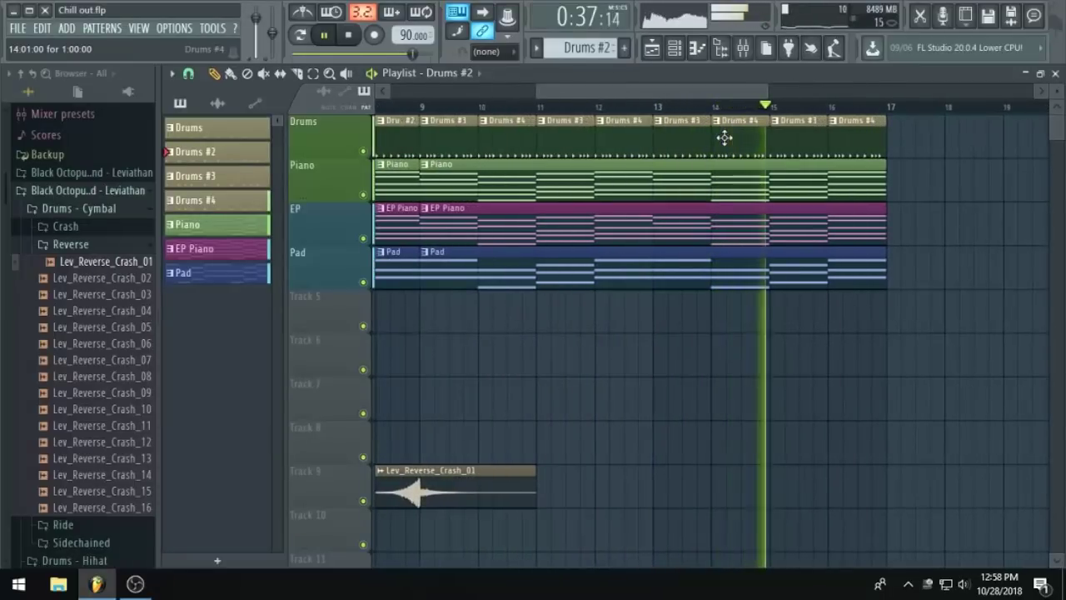
pyautogui.scroll(-1, 752, 148)
pyautogui.scroll(-2, 758, 148)
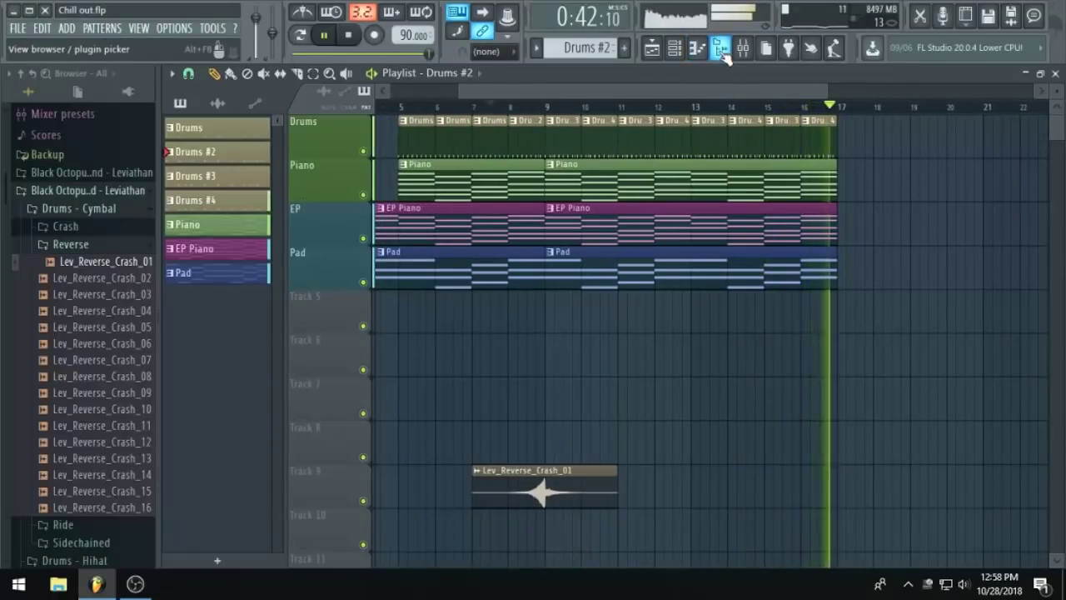
pyautogui.press('space')
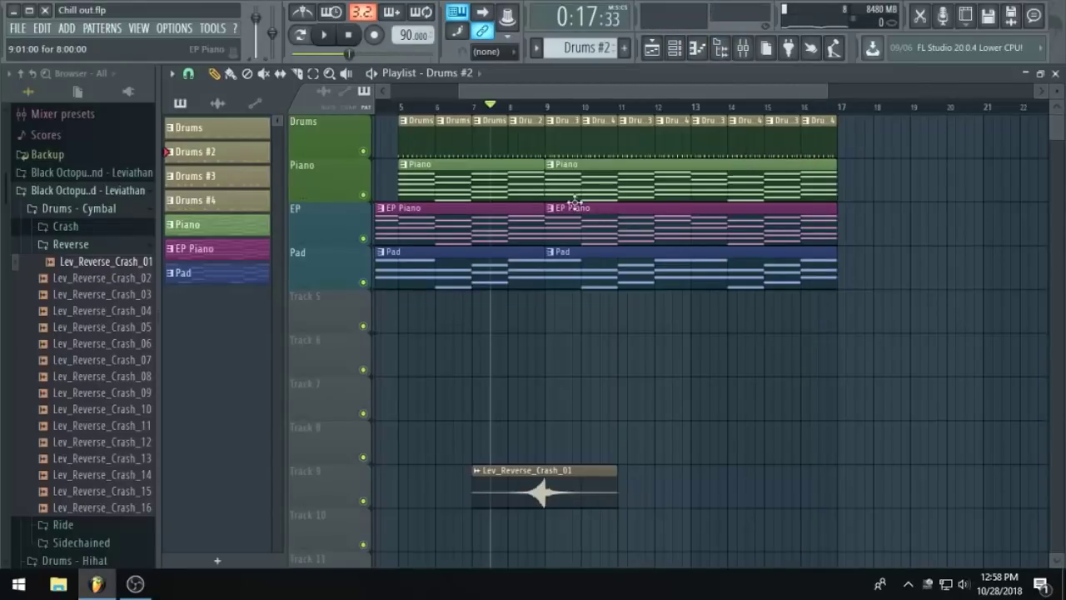
# Save the project and duplicate the Piano, EP Piano and Pad clips of bars 9 to 16 into bars 17 to 24.
pyautogui.hotkey('ctrl', 's')
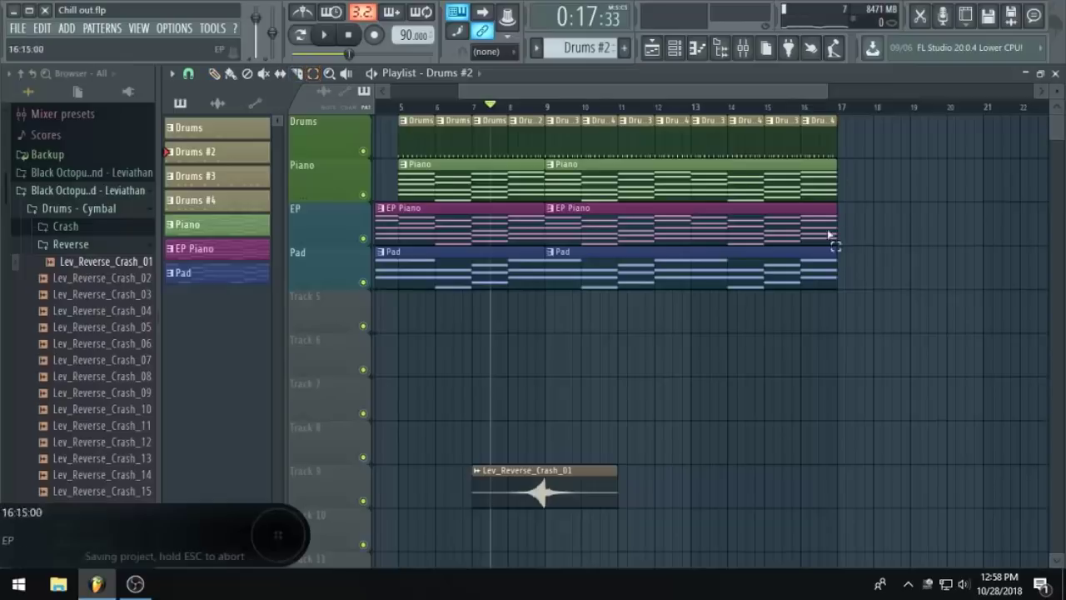
pyautogui.moveTo(849, 183); pyautogui.dragTo(552, 287)
pyautogui.scroll(2, 568, 327)
pyautogui.scroll(-1, 666, 317)
pyautogui.scroll(-1, 713, 307)
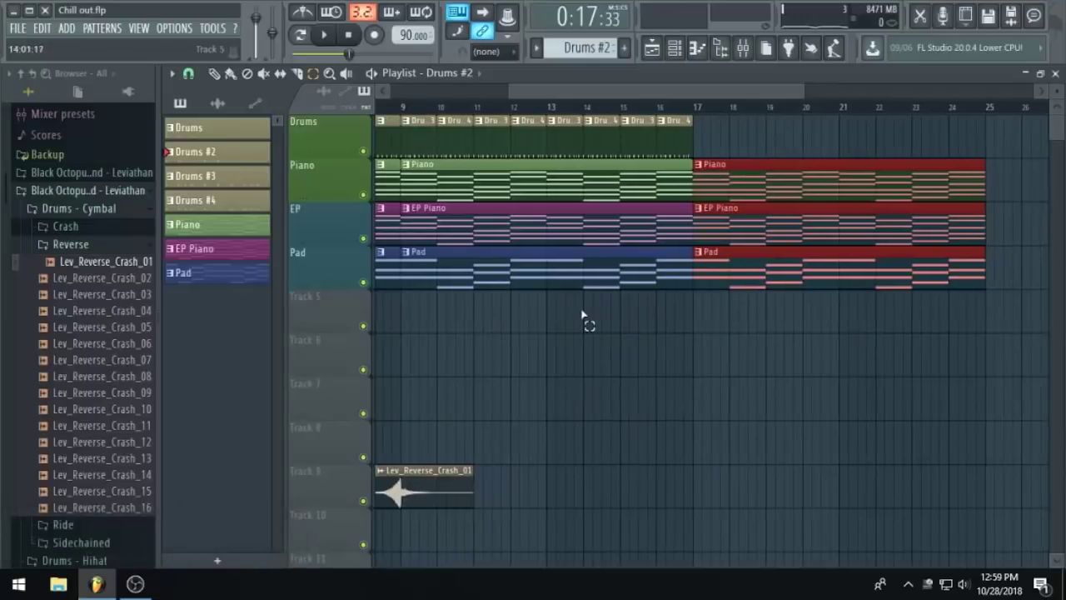
pyautogui.scroll(1, 621, 287)
pyautogui.scroll(1, 575, 266)
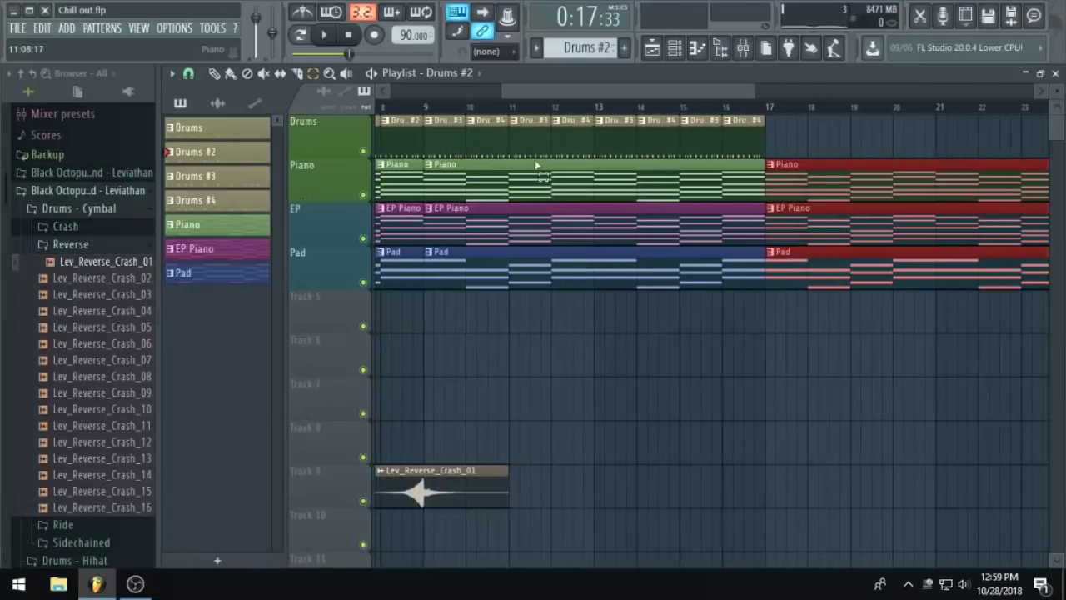
# Select the eight alternating Drums #3 and Drums #4 clips in bars 9 to 16 and save the project.
pyautogui.moveTo(659, 91); pyautogui.dragTo(573, 94)
pyautogui.moveTo(976, 155); pyautogui.dragTo(681, 125)
pyautogui.moveTo(622, 92); pyautogui.dragTo(686, 93)
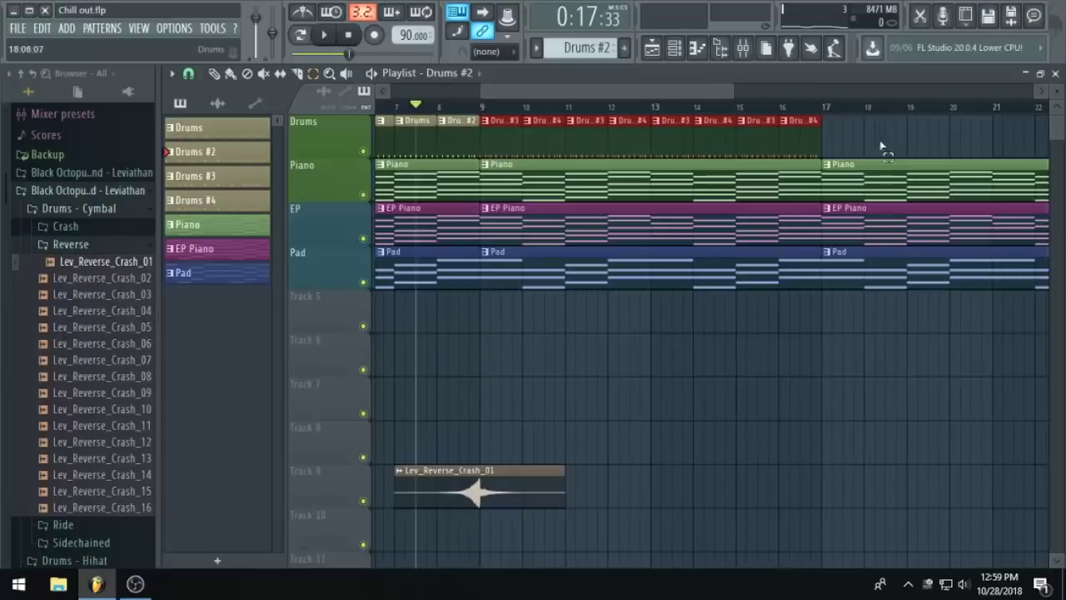
pyautogui.moveTo(676, 92); pyautogui.dragTo(674, 92)
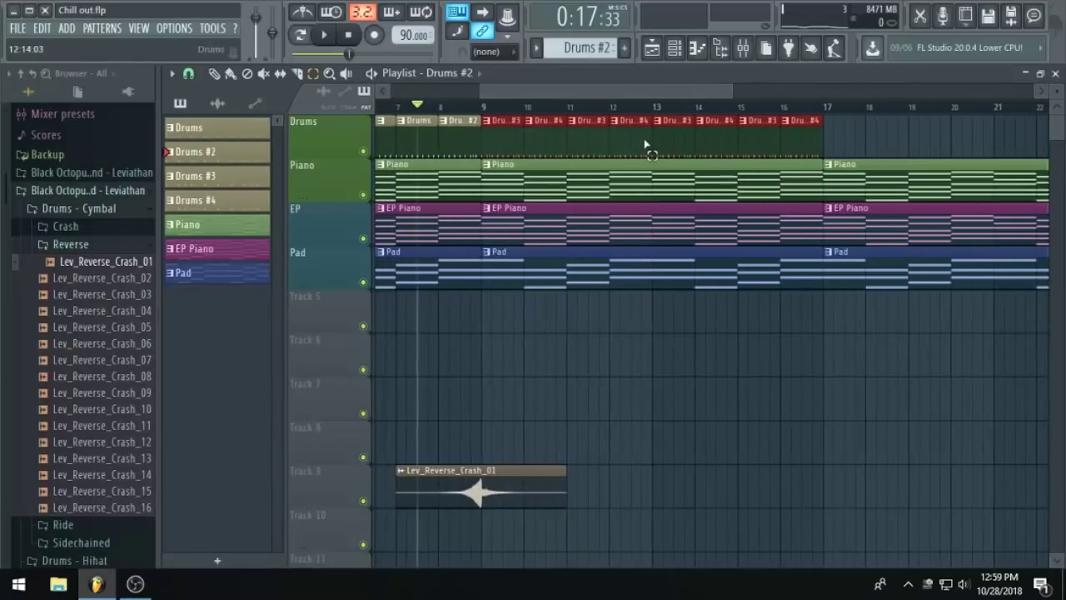
pyautogui.hotkey('ctrl', 's')
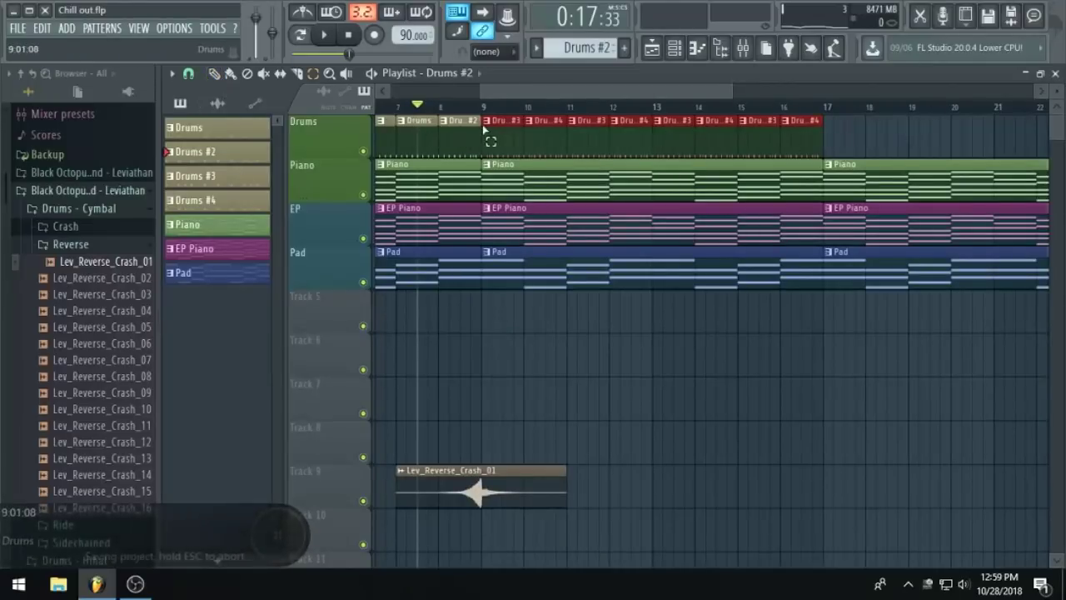
pyautogui.click(676, 50)
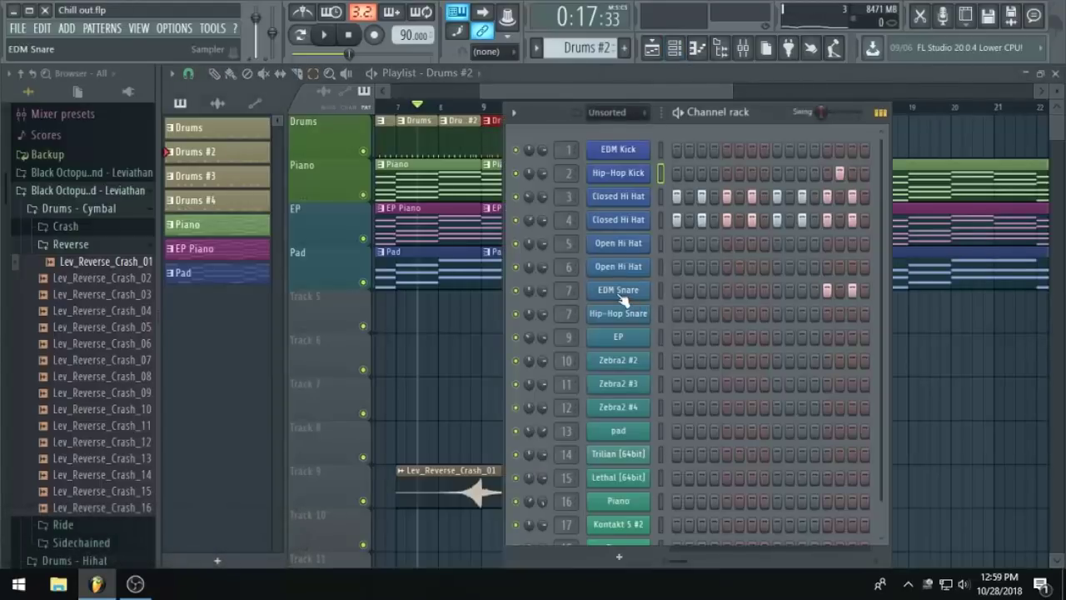
pyautogui.click(743, 48)
pyautogui.press('space')
pyautogui.click(463, 167)
pyautogui.press('space')
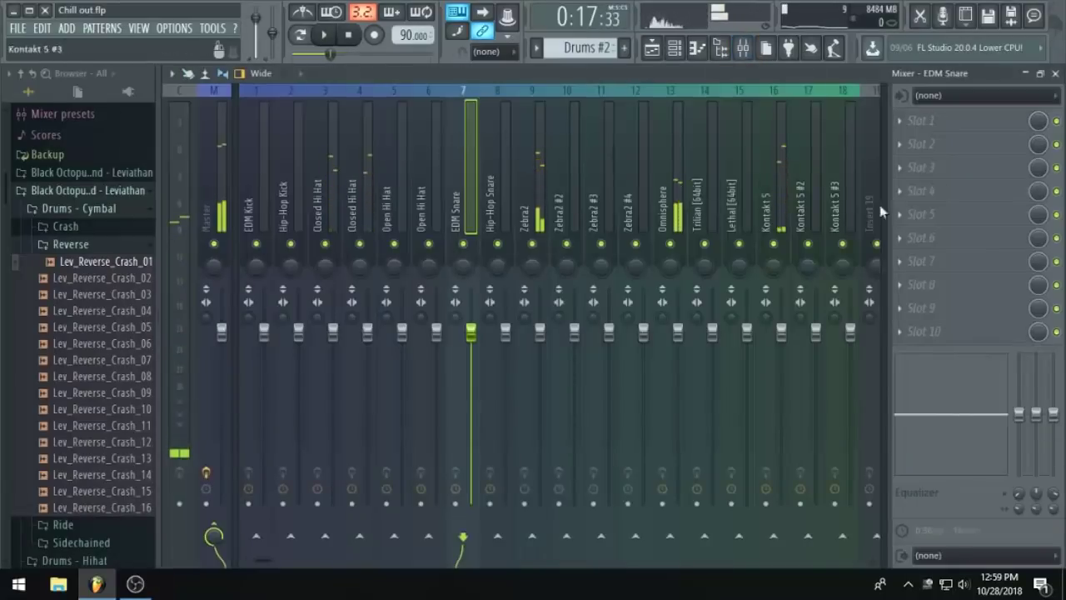
pyautogui.click(902, 122)
pyautogui.click(460, 72)
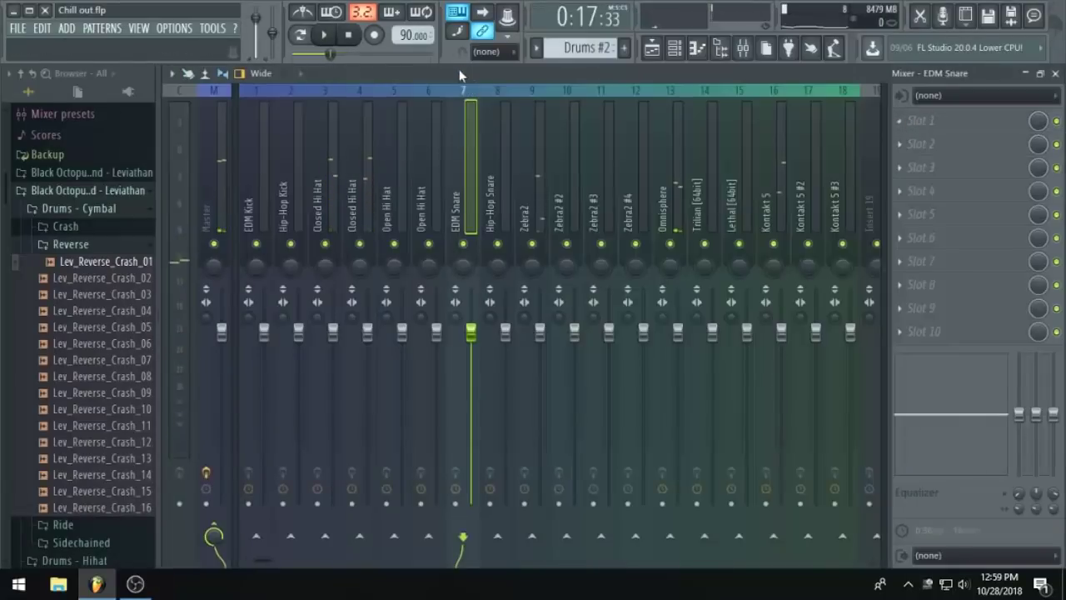
# Play the song and compare the EDM Snare and Hip-Hop Snare activity in the mixer and channel rack.
pyautogui.press('space')
pyautogui.click(505, 133)
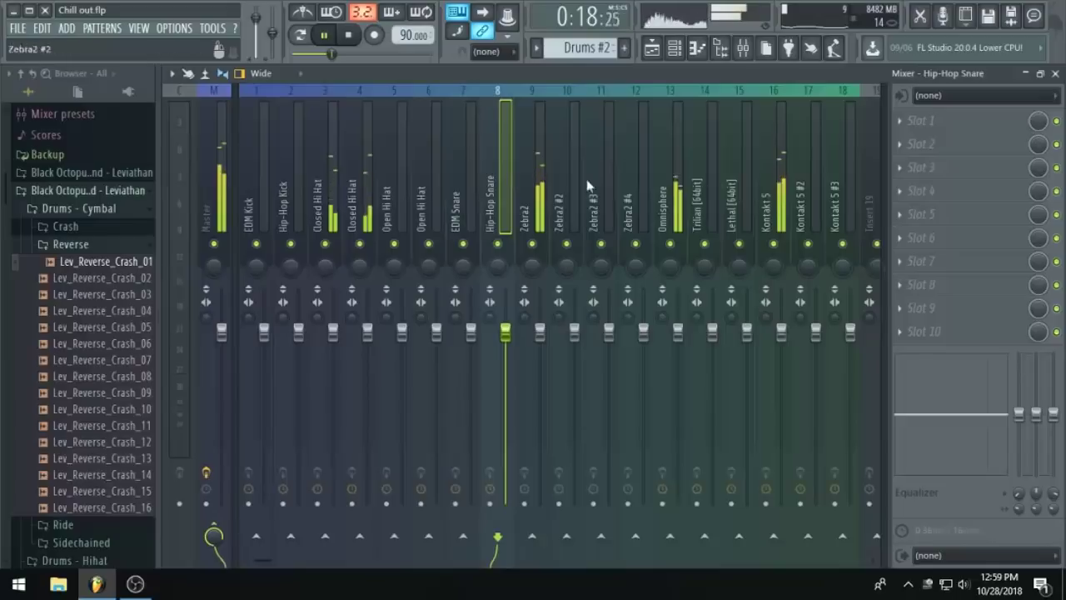
pyautogui.click(926, 121)
pyautogui.click(465, 163)
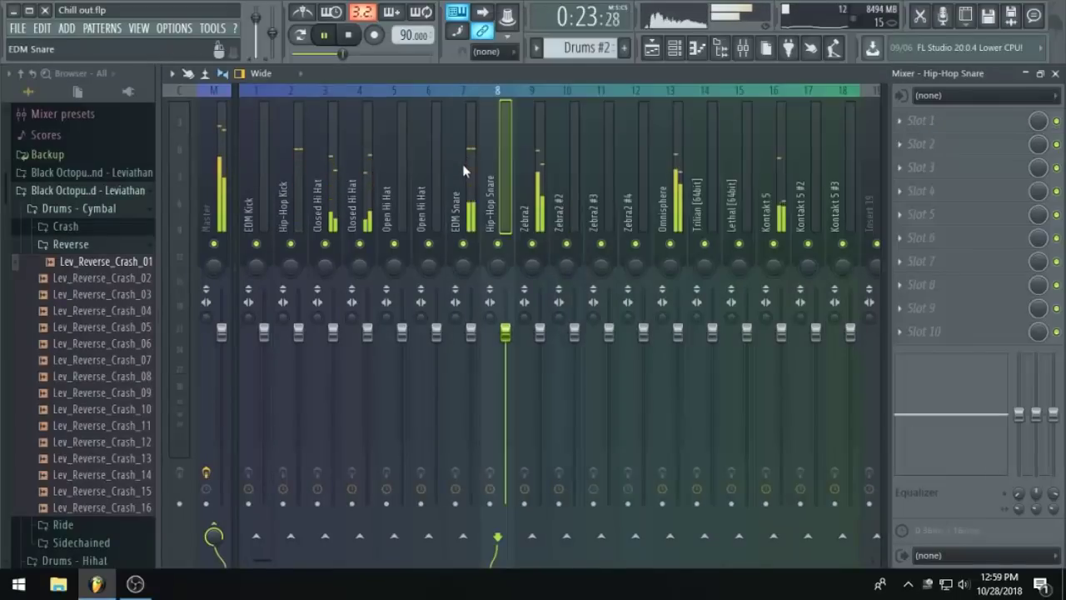
pyautogui.click(676, 50)
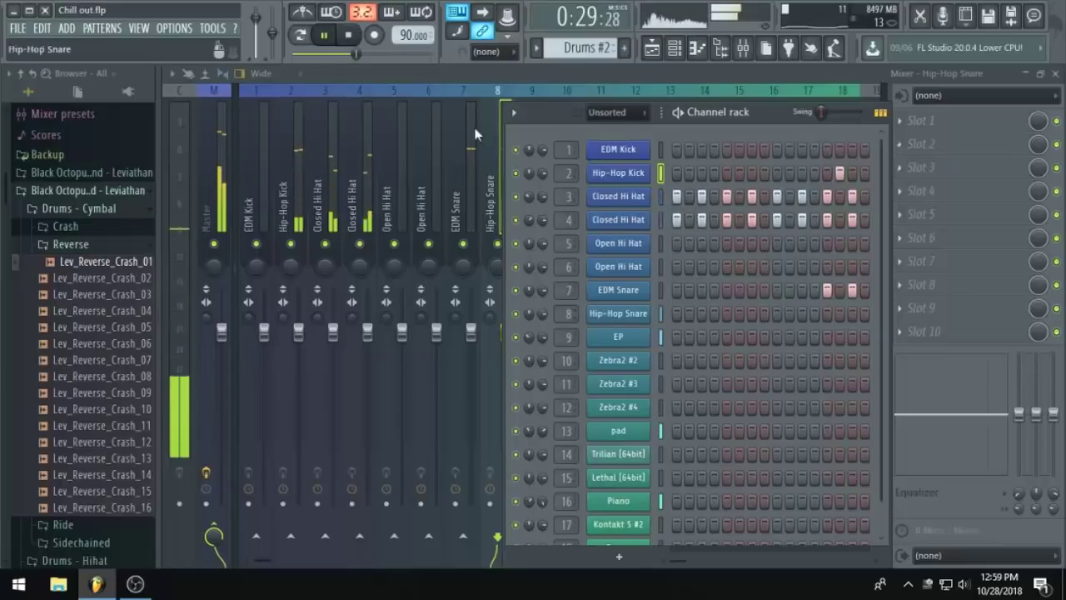
# Load Fruity Reeverb 2 in the first effect slot of the Hip-Hop Snare mixer track and set its wet level to 46%.
pyautogui.click(496, 82)
pyautogui.click(925, 121)
pyautogui.click(679, 108)
pyautogui.moveTo(580, 248); pyautogui.dragTo(579, 243)
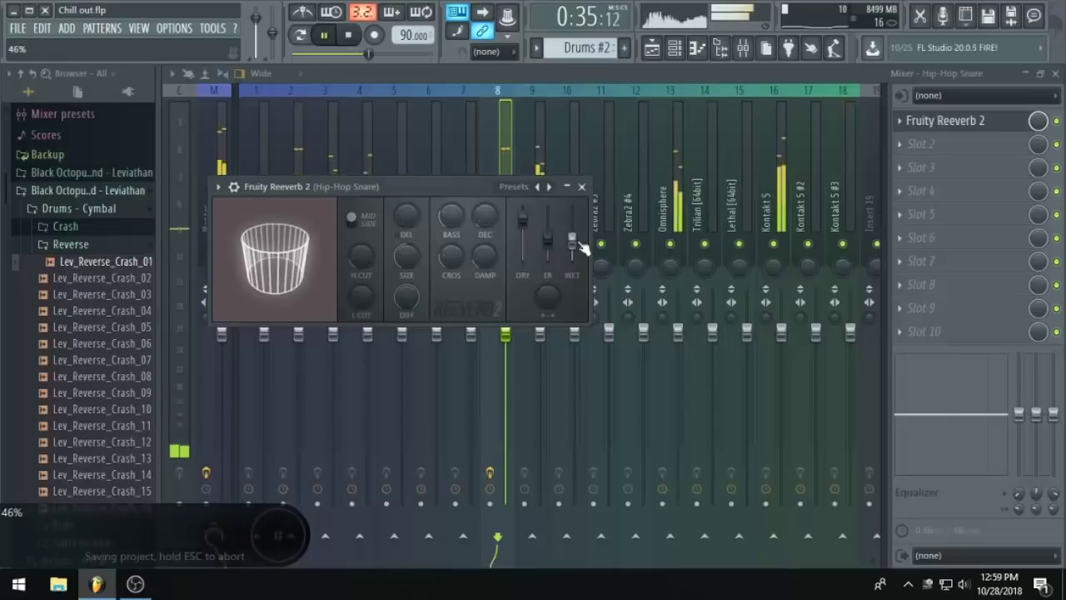
# Load Fruity Parametric EQ 2 on the Hip-Hop Kick mixer track and pull the band 7 high shelf down to cut the highs.
pyautogui.click(363, 174)
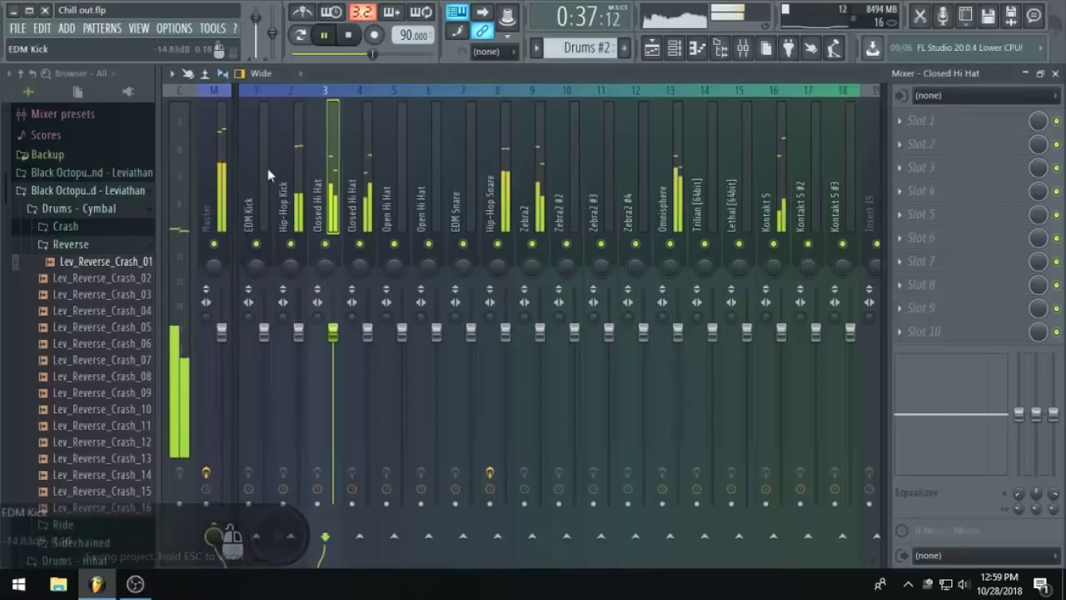
pyautogui.click(290, 170)
pyautogui.click(899, 121)
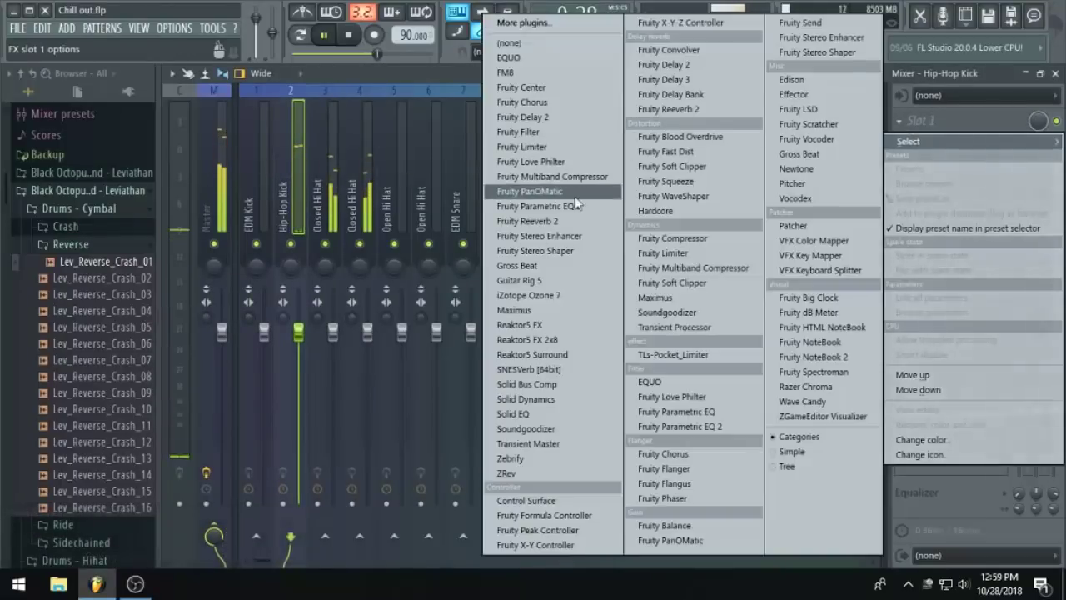
pyautogui.click(550, 205)
pyautogui.moveTo(574, 393); pyautogui.dragTo(595, 447)
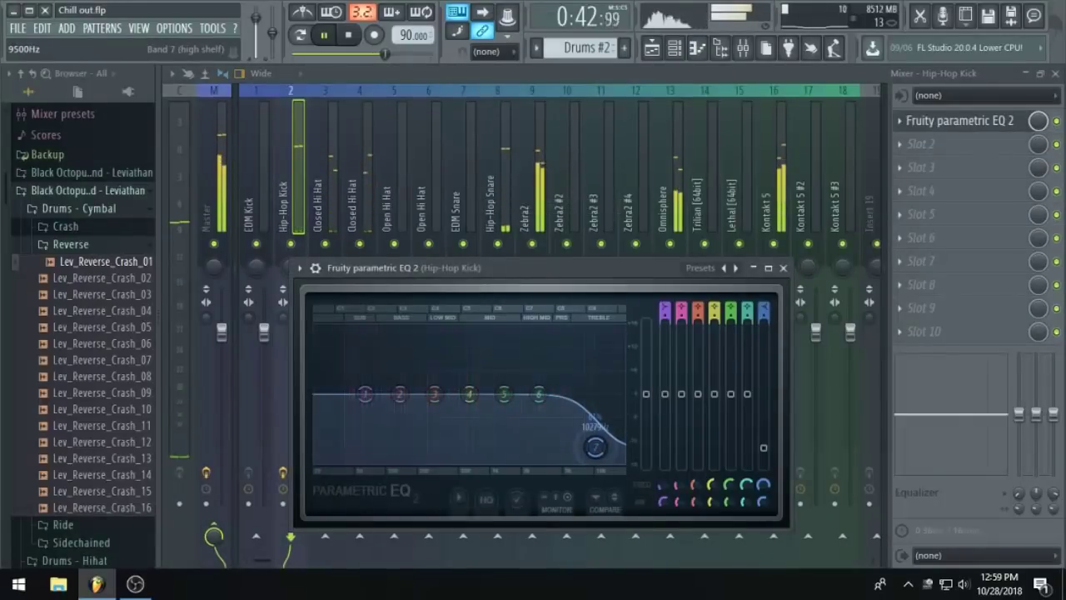
# Stop playback, place a Drums #2 clip in the middle of bar 17 on the Drums track and make it a unique pattern.
pyautogui.click(651, 47)
pyautogui.press('space')
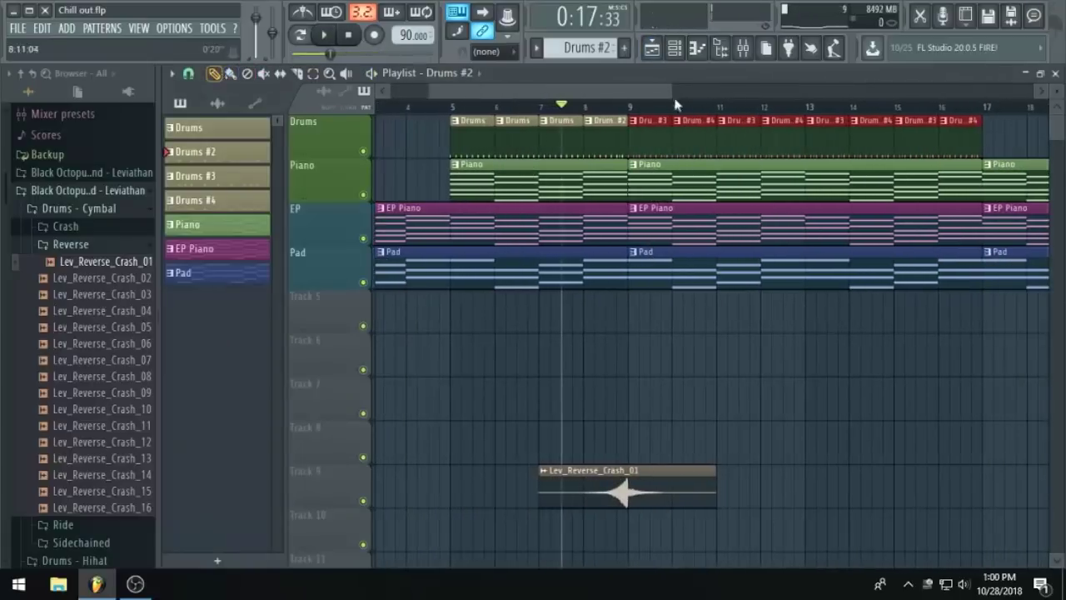
pyautogui.moveTo(620, 87); pyautogui.dragTo(761, 94)
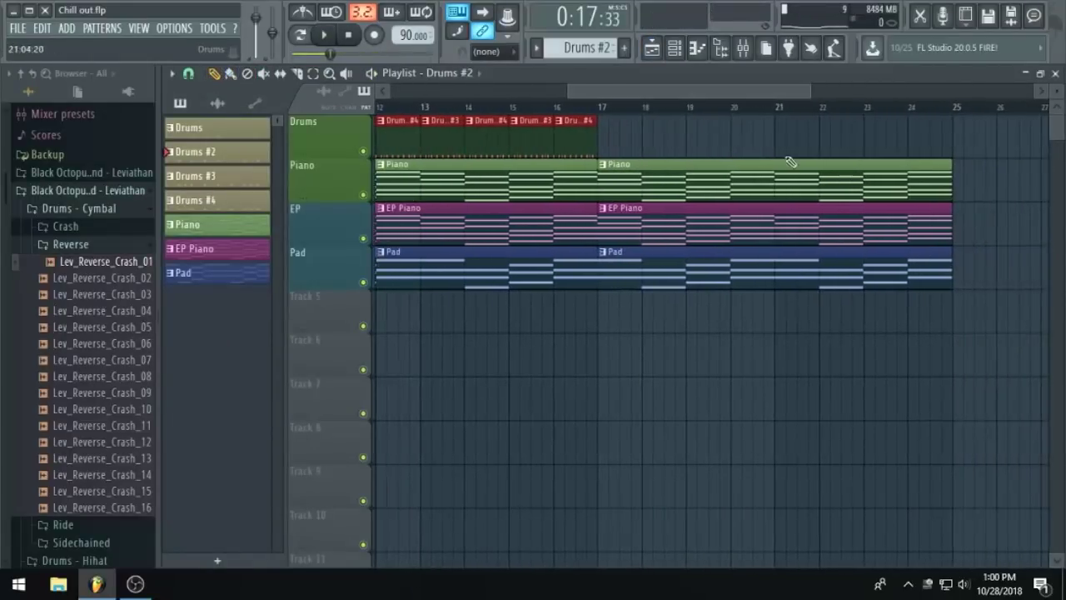
pyautogui.scroll(-2, 519, 158)
pyautogui.click(605, 133)
pyautogui.scroll(2, 583, 136)
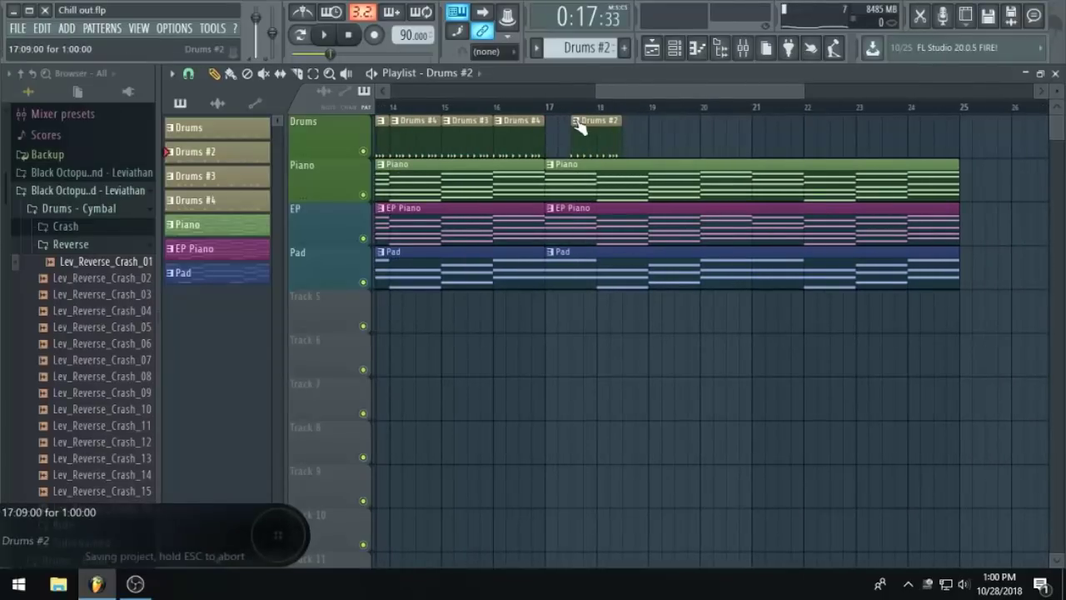
pyautogui.click(577, 121)
pyautogui.click(599, 223)
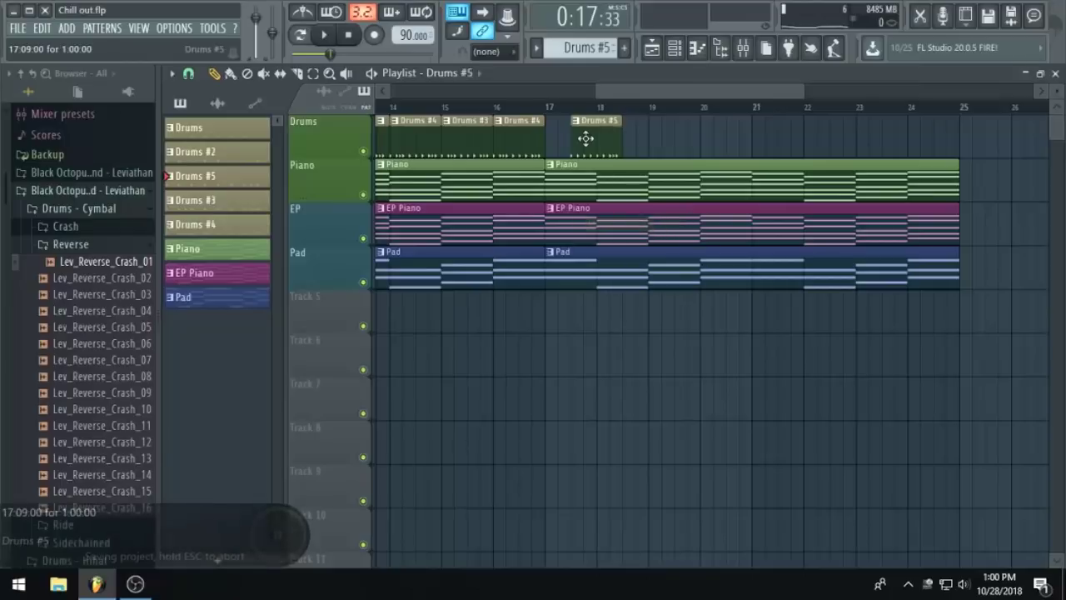
# Clear the Hip-Hop Kick and EDM Snare hits from the Drums #5 pattern, keeping only the closed hi-hats.
pyautogui.doubleClick(586, 139)
pyautogui.click(677, 51)
pyautogui.scroll(-1, 766, 250)
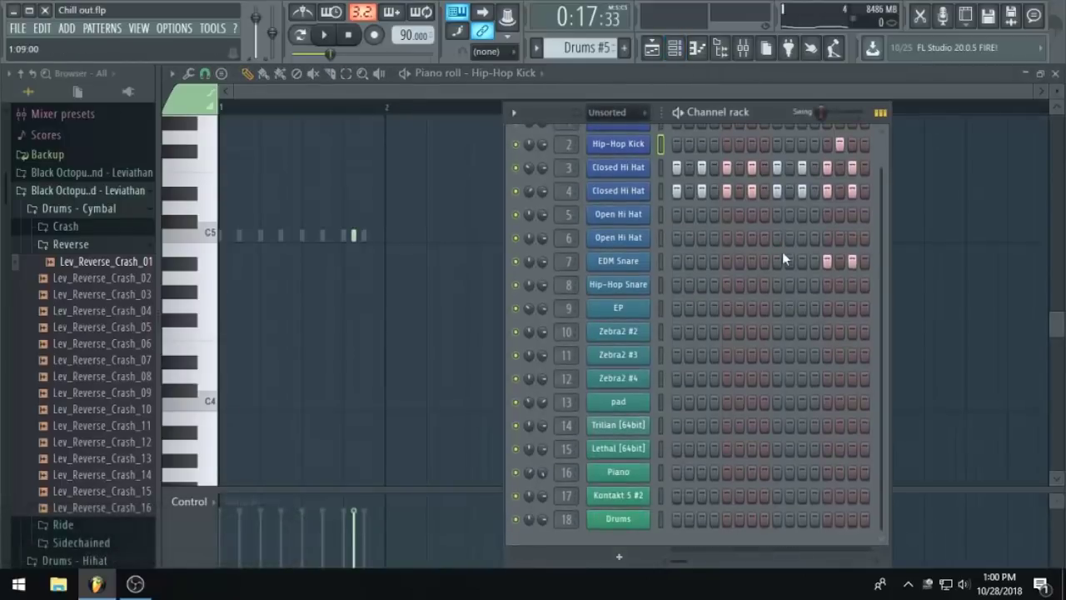
pyautogui.scroll(1, 845, 258)
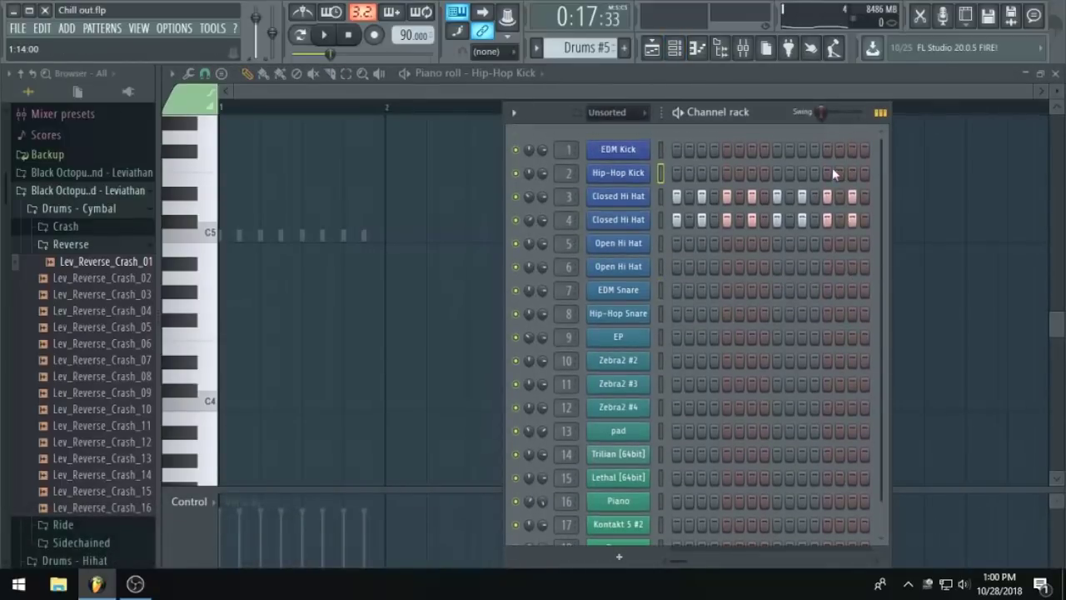
# Return to the playlist and move the Drums #5 clip earlier toward the start of bar 17.
pyautogui.click(652, 48)
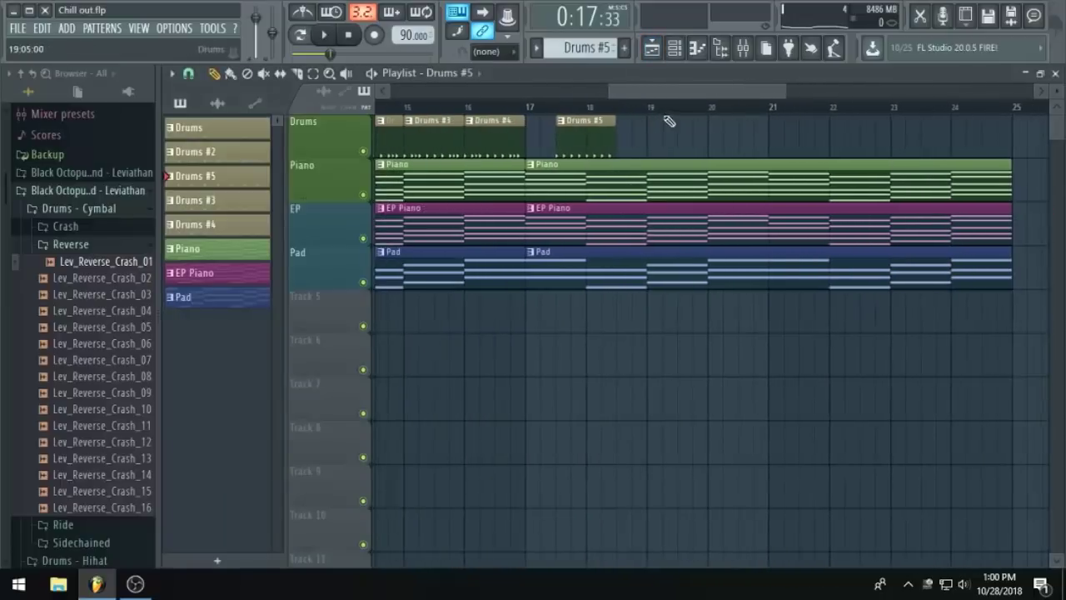
pyautogui.scroll(2, 661, 93)
pyautogui.moveTo(657, 136); pyautogui.dragTo(634, 135)
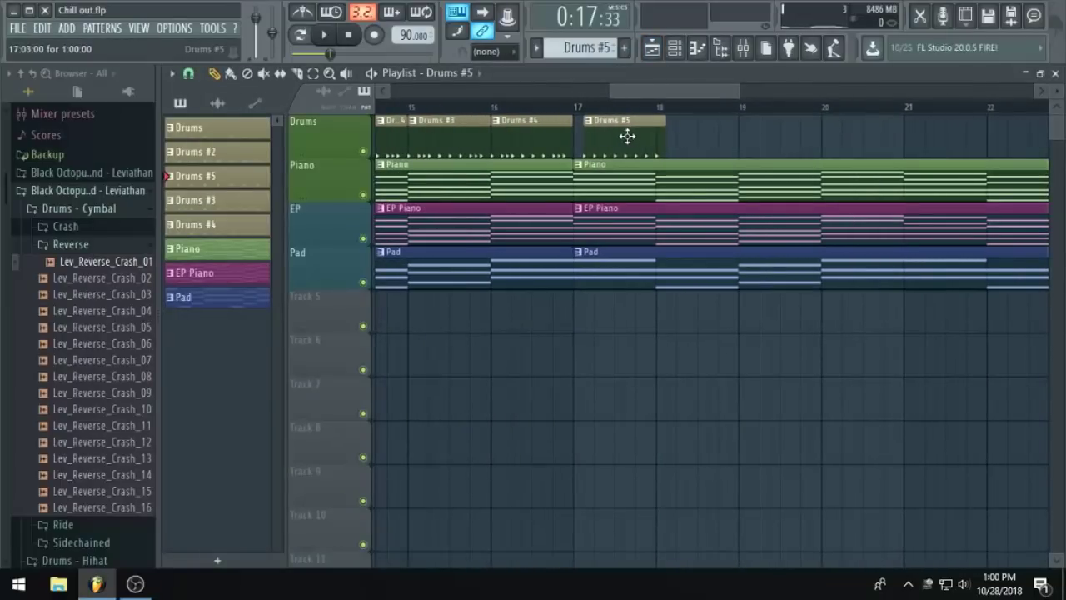
# Add Hip-Hop Kick hits on steps 1, 3 and 4 of Drums #5 and play the song from bar 16.
pyautogui.click(513, 108)
pyautogui.press('space')
pyautogui.click(675, 47)
pyautogui.press('space')
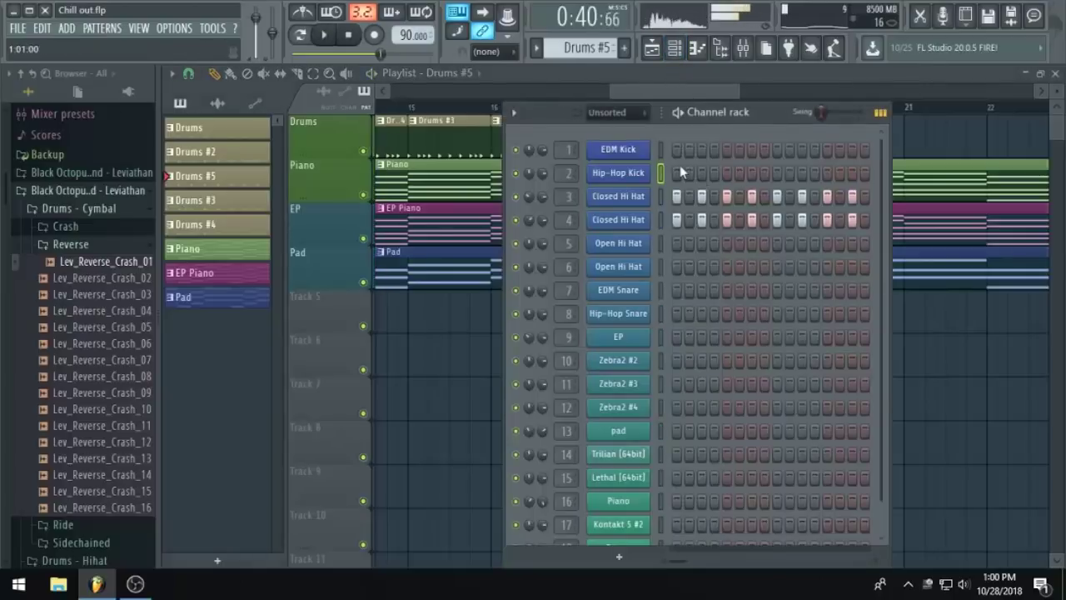
pyautogui.click(677, 173)
pyautogui.click(701, 172)
pyautogui.press('space')
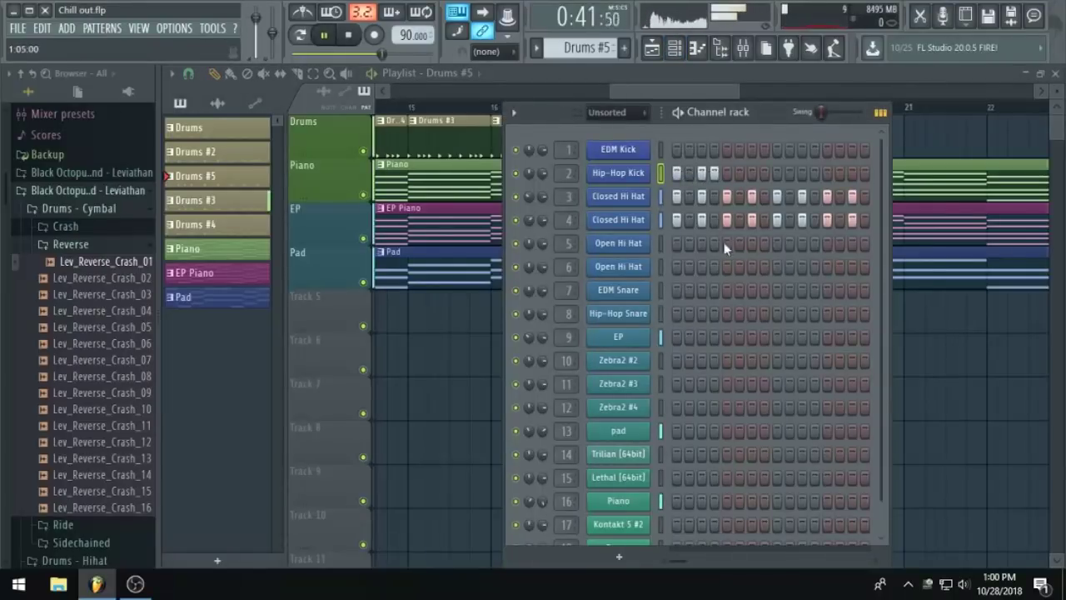
# Add Hip-Hop Snare hits on steps 5 and 9 and a Hip-Hop Kick on step 8 of Drums #5, auditioning during playback.
pyautogui.click(726, 313)
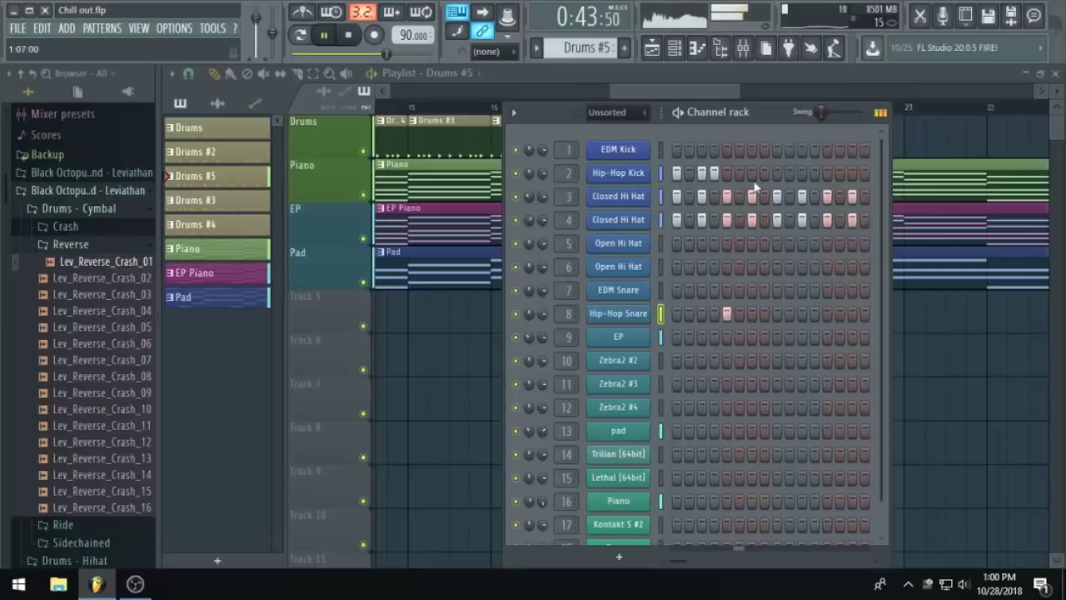
pyautogui.press('space')
pyautogui.click(751, 172)
pyautogui.press('space')
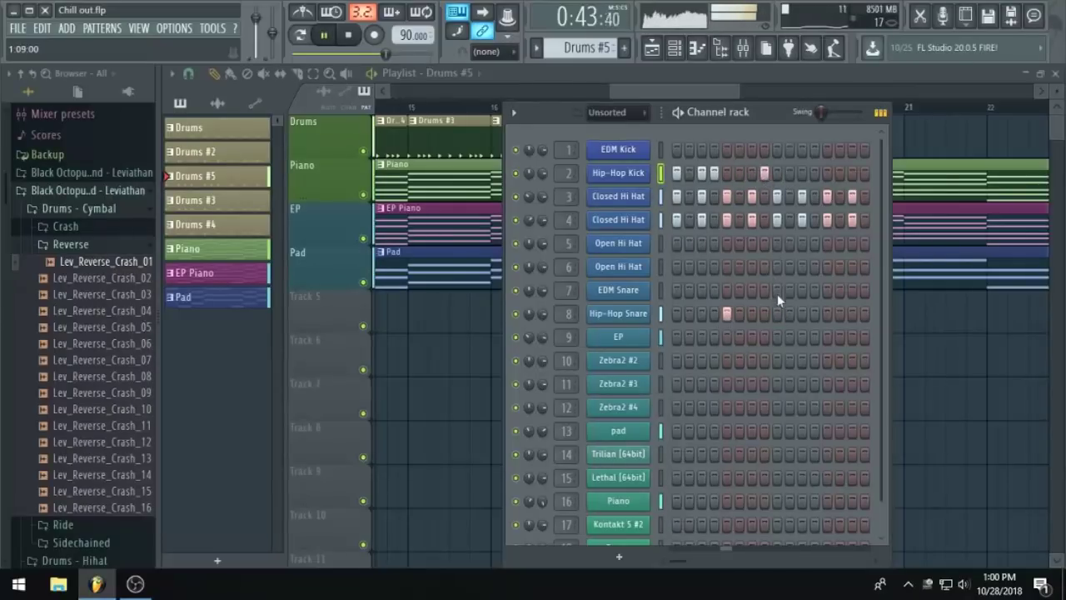
pyautogui.press('space')
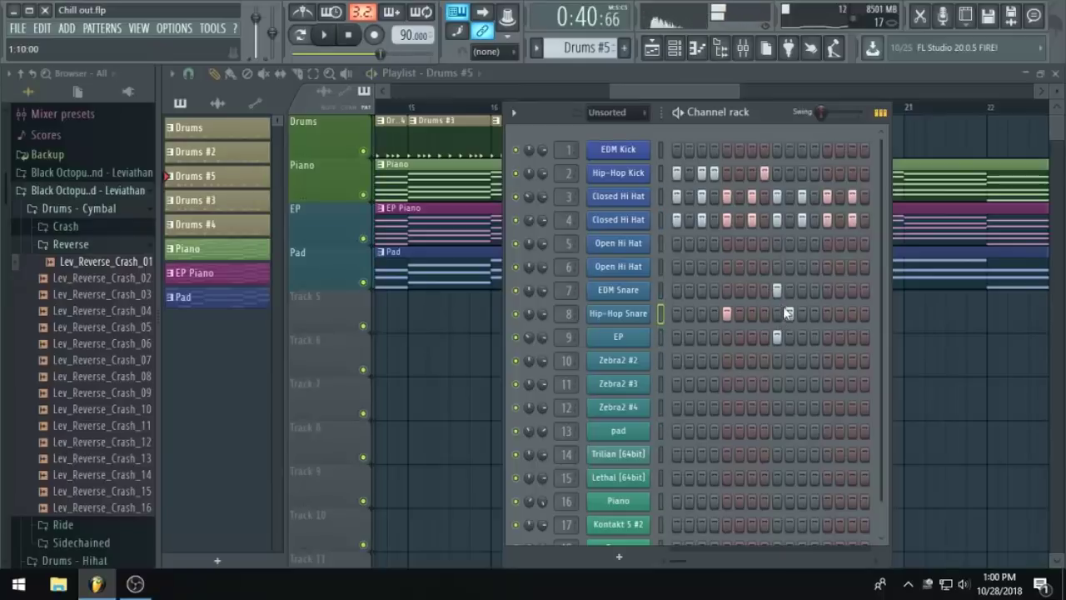
pyautogui.press('space')
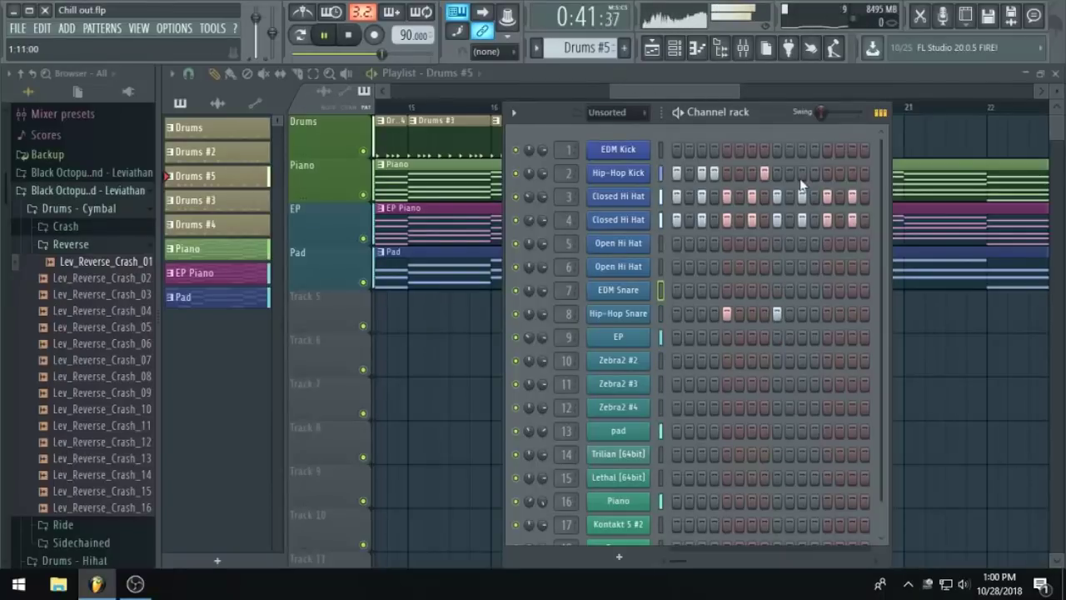
# Remove the Hip-Hop Snare hit on step 9 of Drums #5 and add Hip-Hop Kick hits on steps 10 and 11.
pyautogui.moveTo(754, 111); pyautogui.dragTo(697, 165)
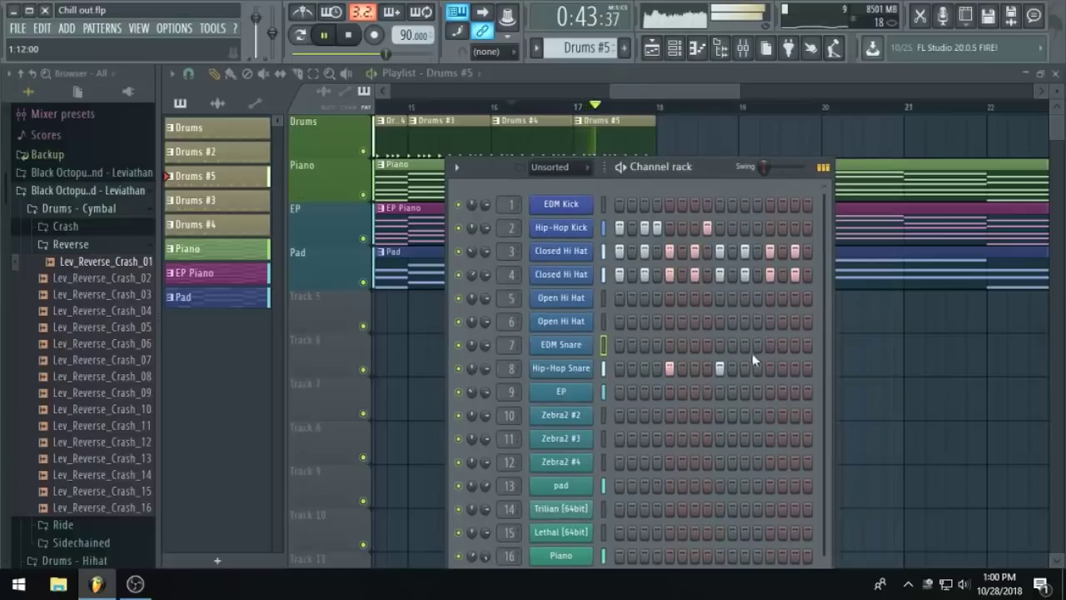
pyautogui.press('space')
pyautogui.rightClick(709, 227)
pyautogui.click(720, 228)
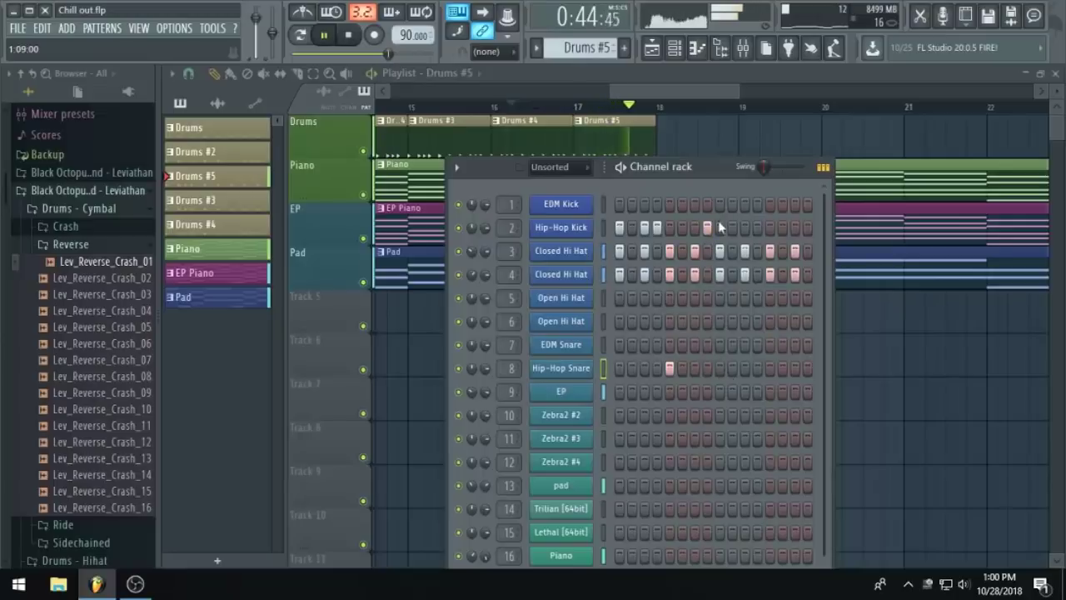
pyautogui.press('space')
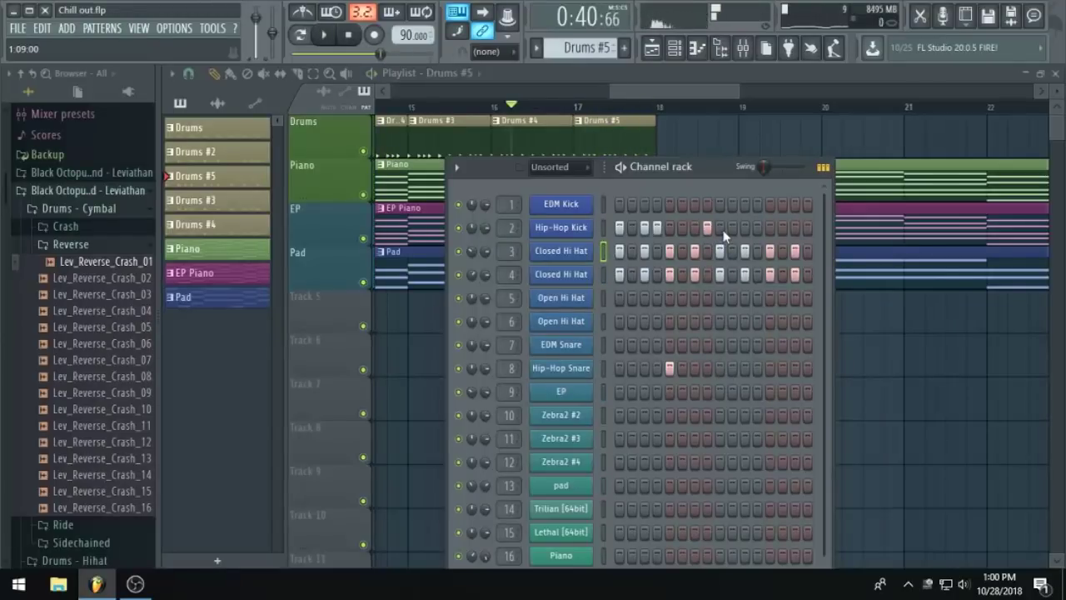
pyautogui.click(732, 228)
pyautogui.click(744, 227)
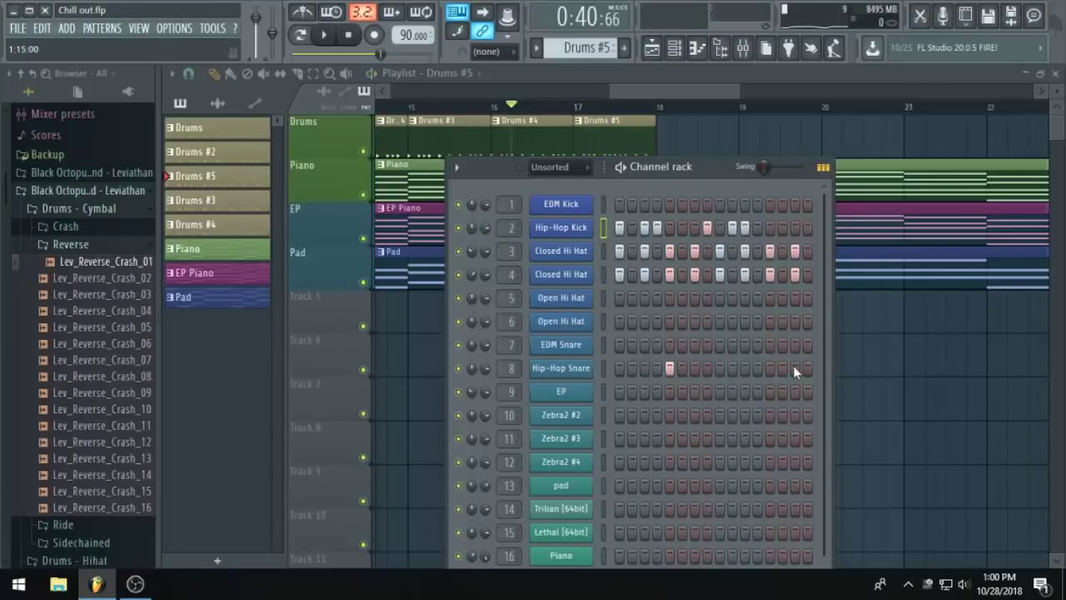
# Add a Hip-Hop Snare hit on step 13 of Drums #5 and audition the pattern before returning to the playlist.
pyautogui.click(573, 109)
pyautogui.press('space')
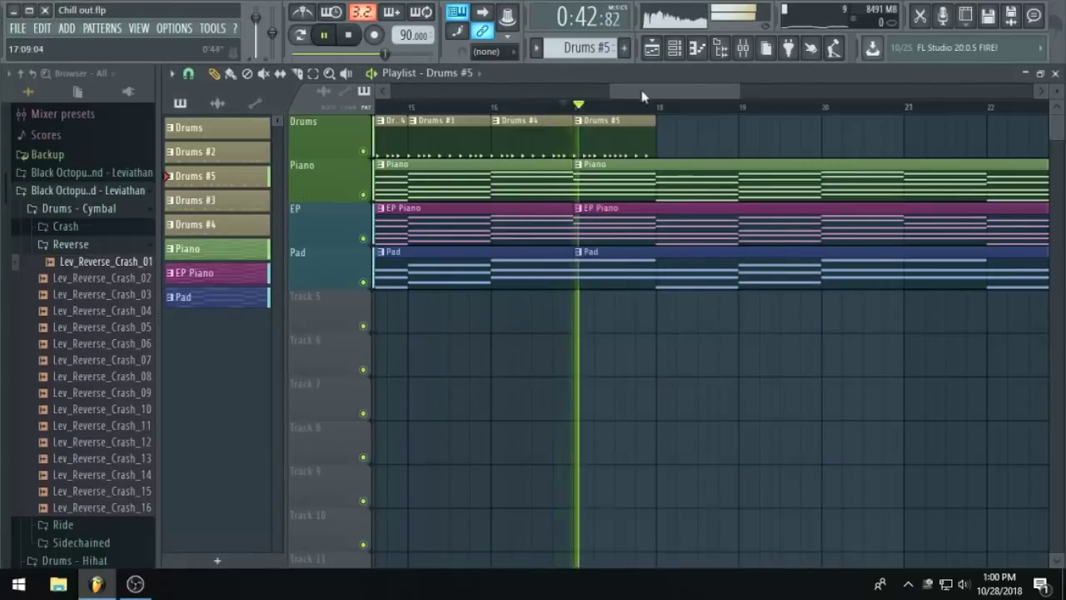
pyautogui.click(675, 49)
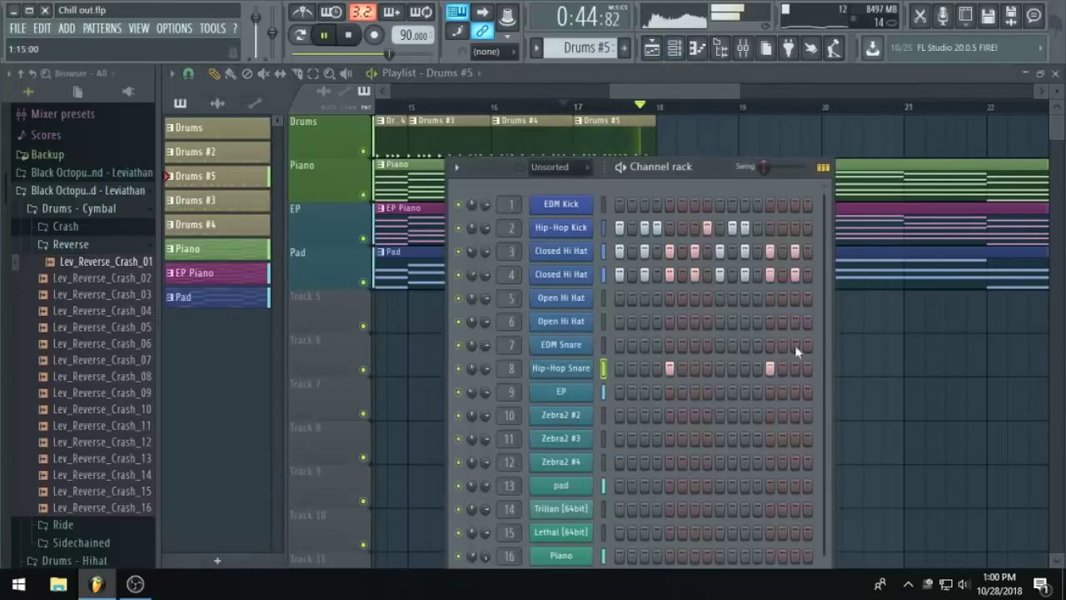
pyautogui.click(692, 86)
pyautogui.press('space')
# Place Drums #5 clips at bars 18, 19 and 20 on the Drums track while playing the song.
pyautogui.click(674, 140)
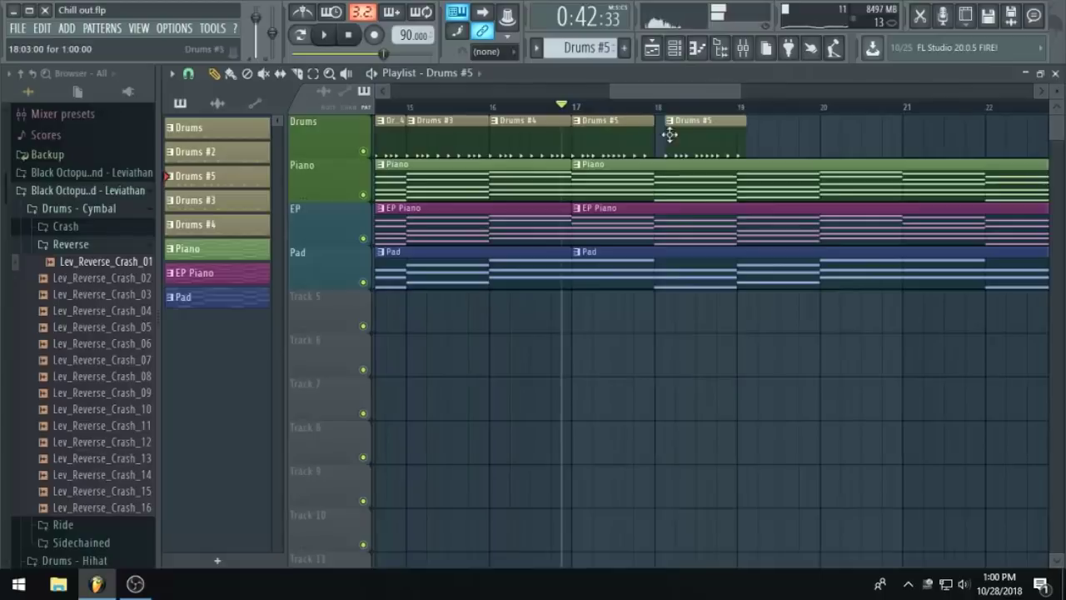
pyautogui.press('space')
pyautogui.moveTo(702, 142); pyautogui.dragTo(698, 142)
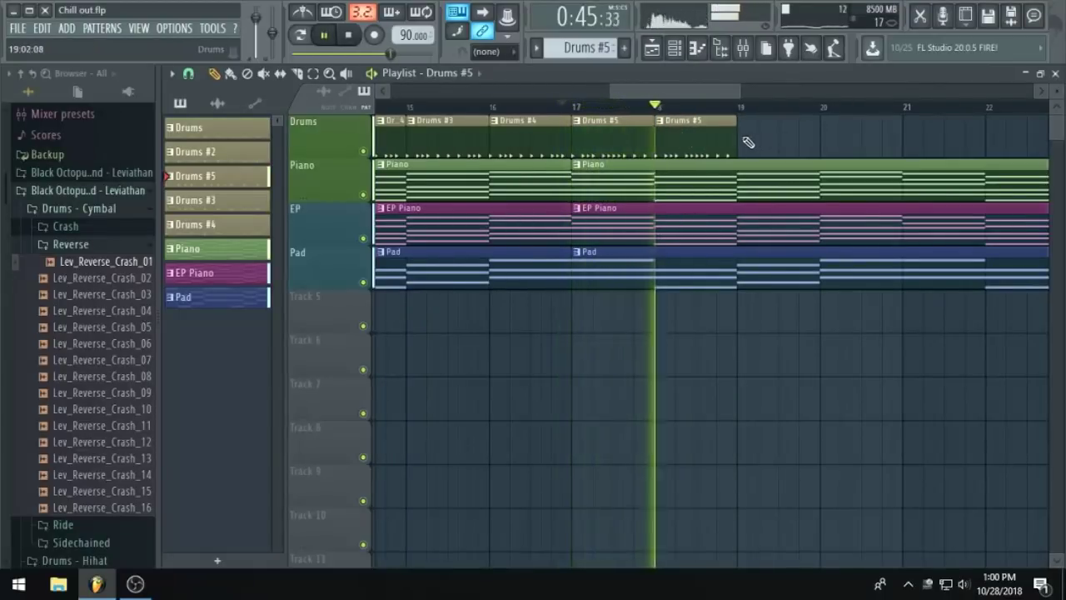
pyautogui.click(778, 138)
pyautogui.click(858, 139)
pyautogui.scroll(-2, 965, 140)
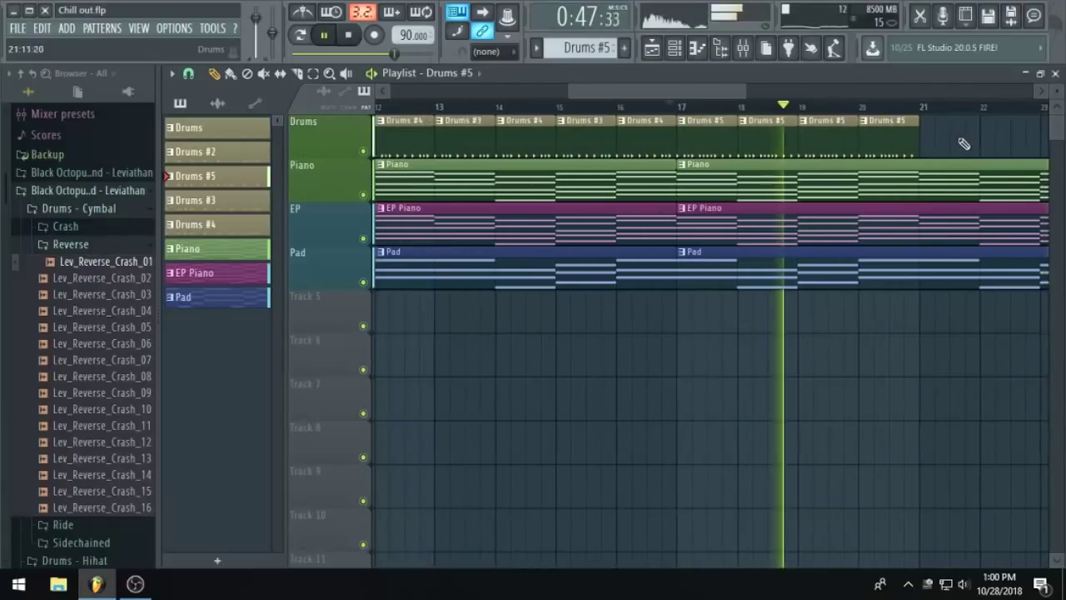
pyautogui.moveTo(712, 90); pyautogui.dragTo(748, 102)
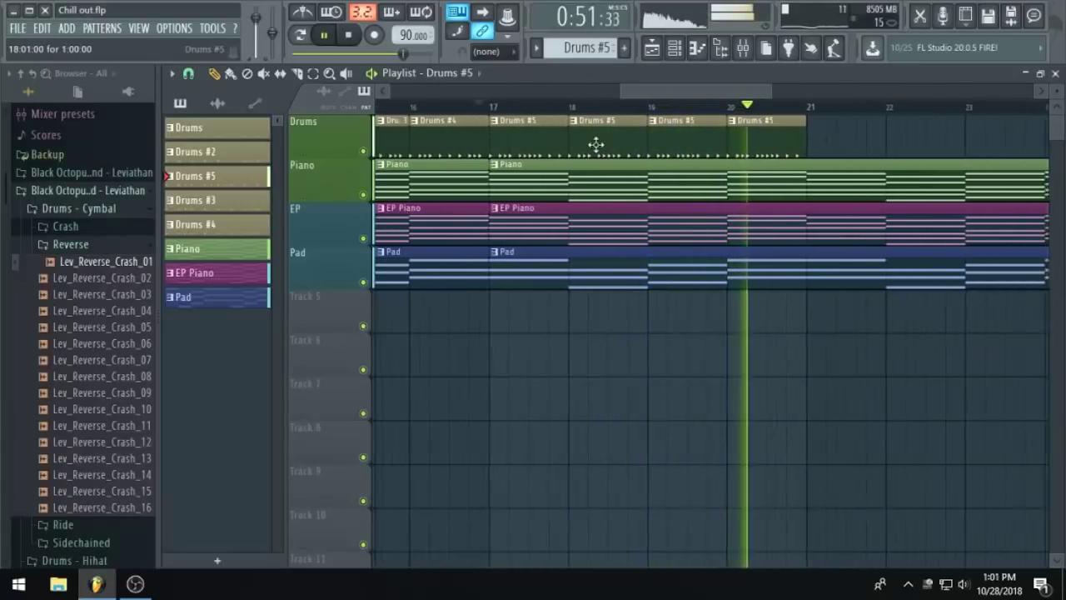
# Stop playback and make the drum clip at bar 18 a unique pattern.
pyautogui.press('space')
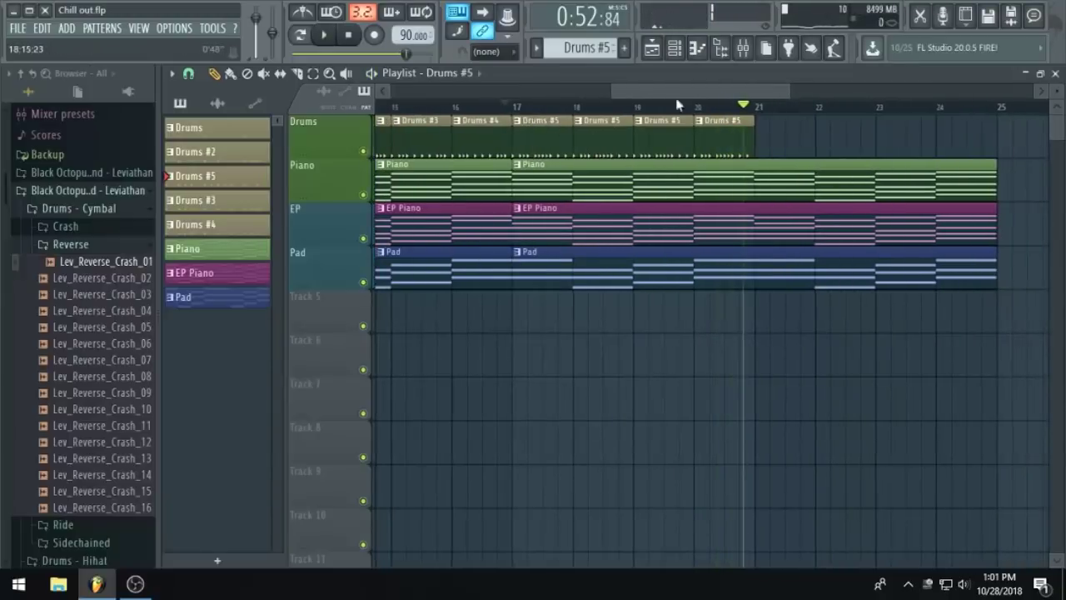
pyautogui.click(578, 121)
pyautogui.click(622, 218)
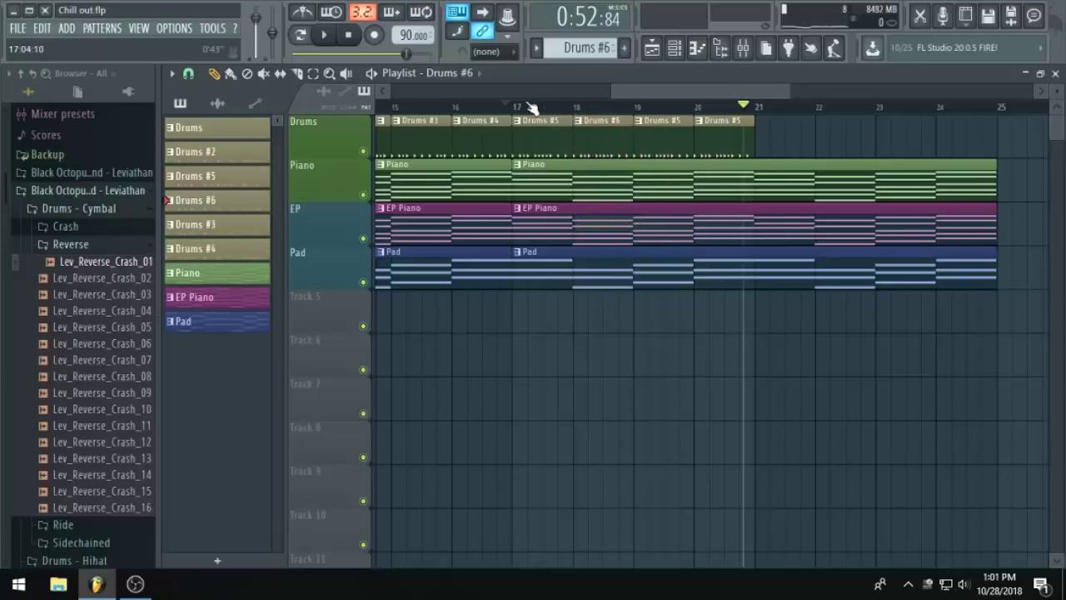
# Add a Hip-Hop Kick hit on step 14 of Drums #6, auditioning the pattern during playback.
pyautogui.press('space')
pyautogui.doubleClick(583, 122)
pyautogui.click(675, 50)
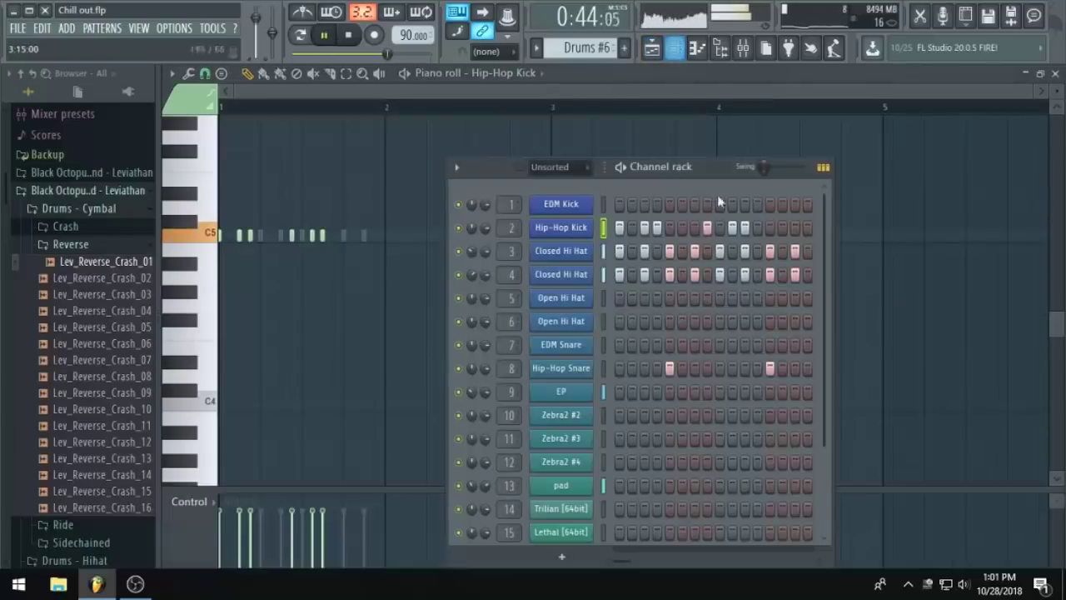
pyautogui.scroll(-2, 688, 233)
pyautogui.scroll(2, 756, 264)
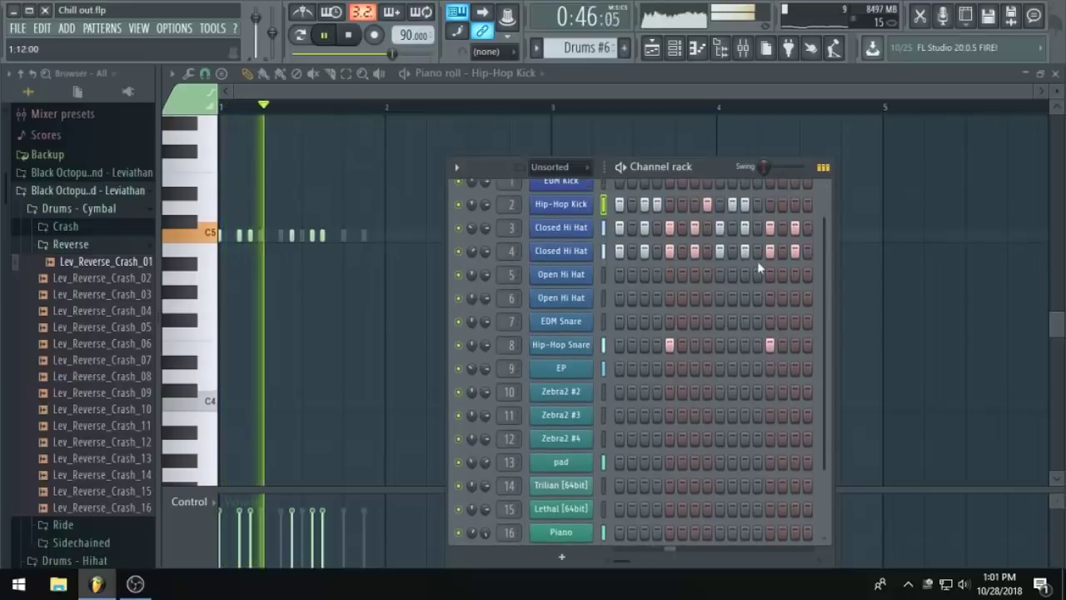
pyautogui.press('space')
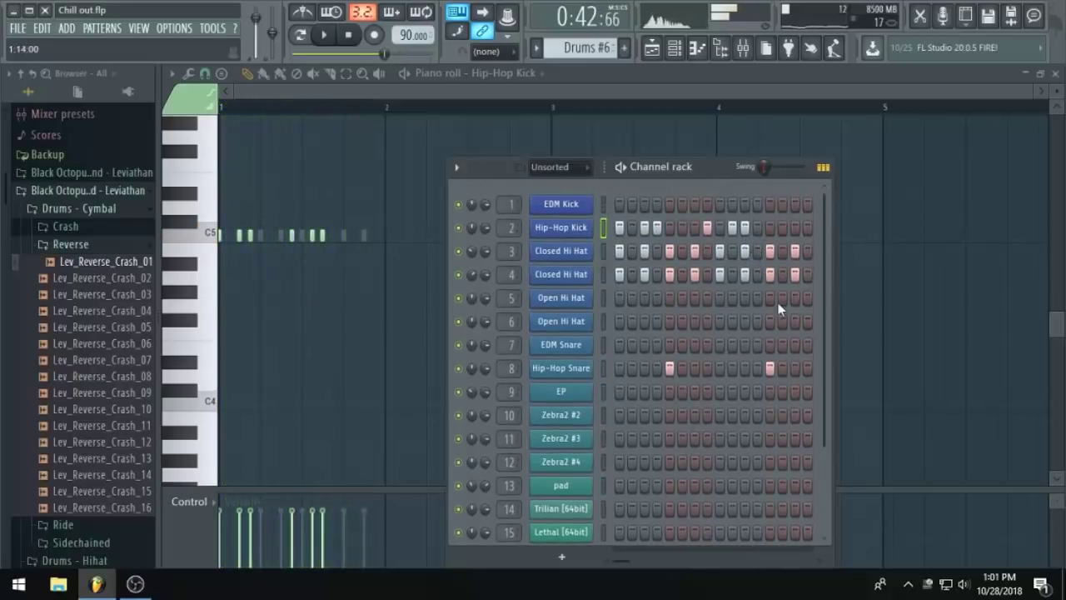
pyautogui.press('space')
pyautogui.press('F6')
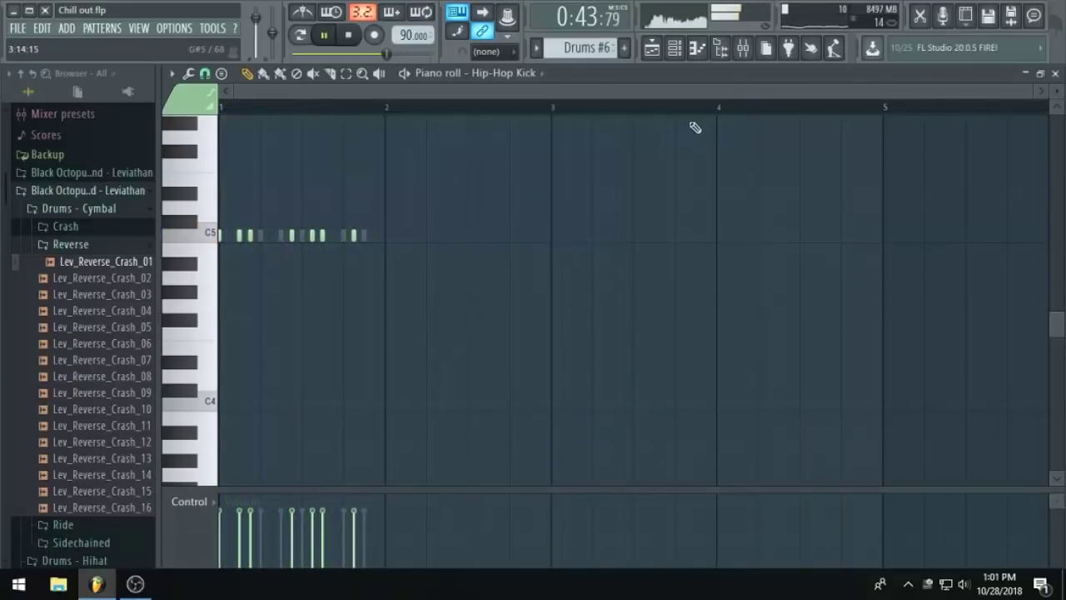
# Change the bar 20 clip to Drums #6 and duplicate the drum clips of bars 17–20 into bars 21–24.
pyautogui.click(654, 50)
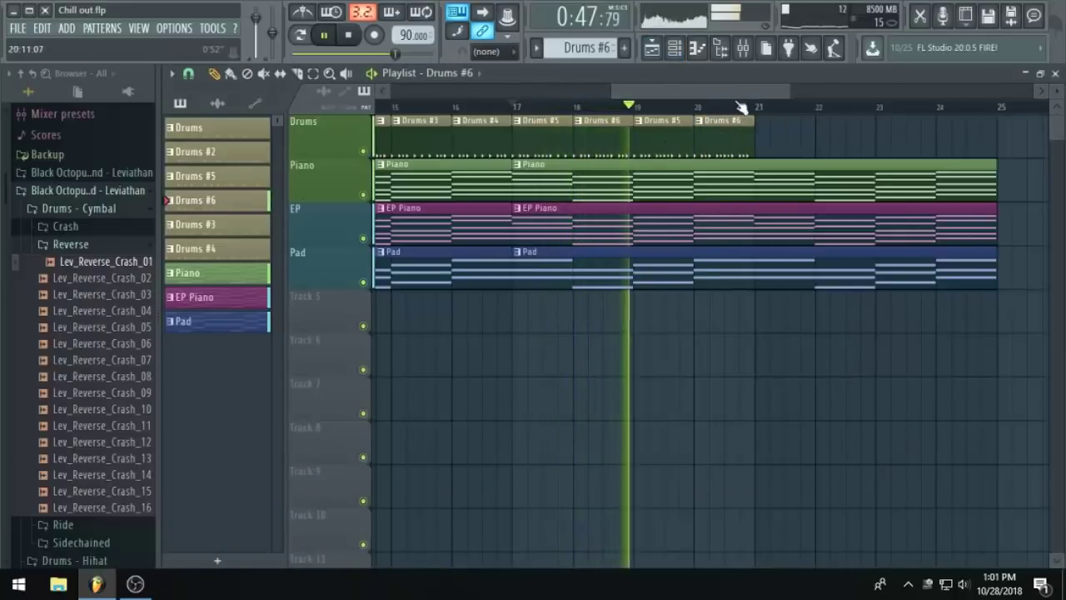
pyautogui.click(314, 73)
pyautogui.moveTo(752, 147); pyautogui.dragTo(553, 143)
pyautogui.hotkey('ctrl', 'b')
pyautogui.hotkey('ctrl', 'b')
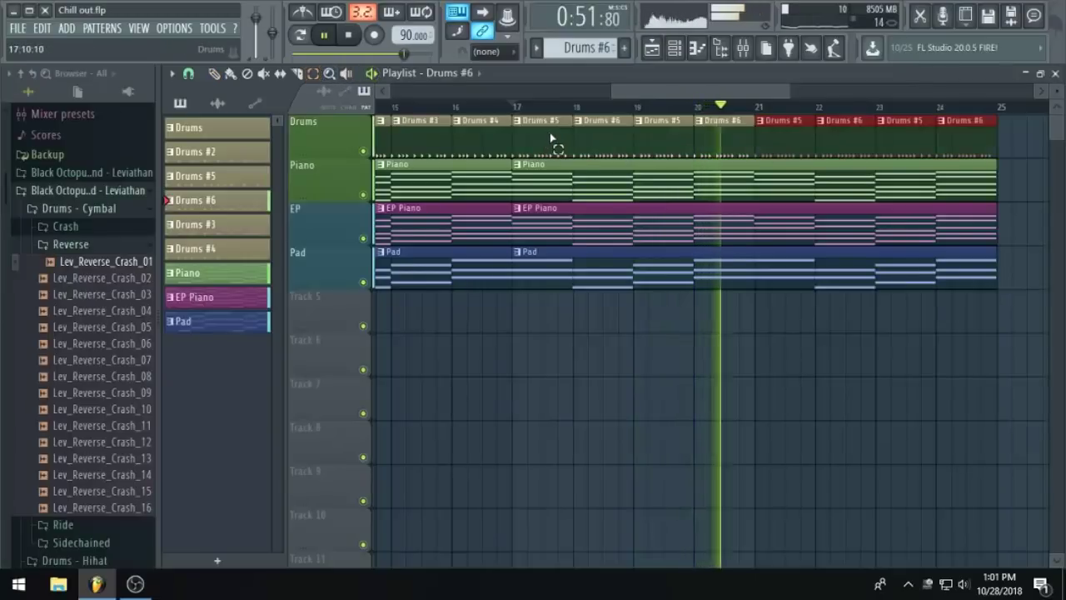
pyautogui.scroll(-2, 664, 198)
pyautogui.scroll(2, 667, 200)
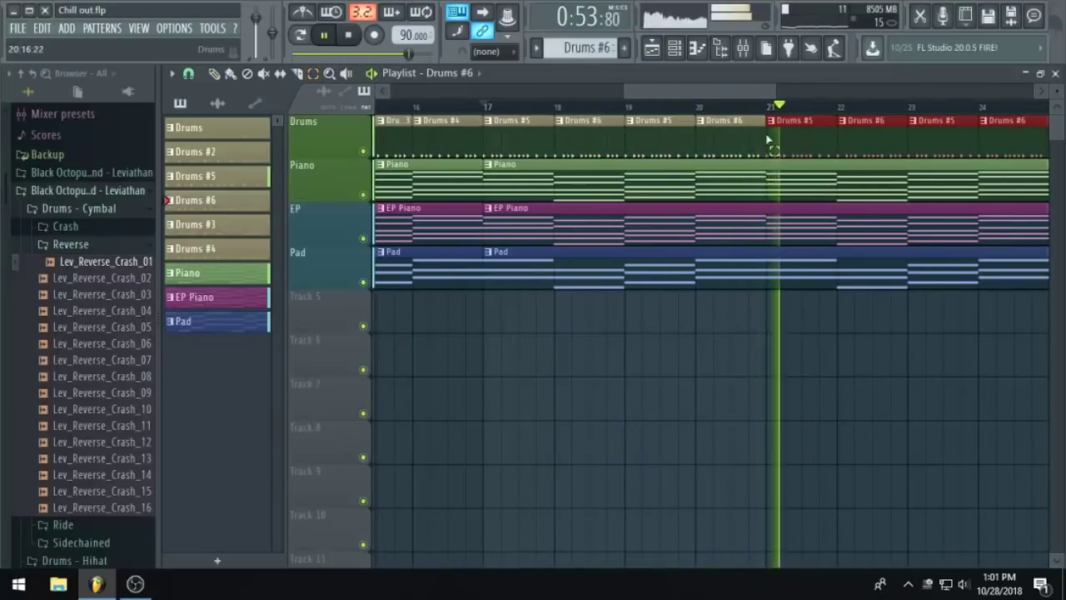
# Make the drum clip at bar 20 a unique pattern and play the song from that bar.
pyautogui.rightClick(702, 130)
pyautogui.click(736, 223)
pyautogui.press('space')
pyautogui.click(698, 108)
pyautogui.press('space')
# Open the Drums #7 pattern and add a Hip-Hop Kick hit on step 16.
pyautogui.doubleClick(730, 131)
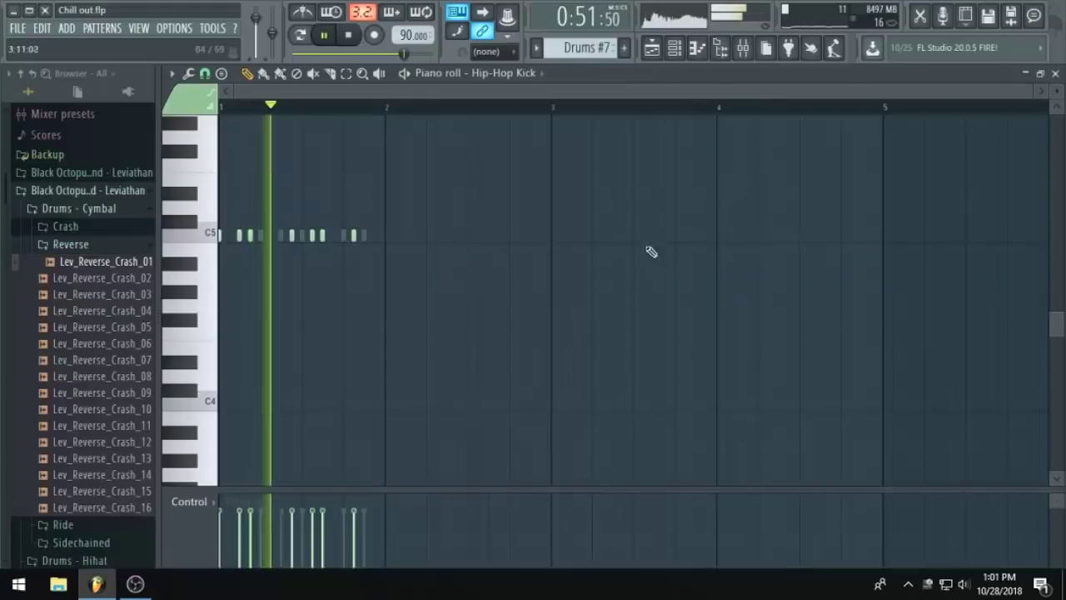
pyautogui.click(676, 48)
pyautogui.click(807, 229)
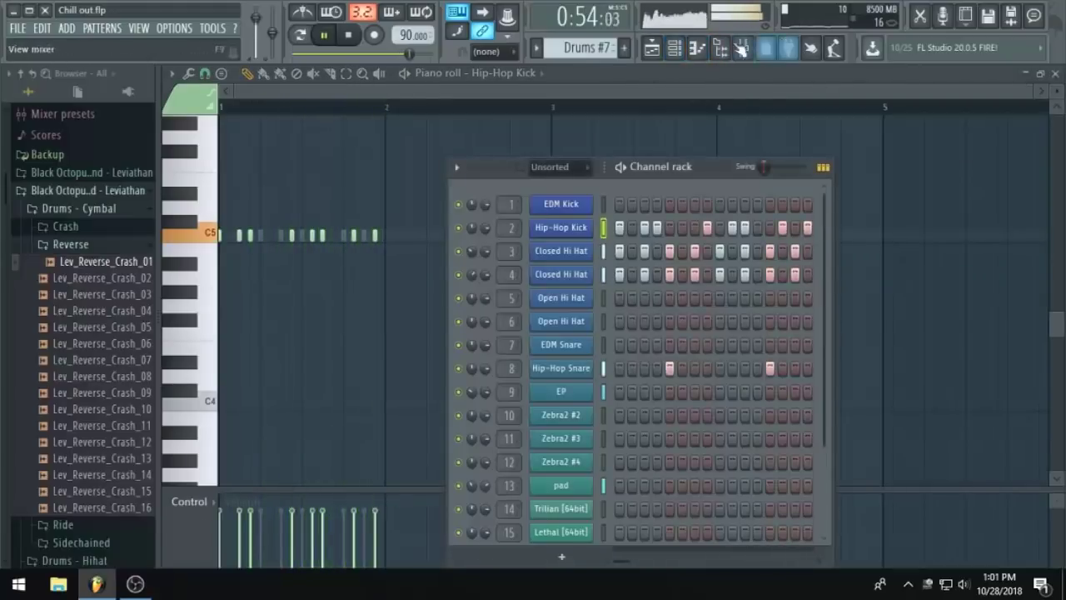
# Return to the playlist and replace the drum clip at bar 24 with Drums #7.
pyautogui.click(652, 48)
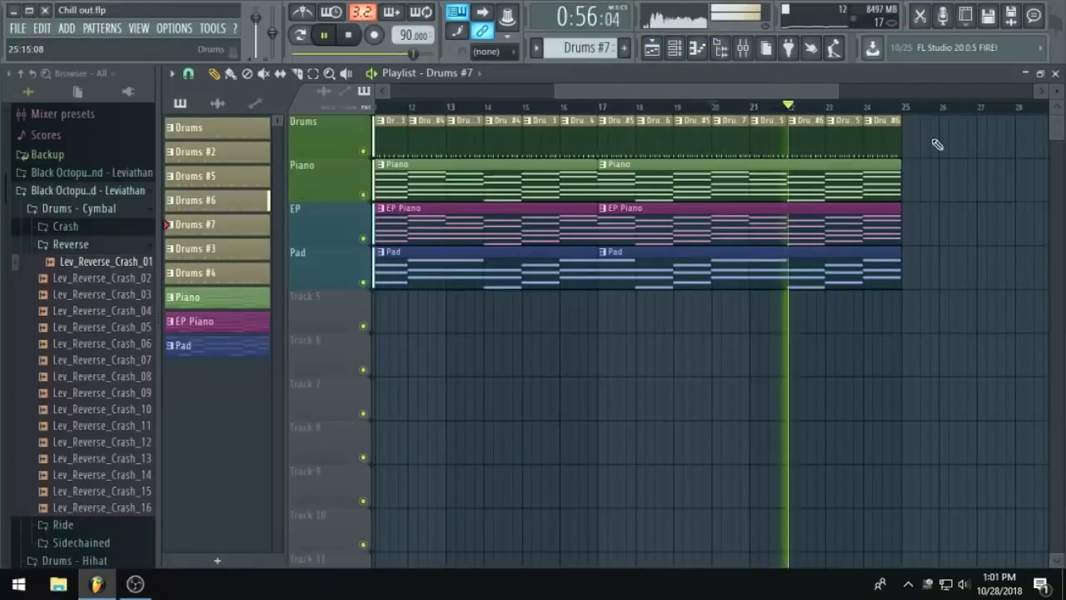
pyautogui.scroll(1, 729, 239)
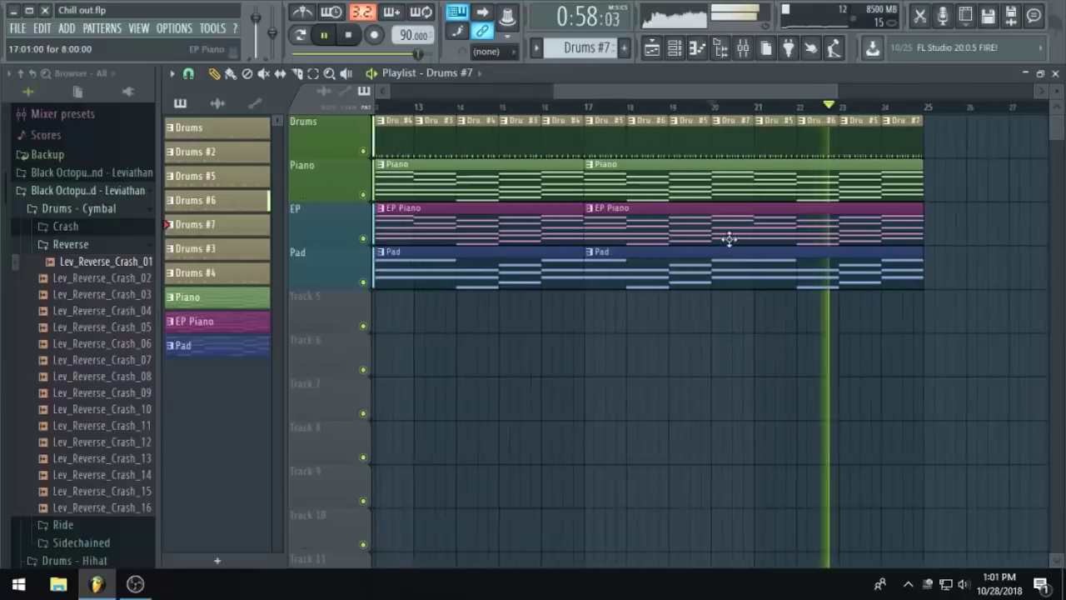
pyautogui.scroll(-1, 729, 239)
# Rename playlist track 5 as bass and color it purple.
pyautogui.rightClick(342, 301)
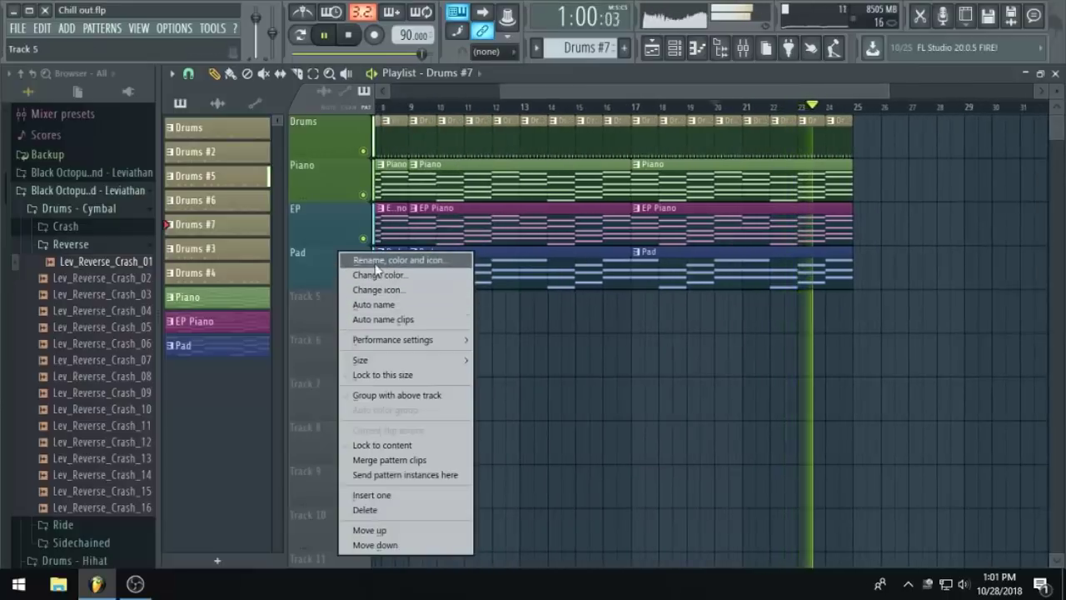
pyautogui.click(373, 263)
pyautogui.write('bass')
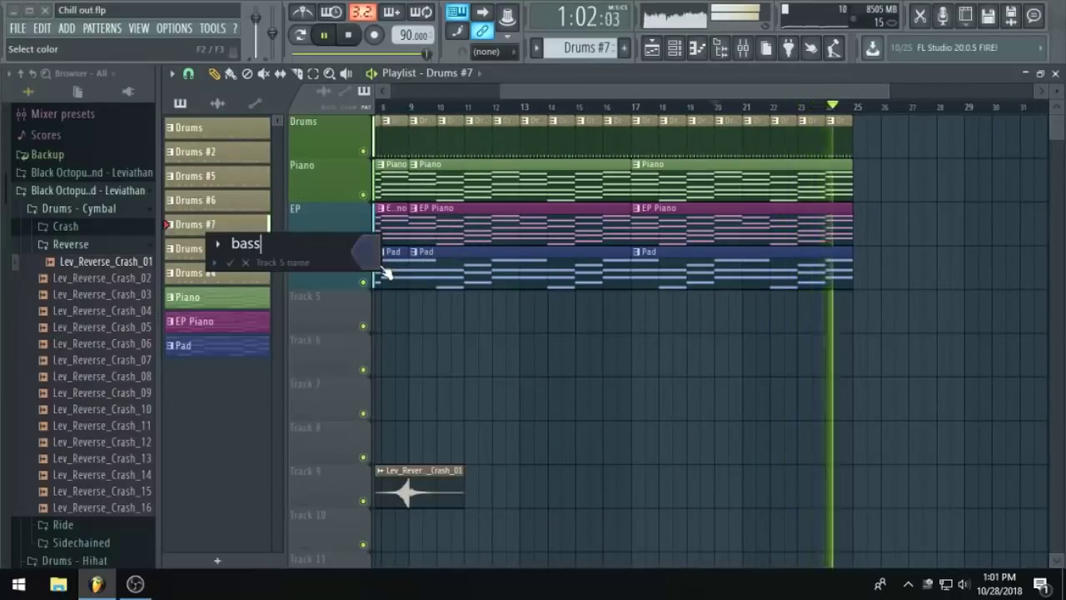
pyautogui.press('Return')
# Stop playback, save the project and review the whole arrangement.
pyautogui.press('space')
pyautogui.scroll(-2, 791, 334)
pyautogui.hotkey('ctrl', 's')
pyautogui.scroll(-1, 664, 230)
pyautogui.scroll(1, 666, 237)
pyautogui.scroll(2, 673, 192)
pyautogui.moveTo(676, 92); pyautogui.dragTo(409, 73)
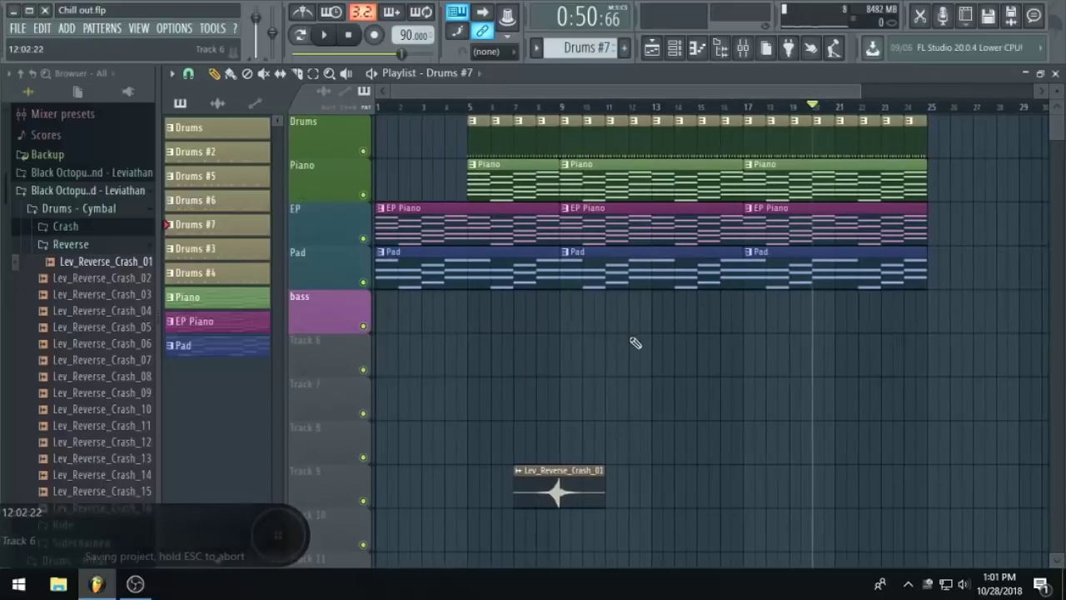
pyautogui.scroll(2, 728, 304)
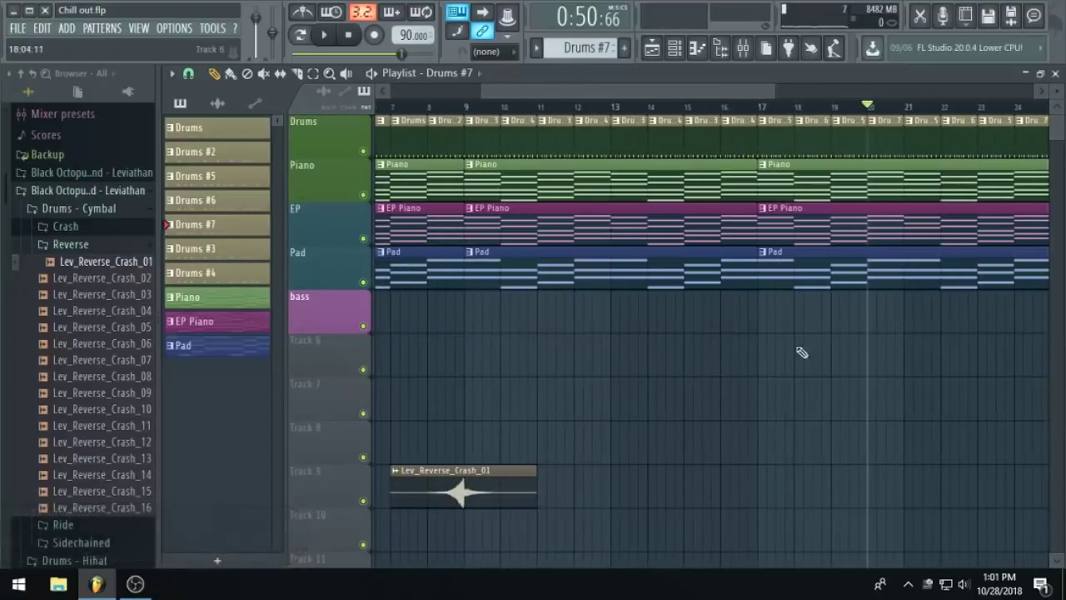
pyautogui.scroll(-2, 798, 323)
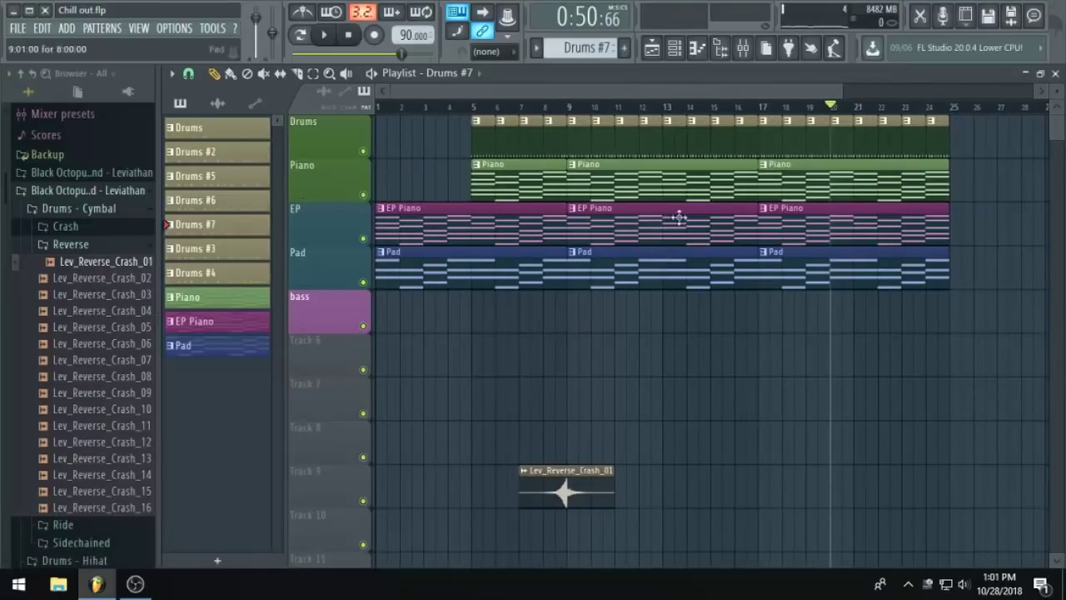
# Create a new pattern named bass.
pyautogui.click(624, 48)
pyautogui.press('Return')
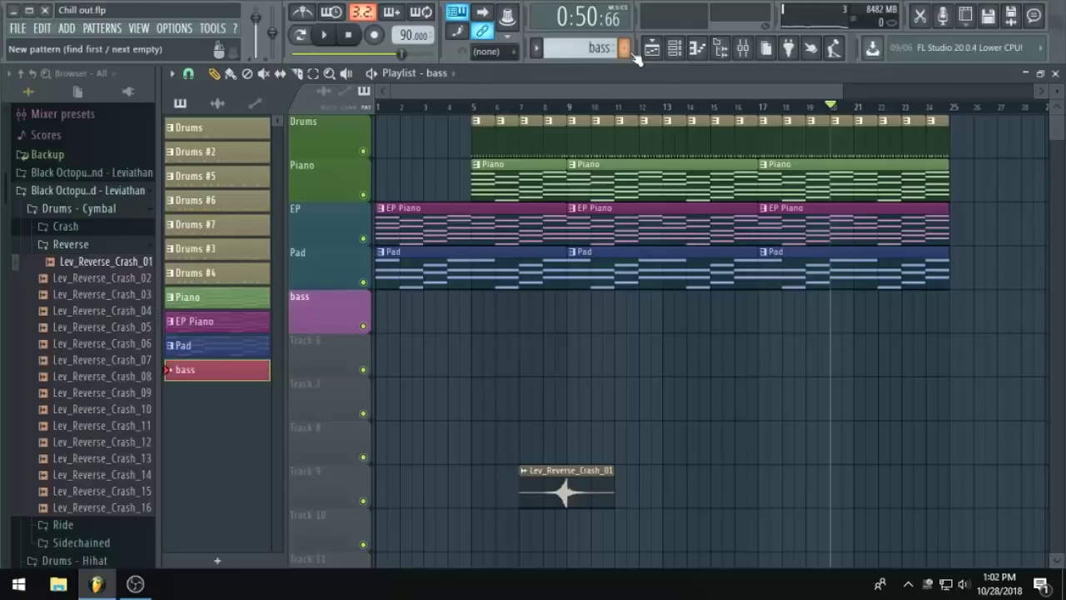
# Place a bass clip at bar 17 on the bass track and save the project.
pyautogui.scroll(2, 792, 369)
pyautogui.click(767, 300)
pyautogui.hotkey('ctrl', 's')
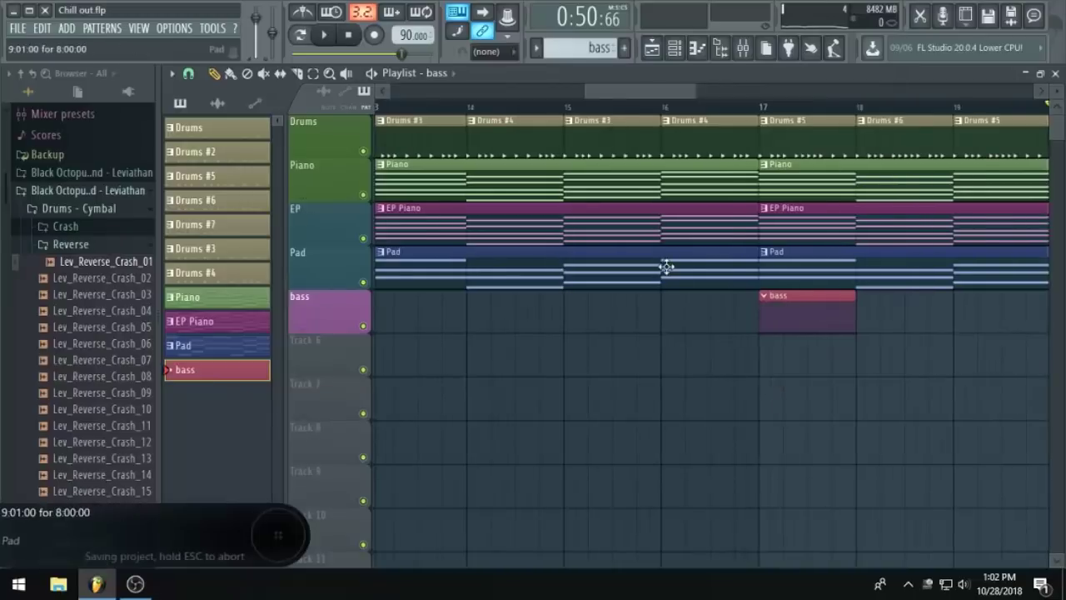
pyautogui.scroll(2, 686, 93)
pyautogui.scroll(-3, 781, 275)
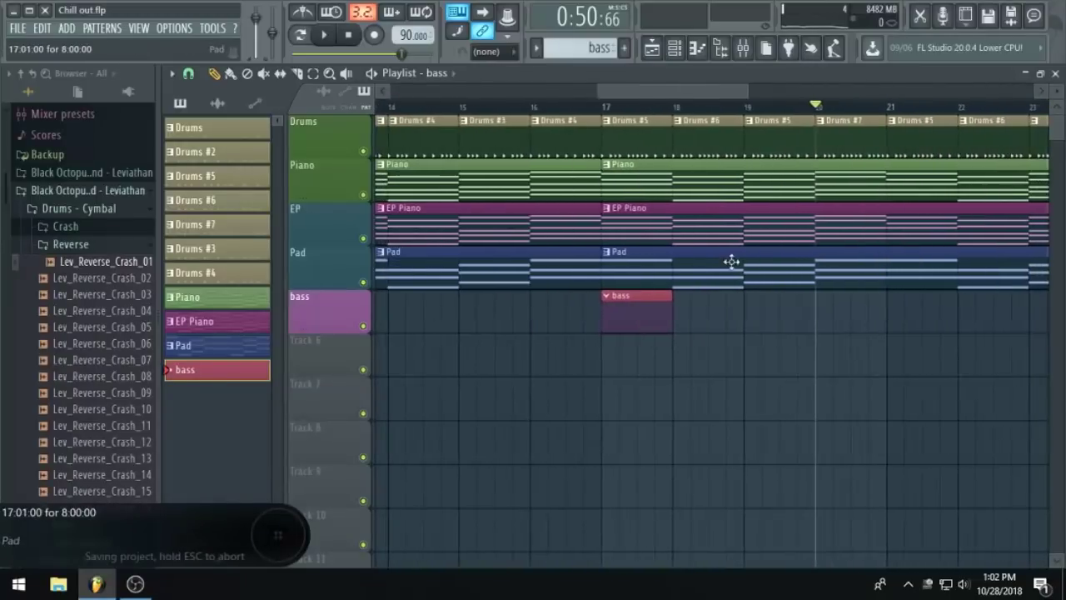
# Open the Trilian channel's instrument and bring up its patch browser to choose a bass sound.
pyautogui.click(674, 48)
pyautogui.scroll(-3, 734, 349)
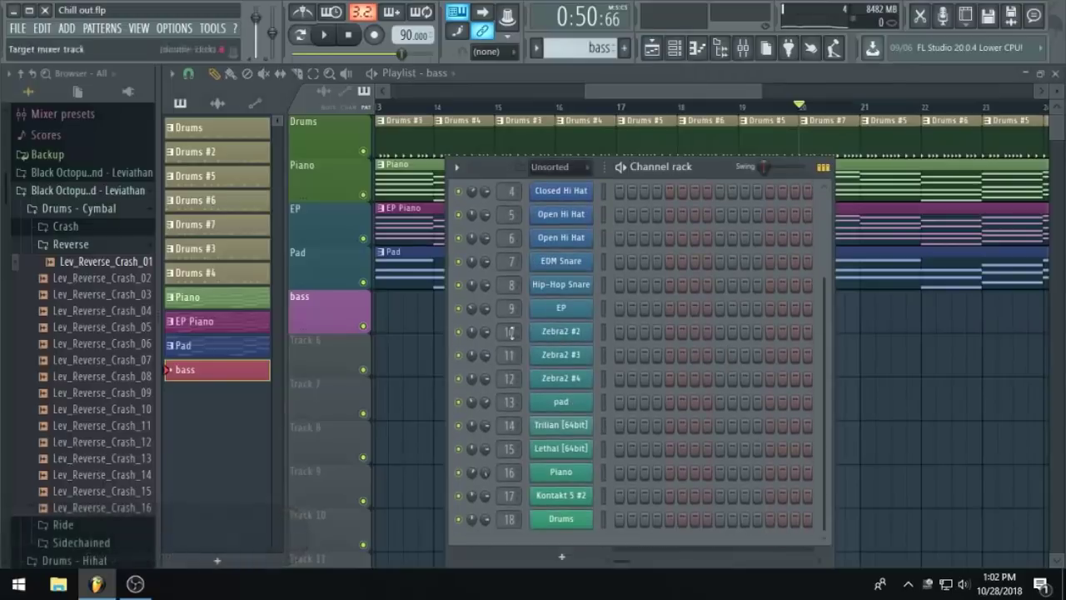
pyautogui.scroll(1, 745, 408)
pyautogui.scroll(-1, 706, 384)
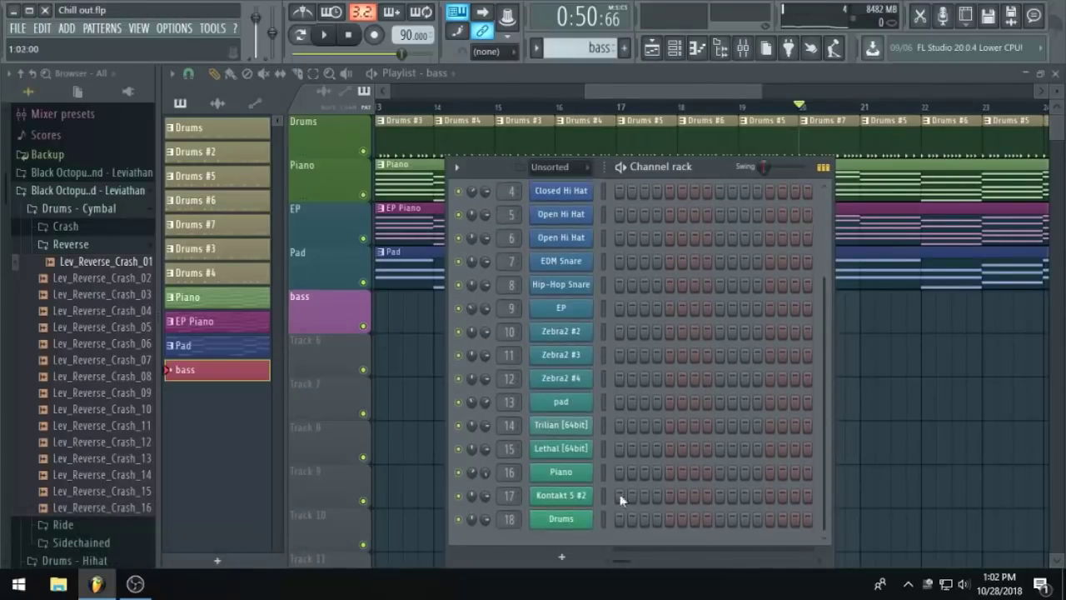
pyautogui.click(588, 425)
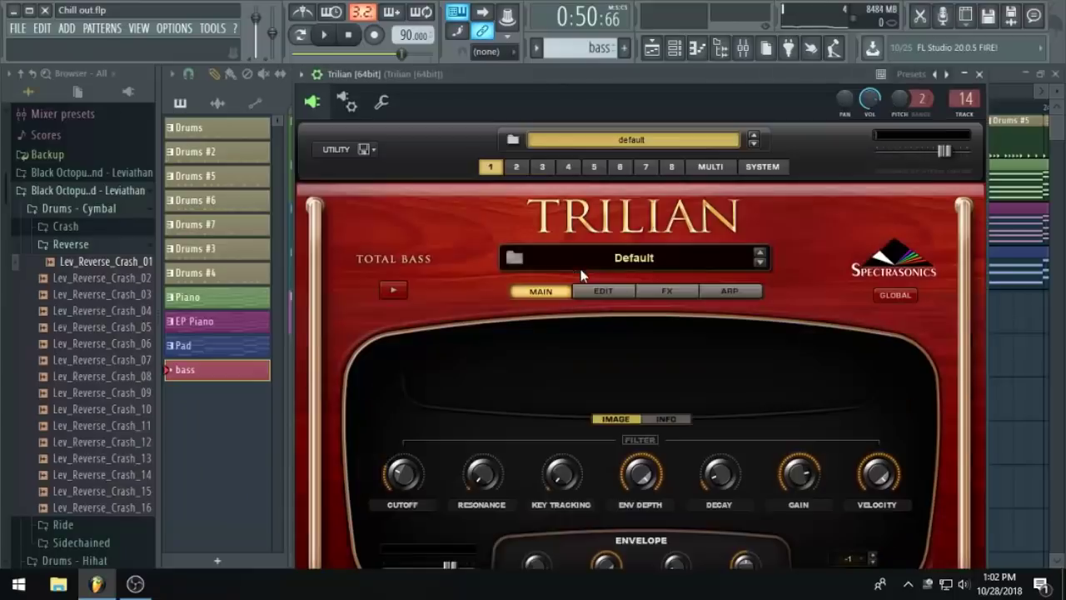
pyautogui.click(594, 262)
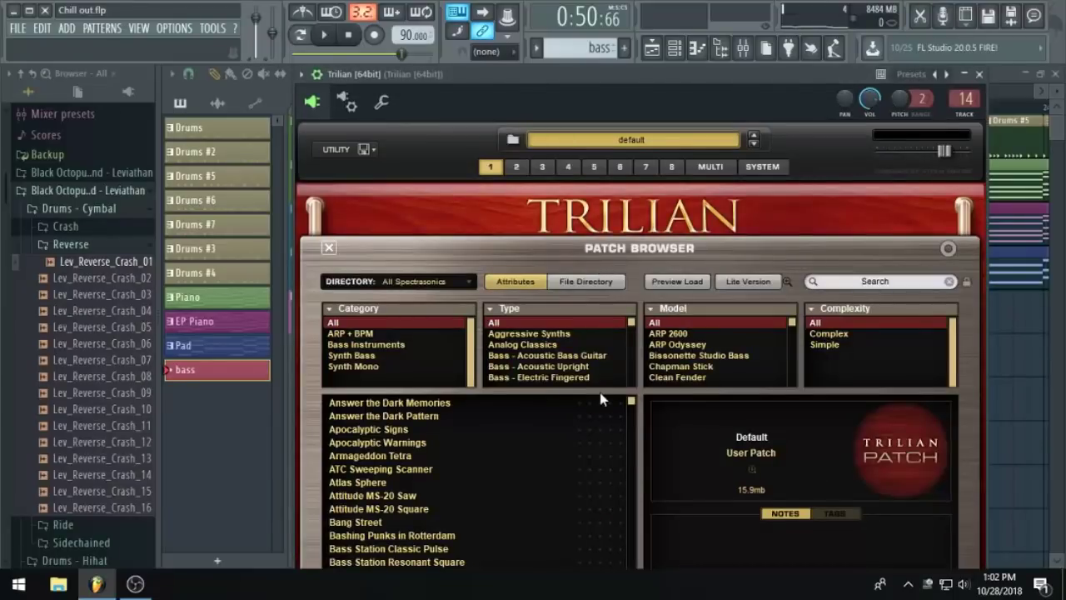
# Filter the patches to Bass Instruments of type Bass - Acoustic Bass Guitar and load Trilogy Martin - Full Range to audition it.
pyautogui.moveTo(775, 77); pyautogui.dragTo(765, 66)
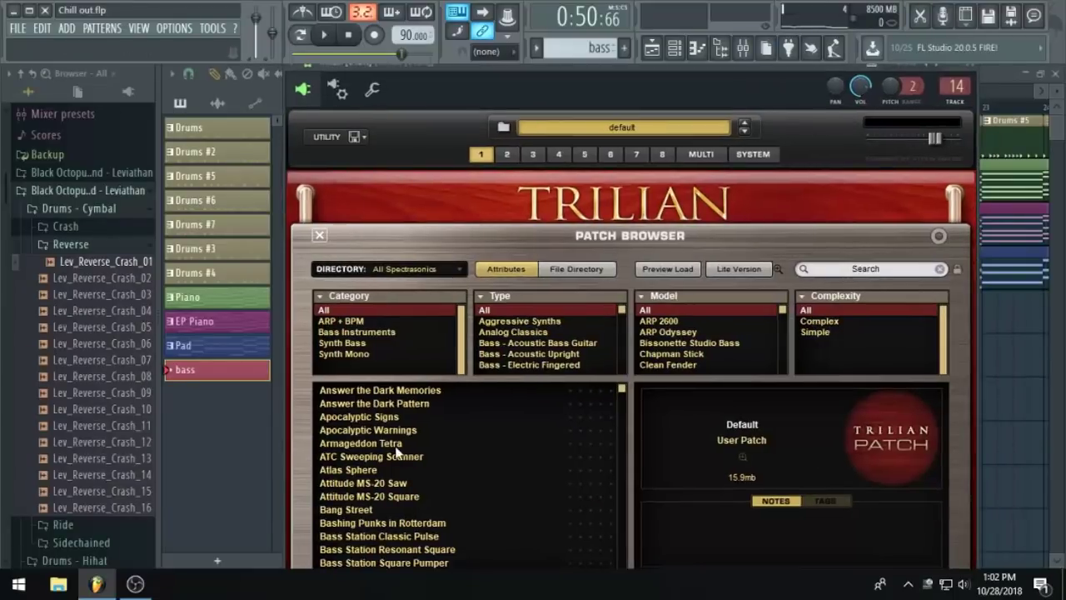
pyautogui.click(338, 343)
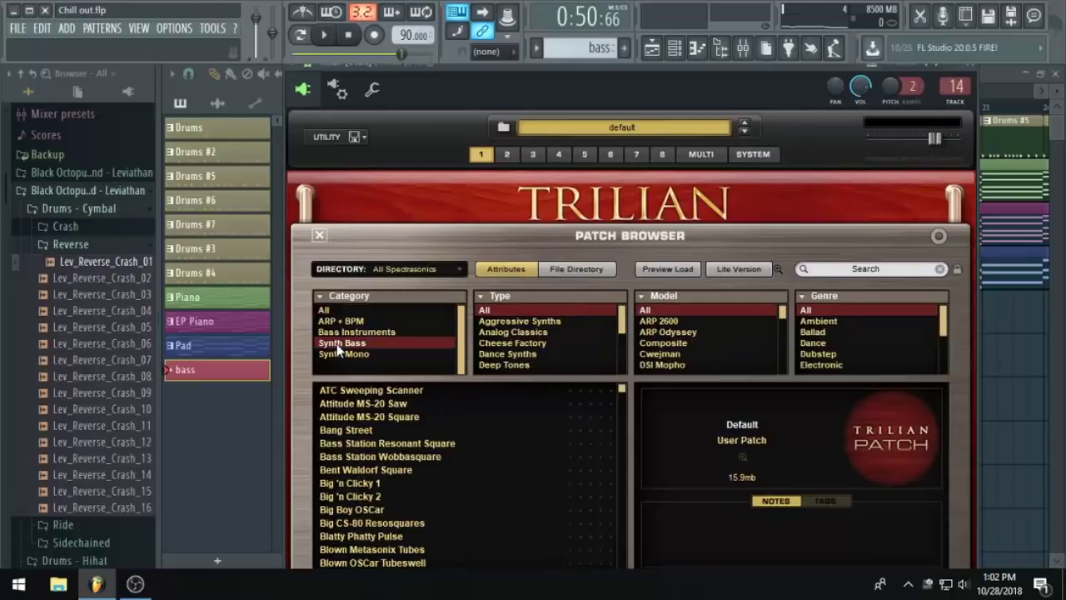
pyautogui.click(359, 332)
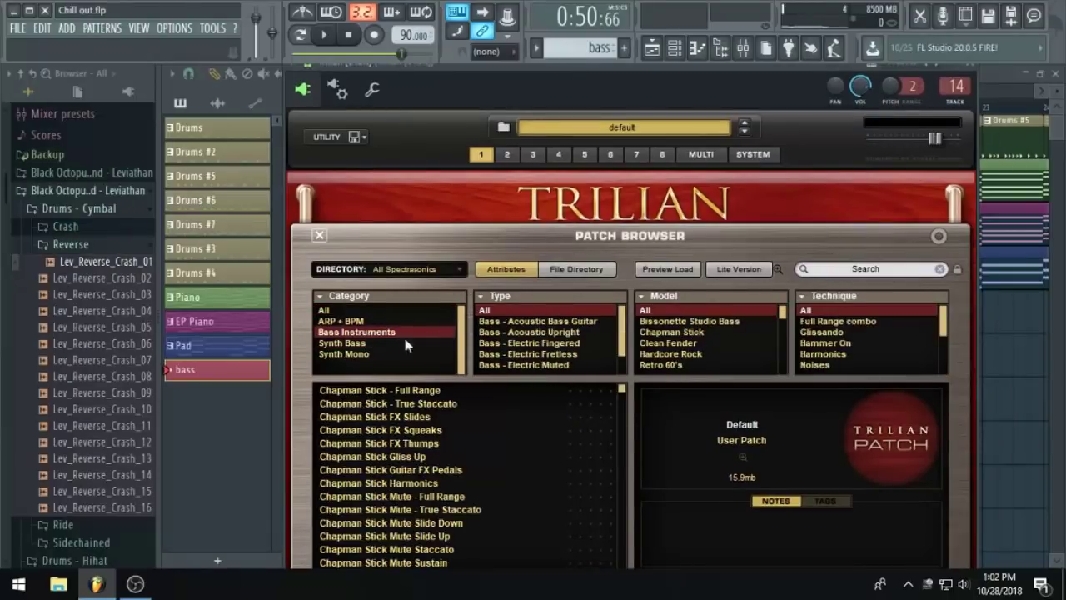
pyautogui.click(588, 322)
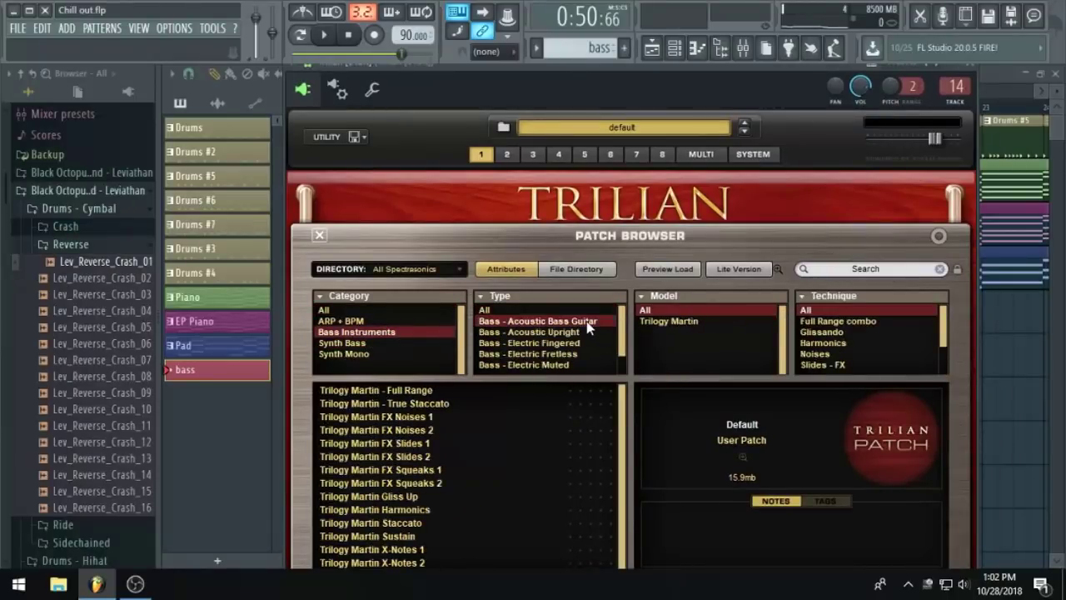
pyautogui.click(391, 392)
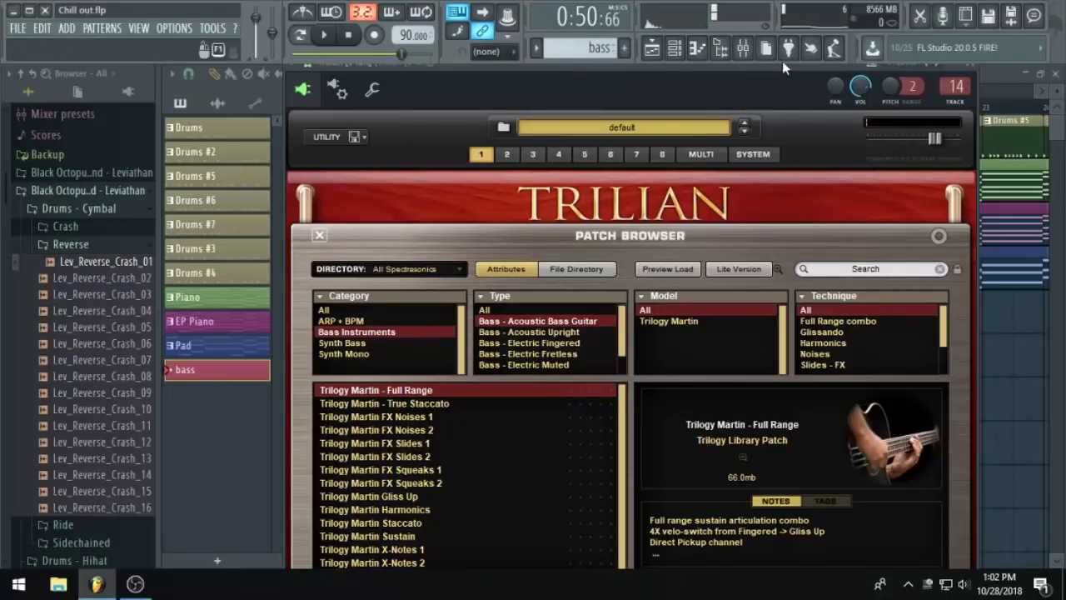
# Load the Clean Fender - Full Range patch from the Bass - Electric Fingered type and return to the playlist.
pyautogui.click(575, 343)
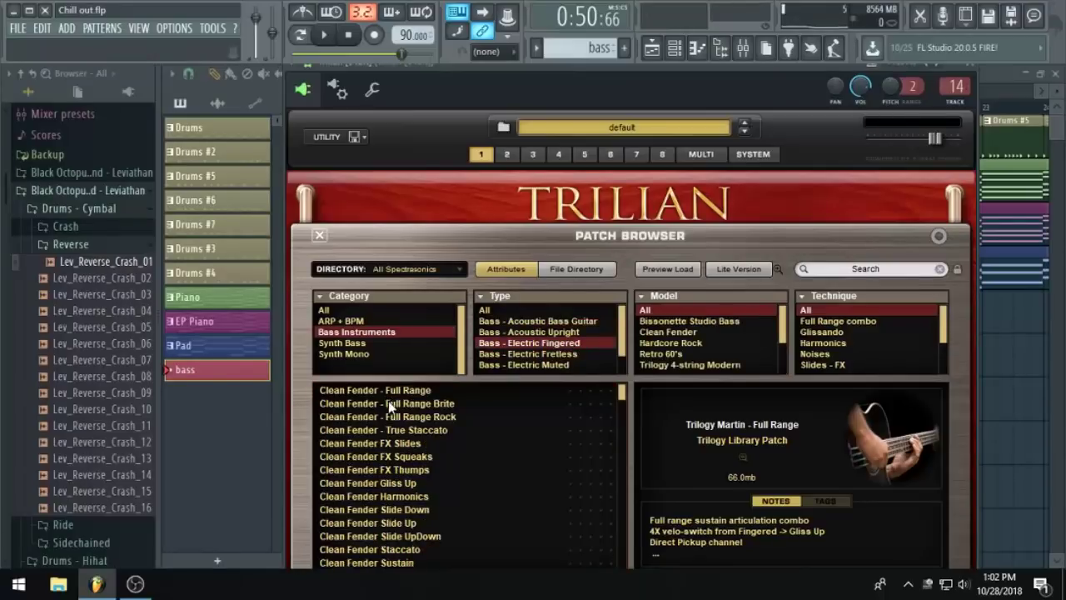
pyautogui.click(387, 395)
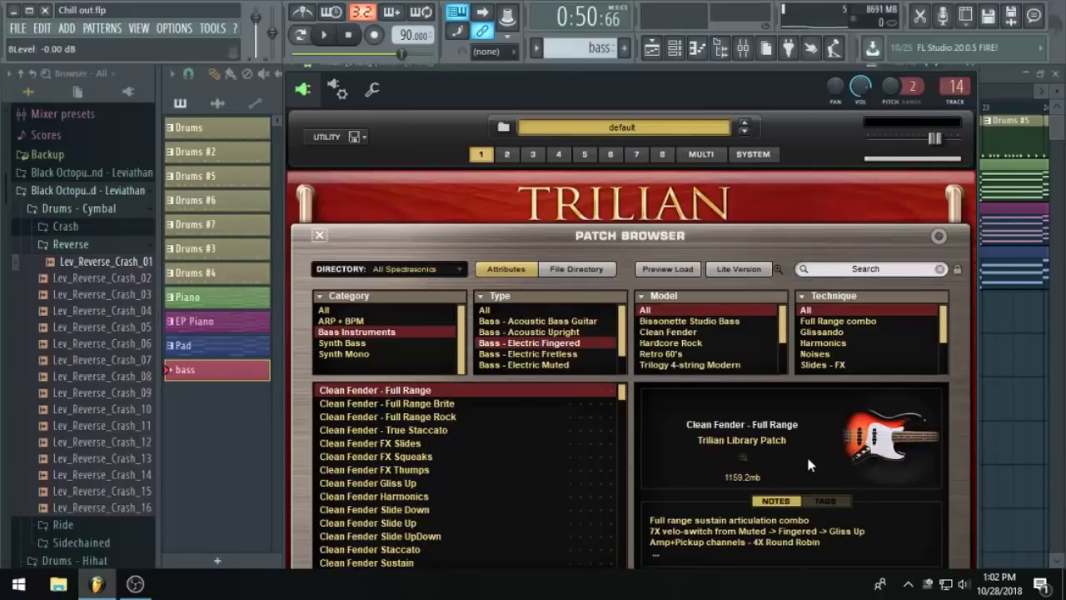
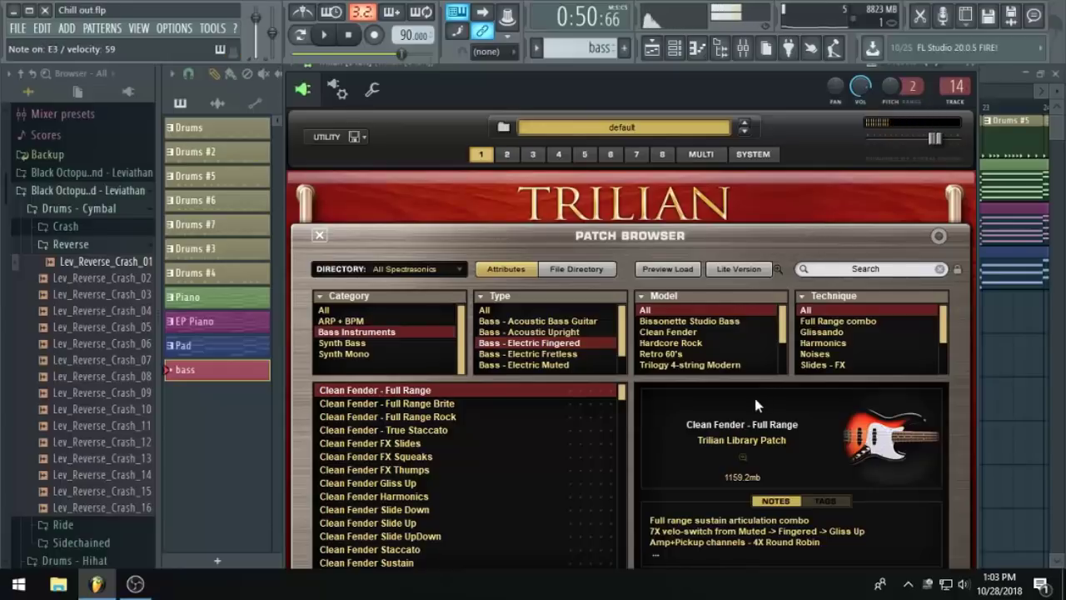
pyautogui.click(650, 48)
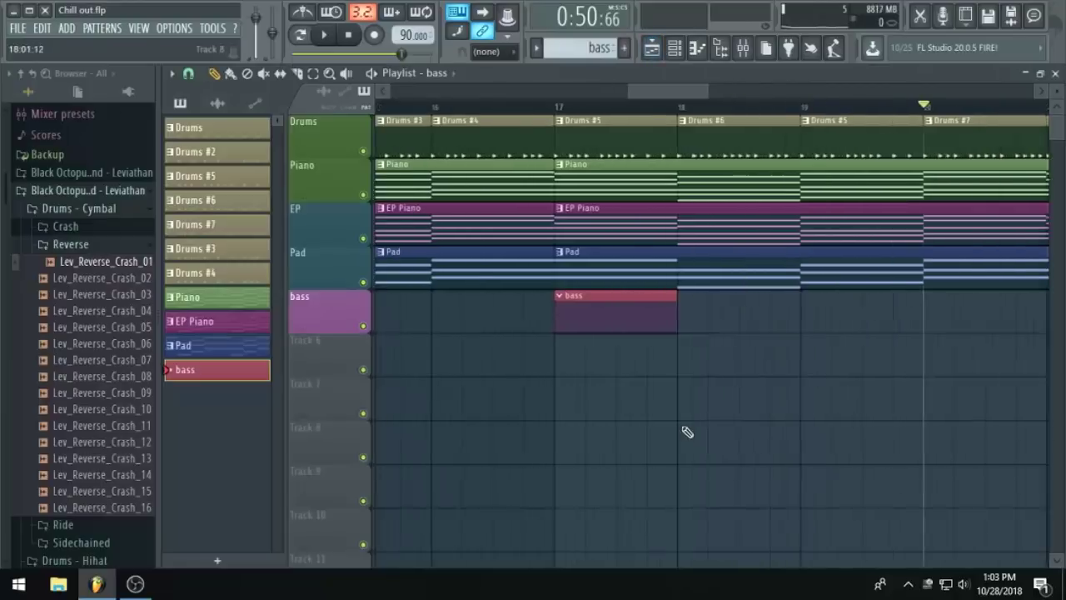
# Move the playback position to bar 16 in the playlist, just before the bass clip, and maximize the playlist window.
pyautogui.moveTo(790, 95); pyautogui.dragTo(803, 95)
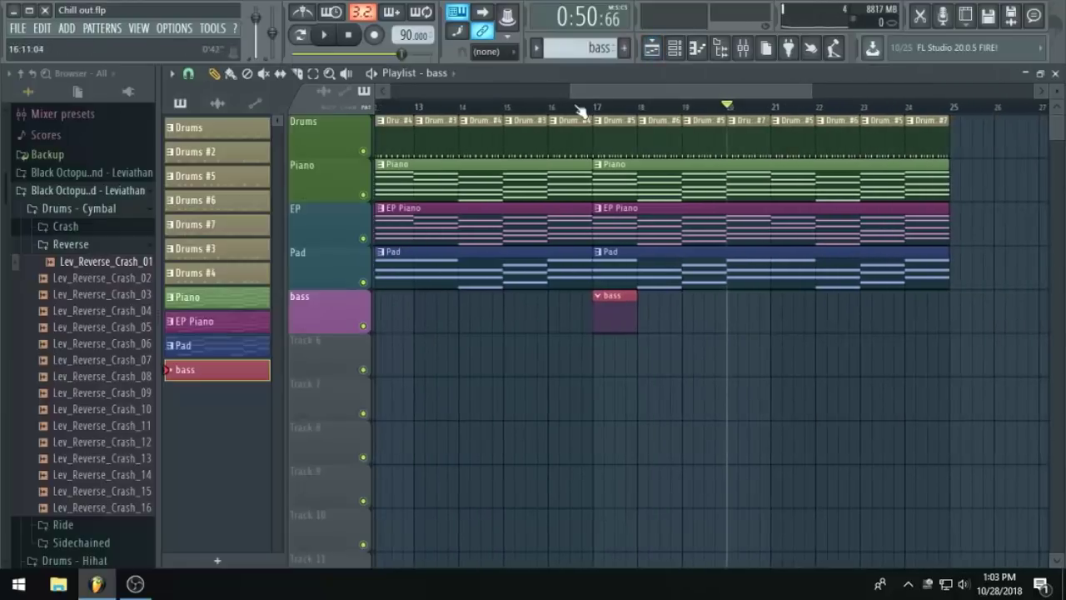
pyautogui.click(587, 108)
pyautogui.click(677, 55)
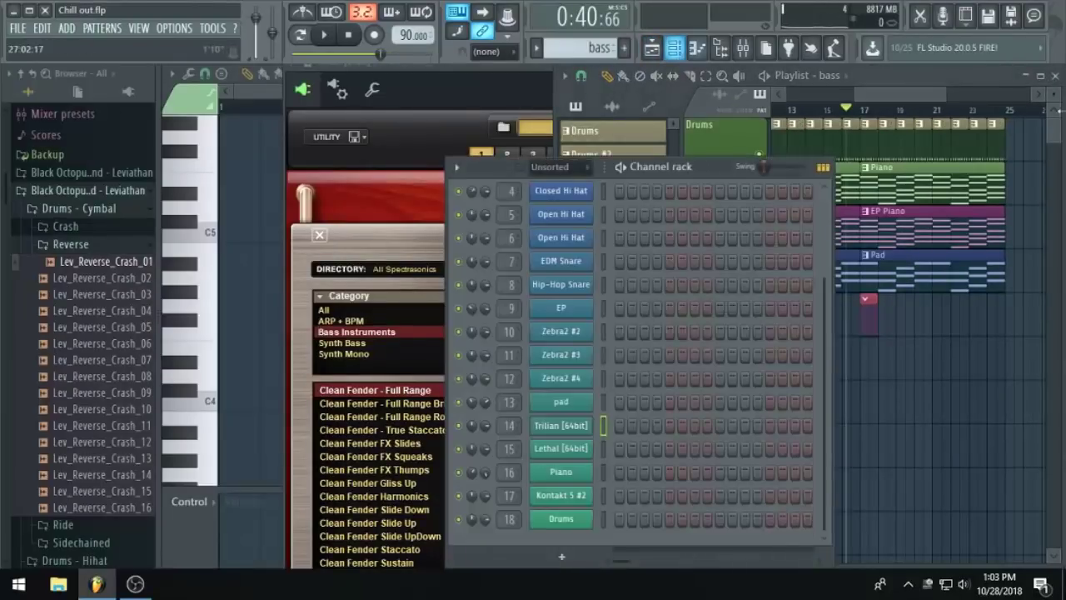
pyautogui.click(1041, 76)
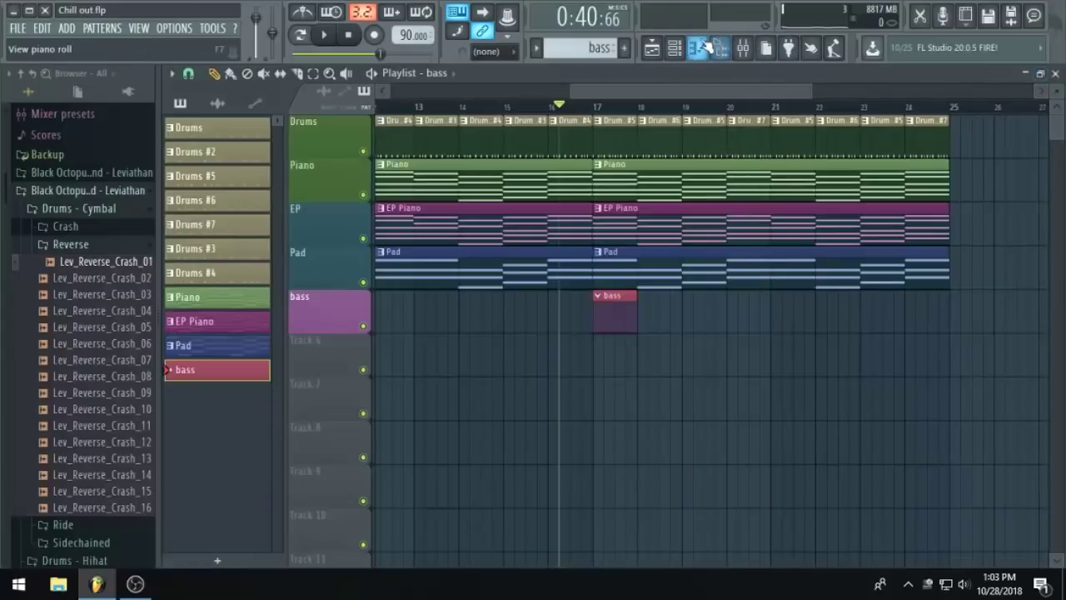
# Open the Trilian channel's piano roll in the bass pattern and draw a one-bar E3 note at bar 1.
pyautogui.click(675, 48)
pyautogui.moveTo(719, 178); pyautogui.dragTo(710, 145)
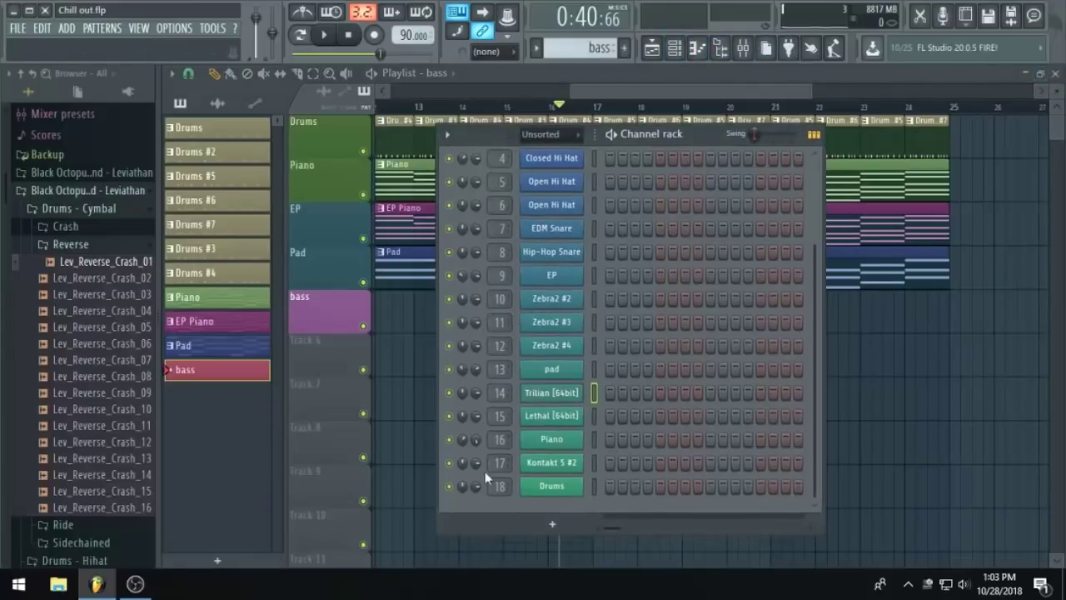
pyautogui.rightClick(546, 402)
pyautogui.click(614, 375)
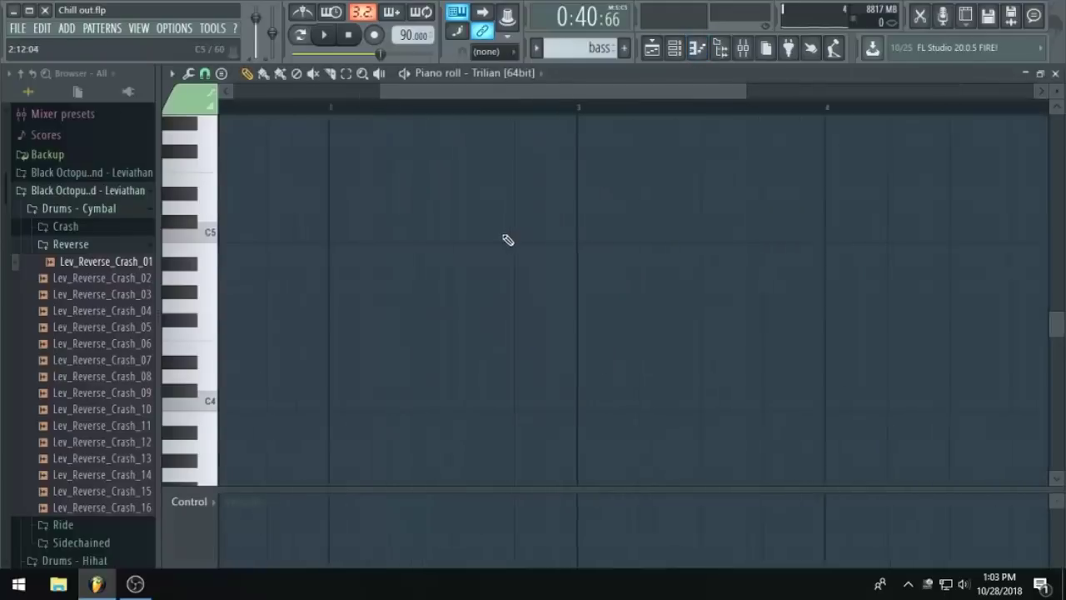
pyautogui.moveTo(549, 98); pyautogui.dragTo(391, 97)
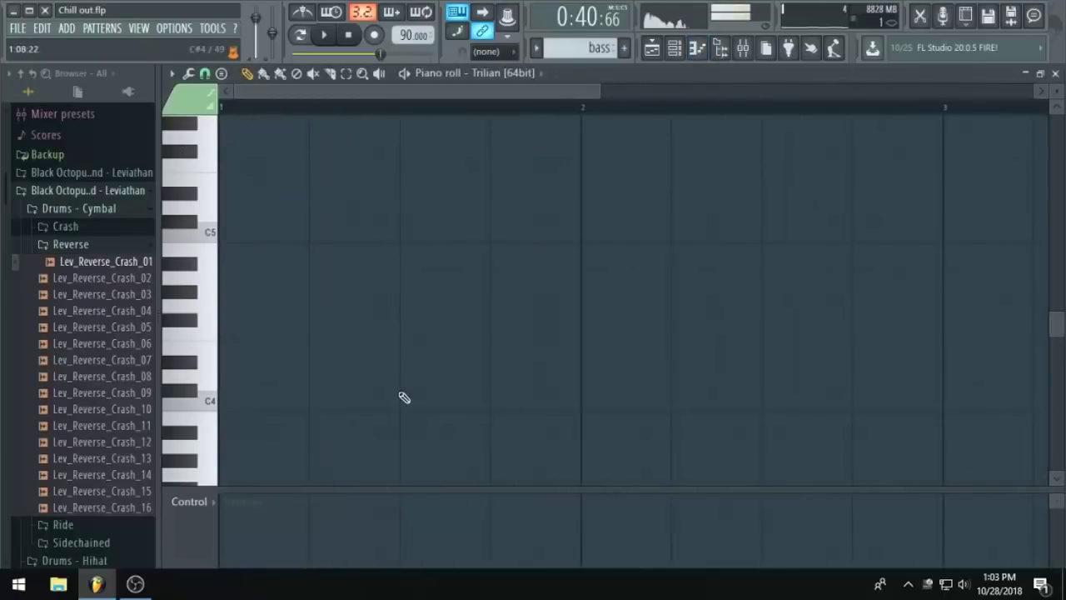
pyautogui.scroll(-3, 404, 397)
pyautogui.click(233, 275)
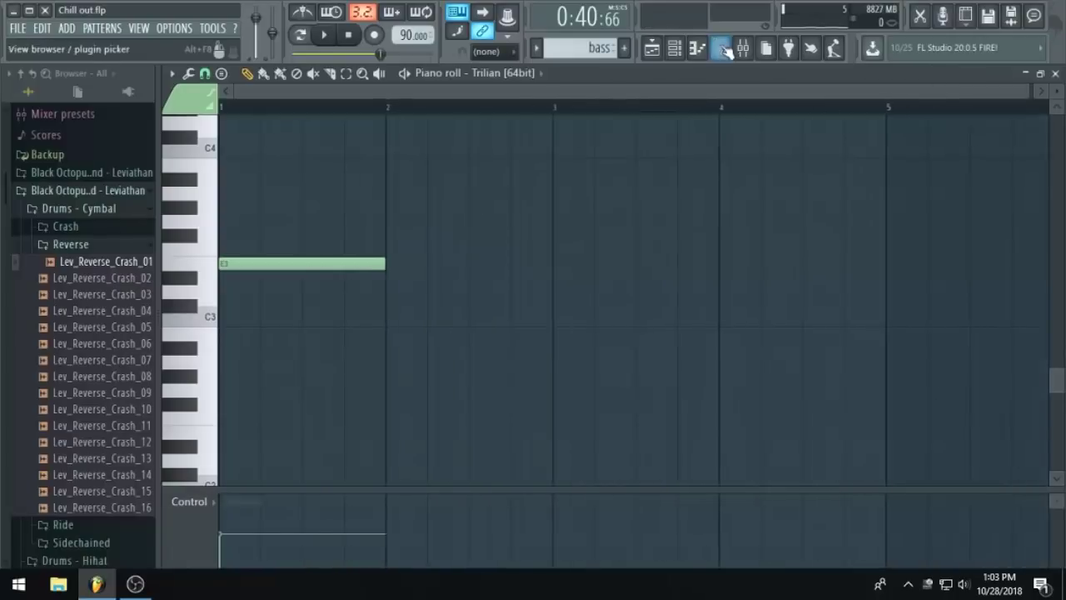
# Return to the playlist and play from bar 16 to hear the bass clip with the other tracks.
pyautogui.click(652, 48)
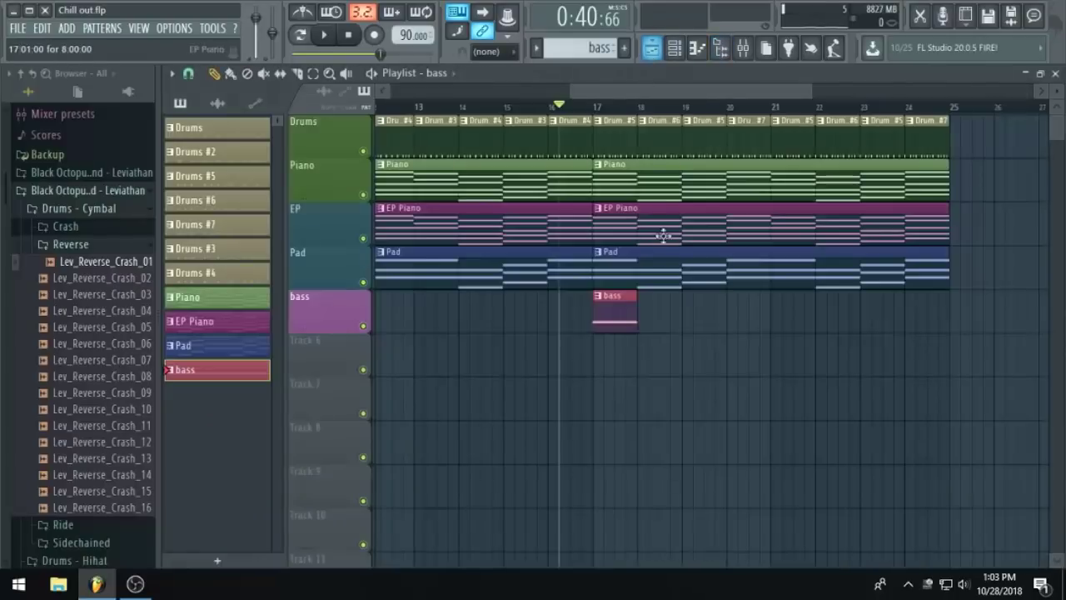
pyautogui.click(675, 48)
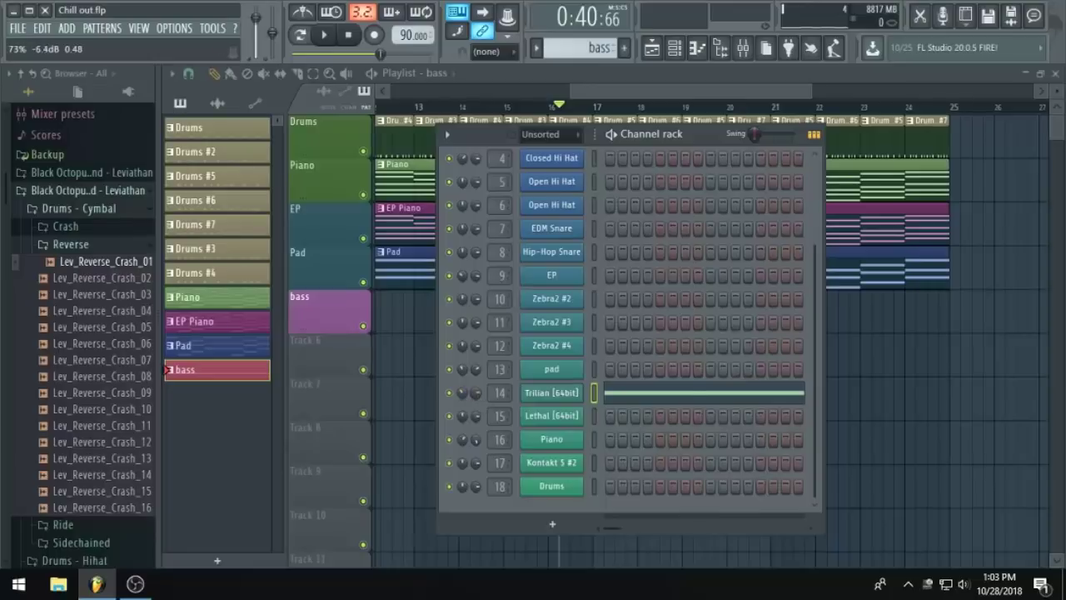
pyautogui.click(656, 93)
pyautogui.press('space')
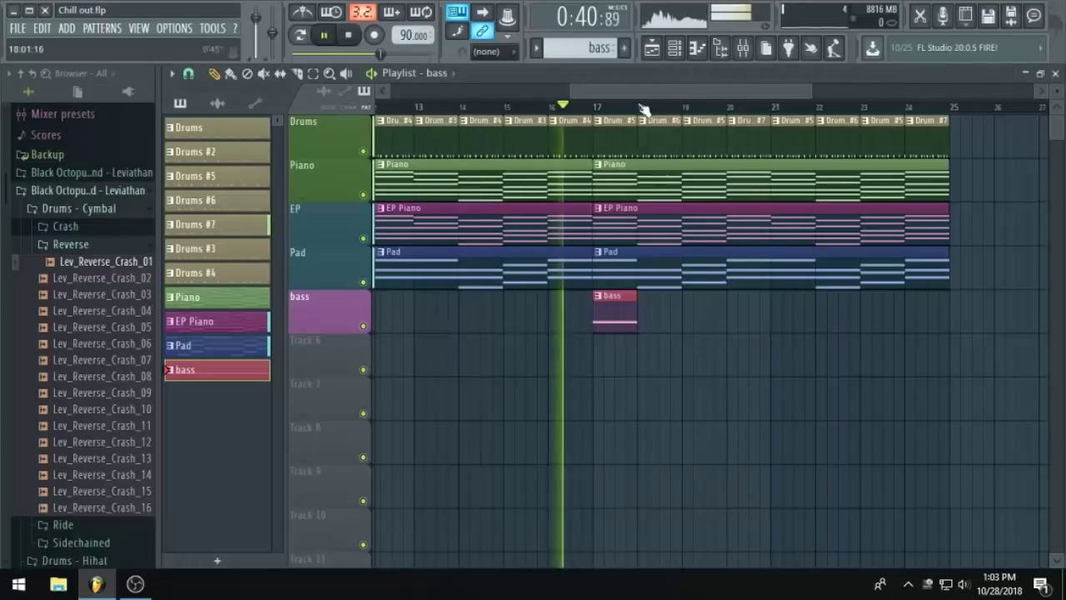
pyautogui.scroll(2, 731, 181)
pyautogui.moveTo(695, 92); pyautogui.dragTo(707, 94)
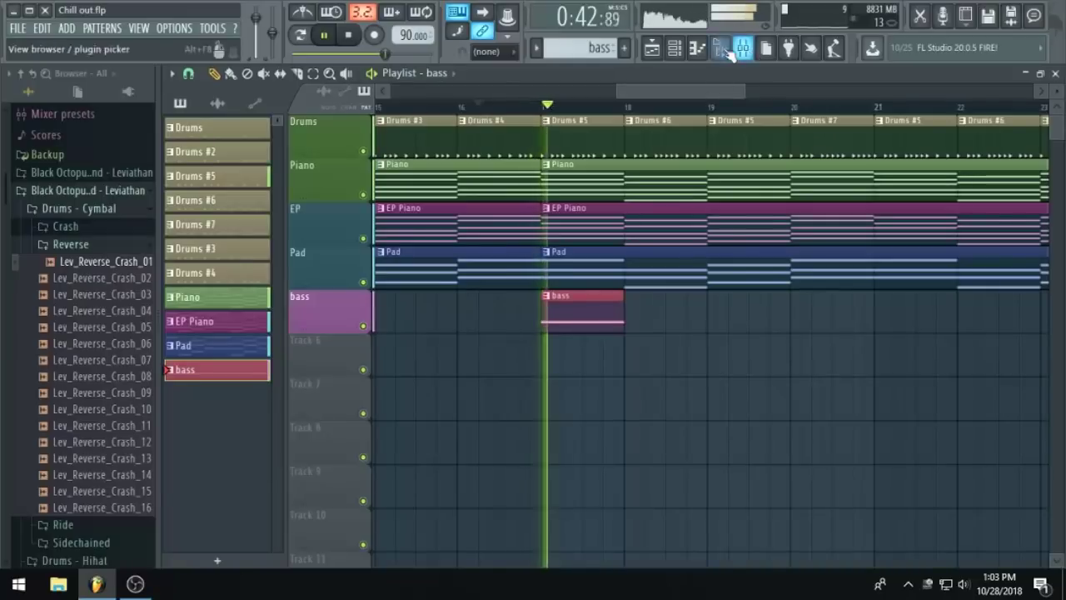
# Add one-bar C3, D3 and E3 notes at bars 2, 3 and 4 of the Trilian piano roll.
pyautogui.click(697, 47)
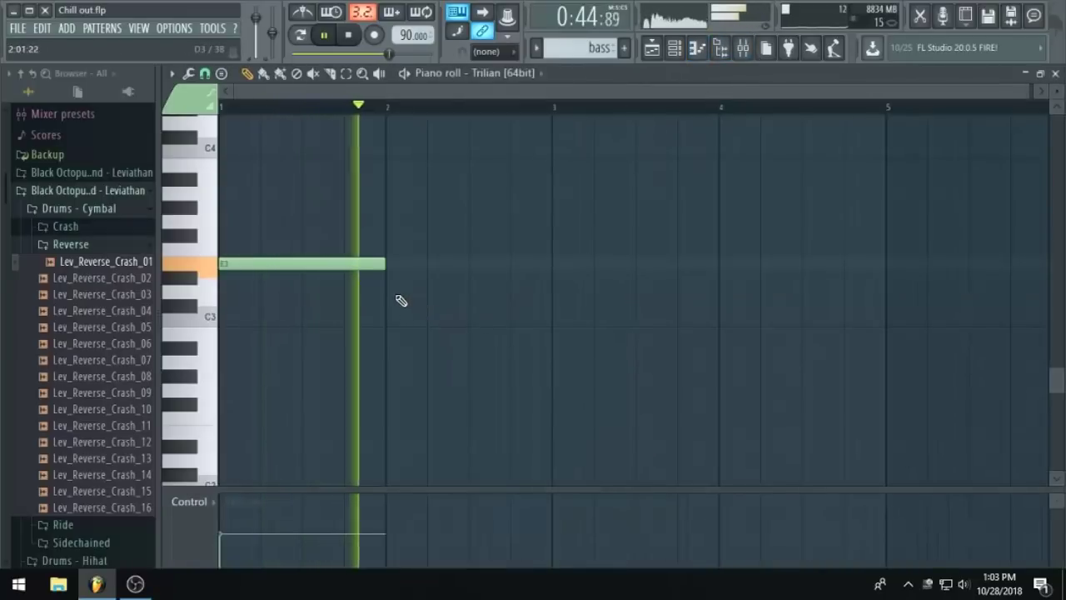
pyautogui.press('space')
pyautogui.moveTo(395, 307); pyautogui.dragTo(396, 323)
pyautogui.press('space')
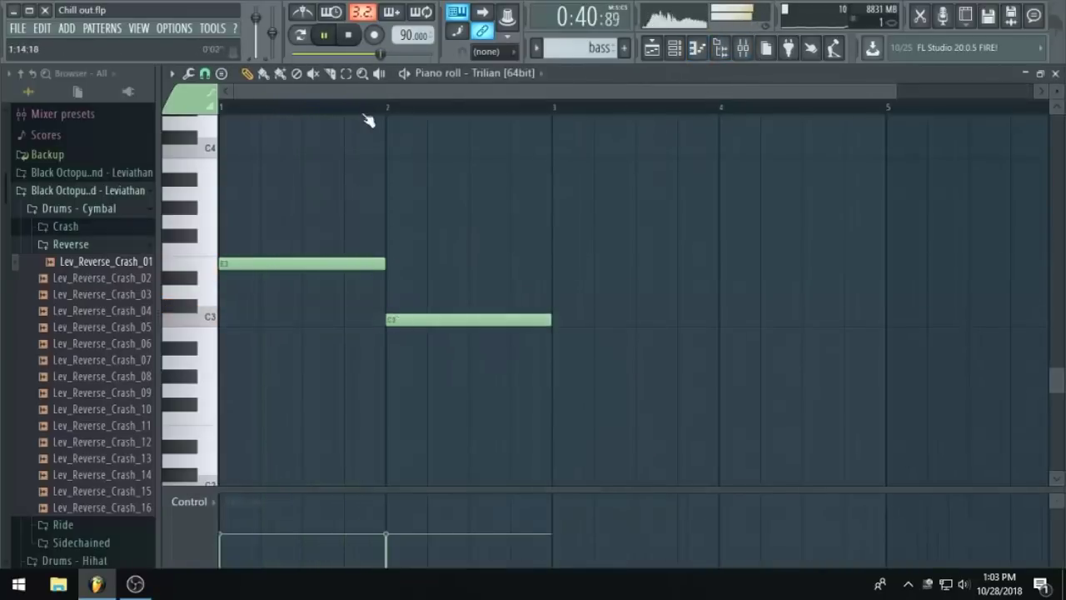
pyautogui.click(556, 292)
pyautogui.click(723, 264)
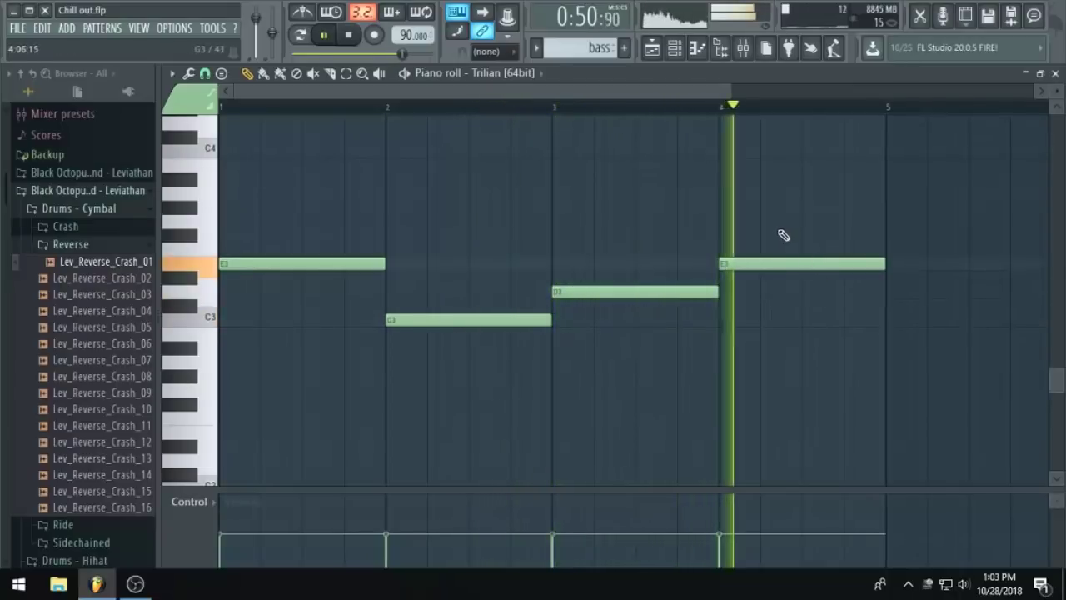
# Select all four Trilian bass notes and duplicate them into bars 5 to 8.
pyautogui.scroll(-1, 795, 263)
pyautogui.hotkey('ctrl', 'a')
pyautogui.hotkey('ctrl', 'b')
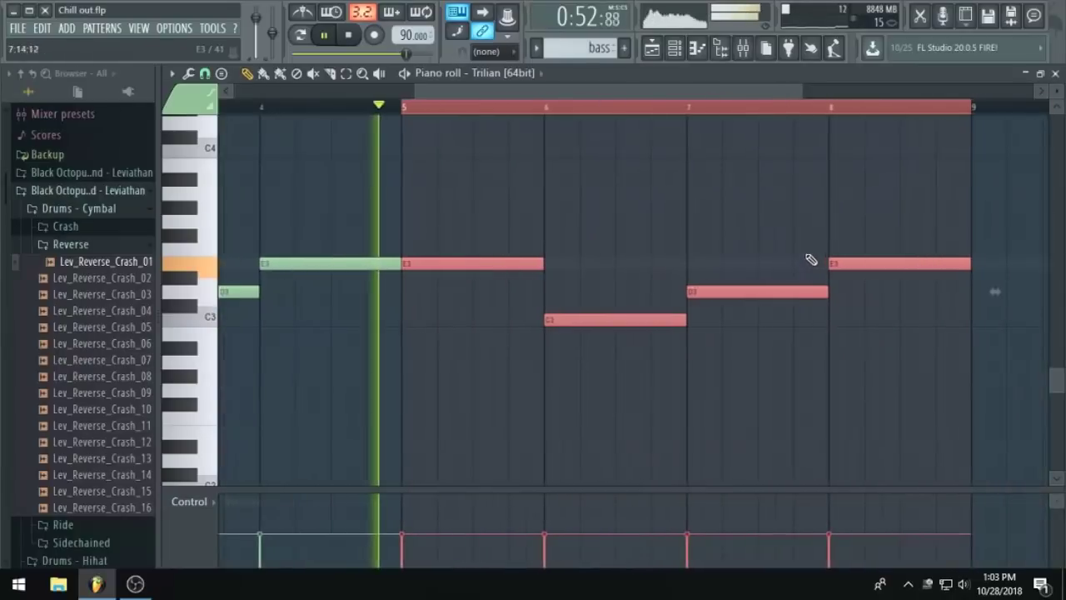
# Check the extended bass clip against the drums, piano, EP and pad in the playlist while it plays, and stop playback.
pyautogui.click(652, 48)
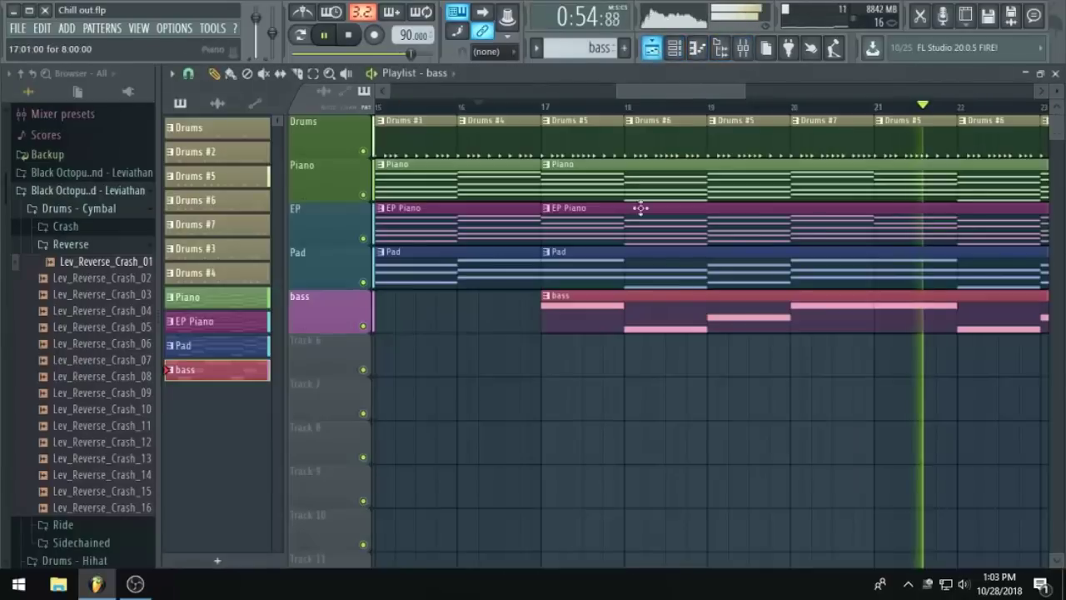
pyautogui.scroll(-3, 949, 307)
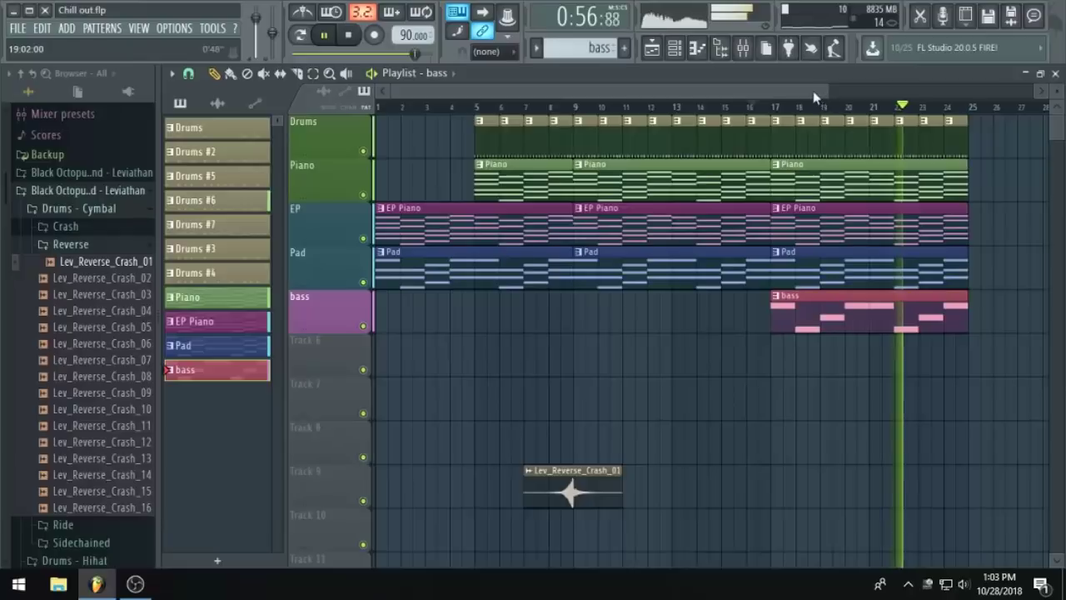
pyautogui.scroll(3, 816, 234)
pyautogui.scroll(2, 769, 202)
pyautogui.scroll(-2, 775, 255)
pyautogui.scroll(-3, 732, 204)
pyautogui.scroll(3, 731, 204)
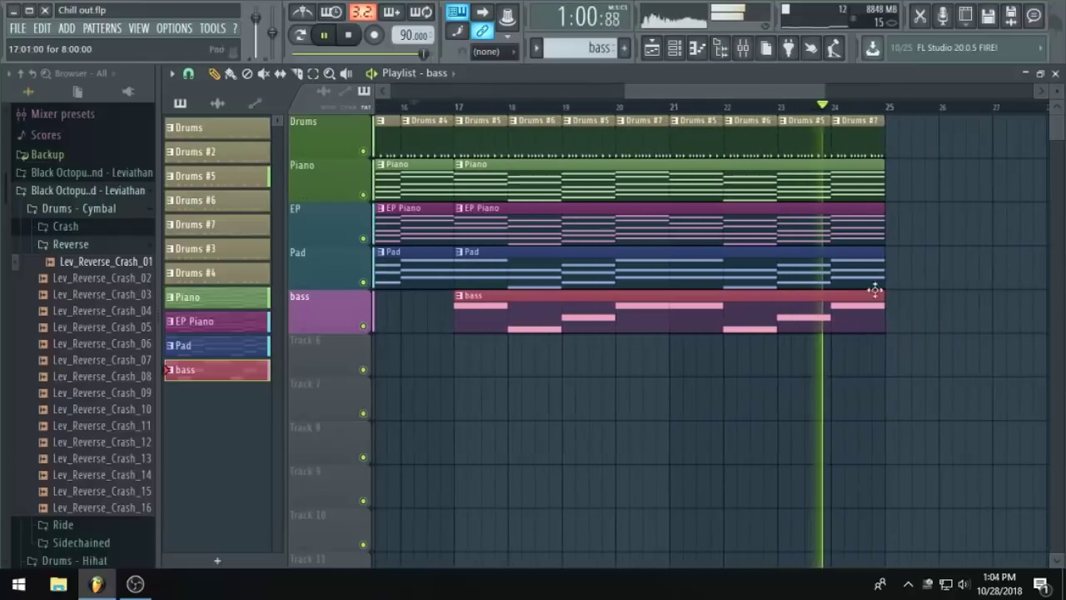
pyautogui.scroll(-2, 767, 222)
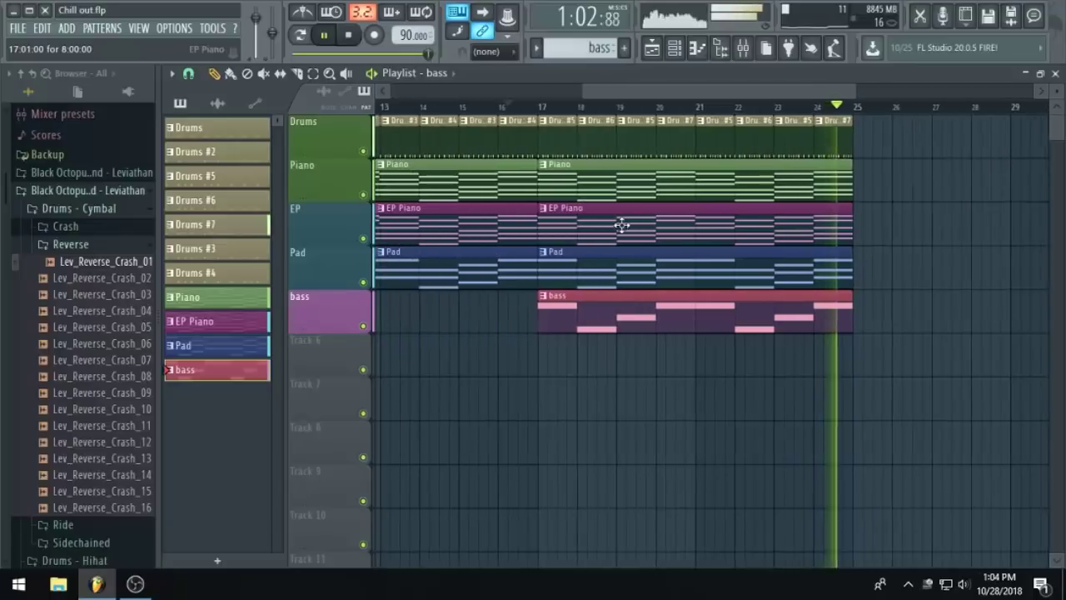
pyautogui.press('space')
pyautogui.scroll(-1, 662, 248)
pyautogui.scroll(1, 662, 248)
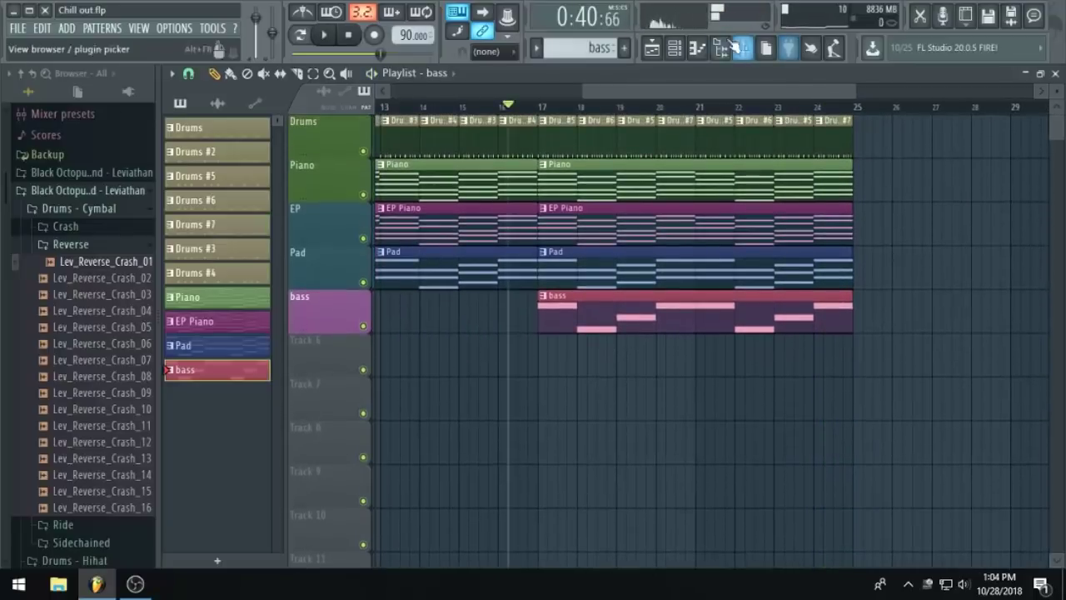
# Insert Fruity parametric EQ 2 on the Trilian mixer track and pull down band 1 and band 7, with band 7 at -18 dB near 13 kHz.
pyautogui.click(744, 50)
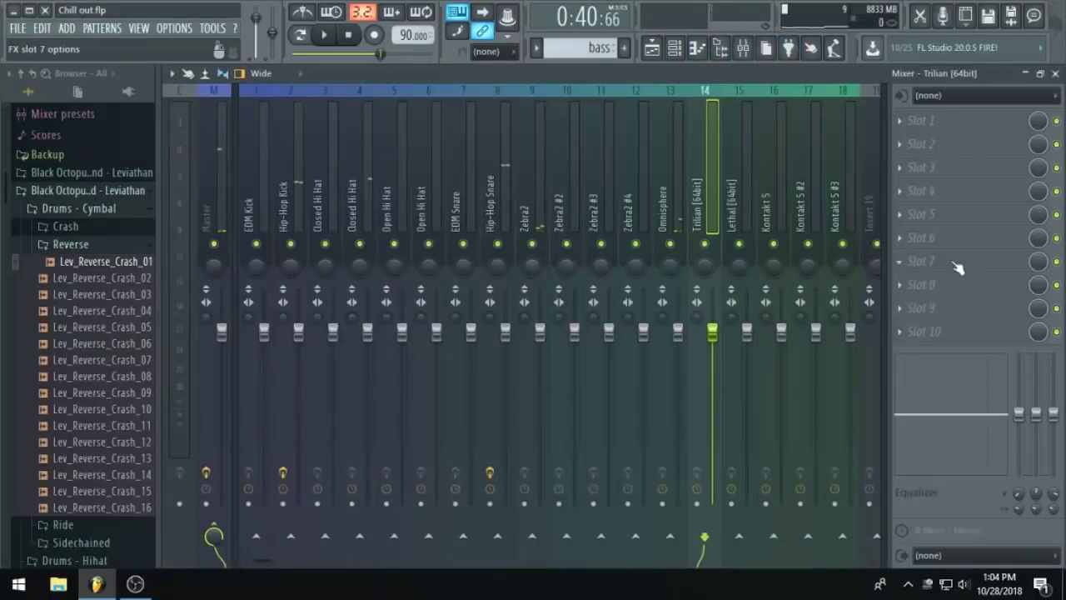
pyautogui.click(942, 116)
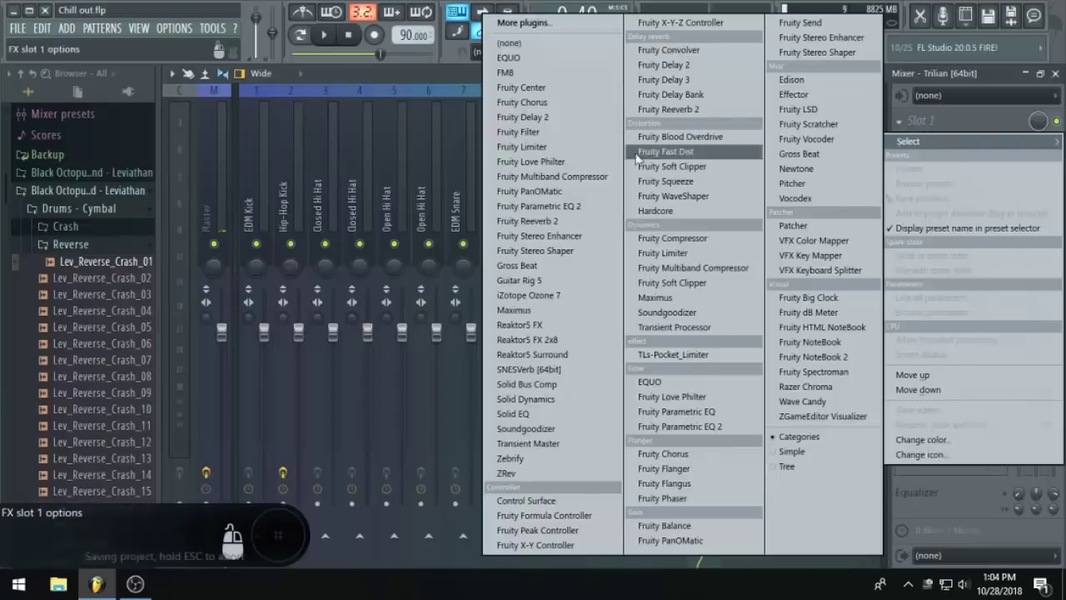
pyautogui.click(609, 207)
pyautogui.moveTo(364, 403); pyautogui.dragTo(350, 458)
pyautogui.moveTo(573, 393); pyautogui.dragTo(607, 459)
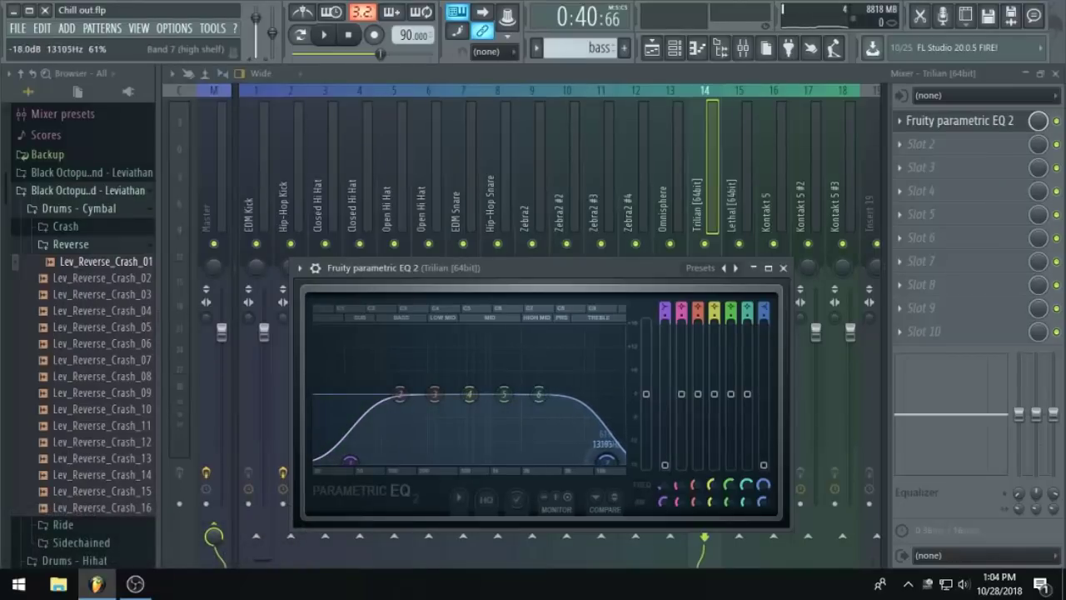
# Return to the playlist and examine the whole arrangement, including the reverse crash clip on Track 9.
pyautogui.click(650, 49)
pyautogui.moveTo(106, 261); pyautogui.dragTo(505, 493)
pyautogui.scroll(-3, 574, 120)
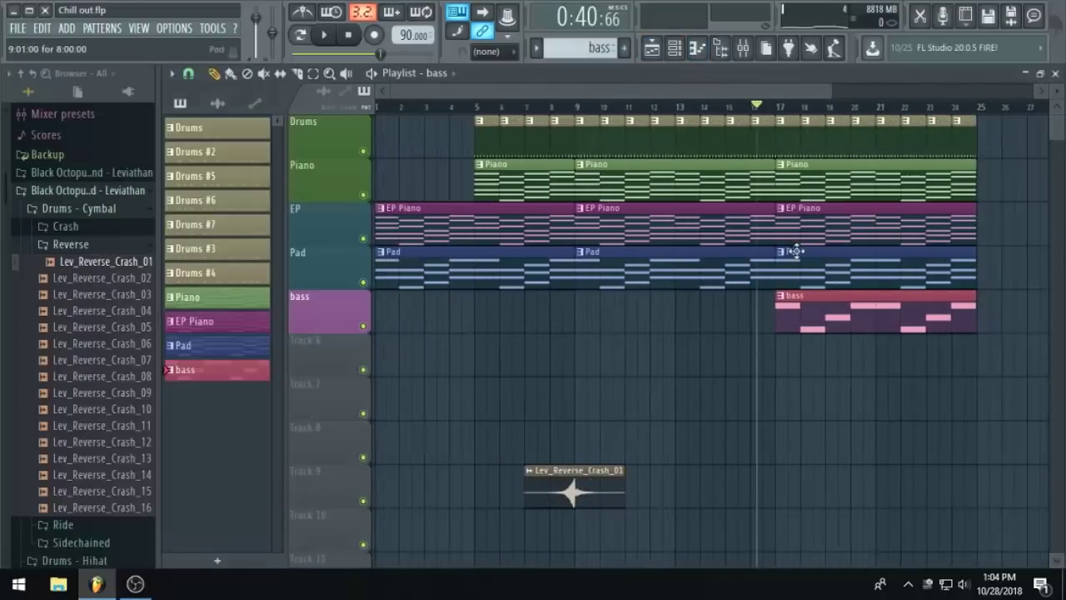
pyautogui.scroll(-2, 749, 262)
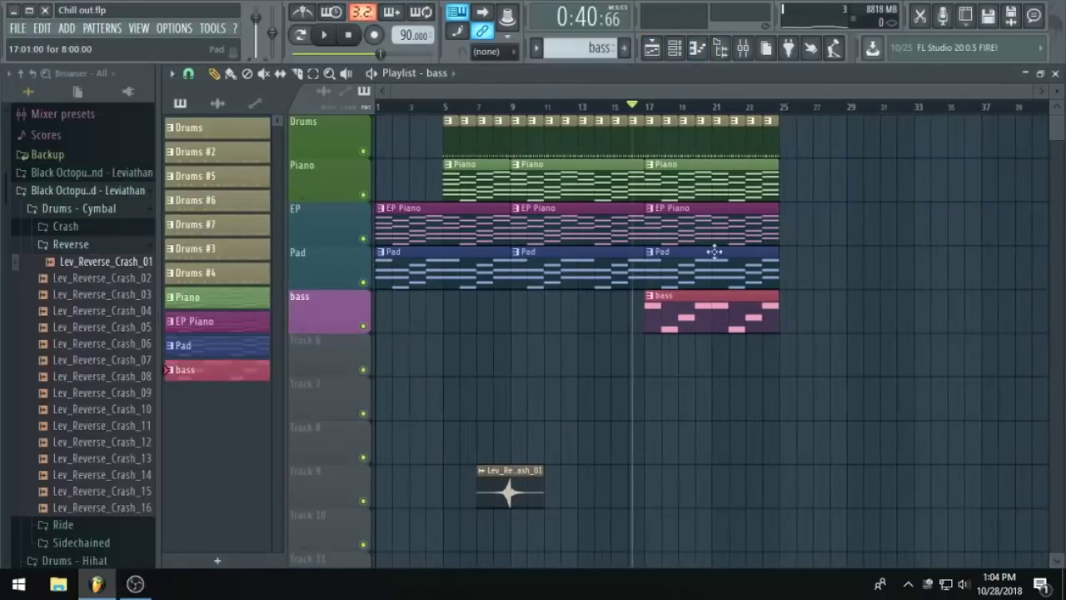
pyautogui.scroll(5, 635, 282)
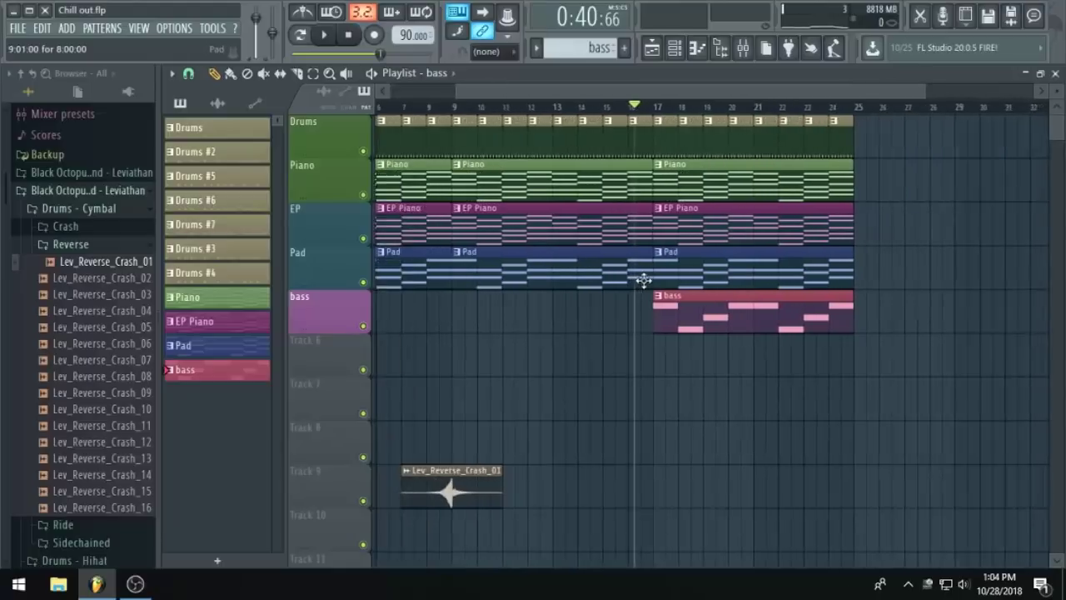
pyautogui.scroll(-1, 568, 273)
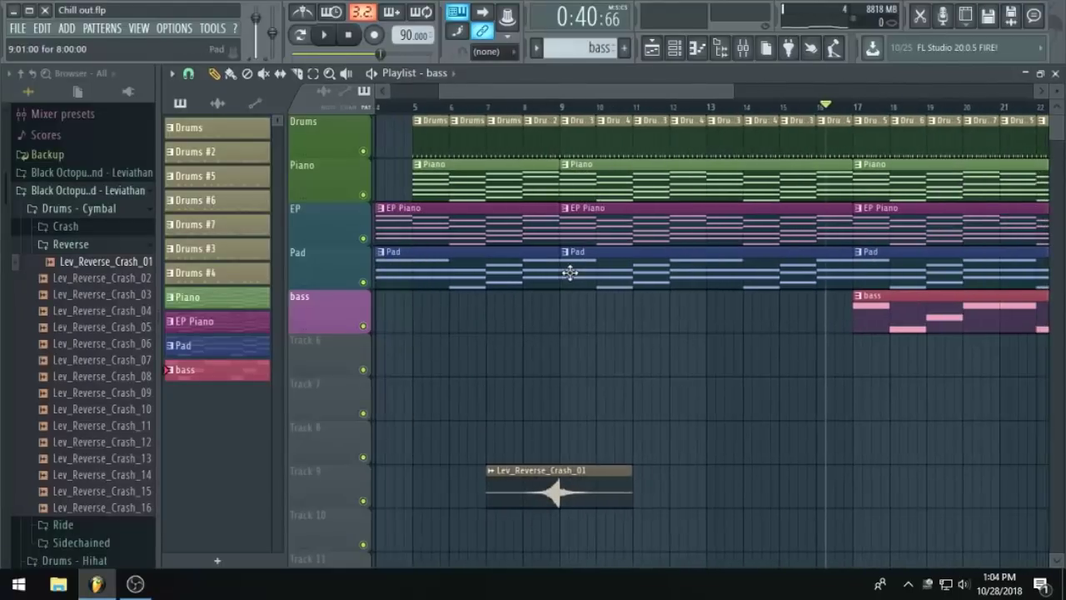
pyautogui.scroll(-2, 497, 106)
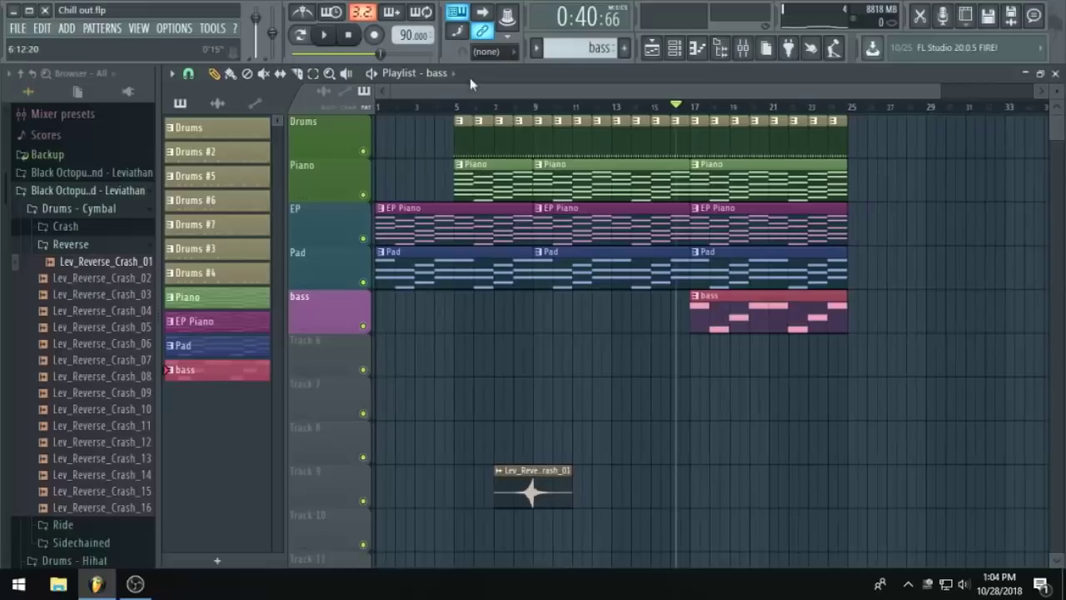
# Play the arrangement from the beginning of the song in the playlist.
pyautogui.click(360, 38)
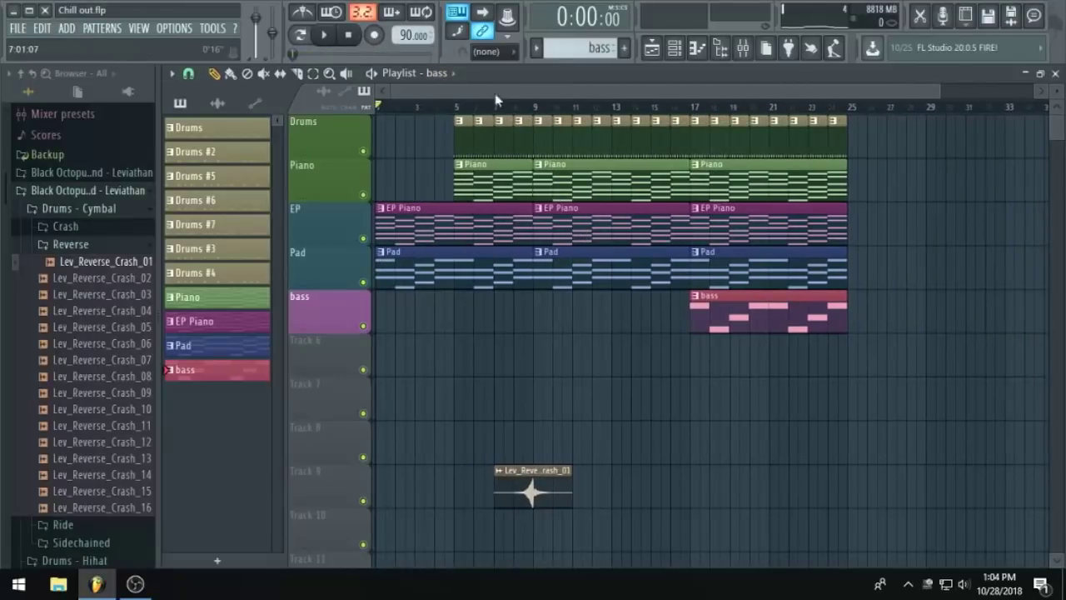
pyautogui.click(326, 38)
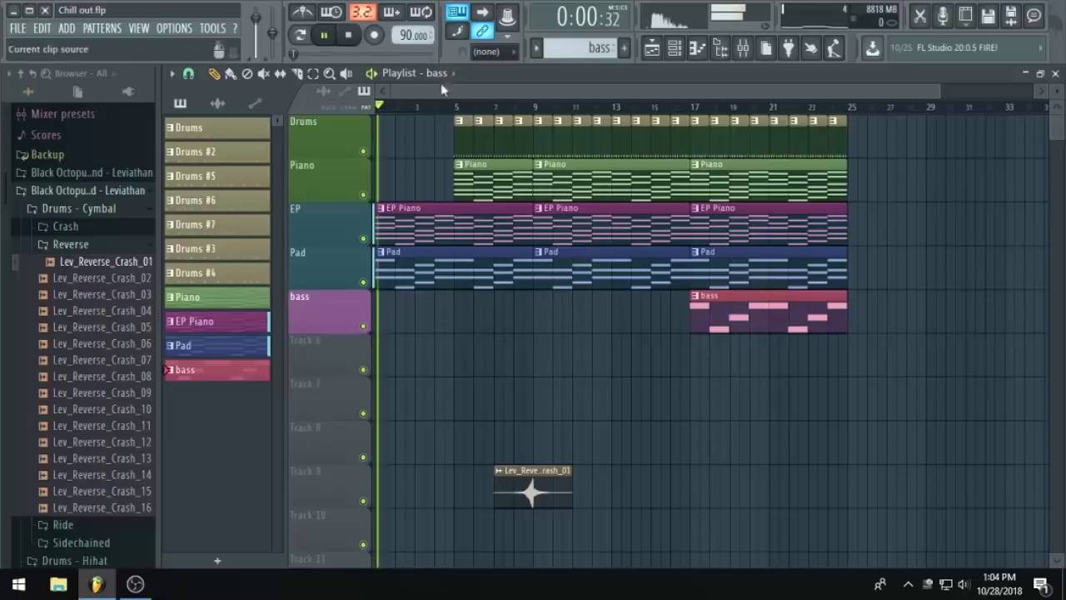
pyautogui.click(652, 49)
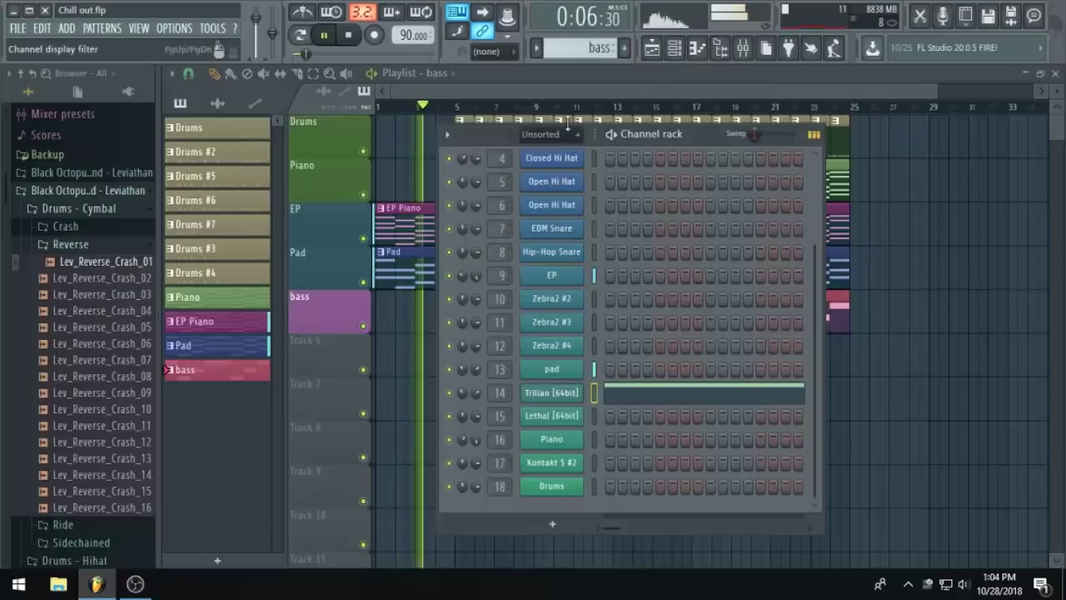
pyautogui.click(675, 48)
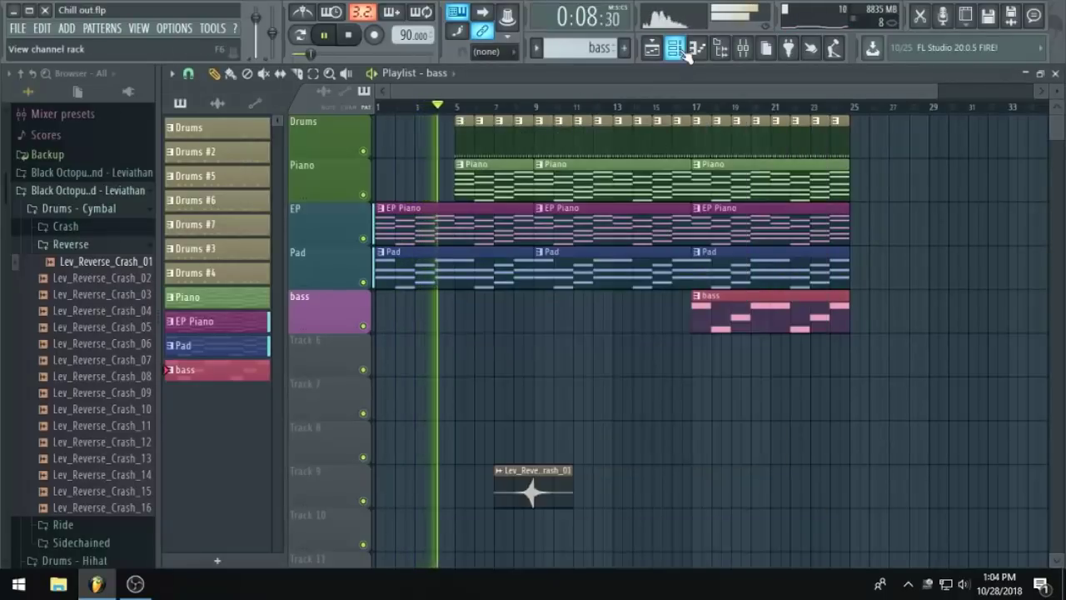
# Insert Fruity parametric EQ 2 in the first effect slot of the Zebra2 mixer track.
pyautogui.click(743, 49)
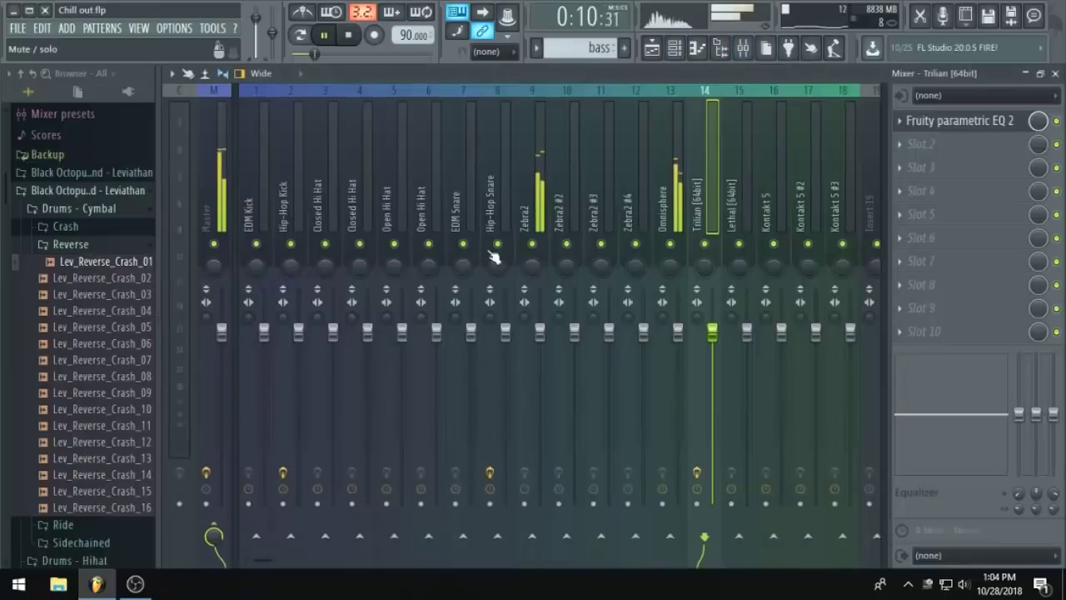
pyautogui.click(540, 207)
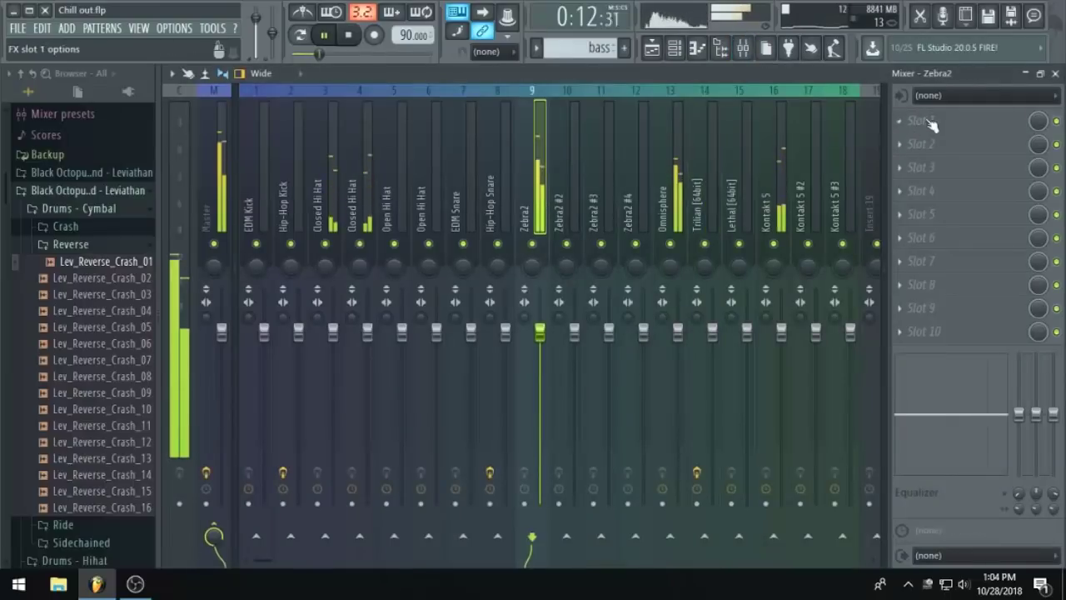
pyautogui.click(923, 123)
pyautogui.click(542, 208)
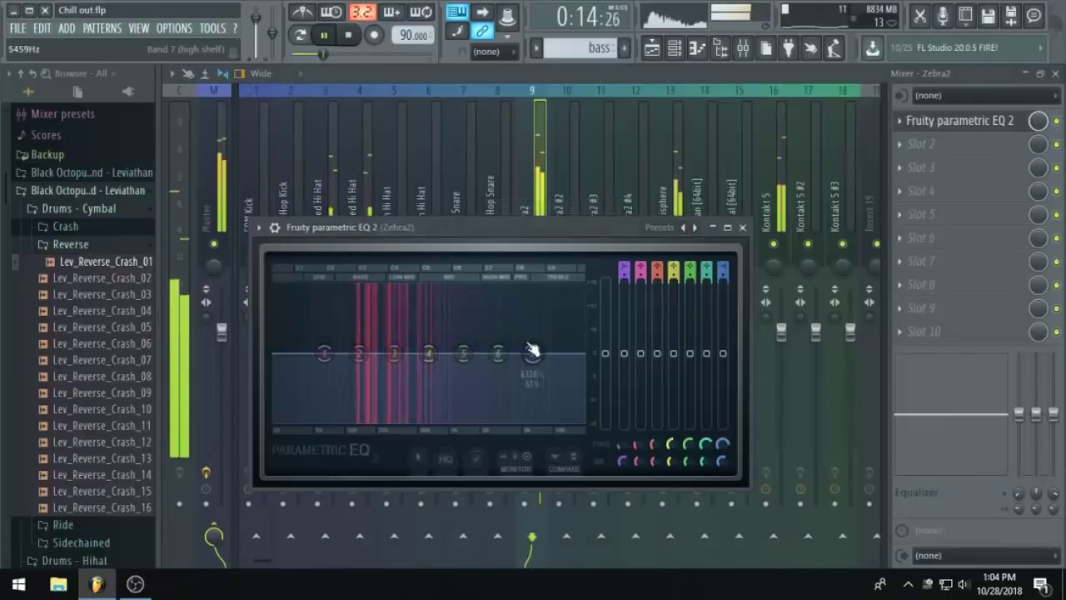
# Pull down bands 1 and 7 of the Zebra2 equalizer and slightly raise bands 4 and 5, with band 4 at 0.4 dB near 650 Hz.
pyautogui.moveTo(533, 353); pyautogui.dragTo(567, 423)
pyautogui.moveTo(322, 354); pyautogui.dragTo(279, 414)
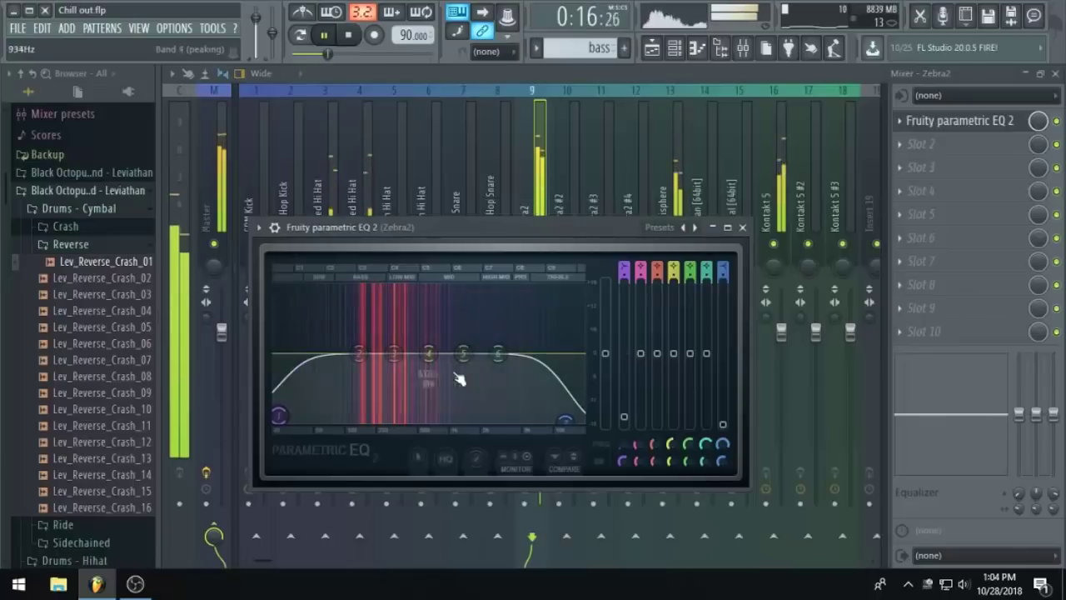
pyautogui.moveTo(464, 352); pyautogui.dragTo(465, 350)
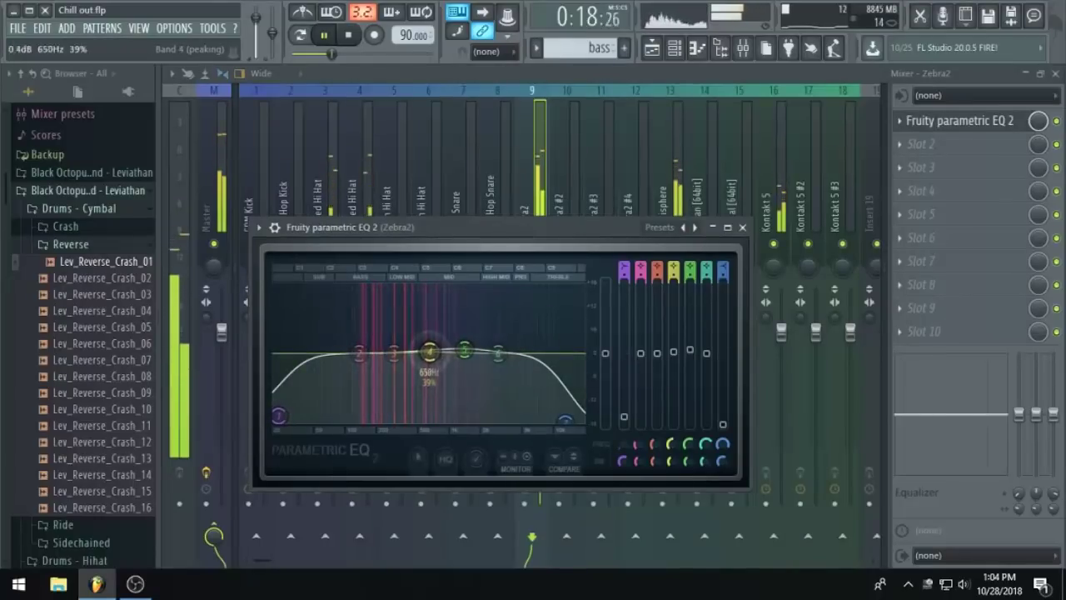
# Set the Hip-Hop Snare channel's volume to 79% in the channel rack and return to the playlist.
pyautogui.click(652, 47)
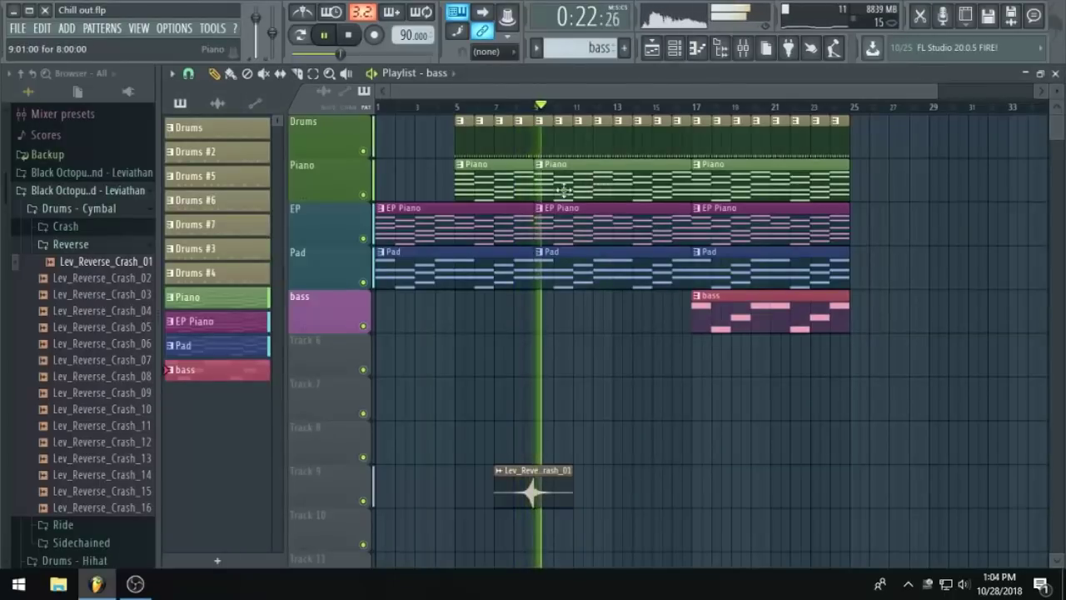
pyautogui.scroll(5, 600, 179)
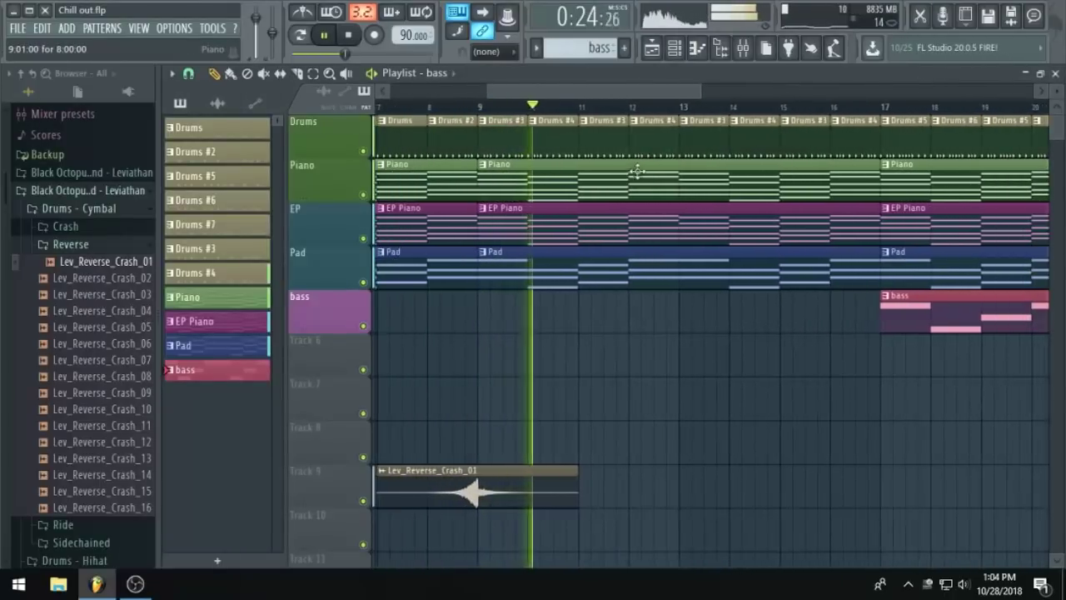
pyautogui.click(675, 48)
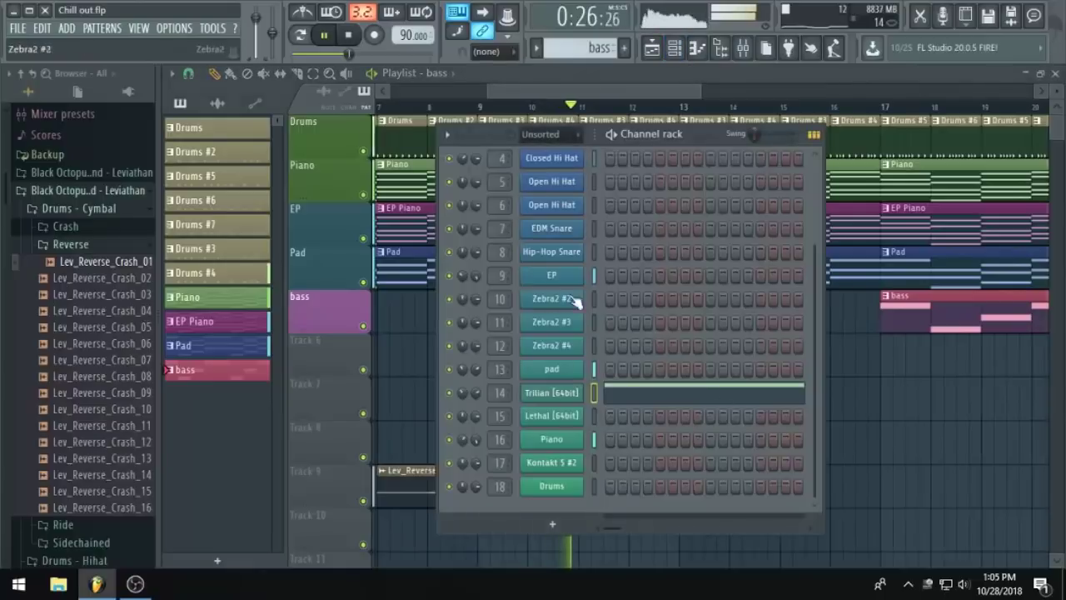
pyautogui.moveTo(474, 252); pyautogui.dragTo(477, 255)
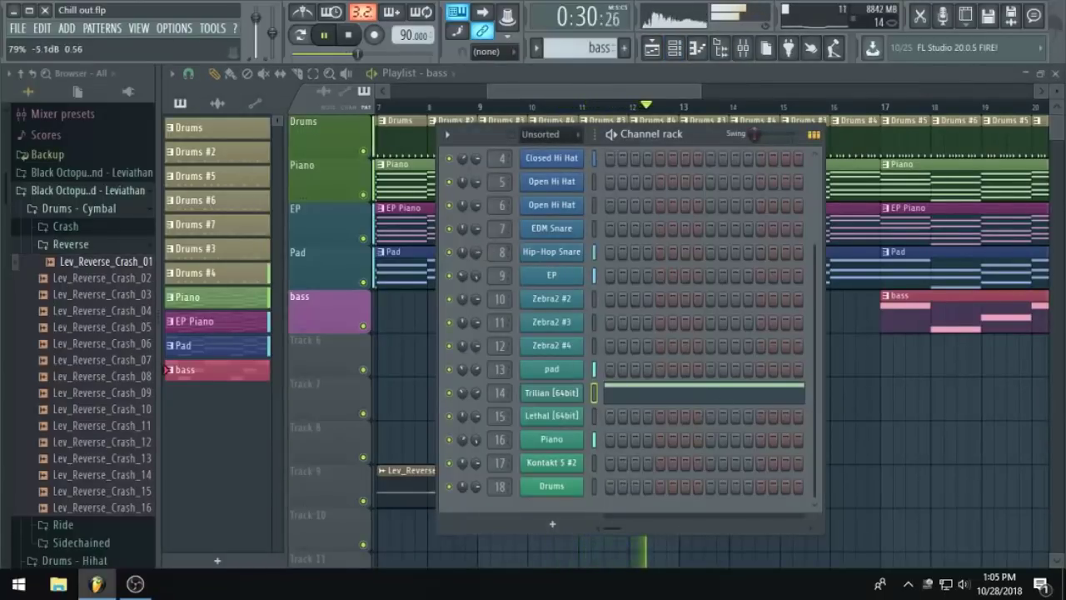
pyautogui.click(666, 92)
# Stop playback and move the bass clip from bar 17 to bar 9 on the bass track.
pyautogui.scroll(-4, 786, 159)
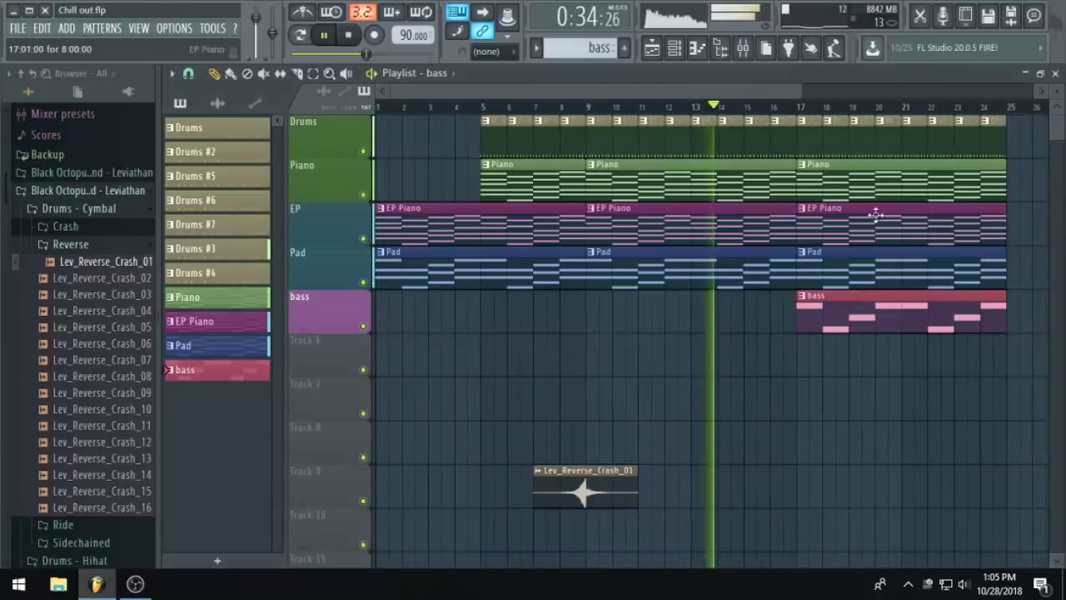
pyautogui.scroll(-2, 851, 223)
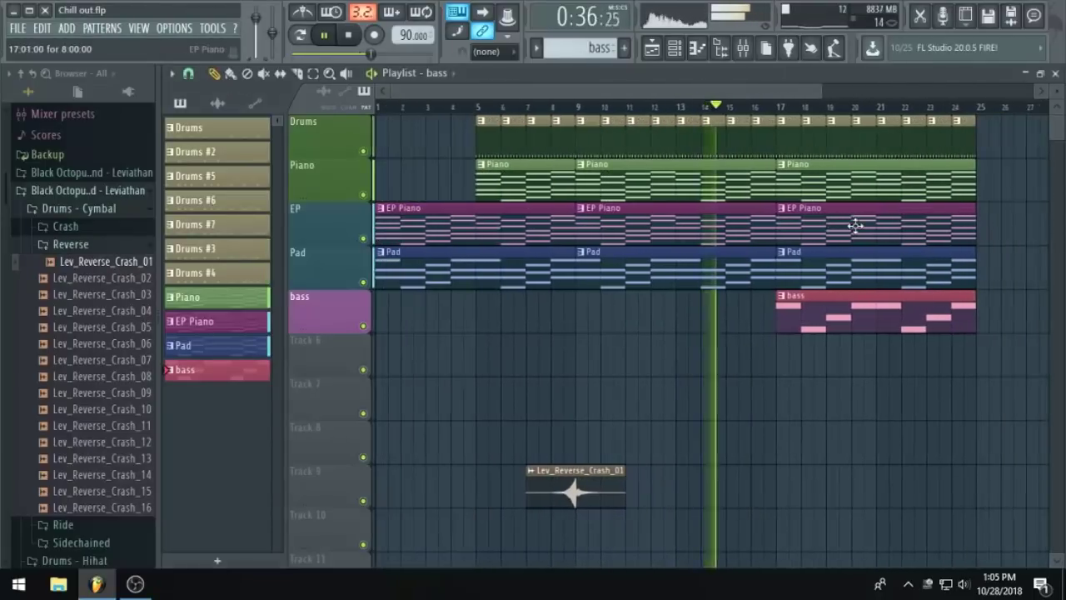
pyautogui.scroll(-2, 728, 225)
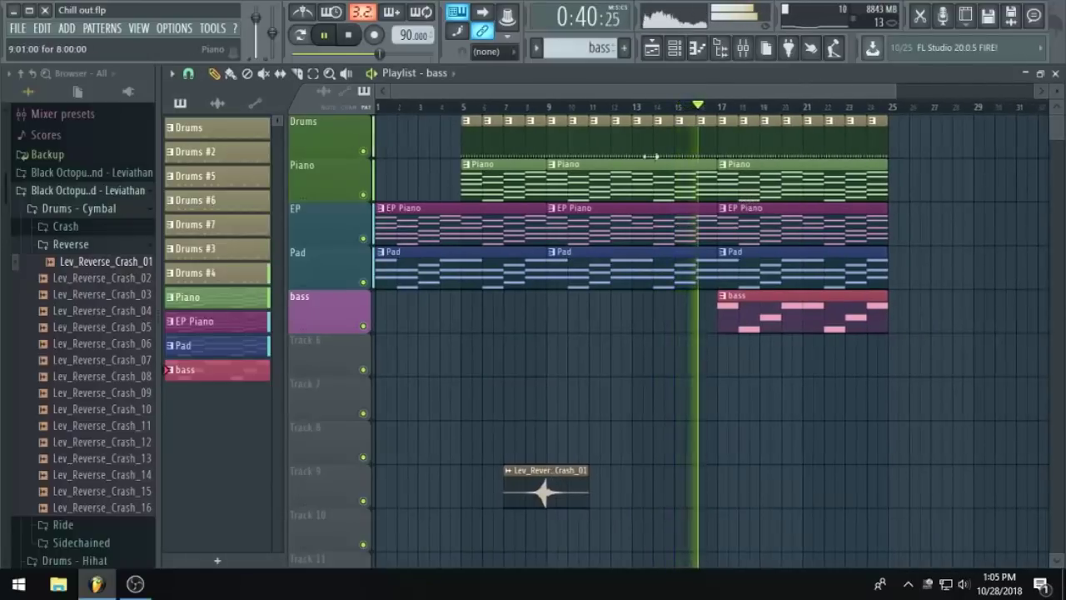
pyautogui.press('space')
pyautogui.moveTo(863, 329); pyautogui.dragTo(654, 309)
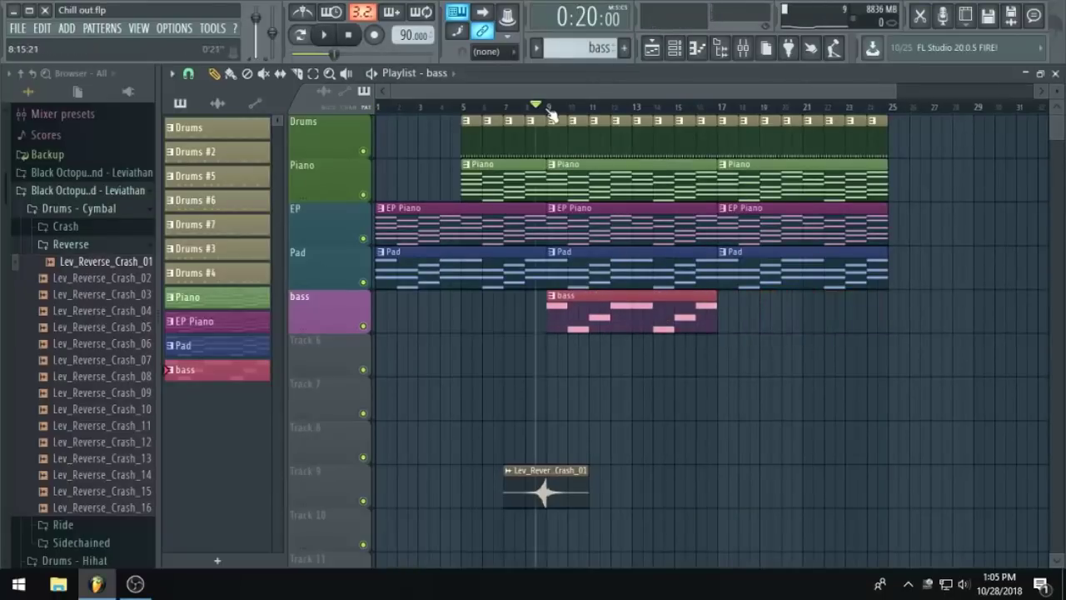
# Play the arrangement from just before bar 9 to hear the bass entry.
pyautogui.press('space')
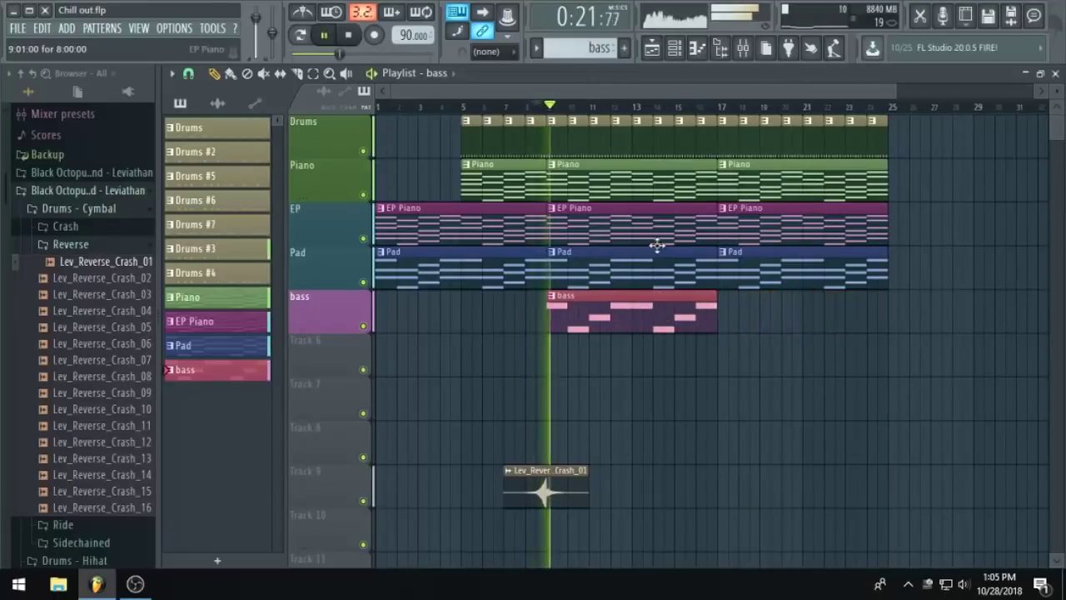
pyautogui.scroll(2, 654, 248)
pyautogui.scroll(1, 554, 241)
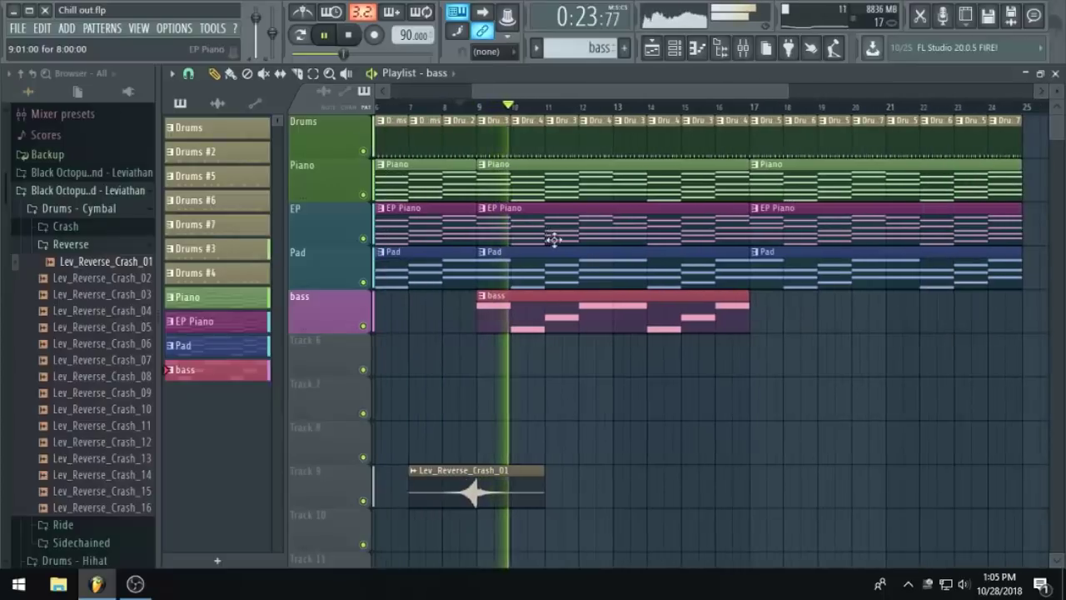
pyautogui.scroll(-1, 716, 275)
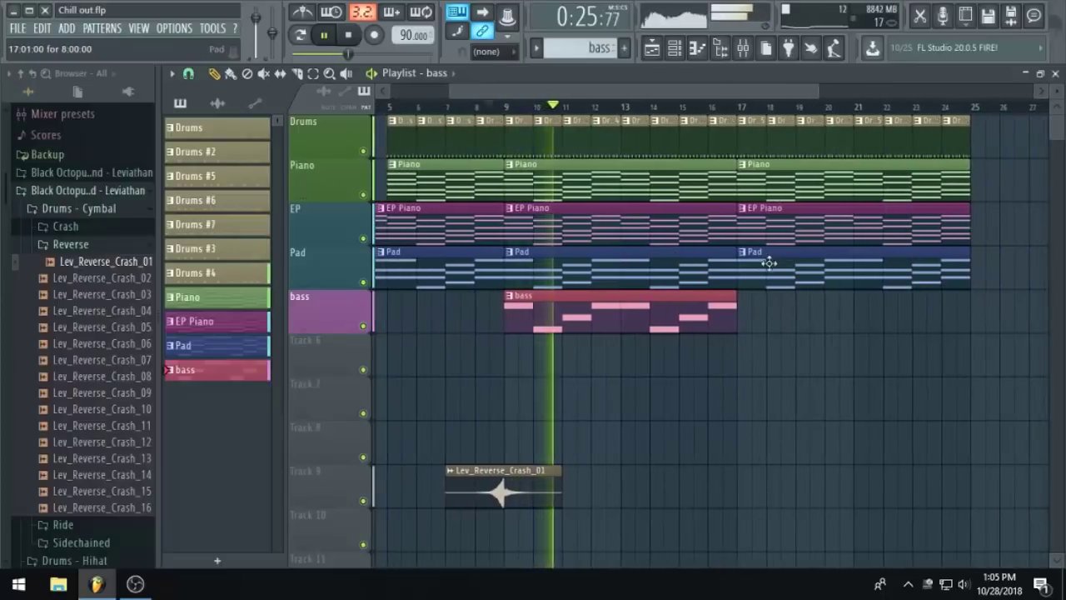
pyautogui.scroll(2, 749, 260)
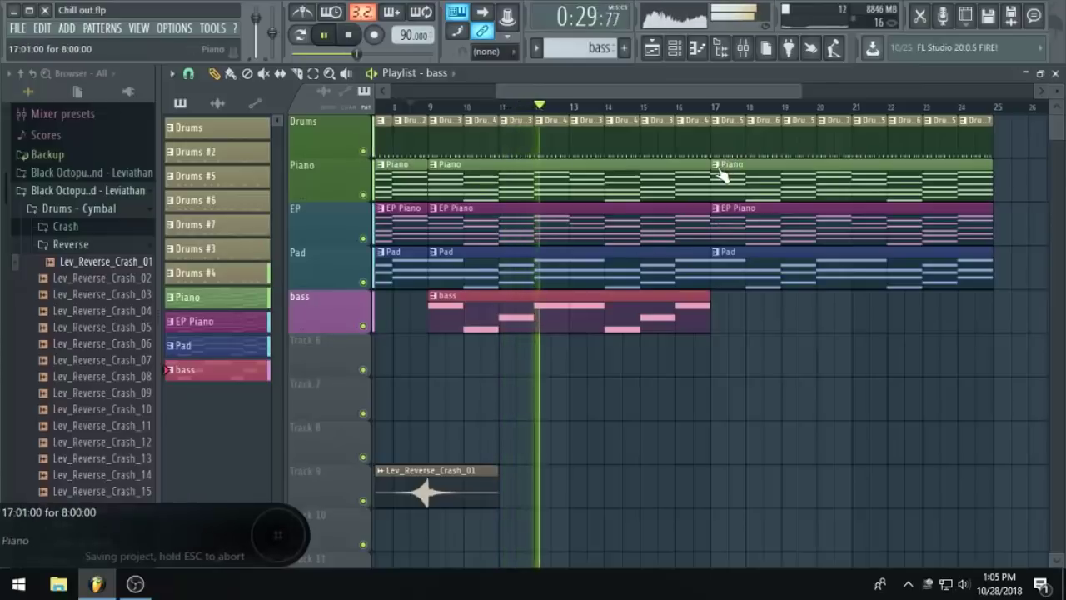
# Delete the Piano, Pad and EP Piano clips that start at bar 17 and save the project.
pyautogui.rightClick(750, 173)
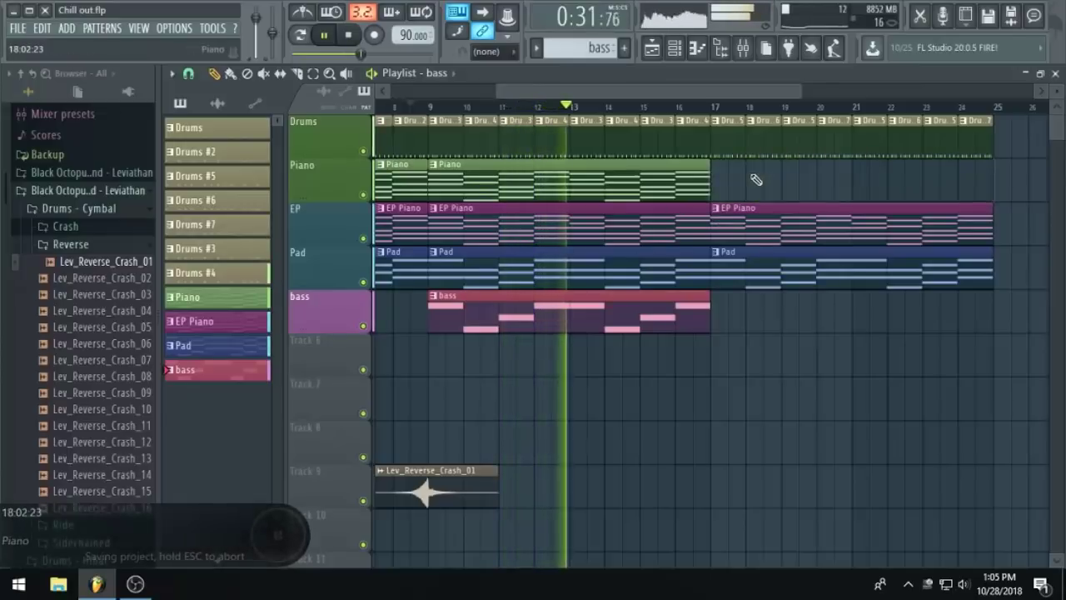
pyautogui.rightClick(758, 265)
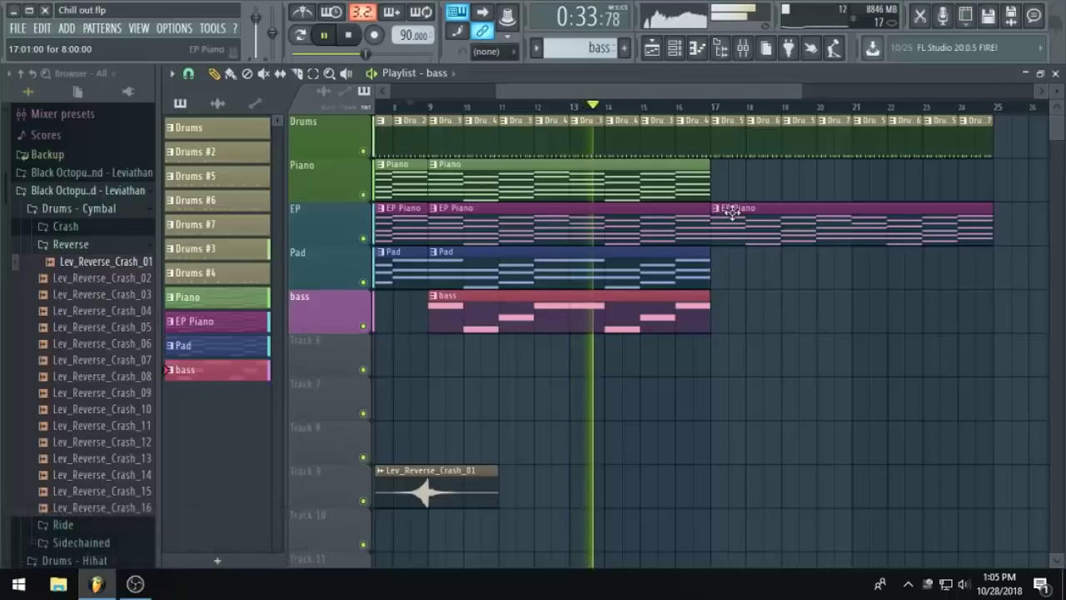
pyautogui.rightClick(736, 210)
pyautogui.scroll(-1, 738, 202)
pyautogui.scroll(2, 664, 289)
pyautogui.scroll(-2, 661, 296)
pyautogui.hotkey('ctrl', 's')
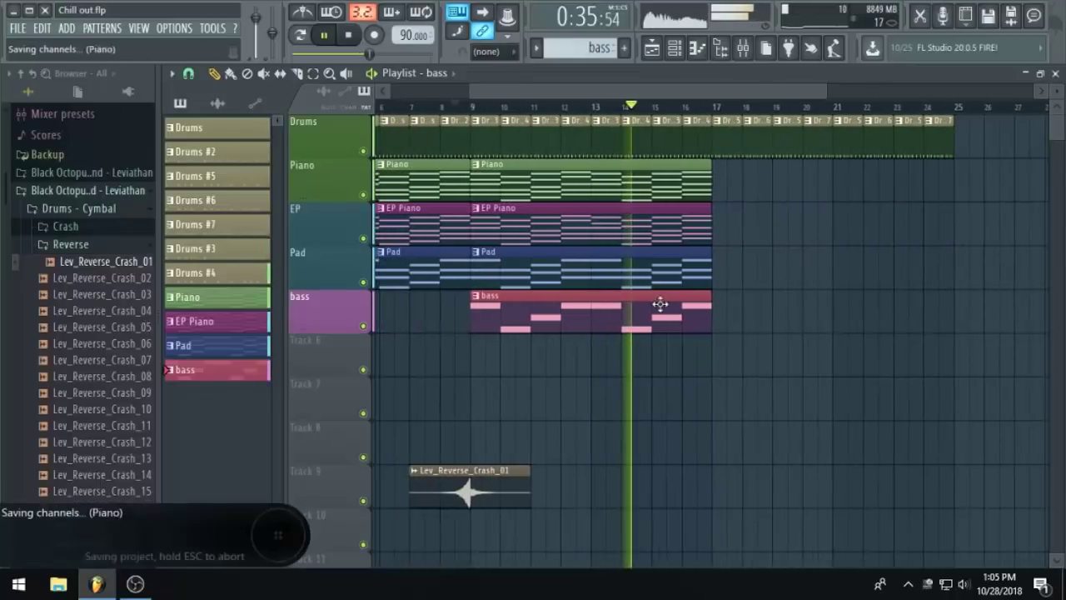
# Place a second Lev_Reverse_Crash_01 clip on Track 9, starting at bar 15.
pyautogui.scroll(2, 690, 342)
pyautogui.scroll(-3, 692, 343)
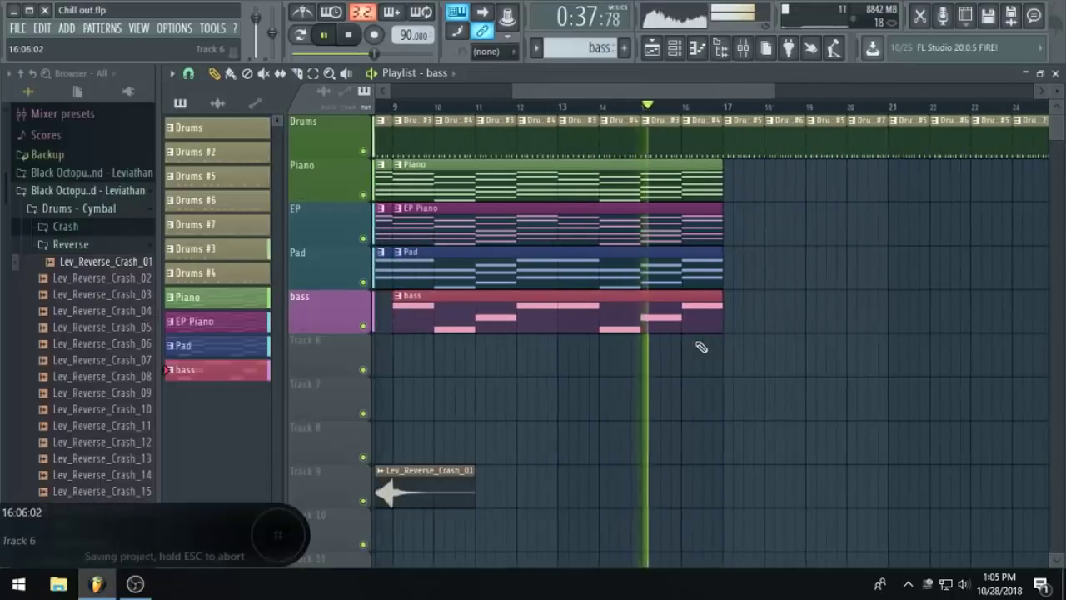
pyautogui.scroll(2, 701, 347)
pyautogui.scroll(-2, 701, 347)
pyautogui.click(520, 499)
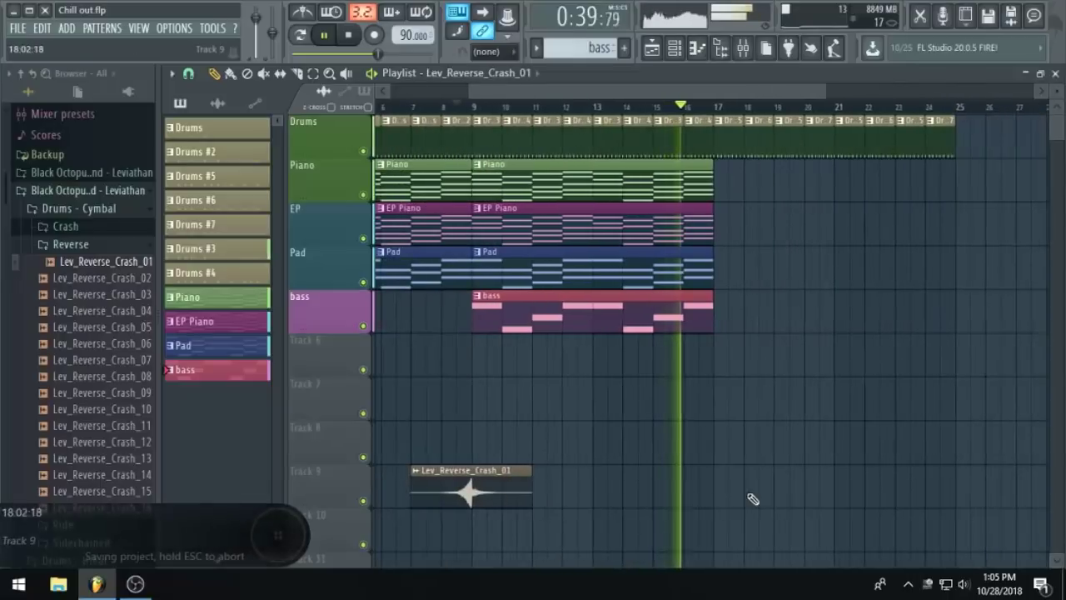
pyautogui.click(739, 498)
pyautogui.moveTo(797, 497); pyautogui.dragTo(745, 499)
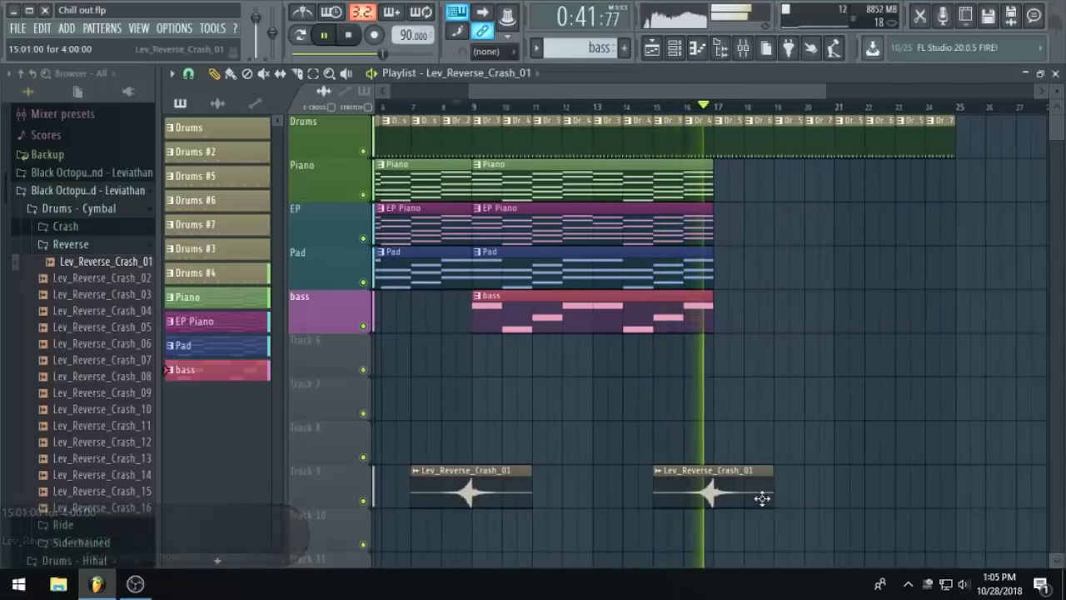
# Stop playback and save the project.
pyautogui.press('space')
pyautogui.scroll(-2, 561, 204)
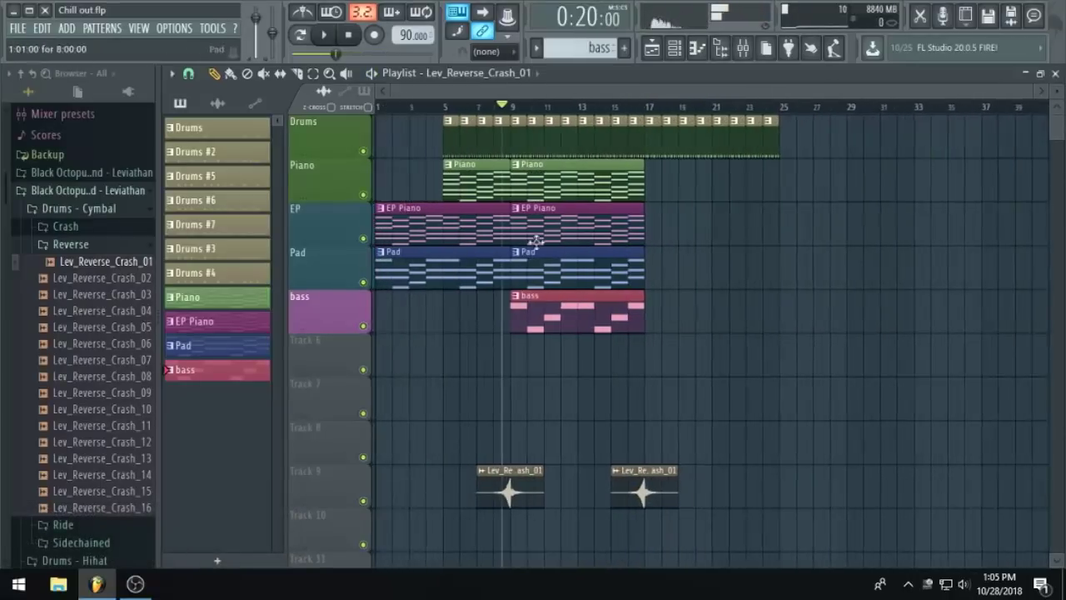
pyautogui.hotkey('ctrl', 's')
# Add another EP Piano clip at bar 17 on the EP track and make it unique.
pyautogui.scroll(3, 696, 243)
pyautogui.scroll(-2, 688, 238)
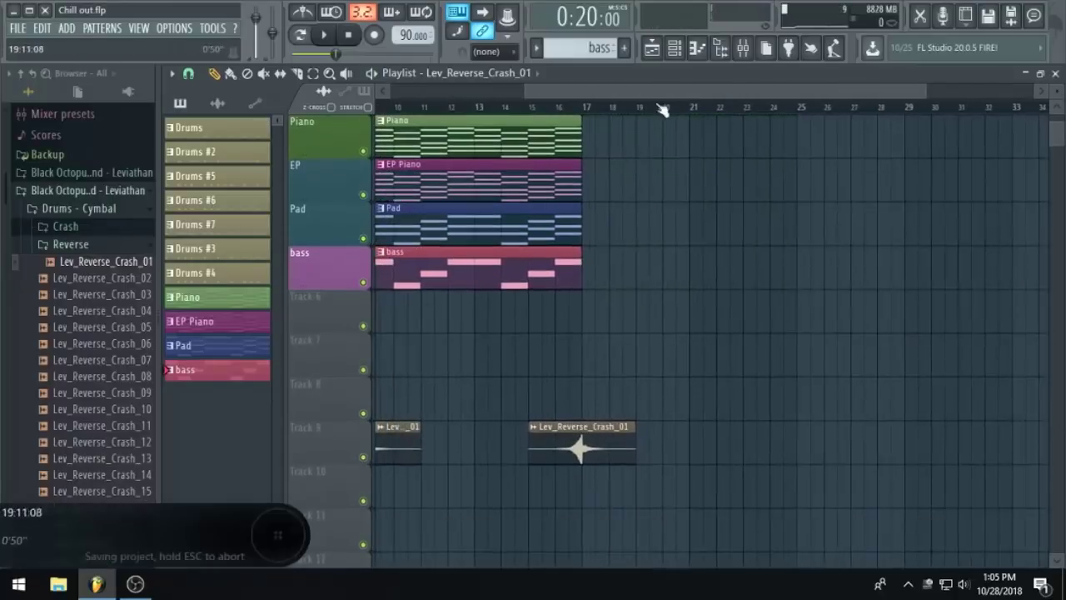
pyautogui.moveTo(662, 90); pyautogui.dragTo(528, 92)
pyautogui.scroll(1, 626, 167)
pyautogui.scroll(3, 575, 181)
pyautogui.scroll(-2, 596, 184)
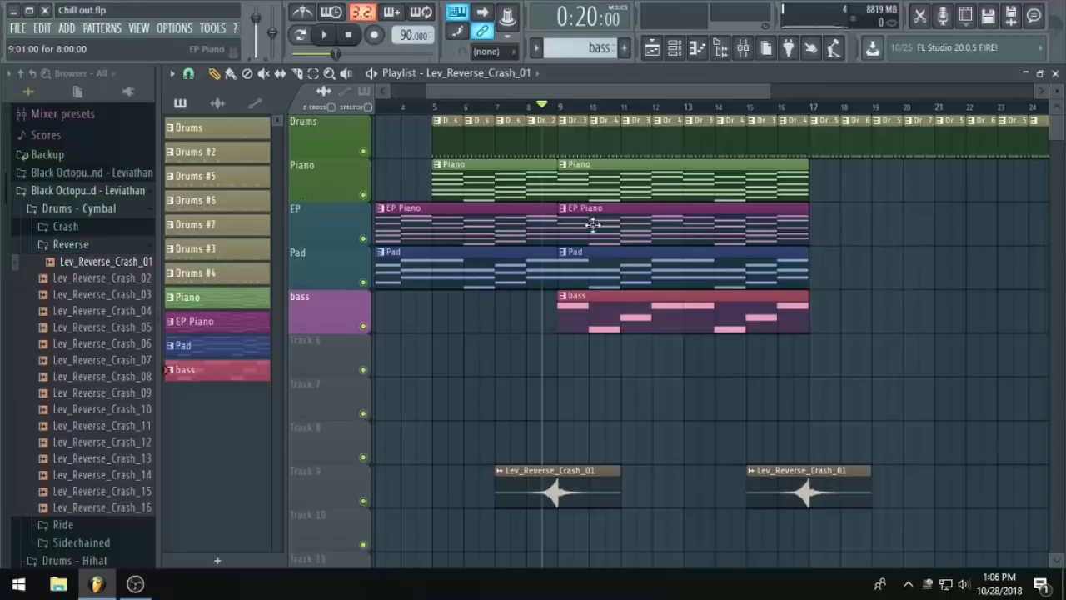
pyautogui.click(832, 220)
pyautogui.moveTo(912, 230); pyautogui.dragTo(889, 234)
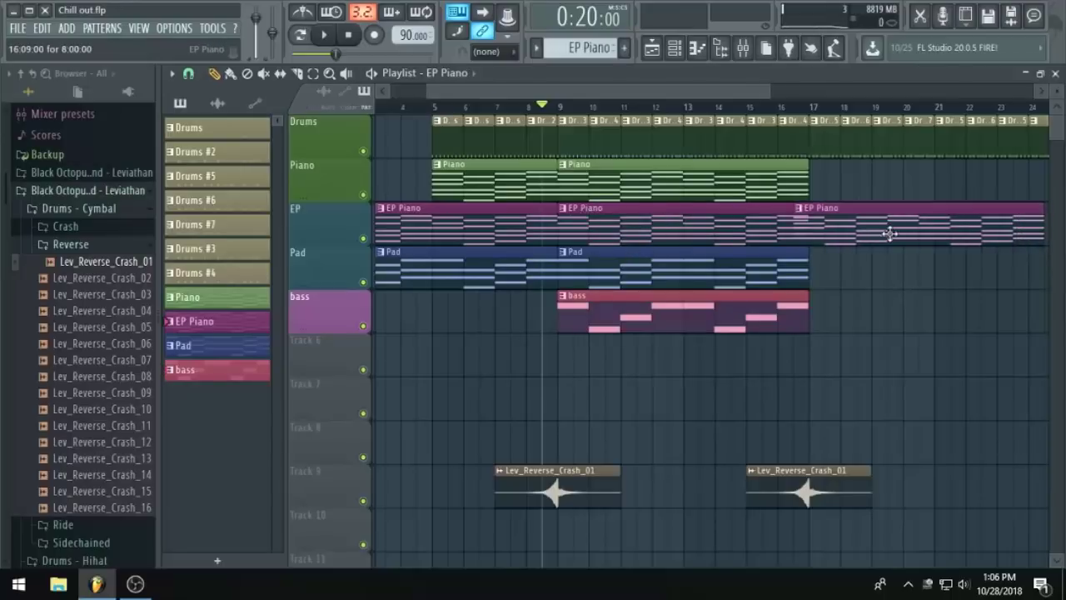
pyautogui.click(813, 210)
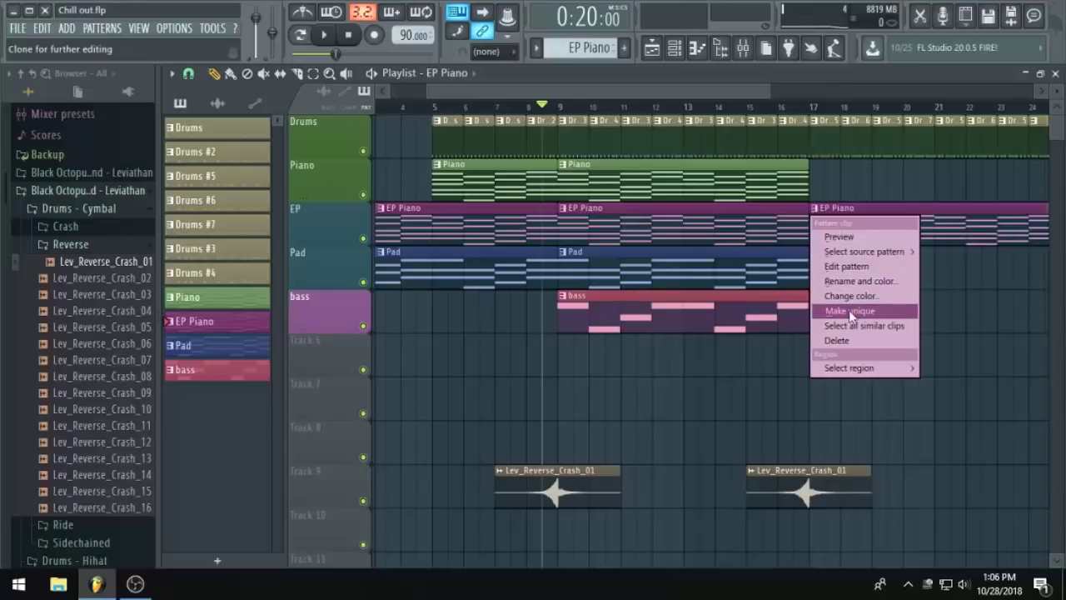
pyautogui.click(850, 311)
# Delete all notes of the EP Piano #2 pattern in the piano roll and save the project.
pyautogui.doubleClick(865, 239)
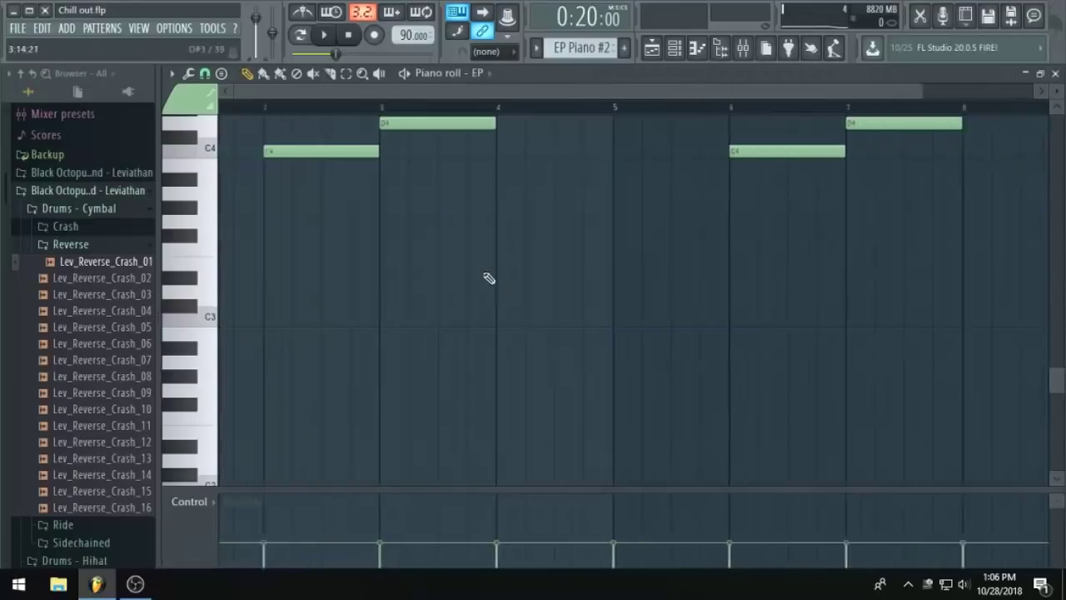
pyautogui.hotkey('ctrl', 'a')
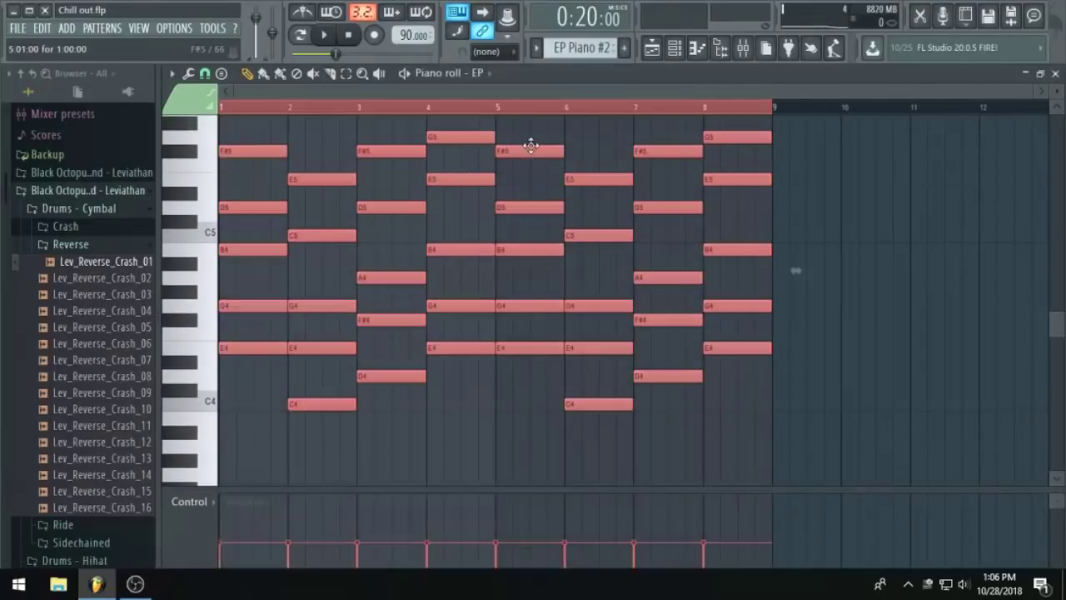
pyautogui.click(606, 151)
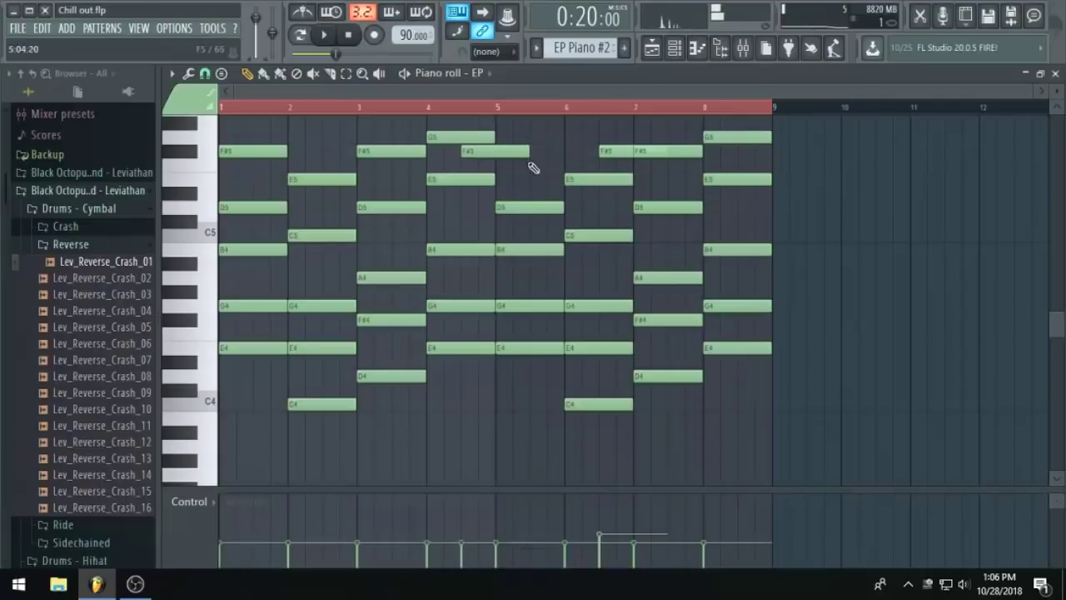
pyautogui.hotkey('ctrl', 'a')
pyautogui.hotkey('ctrl', 's')
pyautogui.press('Delete')
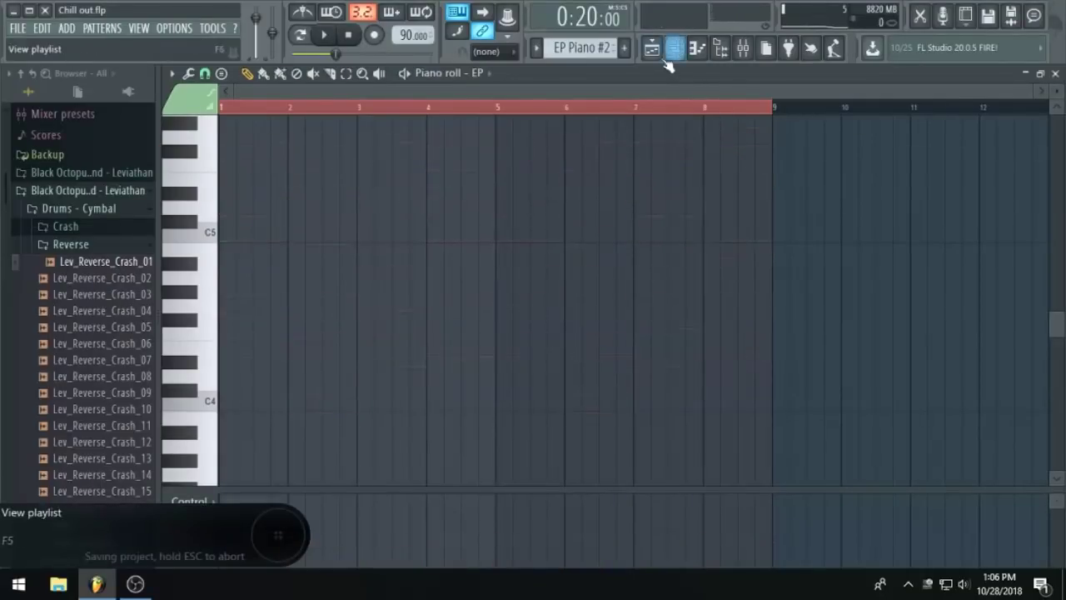
# Return to the playlist and examine the arrangement around the EP Piano #2 clip at bar 17.
pyautogui.press('F5')
pyautogui.scroll(6, 843, 297)
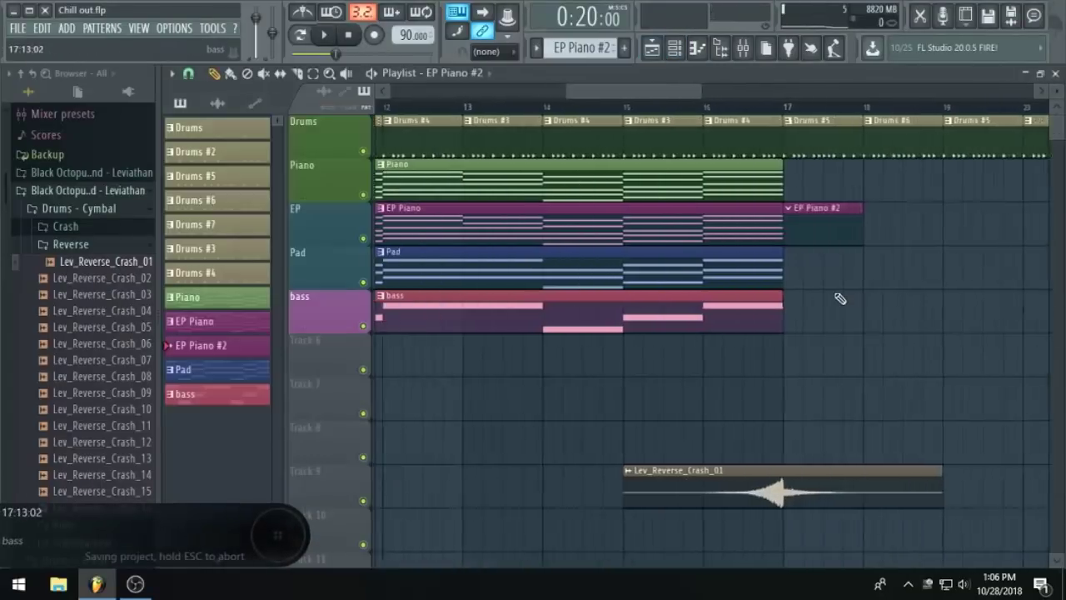
pyautogui.moveTo(673, 93); pyautogui.dragTo(629, 96)
pyautogui.scroll(-2, 640, 196)
pyautogui.scroll(-3, 641, 196)
pyautogui.scroll(3, 773, 208)
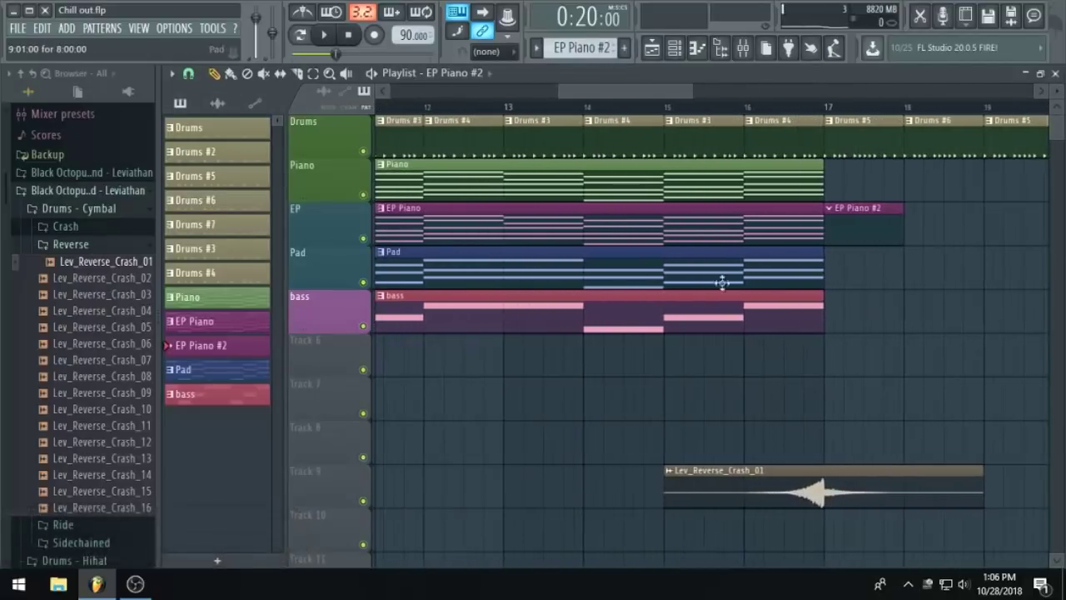
pyautogui.scroll(-5, 774, 231)
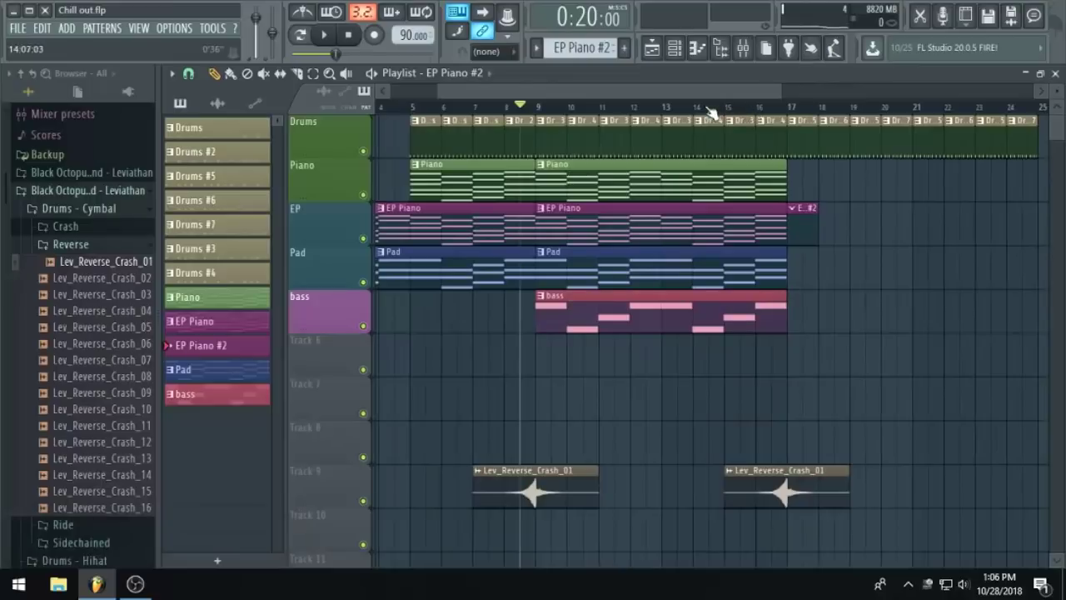
pyautogui.scroll(3, 723, 116)
pyautogui.moveTo(640, 99)
pyautogui.mouseDown()
pyautogui.moveTo(769, 90)
pyautogui.moveTo(586, 87)
pyautogui.moveTo(739, 91)
pyautogui.moveTo(621, 100)
pyautogui.mouseUp()
pyautogui.scroll(-2, 814, 238)
pyautogui.scroll(2, 743, 125)
pyautogui.scroll(-3, 633, 112)
pyautogui.scroll(4, 820, 167)
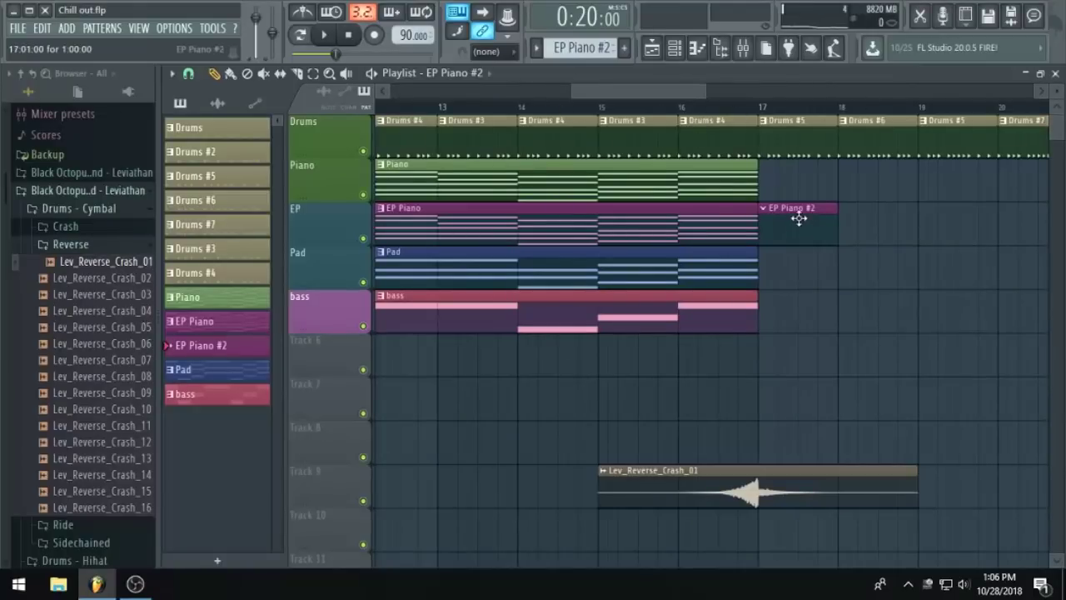
# Check the original EP Piano chords in the piano roll, and return to the playlist with the channel rack open.
pyautogui.doubleClick(730, 203)
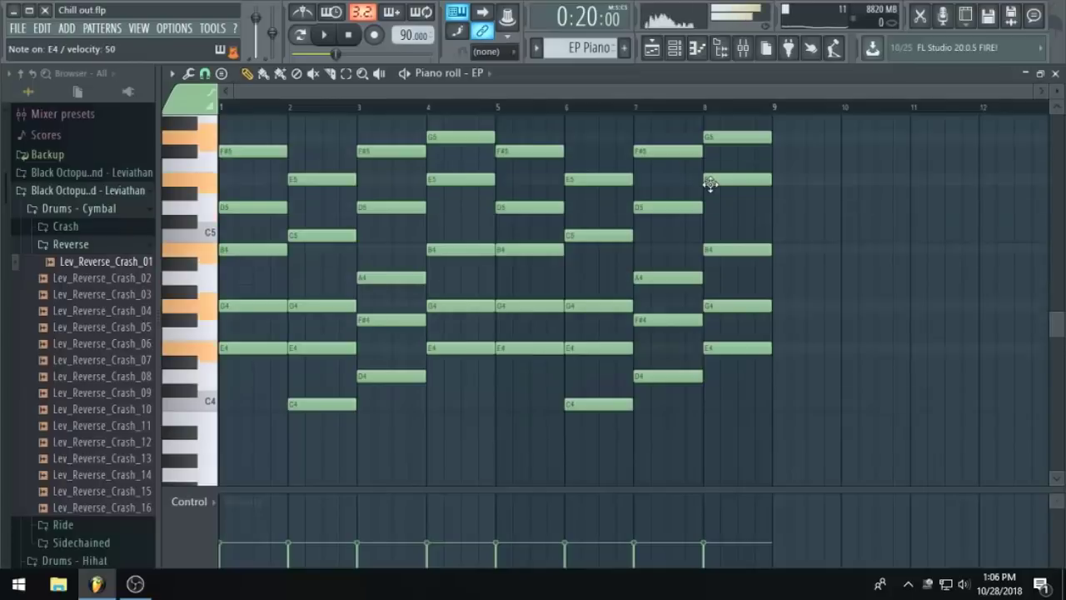
pyautogui.click(652, 47)
pyautogui.click(698, 50)
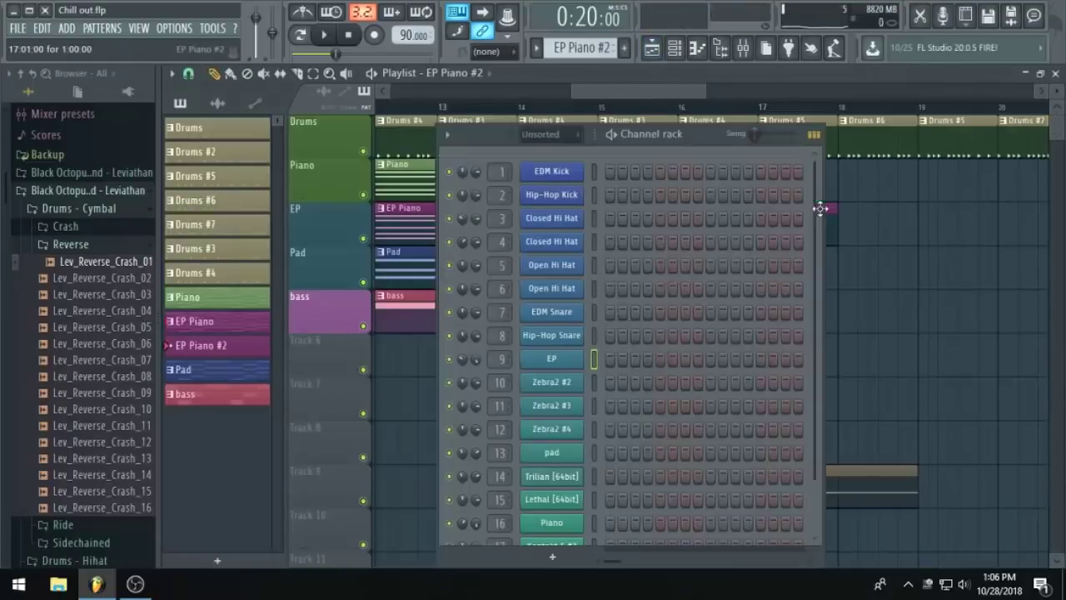
# Return to the playlist and play the arrangement from bar 17 to hear the drums under the empty EP Piano #2 clip.
pyautogui.rightClick(572, 361)
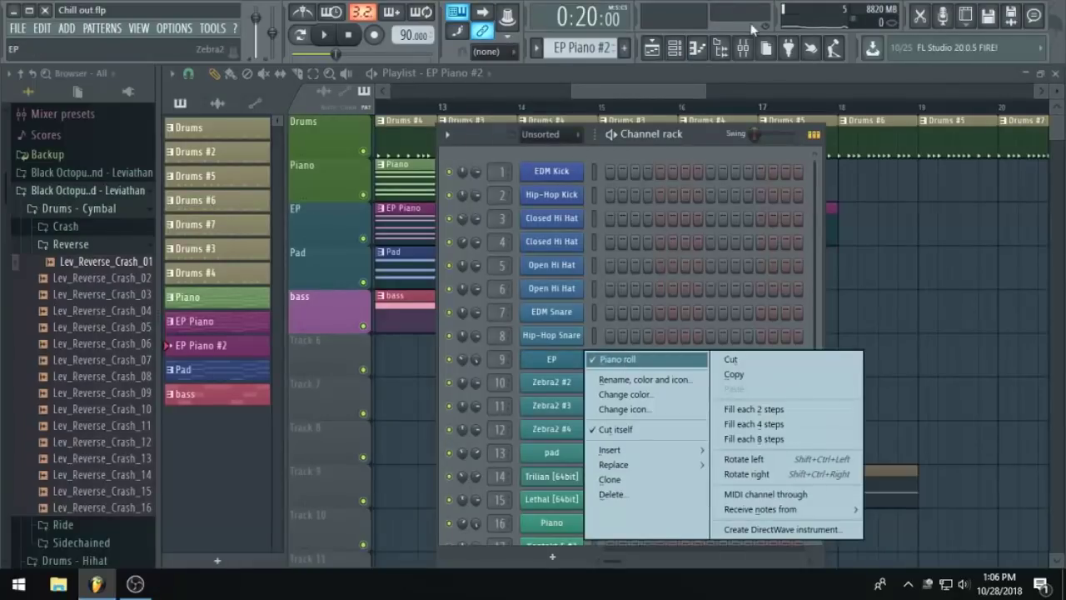
pyautogui.click(719, 48)
pyautogui.click(652, 47)
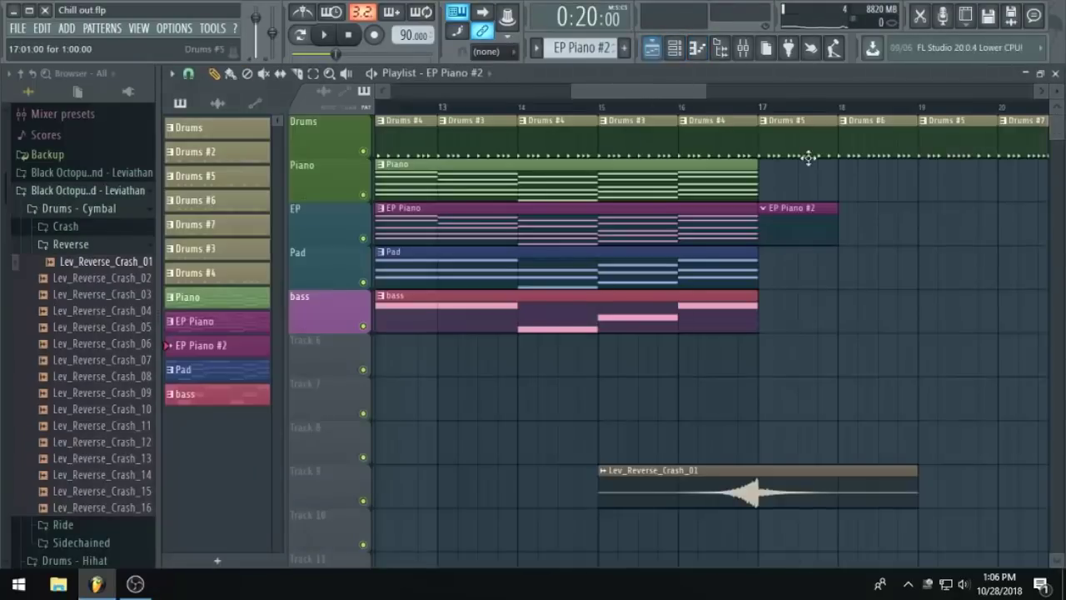
pyautogui.click(757, 114)
pyautogui.scroll(-3, 738, 148)
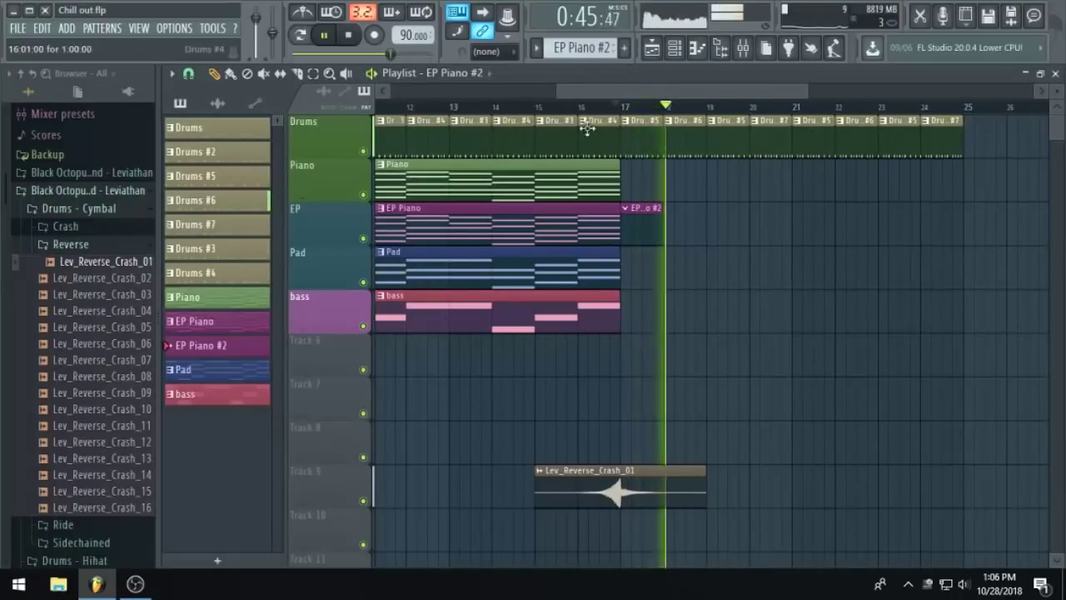
pyautogui.scroll(-2, 754, 175)
pyautogui.scroll(4, 753, 172)
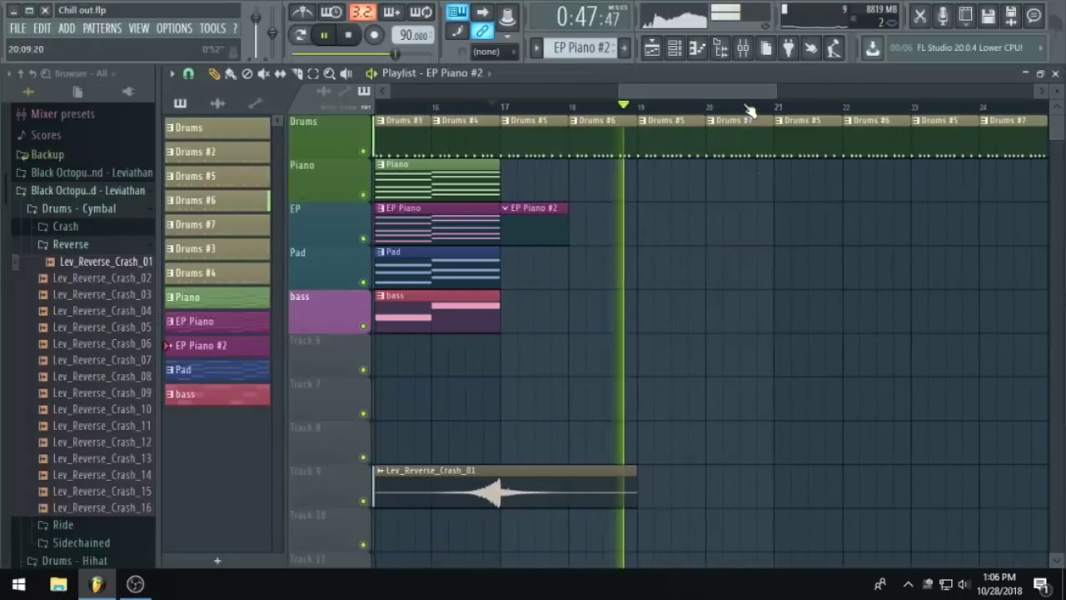
pyautogui.scroll(-2, 859, 191)
# Replay the section from just before bar 17, and again from bar 16, while trying out EP notes over the drums.
pyautogui.click(592, 109)
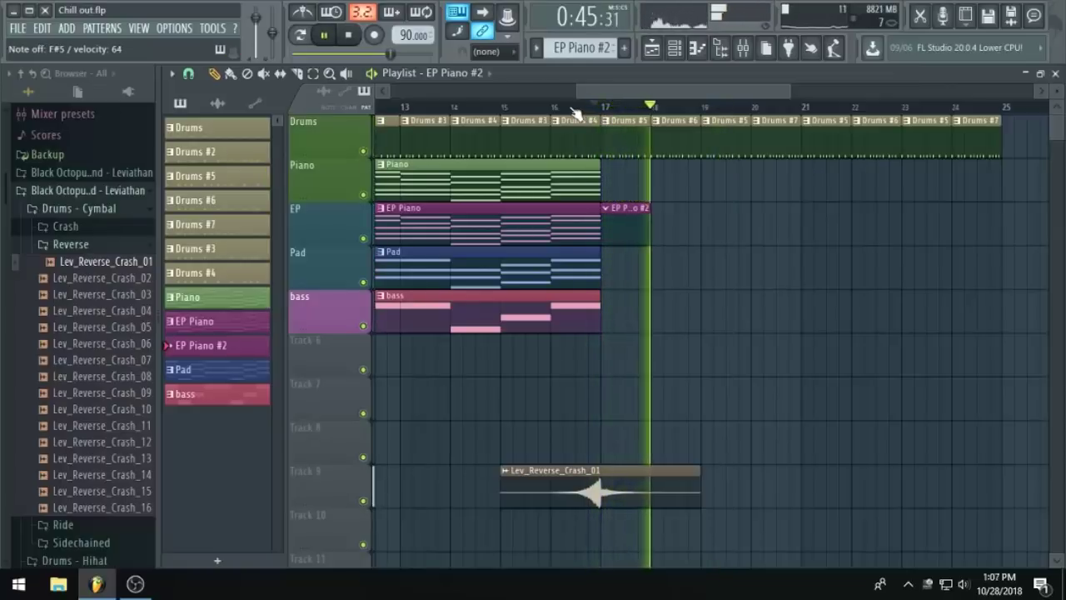
pyautogui.press('space')
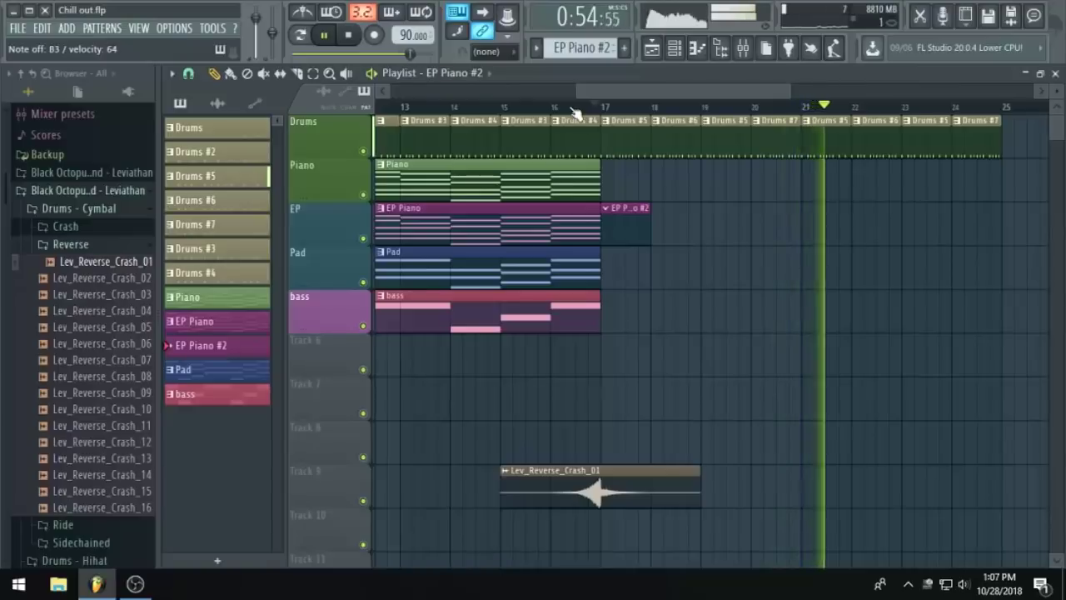
pyautogui.click(557, 108)
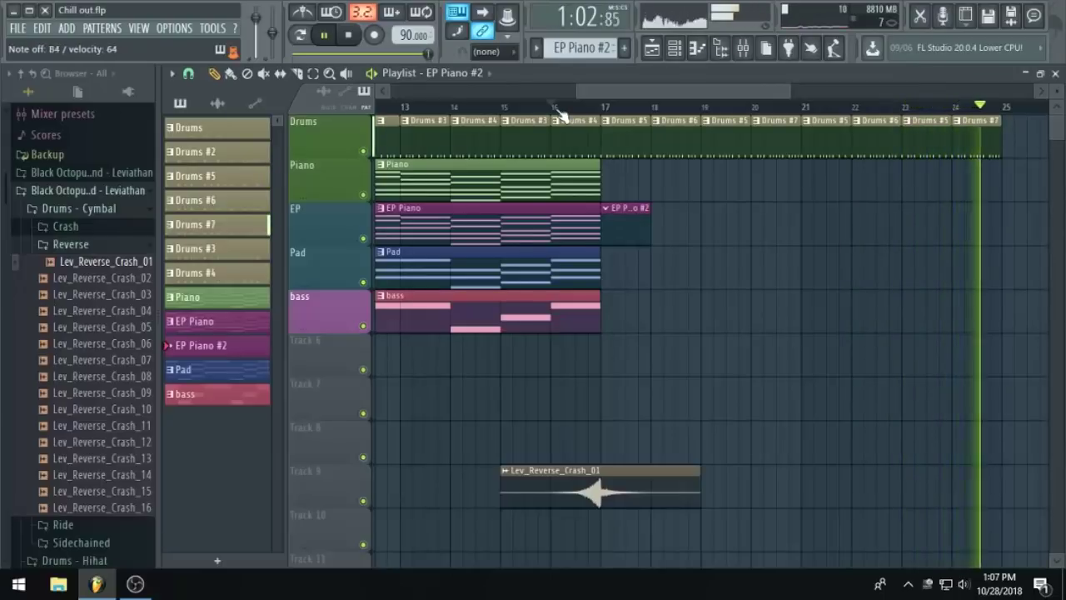
pyautogui.press('space')
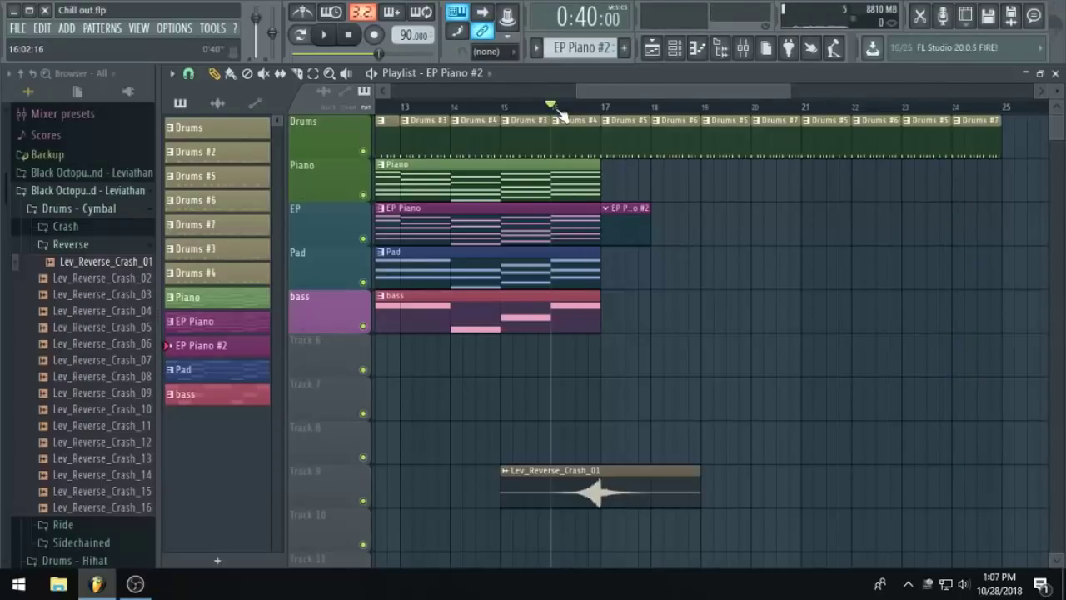
pyautogui.press('space')
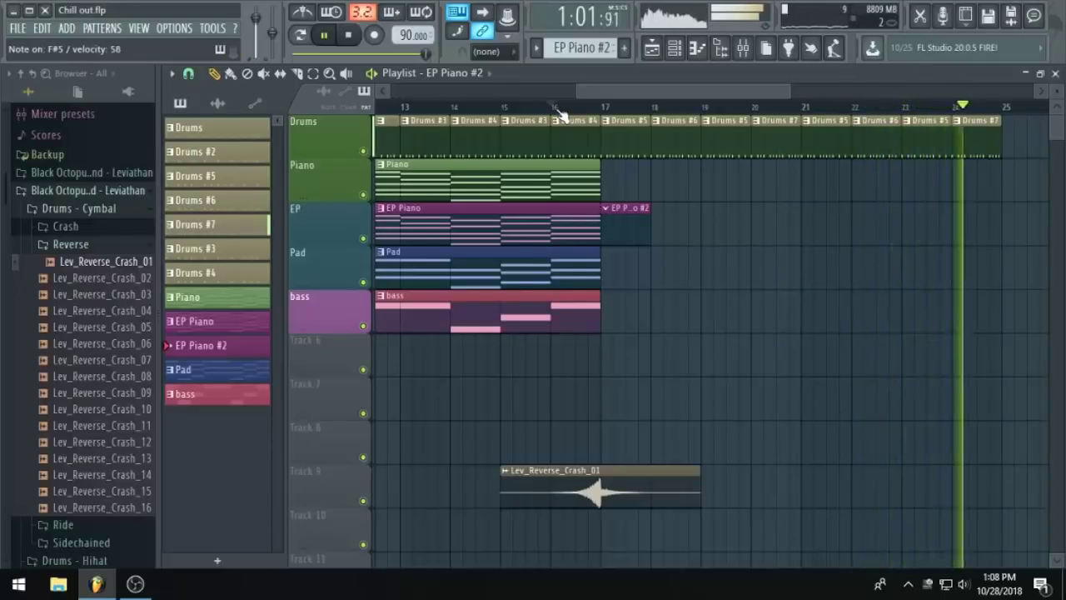
pyautogui.press('space')
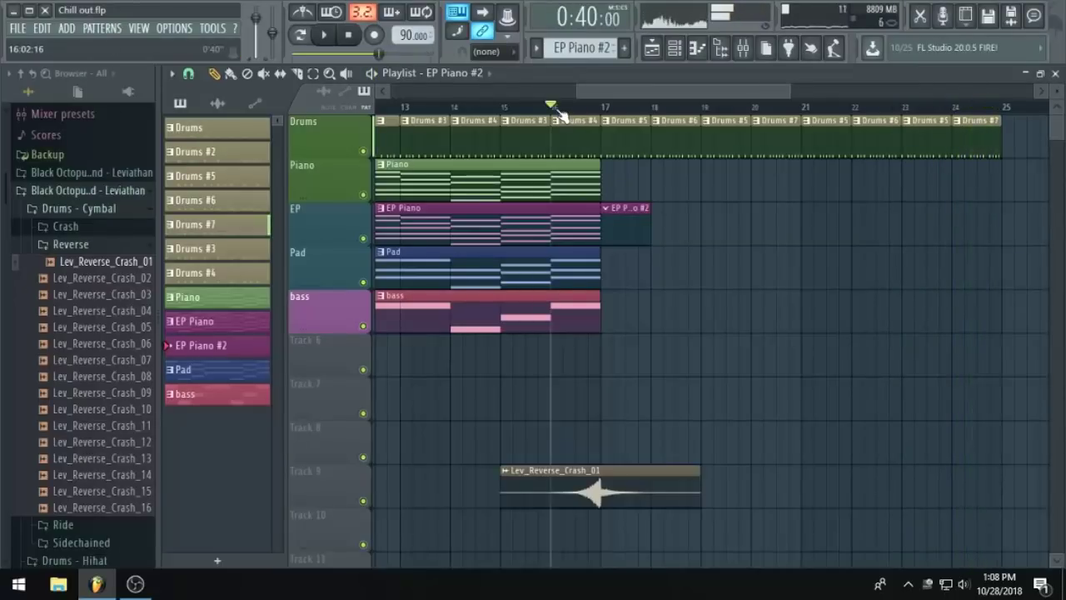
# Draw a one-bar EP chord of E4, G4, B4, E5, F#5 and G5 in bar 1 of the EP Piano #2 pattern.
pyautogui.scroll(2, 742, 232)
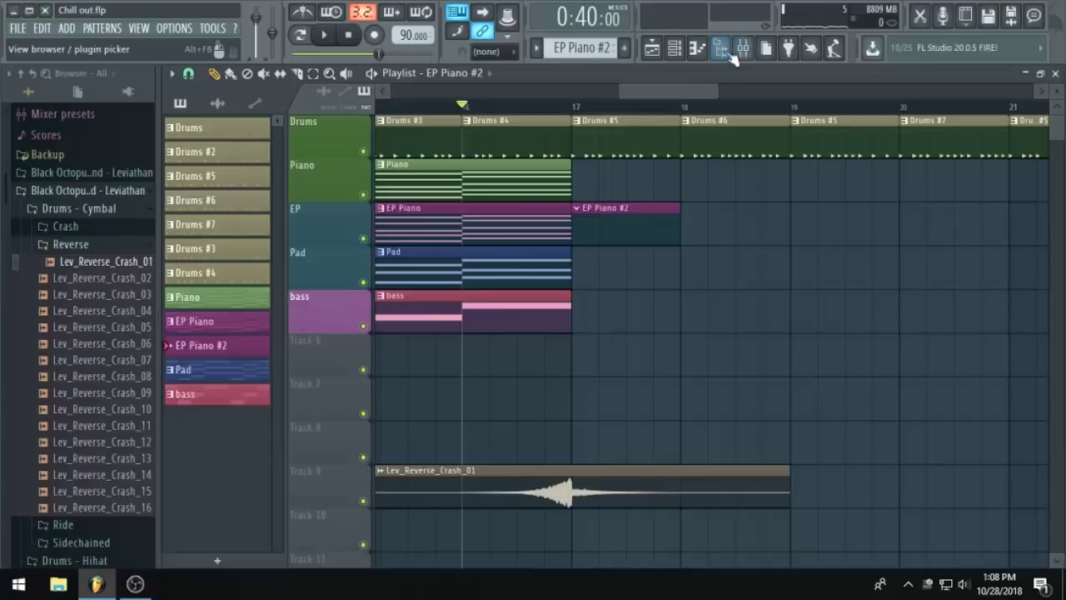
pyautogui.click(707, 52)
pyautogui.scroll(2, 537, 273)
pyautogui.moveTo(521, 93); pyautogui.dragTo(288, 108)
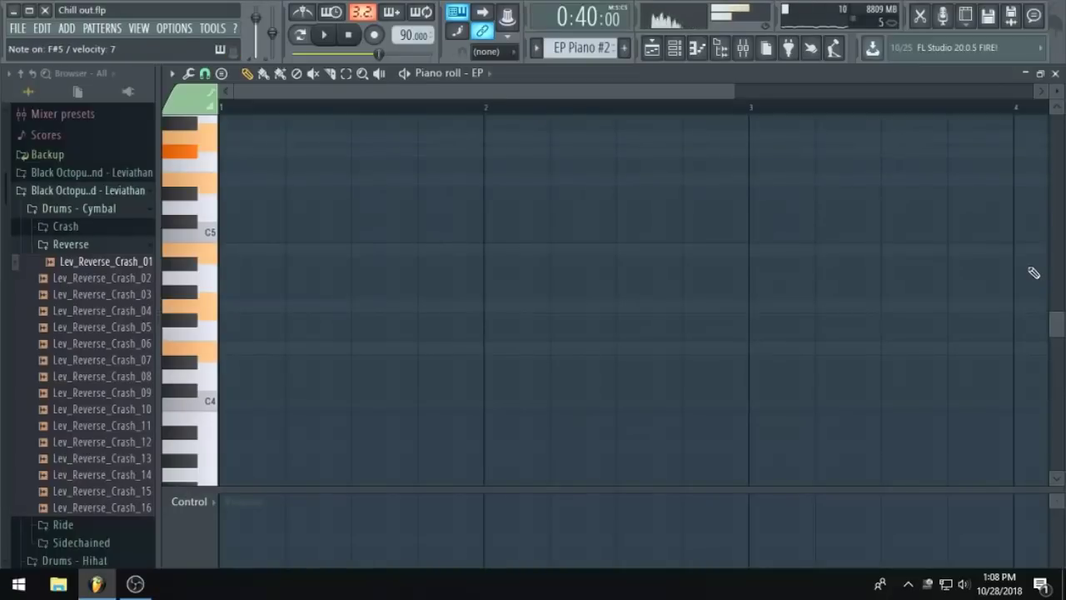
pyautogui.scroll(-2, 271, 335)
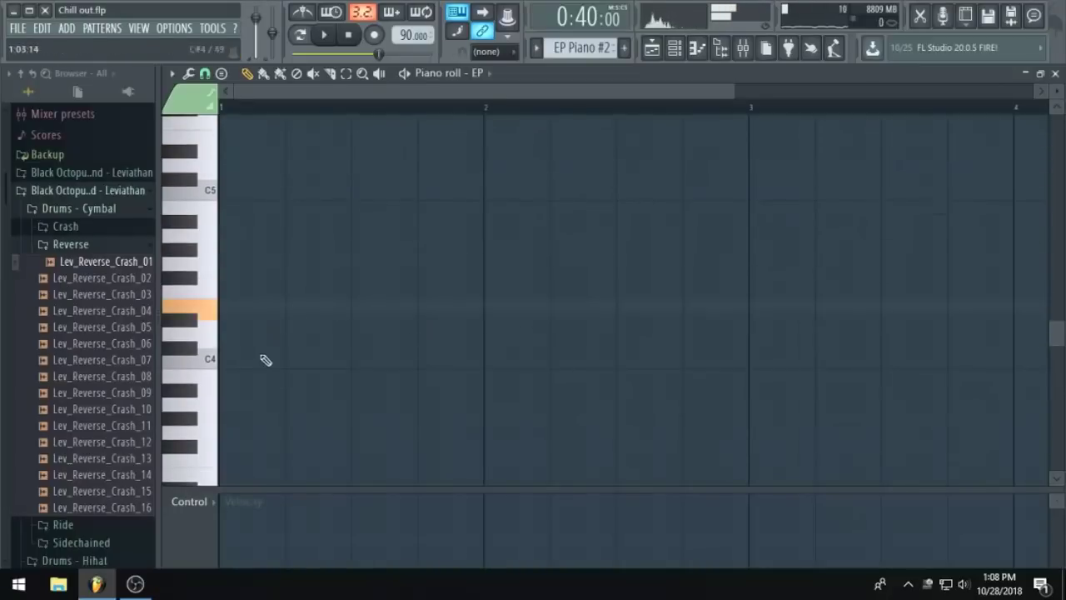
pyautogui.scroll(4, 249, 334)
pyautogui.click(231, 387)
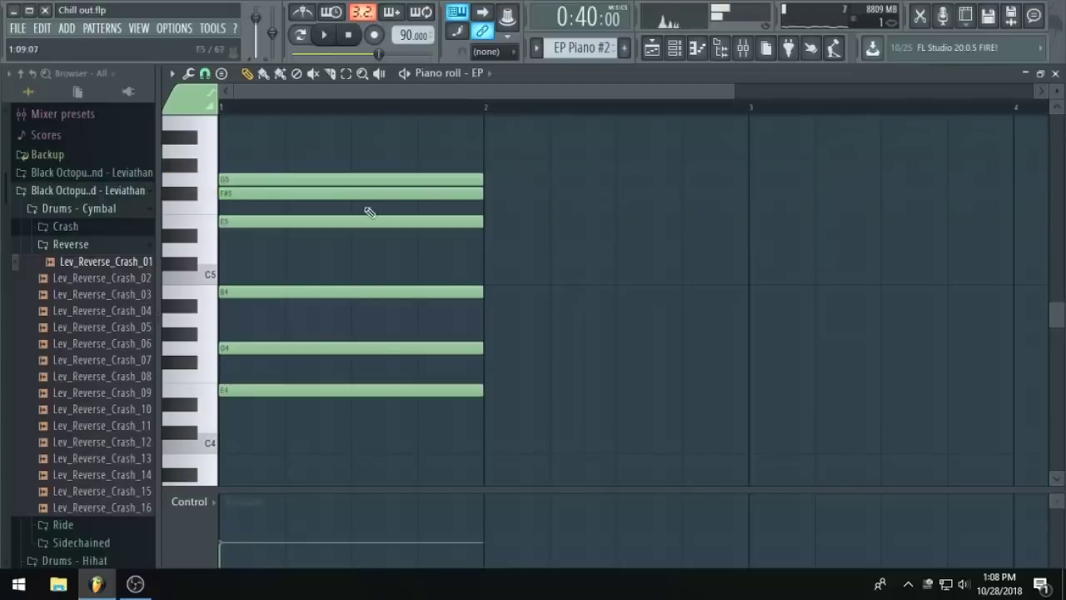
pyautogui.hotkey('ctrl', 'a')
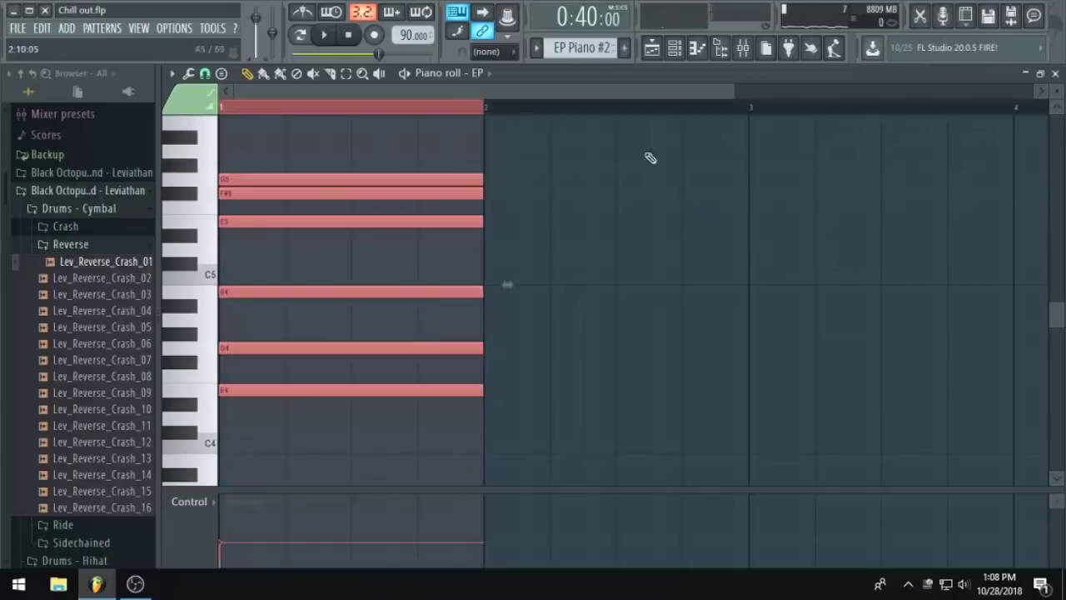
# Return to the playlist and play the transition into the EP Piano #2 clip from late in bar 16.
pyautogui.click(654, 48)
pyautogui.scroll(2, 707, 269)
pyautogui.scroll(-2, 666, 263)
pyautogui.scroll(1, 655, 260)
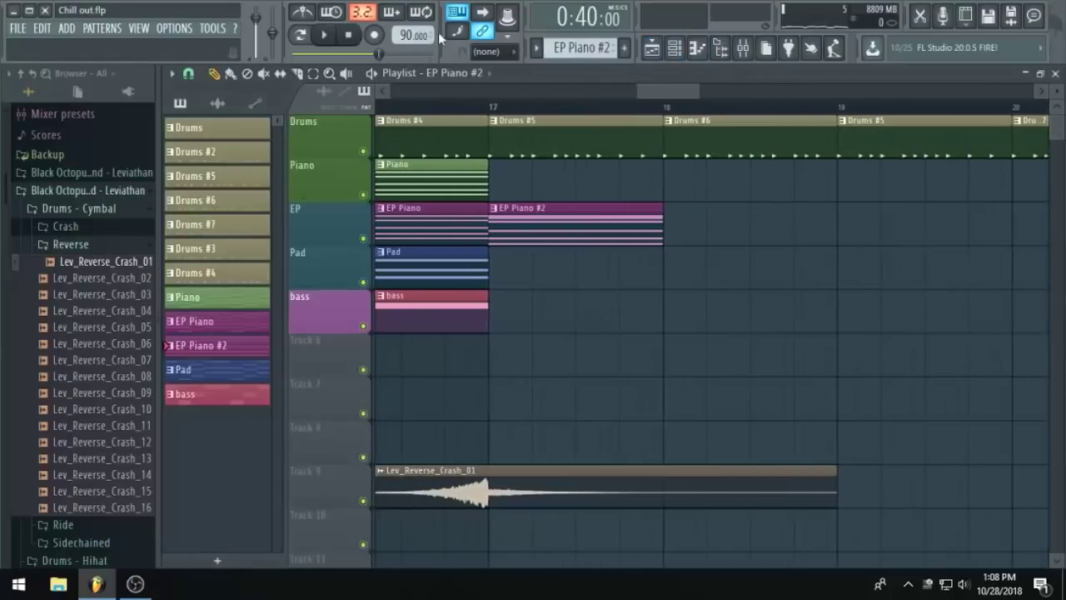
pyautogui.press('space')
pyautogui.press('space')
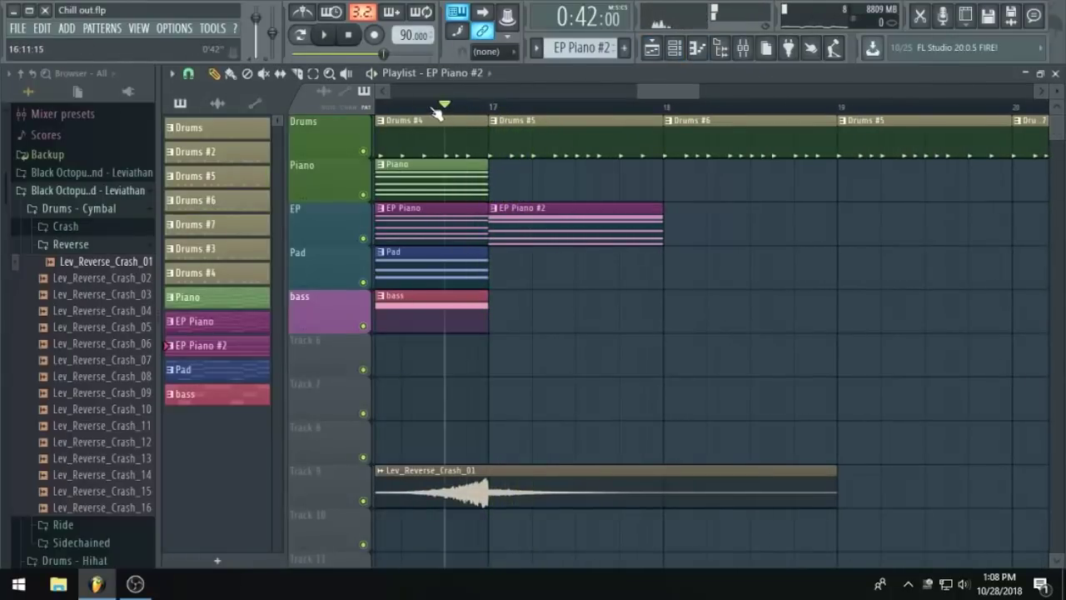
pyautogui.press('space')
pyautogui.press('space')
# Add a one-bar chord of D4, F#4, A4, D5 and F#5 in bar 2 of the EP Piano #2 pattern.
pyautogui.doubleClick(560, 208)
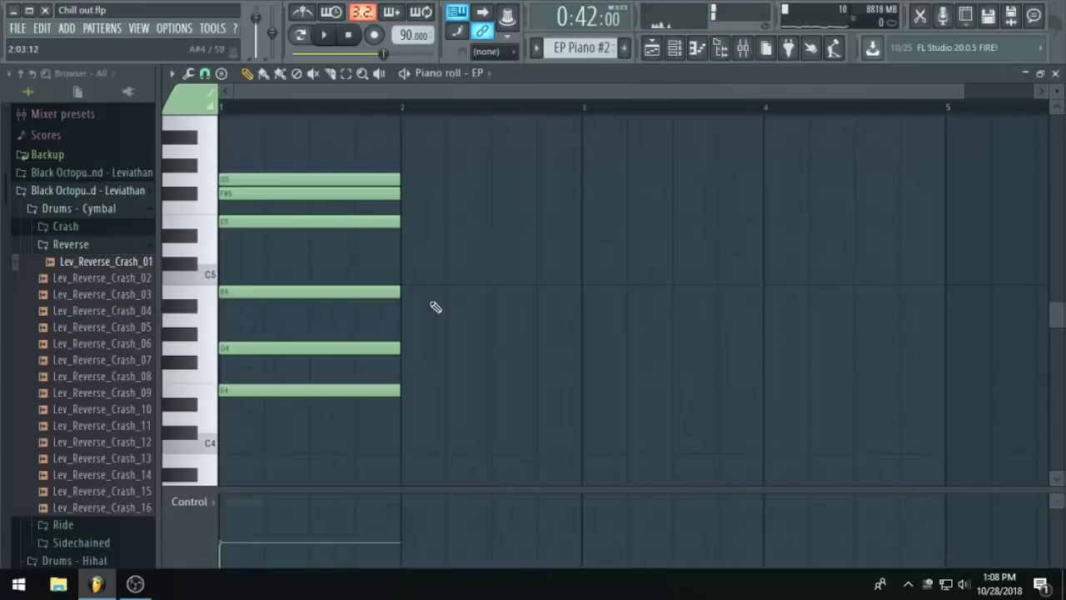
pyautogui.scroll(-2, 418, 298)
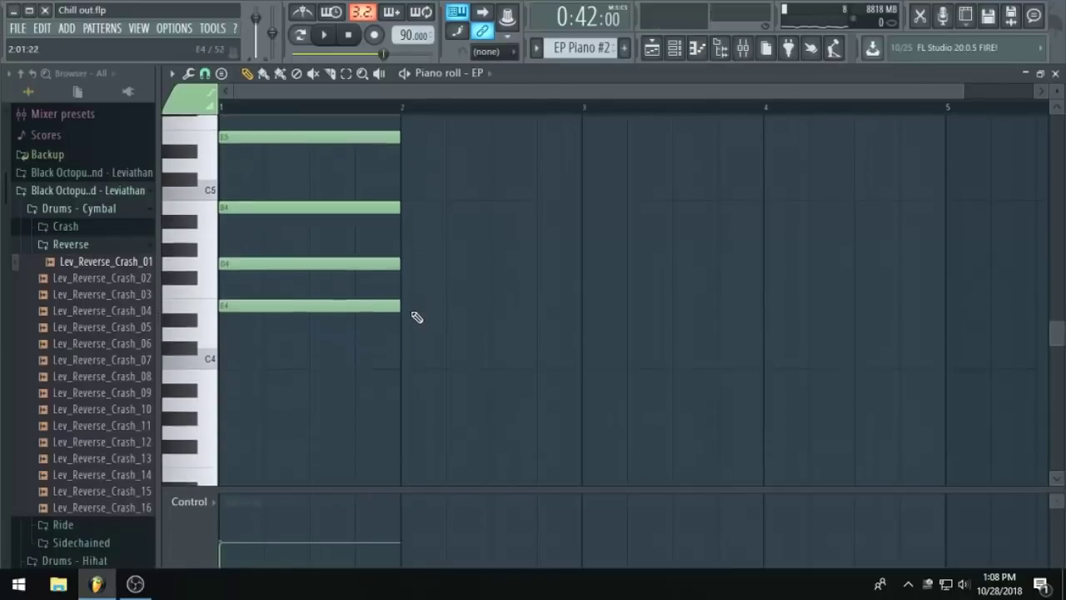
pyautogui.keyDown('ctrl'); pyautogui.scroll(-1, 417, 308); pyautogui.keyUp('ctrl')
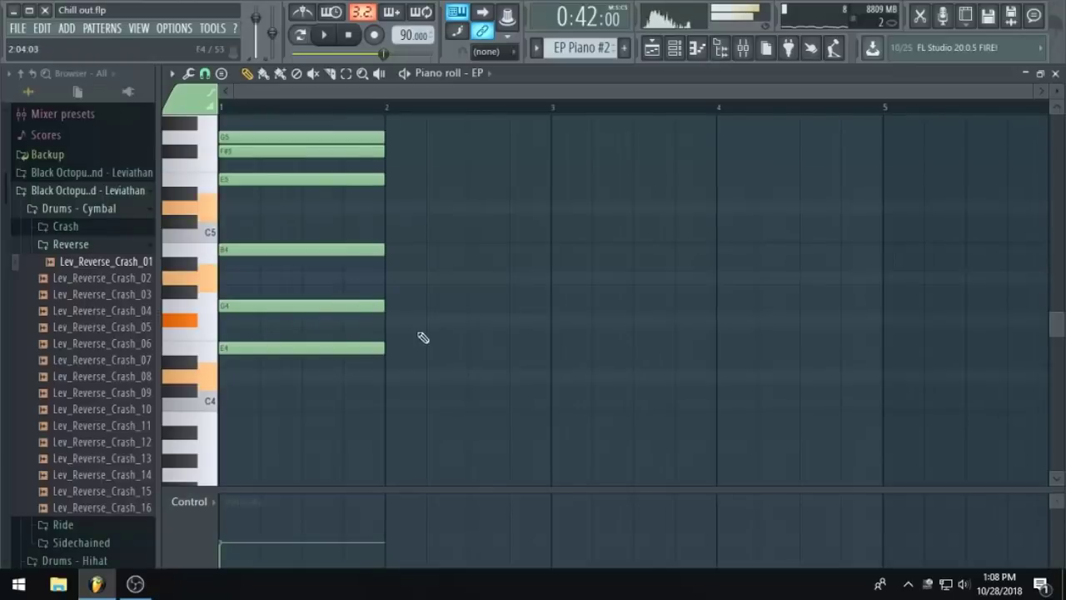
pyautogui.click(394, 379)
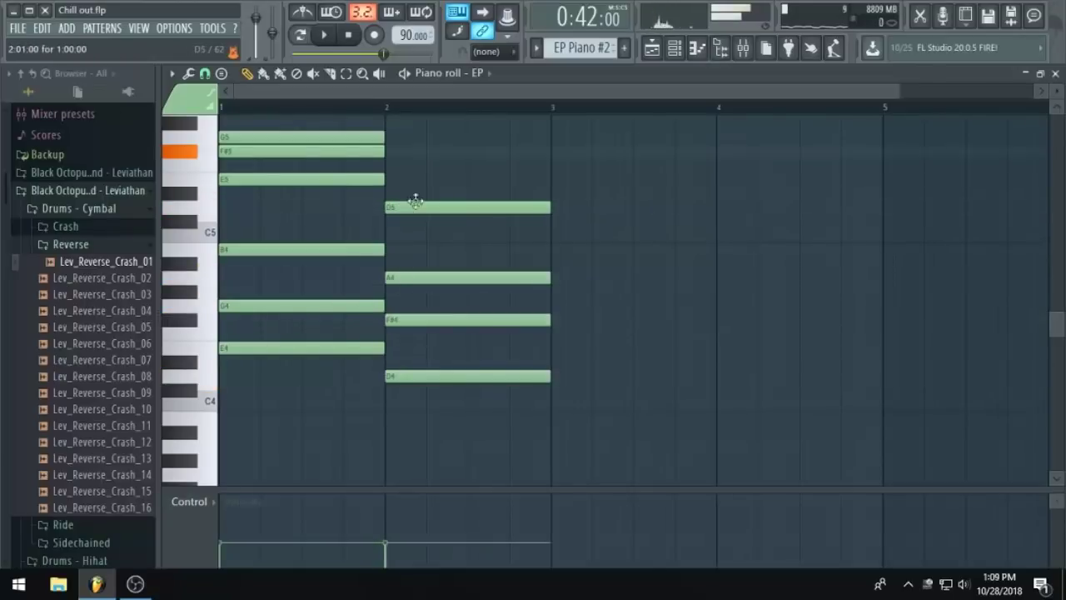
pyautogui.scroll(2, 483, 348)
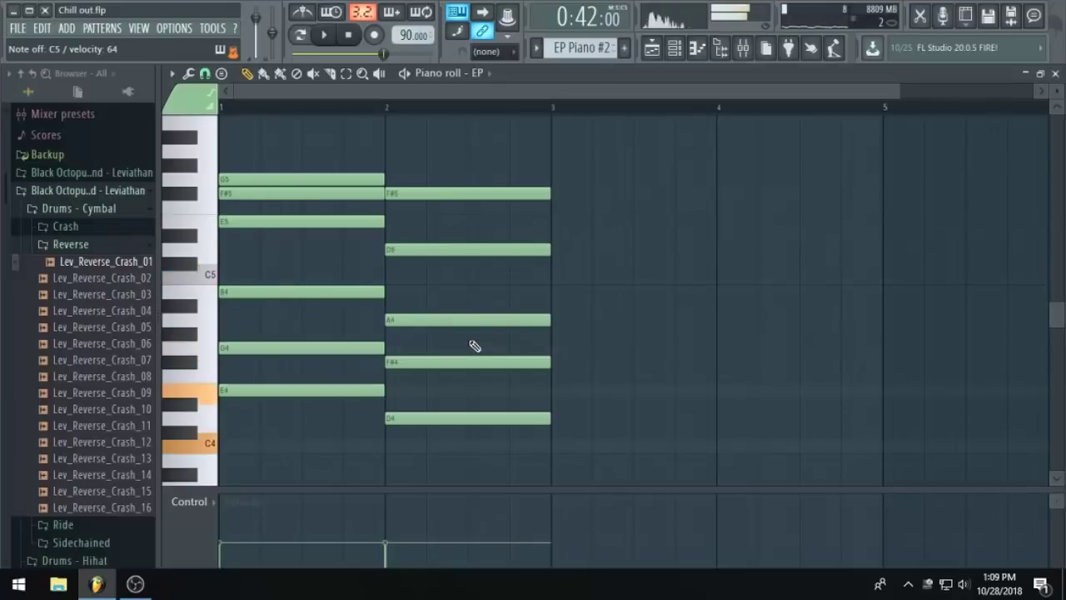
# Add a one-bar chord of C4, E4, G4, C5 and E5 in bar 3 and remove the misplaced notes.
pyautogui.click(553, 447)
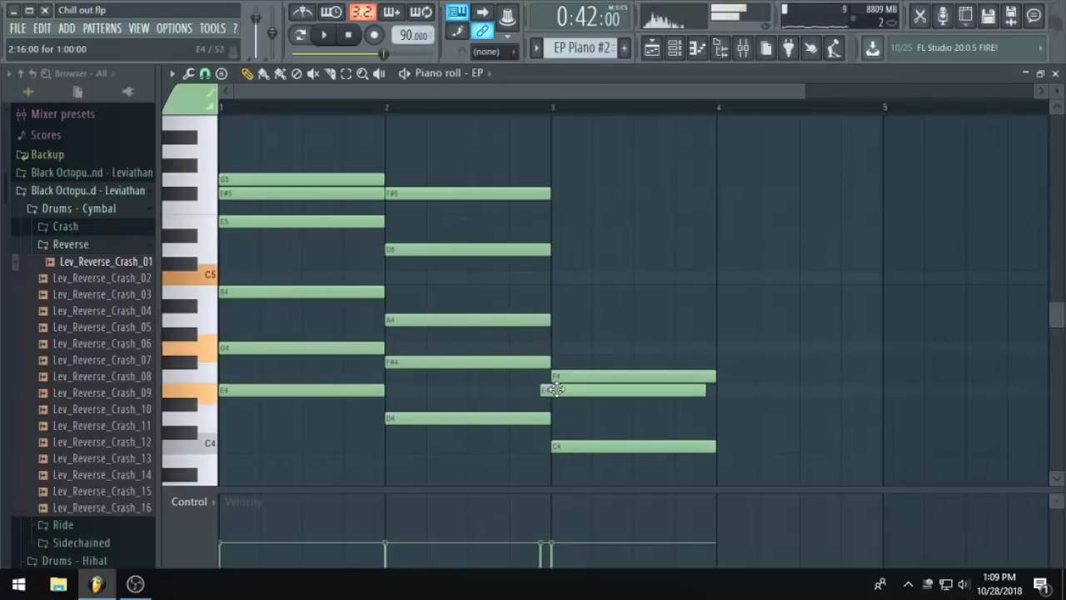
pyautogui.moveTo(566, 364); pyautogui.dragTo(564, 344)
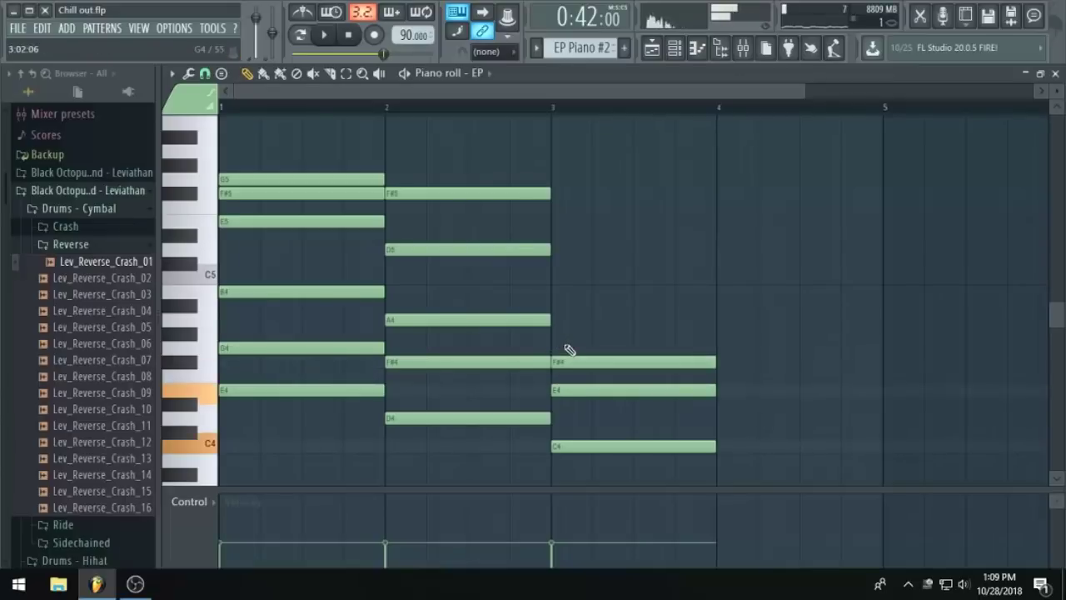
pyautogui.doubleClick(566, 348)
pyautogui.click(634, 183)
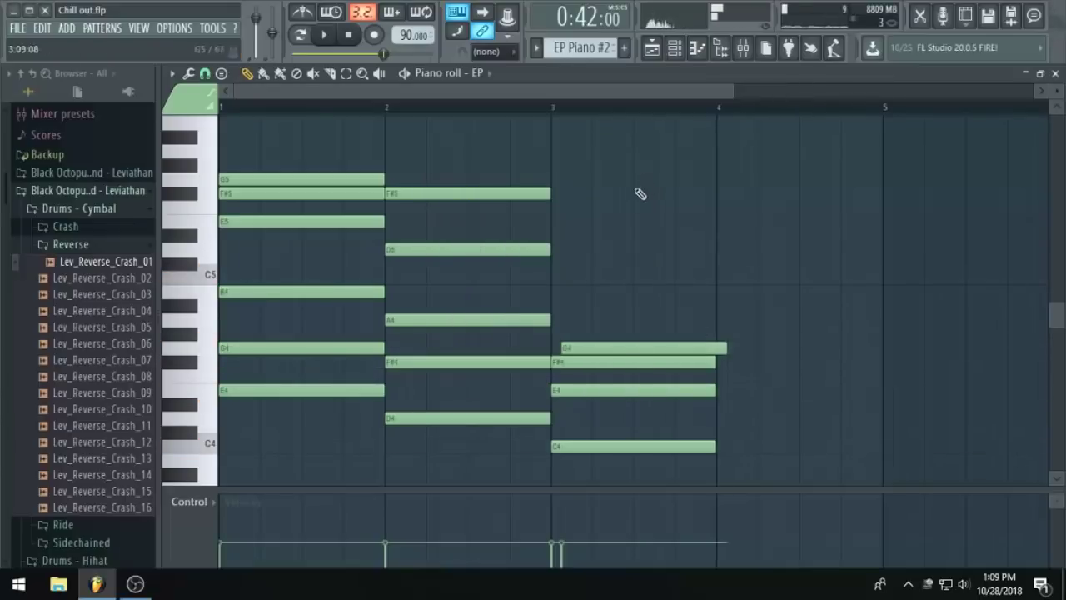
pyautogui.rightClick(599, 348)
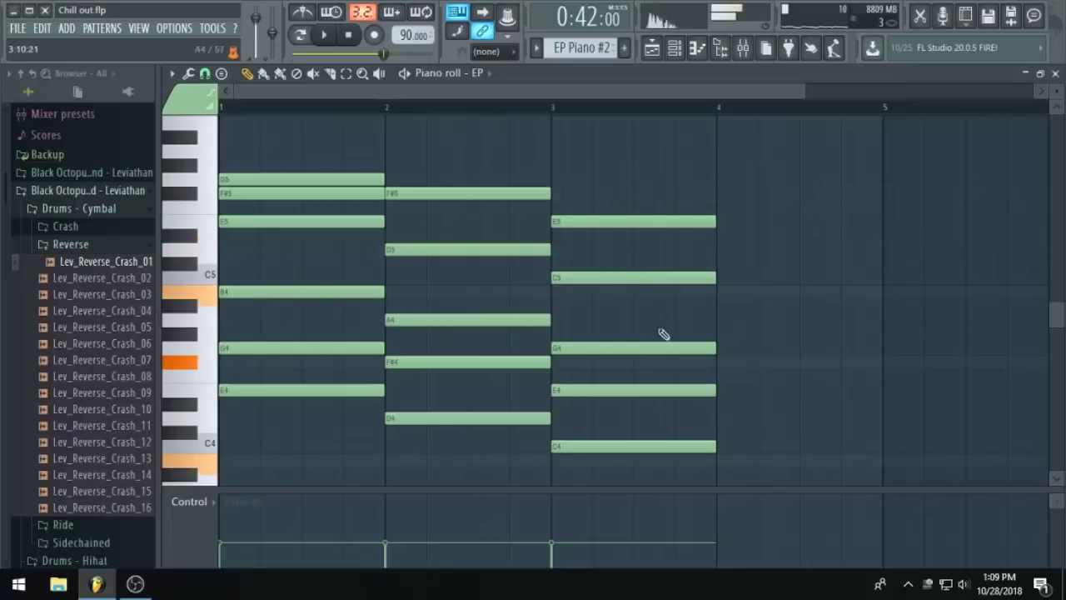
# Add a one-bar chord of B3, F#4, B4, D5 and F#5 in bar 4 and return to the playlist.
pyautogui.click(723, 459)
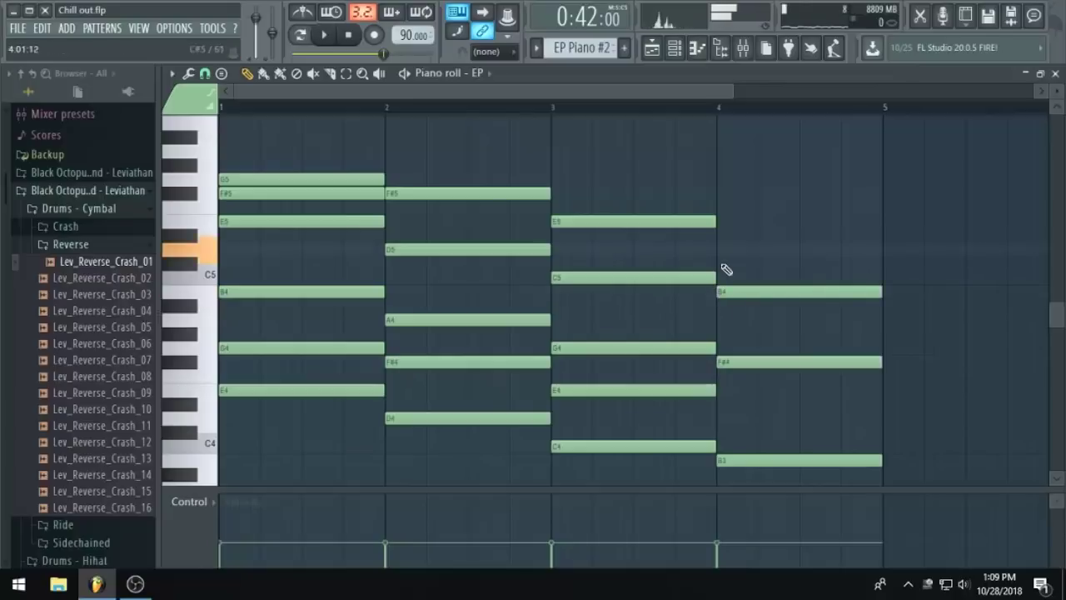
pyautogui.click(723, 249)
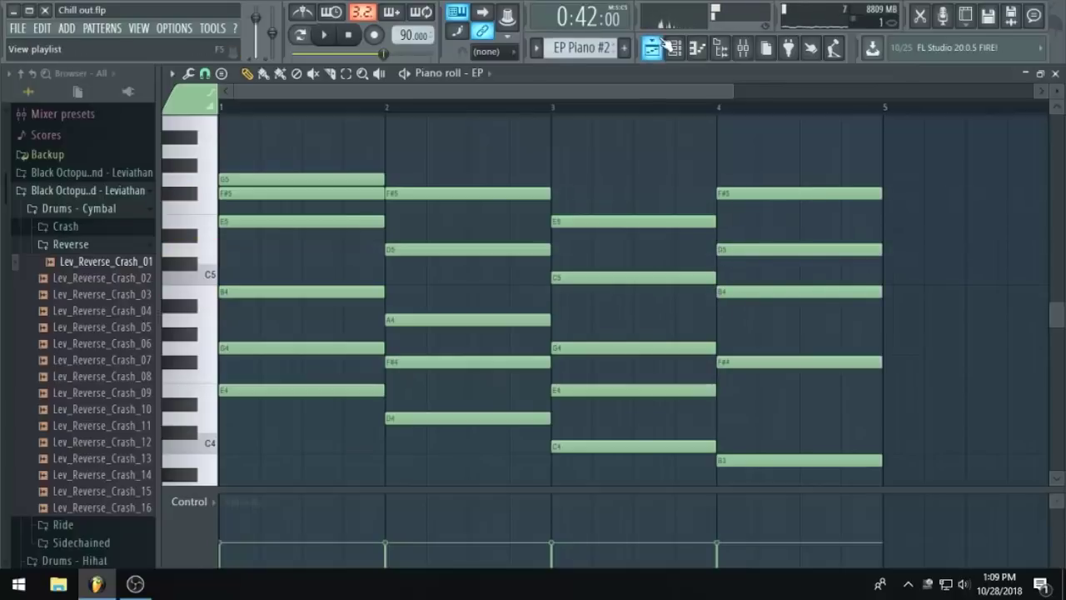
pyautogui.click(658, 43)
# Play the arrangement from bar 15 to hear the four-bar EP Piano #2 chord progression in context.
pyautogui.scroll(-3, 625, 319)
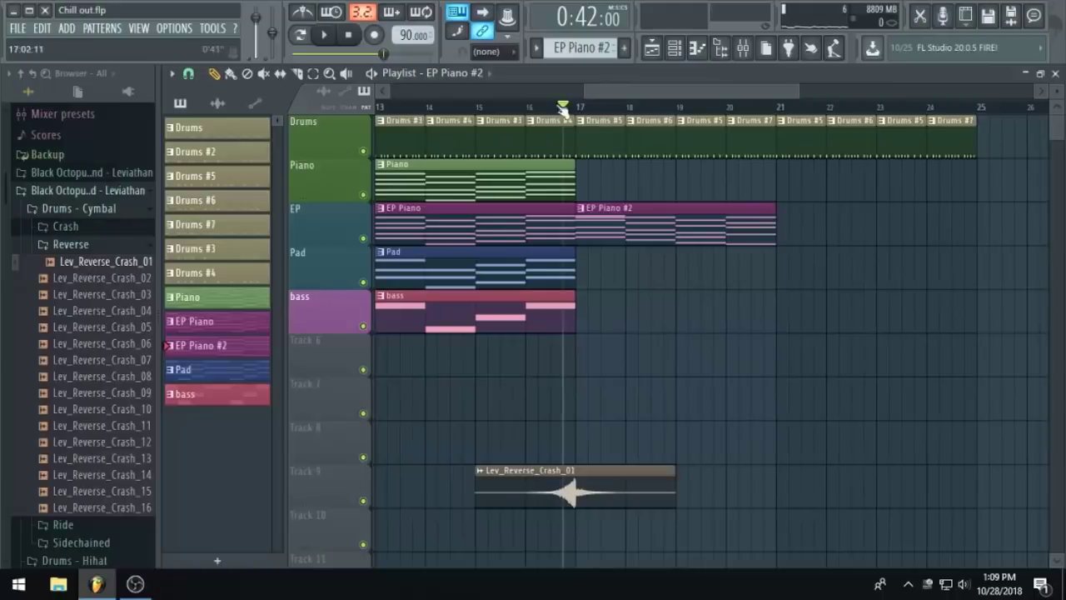
pyautogui.scroll(-5, 551, 127)
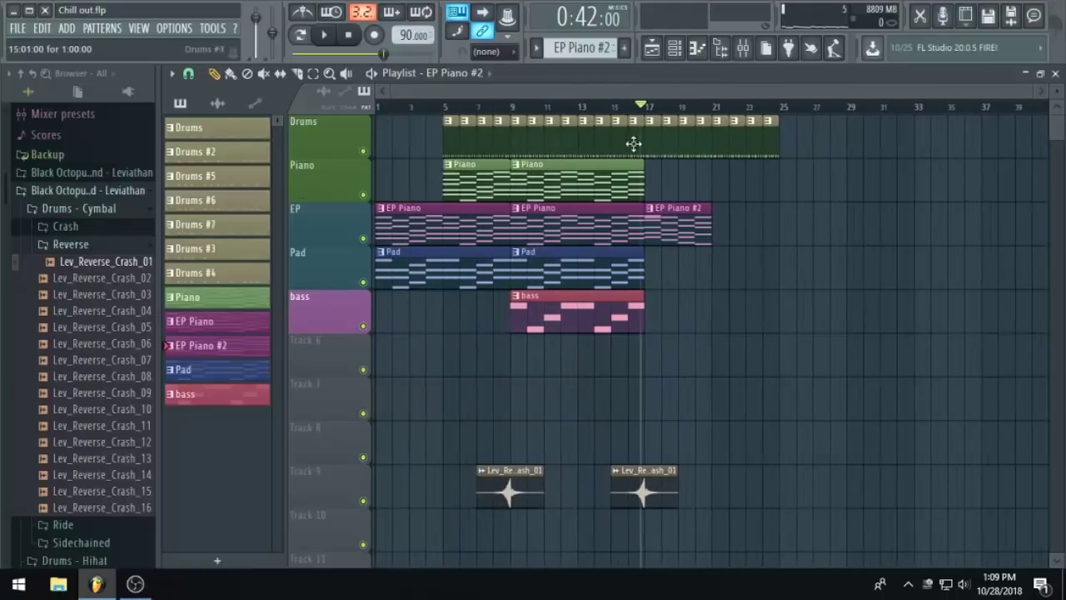
pyautogui.scroll(3, 624, 136)
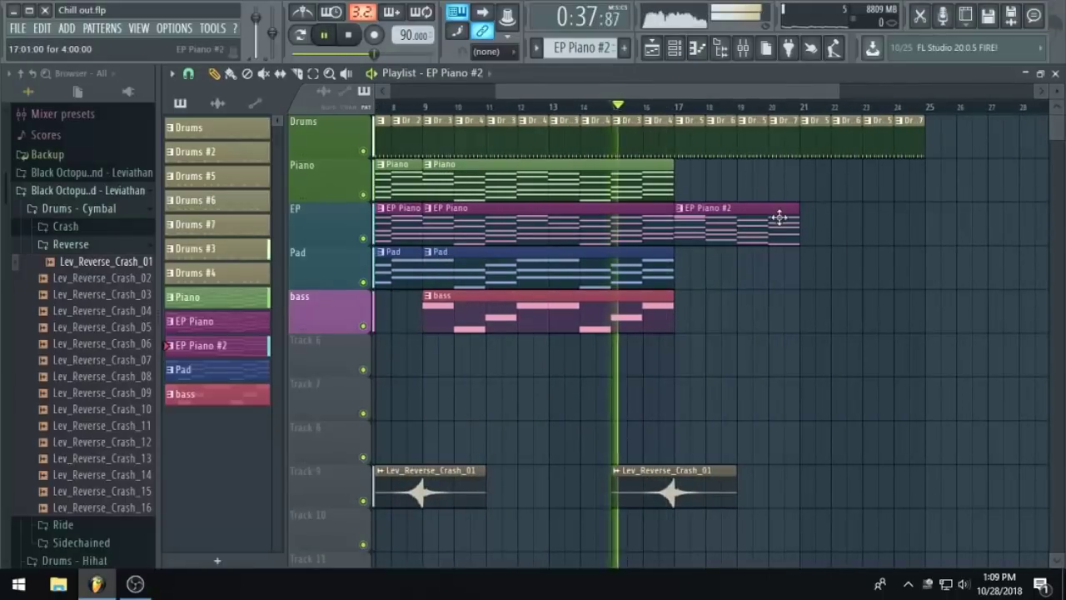
pyautogui.scroll(3, 762, 255)
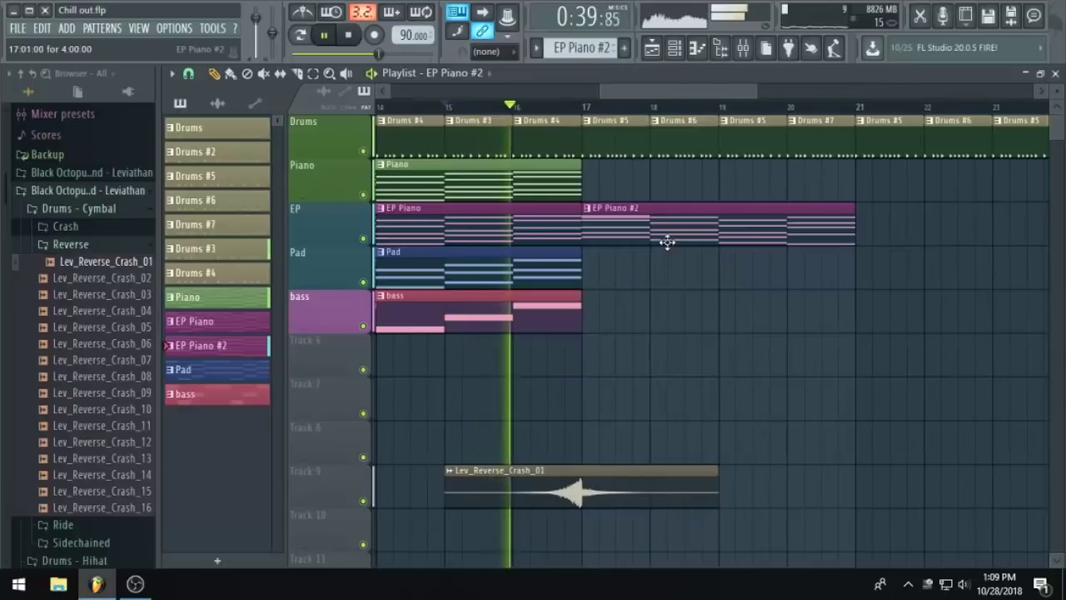
pyautogui.scroll(-1, 667, 242)
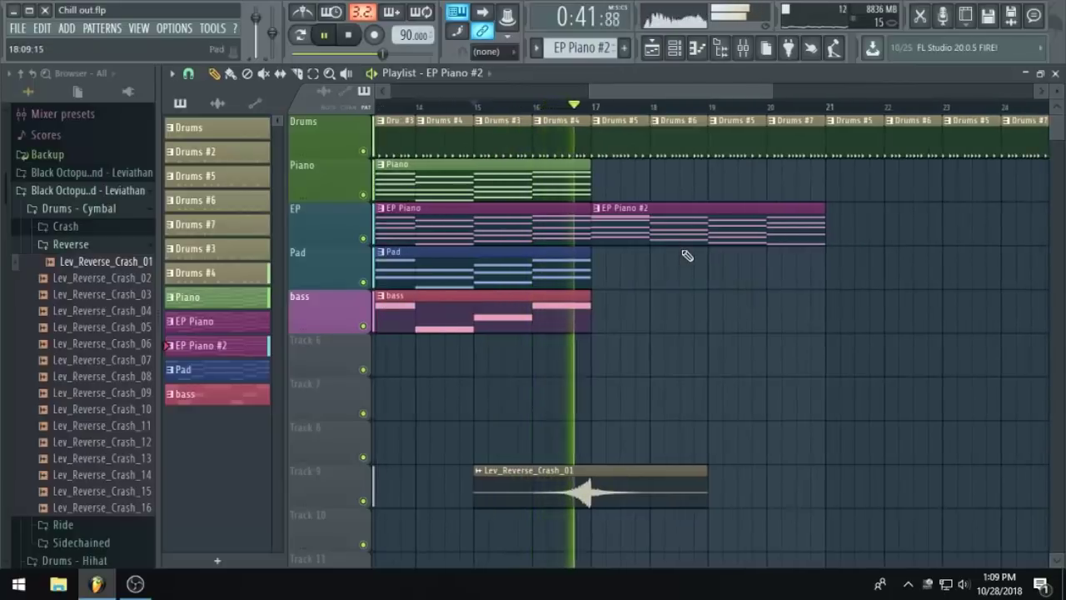
pyautogui.scroll(-2, 695, 258)
pyautogui.scroll(3, 717, 241)
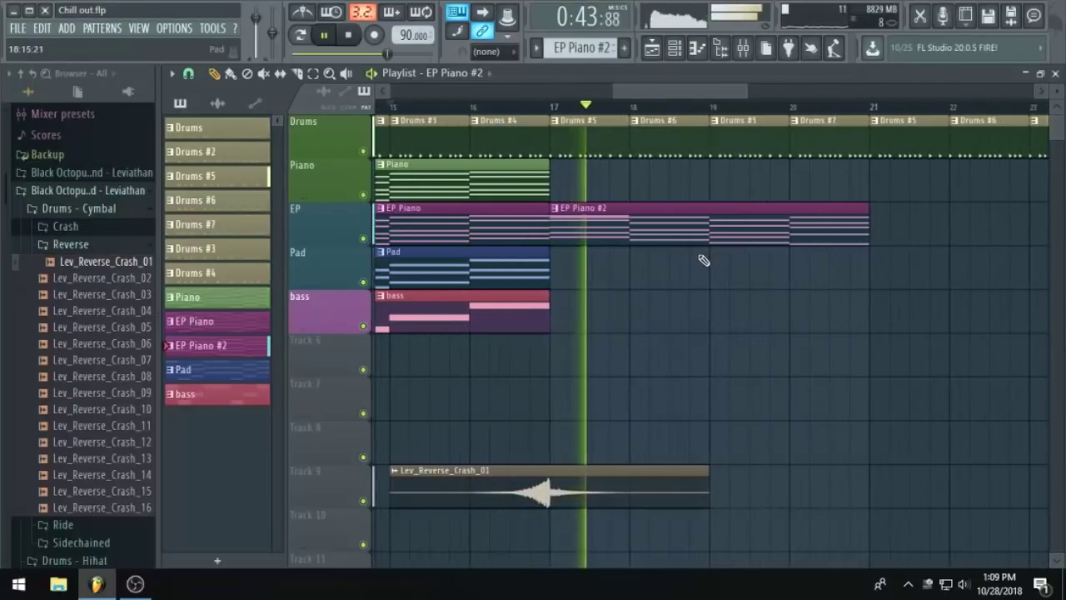
pyautogui.scroll(-1, 733, 231)
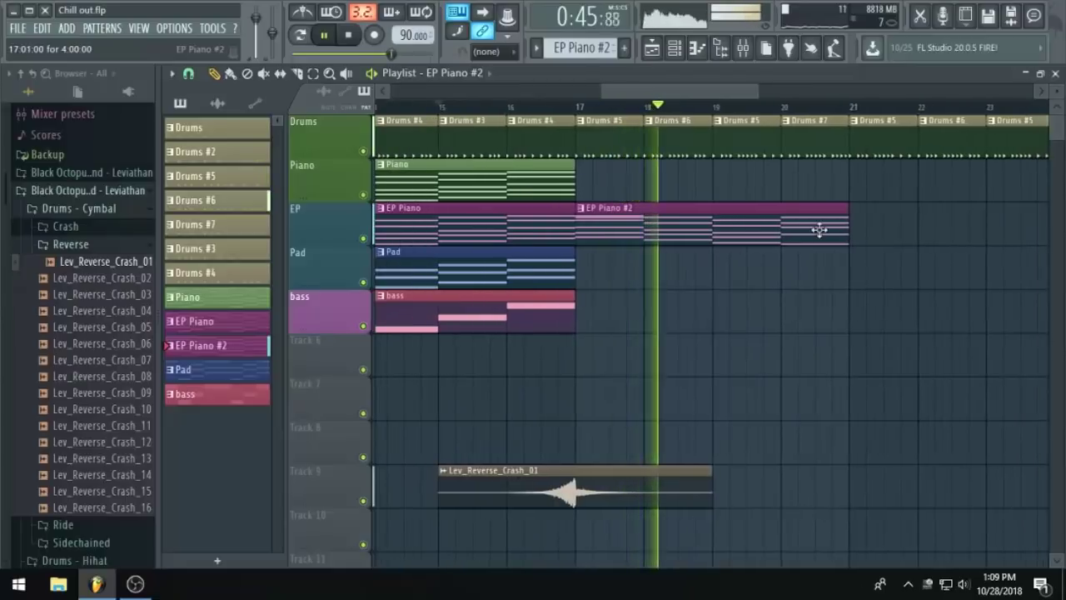
# Duplicate the four-bar chord progression of the EP Piano #2 pattern into bars 5 to 8 and return to the playlist.
pyautogui.scroll(-1, 861, 233)
pyautogui.scroll(-1, 788, 233)
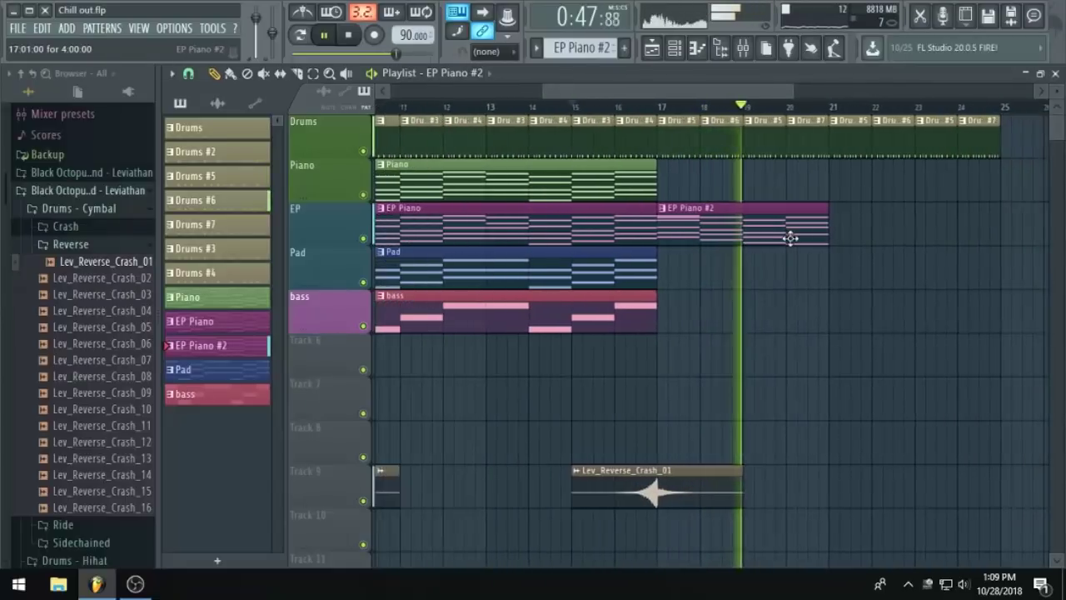
pyautogui.doubleClick(810, 237)
pyautogui.hotkey('ctrl', 'a')
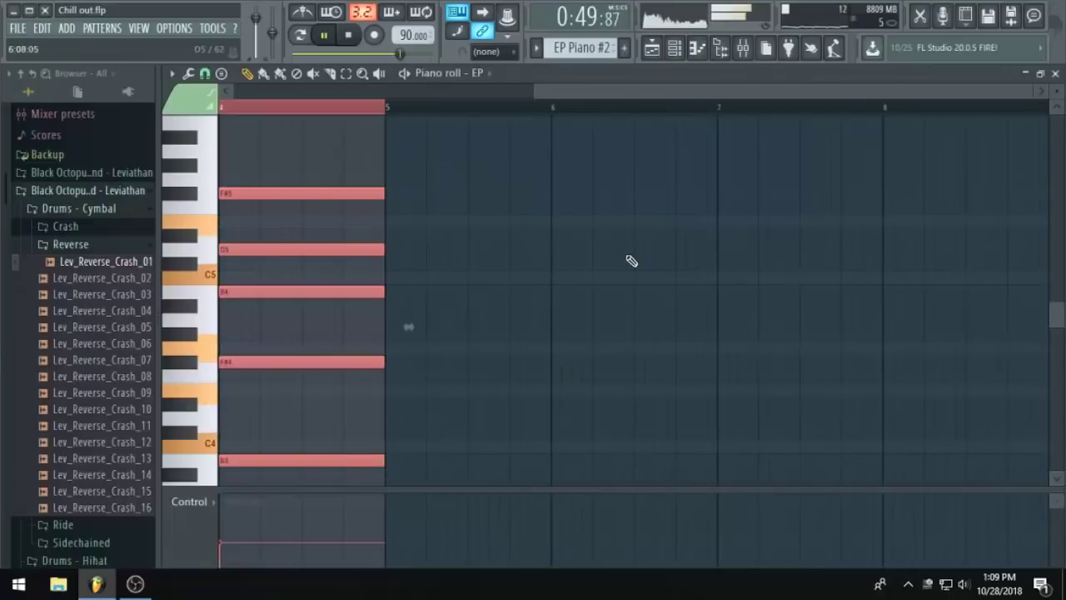
pyautogui.hotkey('ctrl', 'b')
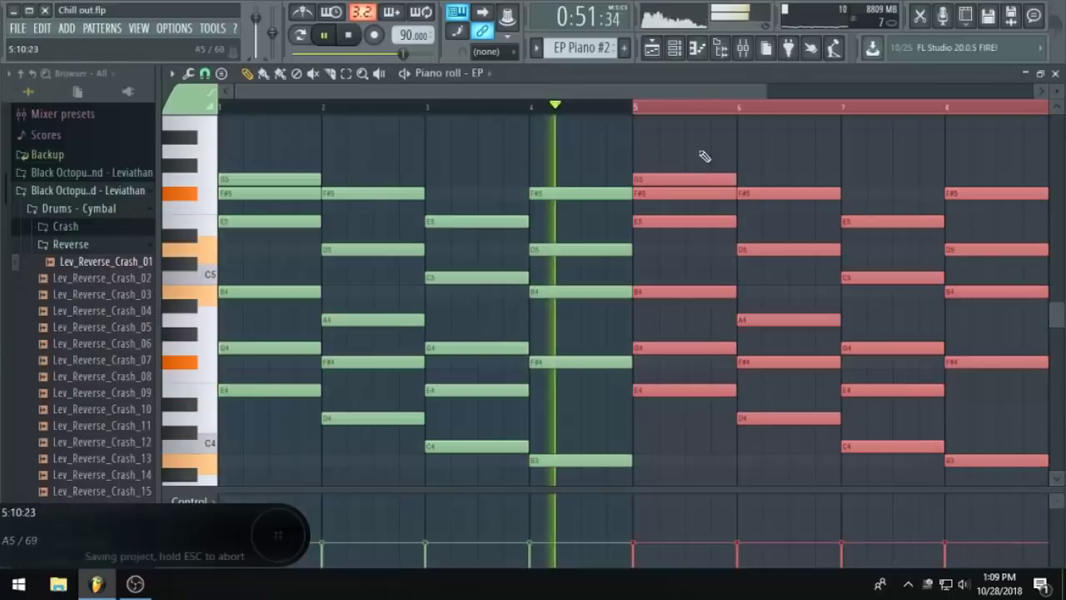
pyautogui.click(653, 48)
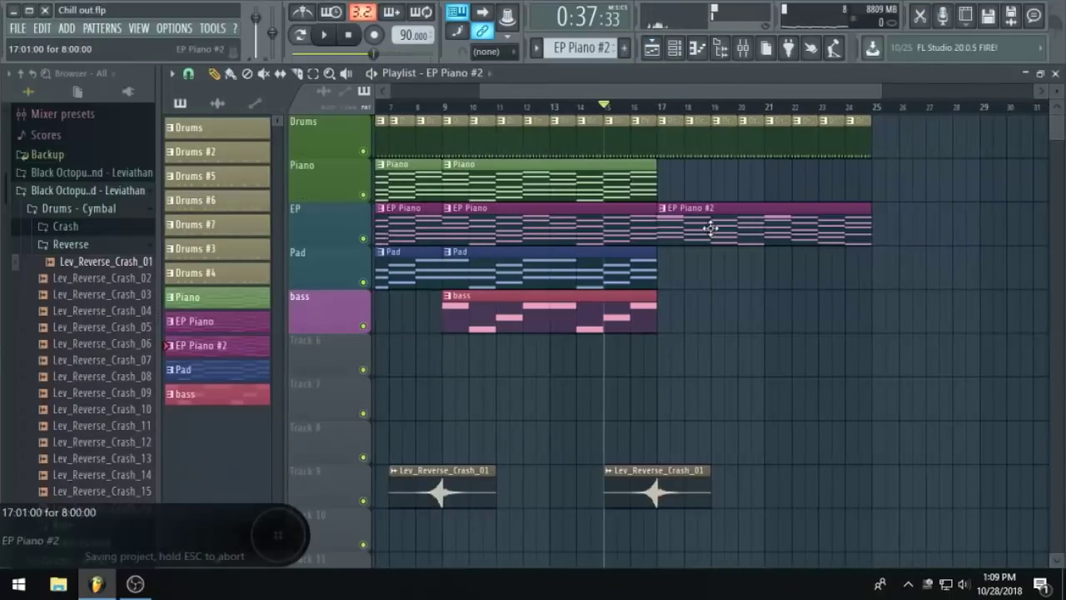
# Place a copy of the Piano clip at bar 17 on the Piano track and make it unique as Piano #2.
pyautogui.doubleClick(710, 228)
pyautogui.click(653, 48)
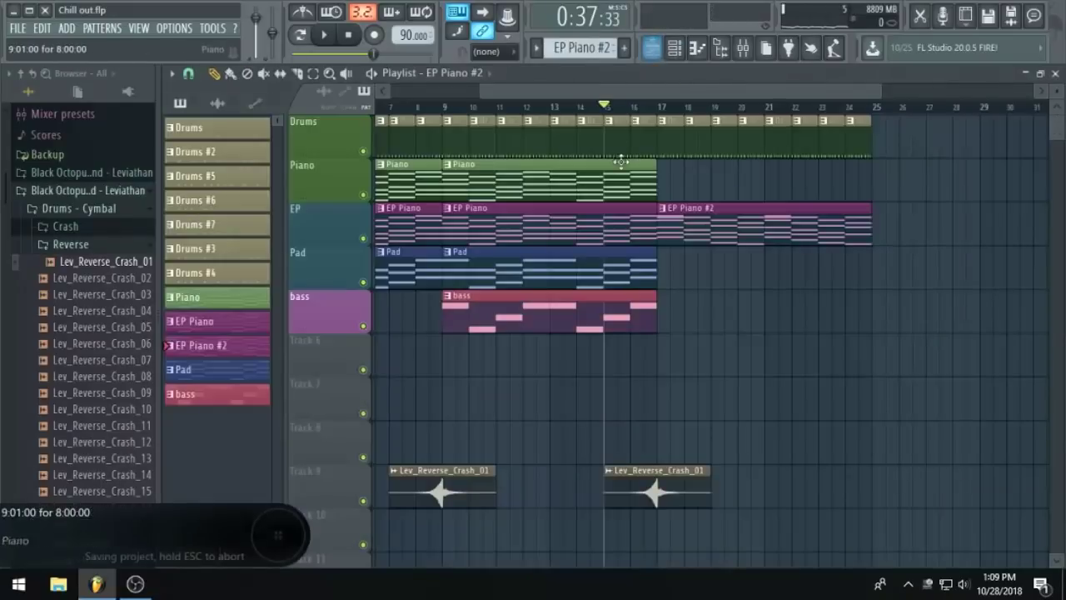
pyautogui.click(676, 184)
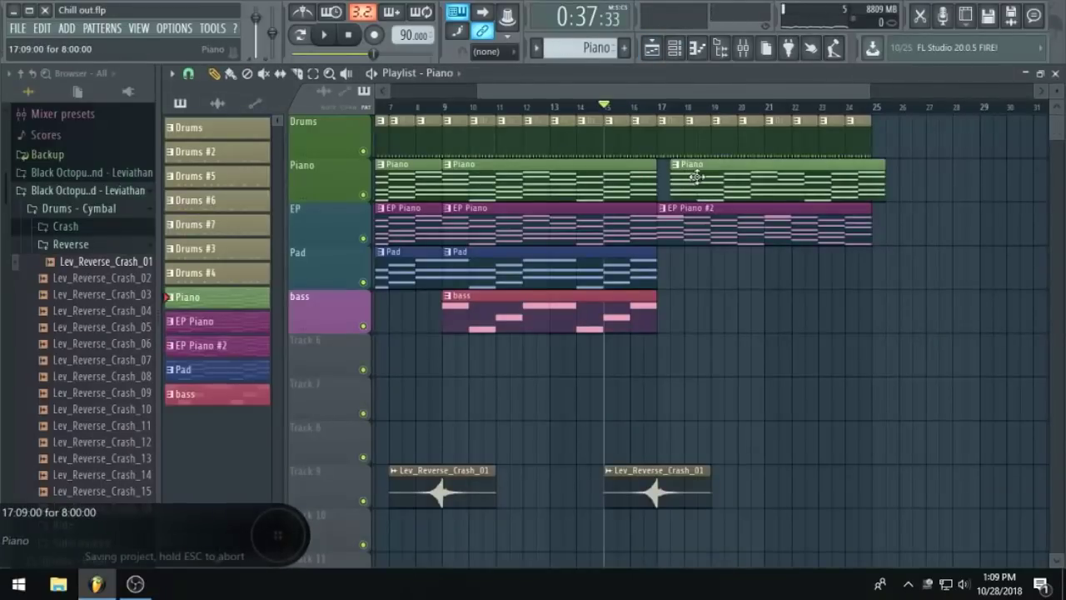
pyautogui.click(663, 165)
pyautogui.click(683, 265)
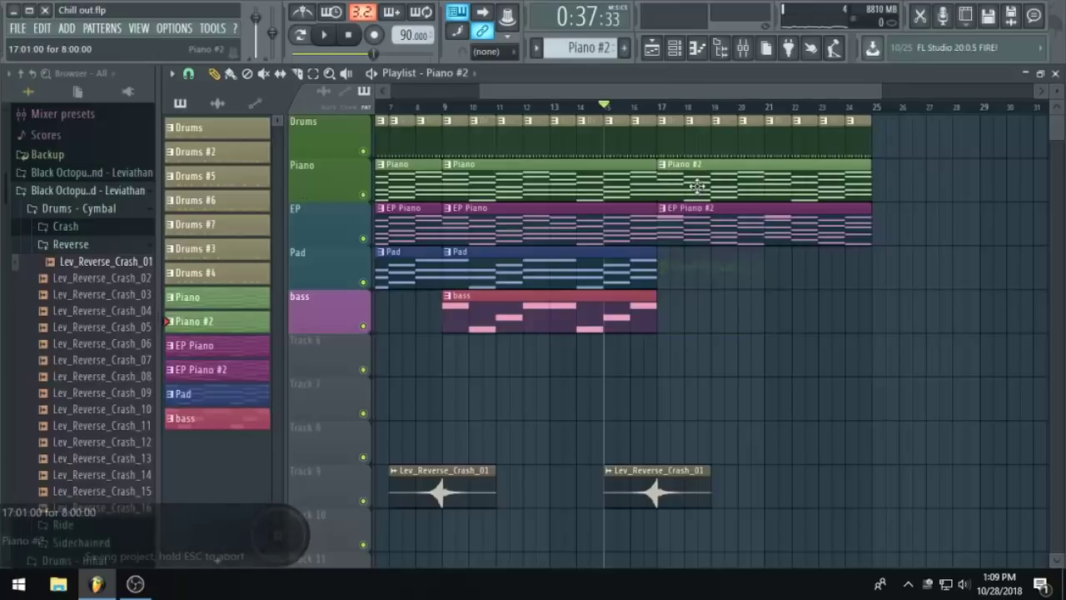
# Replace all notes in the Piano #2 pattern with the eight-bar EP Piano #2 chords and return to the playlist.
pyautogui.doubleClick(691, 181)
pyautogui.hotkey('ctrl', 'a')
pyautogui.press('Delete')
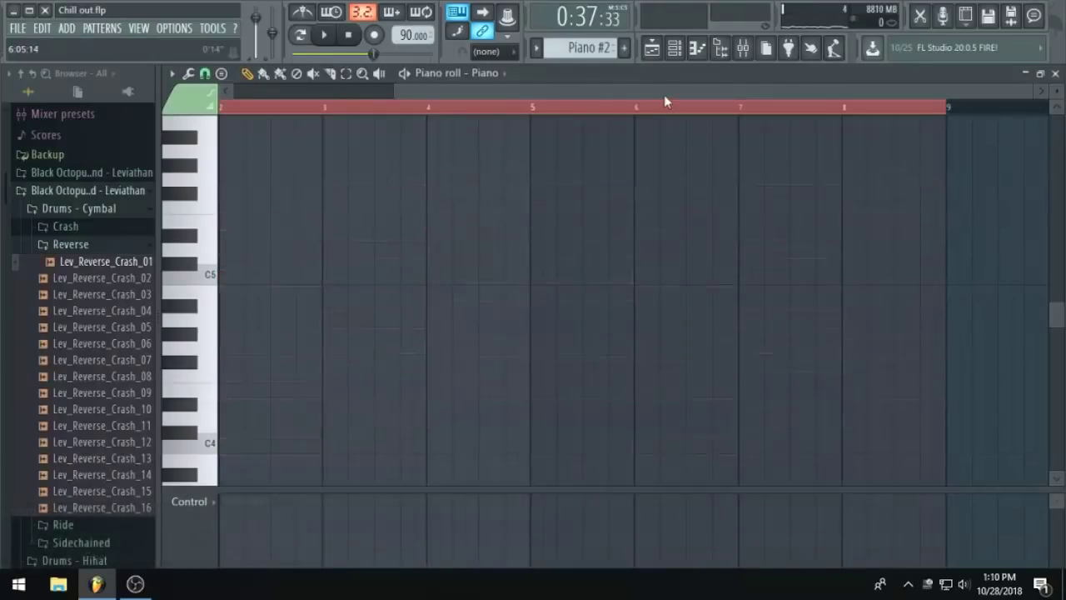
pyautogui.moveTo(664, 94); pyautogui.dragTo(370, 110)
pyautogui.hotkey('ctrl', 'v')
pyautogui.click(653, 55)
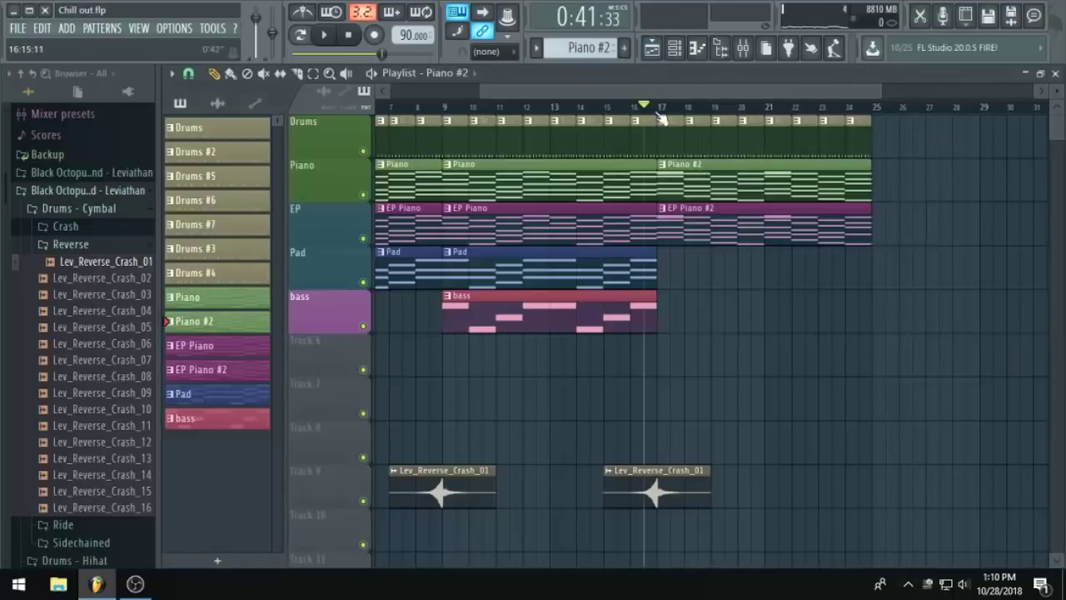
# Play the arrangement from bar 16 and check the Piano #2 chords in the piano roll during playback.
pyautogui.press('space')
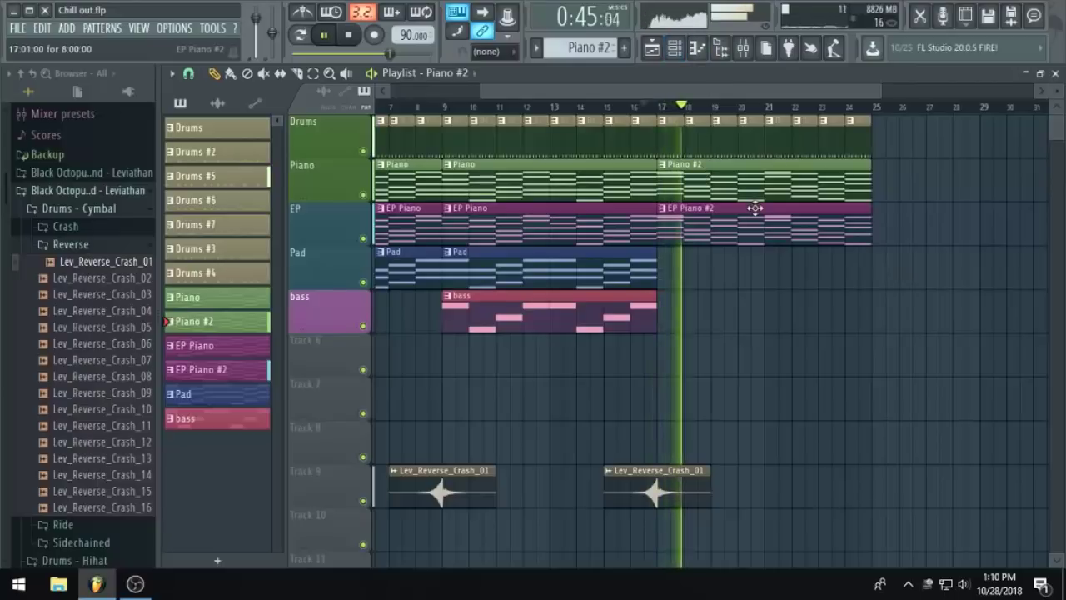
pyautogui.doubleClick(699, 178)
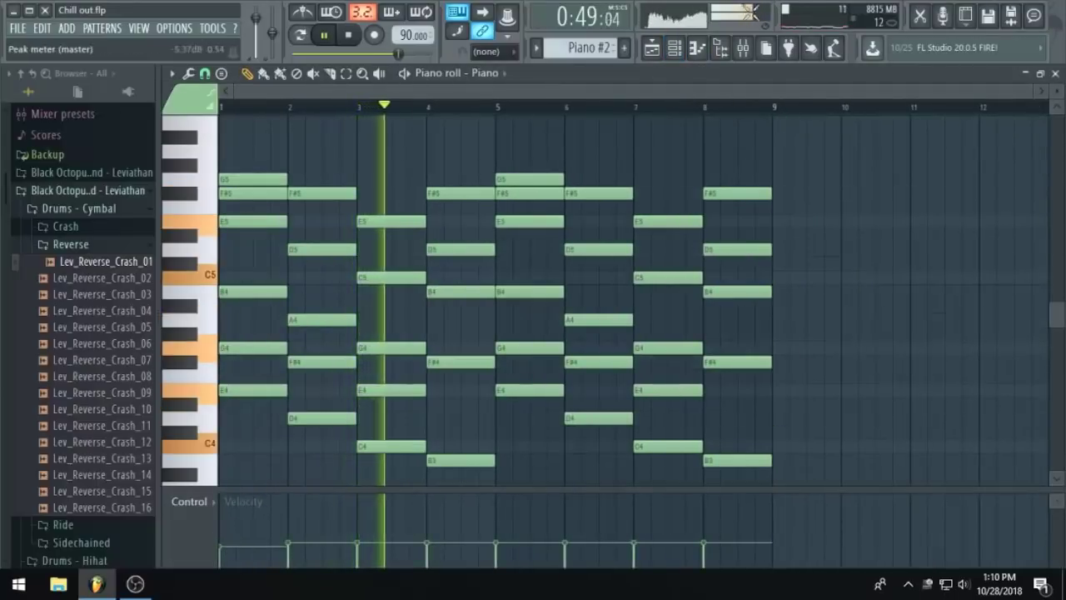
pyautogui.click(655, 51)
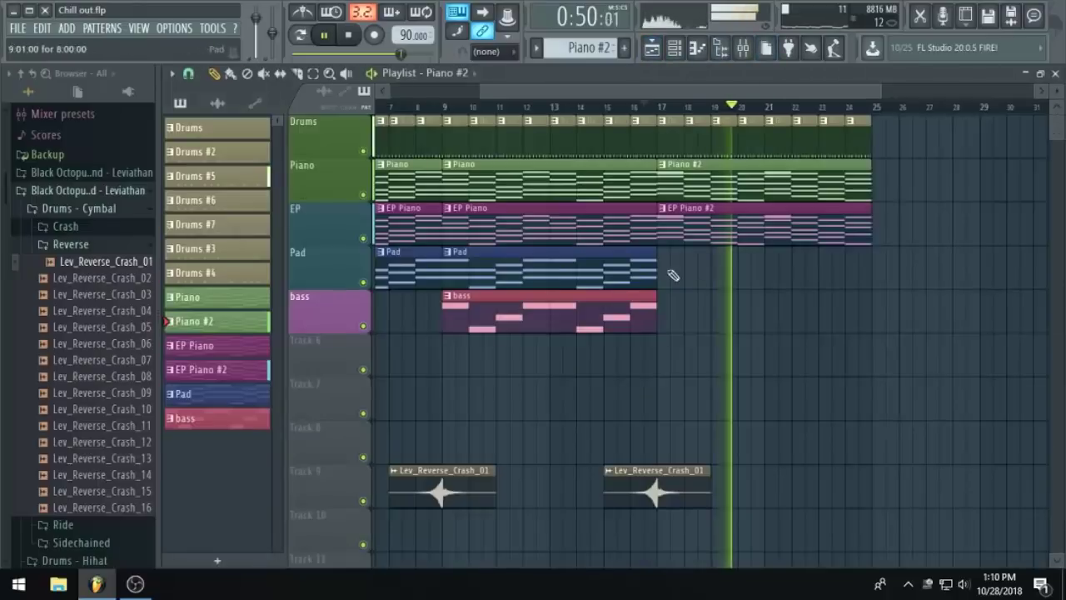
# Lower the velocity of the bar 5 chord in the Piano #2 pattern slightly, to match the bar 1 chord.
pyautogui.doubleClick(780, 185)
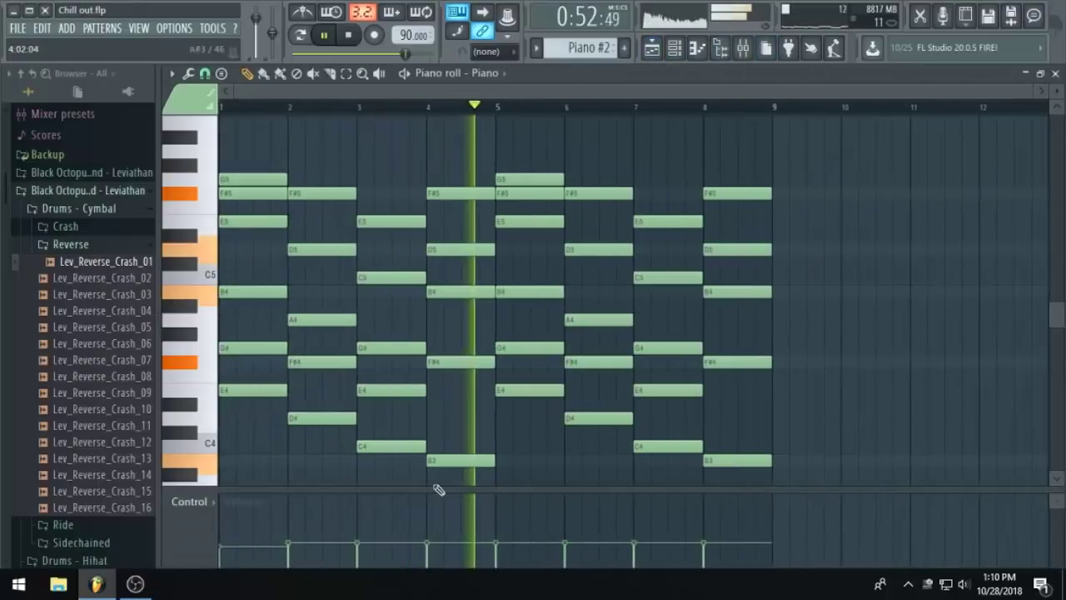
pyautogui.click(497, 555)
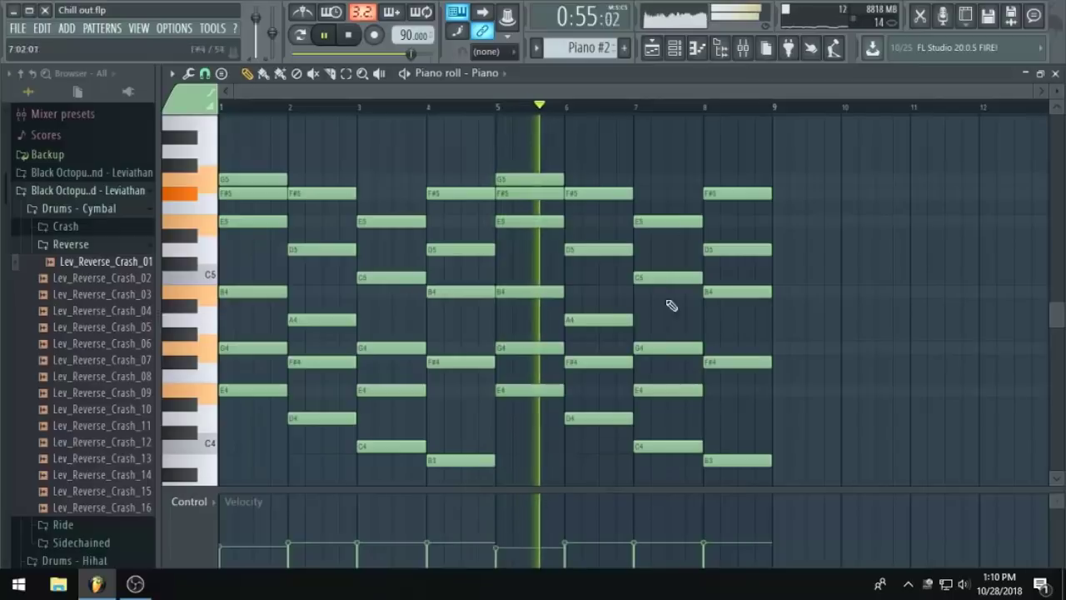
pyautogui.click(654, 50)
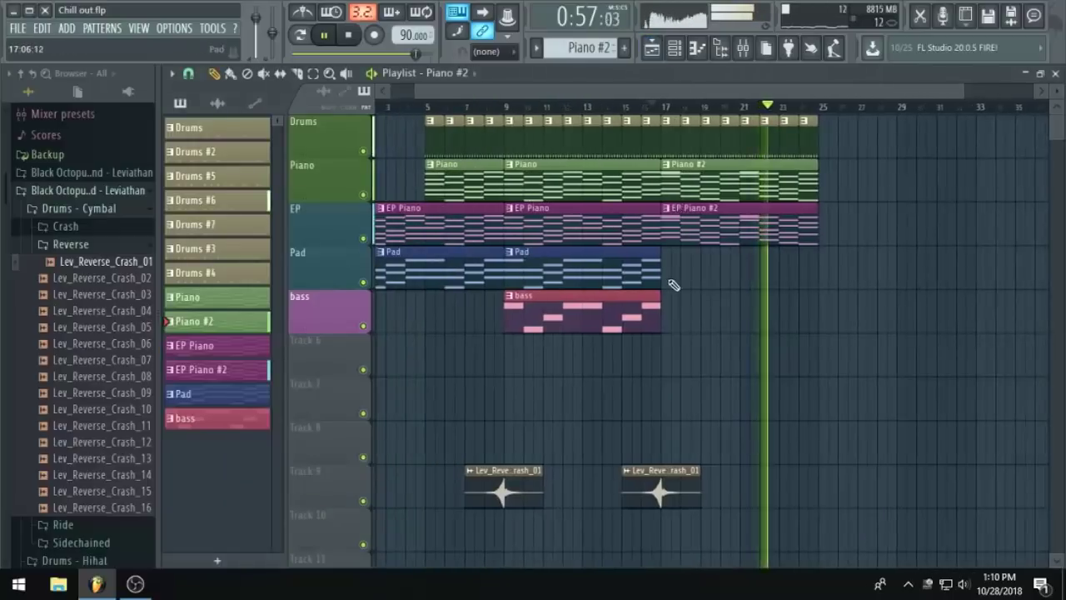
# Place a copy of the Pad clip, make it unique as Pad #2 and move it to bar 17 on the Pad track.
pyautogui.click(645, 275)
pyautogui.click(543, 371)
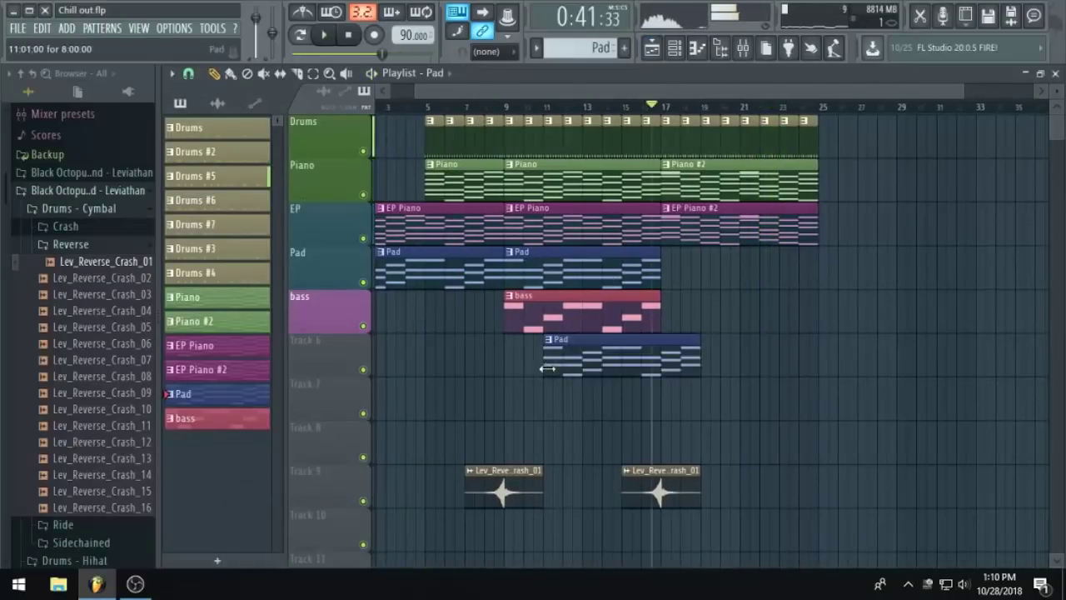
pyautogui.click(557, 342)
pyautogui.click(583, 441)
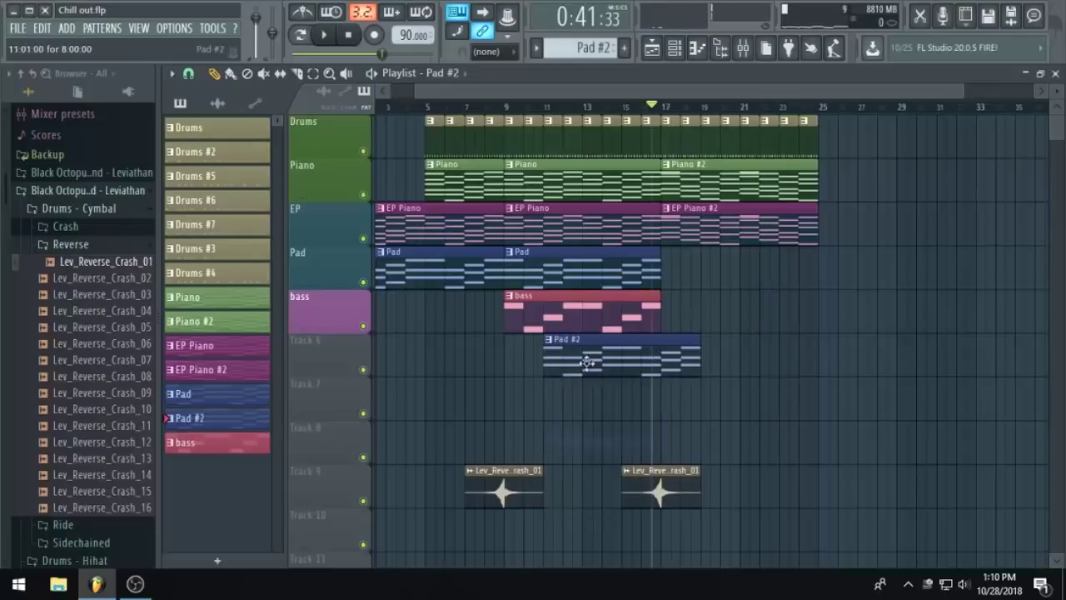
pyautogui.moveTo(584, 353); pyautogui.dragTo(721, 266)
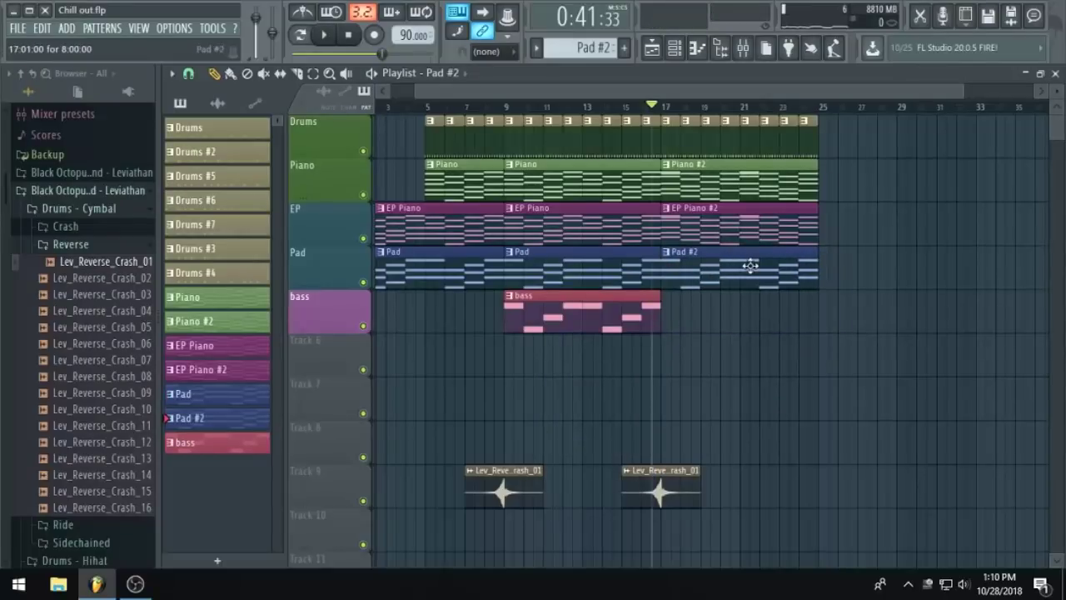
# Replace all notes in the Pad #2 pattern with the eight-bar chord progression and return to the playlist.
pyautogui.doubleClick(751, 265)
pyautogui.hotkey('ctrl', 'a')
pyautogui.press('Delete')
pyautogui.hotkey('ctrl', 'z')
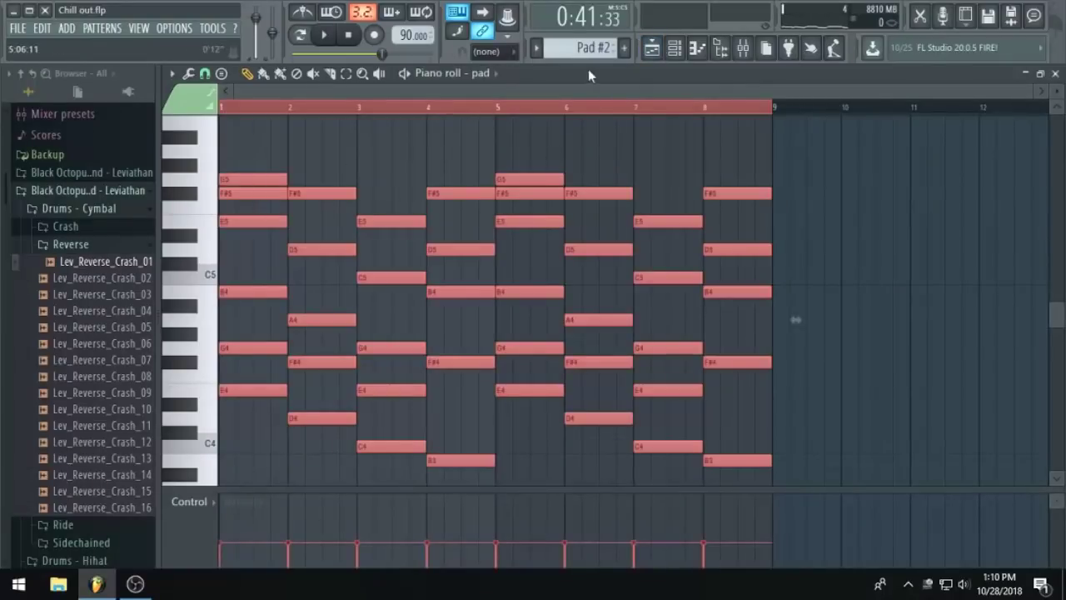
pyautogui.click(651, 50)
# Play the transition into bar 17 to hear Pad #2 with both piano parts, and save the project.
pyautogui.press('space')
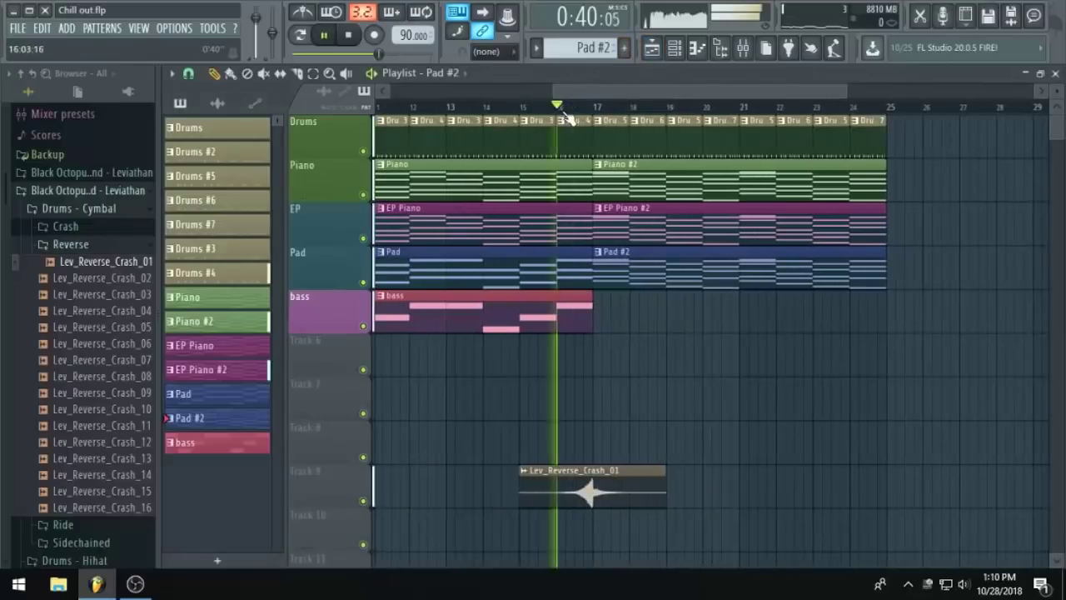
pyautogui.scroll(3, 633, 196)
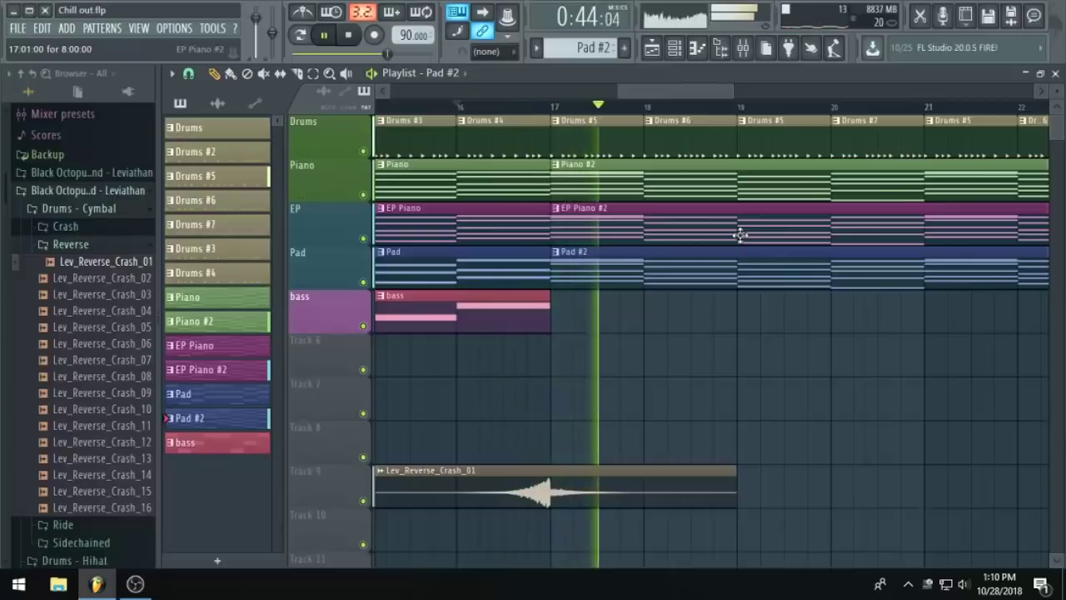
pyautogui.scroll(-2, 740, 235)
pyautogui.scroll(-2, 741, 235)
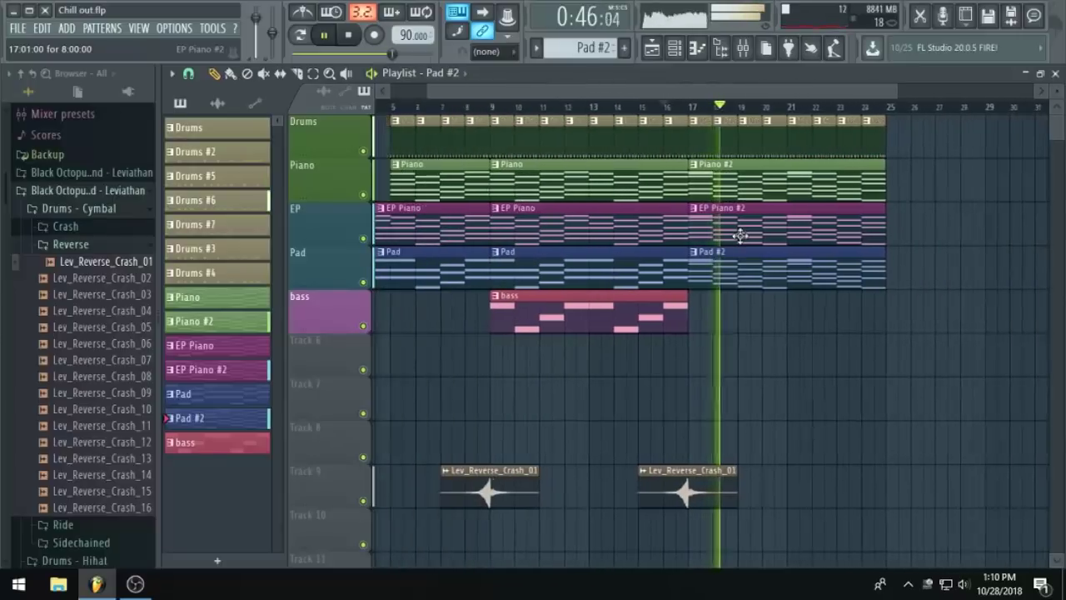
pyautogui.scroll(-1, 746, 237)
pyautogui.scroll(2, 767, 248)
pyautogui.hotkey('ctrl', 's')
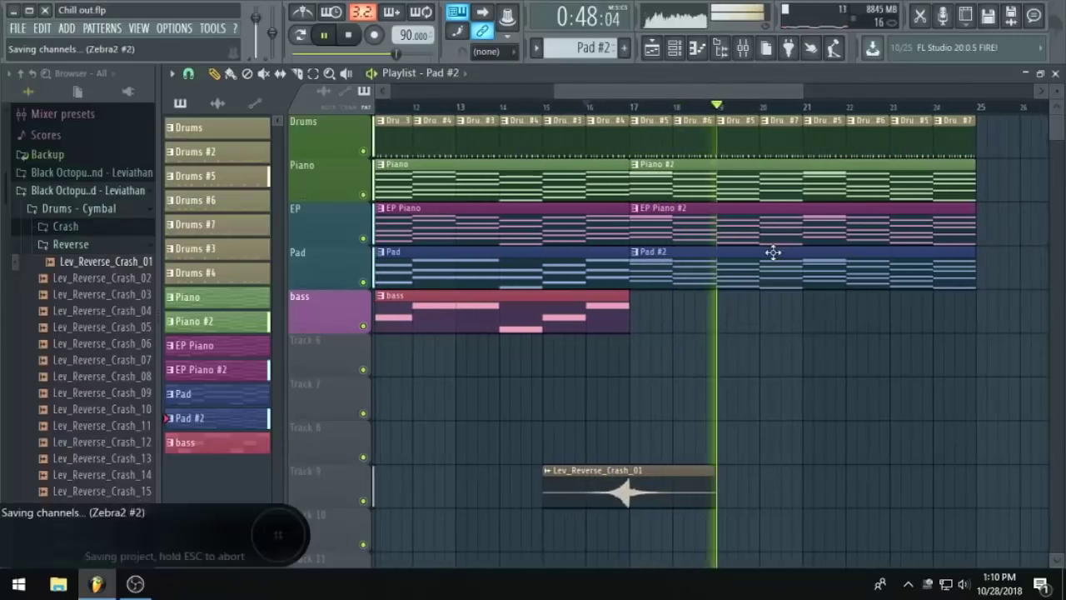
# Pick the bass clip as the current pattern and listen to the section from bar 17 through bar 24 before stopping playback.
pyautogui.click(533, 322)
pyautogui.scroll(-2, 526, 398)
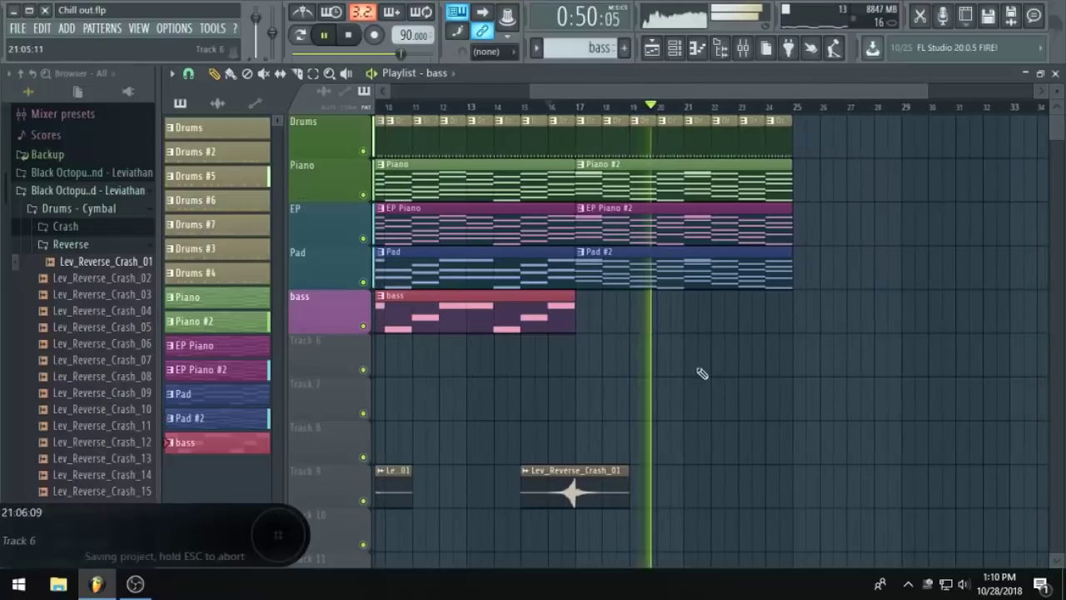
pyautogui.scroll(-2, 572, 362)
pyautogui.hscroll(-3, 571, 361)
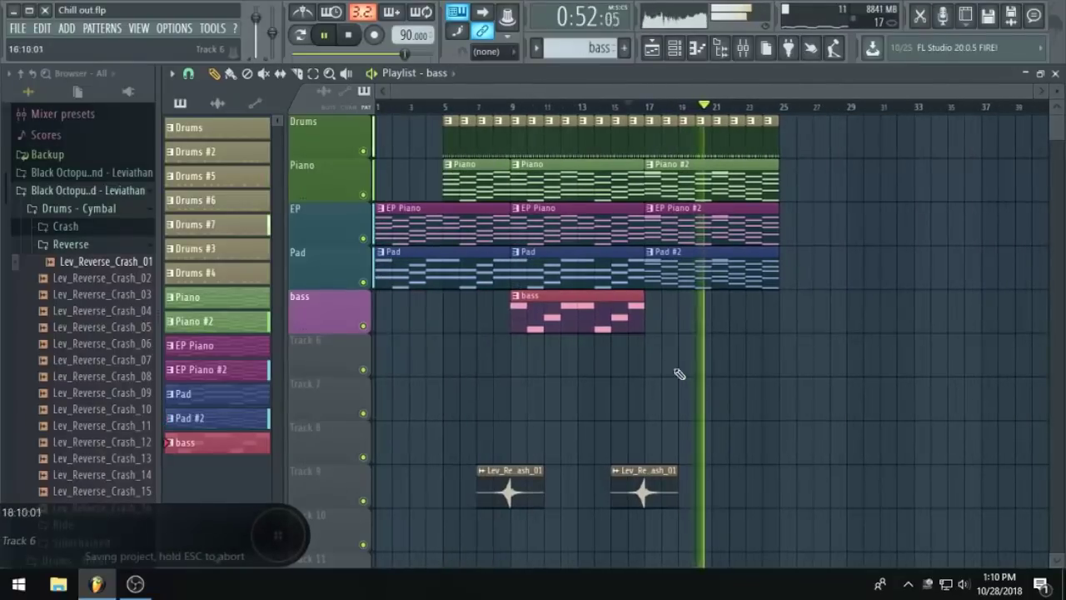
pyautogui.scroll(2, 567, 381)
pyautogui.scroll(2, 566, 381)
pyautogui.scroll(-3, 572, 385)
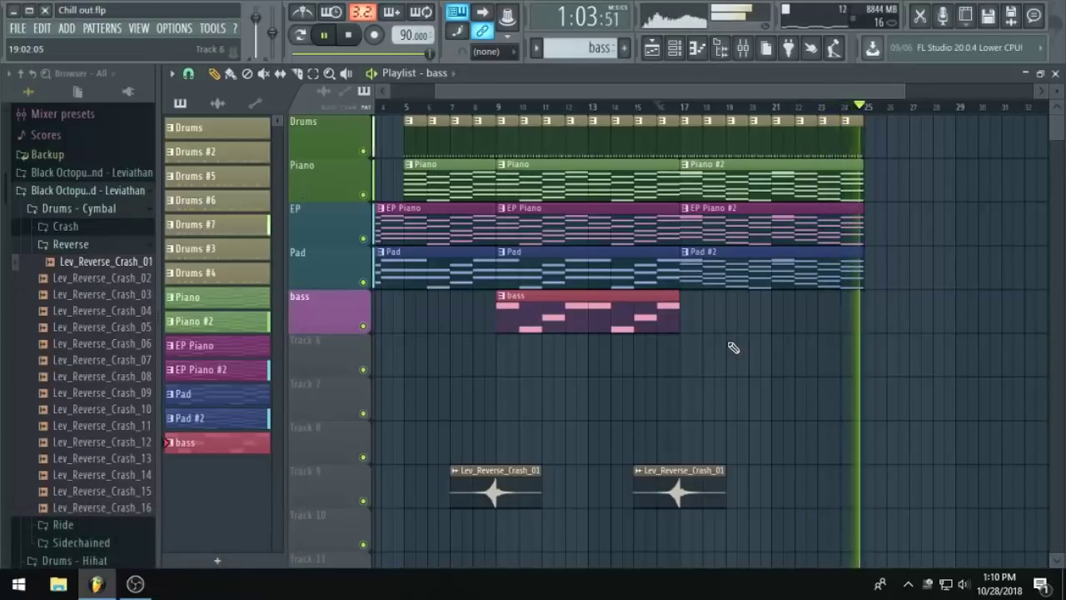
pyautogui.press('space')
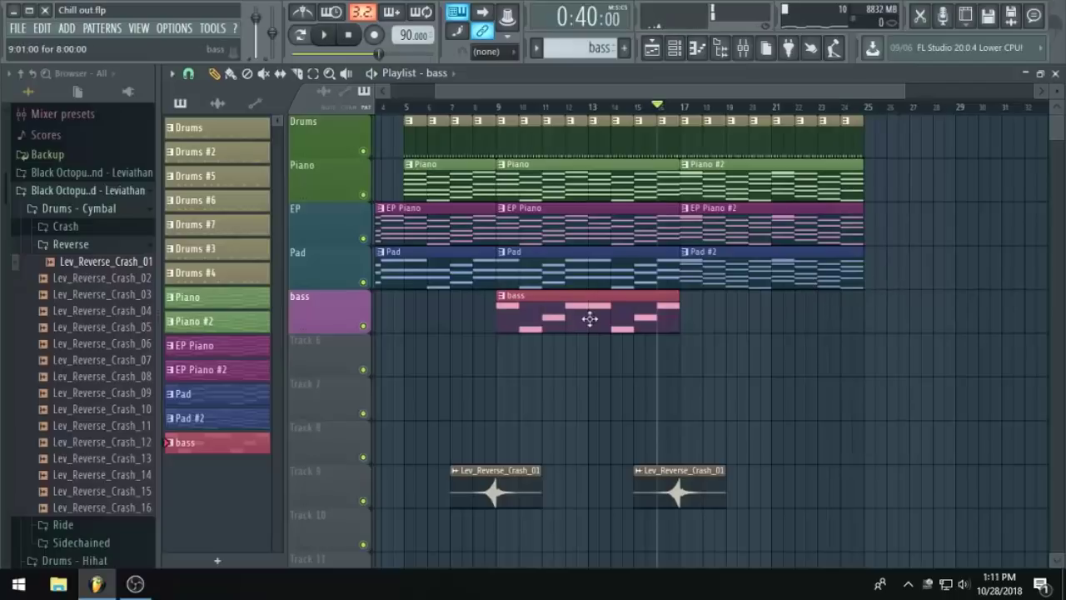
# Place a copy of the bass clip on Track 6 near bar 17 and make it unique as bass #2.
pyautogui.scroll(3, 665, 316)
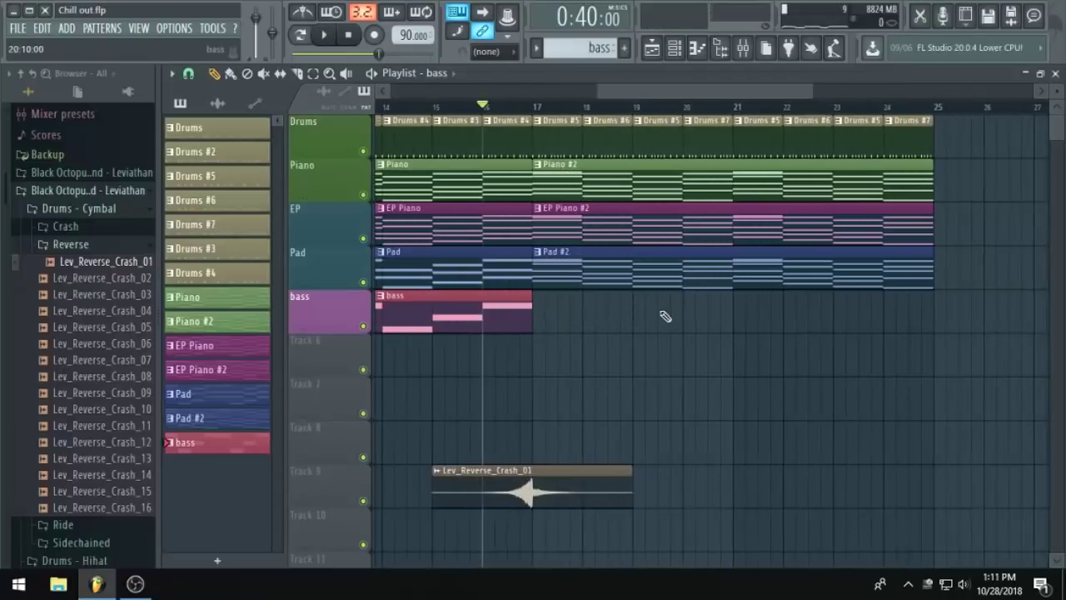
pyautogui.scroll(-1, 733, 337)
pyautogui.moveTo(738, 347); pyautogui.dragTo(676, 338)
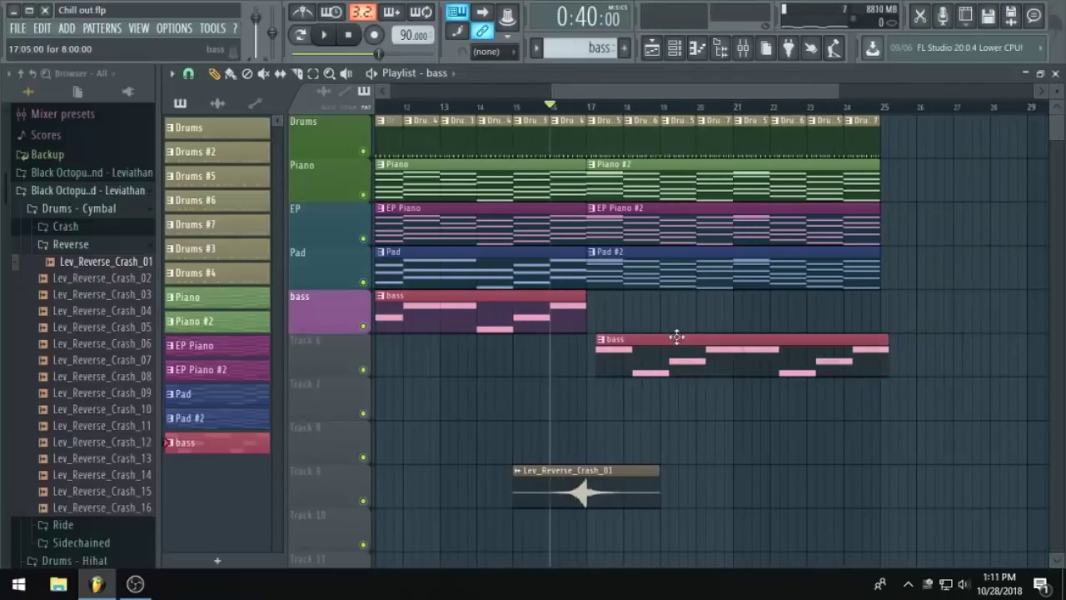
pyautogui.click(605, 343)
pyautogui.click(662, 442)
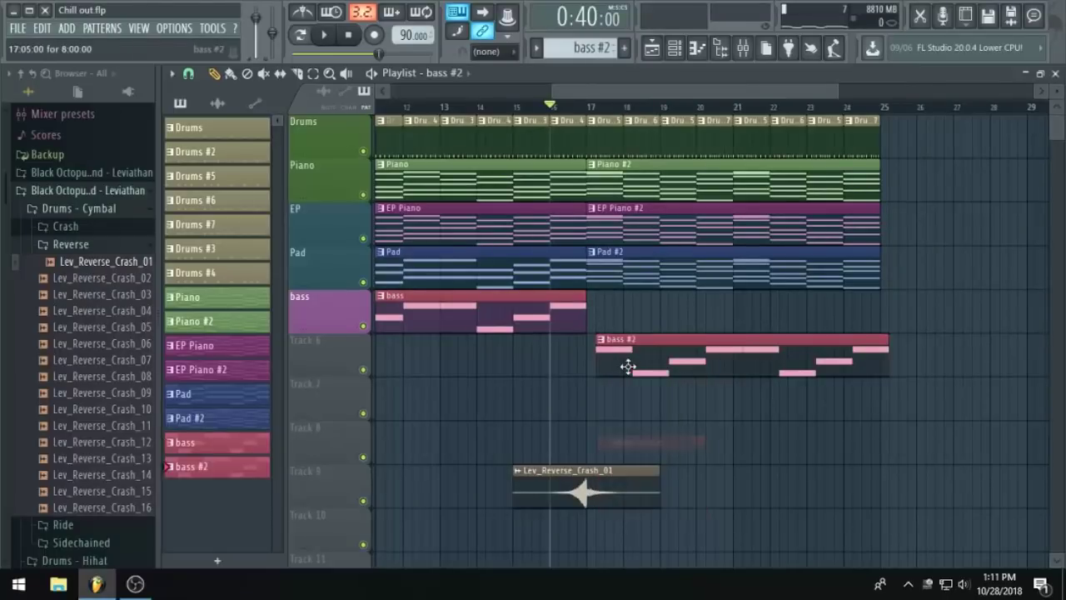
# Delete all notes from the bass #2 pattern and save the project.
pyautogui.scroll(-3, 472, 298)
pyautogui.scroll(-6, 584, 444)
pyautogui.moveTo(374, 336); pyautogui.dragTo(690, 386)
pyautogui.hotkey('ctrl', 'a')
pyautogui.hotkey('ctrl', 's')
pyautogui.press('Delete')
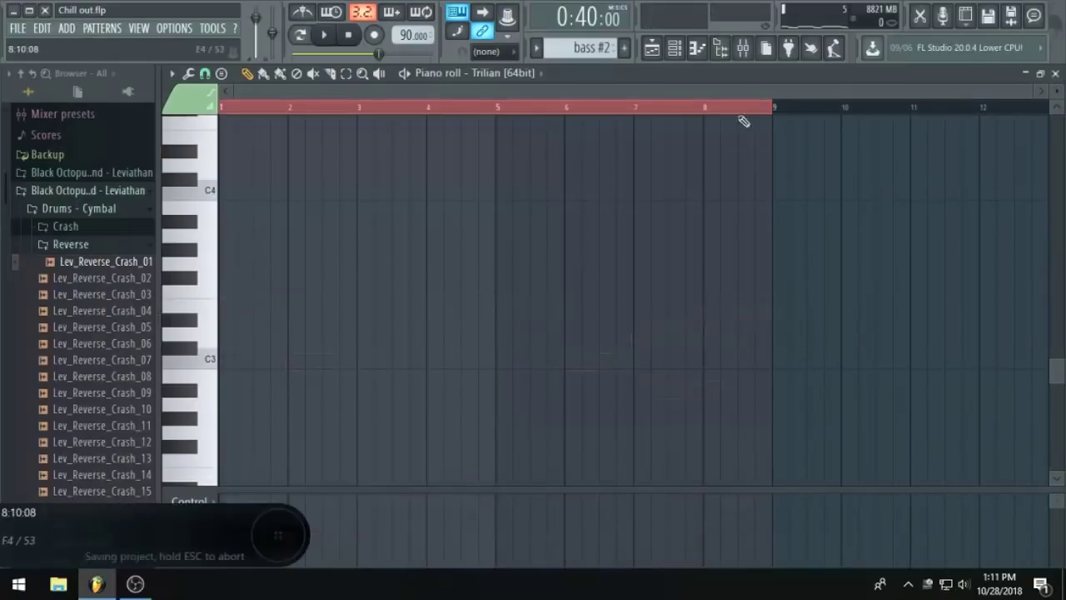
# Return to the playlist and move the bass #2 clip to bar 17 on the bass track.
pyautogui.click(652, 48)
pyautogui.moveTo(586, 309); pyautogui.dragTo(590, 271)
pyautogui.scroll(-2, 630, 276)
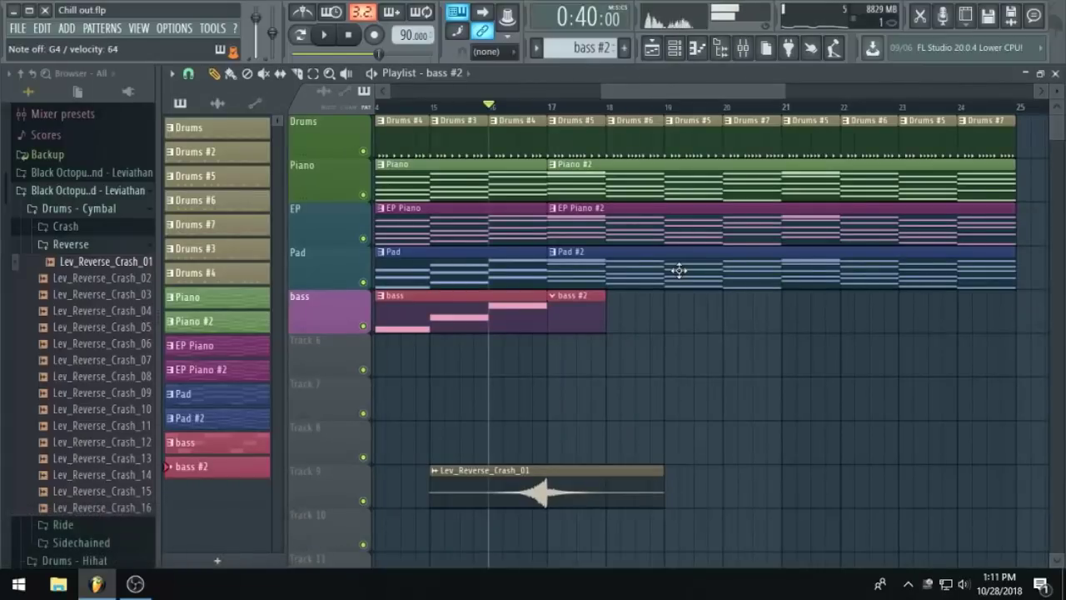
# Play the arrangement from bar 16 through bar 24 to try out bass notes over the new chords.
pyautogui.scroll(-1, 678, 270)
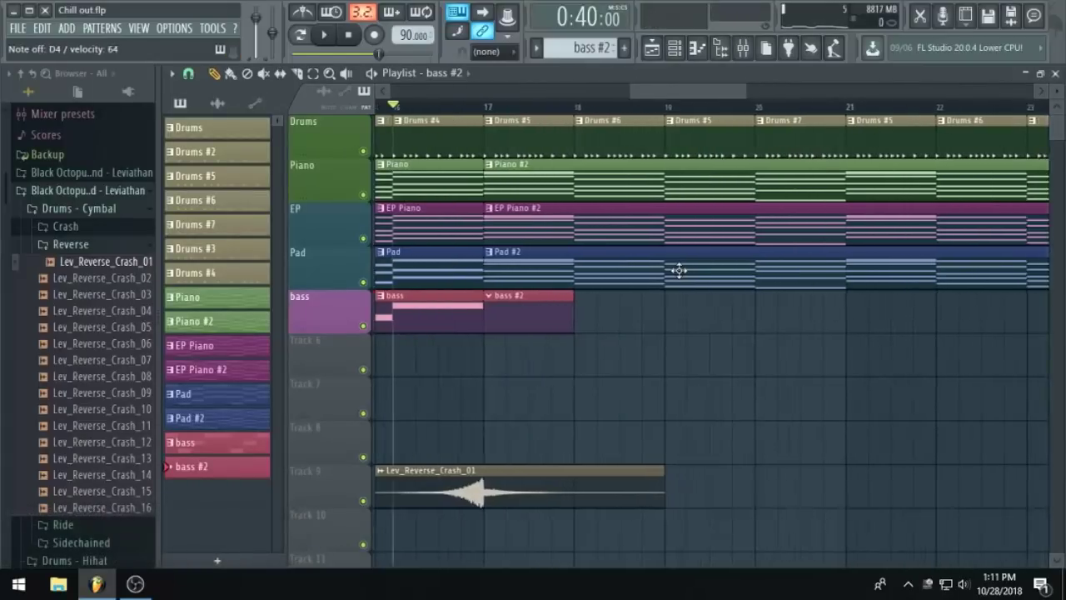
pyautogui.press('space')
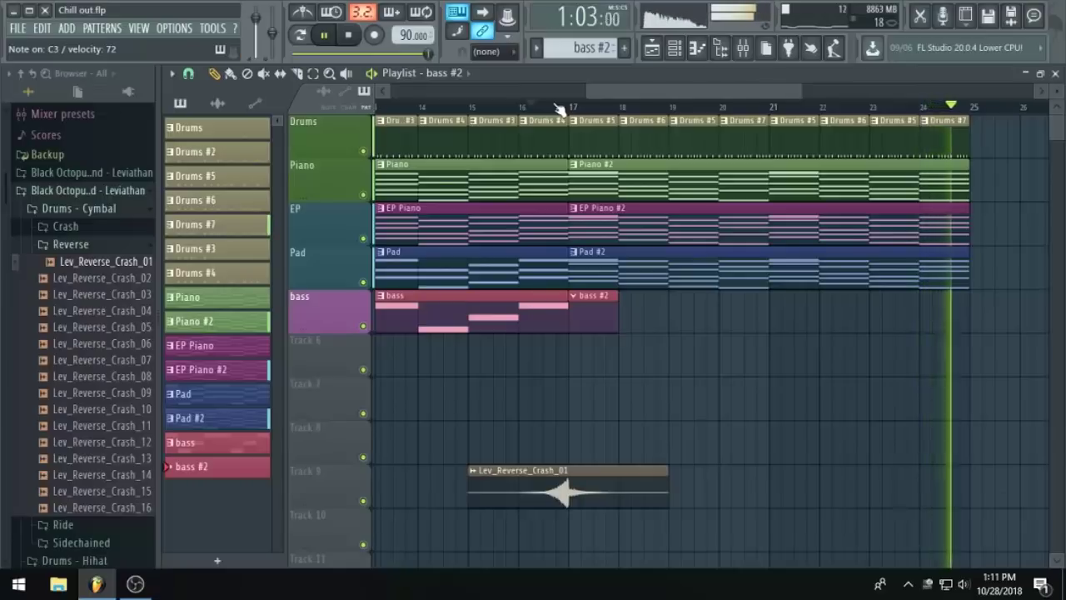
pyautogui.press('space')
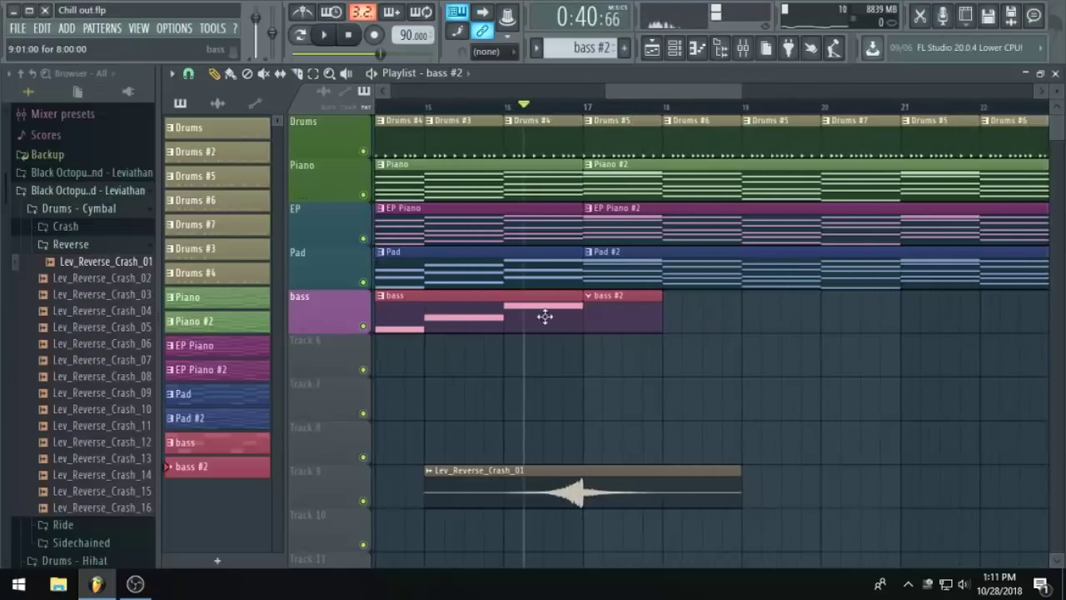
# Open the empty bass #2 pattern in the piano roll and draw an E3 note at the start of bar 1.
pyautogui.click(720, 57)
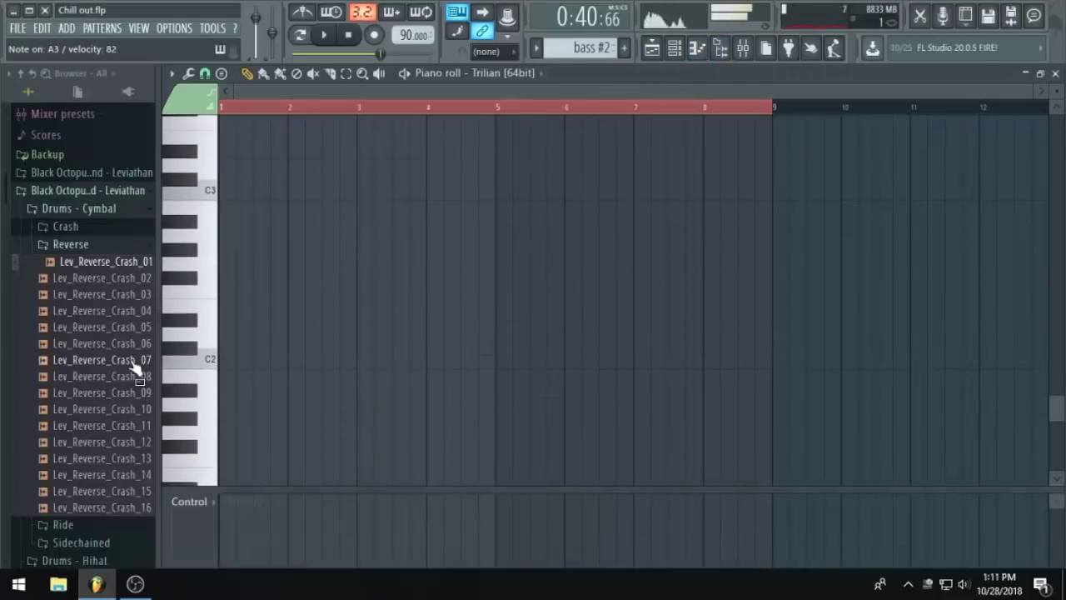
pyautogui.scroll(2, 340, 330)
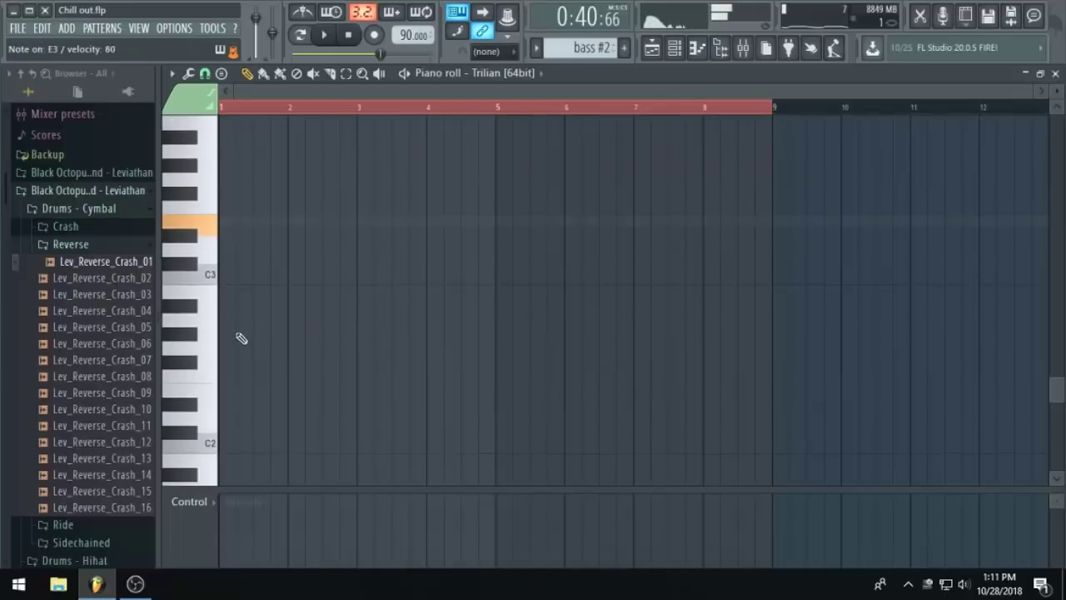
pyautogui.scroll(3, 241, 339)
pyautogui.keyDown('ctrl'); pyautogui.scroll(3, 241, 338); pyautogui.keyUp('ctrl')
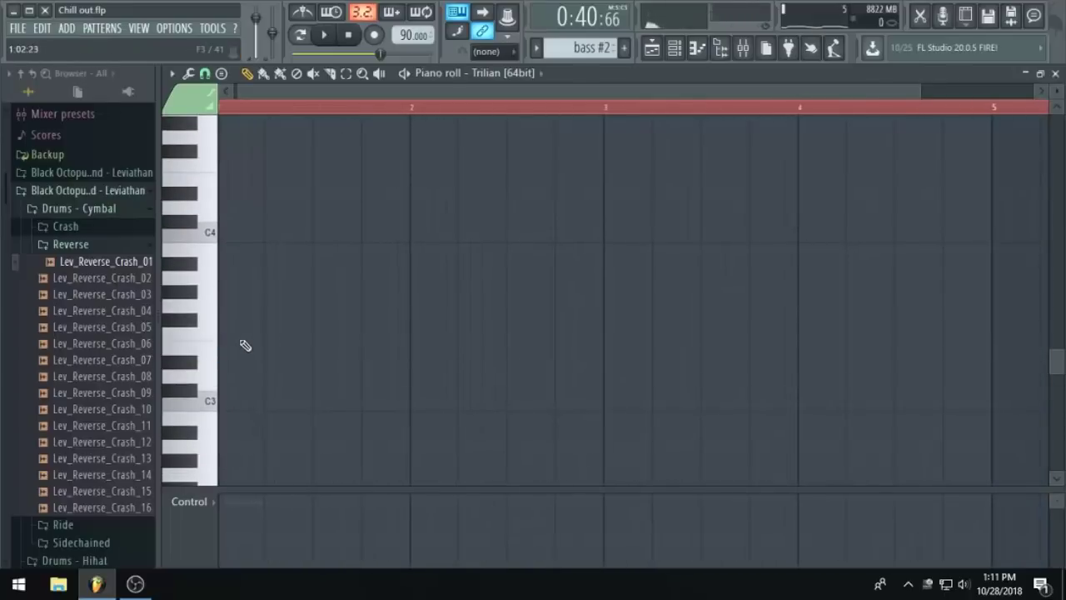
pyautogui.click(245, 345)
pyautogui.keyDown('ctrl'); pyautogui.scroll(-1, 351, 219); pyautogui.keyUp('ctrl')
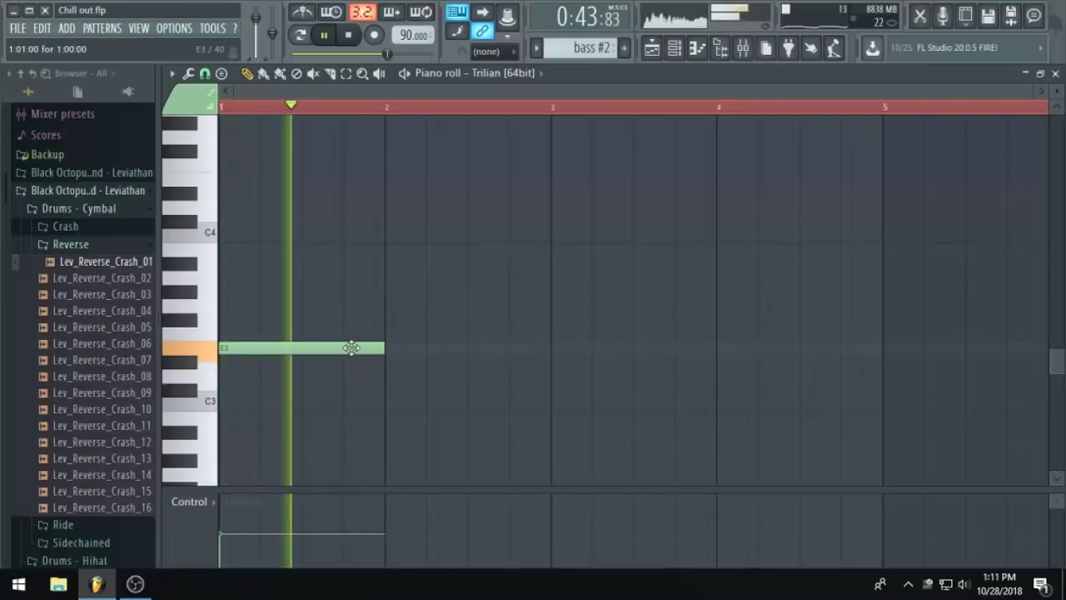
# Audition the bass from the pattern's start, lengthen the E3 note past mid-bar and add a short second E3 after it.
pyautogui.press('space')
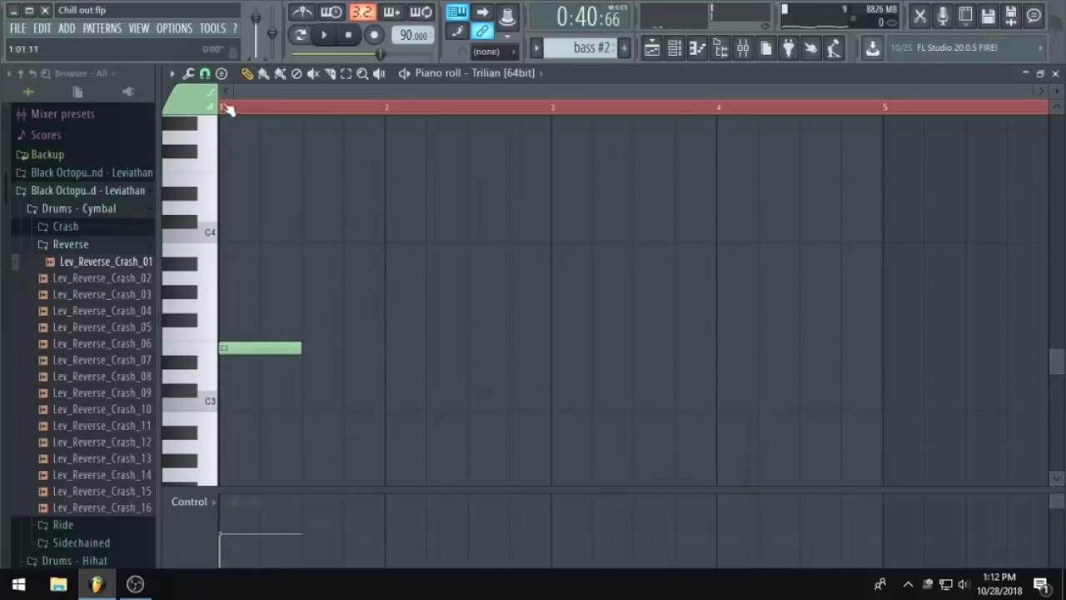
pyautogui.press('space')
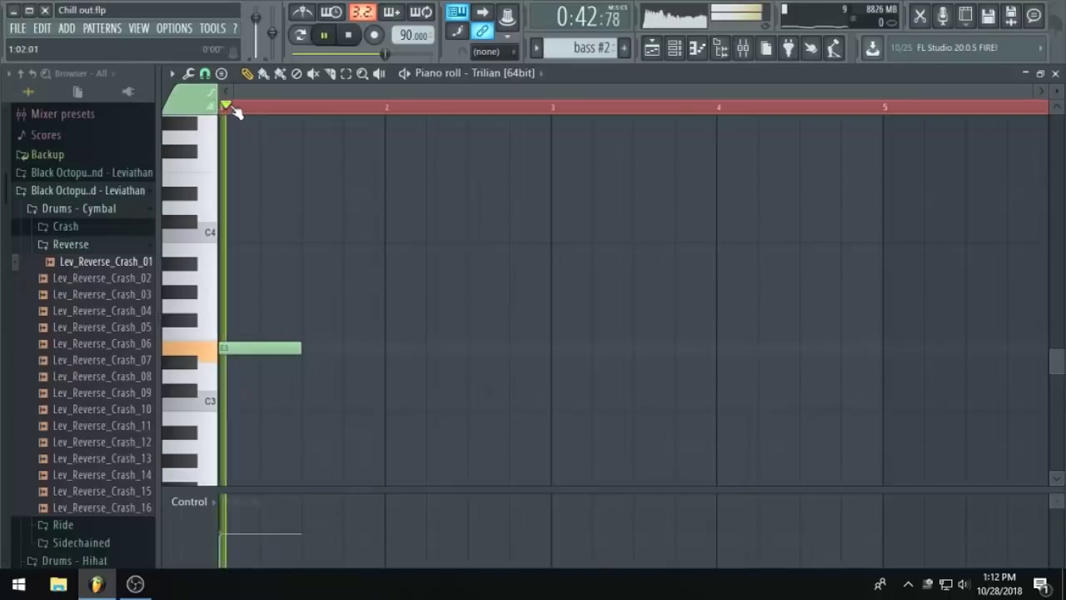
pyautogui.click(324, 348)
pyautogui.moveTo(302, 347); pyautogui.dragTo(319, 347)
pyautogui.press('space')
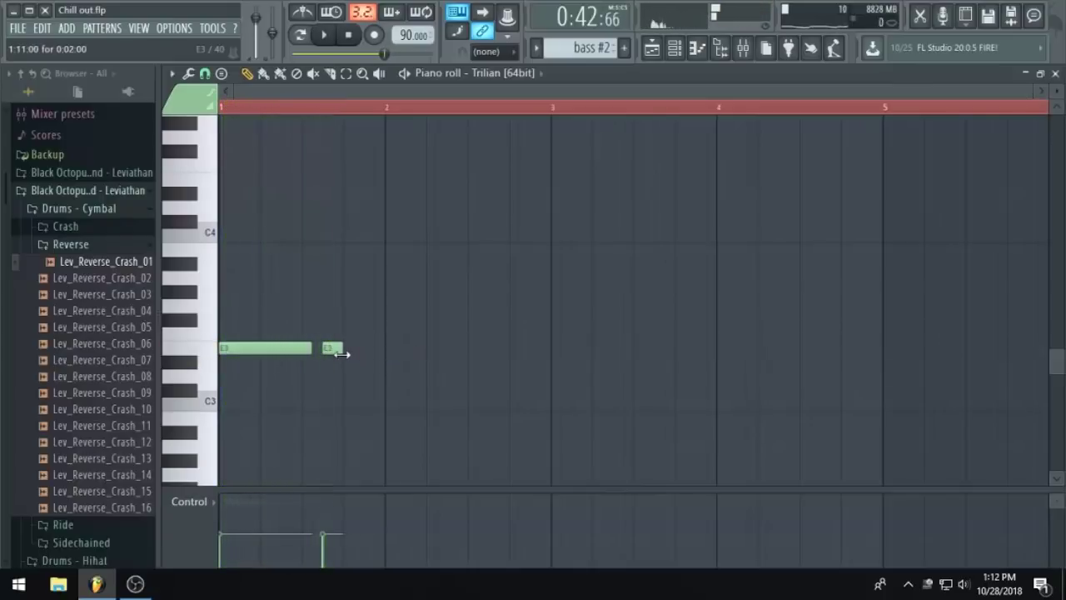
# Add an E4 note in the last quarter of bar 1, directly after the short E3 note.
pyautogui.scroll(2, 329, 296)
pyautogui.moveTo(224, 224); pyautogui.dragTo(392, 220)
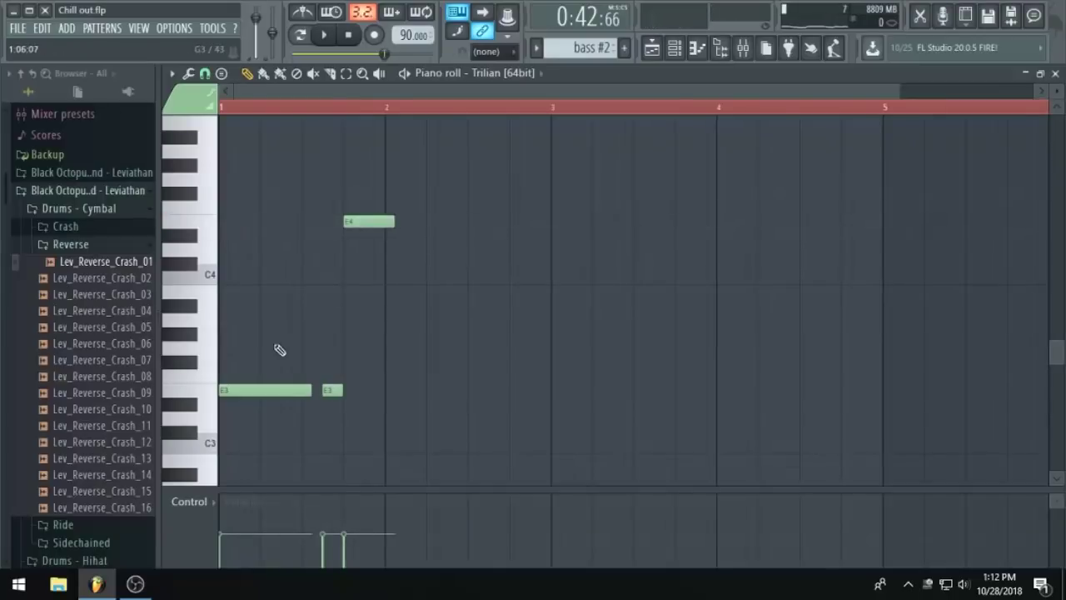
pyautogui.keyDown('ctrl'); pyautogui.scroll(3, 316, 379); pyautogui.keyUp('ctrl')
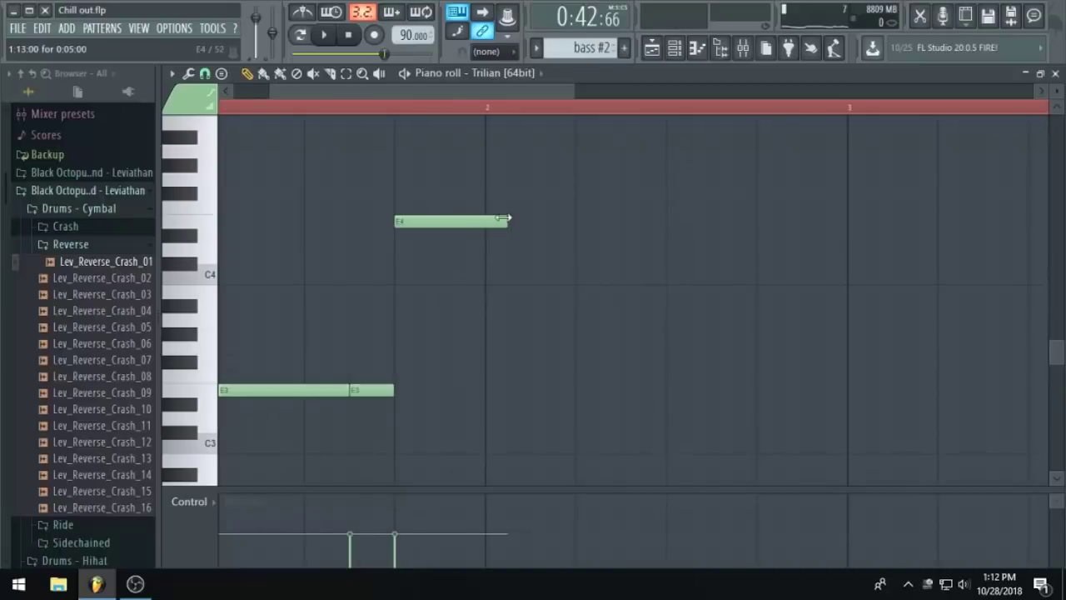
# Duplicate the bar 1 bass notes into bar 2 and transpose the copy down to D3 and D4.
pyautogui.hotkey('ctrl', 'a')
pyautogui.hotkey('ctrl', 'b')
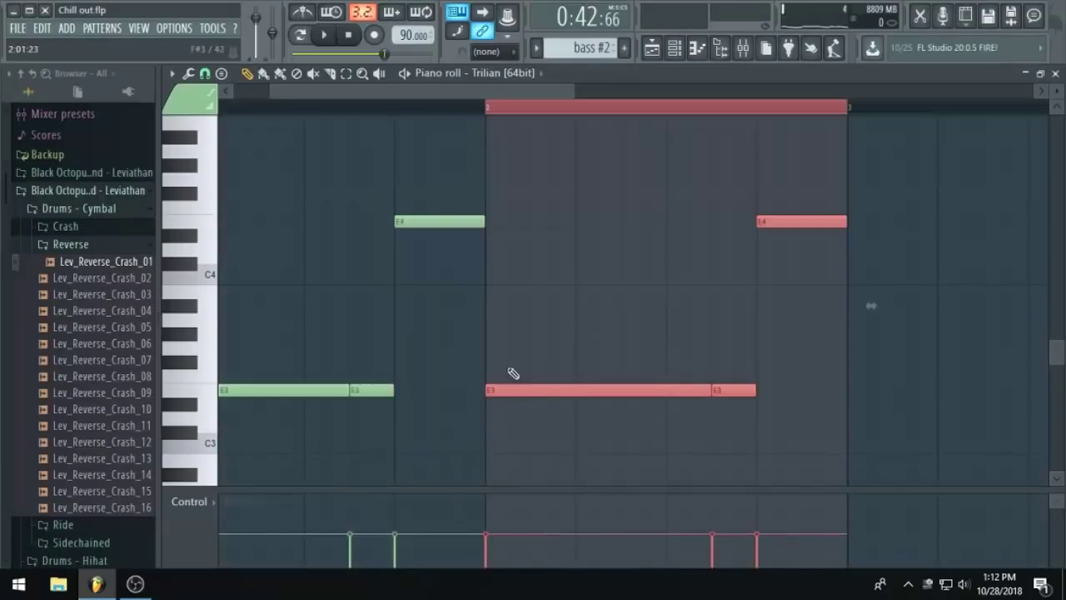
pyautogui.scroll(-2, 510, 367)
pyautogui.moveTo(506, 356); pyautogui.dragTo(509, 376)
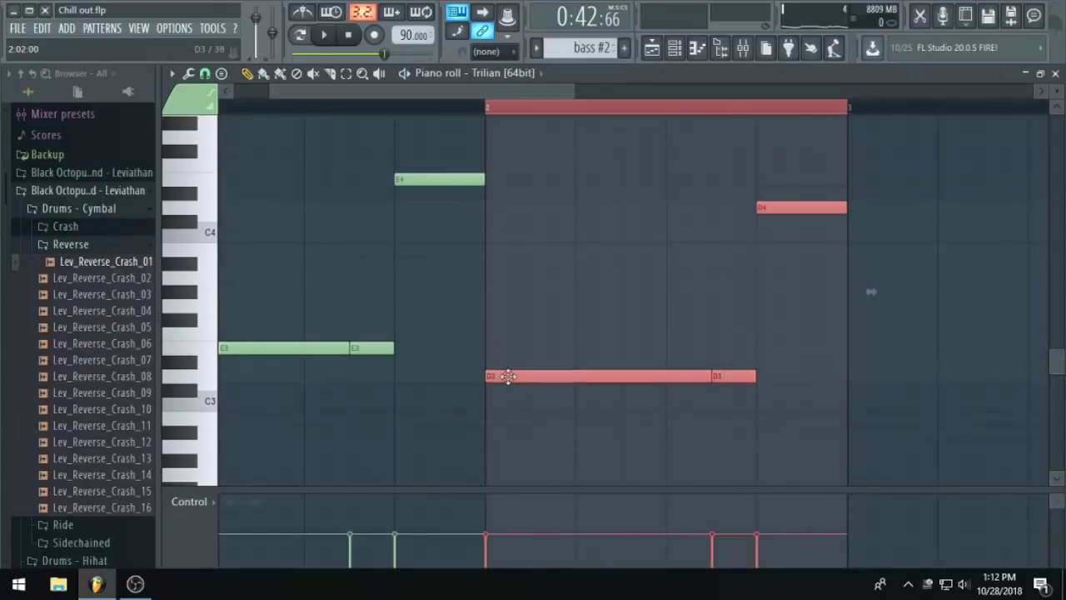
# Duplicate the bar 2 bass notes into bar 3 and transpose the copy down to C3 and C4 during playback.
pyautogui.keyDown('ctrl'); pyautogui.scroll(-2, 583, 400); pyautogui.keyUp('ctrl')
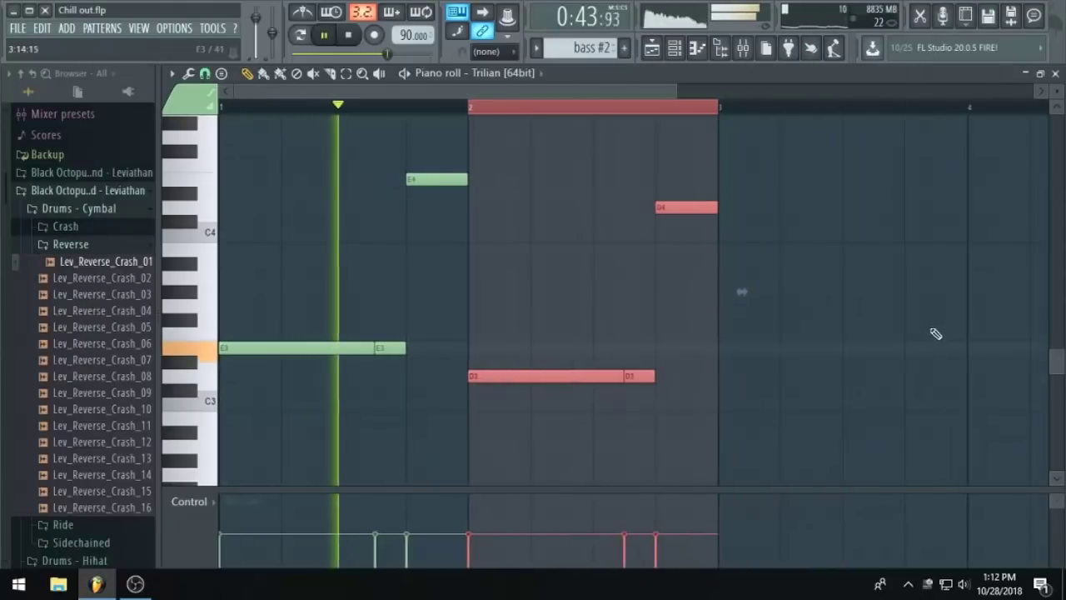
pyautogui.hotkey('ctrl', 'b')
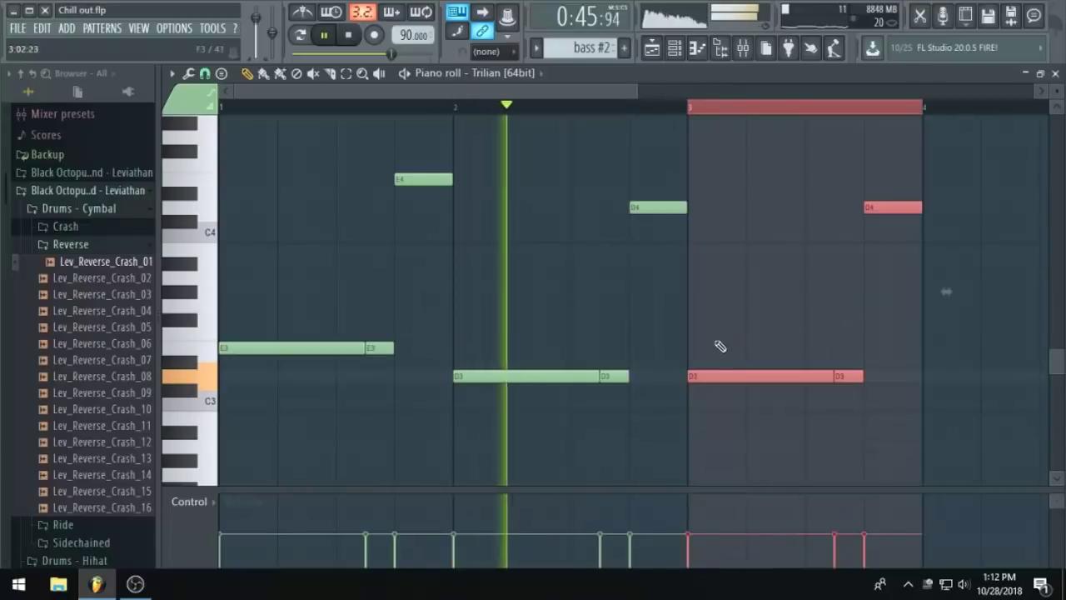
pyautogui.moveTo(717, 376); pyautogui.dragTo(714, 407)
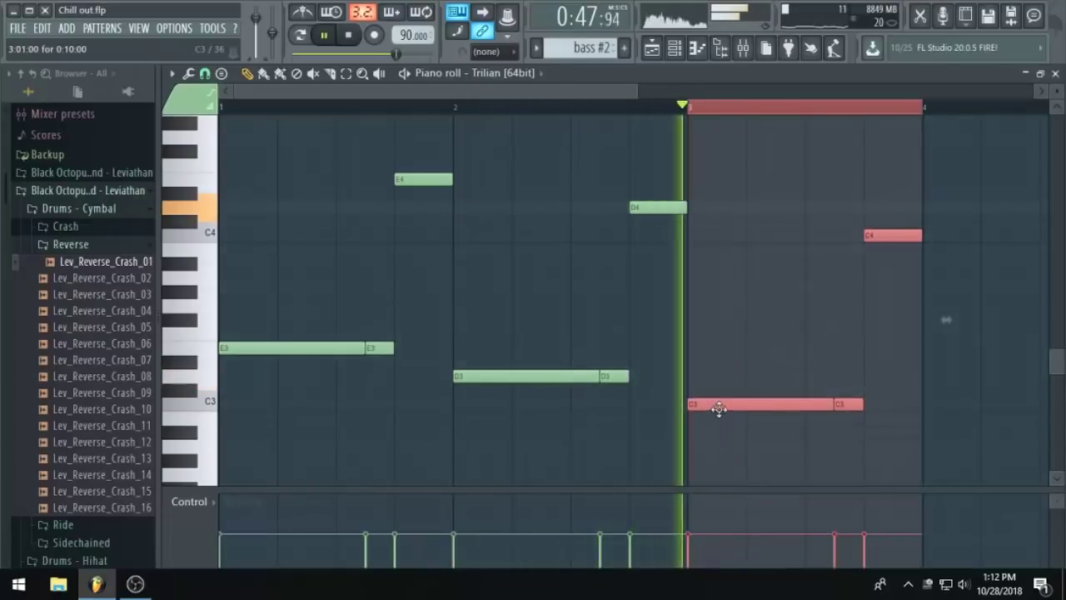
# Duplicate the bar 3 bass notes into bar 4 and transpose the copy down to B2 and B3.
pyautogui.keyDown('ctrl'); pyautogui.scroll(-1, 880, 381); pyautogui.keyUp('ctrl')
pyautogui.hotkey('ctrl', 'b')
pyautogui.moveTo(828, 405); pyautogui.dragTo(828, 422)
pyautogui.keyDown('ctrl'); pyautogui.scroll(-1, 858, 416); pyautogui.keyUp('ctrl')
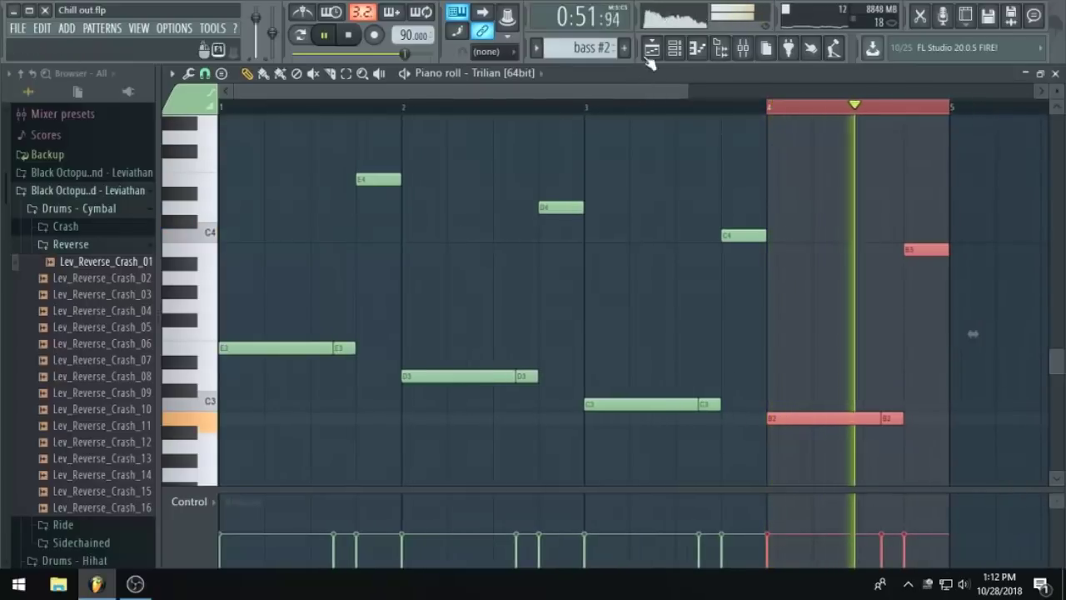
# Duplicate the whole four-bar bass line into bars 5 to 8 and return to the playlist.
pyautogui.hotkey('ctrl', 'a')
pyautogui.hotkey('ctrl', 'b')
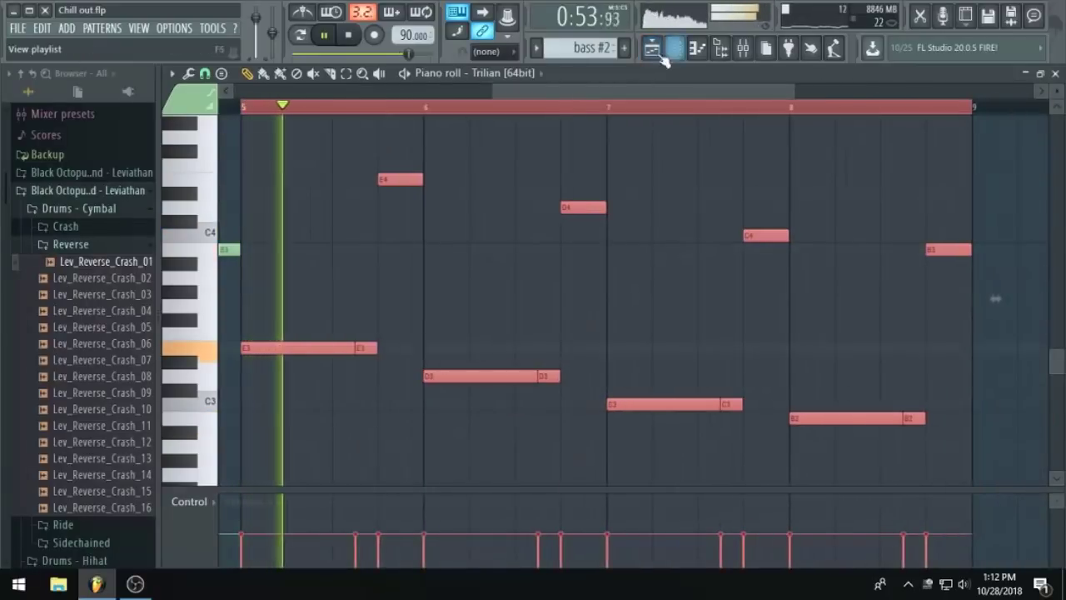
pyautogui.click(652, 48)
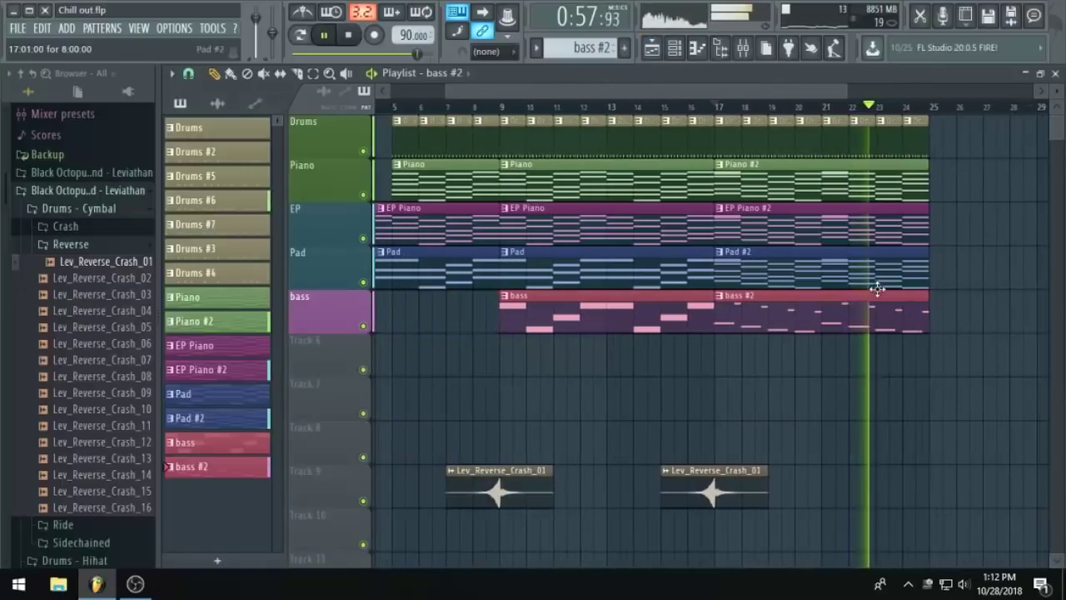
# Stop playback and save the project with the finished bass #2 part.
pyautogui.hotkey('ctrl', 's')
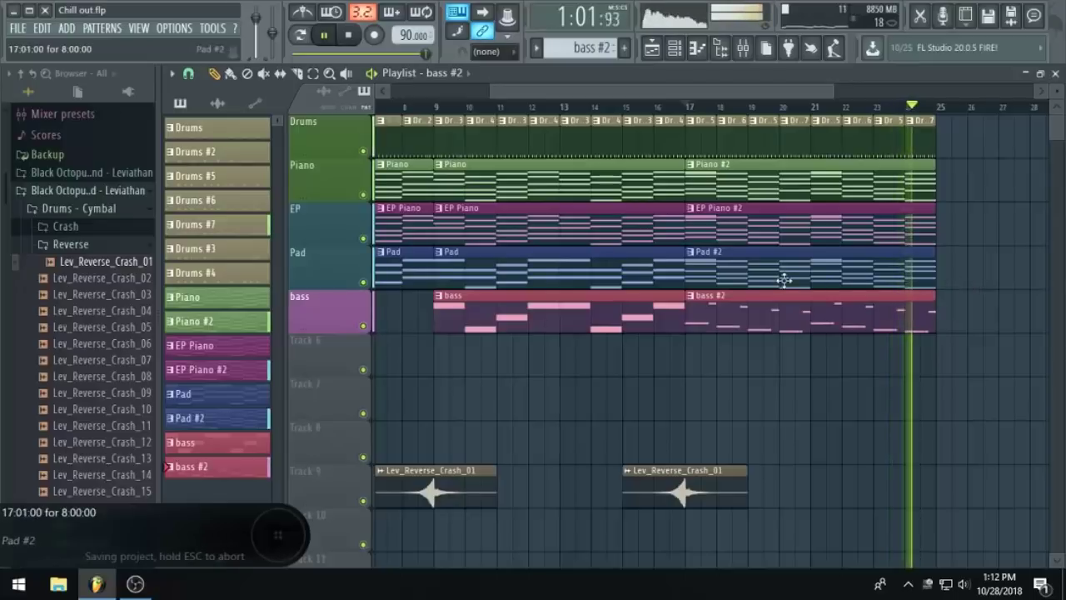
pyautogui.press('space')
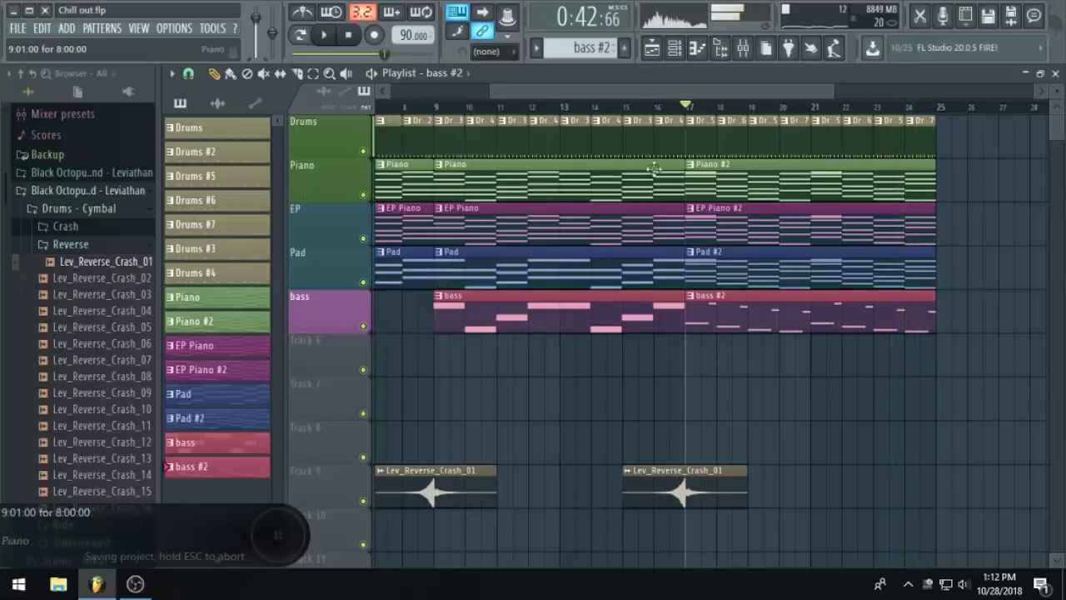
pyautogui.scroll(-3, 646, 192)
pyautogui.scroll(3, 646, 191)
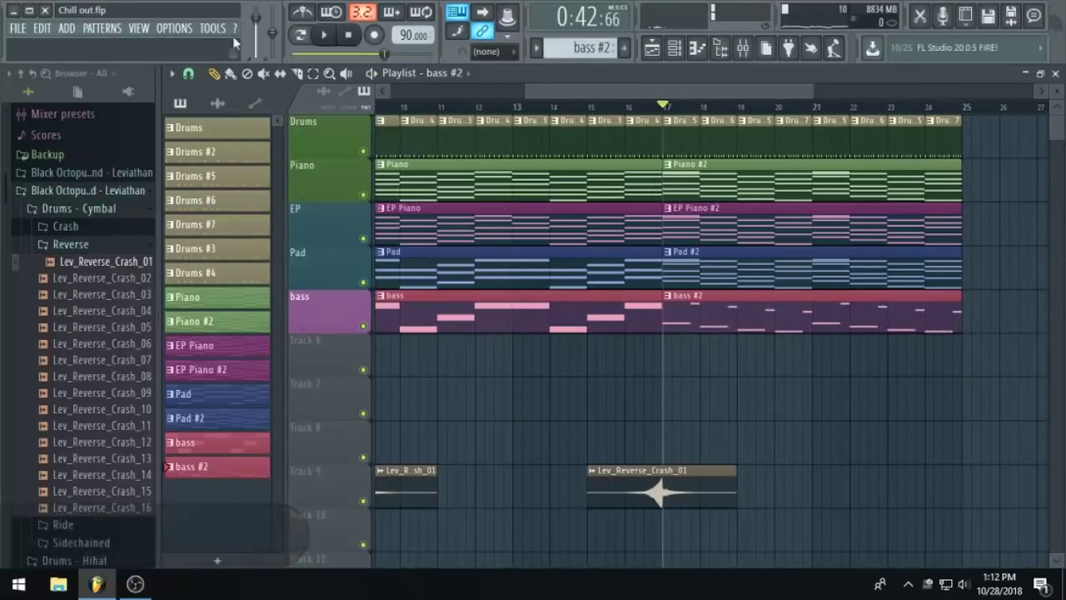
pyautogui.click(17, 28)
pyautogui.click(31, 95)
pyautogui.scroll(-3, 564, 257)
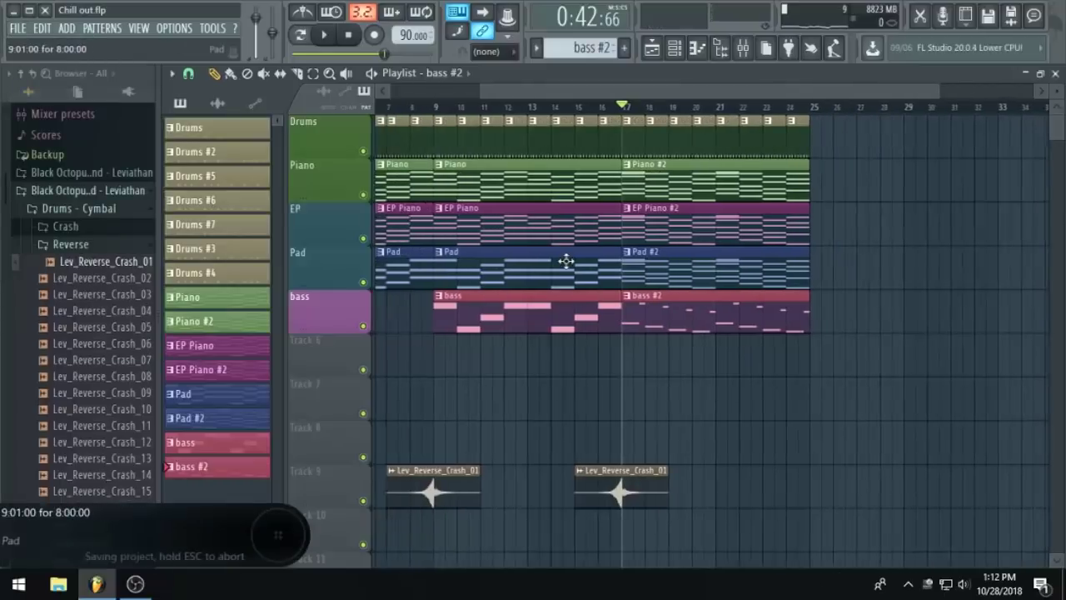
pyautogui.scroll(-2, 708, 286)
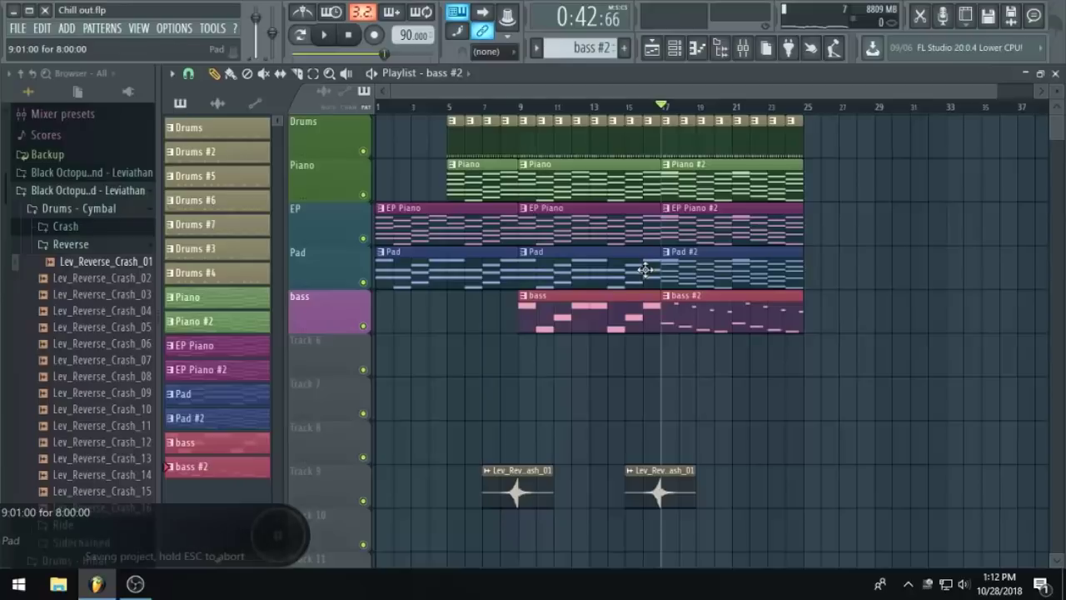
# Reset the playhead to the start of the song and save the project.
pyautogui.scroll(4, 688, 259)
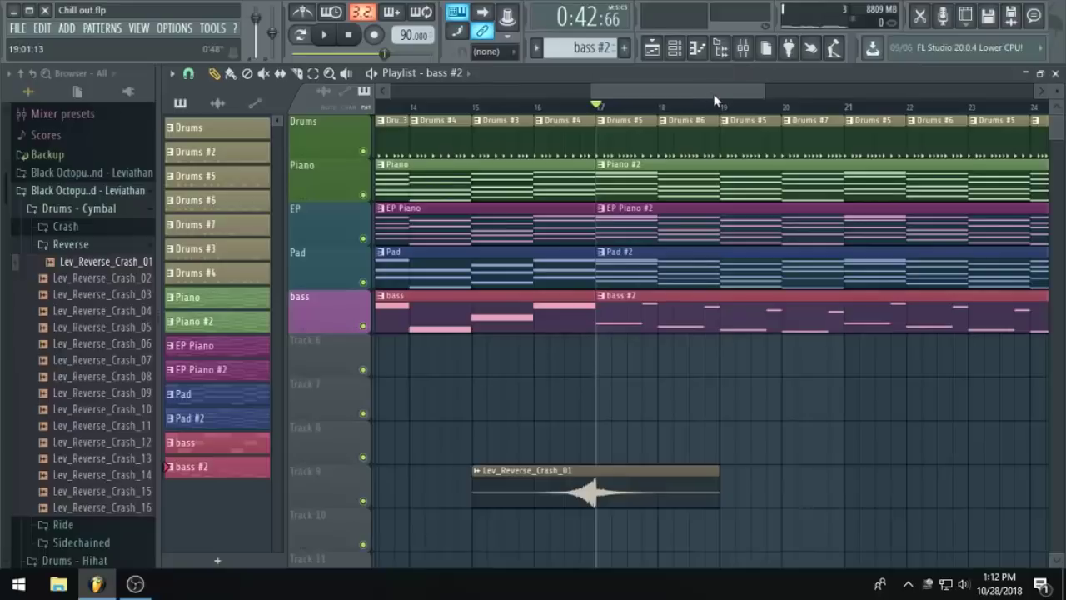
pyautogui.moveTo(711, 93); pyautogui.dragTo(562, 84)
pyautogui.scroll(-3, 492, 217)
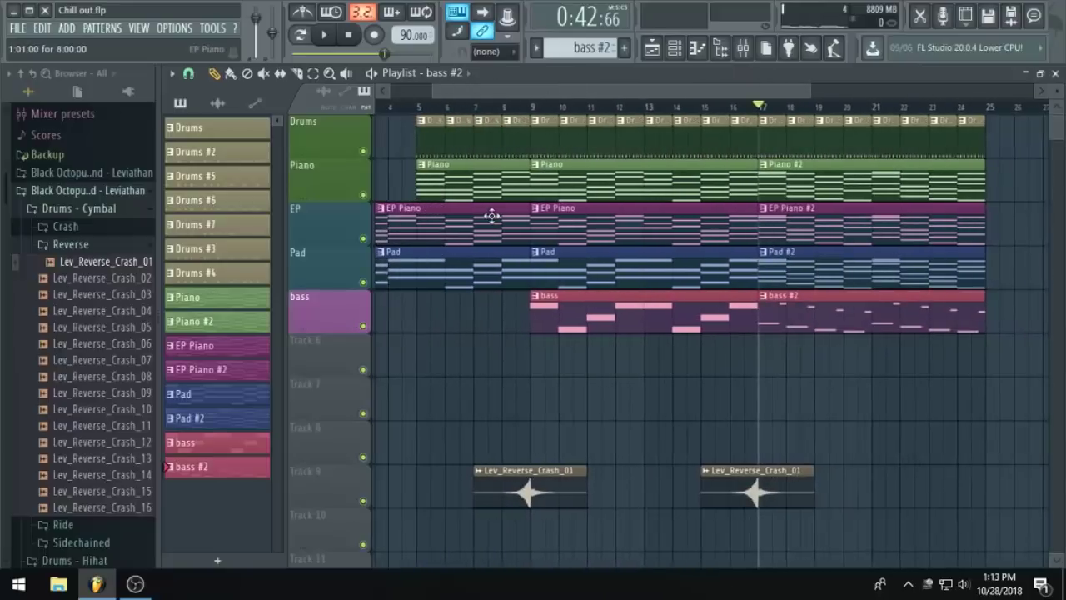
pyautogui.scroll(-2, 492, 216)
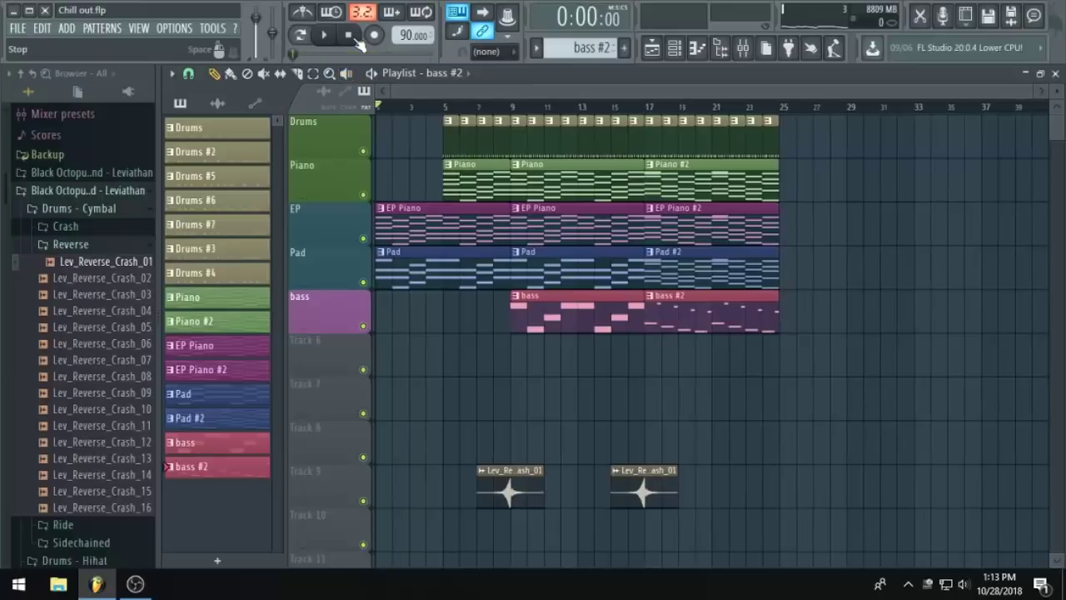
pyautogui.scroll(4, 578, 381)
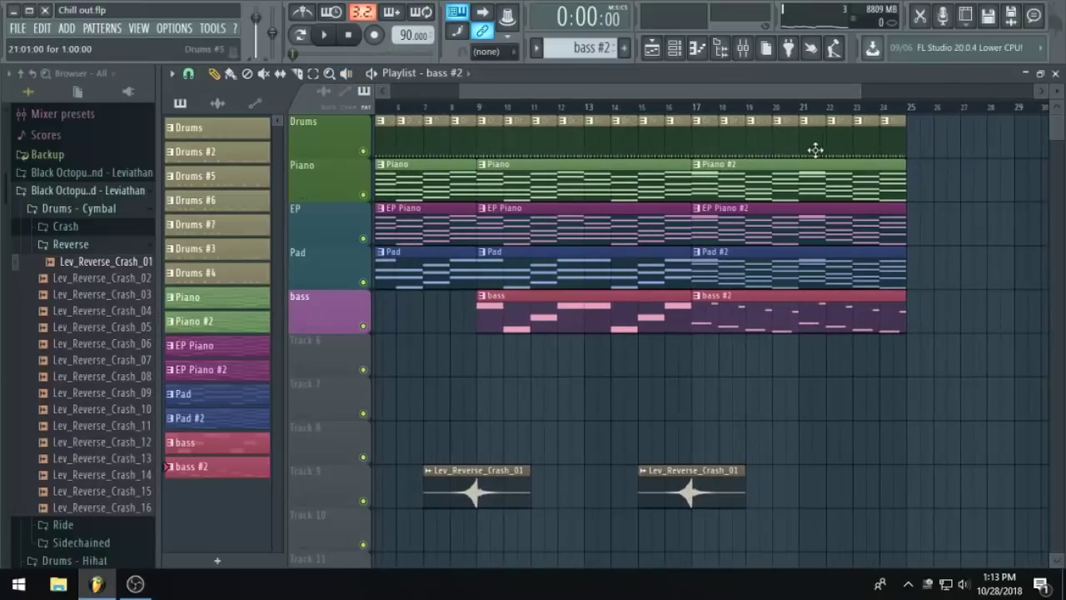
pyautogui.scroll(2, 707, 184)
pyautogui.hscroll(-5, 712, 117)
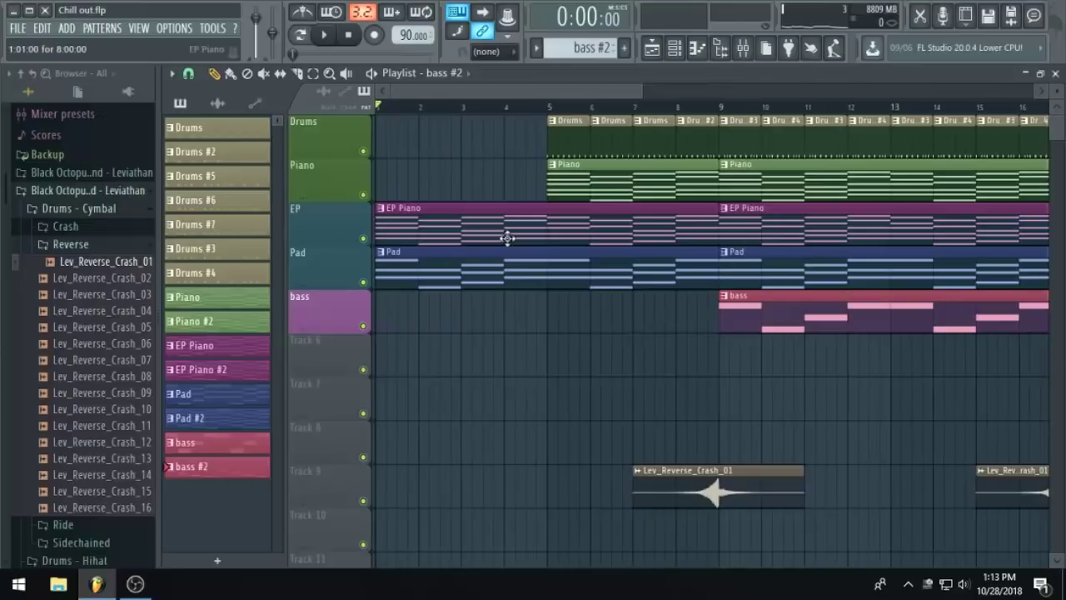
pyautogui.scroll(-2, 507, 238)
pyautogui.hotkey('ctrl', 's')
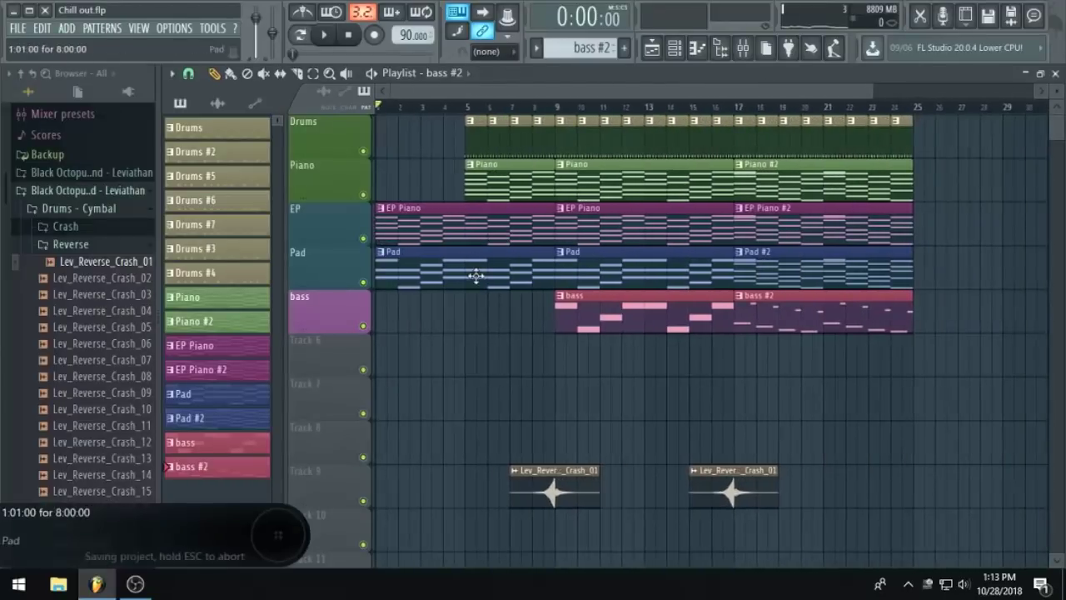
# Play the opening bars of the EP and pad intro, stop playback and save the project again.
pyautogui.press('space')
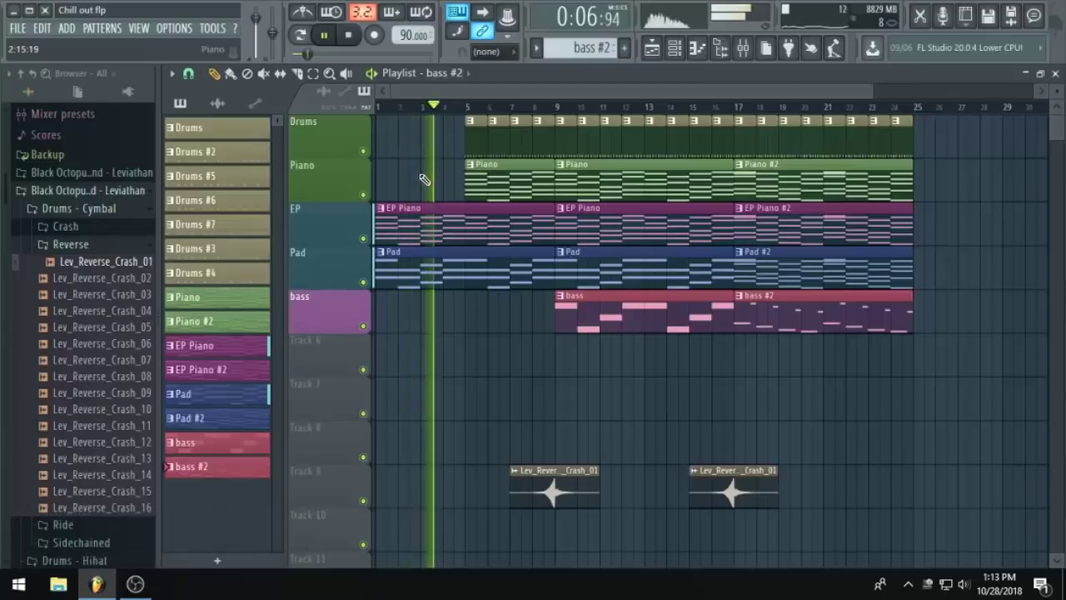
pyautogui.press('space')
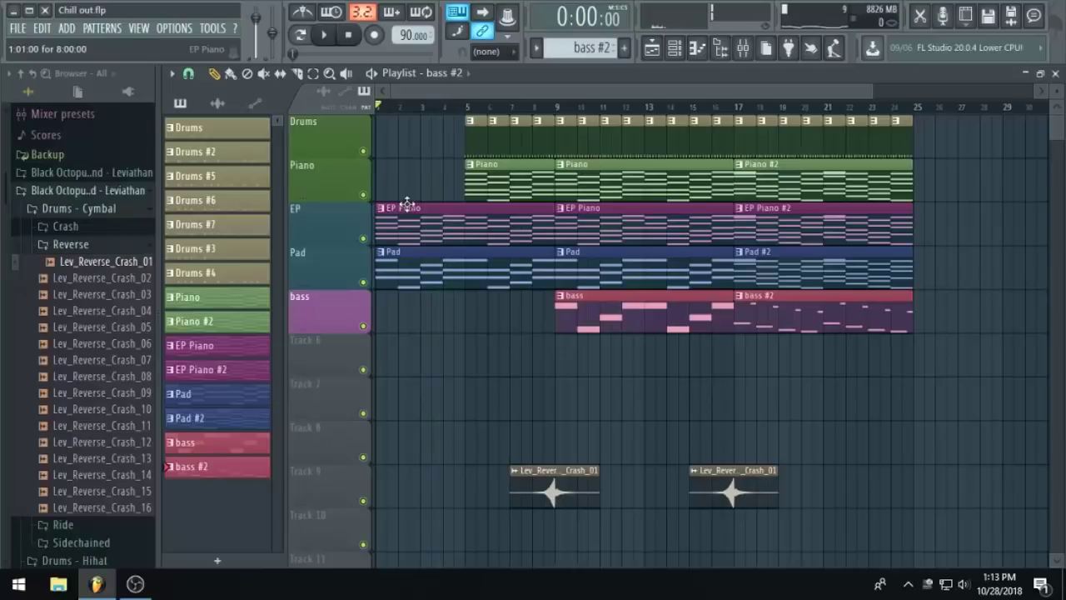
pyautogui.scroll(3, 421, 285)
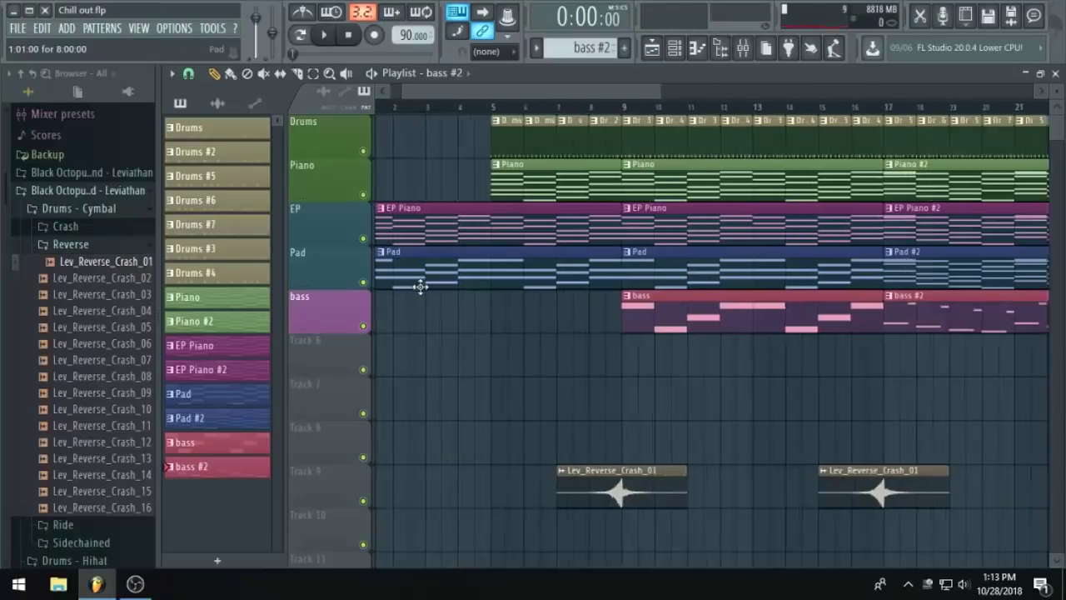
pyautogui.moveTo(544, 93); pyautogui.dragTo(416, 103)
pyautogui.hotkey('ctrl', 's')
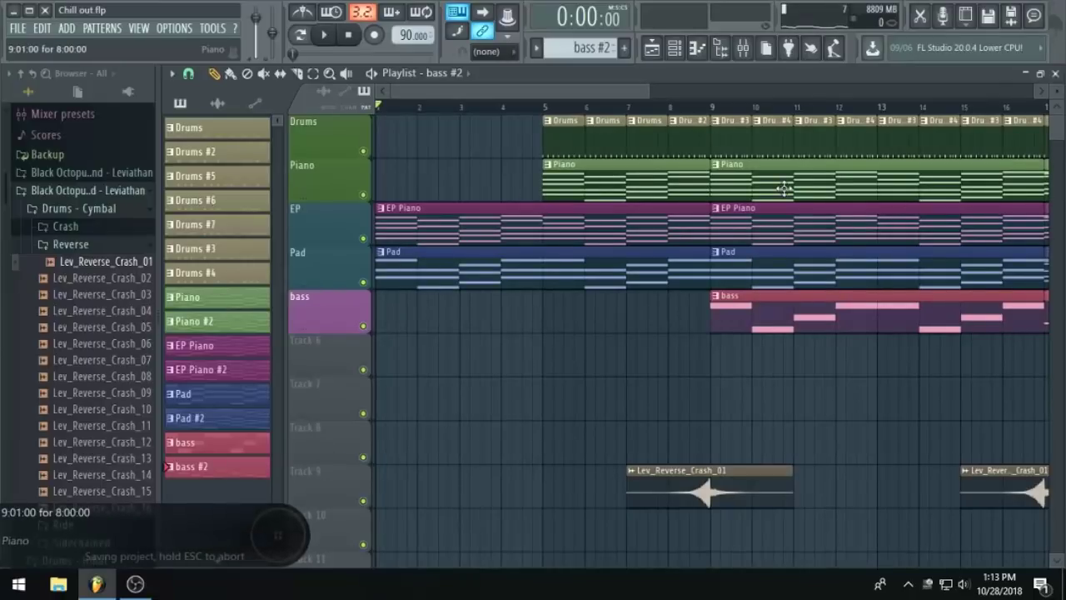
# Load Fruity Love Philter into slot 2 of the Master mixer track.
pyautogui.click(743, 47)
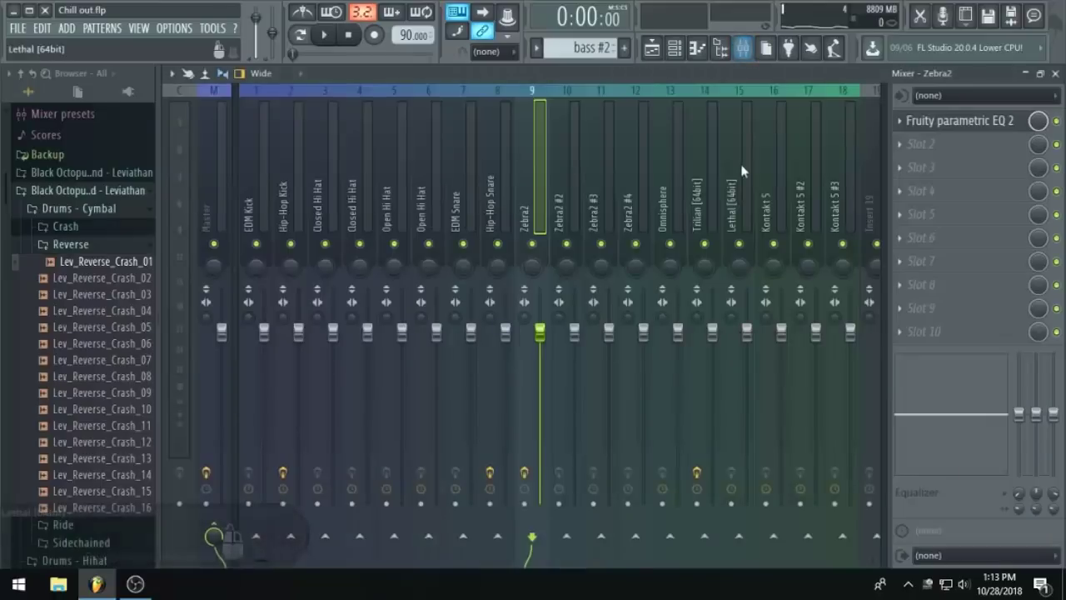
pyautogui.click(196, 175)
pyautogui.click(222, 175)
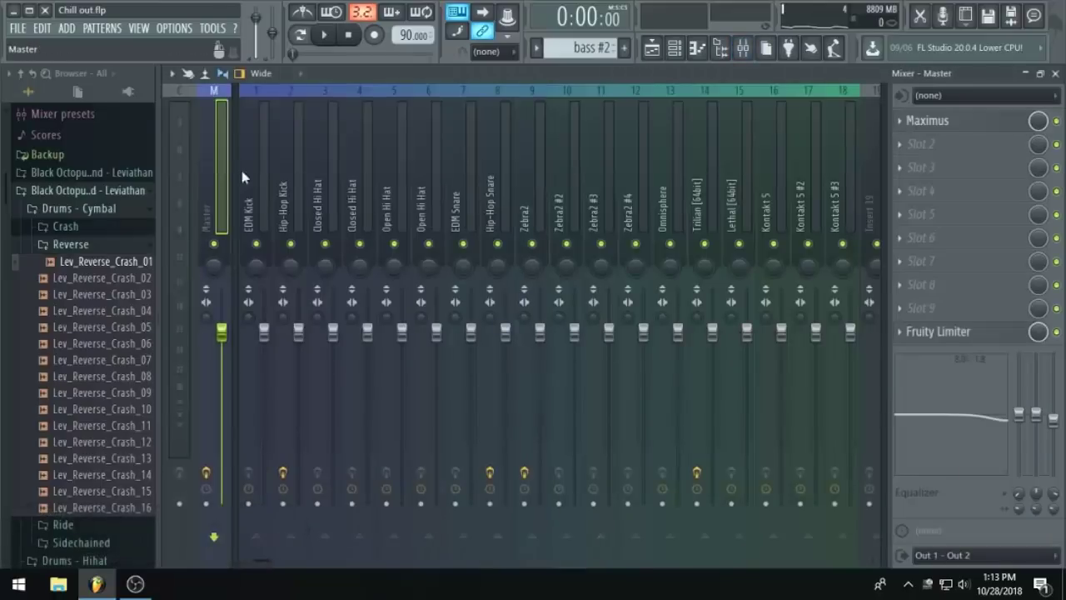
pyautogui.click(940, 144)
pyautogui.click(533, 165)
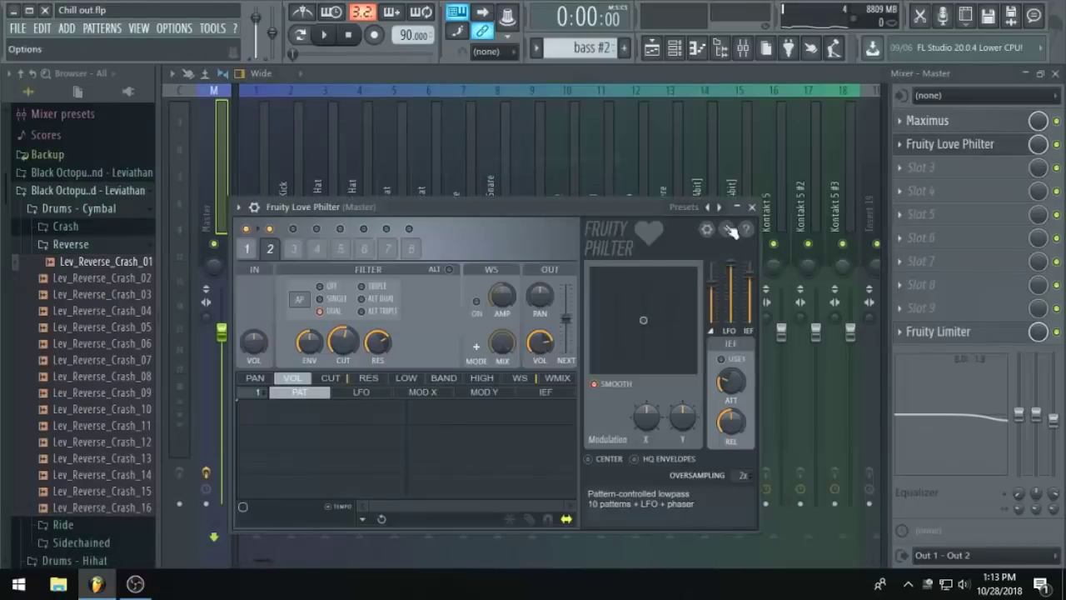
# Apply the Simple highpass preset to Fruity Love Philter and adjust its X/Y modulation while the song plays.
pyautogui.click(726, 232)
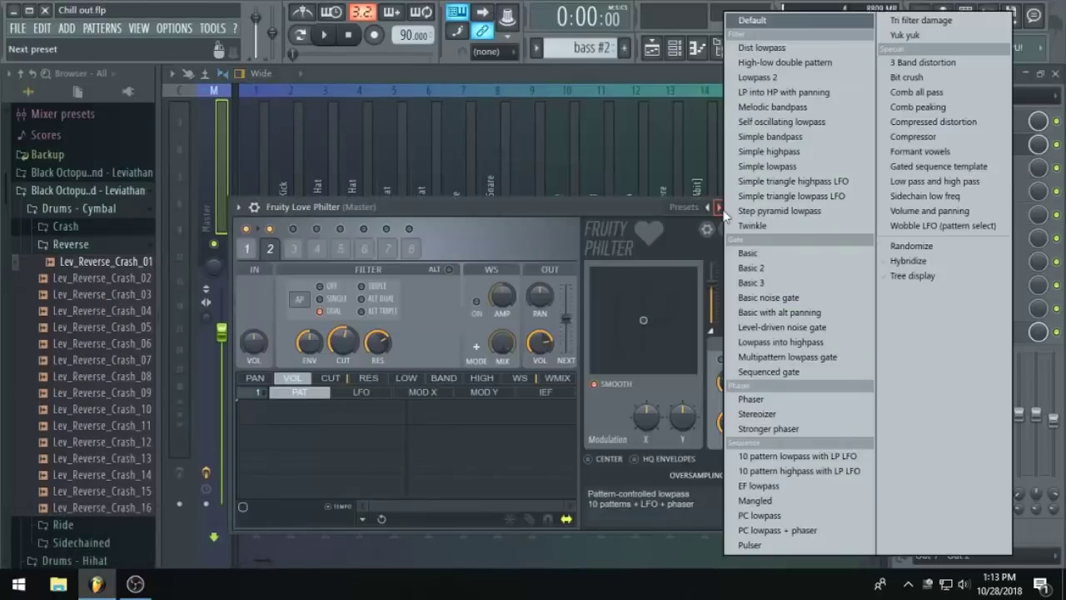
pyautogui.click(815, 153)
pyautogui.press('space')
pyautogui.moveTo(651, 317); pyautogui.dragTo(640, 304)
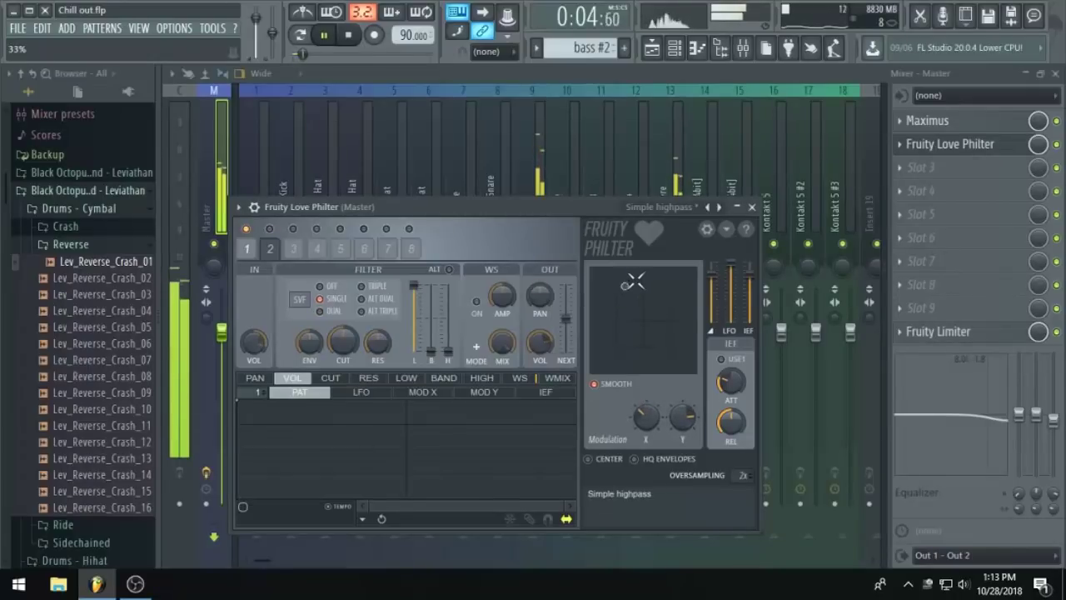
pyautogui.moveTo(629, 284); pyautogui.dragTo(625, 278)
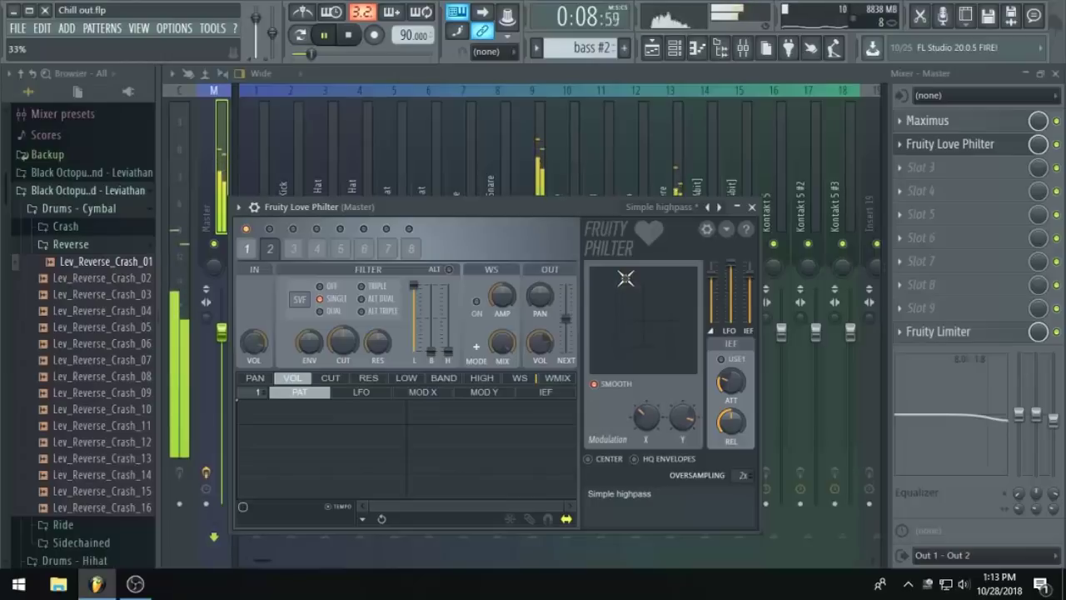
# Create an automation clip for the mix level of Fruity Love Philter on the Master track and show the playlist.
pyautogui.rightClick(1040, 147)
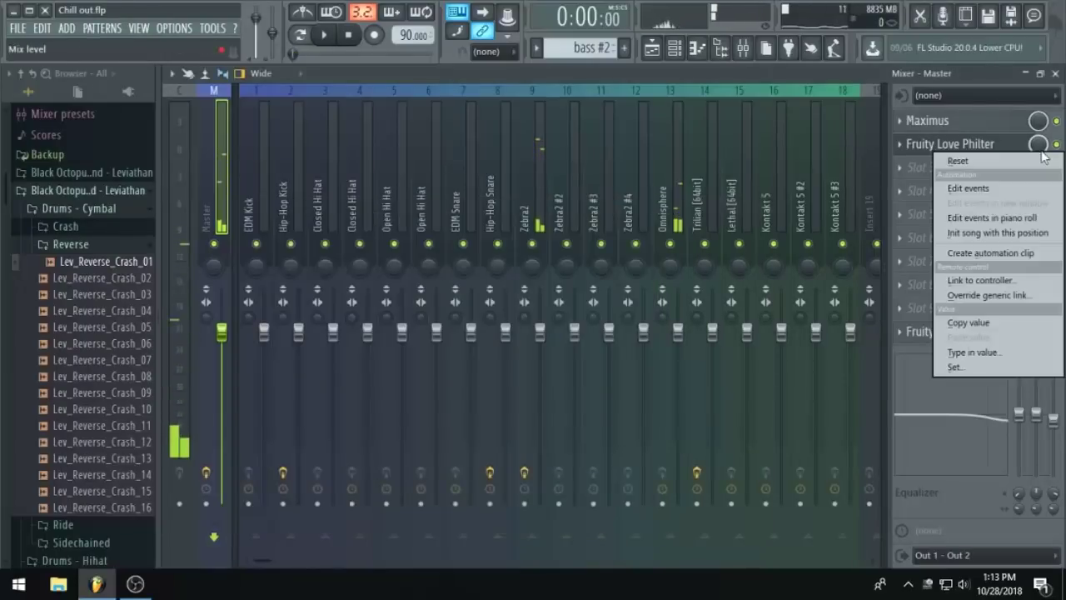
pyautogui.click(970, 249)
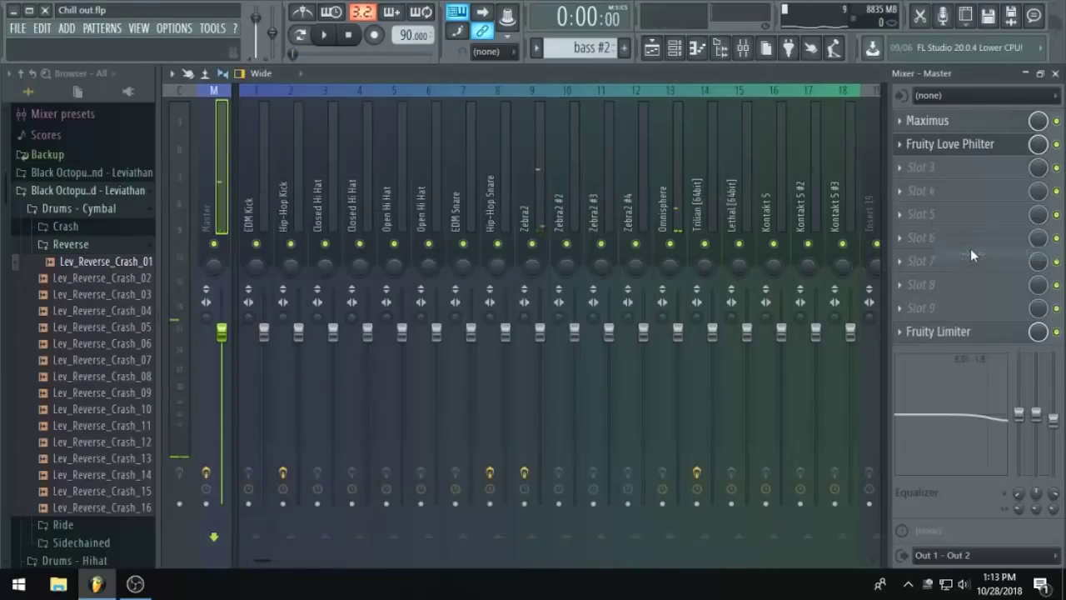
pyautogui.click(652, 48)
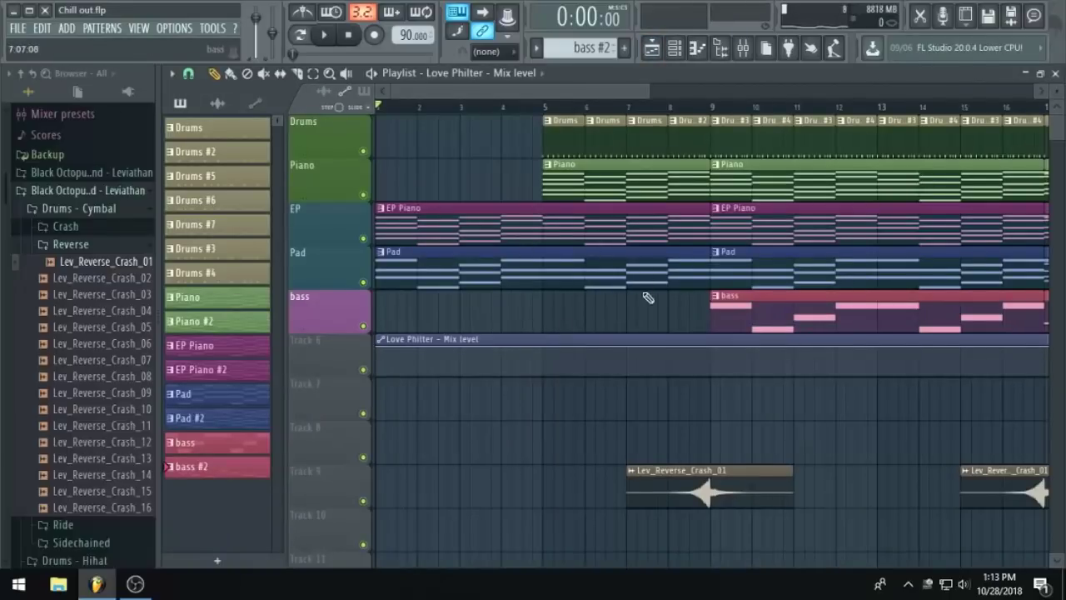
# Shape the Love Philter automation to hold 100% until 5:13:00 and fall to the minimum at bar 9.
pyautogui.moveTo(533, 356); pyautogui.dragTo(711, 337)
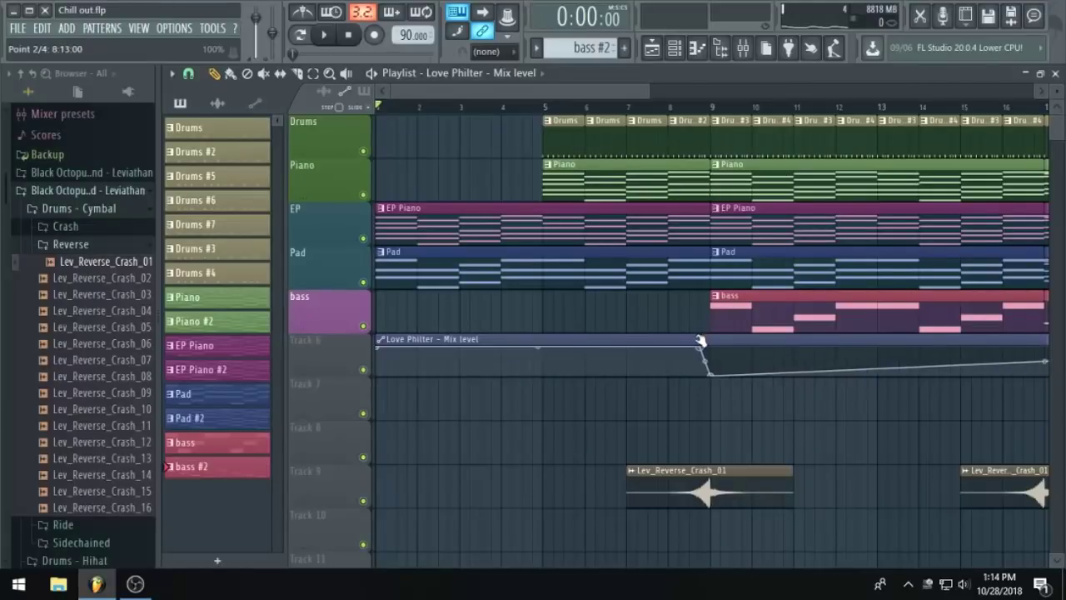
pyautogui.rightClick(706, 348)
pyautogui.click(729, 293)
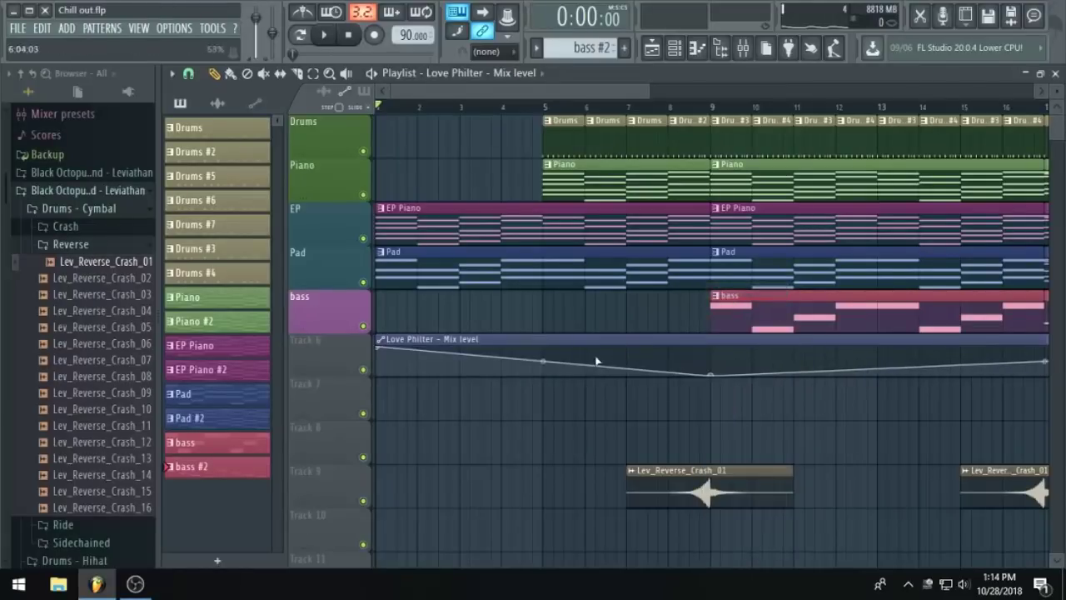
pyautogui.moveTo(582, 355); pyautogui.dragTo(593, 328)
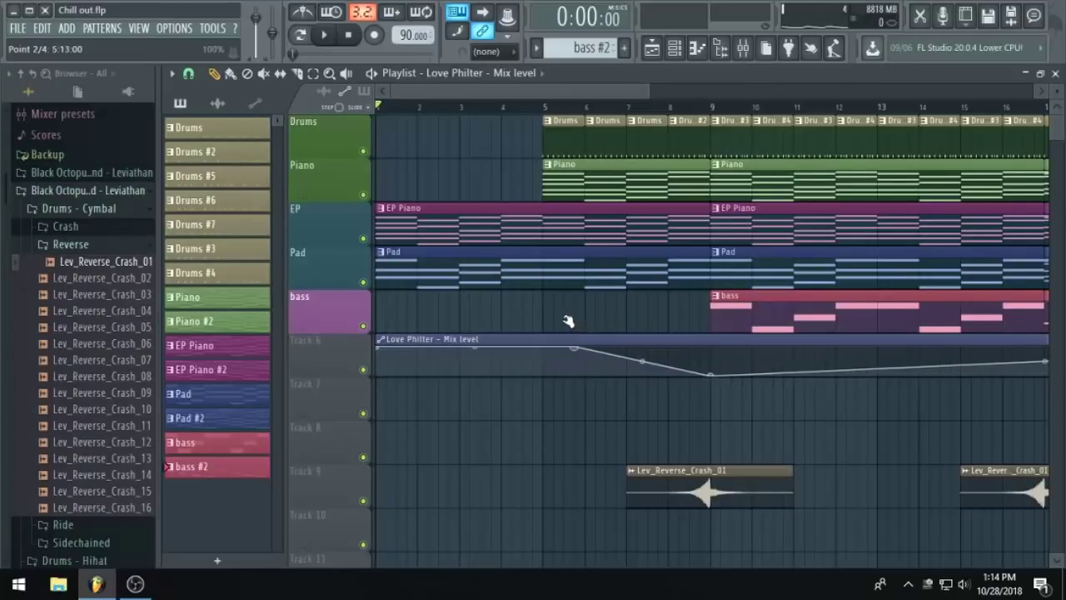
# Start playback and lower the end point of the Love Philter automation near bar 25 to the minimum.
pyautogui.press('space')
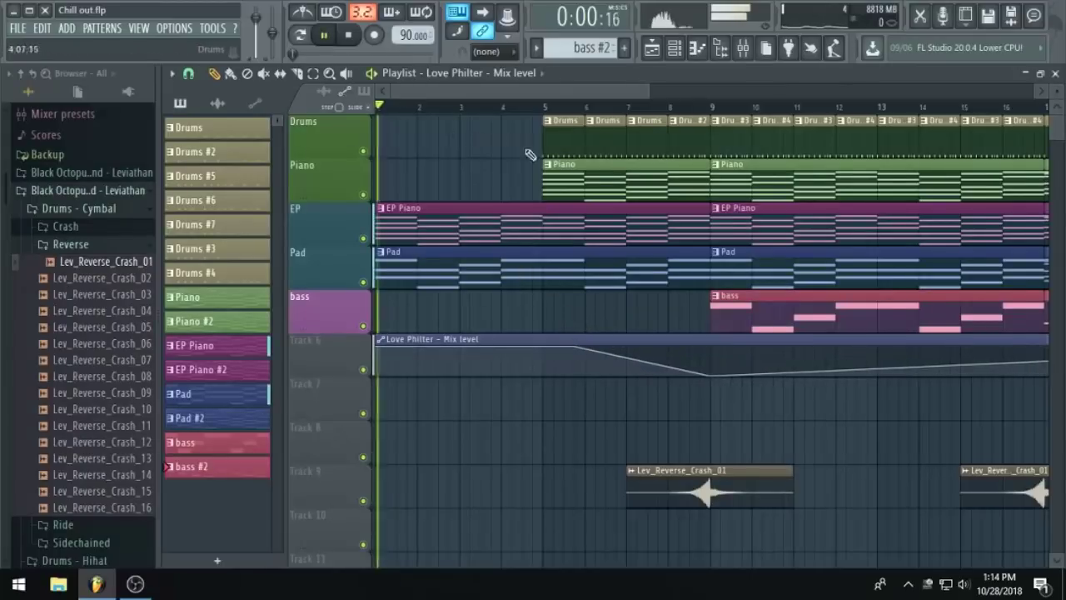
pyautogui.scroll(-4, 756, 342)
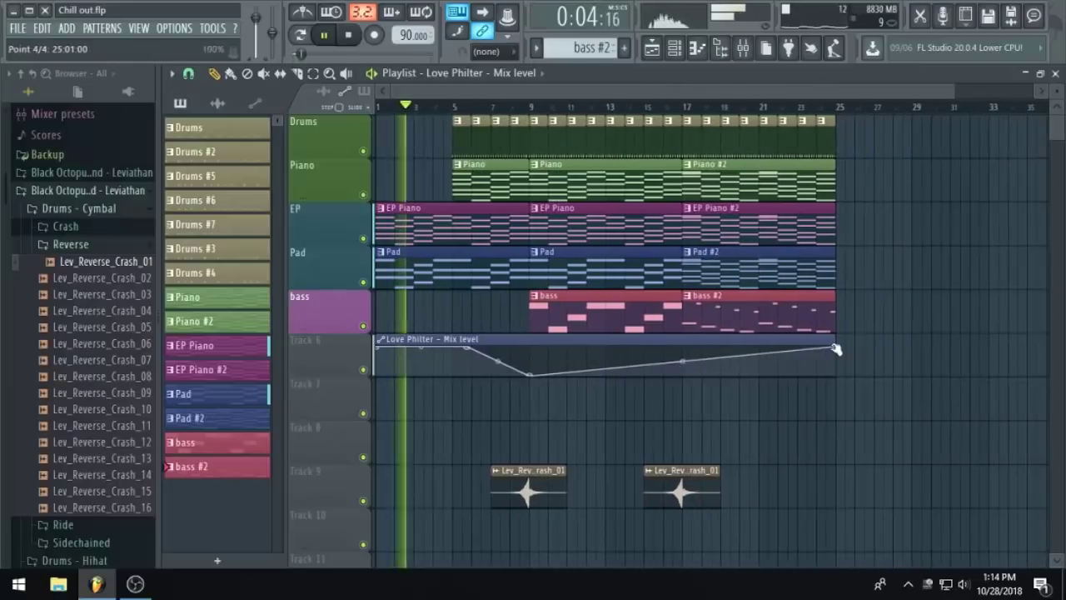
pyautogui.moveTo(835, 346); pyautogui.dragTo(829, 373)
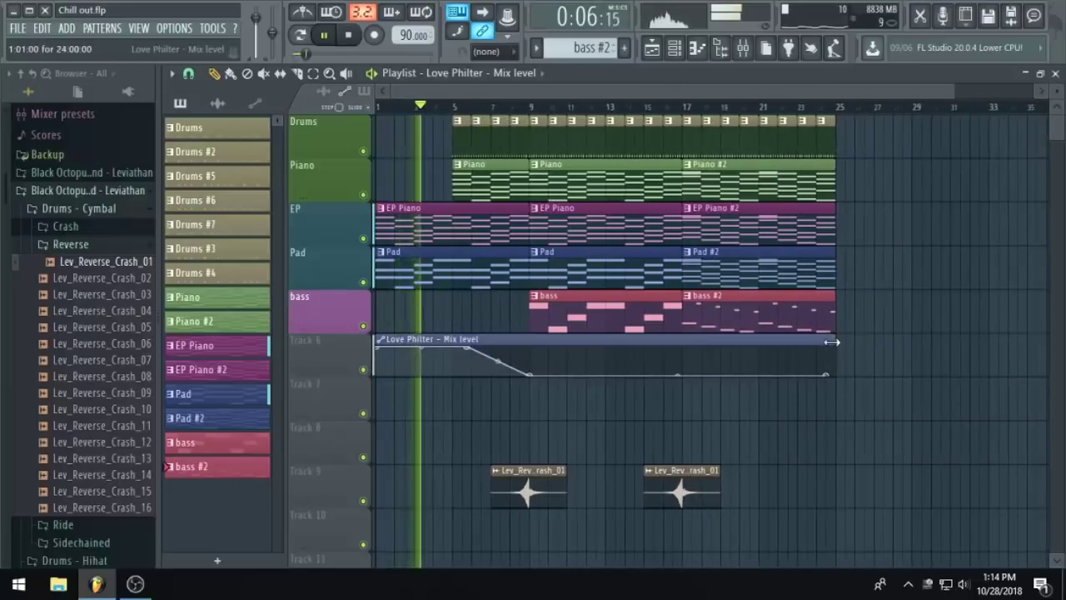
# Listen to the filter sweep leading up to bar 9 and save the project.
pyautogui.scroll(4, 540, 250)
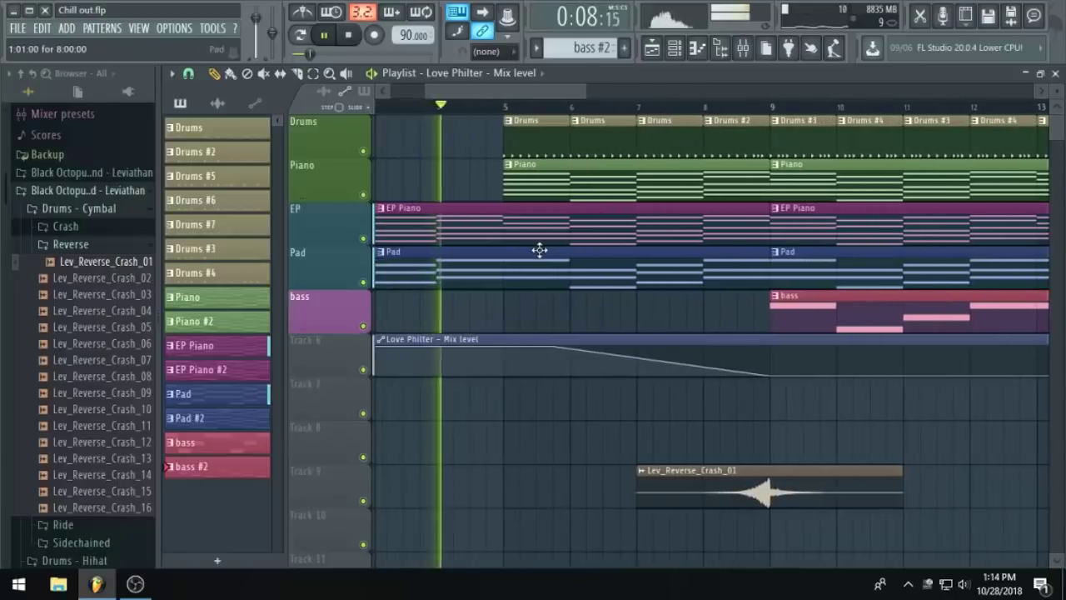
pyautogui.scroll(-1, 540, 249)
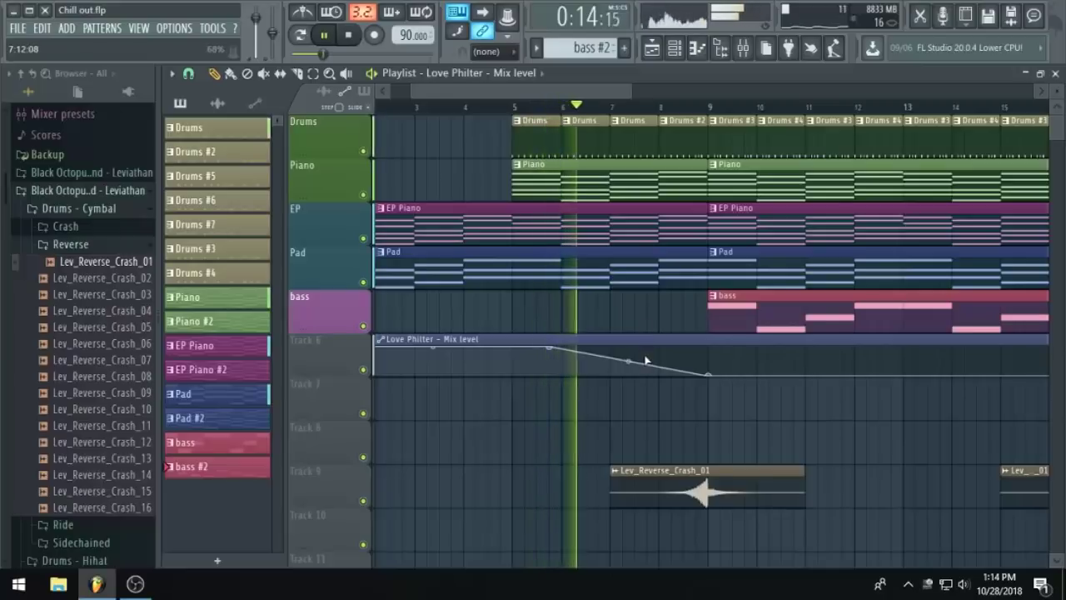
pyautogui.scroll(2, 667, 369)
pyautogui.scroll(-2, 738, 369)
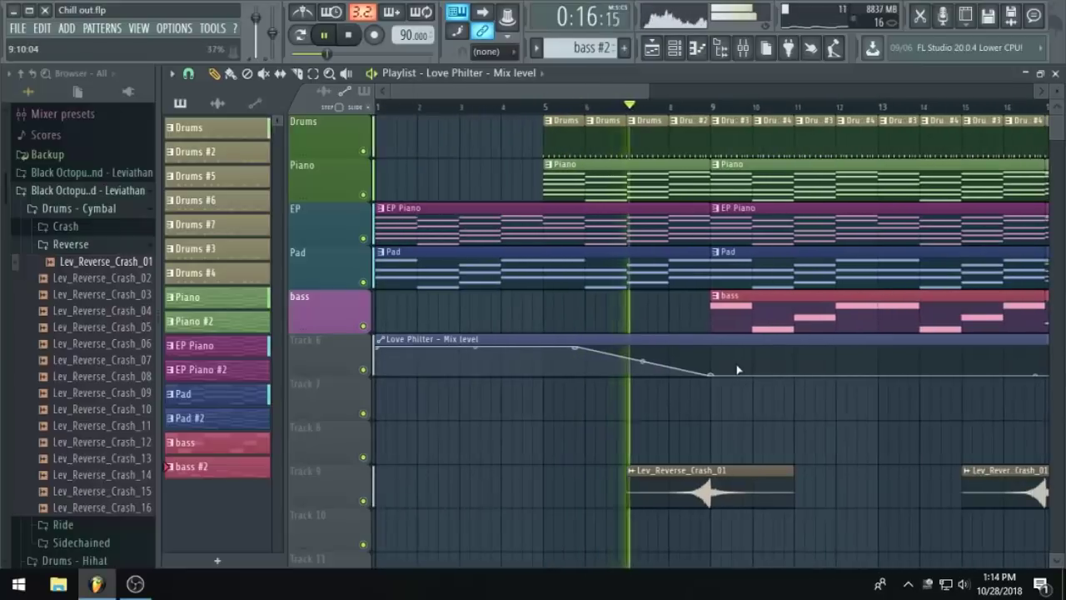
pyautogui.scroll(-1, 737, 369)
pyautogui.scroll(-1, 737, 369)
pyautogui.hotkey('ctrl', 's')
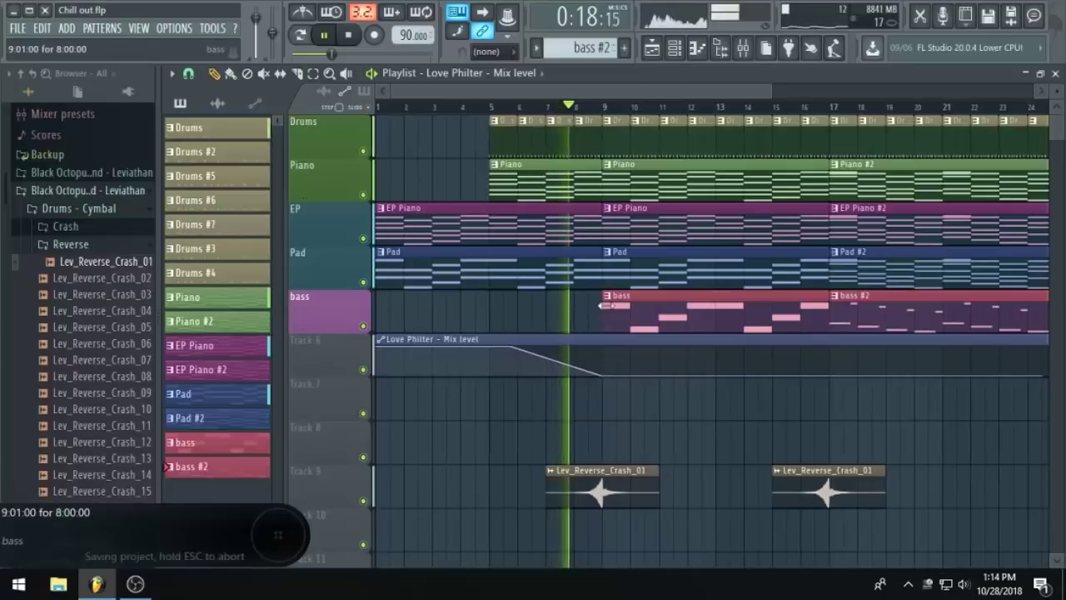
# Look over the instruments in the channel rack while the section from bar 9 plays, and close it again.
pyautogui.scroll(-1, 662, 309)
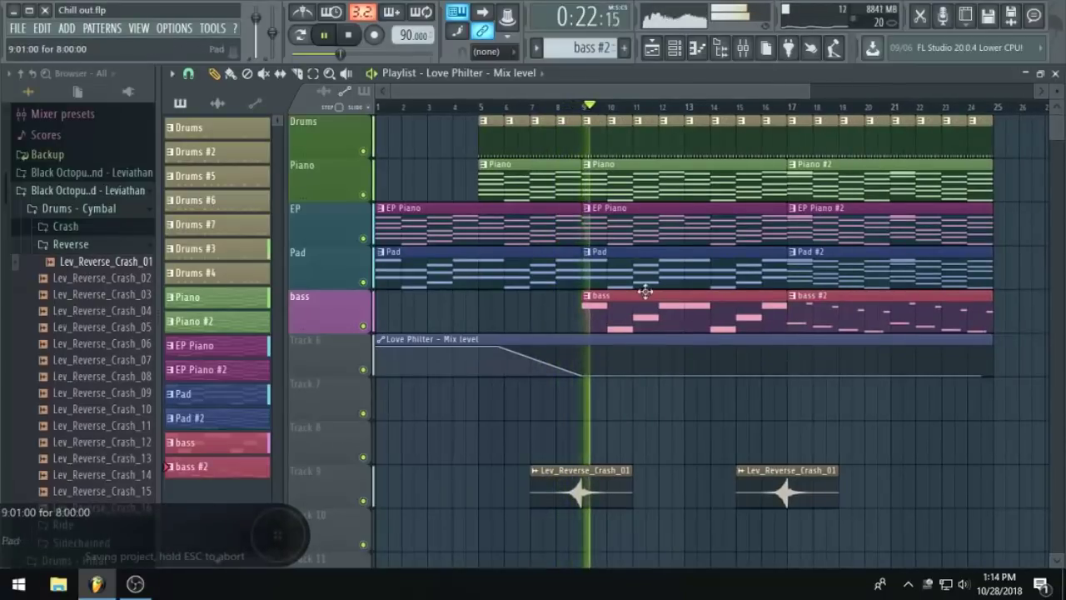
pyautogui.scroll(2, 645, 289)
pyautogui.click(676, 50)
pyautogui.click(550, 134)
pyautogui.click(532, 152)
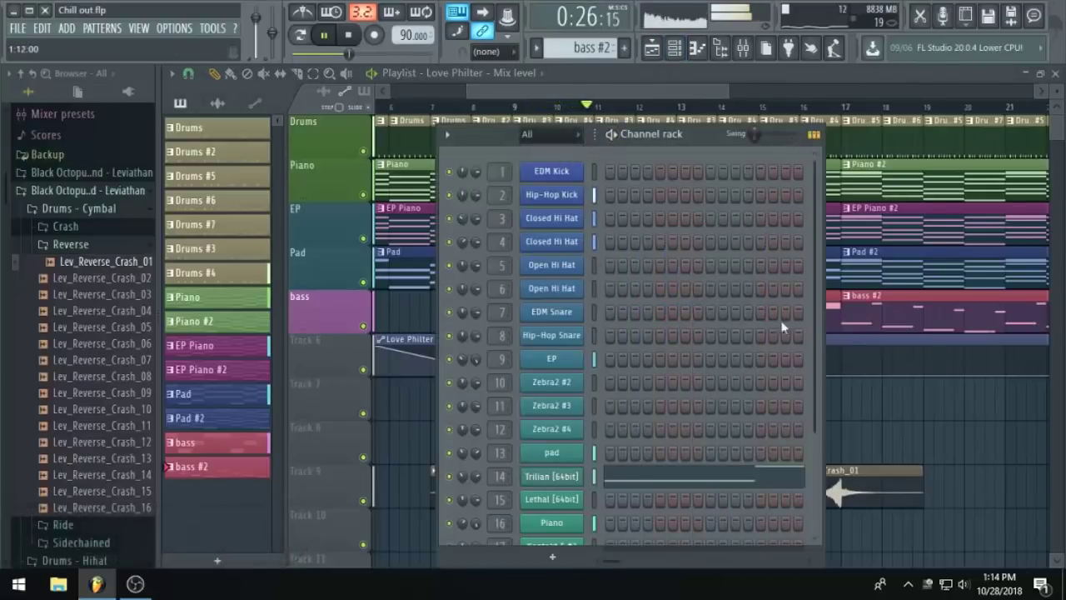
pyautogui.press('F6')
# Listen to the transition into the new section at bar 17 and stop playback.
pyautogui.scroll(-2, 750, 230)
pyautogui.scroll(-1, 807, 247)
pyautogui.scroll(1, 808, 247)
pyautogui.moveTo(733, 90); pyautogui.dragTo(816, 111)
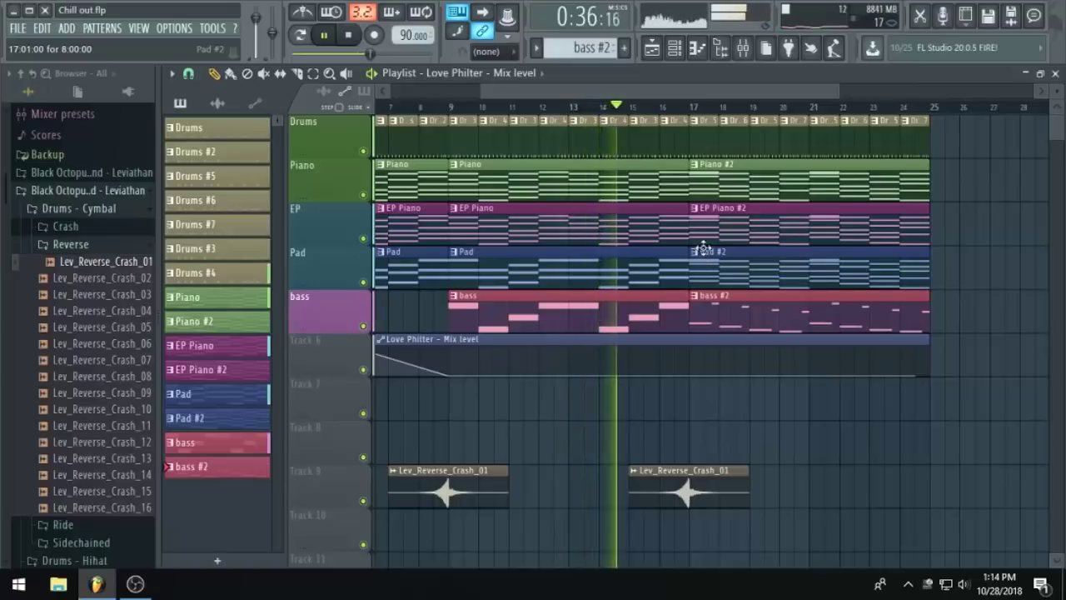
pyautogui.scroll(2, 704, 247)
pyautogui.scroll(-1, 704, 248)
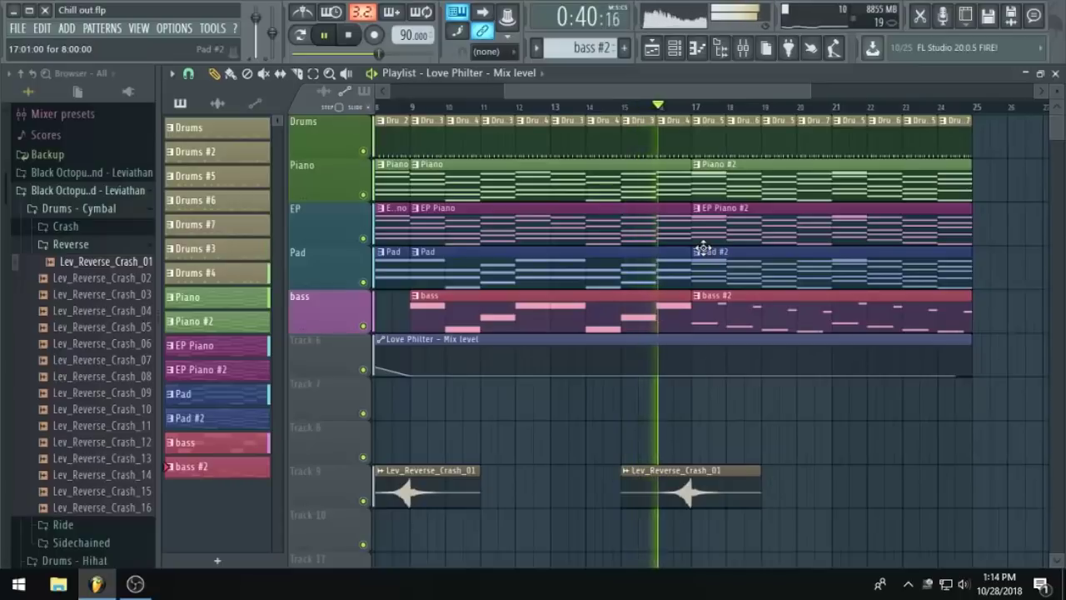
pyautogui.scroll(-1, 704, 248)
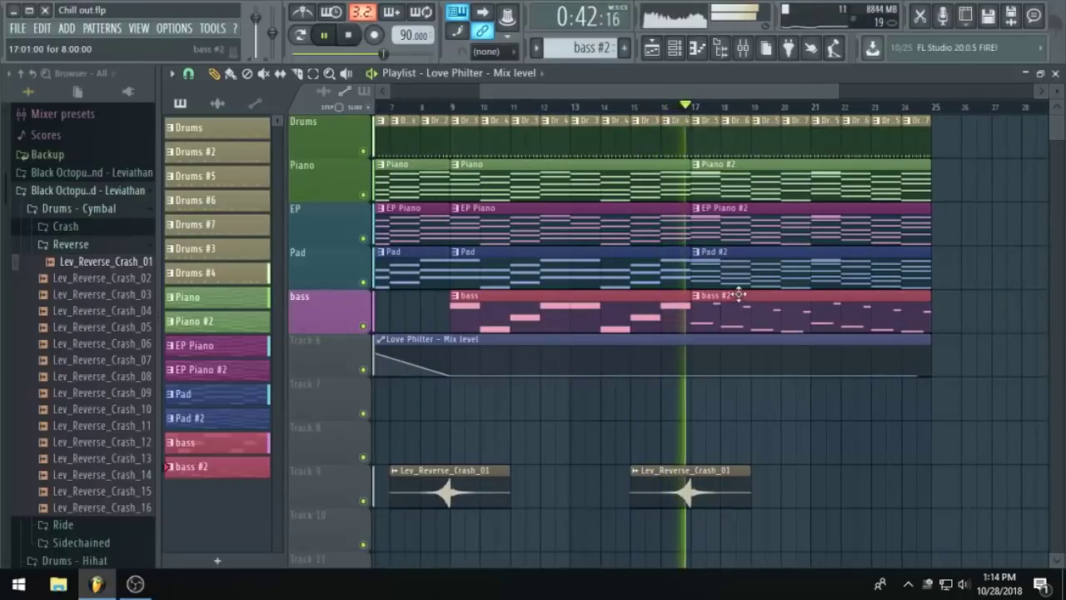
pyautogui.moveTo(763, 93); pyautogui.dragTo(809, 93)
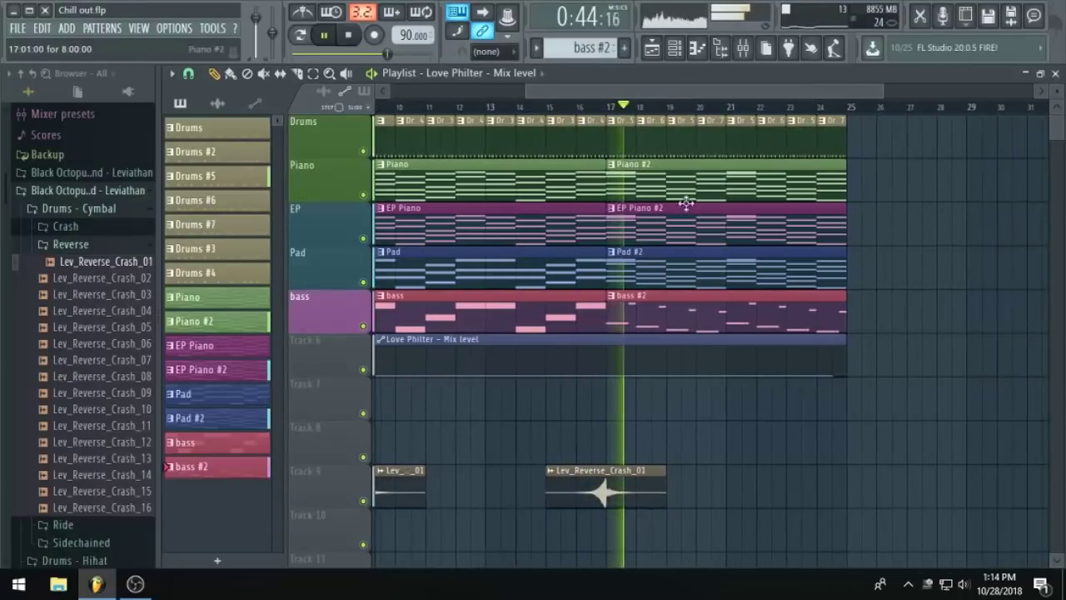
pyautogui.scroll(-3, 690, 258)
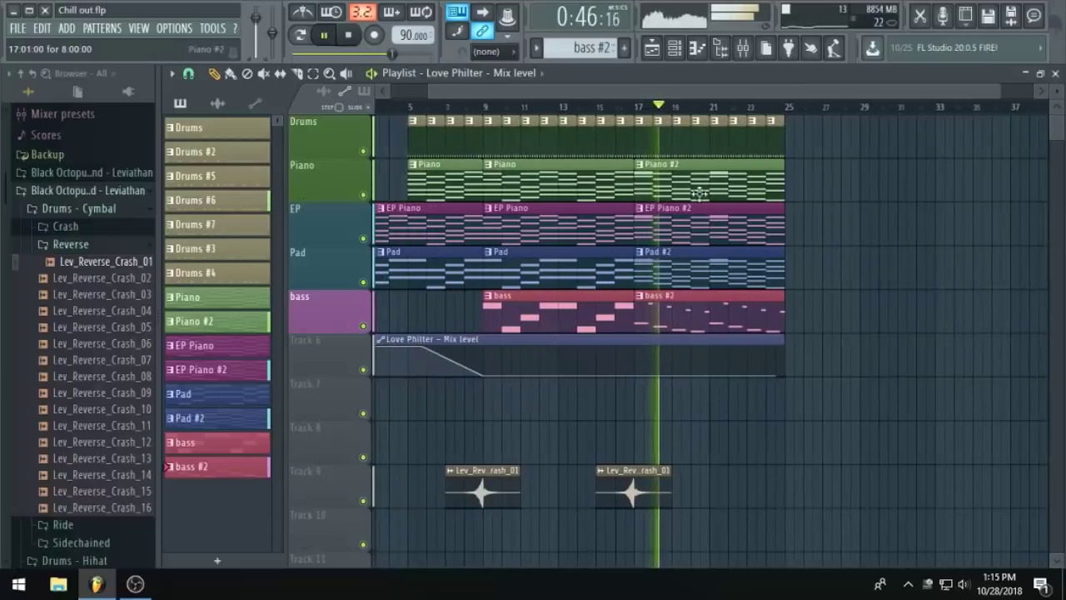
pyautogui.press('space')
# Move the Love Philter automation clip from Track 6 down to Track 8.
pyautogui.scroll(-1, 553, 329)
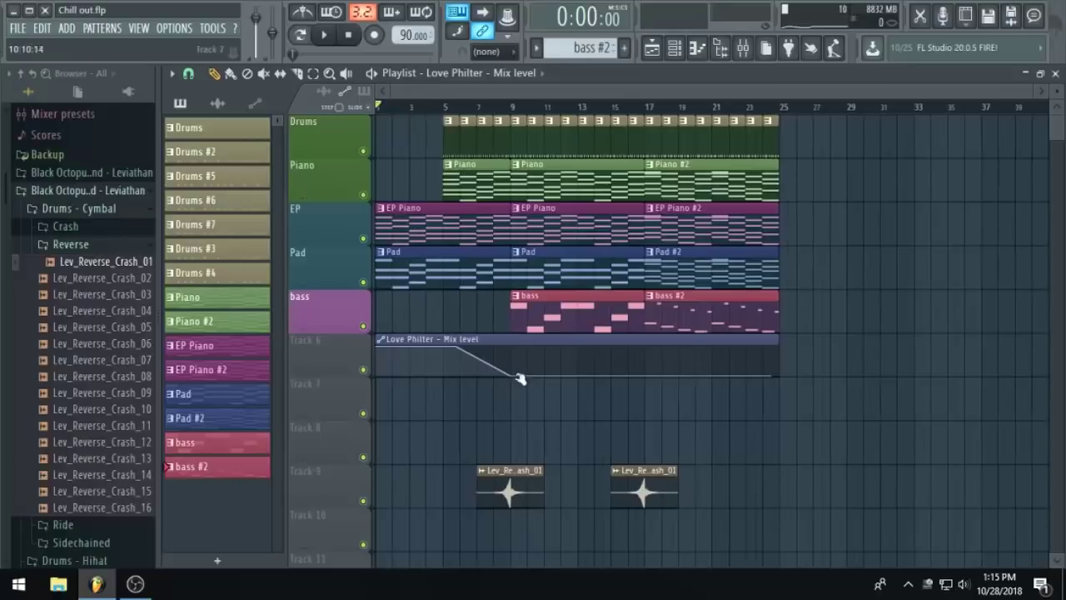
pyautogui.moveTo(488, 340); pyautogui.dragTo(483, 428)
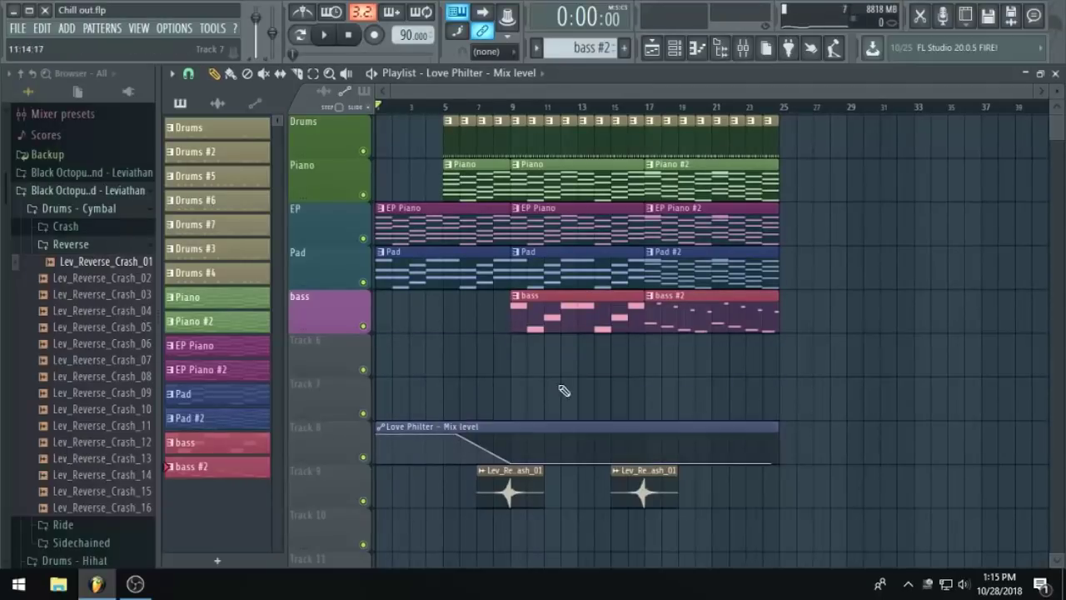
# Rename playlist Track 6 as Lead and give it the same purple colour as the bass track.
pyautogui.scroll(2, 673, 305)
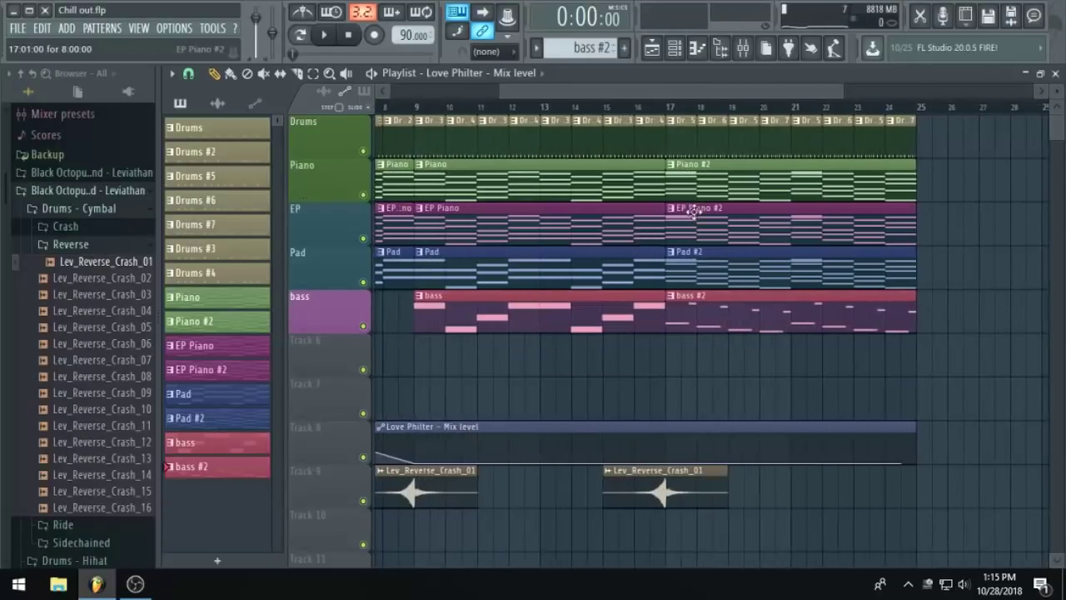
pyautogui.scroll(-1, 704, 320)
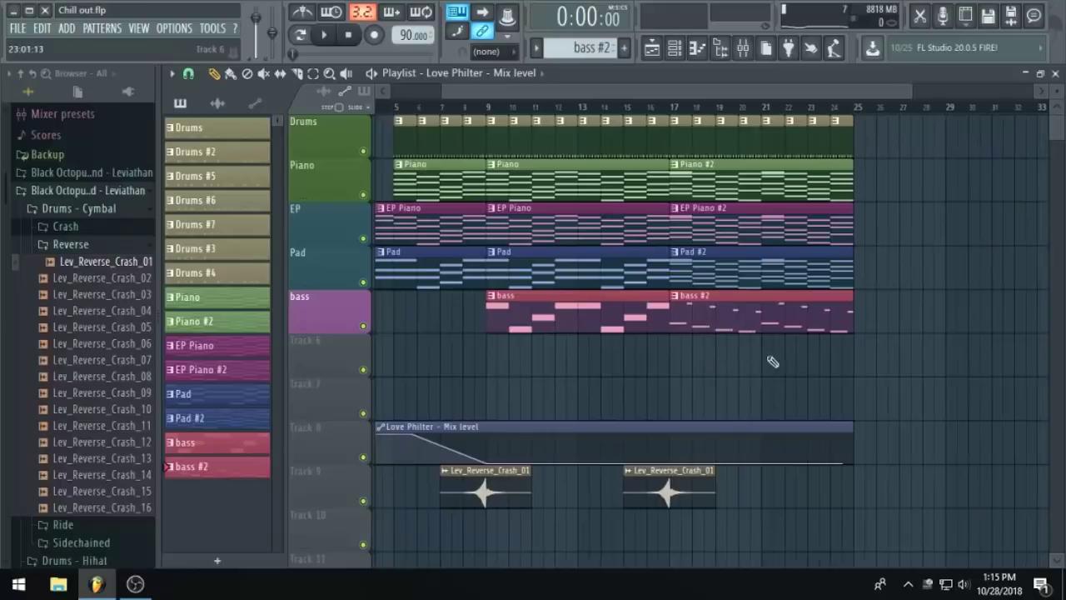
pyautogui.rightClick(359, 357)
pyautogui.click(381, 257)
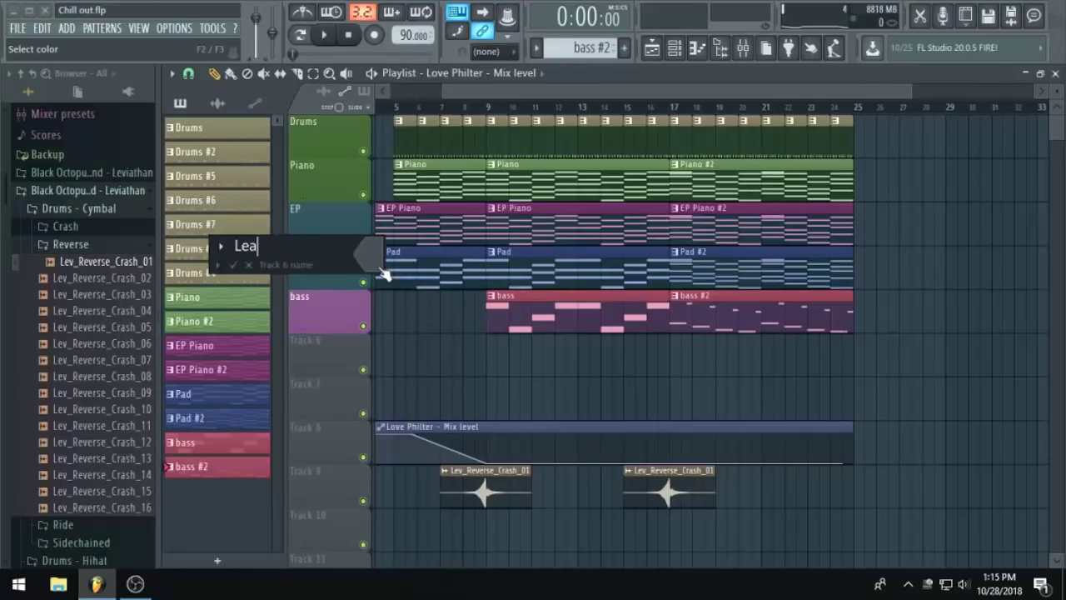
pyautogui.click(379, 271)
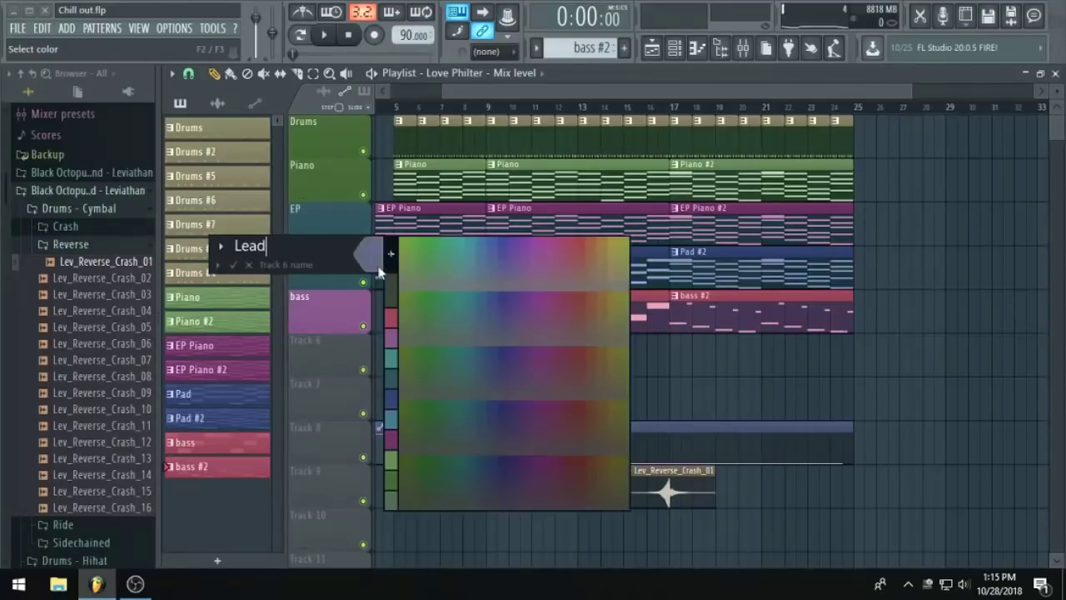
pyautogui.click(388, 341)
pyautogui.press('Return')
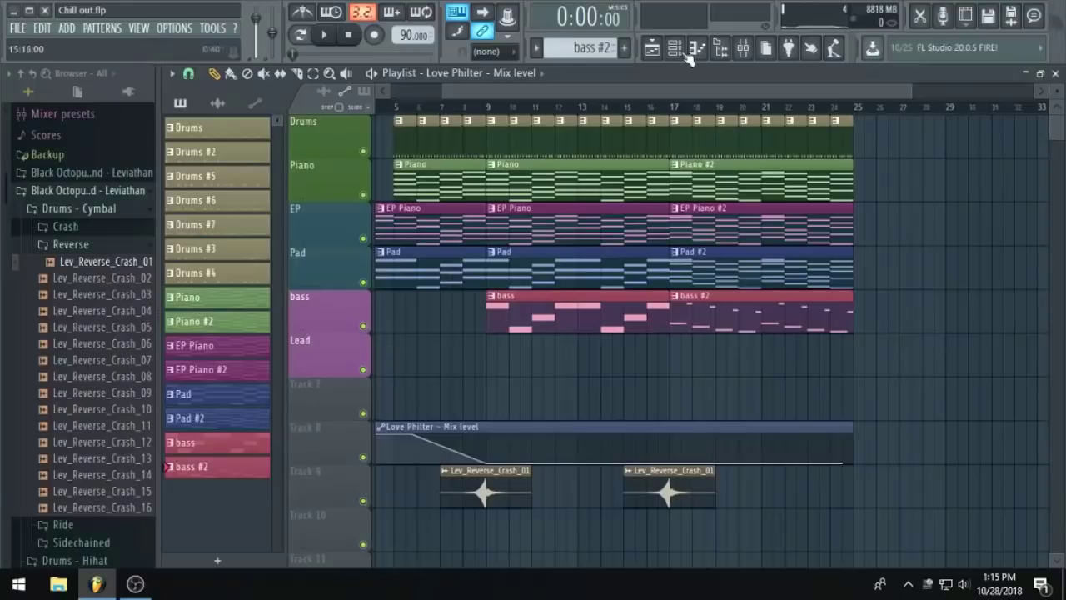
# Create a new pattern named lead and place its clip at bar 17 on the Lead track.
pyautogui.click(624, 50)
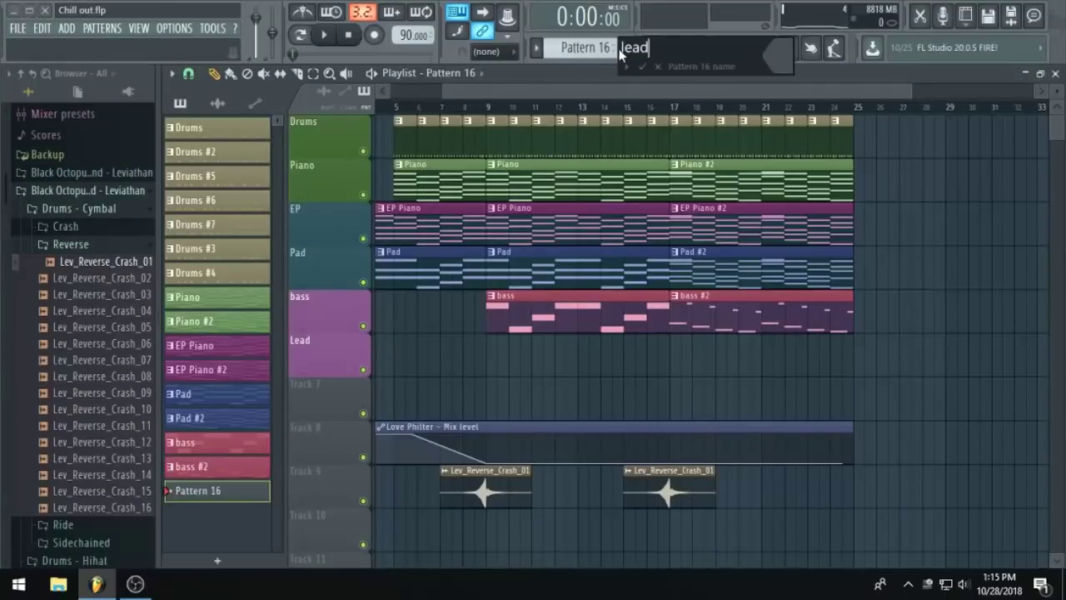
pyautogui.press('Return')
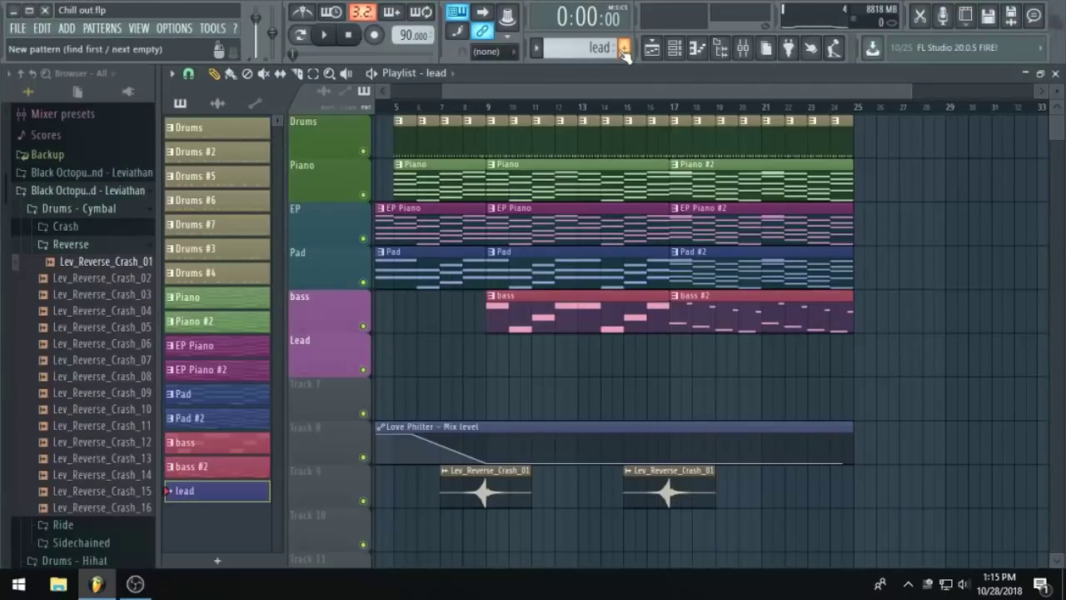
pyautogui.moveTo(671, 356); pyautogui.dragTo(658, 356)
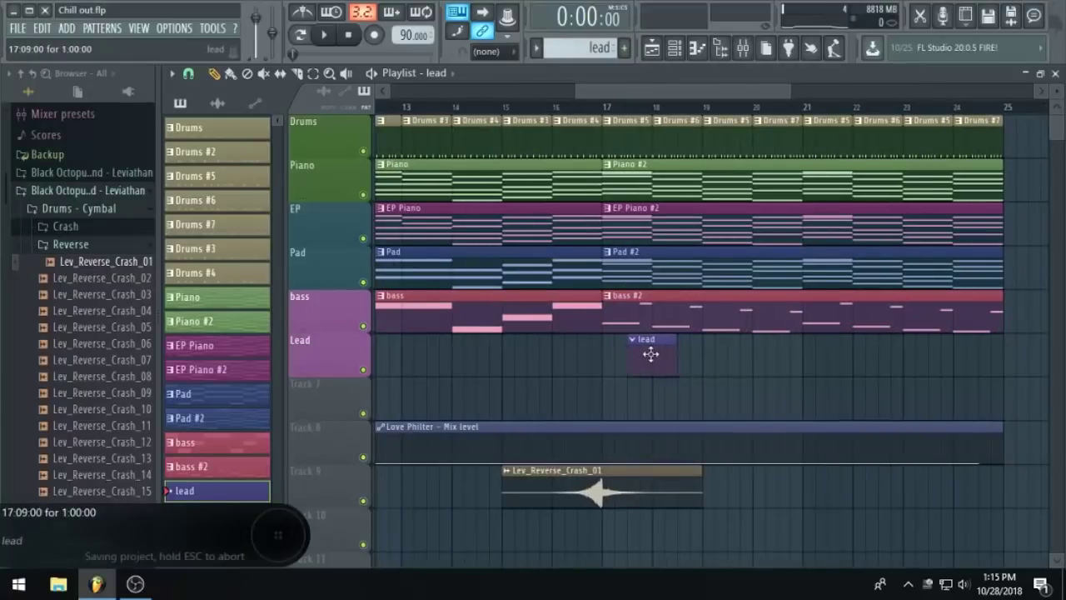
pyautogui.scroll(-4, 600, 214)
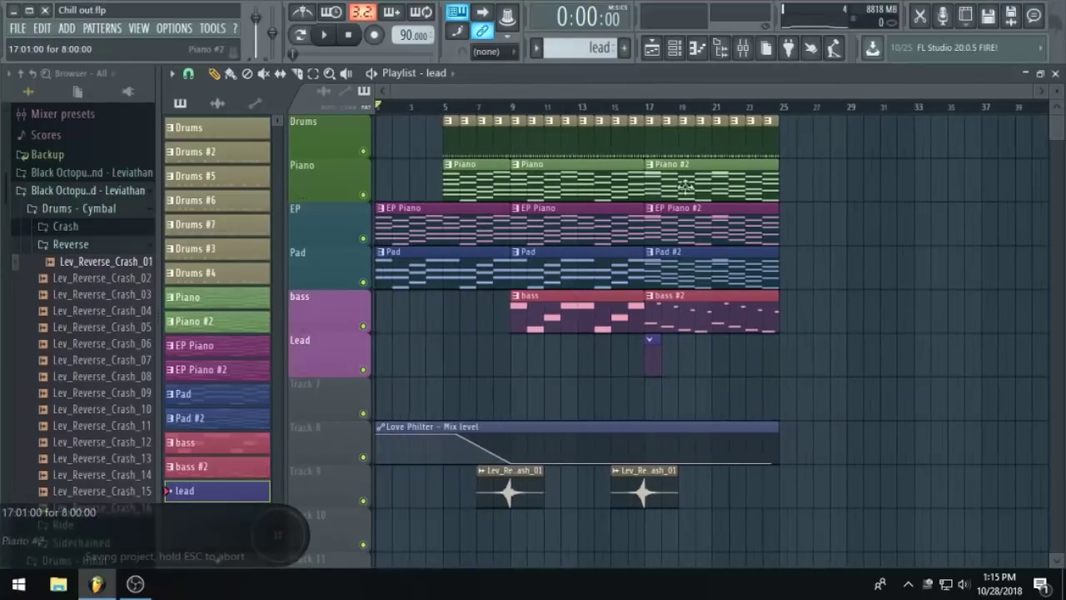
pyautogui.scroll(3, 613, 342)
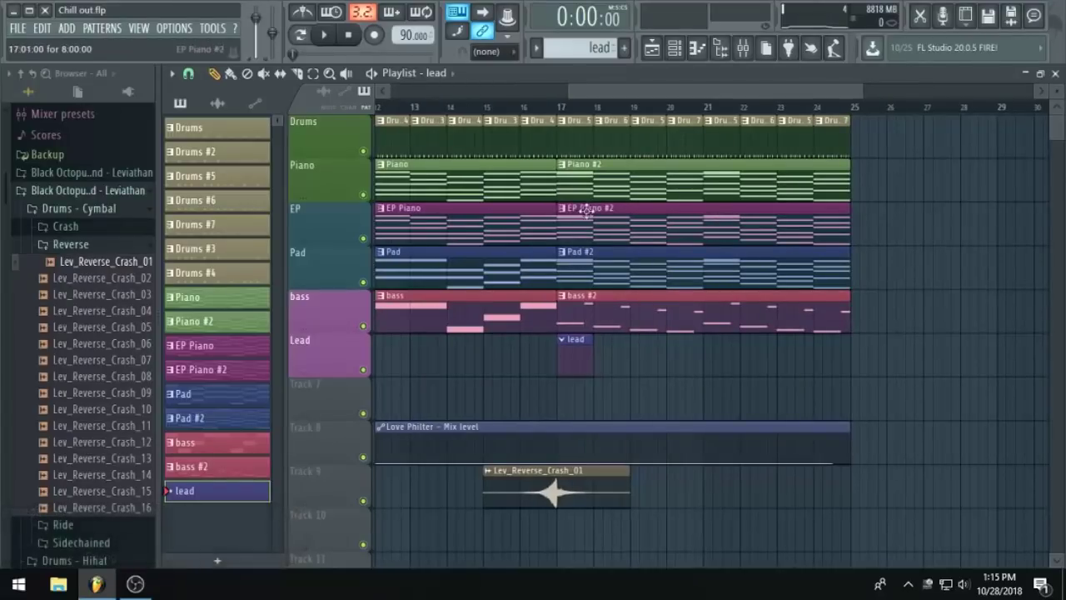
# Load the Archtop.nki hollowbody guitar into the Kontakt 5 #2 channel for the lead pattern.
pyautogui.scroll(-1, 708, 263)
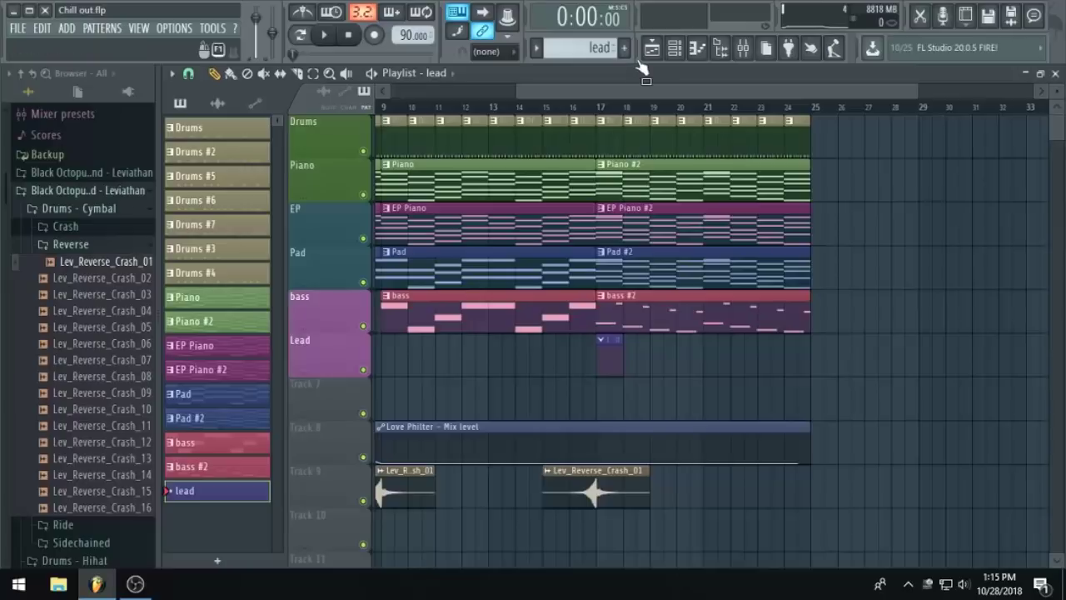
pyautogui.click(673, 47)
pyautogui.scroll(-1, 667, 387)
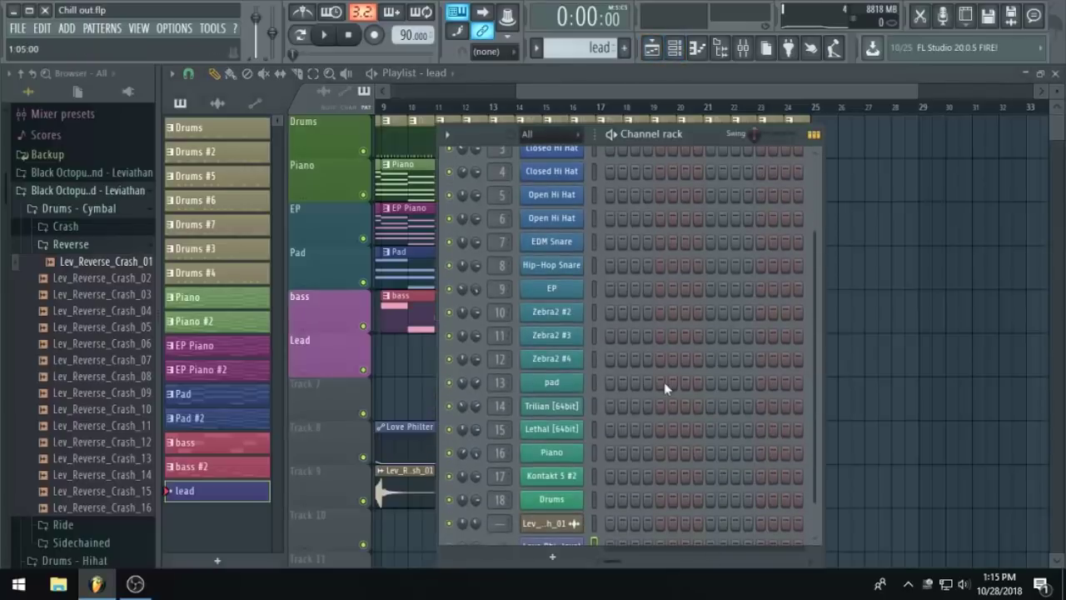
pyautogui.scroll(-1, 678, 404)
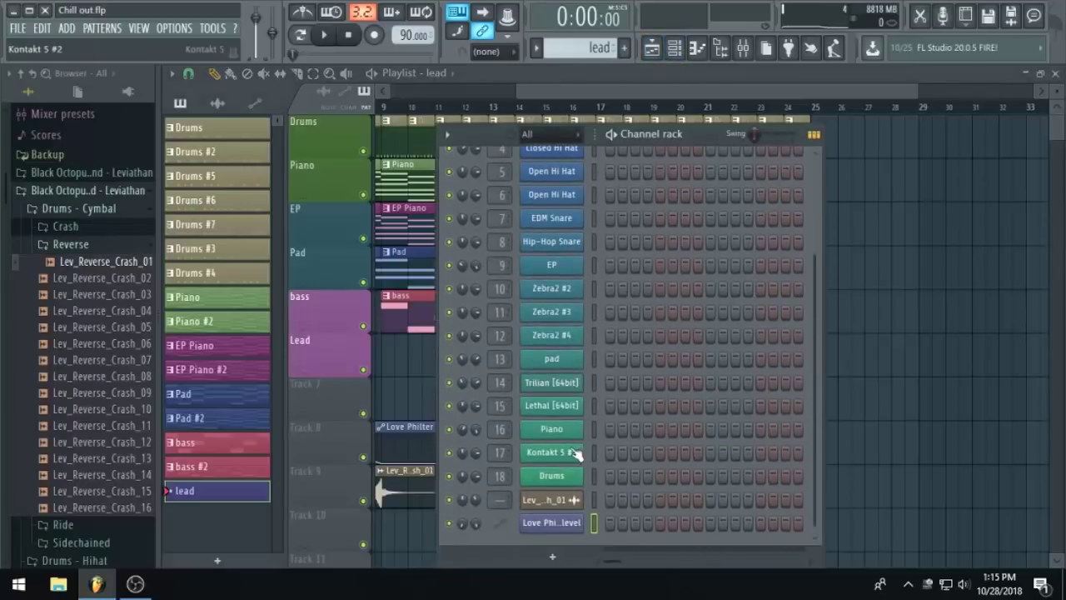
pyautogui.click(551, 452)
pyautogui.click(372, 487)
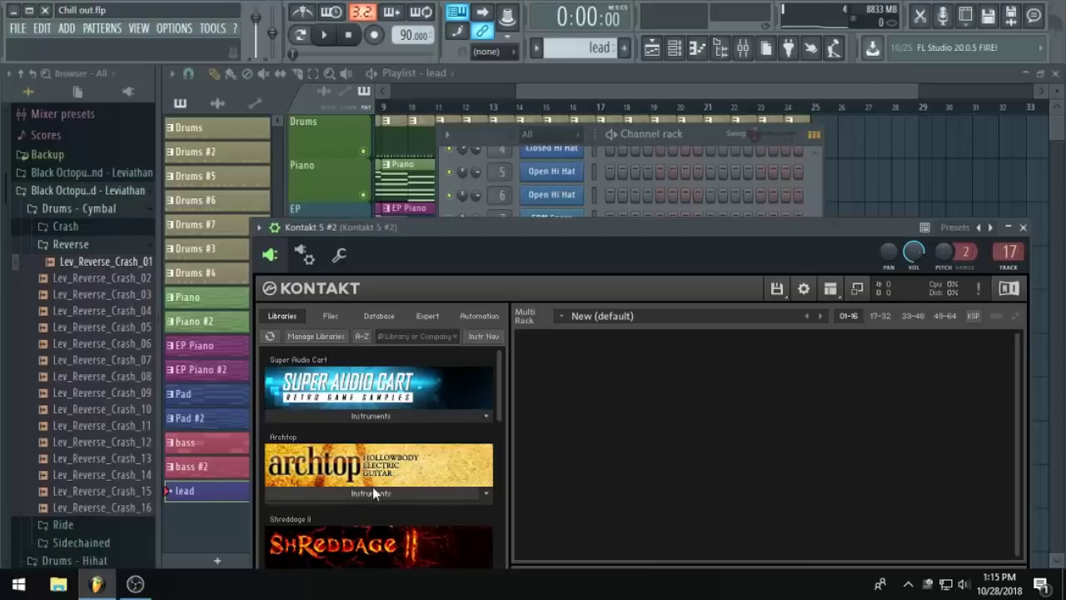
pyautogui.doubleClick(342, 527)
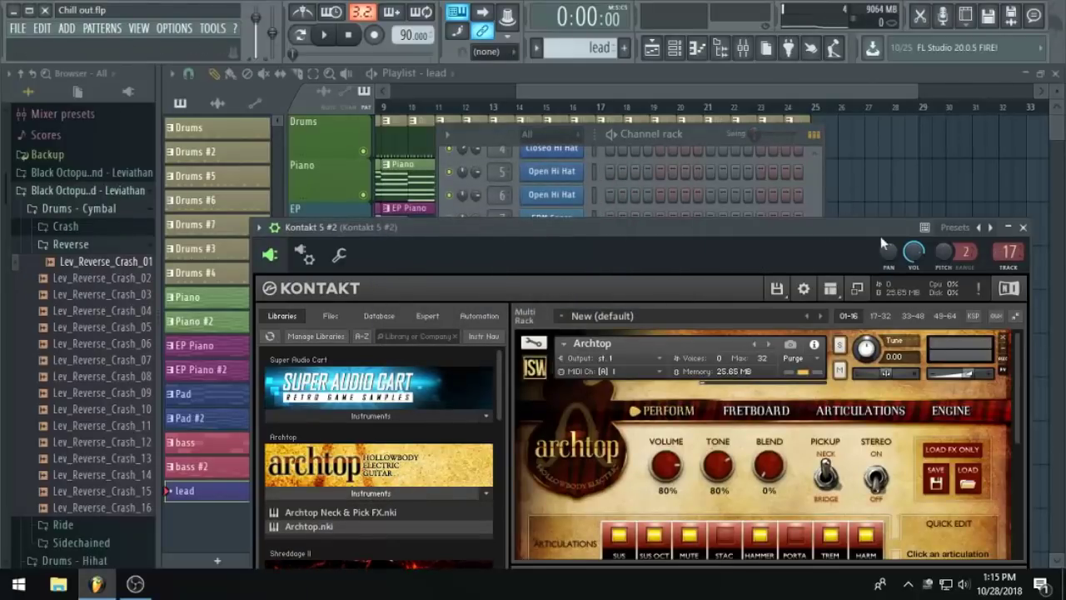
# Insert Fruity Reeverb 2 and Fruity Parametric EQ 2 in the first two effect slots of the Kontakt 5 #2 mixer track.
pyautogui.click(742, 48)
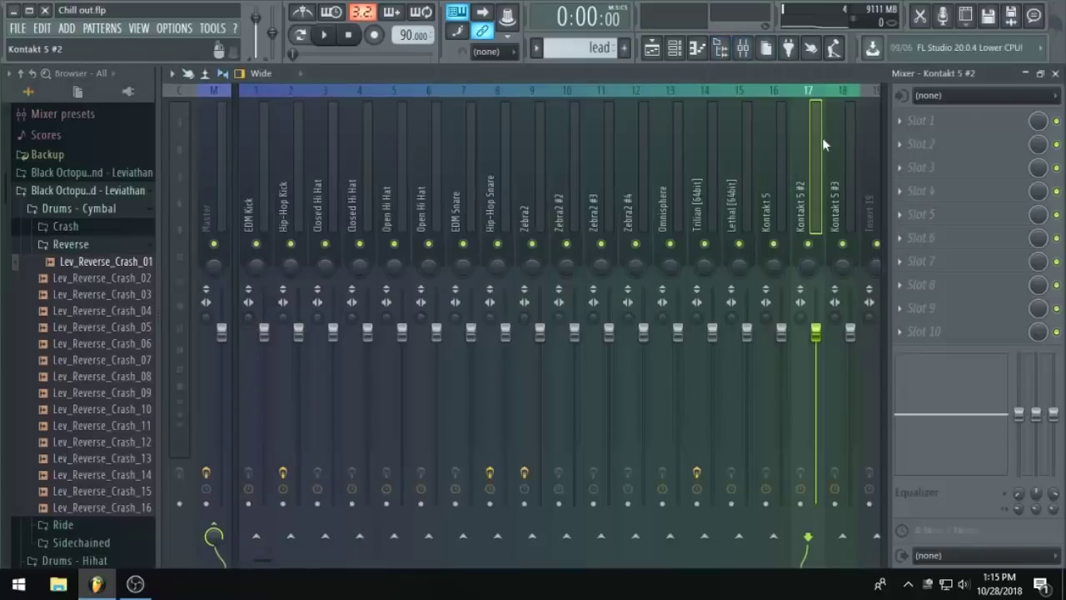
pyautogui.click(924, 127)
pyautogui.click(665, 114)
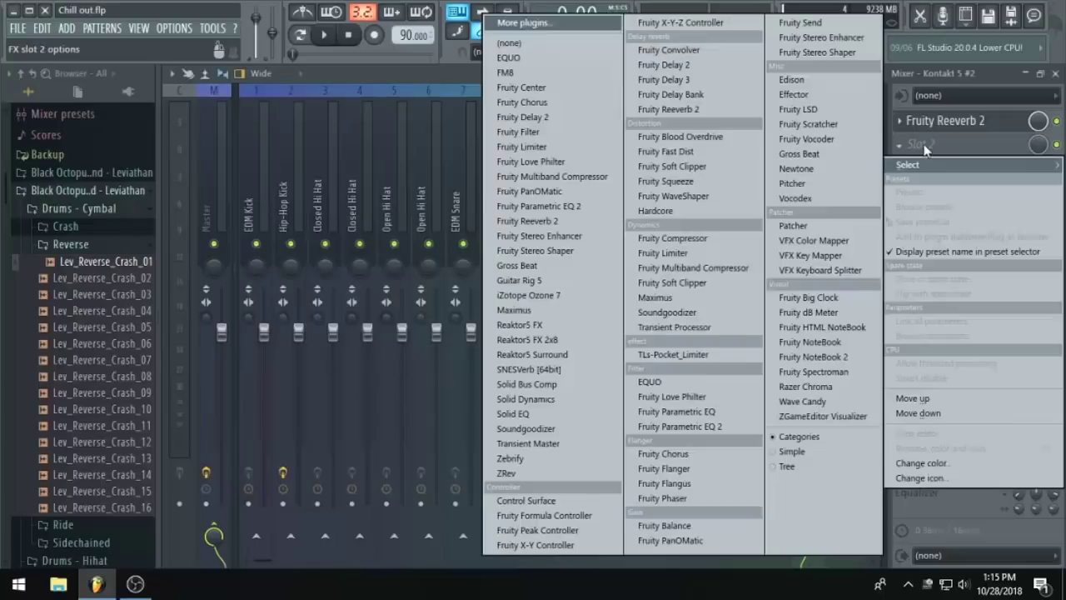
pyautogui.click(921, 144)
pyautogui.click(538, 206)
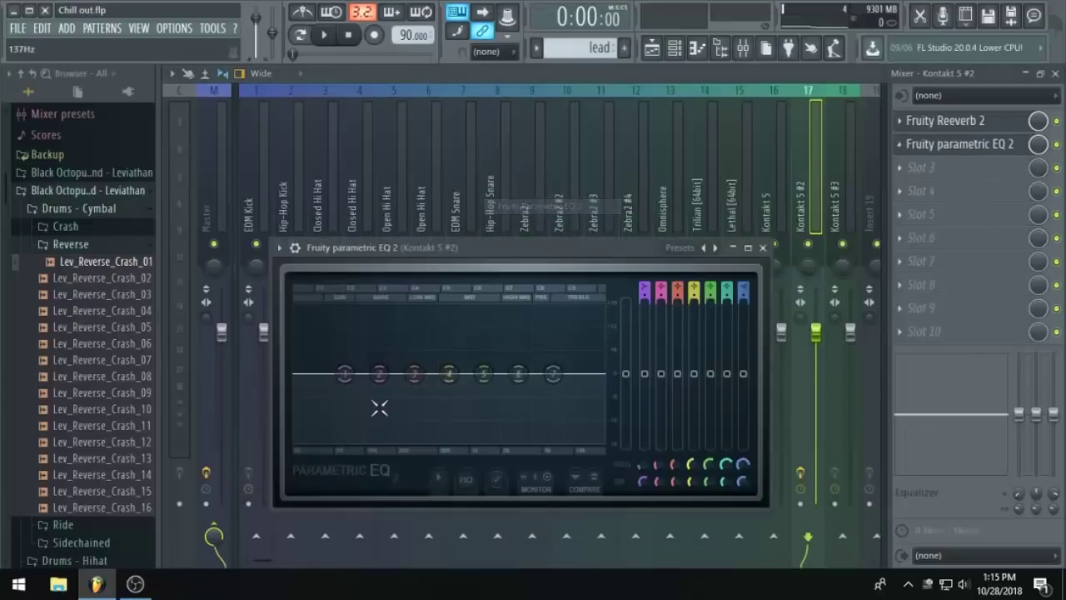
# Roll off the guitar's low end with EQ band 1, slightly boost the highs with bands 6 and 7, and return to the playlist.
pyautogui.moveTo(344, 375); pyautogui.dragTo(355, 440)
pyautogui.moveTo(516, 377); pyautogui.dragTo(517, 367)
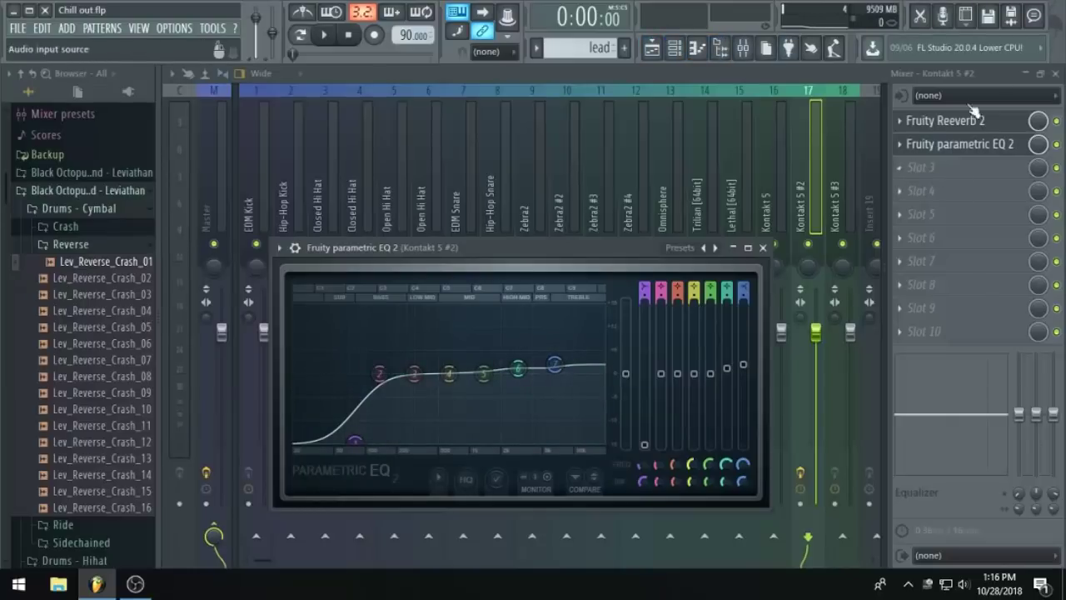
pyautogui.click(1057, 74)
pyautogui.click(776, 85)
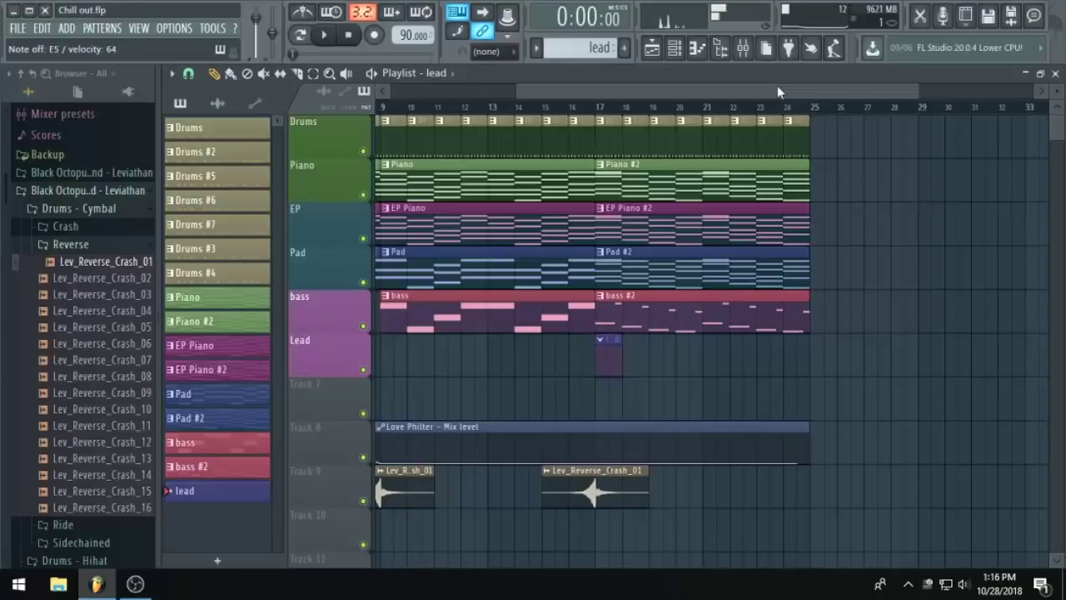
# Place the playback position in bar 15 and save the project.
pyautogui.scroll(2, 638, 180)
pyautogui.click(513, 106)
pyautogui.hotkey('ctrl', 's')
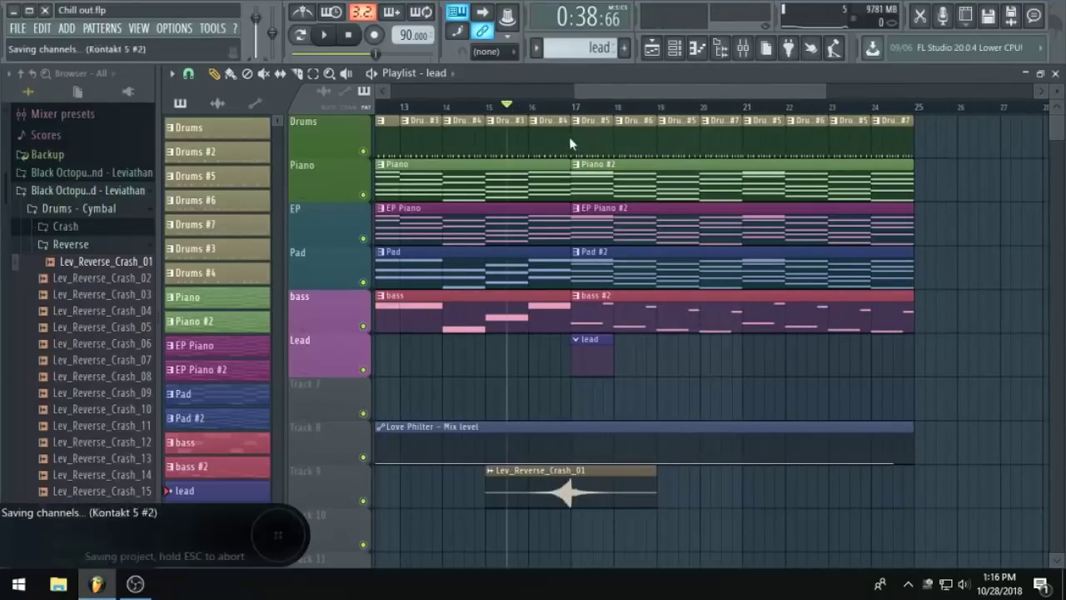
pyautogui.scroll(2, 556, 162)
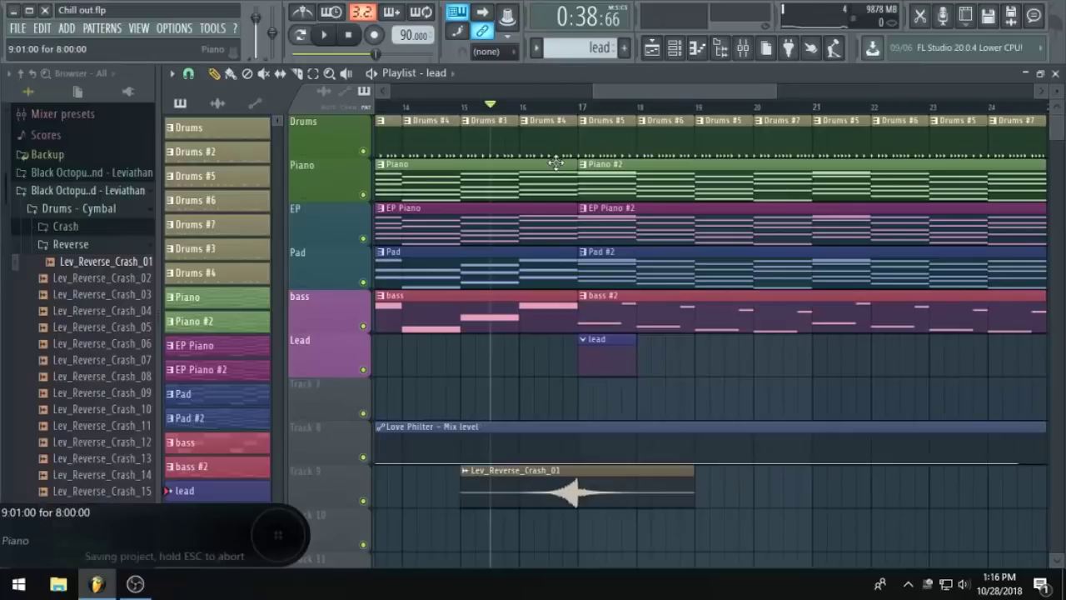
pyautogui.press('e')
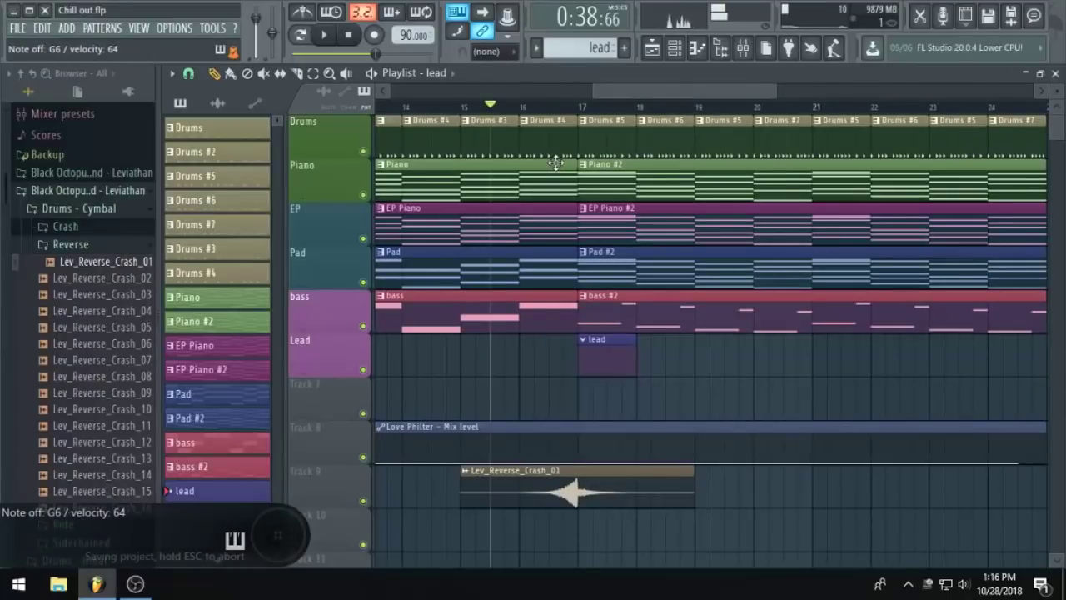
# Play the song from bar 15 while trying out guitar notes over it, and stop playback.
pyautogui.scroll(-3, 555, 163)
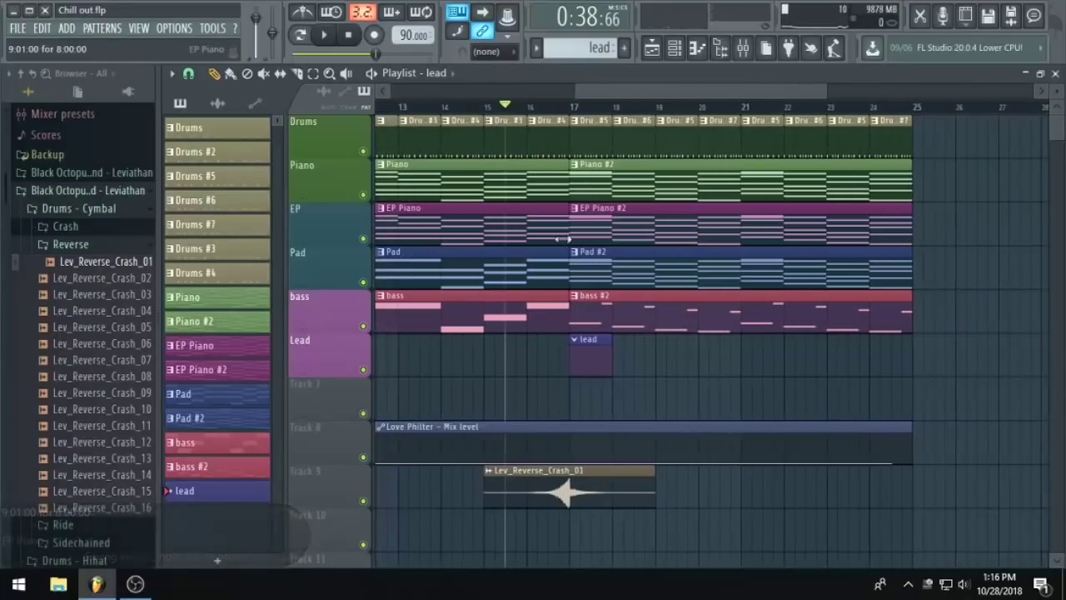
pyautogui.press('space')
pyautogui.scroll(1, 571, 249)
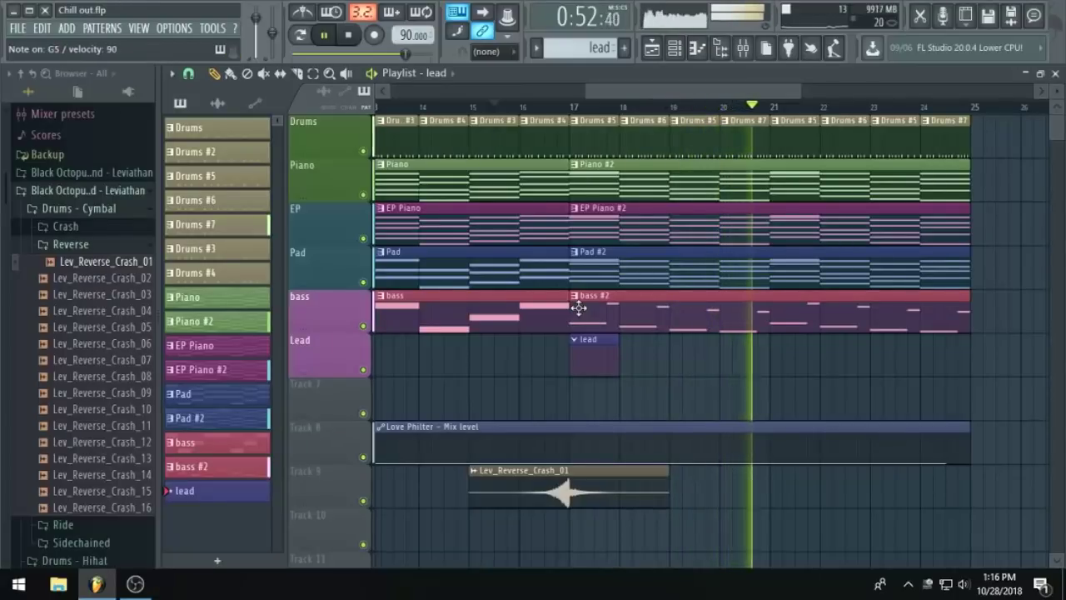
pyautogui.press('space')
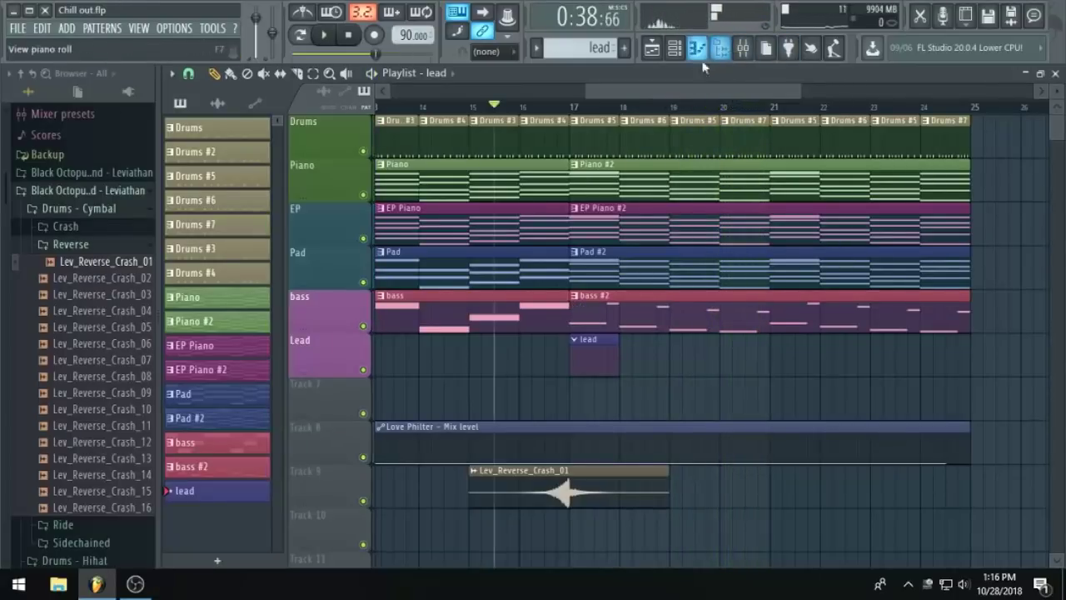
# Raise the volume of the Kontakt 5 #2 channel slightly in the channel rack.
pyautogui.click(676, 49)
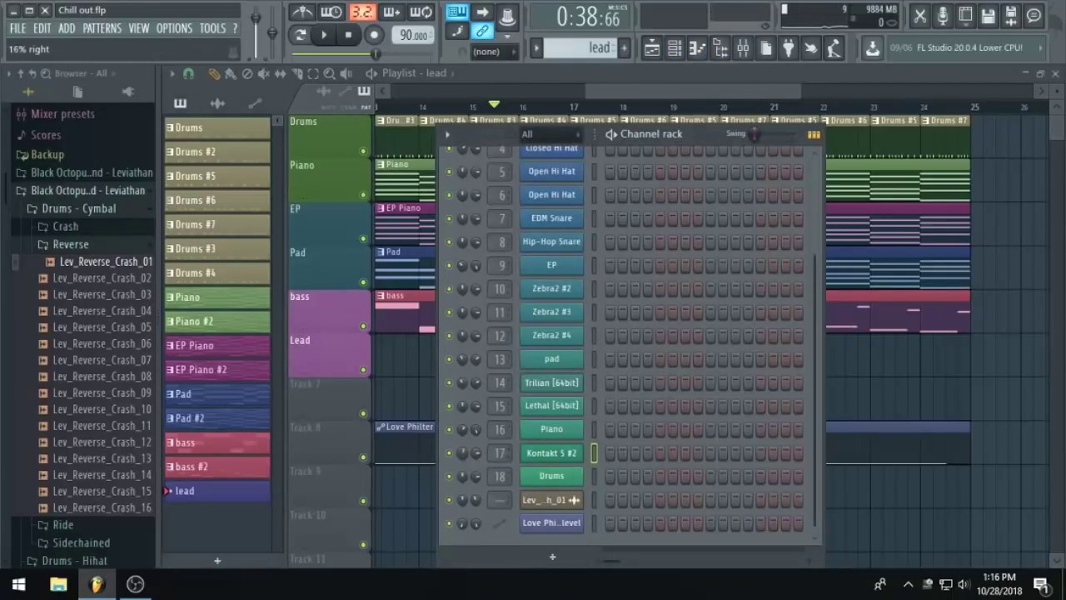
pyautogui.moveTo(472, 455); pyautogui.dragTo(473, 452)
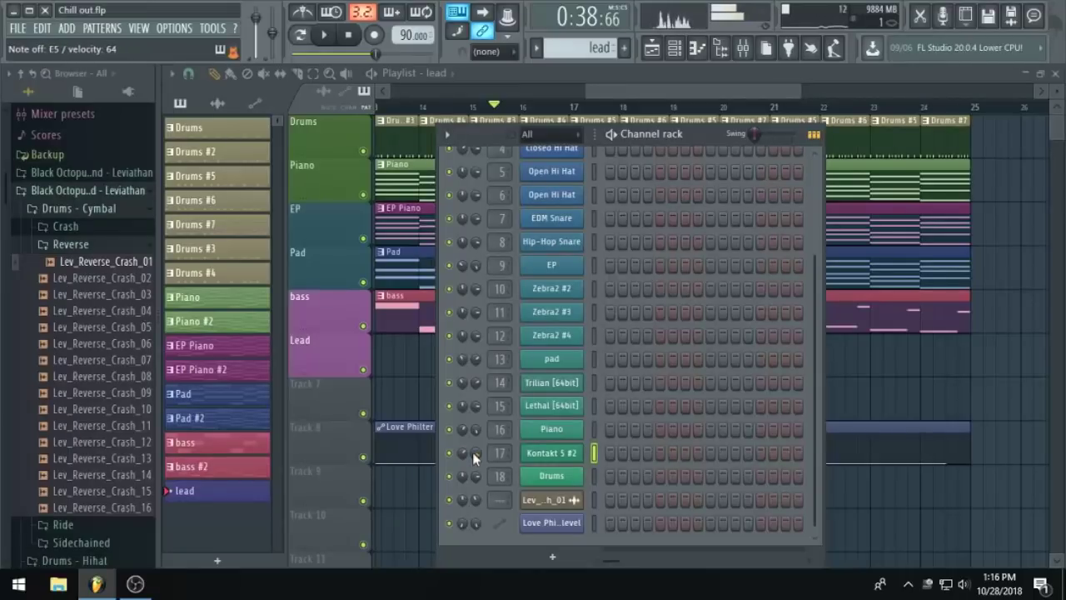
# Add Fruity Delay 2 to the third slot of the Kontakt 5 #2 mixer track and set EQ band 6 to 1.8 dB at 2936 Hz.
pyautogui.click(744, 52)
pyautogui.click(946, 182)
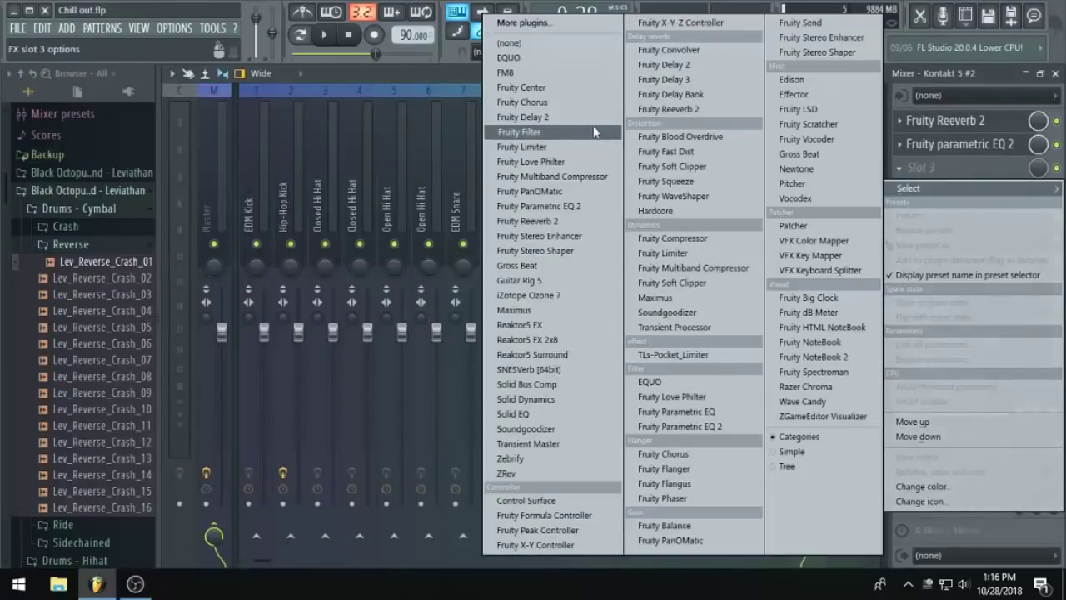
pyautogui.click(581, 125)
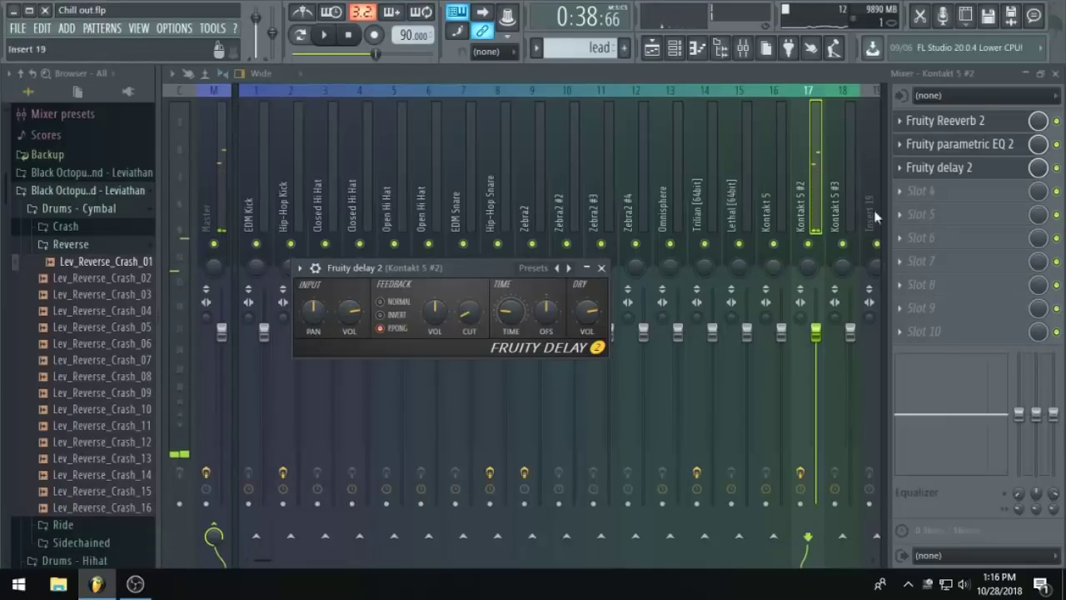
pyautogui.click(916, 145)
pyautogui.moveTo(569, 371); pyautogui.dragTo(518, 367)
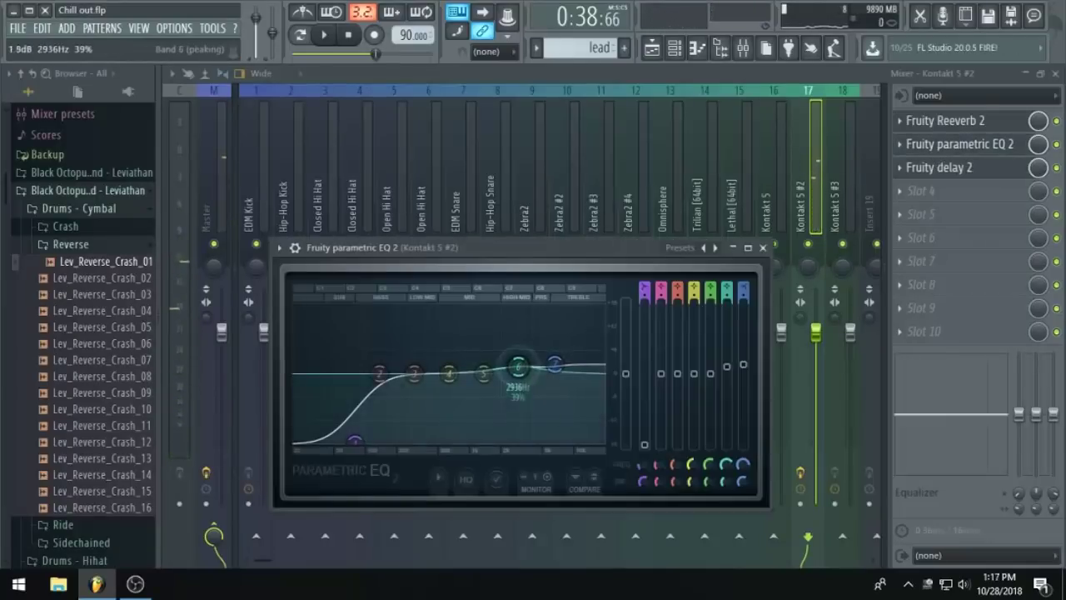
# Play the section from bar 16 while improvising the lead melody over it, and stop playback.
pyautogui.click(652, 47)
pyautogui.click(582, 108)
pyautogui.press('space')
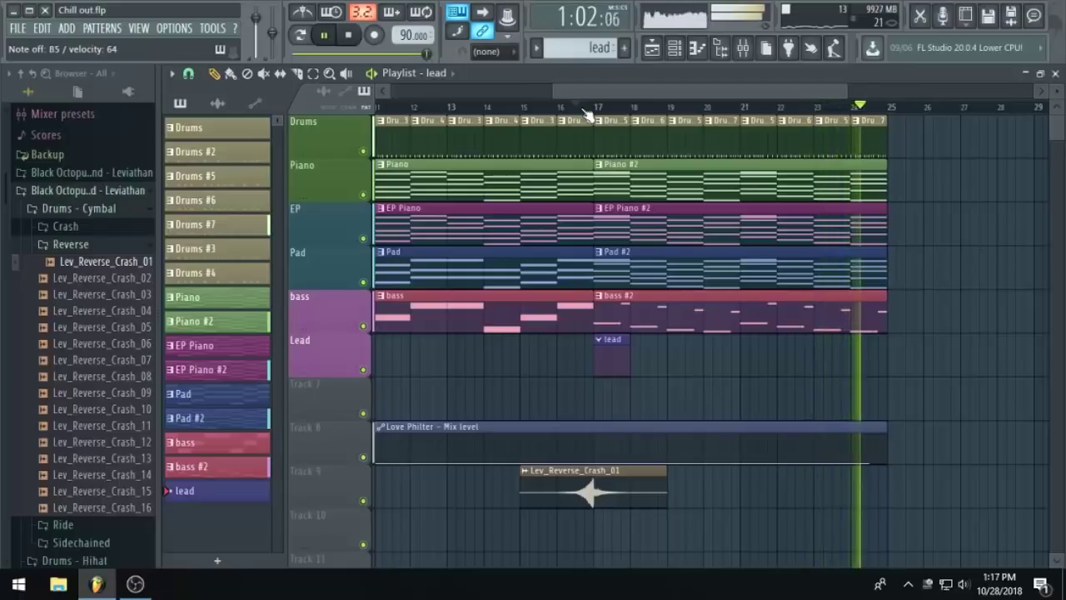
pyautogui.click(582, 108)
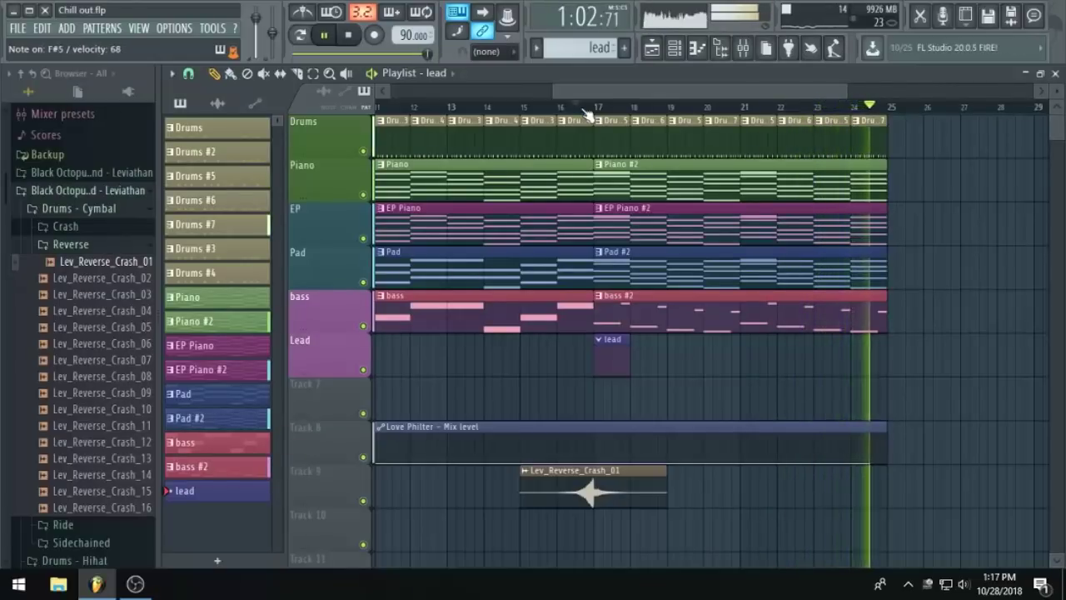
pyautogui.press('space')
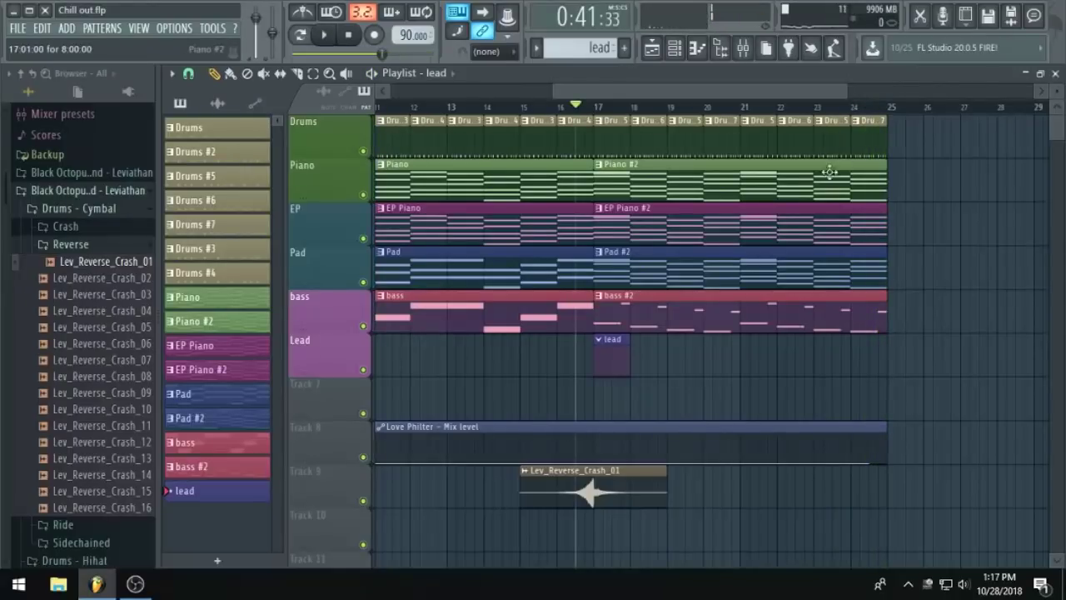
pyautogui.scroll(-3, 761, 269)
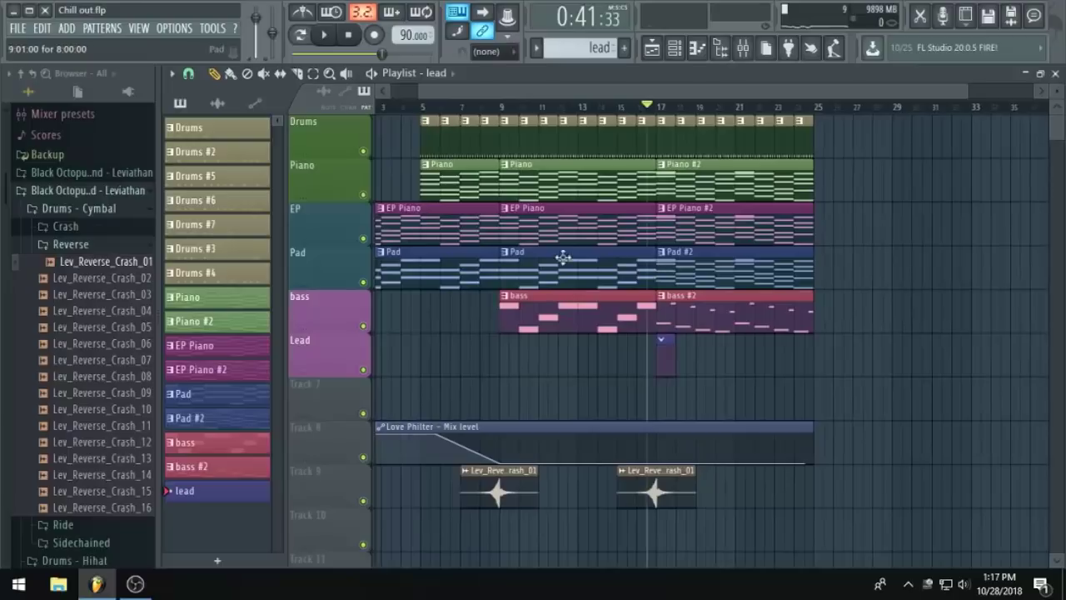
pyautogui.scroll(1, 701, 263)
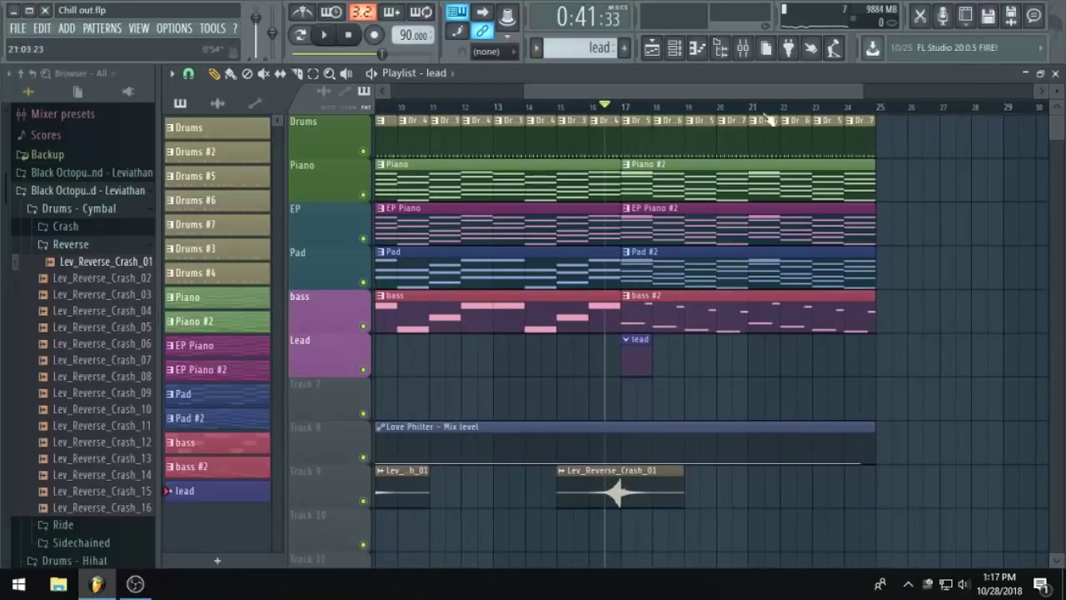
pyautogui.scroll(-2, 741, 208)
pyautogui.scroll(-1, 704, 350)
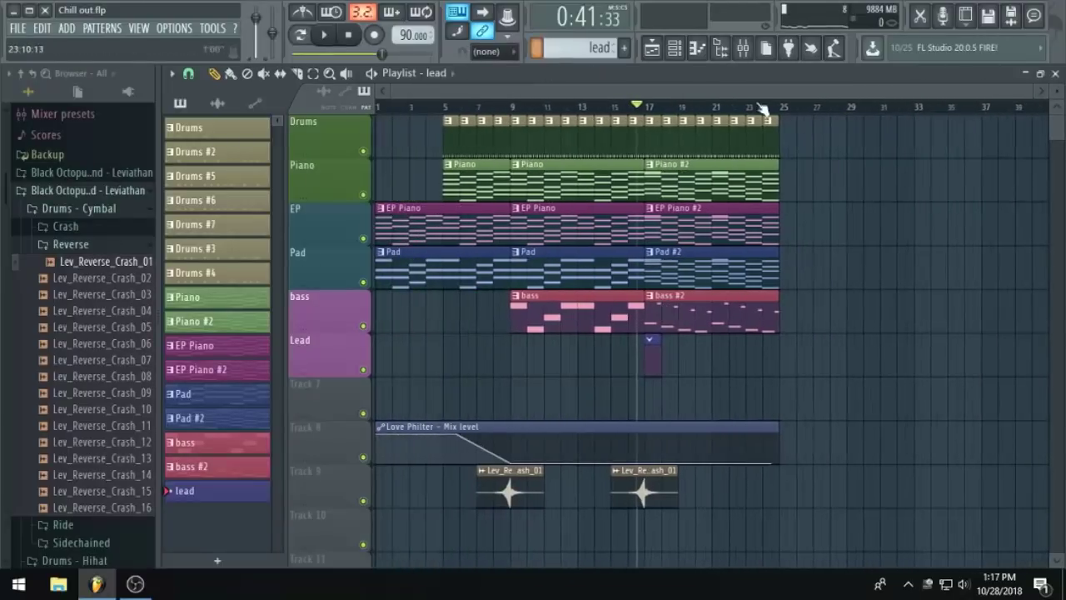
pyautogui.scroll(2, 575, 150)
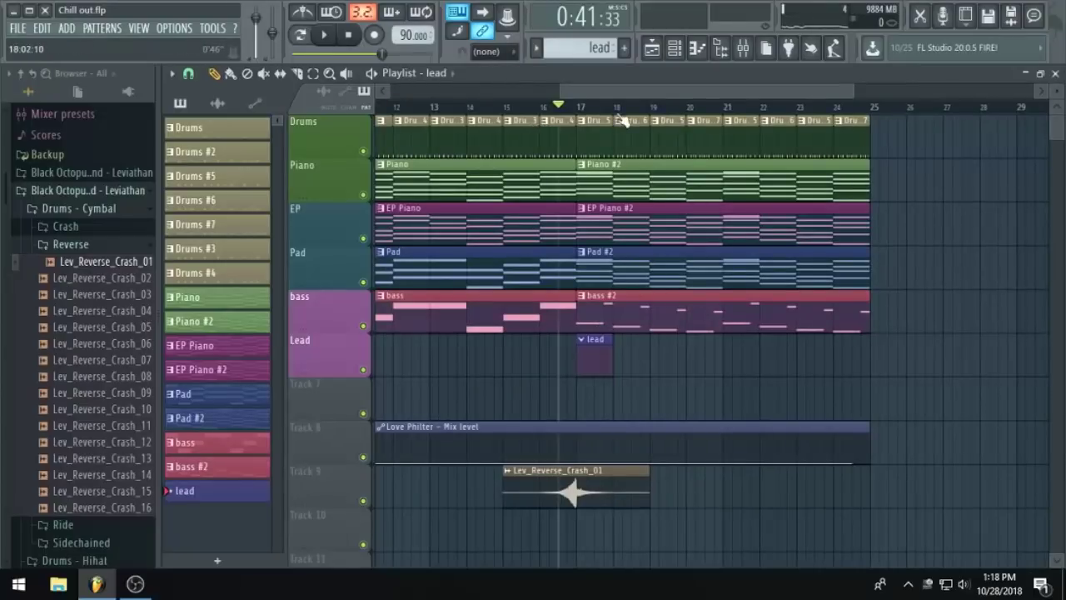
pyautogui.moveTo(665, 95); pyautogui.dragTo(634, 102)
# Open the preset browser of the Zebra2 #3 channel and show the Impact Soundworks Tetralogy preset folder.
pyautogui.click(697, 49)
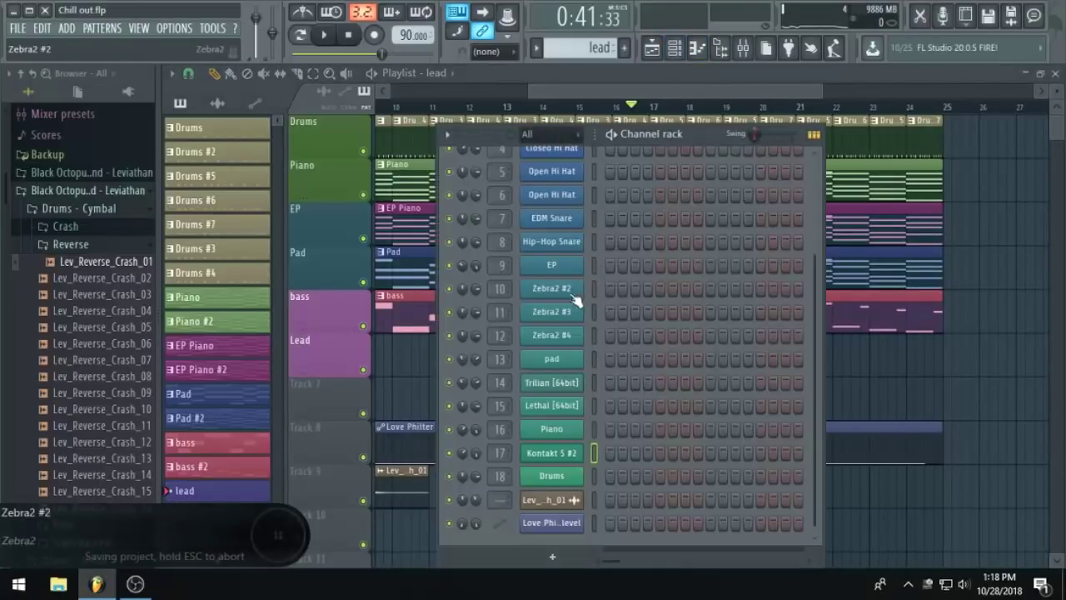
pyautogui.click(562, 314)
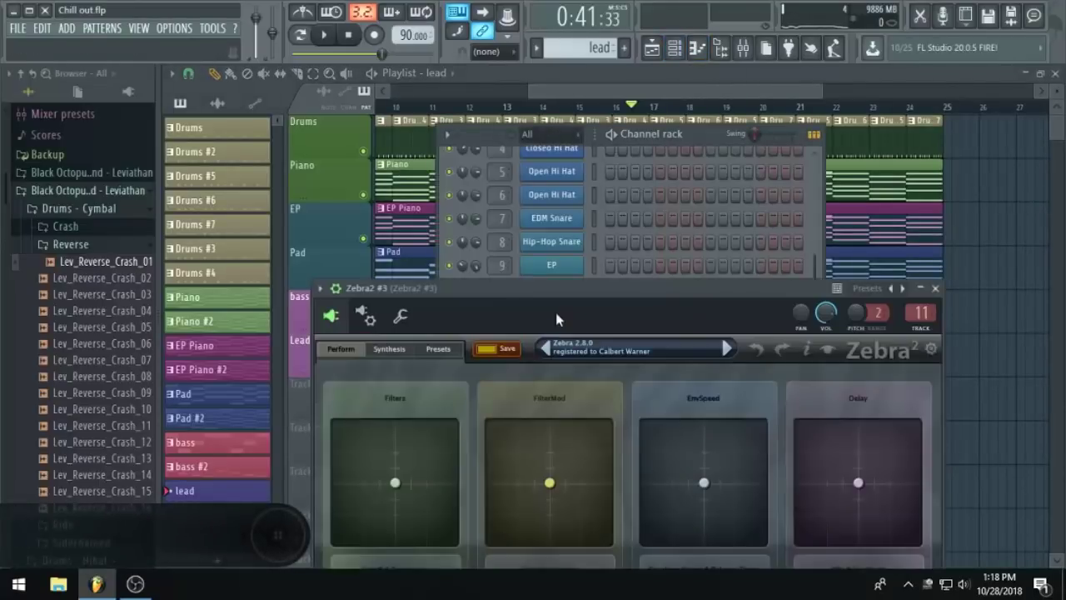
pyautogui.click(431, 348)
pyautogui.moveTo(567, 291); pyautogui.dragTo(566, 231)
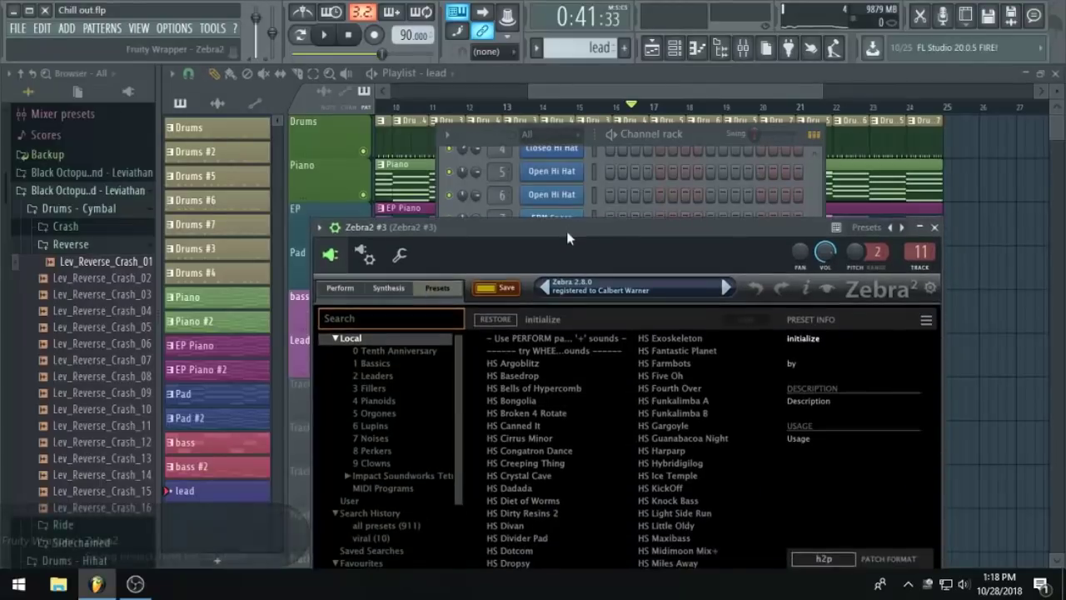
pyautogui.click(392, 473)
pyautogui.click(393, 473)
pyautogui.scroll(-1, 394, 477)
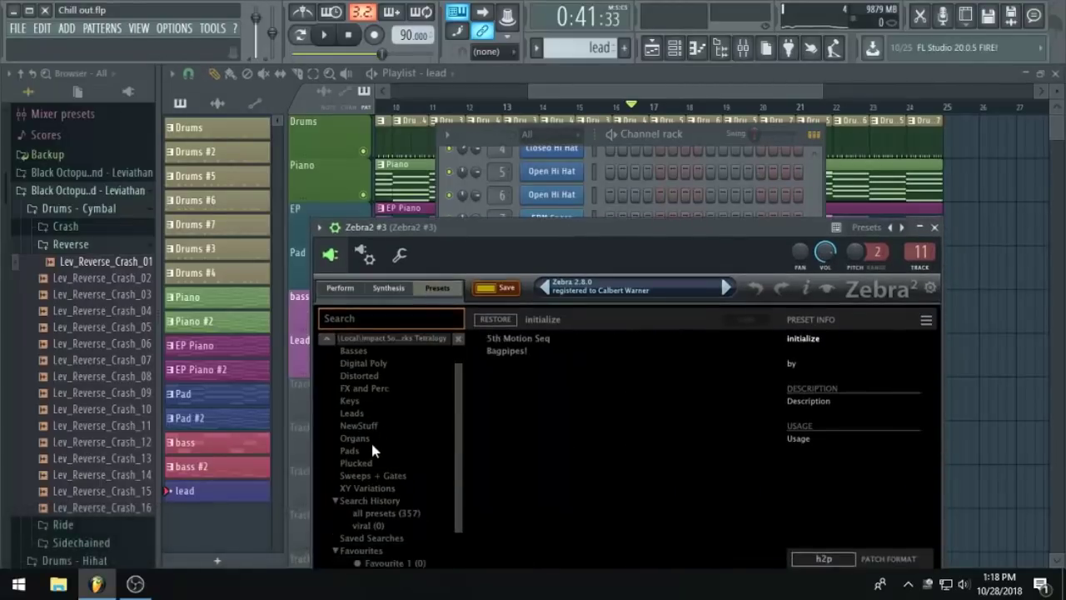
# Try the Leads presets Benassi Solo Saw, PWM Mourn Lead and Solo Square Lead in Zebra2 #3.
pyautogui.click(353, 414)
pyautogui.click(528, 376)
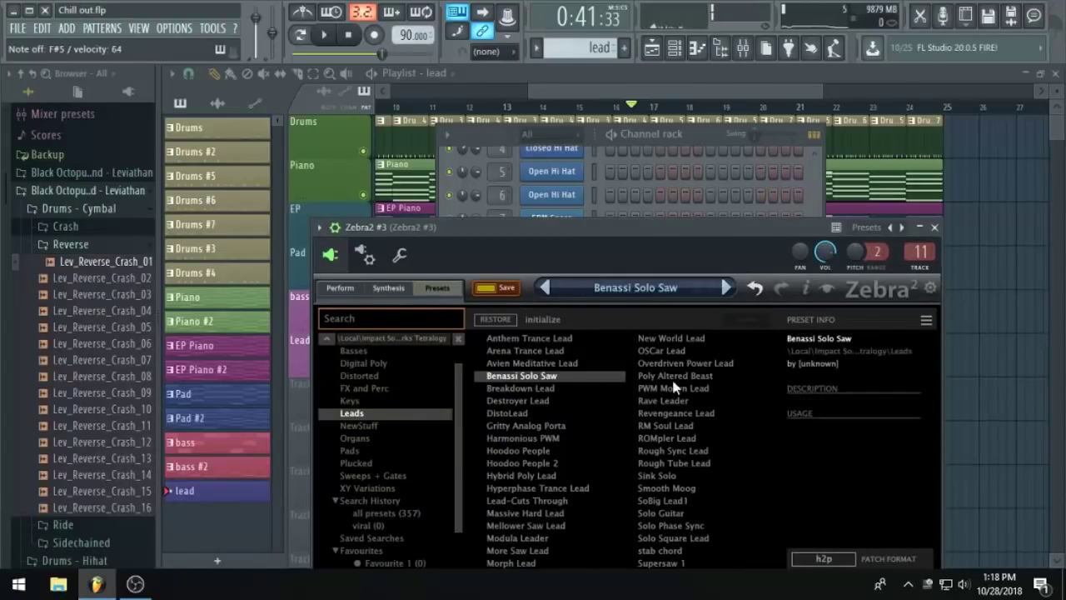
pyautogui.click(688, 392)
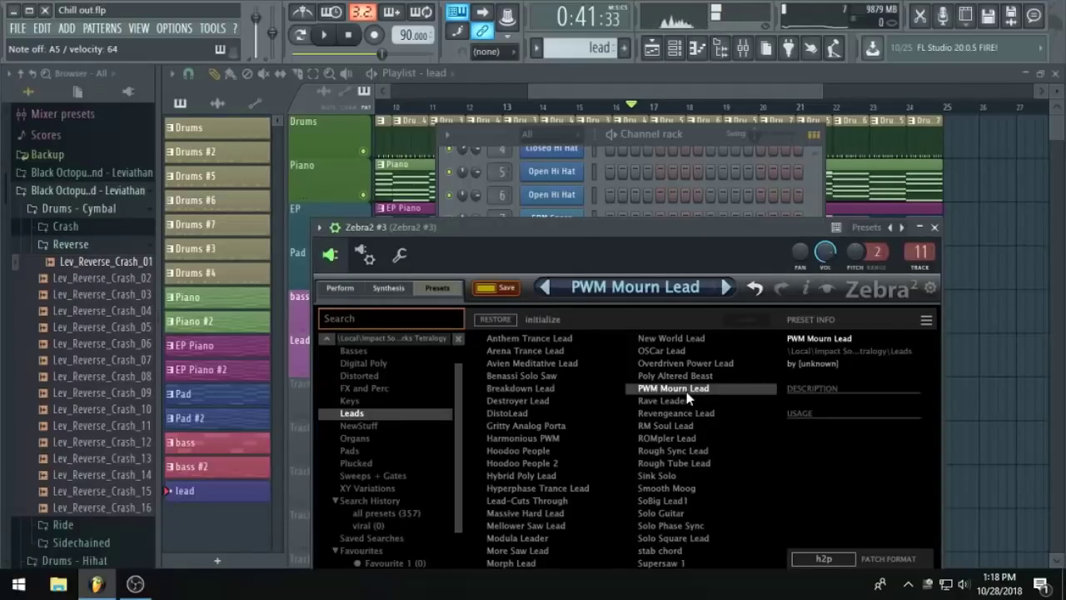
pyautogui.click(687, 539)
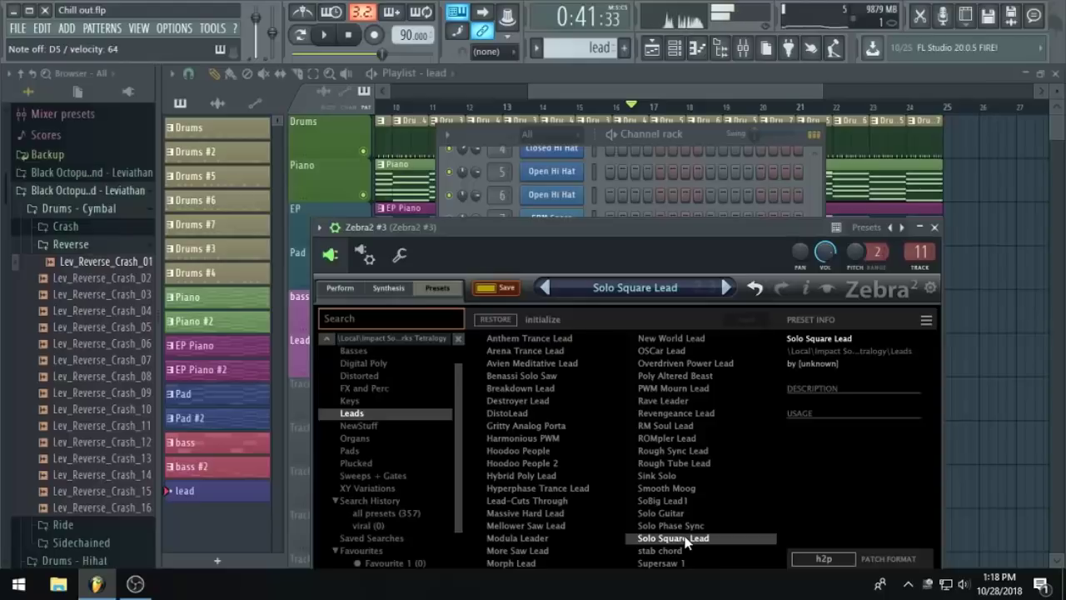
# Try Leads presets Hoodoo People 2, Overdriven Power Lead, Arena Trance Lead, Avien Meditative Lead and Harmonious PWM in Zebra2 #3, and load Smooth Moog.
pyautogui.click(557, 467)
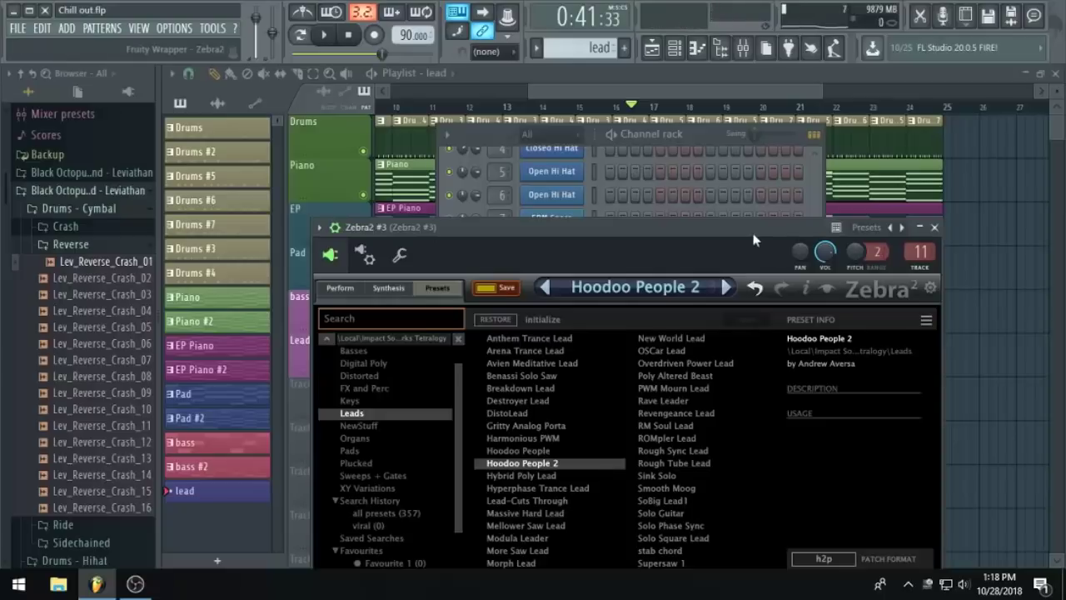
pyautogui.moveTo(754, 240); pyautogui.dragTo(746, 165)
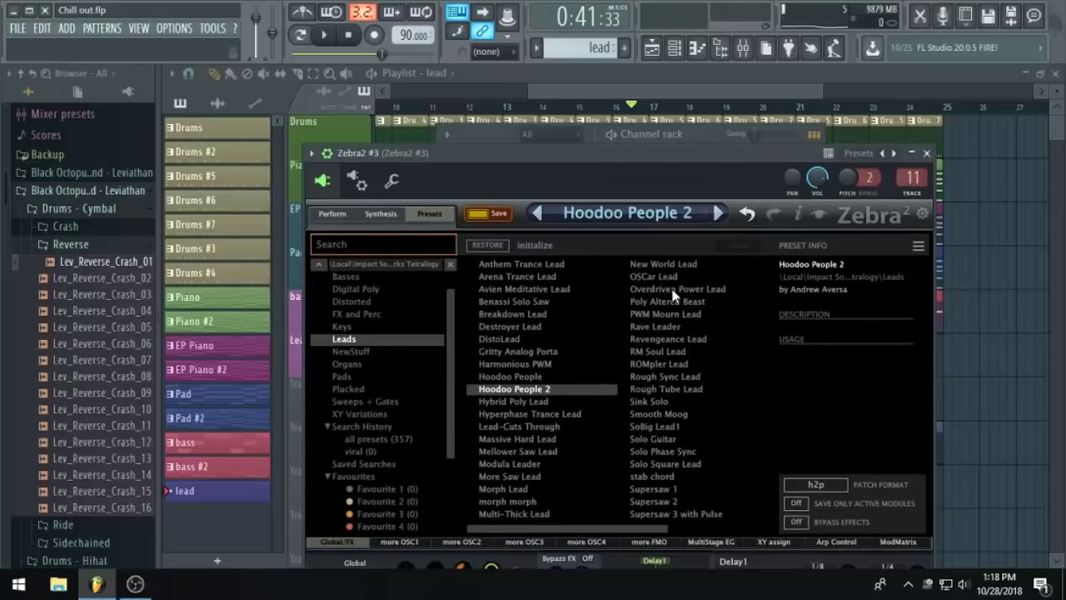
pyautogui.click(674, 289)
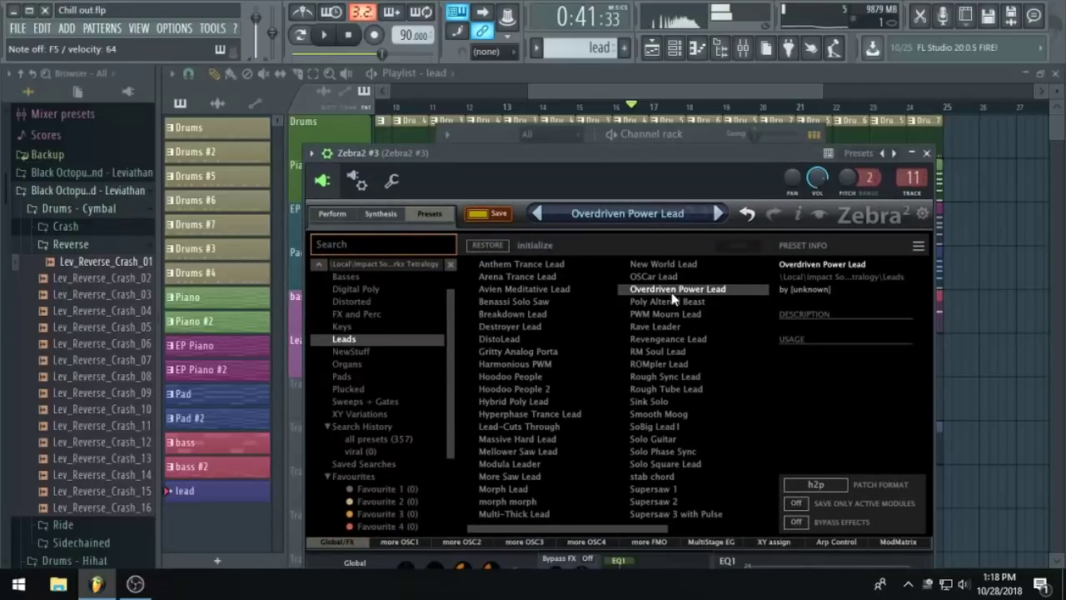
pyautogui.click(566, 277)
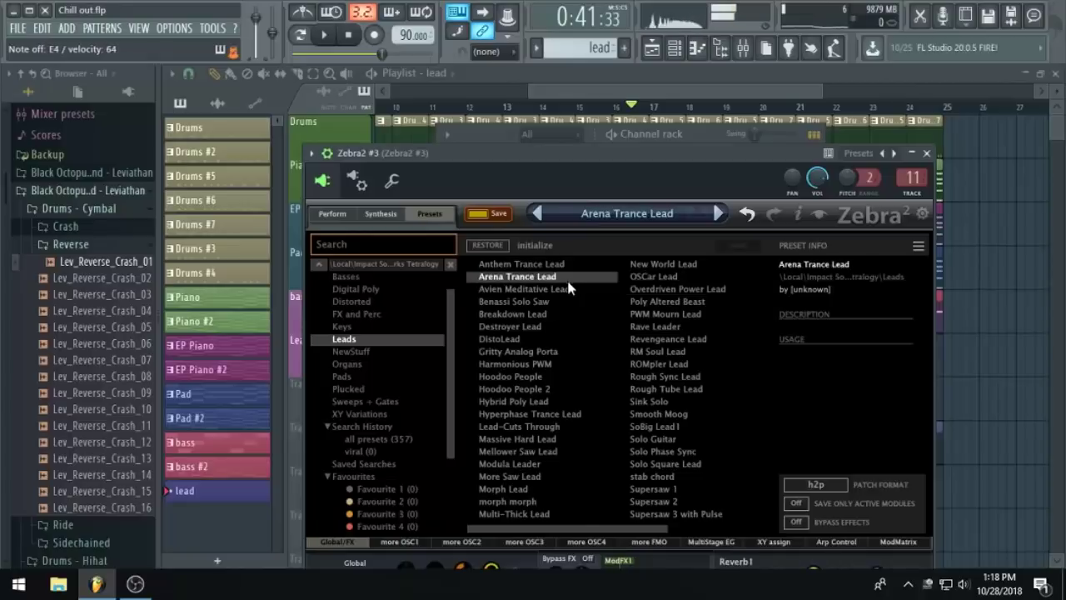
pyautogui.click(571, 289)
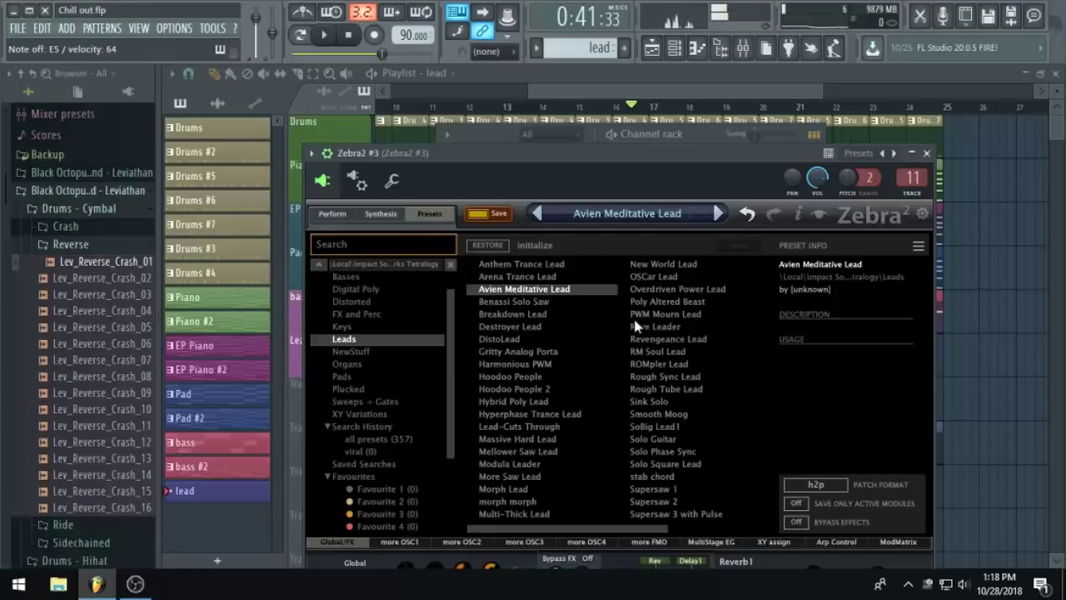
pyautogui.click(523, 365)
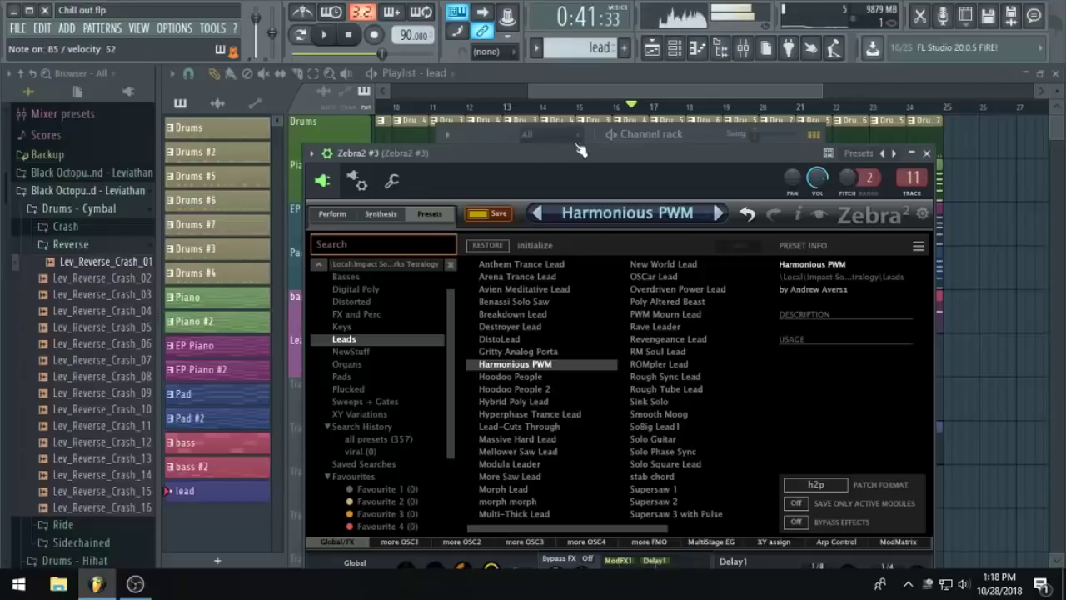
pyautogui.click(666, 414)
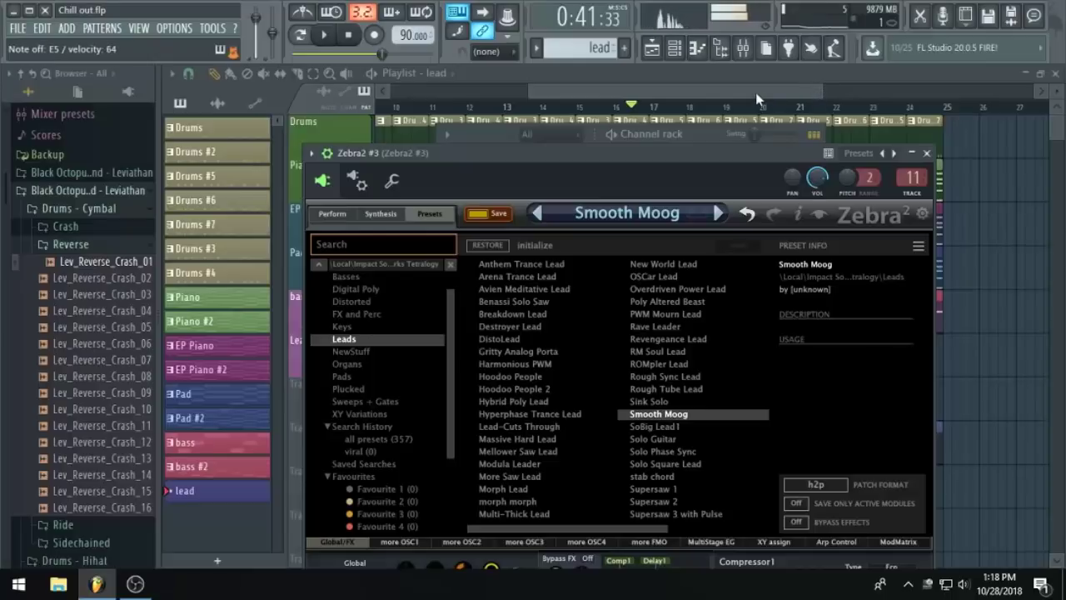
# Save the project and start playback from bar 16 to improvise over it with the Smooth Moog lead.
pyautogui.moveTo(755, 94)
pyautogui.mouseDown()
pyautogui.moveTo(699, 96)
pyautogui.moveTo(748, 92)
pyautogui.mouseUp()
pyautogui.scroll(2, 708, 250)
pyautogui.scroll(-2, 778, 144)
pyautogui.hotkey('ctrl', 's')
pyautogui.scroll(-1, 853, 190)
pyautogui.scroll(3, 841, 196)
pyautogui.press('space')
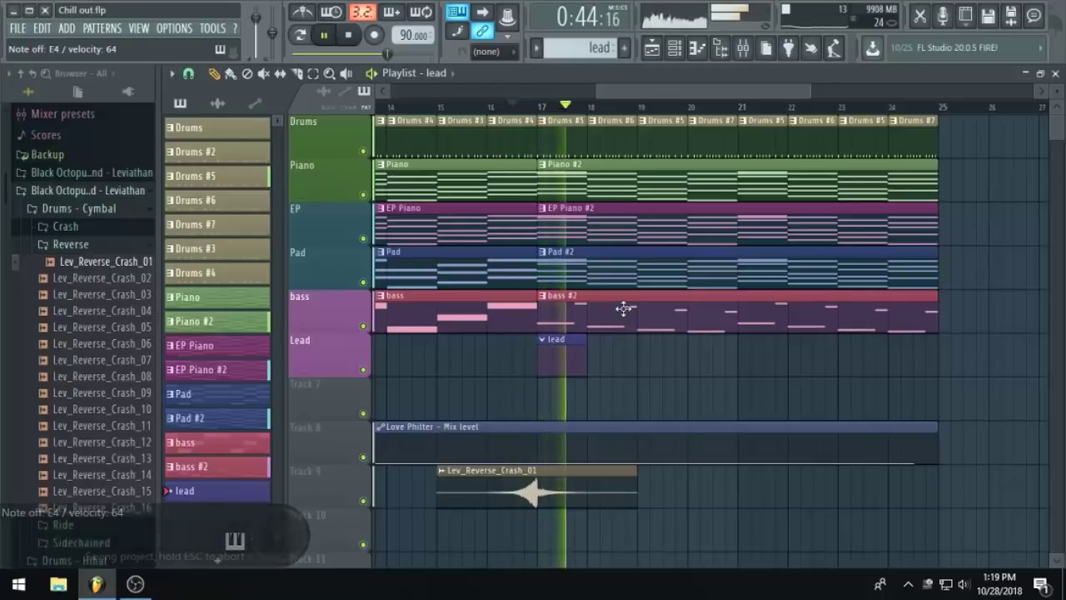
# Adjust the Zebra2 #3 channel volume while playing along, return to the playlist and stop playback.
pyautogui.click(675, 50)
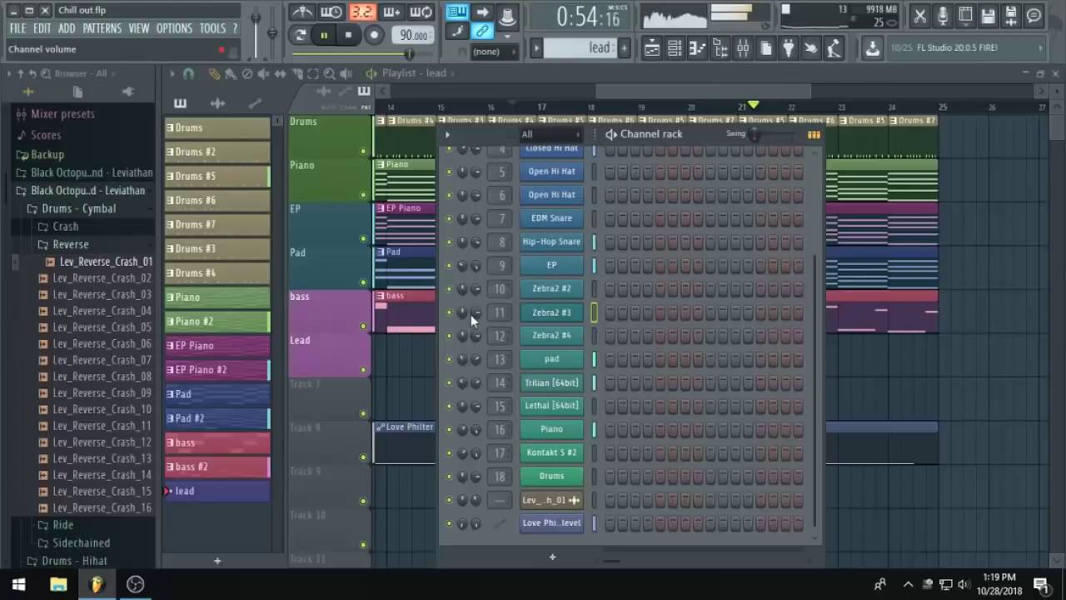
pyautogui.moveTo(463, 312); pyautogui.dragTo(463, 302)
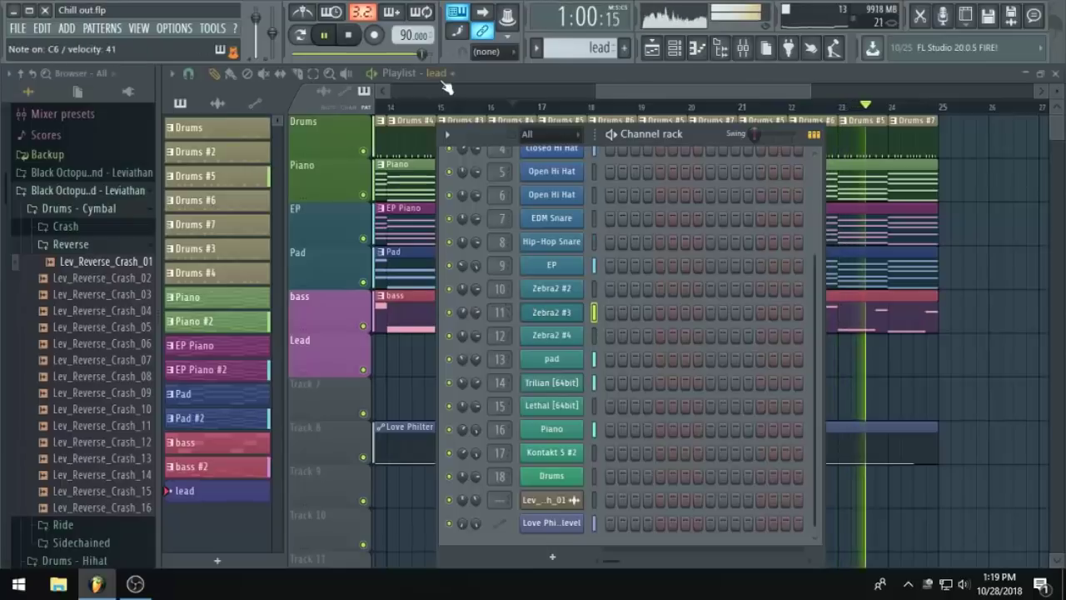
pyautogui.click(610, 92)
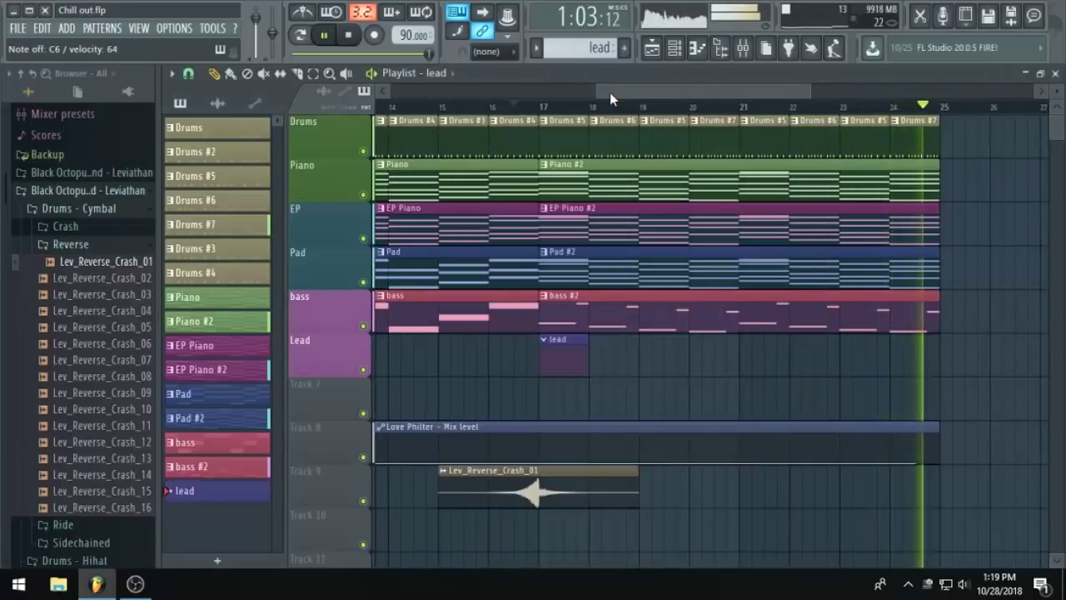
pyautogui.press('space')
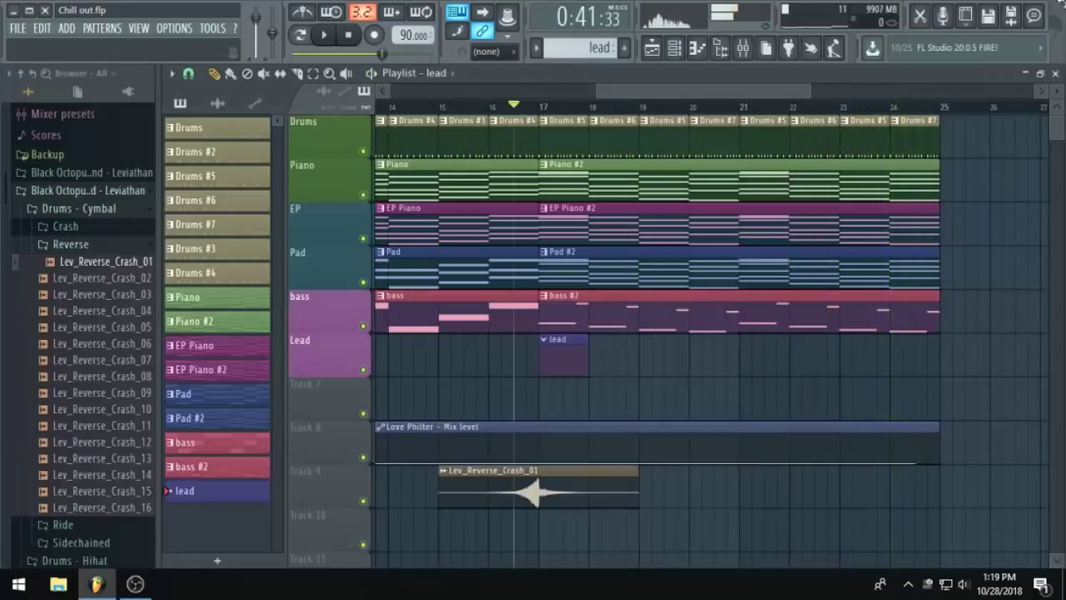
# Save the project and record an eight-bar lead melody into the lead pattern from bar 17.
pyautogui.scroll(2, 702, 234)
pyautogui.hotkey('ctrl', 's')
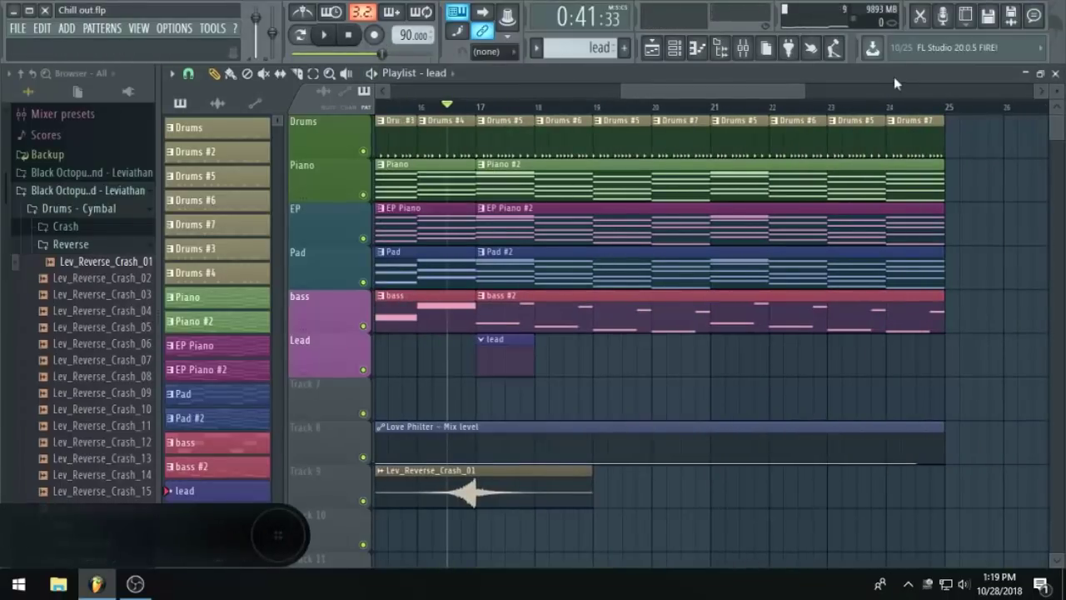
pyautogui.press('r')
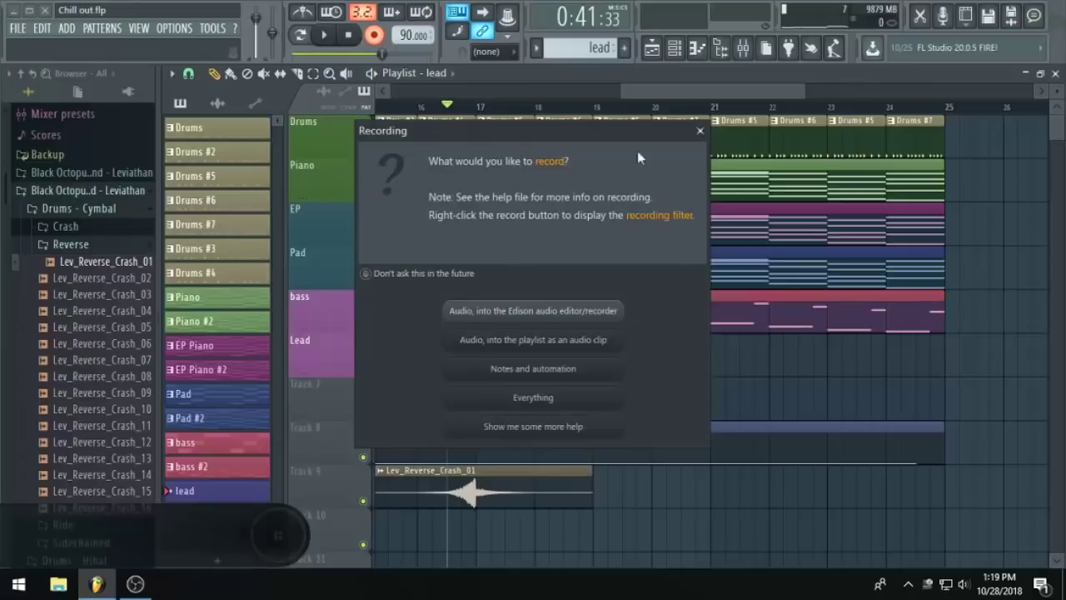
pyautogui.click(699, 133)
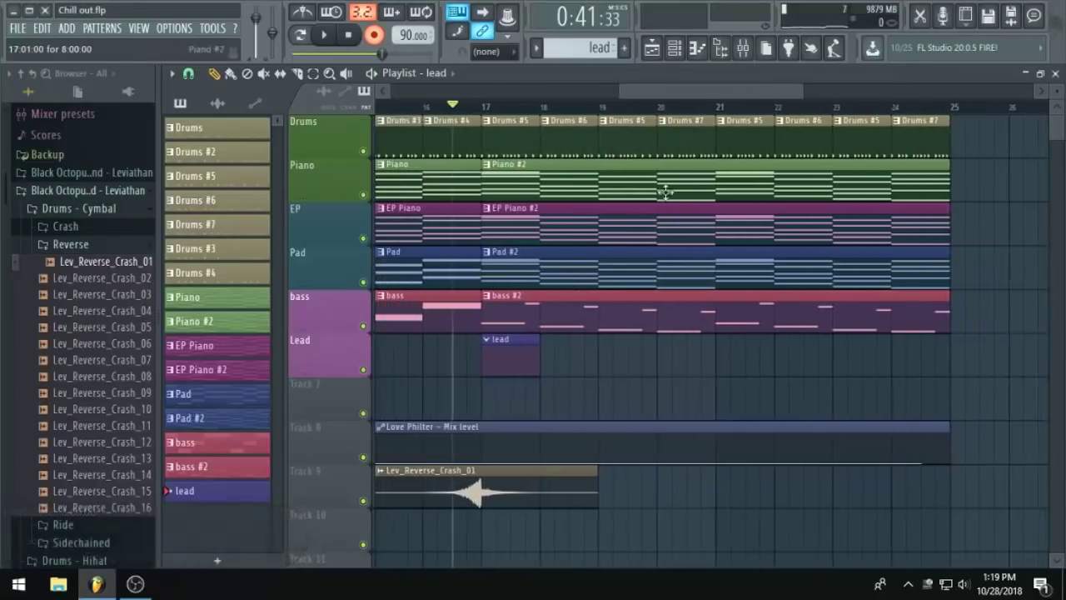
pyautogui.moveTo(732, 92)
pyautogui.mouseDown()
pyautogui.moveTo(682, 95)
pyautogui.moveTo(713, 90)
pyautogui.mouseUp()
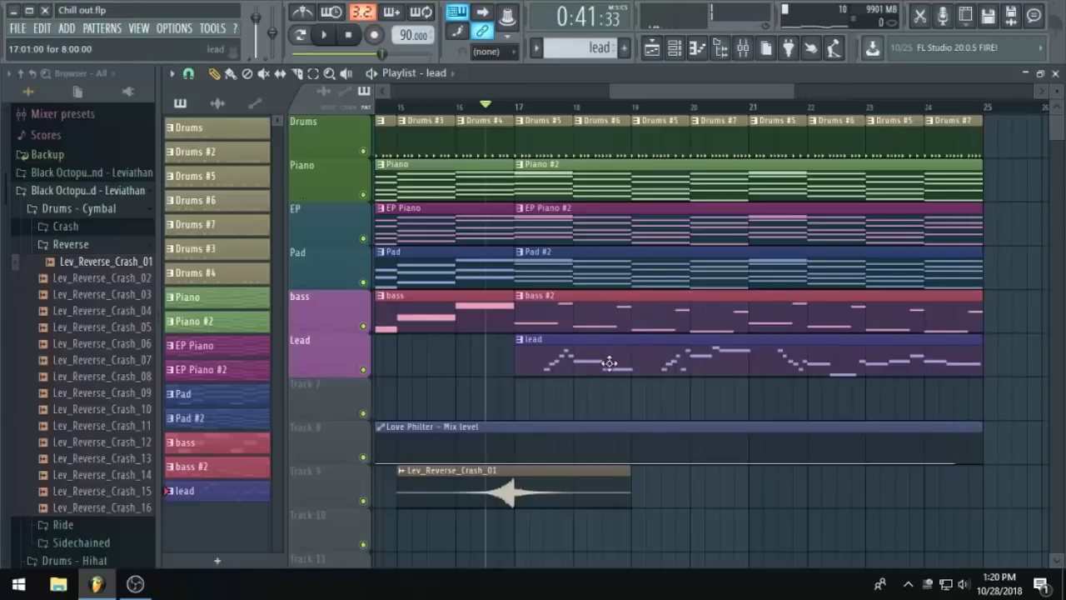
# Open the recorded lead clip in the piano roll, select all its notes and save the project.
pyautogui.doubleClick(575, 367)
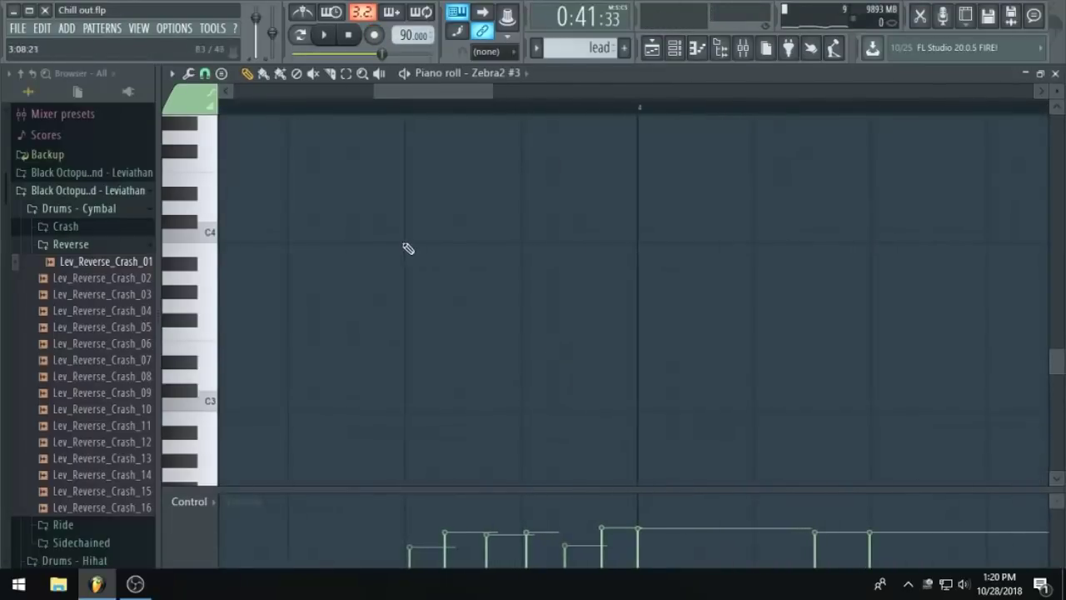
pyautogui.hotkey('ctrl', 'a')
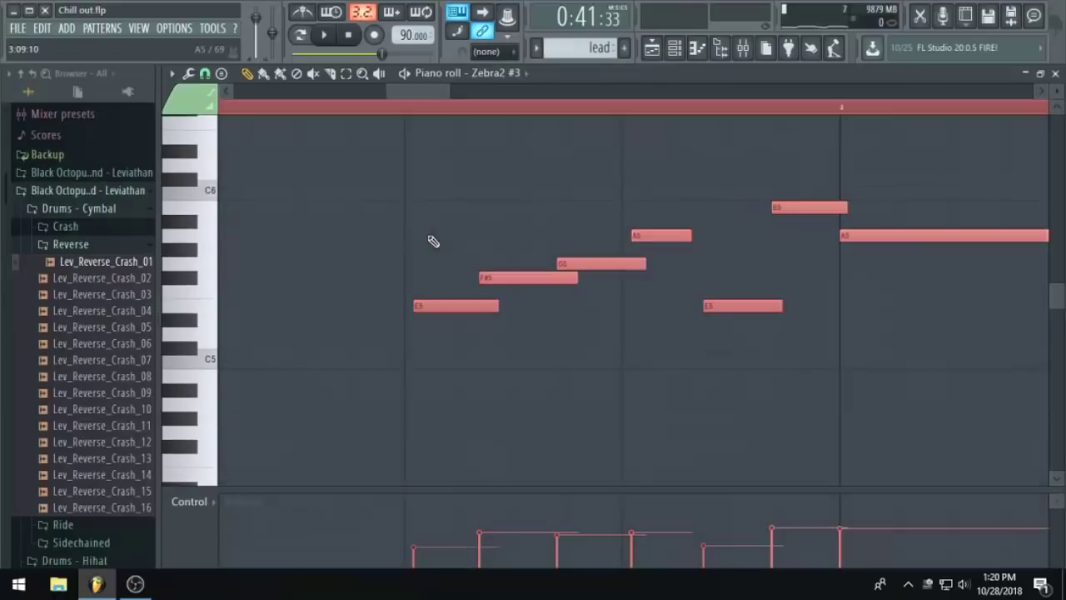
pyautogui.hotkey('ctrl', 's')
# Try quick-quantizing all the lead notes, listen to the opening phrase and undo the quantize.
pyautogui.hotkey('ctrl', 'q')
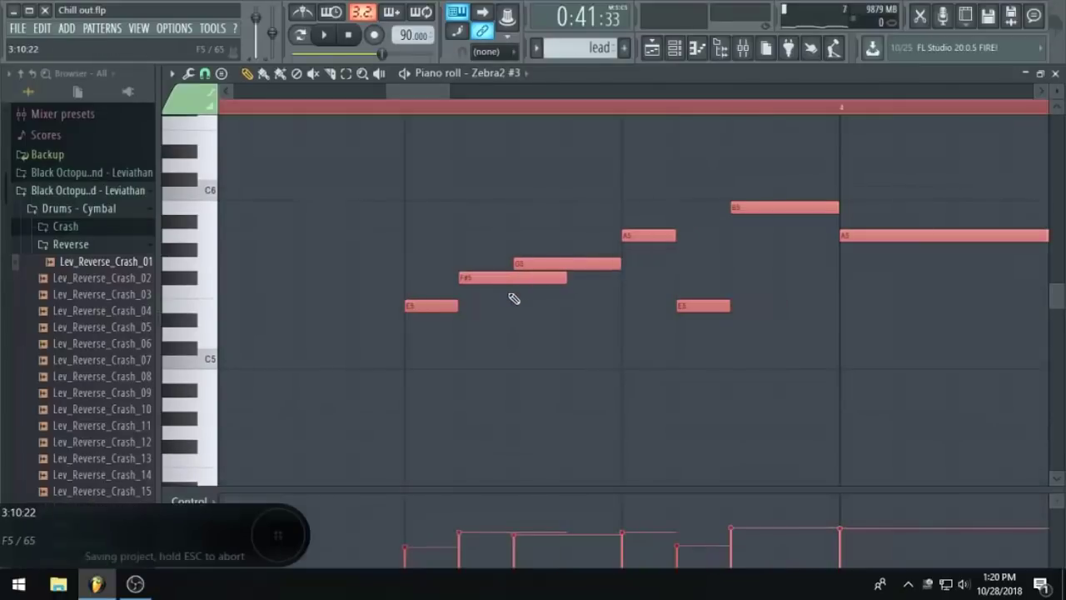
pyautogui.hotkey('ctrl', 'z')
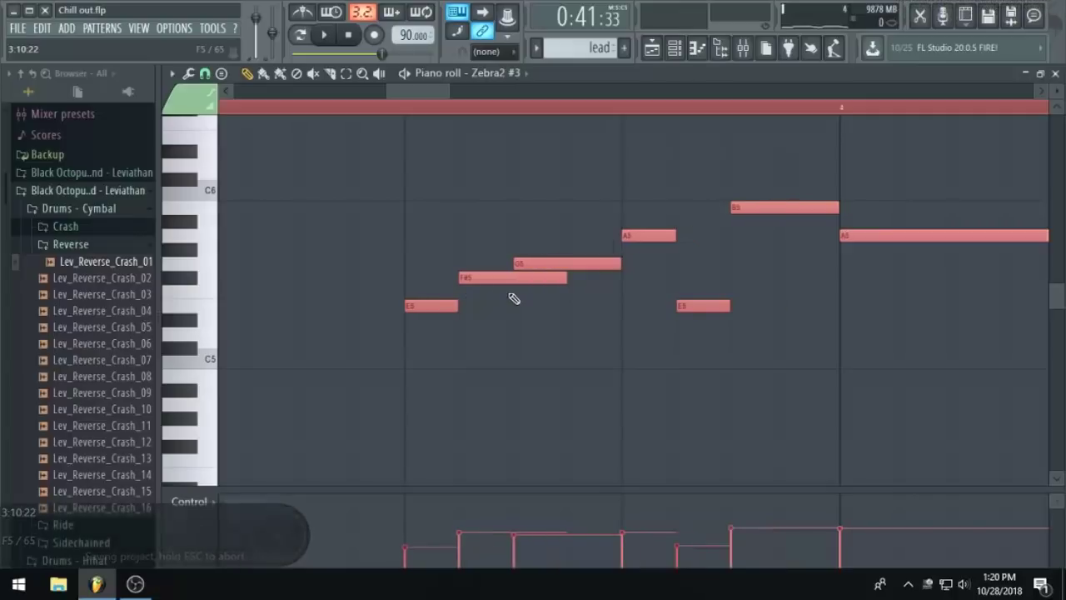
pyautogui.press('space')
pyautogui.scroll(-3, 487, 243)
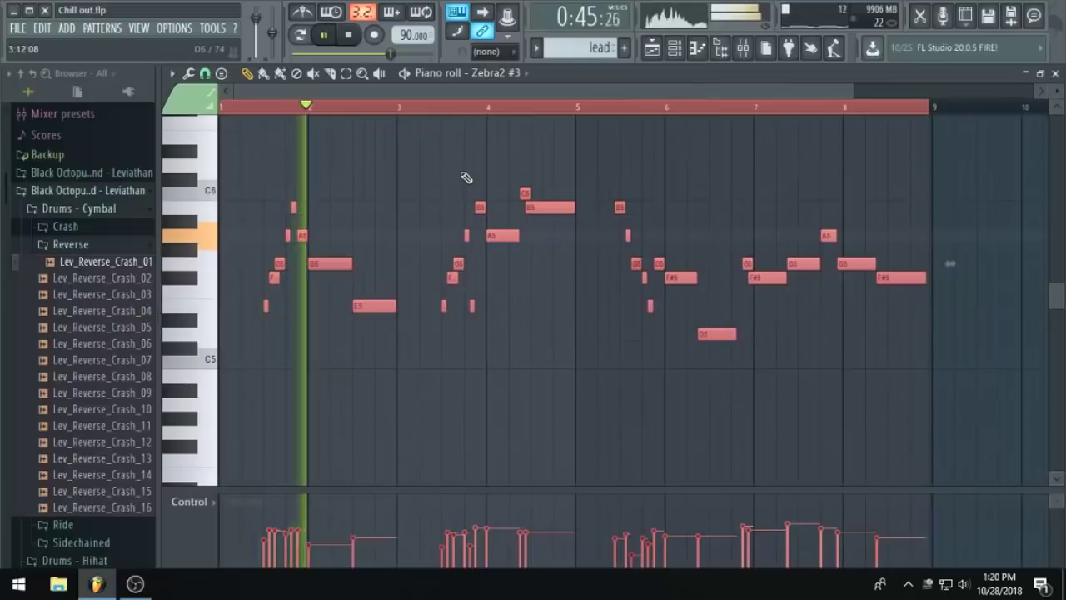
pyautogui.press('space')
pyautogui.hotkey('ctrl', 'z')
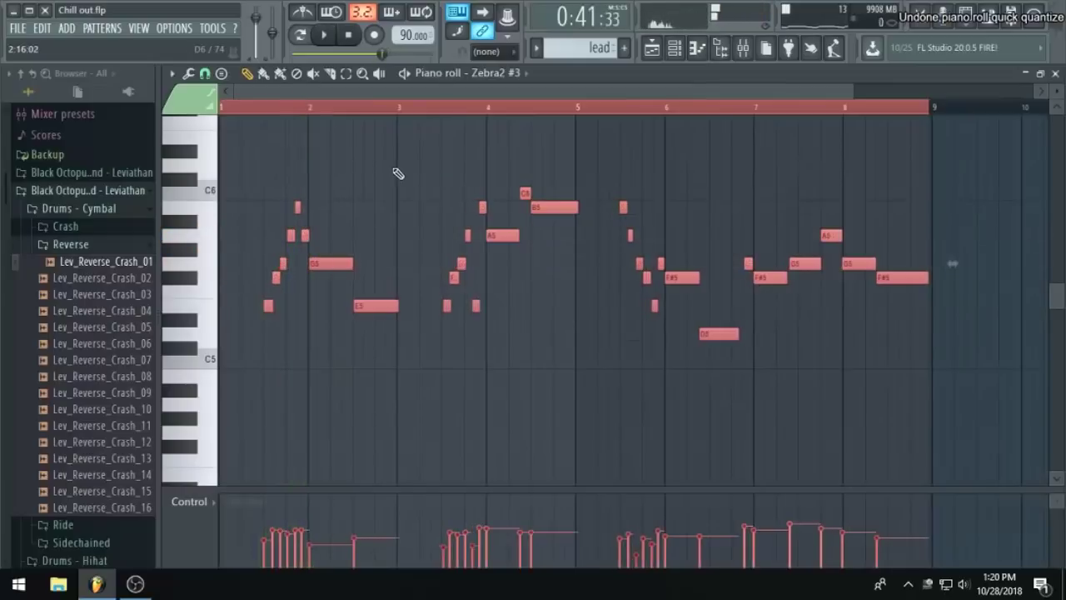
# Play back the unquantized lead melody and follow its notes in the piano roll through bar 8 to check the timing.
pyautogui.scroll(3, 319, 150)
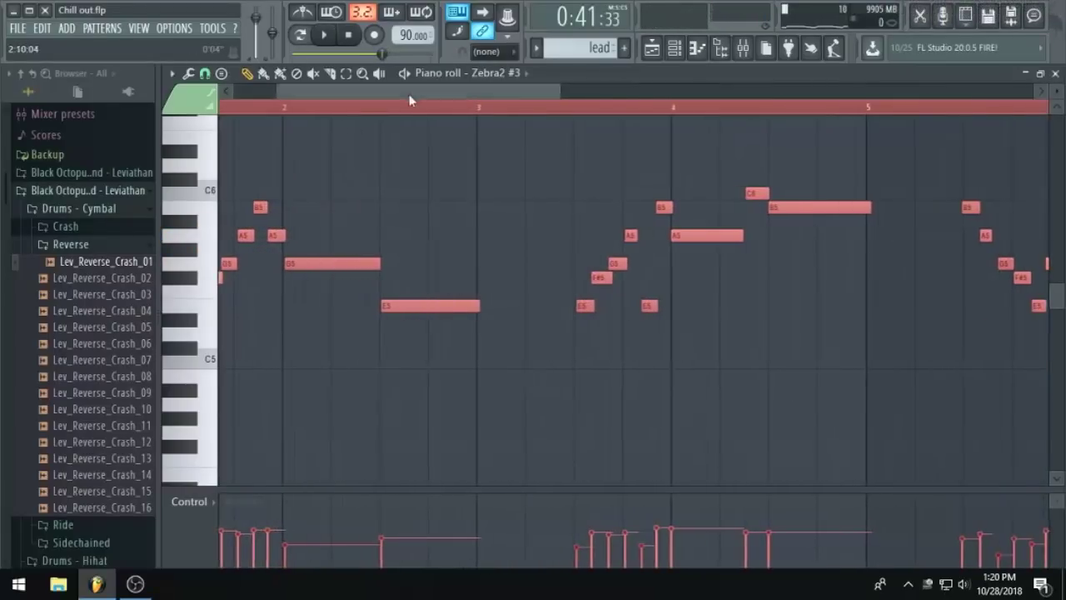
pyautogui.moveTo(414, 93); pyautogui.dragTo(366, 94)
pyautogui.scroll(4, 356, 158)
pyautogui.moveTo(290, 93); pyautogui.dragTo(257, 93)
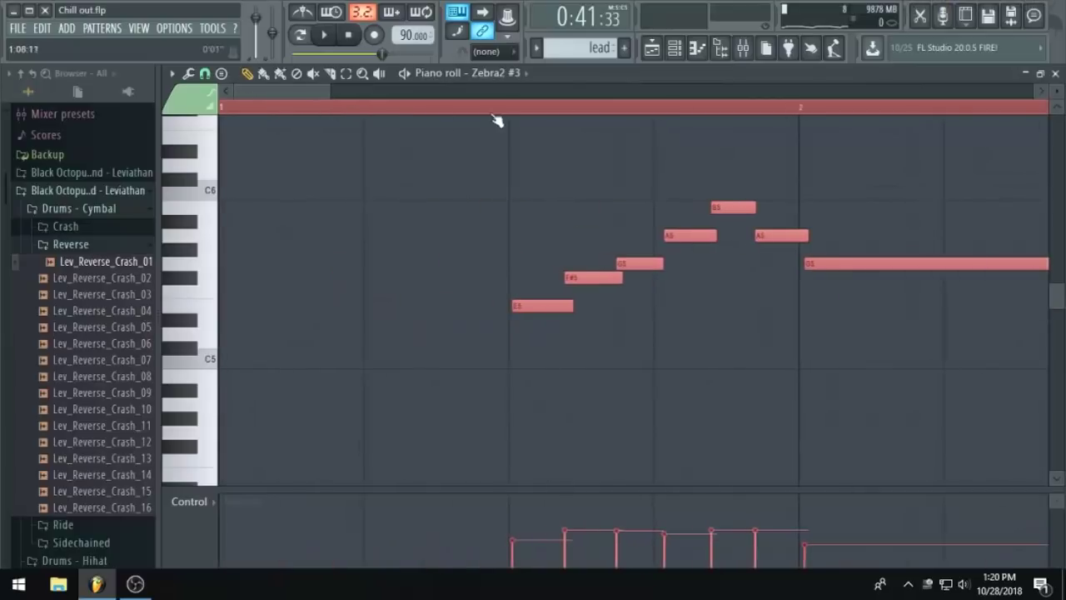
pyautogui.press('space')
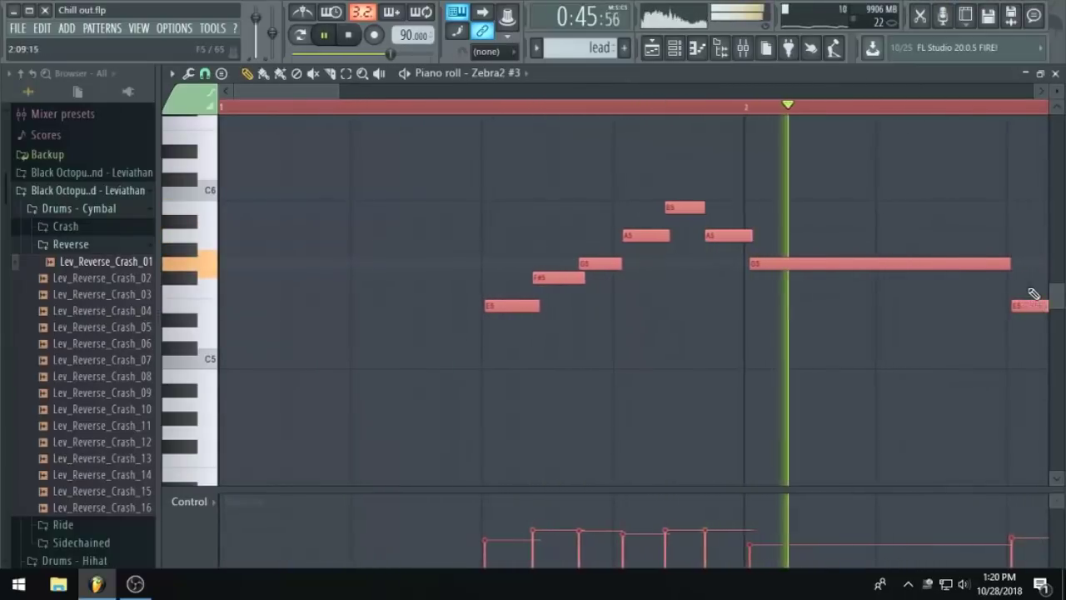
pyautogui.scroll(-4, 613, 266)
pyautogui.scroll(-3, 612, 267)
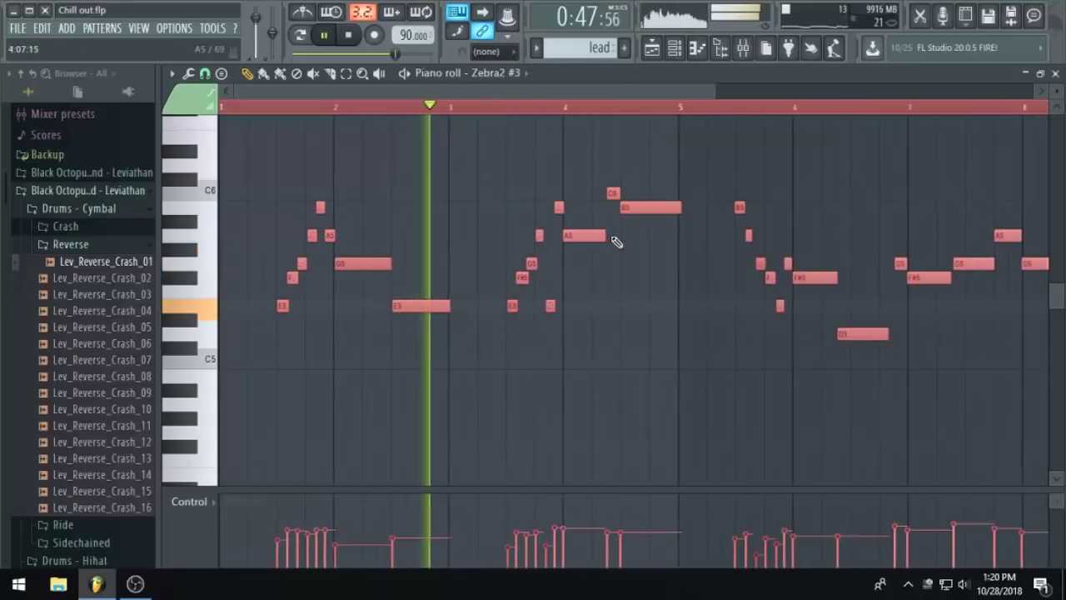
pyautogui.scroll(2, 626, 245)
pyautogui.scroll(1, 631, 249)
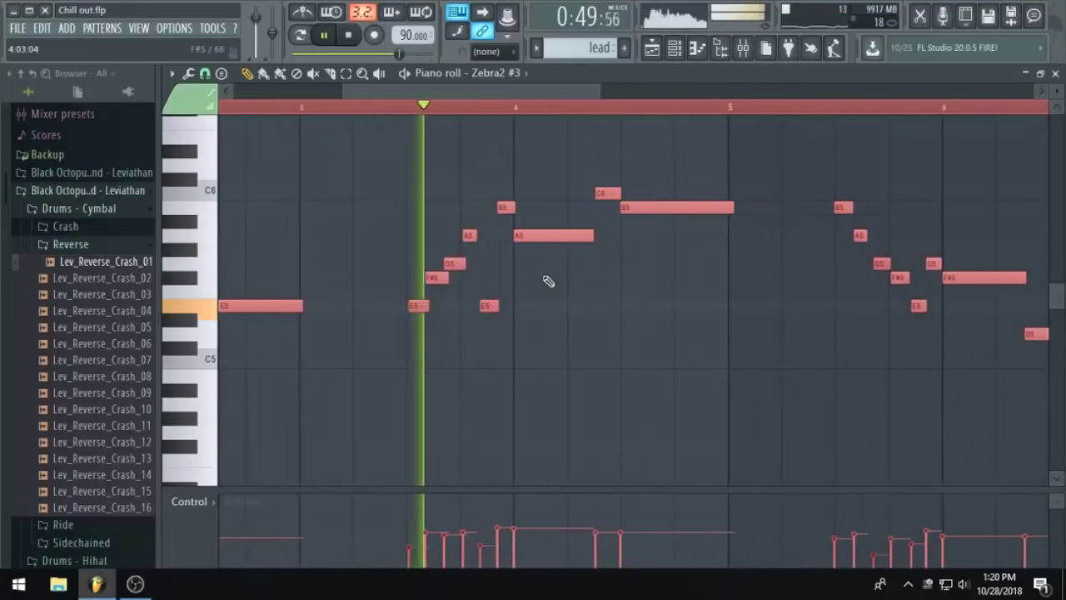
pyautogui.scroll(-6, 648, 295)
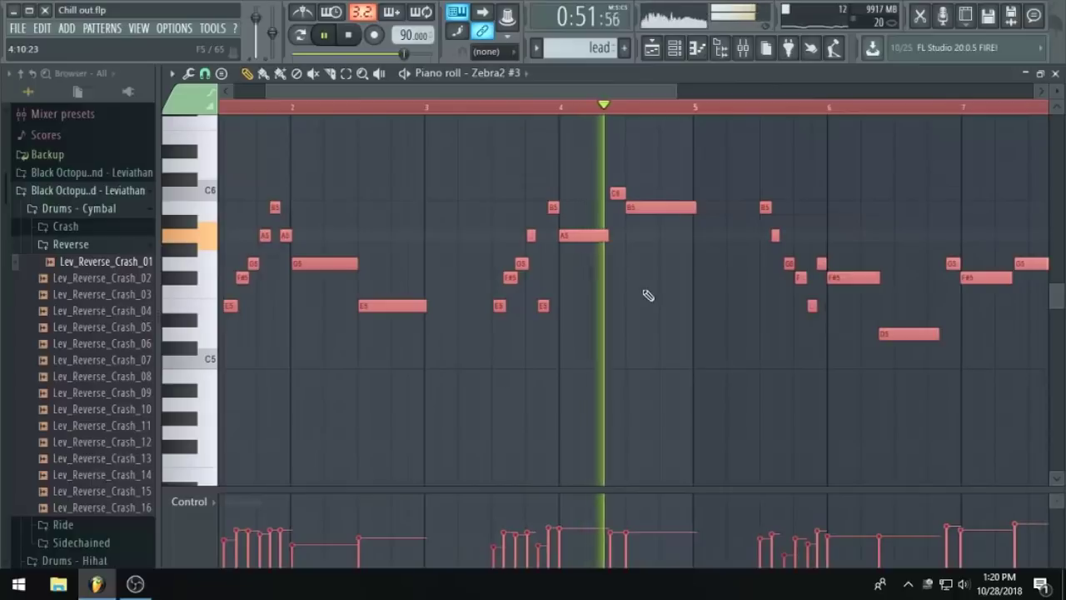
pyautogui.scroll(-3, 659, 289)
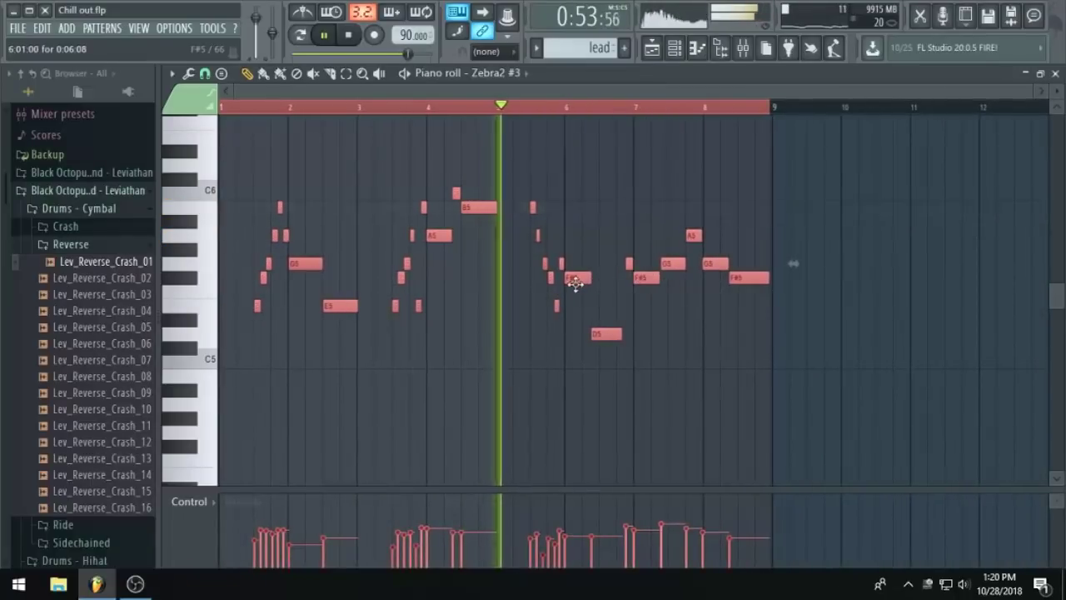
pyautogui.scroll(6, 574, 283)
pyautogui.scroll(5, 581, 284)
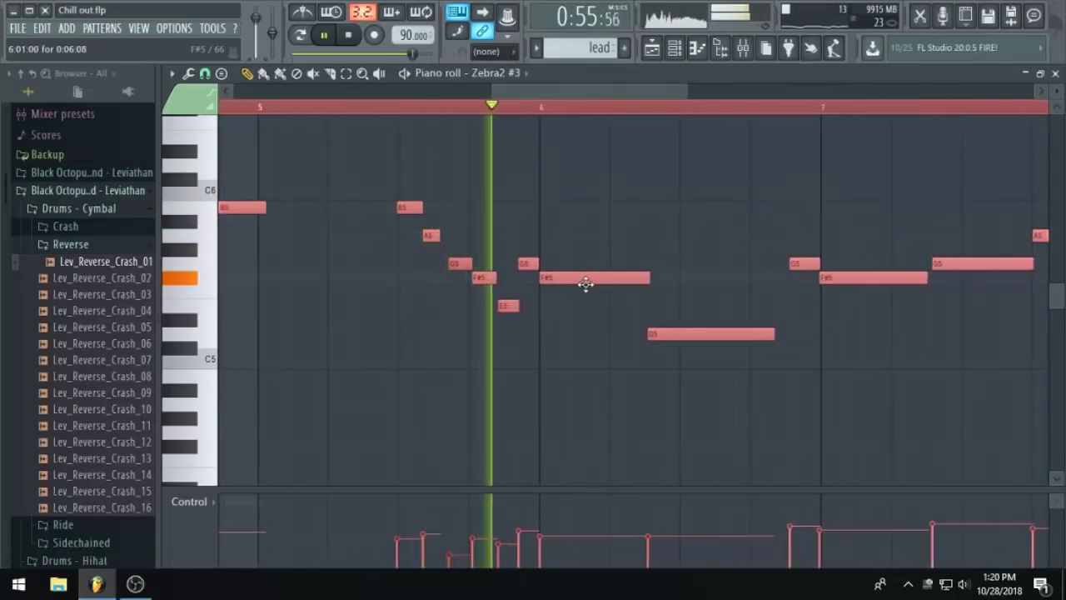
pyautogui.scroll(-4, 583, 284)
pyautogui.scroll(-3, 714, 236)
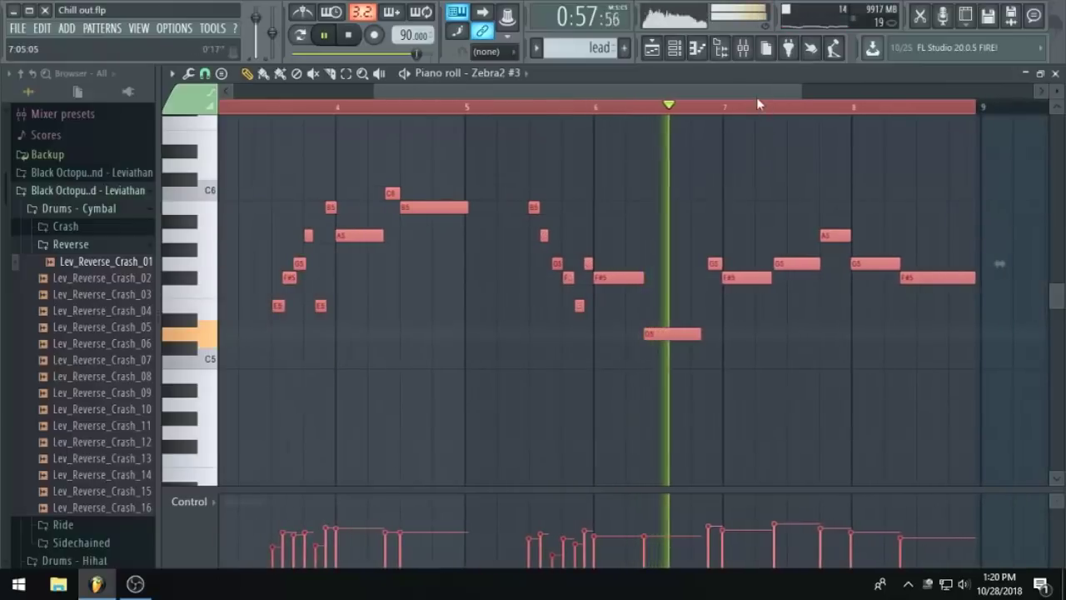
pyautogui.moveTo(752, 92); pyautogui.dragTo(900, 102)
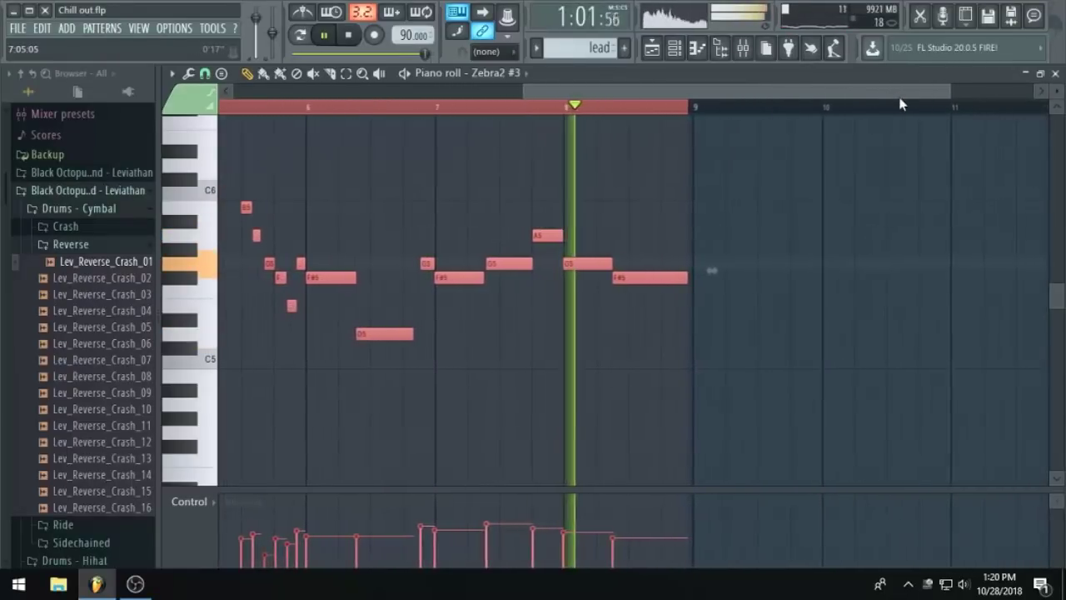
pyautogui.scroll(-2, 749, 184)
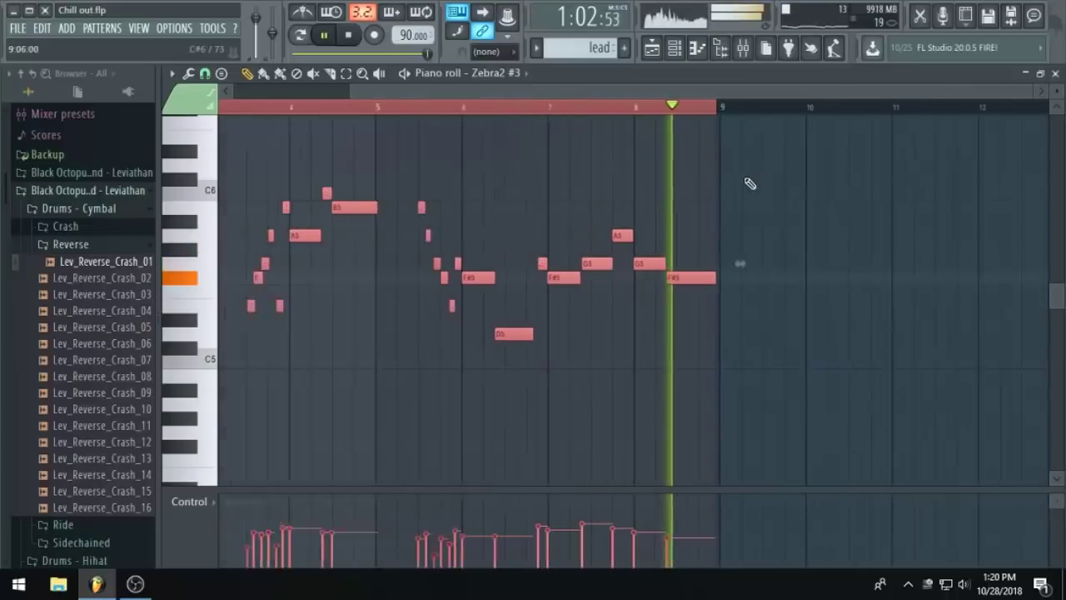
pyautogui.press('space')
# Add an E5 note at bar 9 to end the lead melody and return to the playlist.
pyautogui.click(733, 293)
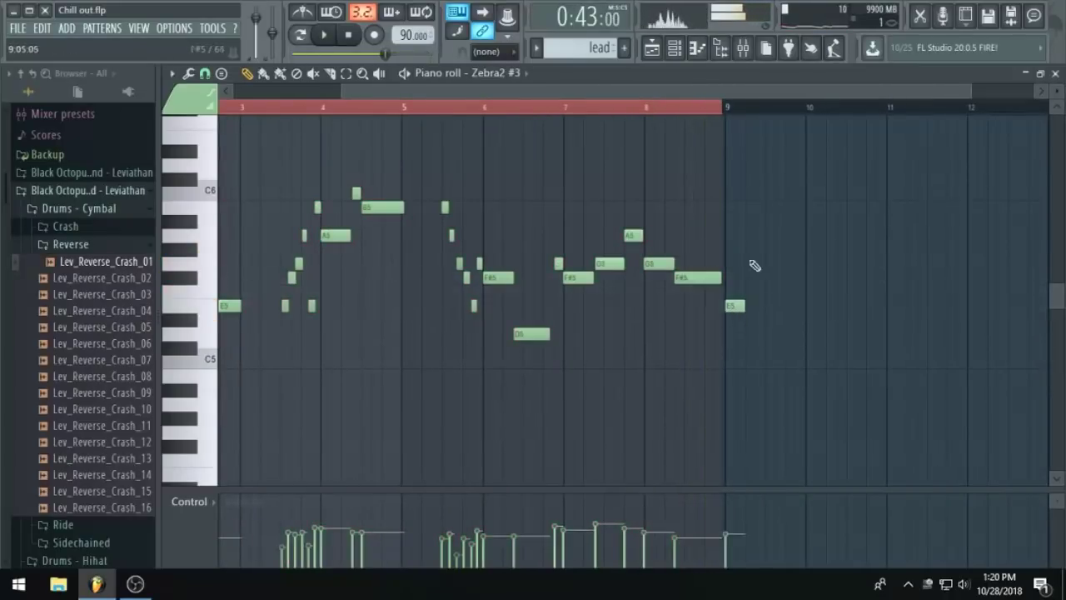
pyautogui.click(655, 52)
pyautogui.scroll(-3, 733, 297)
pyautogui.scroll(3, 768, 364)
pyautogui.scroll(-3, 775, 365)
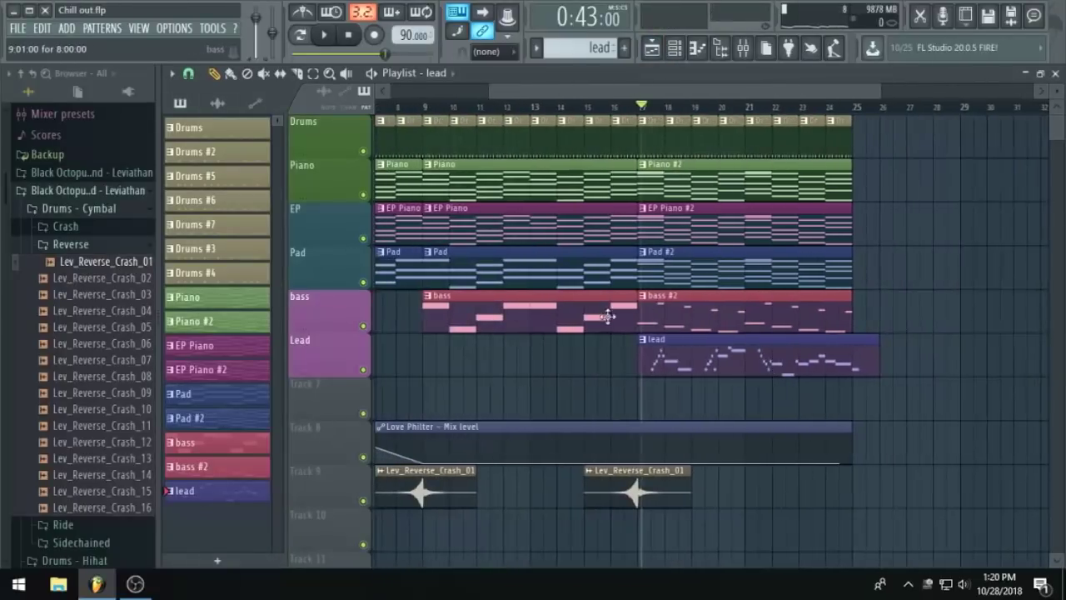
# Save the project with the finished lead melody and review the arrangement of all playlist tracks from the intro through bar 25.
pyautogui.scroll(-2, 599, 314)
pyautogui.hotkey('ctrl', 's')
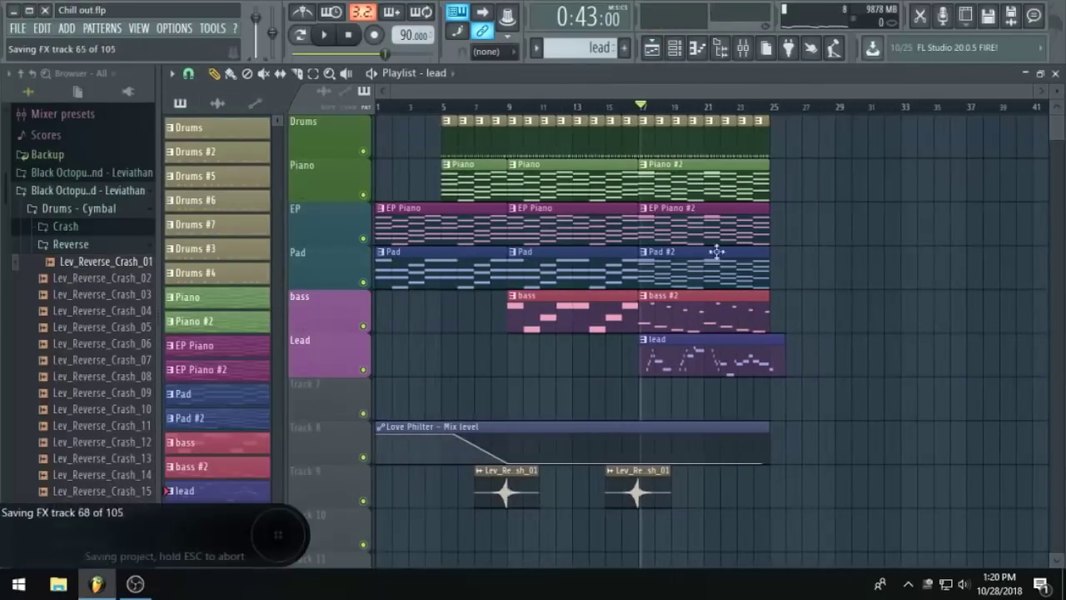
pyautogui.scroll(2, 737, 83)
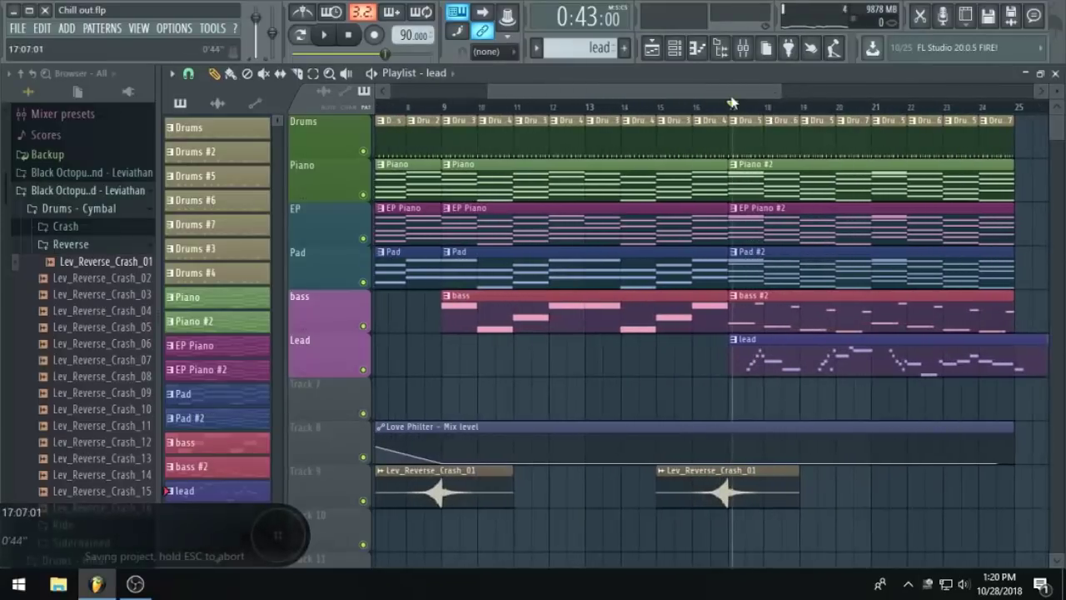
pyautogui.scroll(-2, 659, 191)
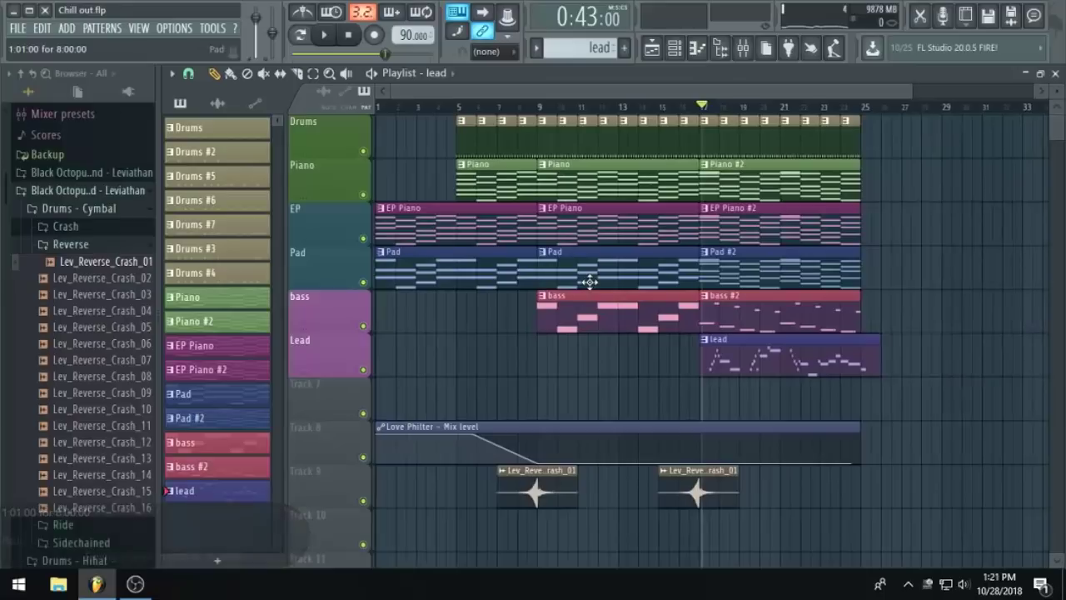
pyautogui.scroll(-3, 593, 300)
pyautogui.scroll(3, 658, 339)
pyautogui.hotkey('ctrl', 's')
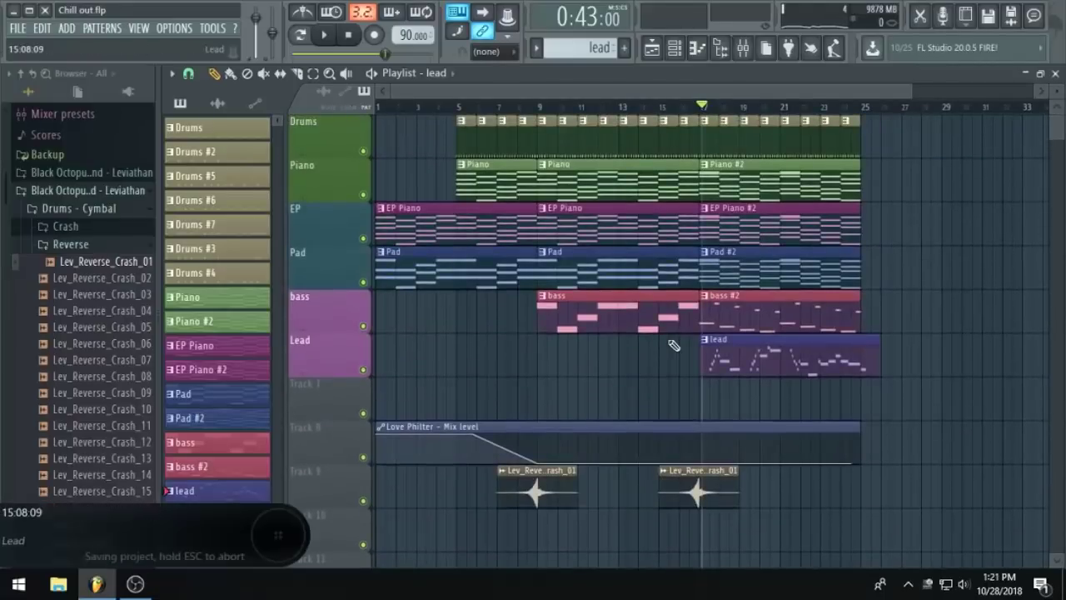
pyautogui.scroll(3, 609, 347)
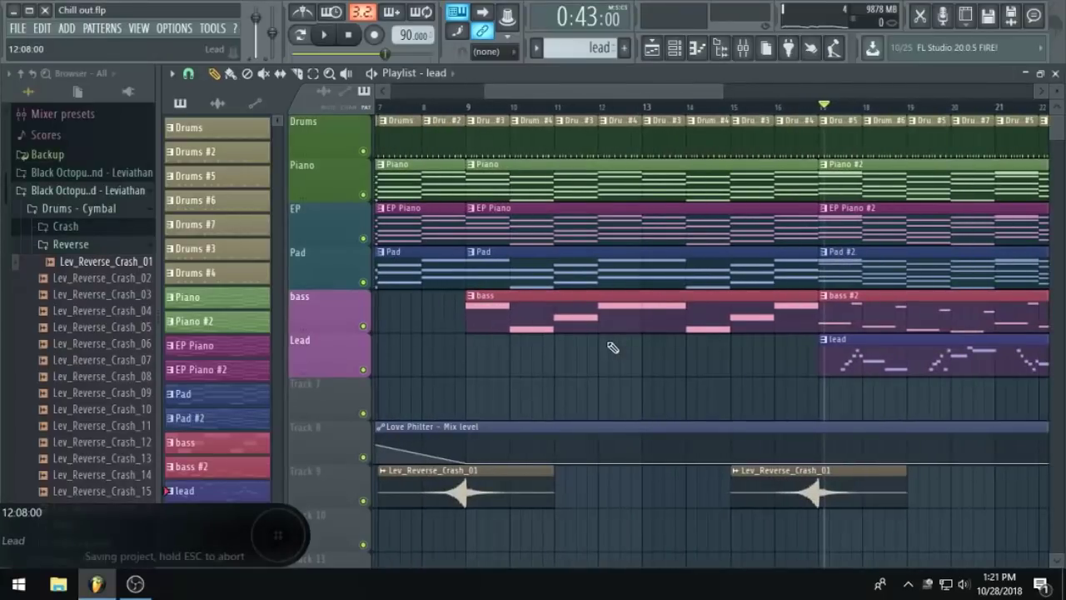
pyautogui.scroll(-2, 571, 391)
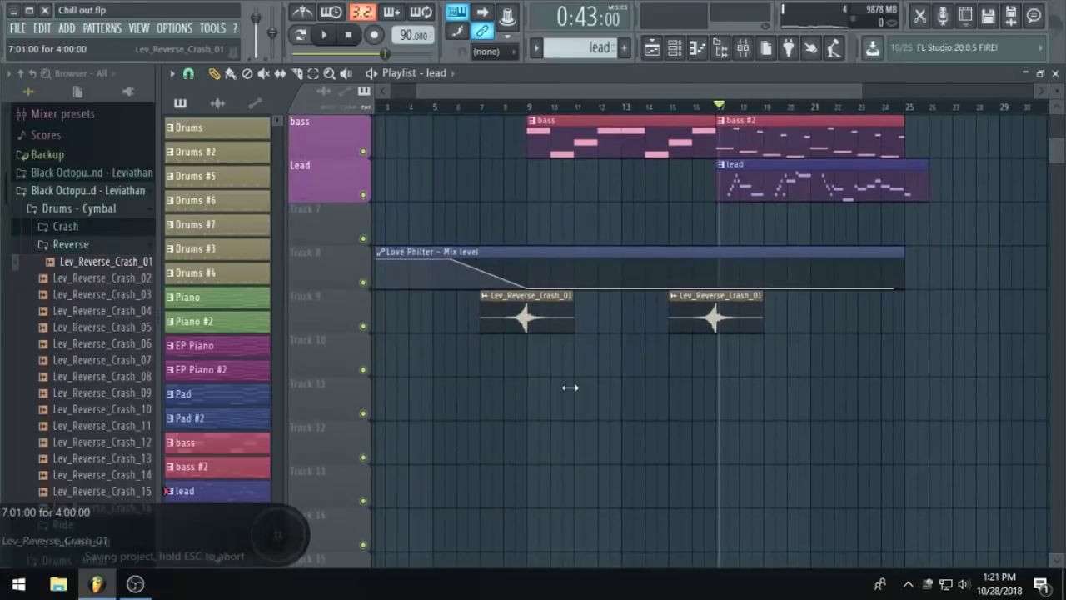
pyautogui.scroll(2, 569, 388)
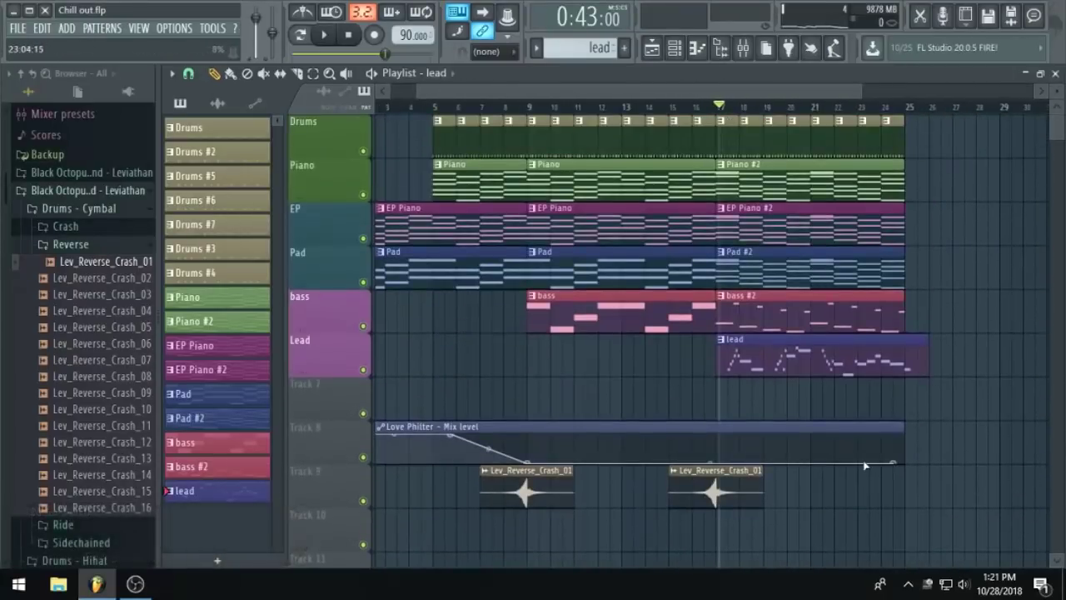